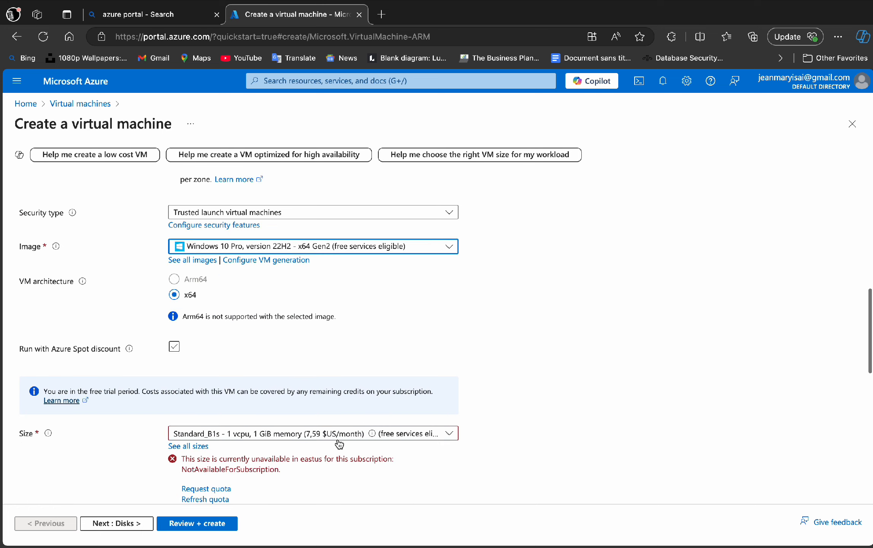
Try to pick a different VM size from the list of available sizes.
left_click(327, 429)
scroll(318, 462, "down", 2)
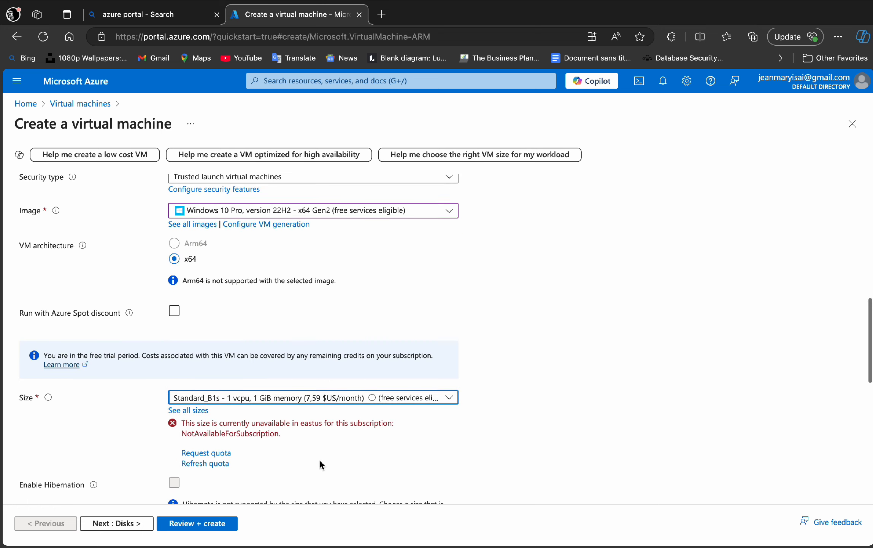
left_click(274, 356)
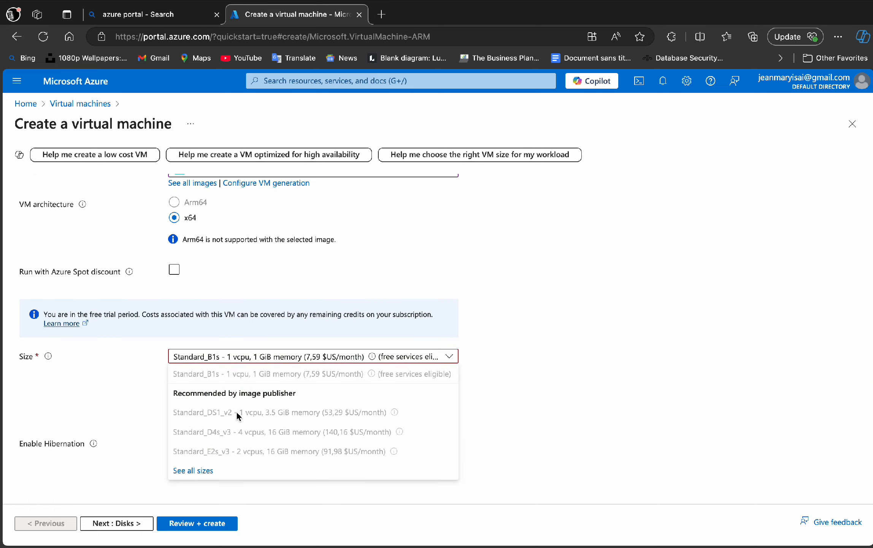
left_click(133, 419)
scroll(237, 259, "up", 2)
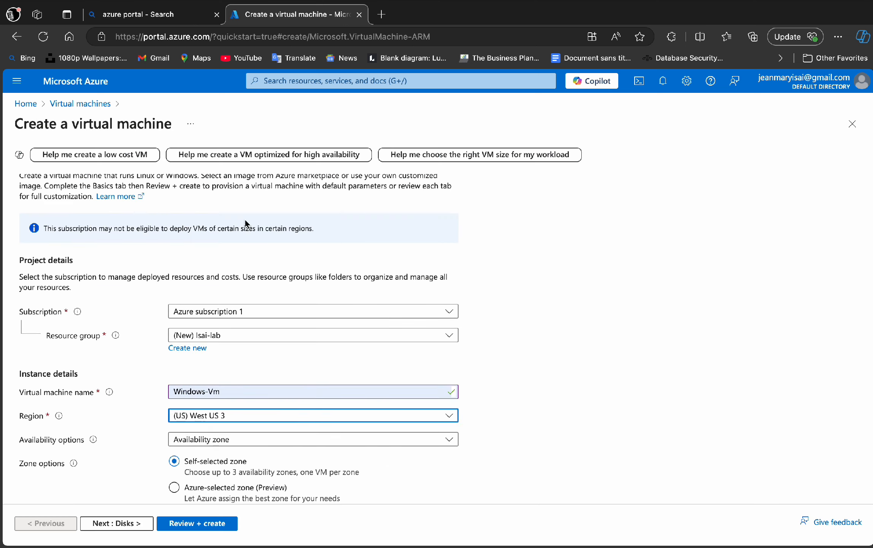
scroll(245, 225, "down", 6)
Choose the Windows 10 Pro image and reopen the VM size list.
left_click(310, 373)
left_click(310, 313)
scroll(263, 418, "down", 5)
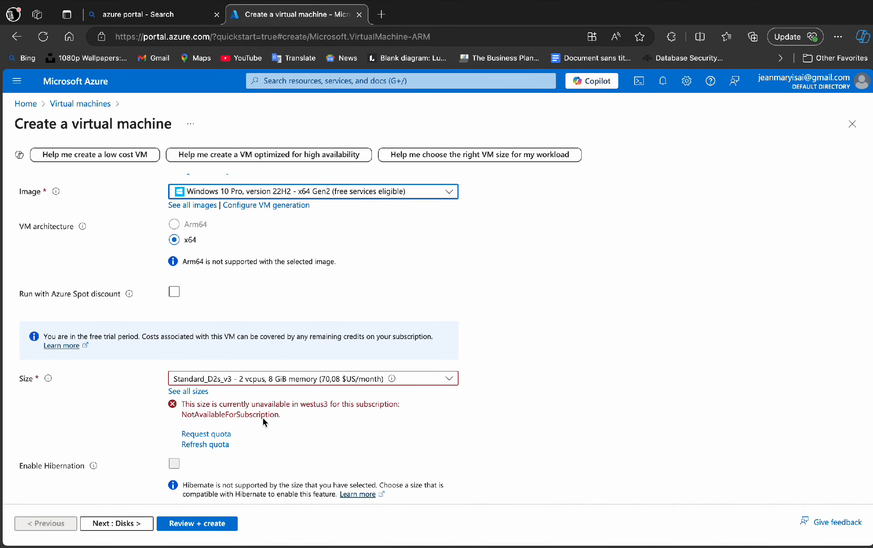
left_click(328, 381)
scroll(328, 385, "down", 2)
left_click(244, 312)
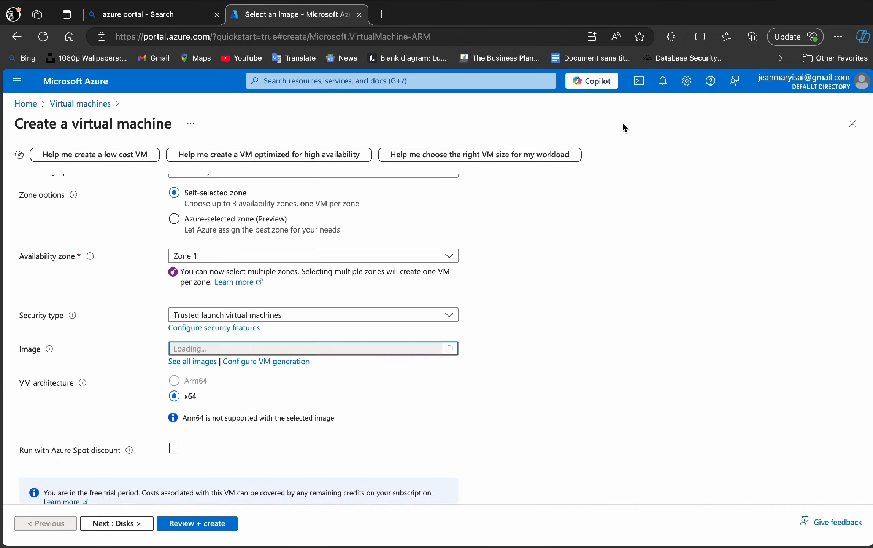
scroll(313, 266, "down", 5)
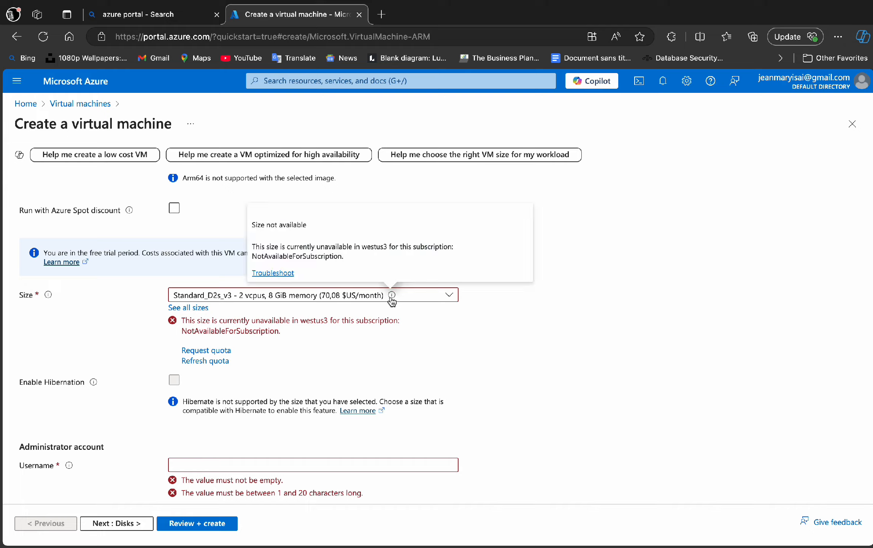
Browse the full VM size catalogue, trying DS2_v2_Promo, larger DS-series and N-Series sizes.
left_click(188, 307)
left_click(28, 237)
left_click(29, 295)
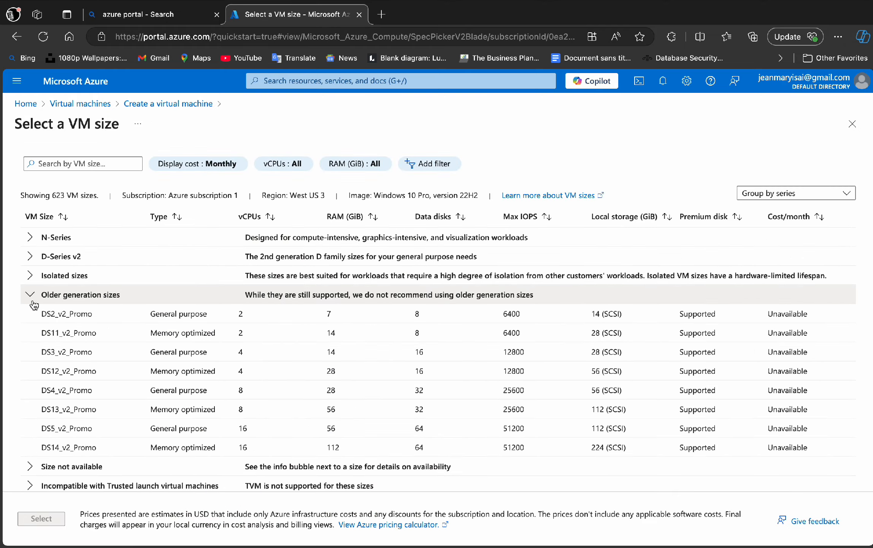
left_click(66, 314)
left_click(31, 301)
left_click(30, 282)
left_click(57, 301)
left_click(28, 245)
left_click(28, 248)
left_click(83, 164)
Leave through Cost Management + Billing and start creating a new virtual machine.
left_click(17, 81)
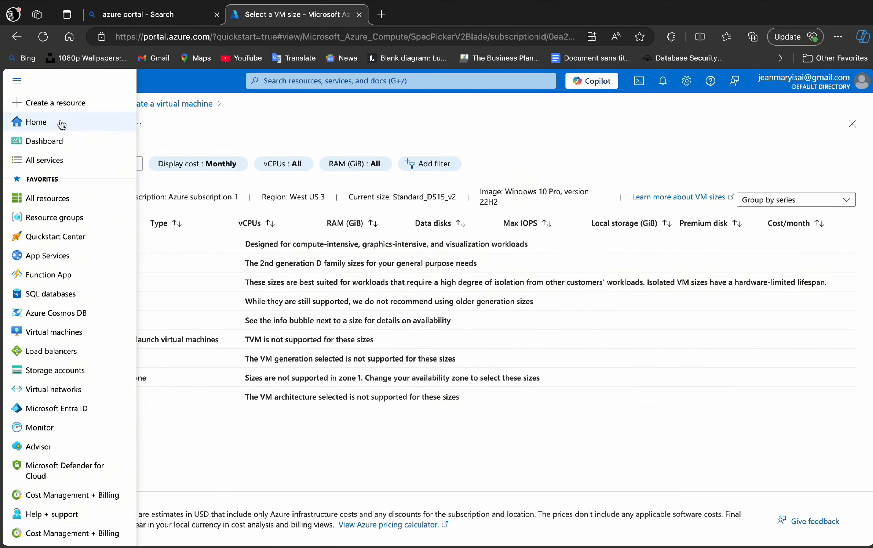
left_click(71, 495)
left_click(61, 264)
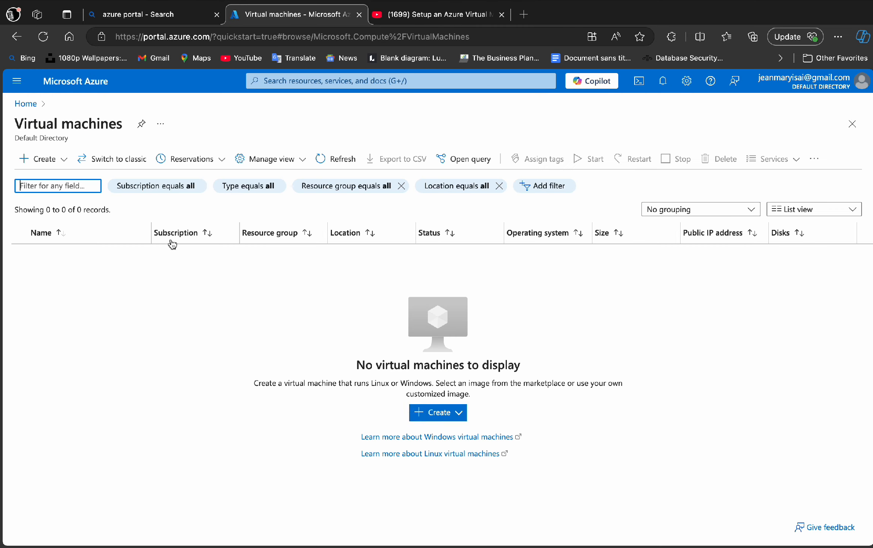
left_click(439, 412)
Choose an Azure virtual machine on Azure subscription 1 with a new lab resource group.
left_click(454, 442)
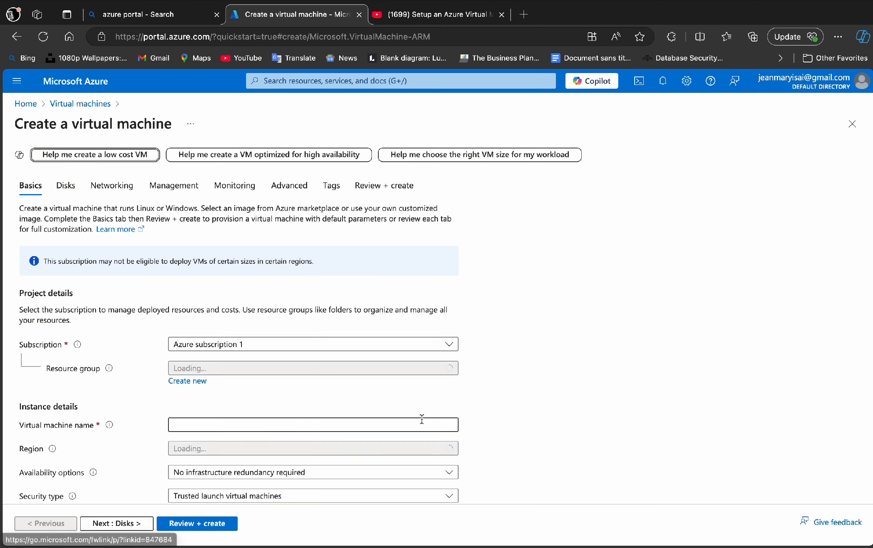
left_click(293, 351)
left_click(275, 384)
left_click(276, 368)
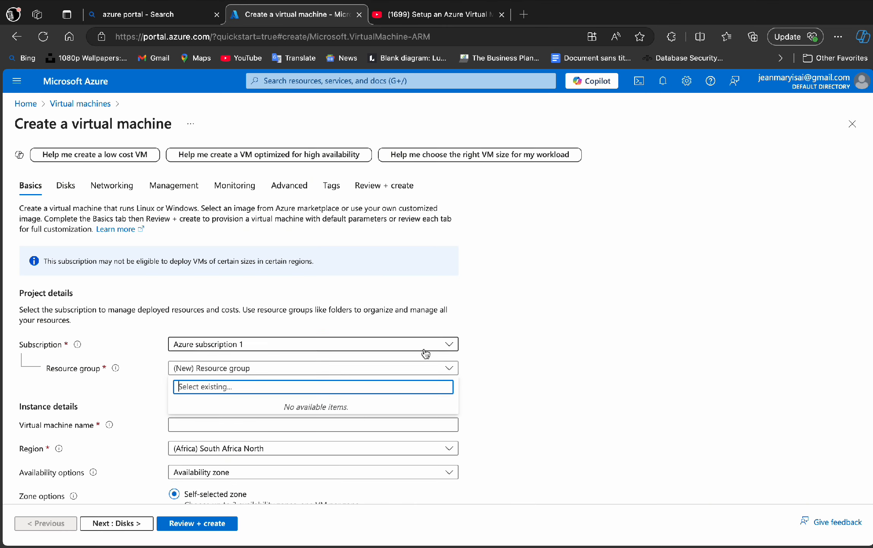
left_click(188, 381)
type("Isai-Lab")
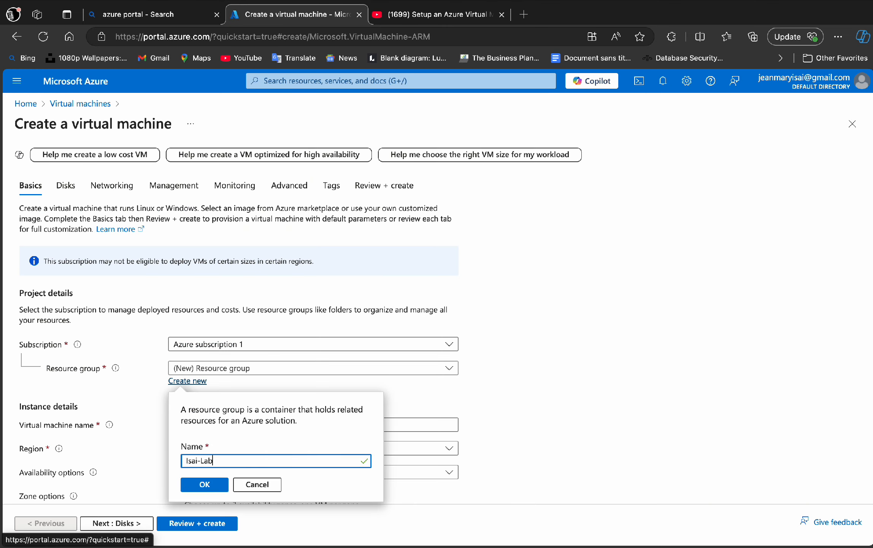
left_click(205, 485)
Name the VM Windows-Vm and try East US, then South Central US as region.
left_click(250, 426)
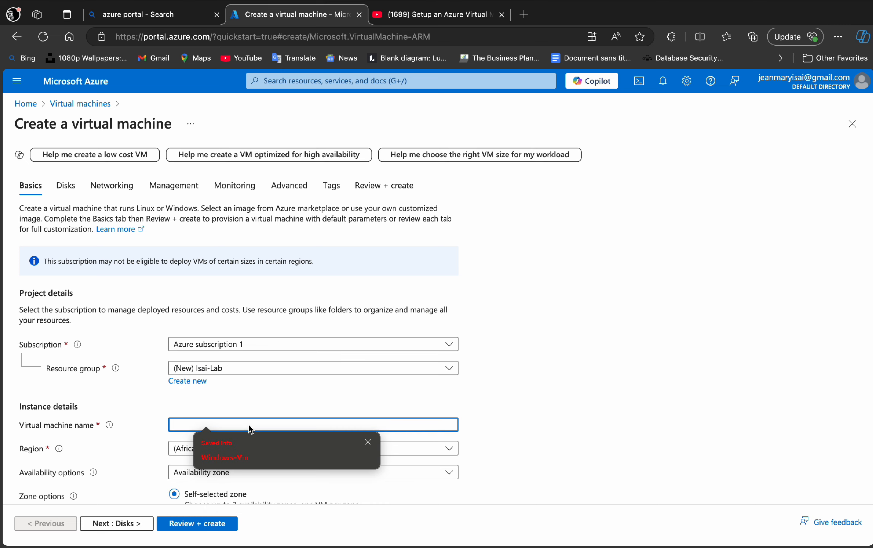
left_click(227, 457)
scroll(236, 454, "down", 10)
scroll(236, 455, "up", 6)
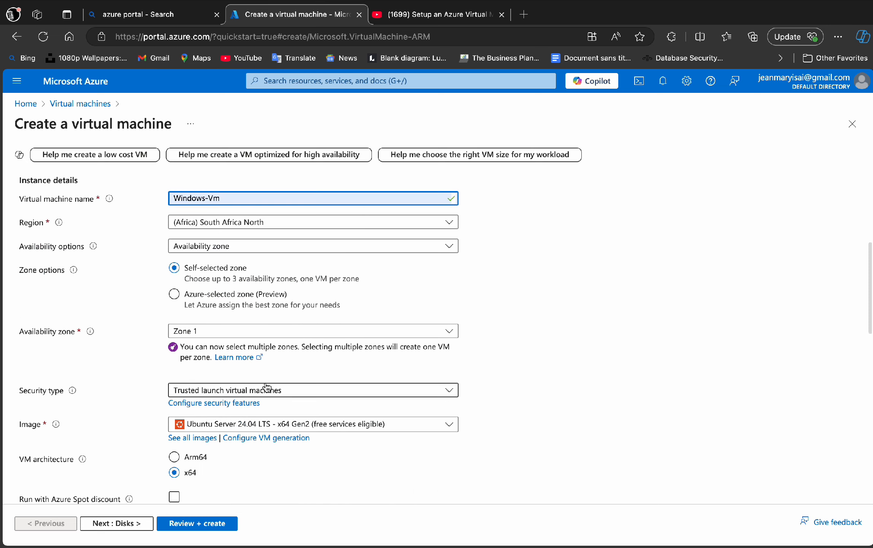
left_click(239, 223)
left_click(248, 279)
scroll(267, 276, "down", 5)
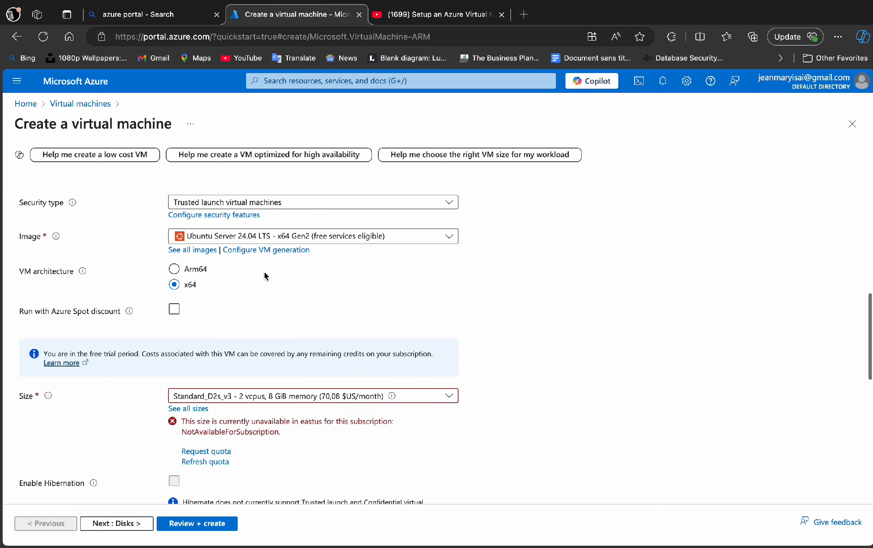
scroll(266, 276, "up", 4)
left_click(259, 233)
left_click(261, 301)
scroll(261, 304, "down", 5)
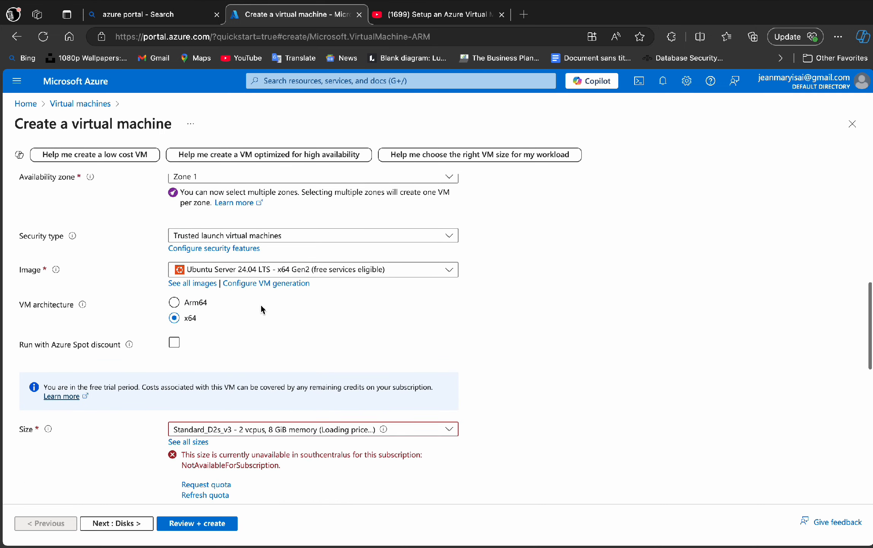
scroll(261, 309, "up", 5)
Change the region to Canada East from the region list.
left_click(302, 289)
scroll(258, 406, "down", 3)
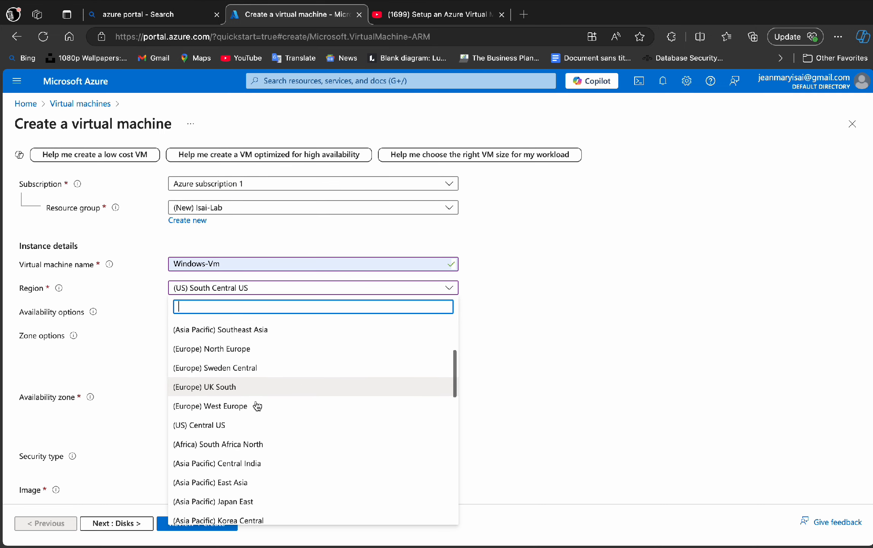
scroll(258, 406, "down", 10)
left_click(251, 496)
scroll(265, 448, "down", 3)
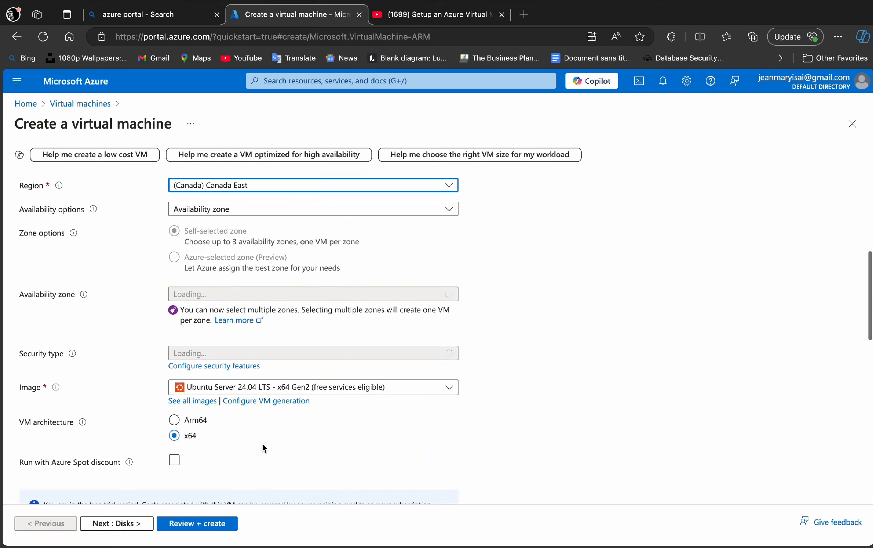
scroll(265, 448, "down", 5)
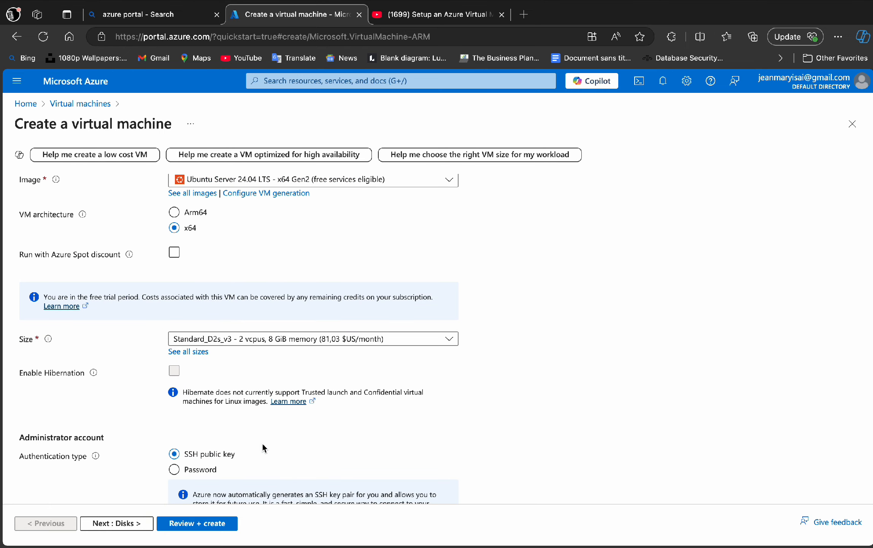
scroll(264, 448, "up", 5)
Discard the unfinished form and restart the VM with a new lab resource group.
left_click(79, 104)
left_click(538, 99)
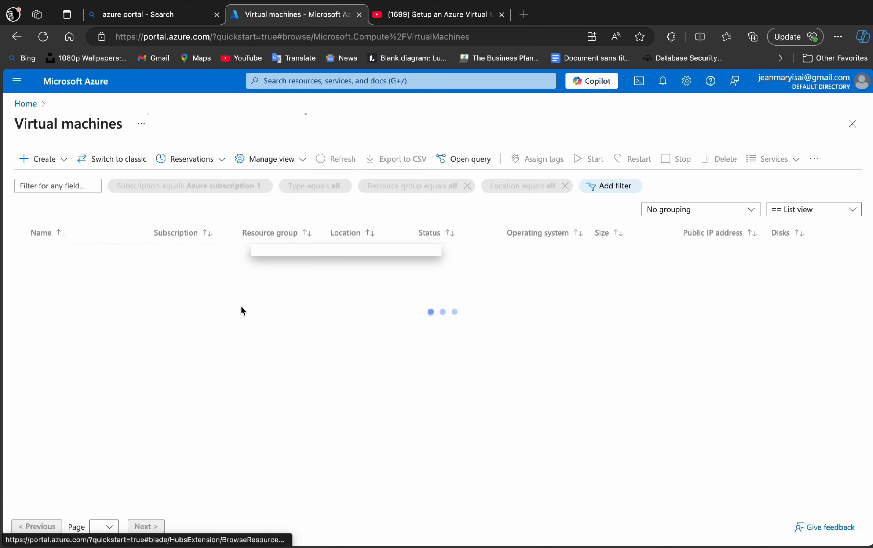
left_click(437, 411)
left_click(481, 433)
left_click(306, 368)
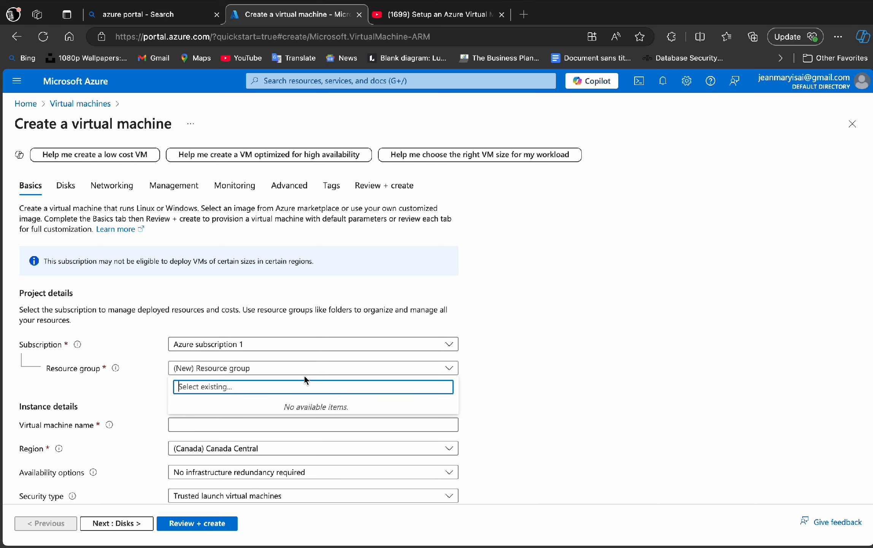
left_click(149, 403)
left_click(188, 381)
type("Isa")
left_click(203, 485)
Name the VM Windows-Vm and choose the Windows 10 Pro 22H2 image.
scroll(203, 489, "down", 4)
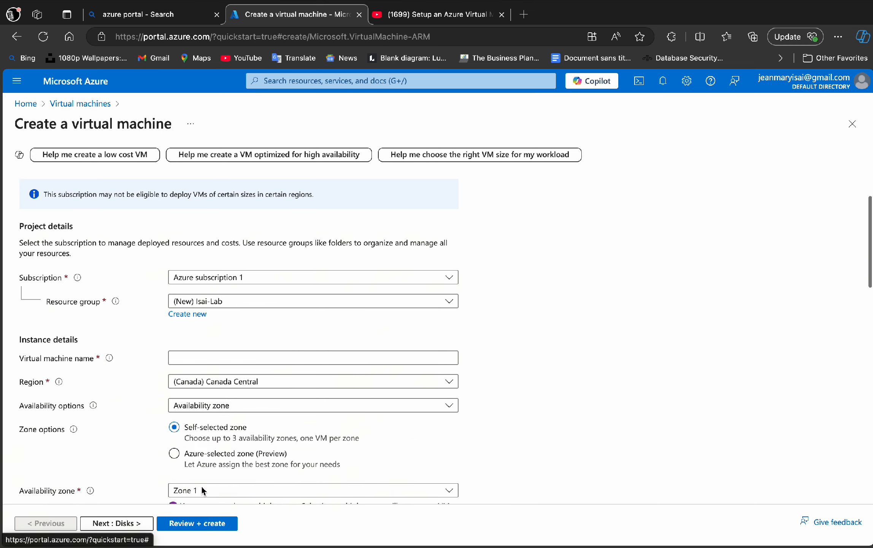
left_click(213, 295)
left_click(226, 327)
scroll(226, 328, "down", 2)
scroll(226, 331, "down", 2)
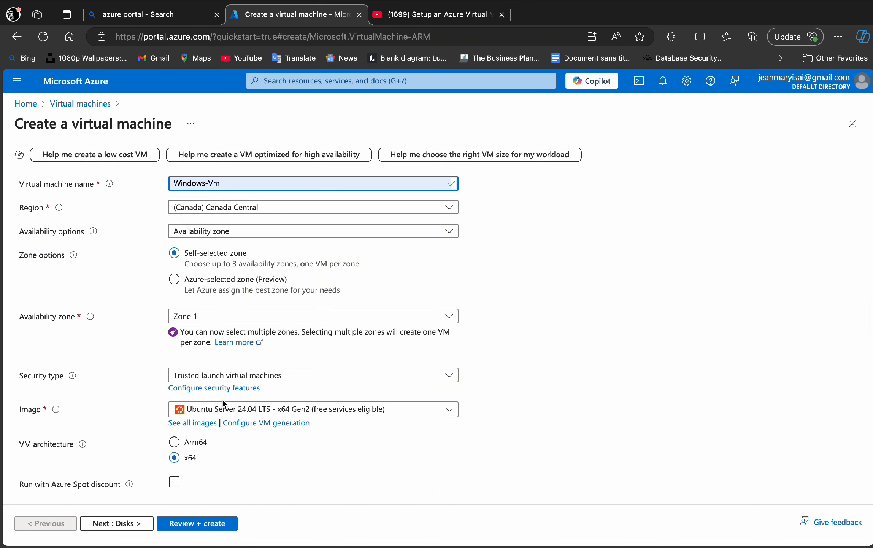
left_click(224, 407)
left_click(234, 312)
scroll(231, 366, "down", 4)
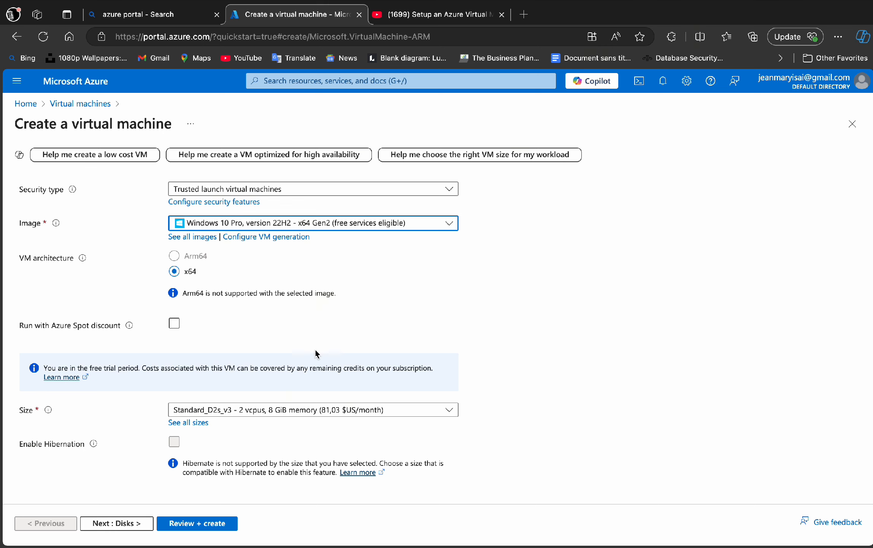
scroll(315, 354, "up", 6)
Keep Zone 1 as the availability zone, select the Username field, then switch to the desktop.
scroll(287, 291, "down", 3)
left_click(287, 288)
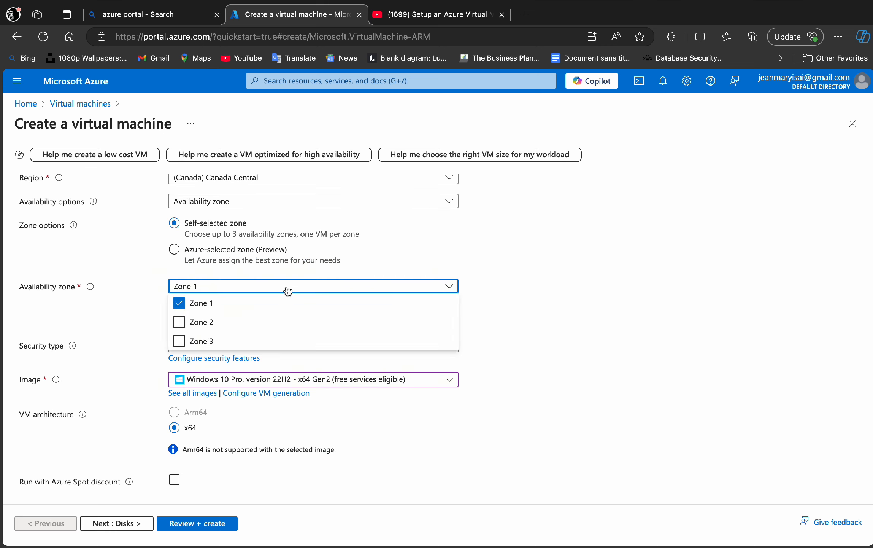
left_click(287, 290)
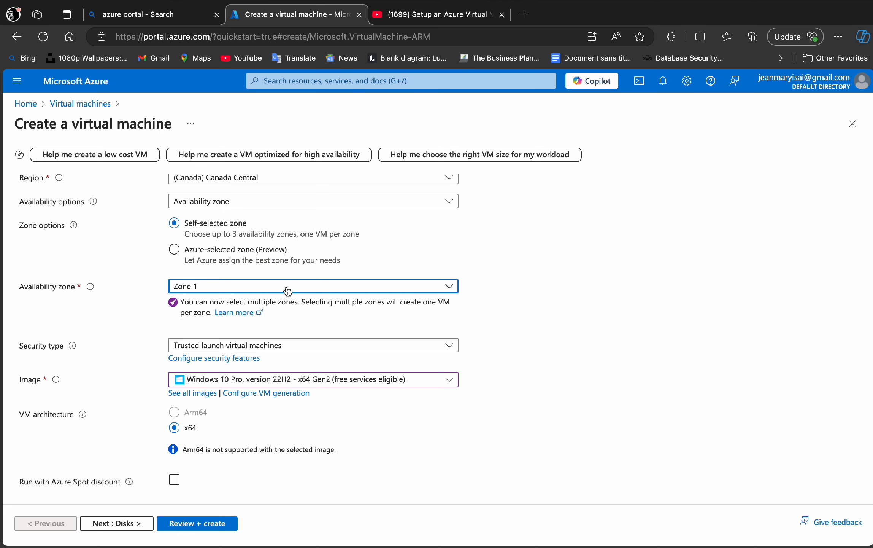
scroll(288, 291, "down", 8)
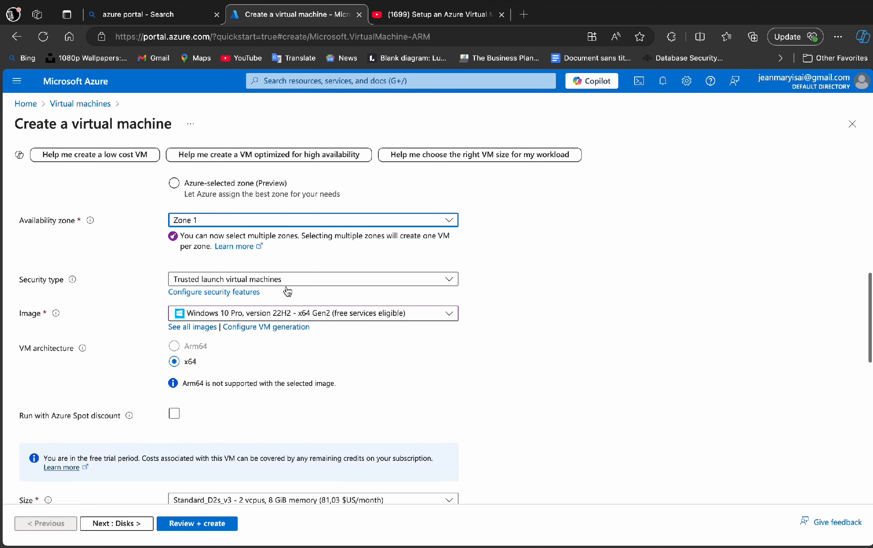
left_click(230, 329)
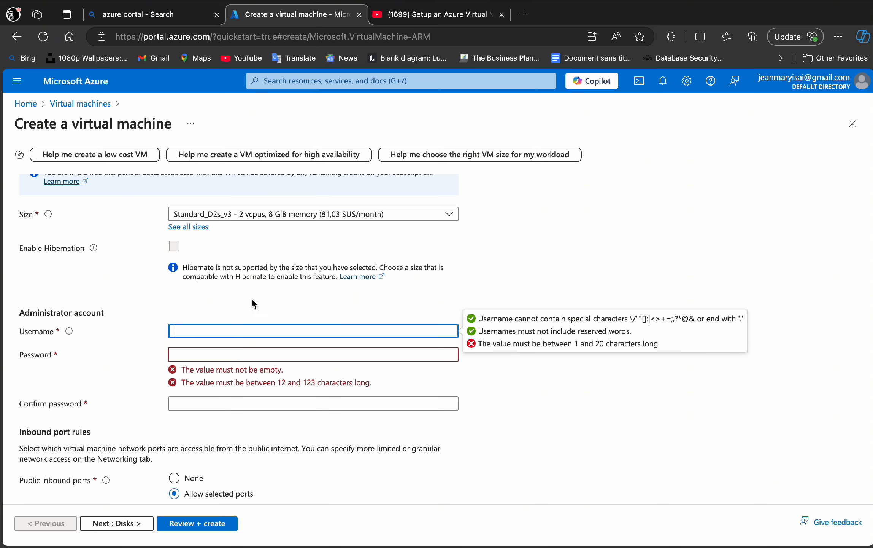
left_click(858, 398)
Close the Finder and Software Update windows and write the Windows machine 1 username and password in the note.
left_click(180, 87)
left_click(265, 57)
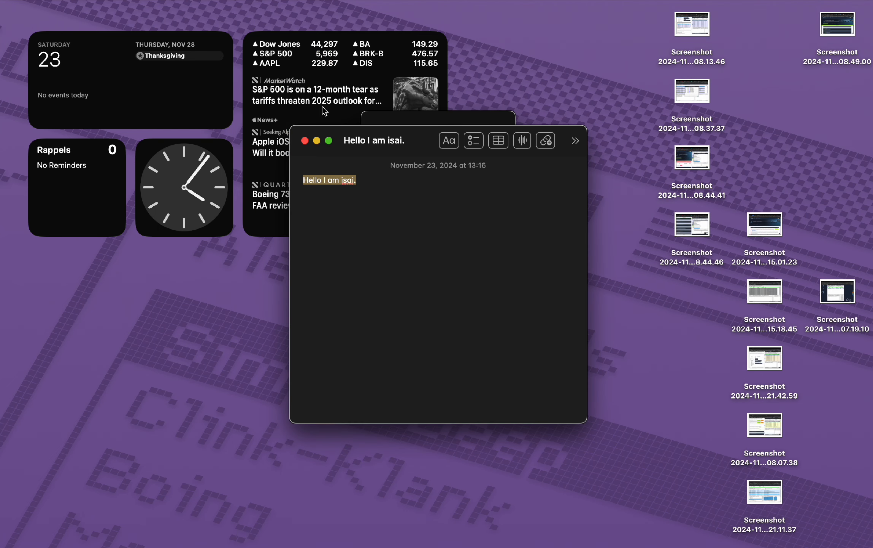
key("BackSpace")
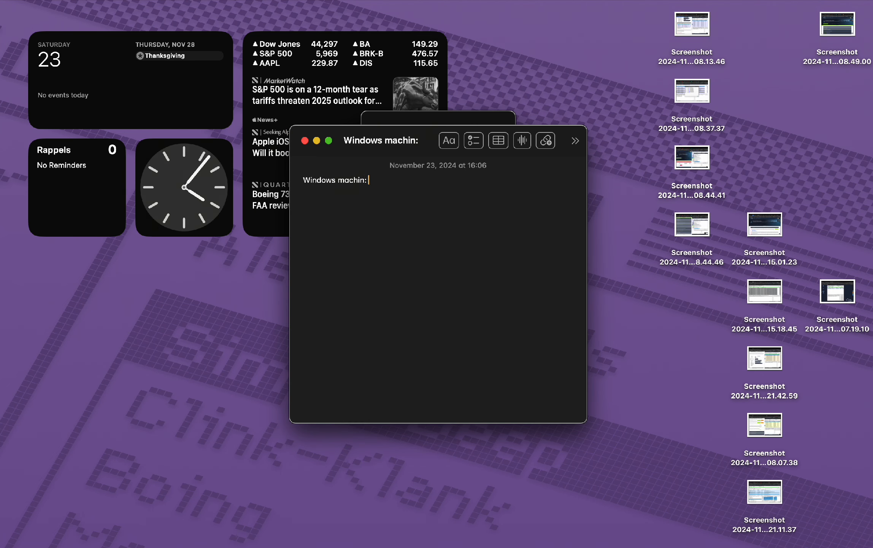
key("Right")
key("Right")
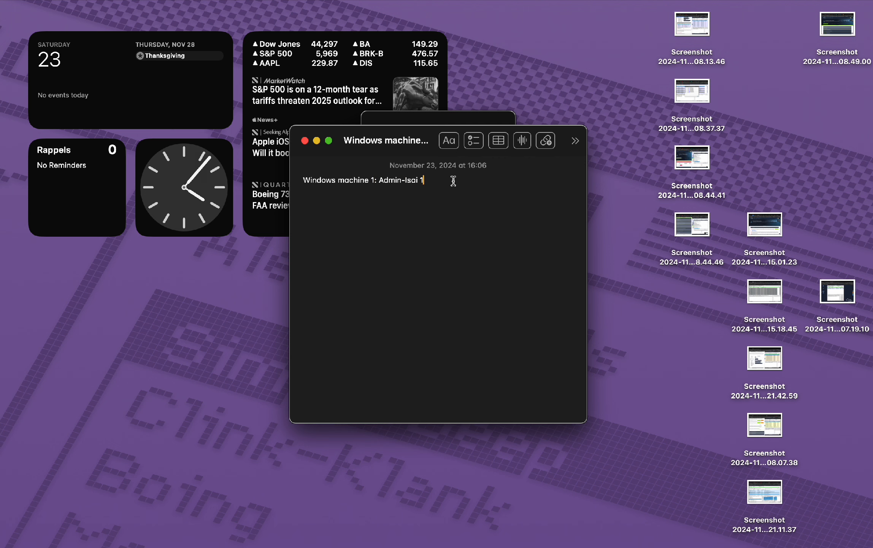
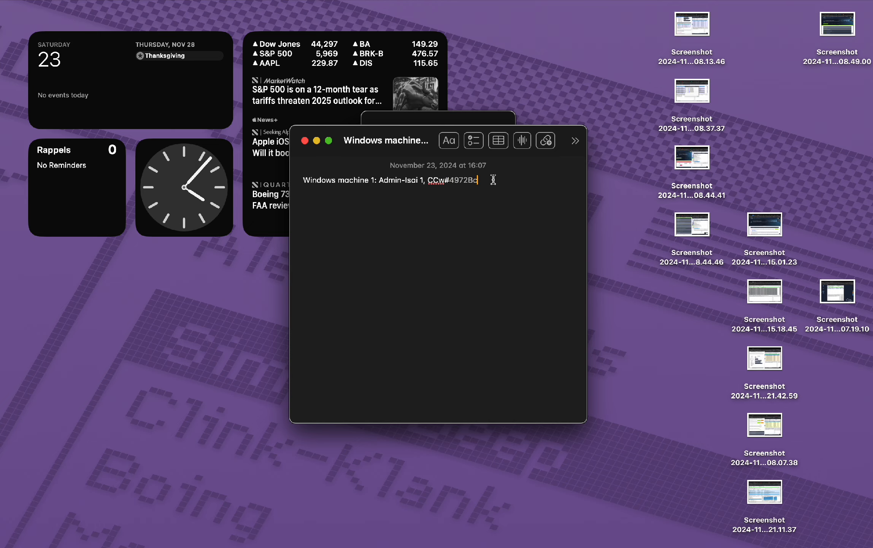
Copy the admin username from the note into the Azure Username field.
left_click_drag(493, 180, 380, 176)
key("ctrl+Right")
left_click(201, 338)
scroll(210, 332, "left", 5)
key("Escape")
key("ctrl+Left")
key("ctrl+c")
key("ctrl+Right")
key("ctrl+v")
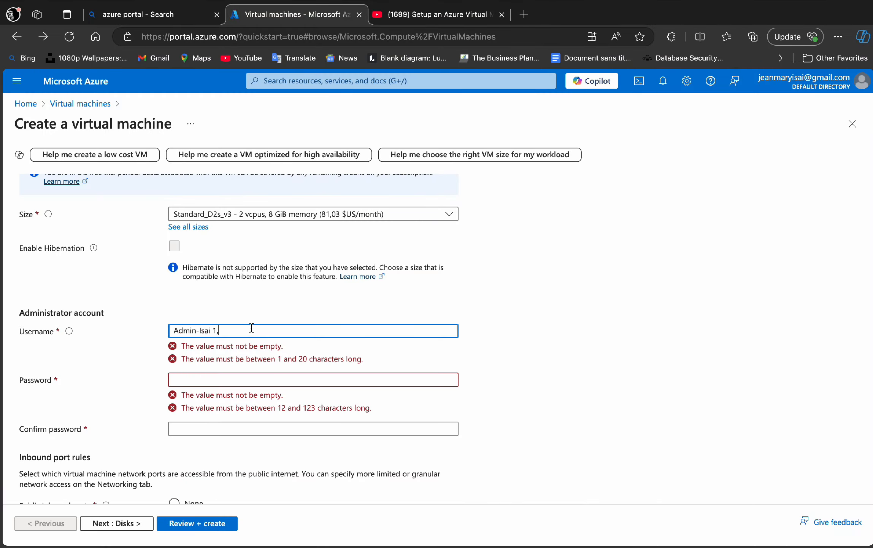
Complete the password in the note and paste it into Password and Confirm password.
key("ctrl+Left")
left_click(484, 182)
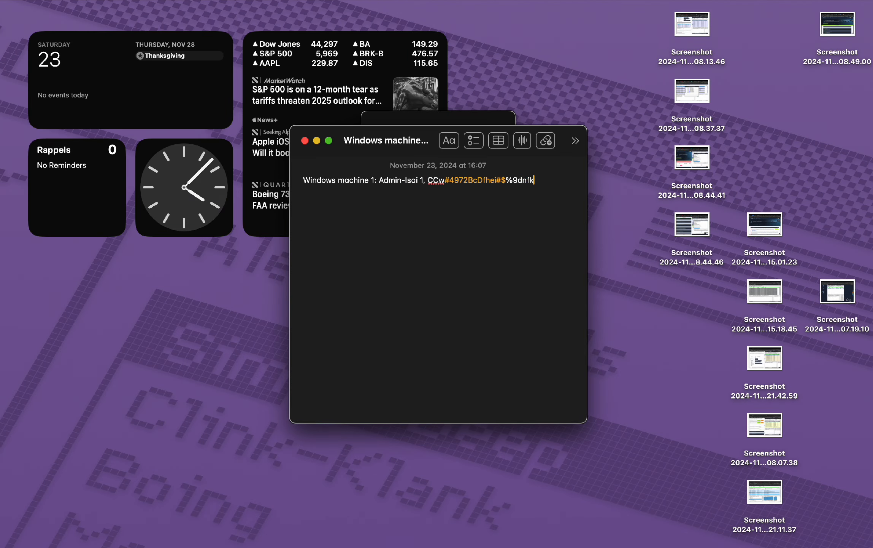
left_click_drag(546, 177, 440, 179)
key("ctrl+c")
key("ctrl+Right")
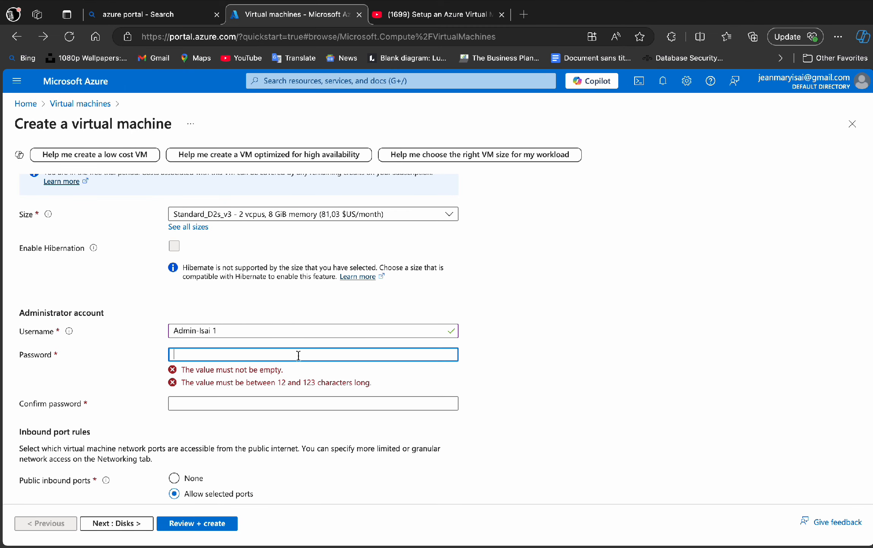
key("ctrl+v")
left_click(279, 379)
key("ctrl+v")
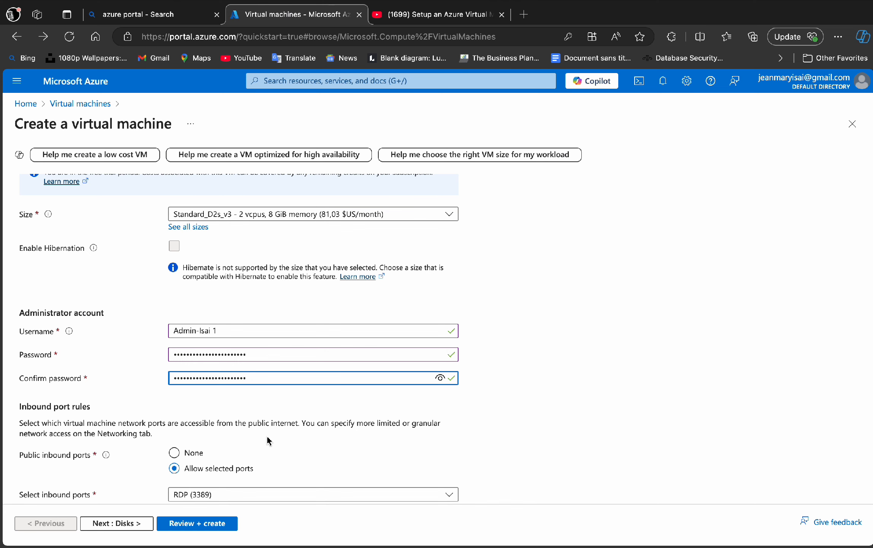
Confirm Windows licence eligibility, keep the default 127 GiB OS disk, and continue to Networking.
scroll(267, 436, "down", 4)
left_click(26, 461)
left_click(116, 523)
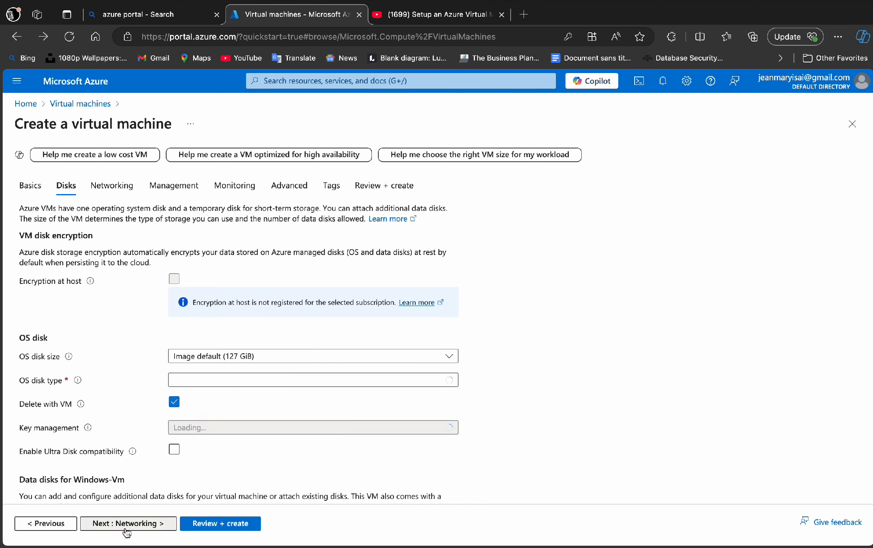
scroll(268, 370, "down", 2)
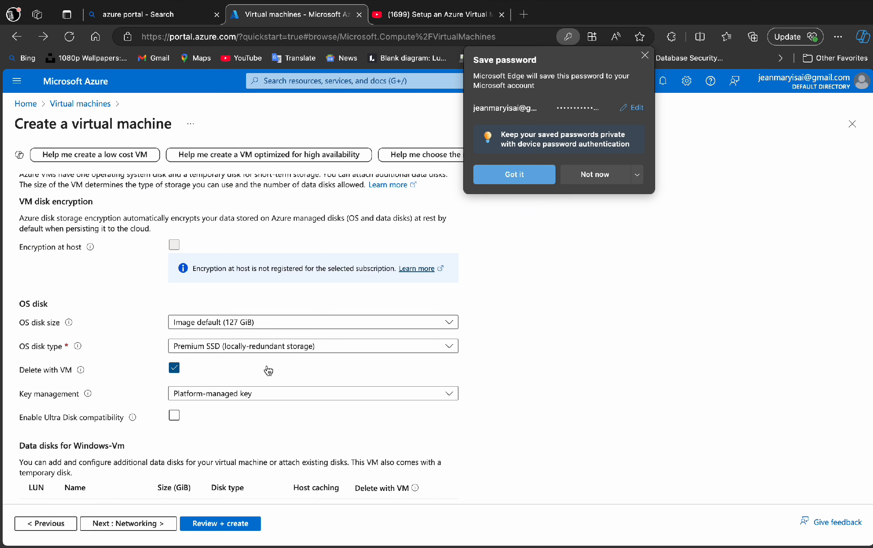
left_click(514, 174)
scroll(293, 286, "up", 1)
scroll(236, 283, "down", 2)
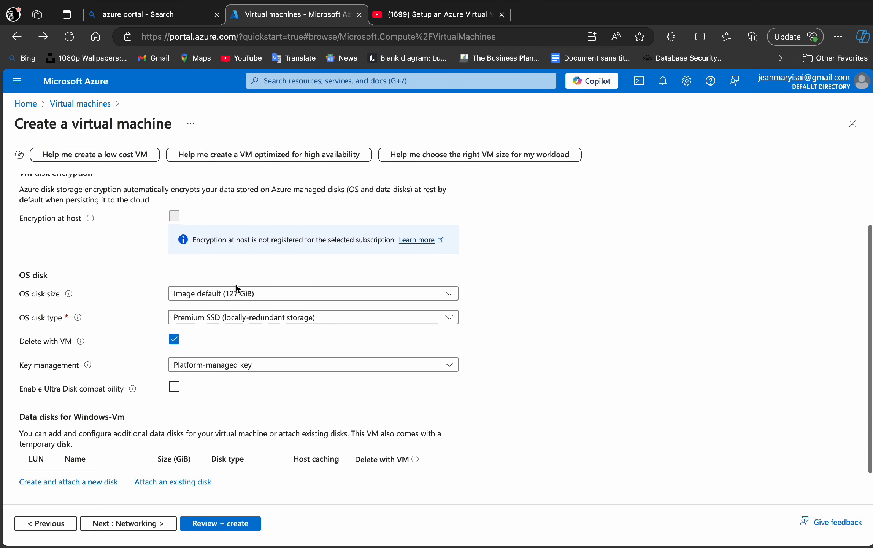
left_click(214, 294)
left_click(215, 295)
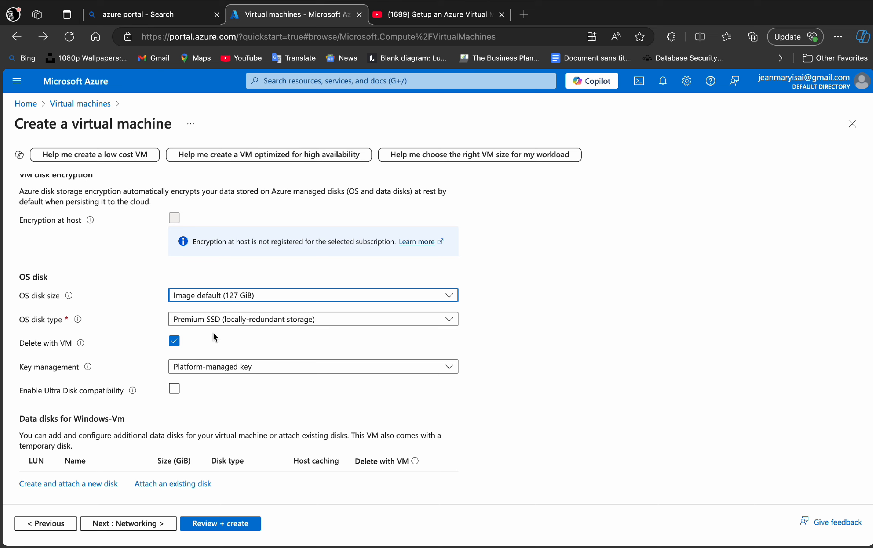
scroll(215, 337, "down", 1)
left_click(129, 523)
left_click(225, 263)
Create a new virtual network named lab-vnet for the VM.
left_click(226, 263)
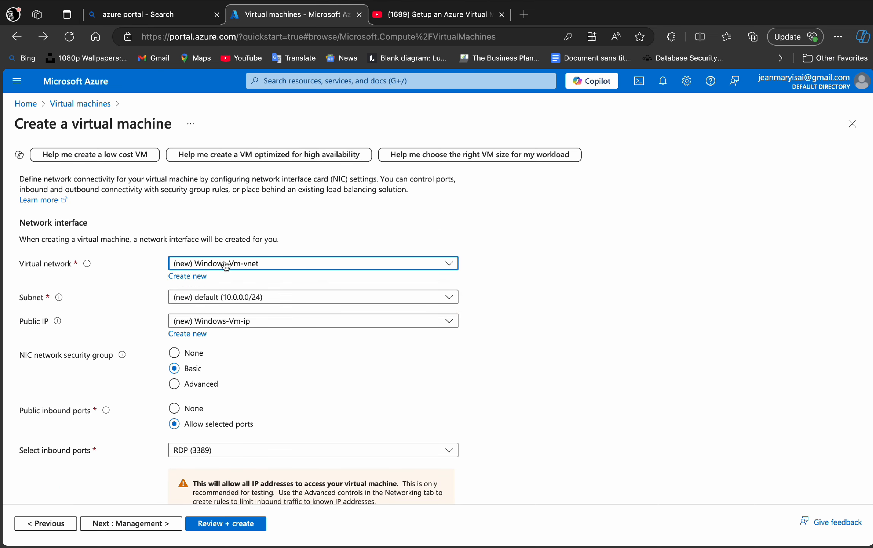
left_click(218, 267)
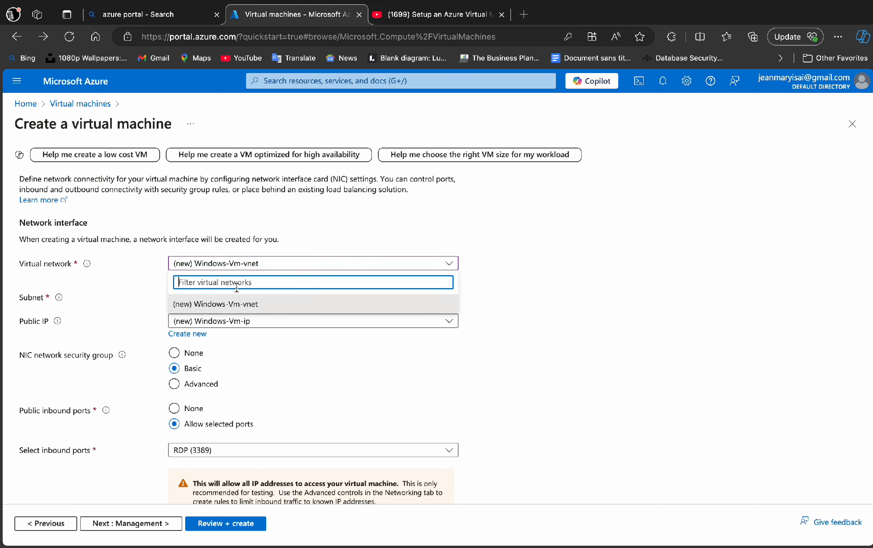
left_click(215, 270)
left_click(187, 275)
left_click_drag(476, 193, 405, 197)
type("lab-vnet")
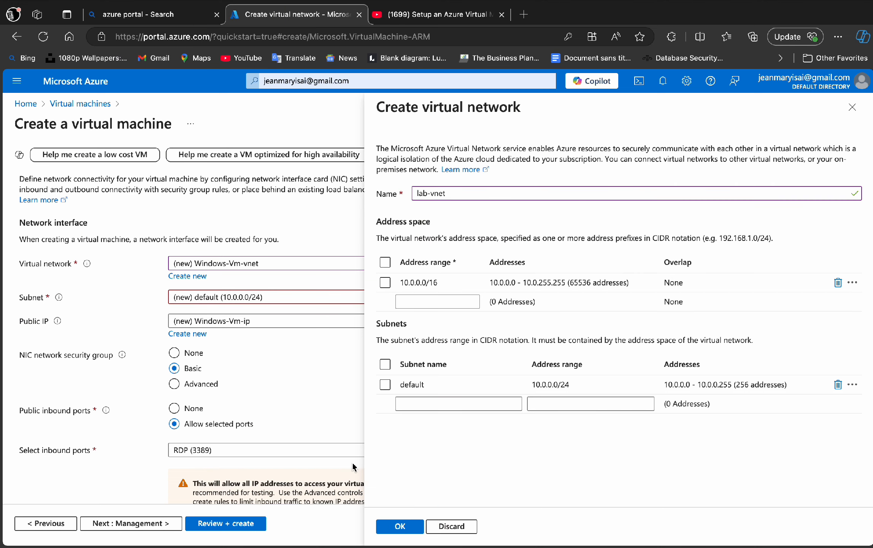
left_click(402, 526)
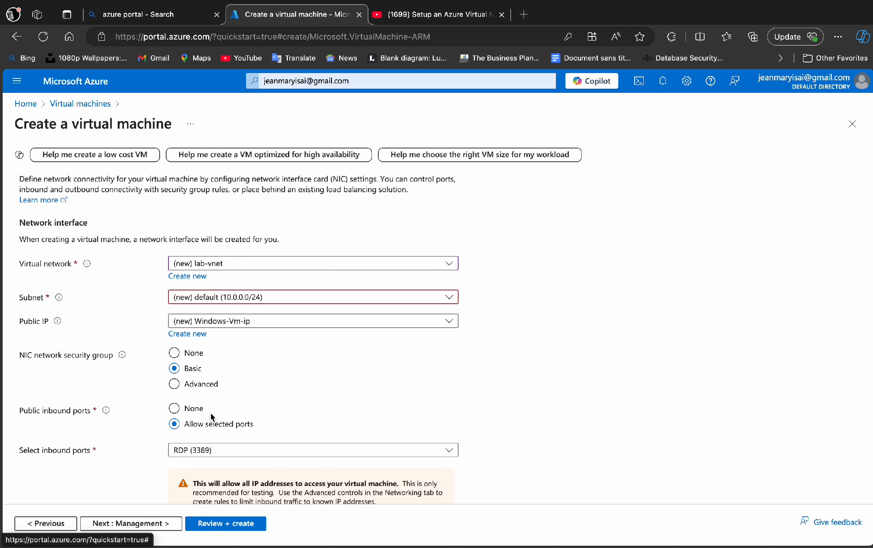
Review the Windows-Vm settings and create the VM.
scroll(267, 437, "down", 2)
left_click(228, 524)
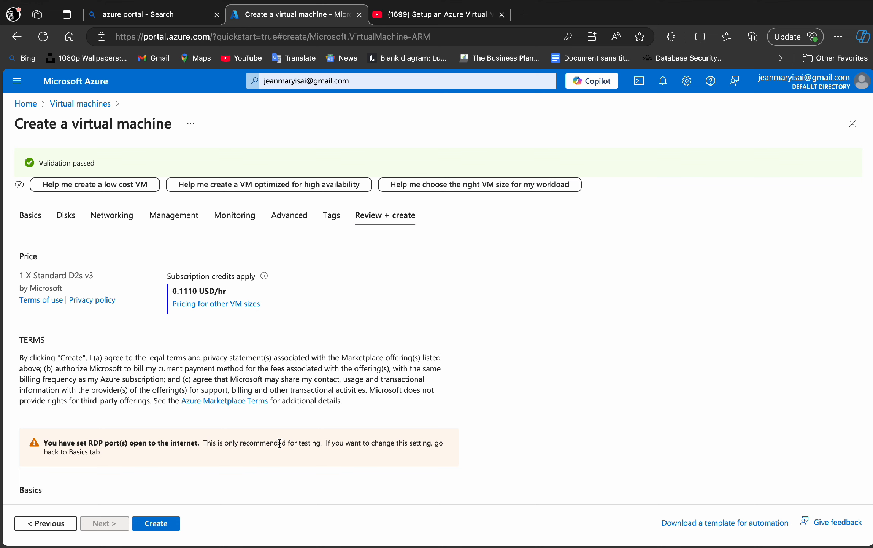
left_click(164, 522)
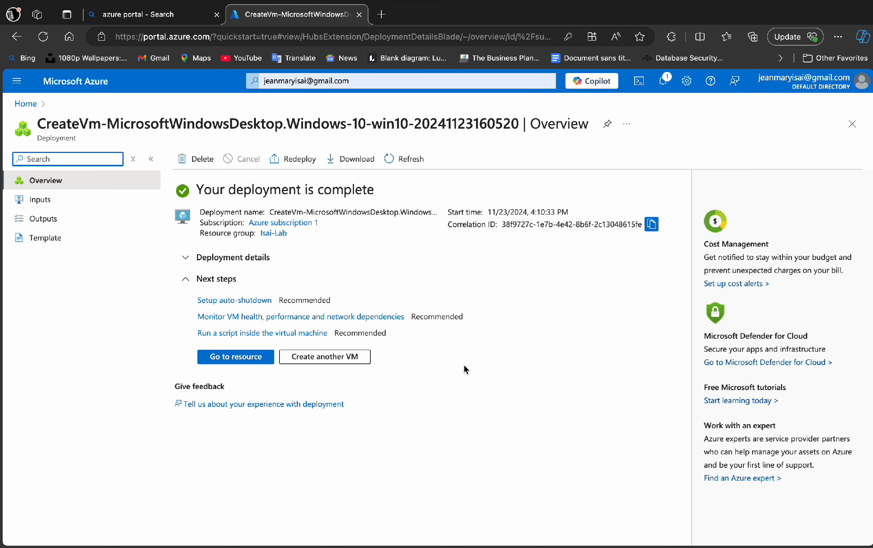
Start another VM in the existing lab resource group and name it Linux-Vm.
left_click(341, 357)
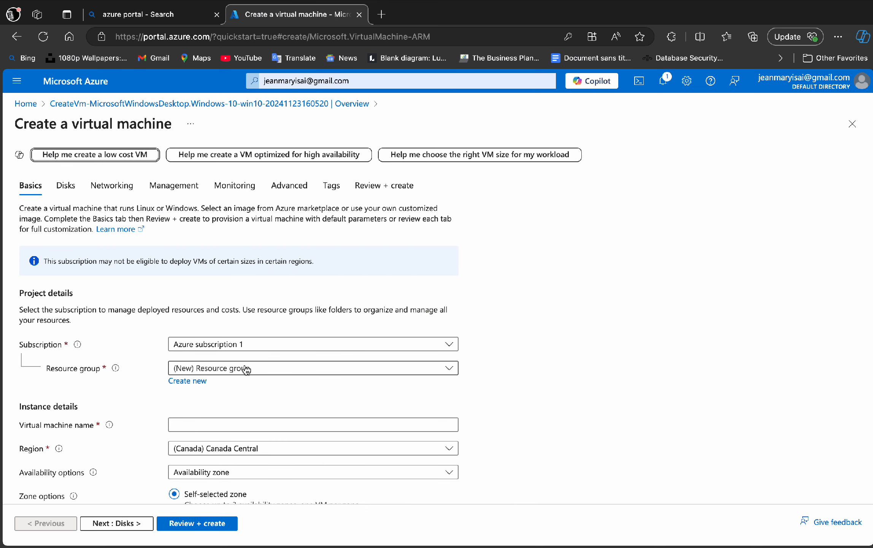
left_click(208, 369)
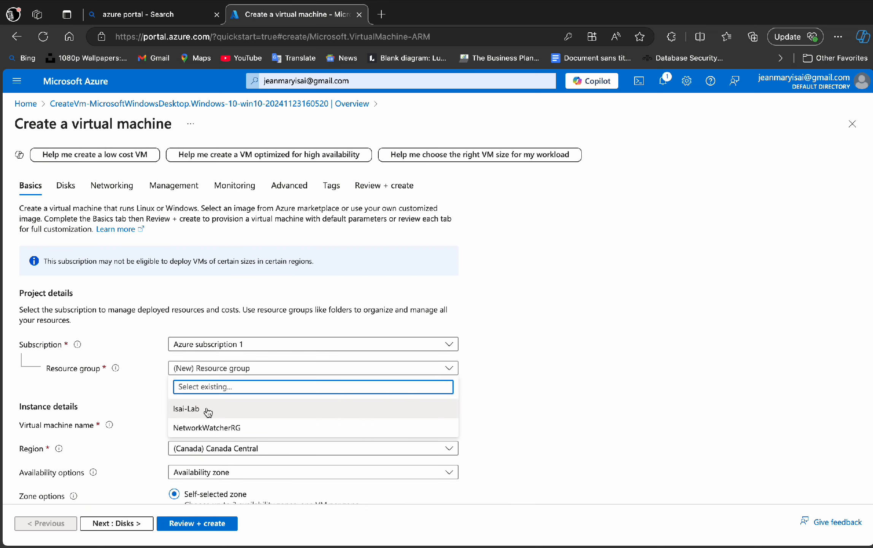
left_click(209, 412)
left_click(229, 373)
left_click(224, 409)
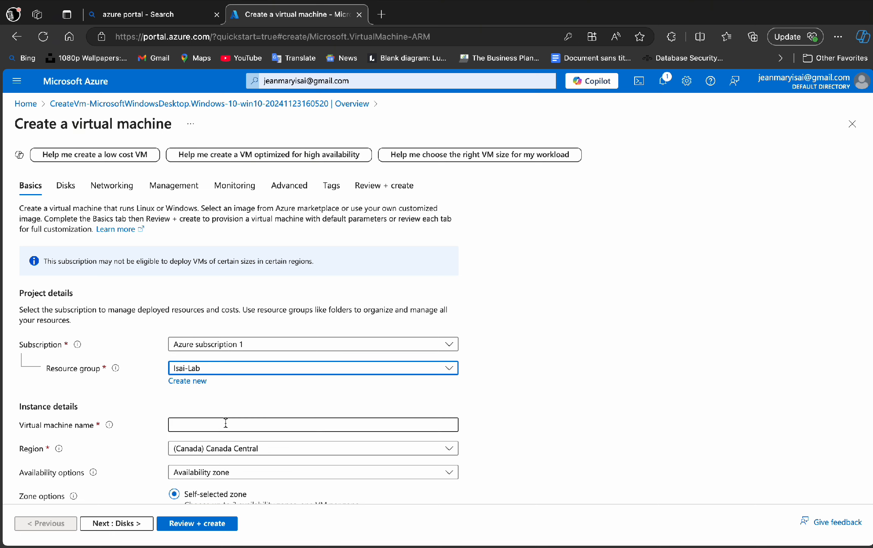
left_click(226, 422)
type("Linux")
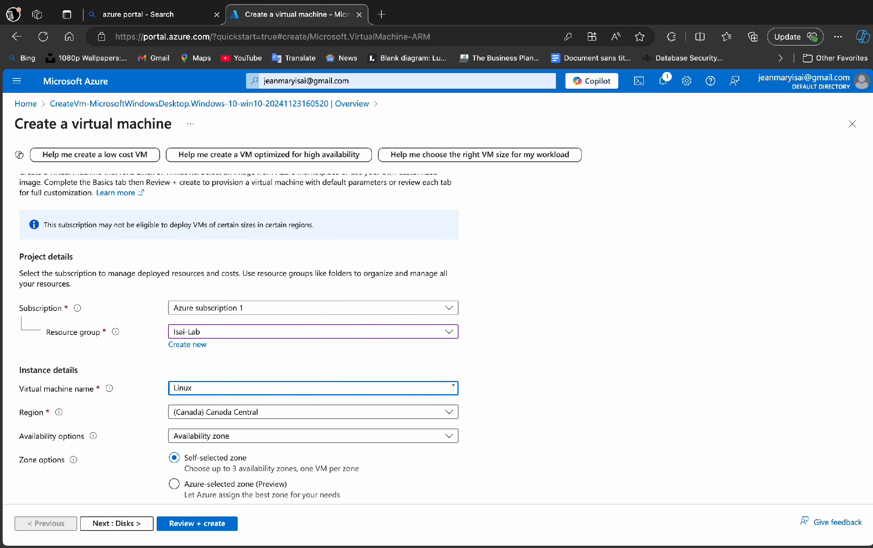
type("-Vm")
Choose the Ubuntu Server 24.04 LTS image and password authentication for Linux-Vm.
scroll(221, 363, "down", 2)
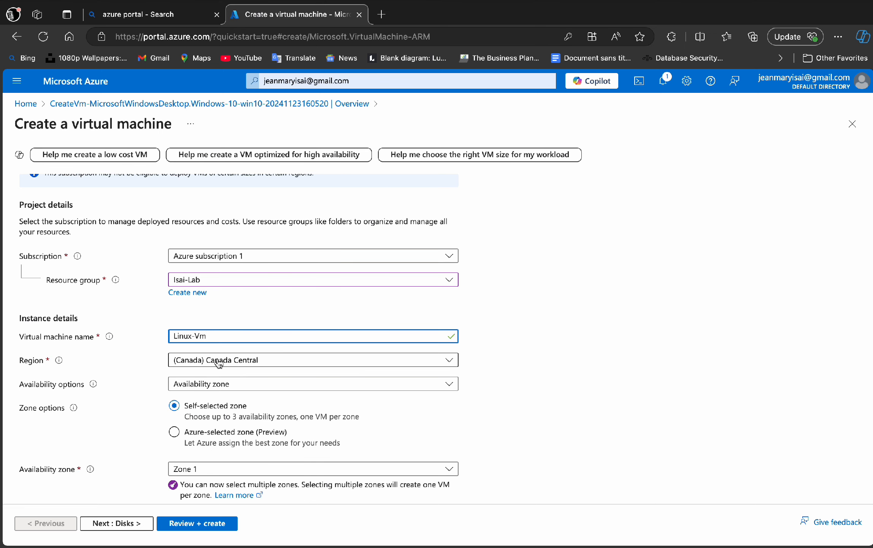
scroll(218, 364, "down", 2)
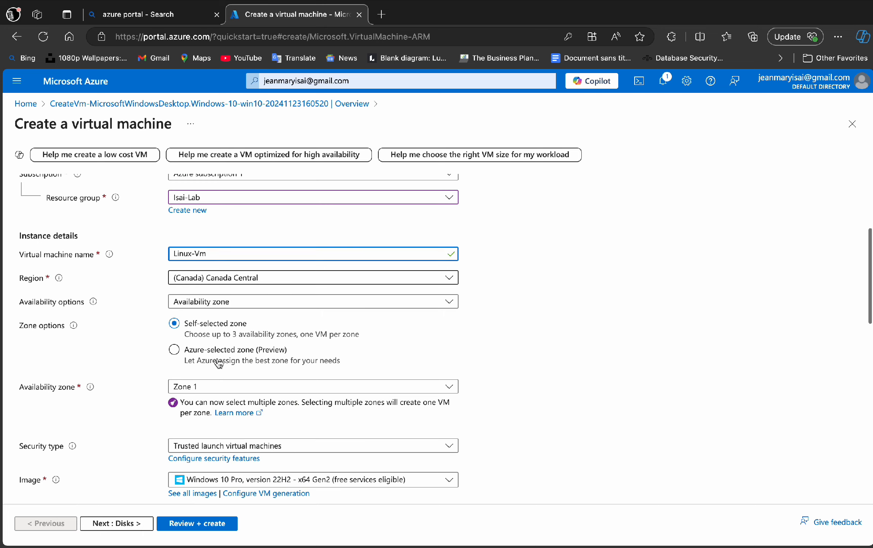
scroll(221, 357, "down", 2)
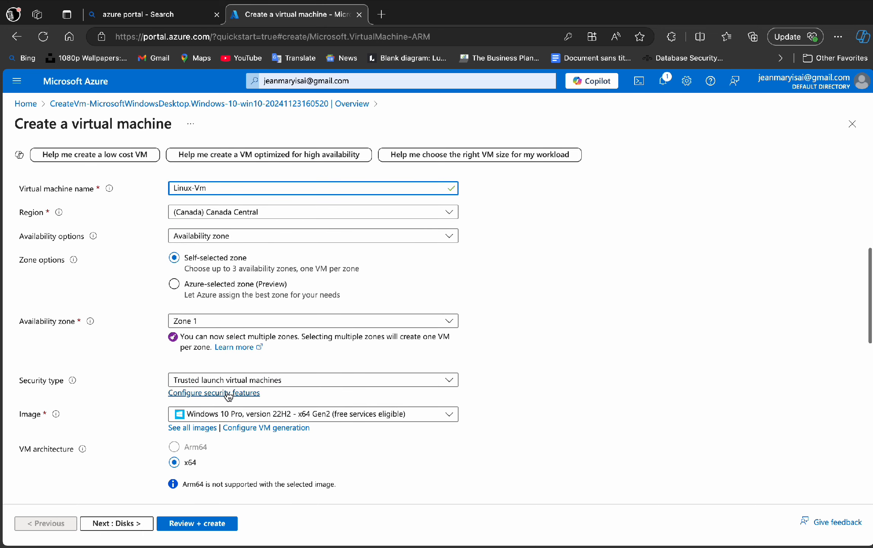
left_click(227, 416)
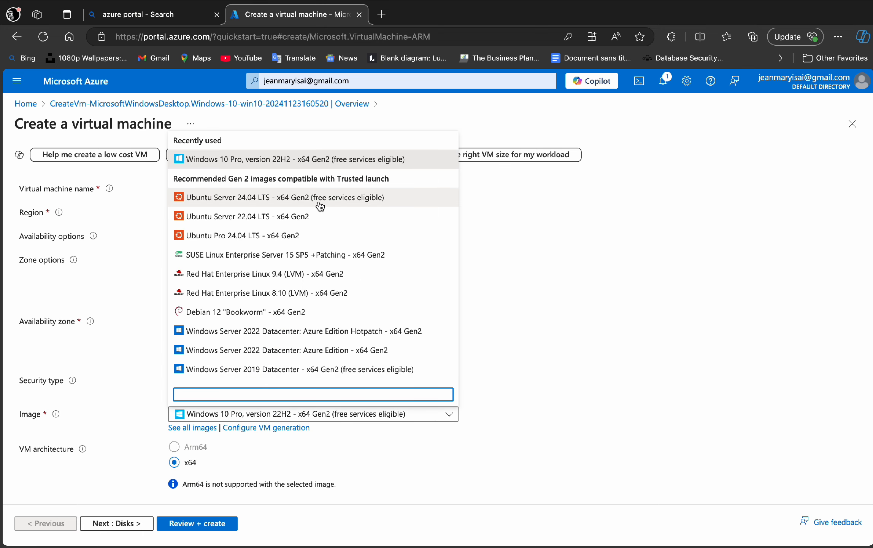
left_click(306, 197)
scroll(291, 409, "down", 3)
scroll(290, 409, "down", 3)
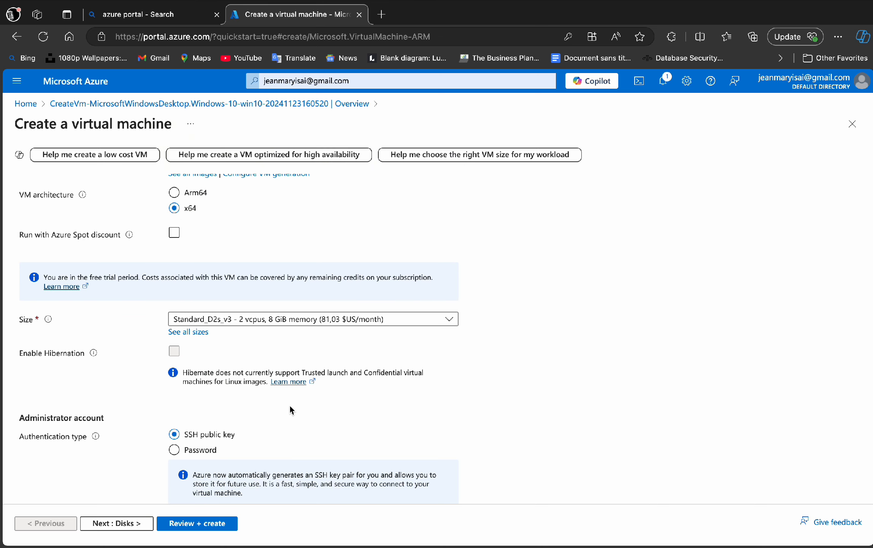
scroll(290, 406, "down", 1)
left_click(190, 403)
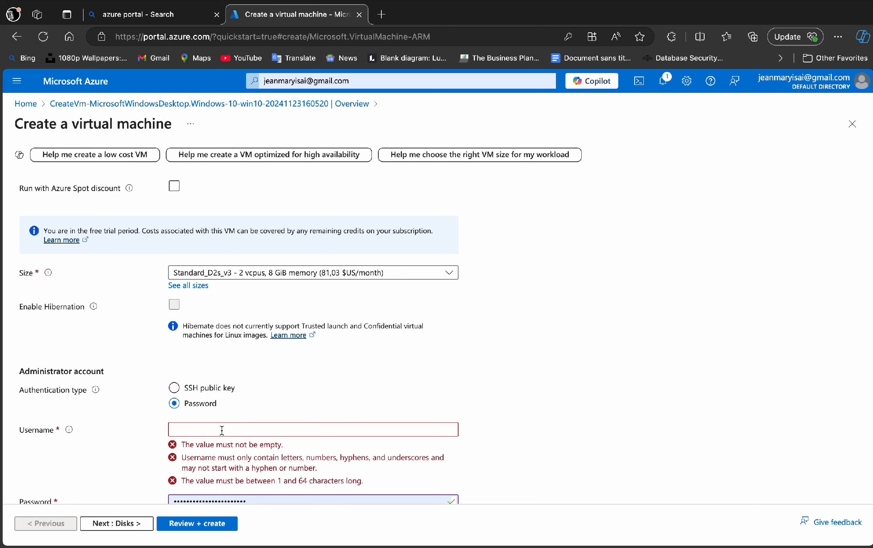
scroll(221, 429, "down", 2)
left_click(205, 333)
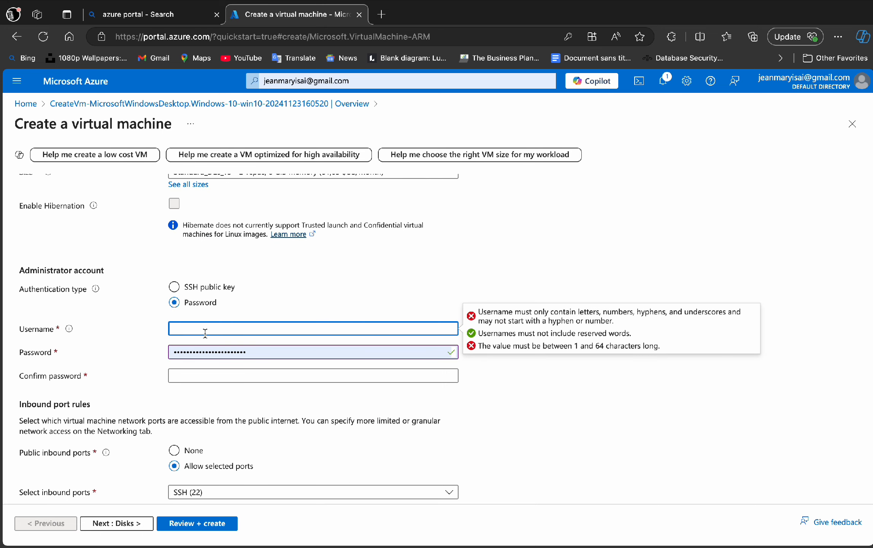
key("ctrl+Left")
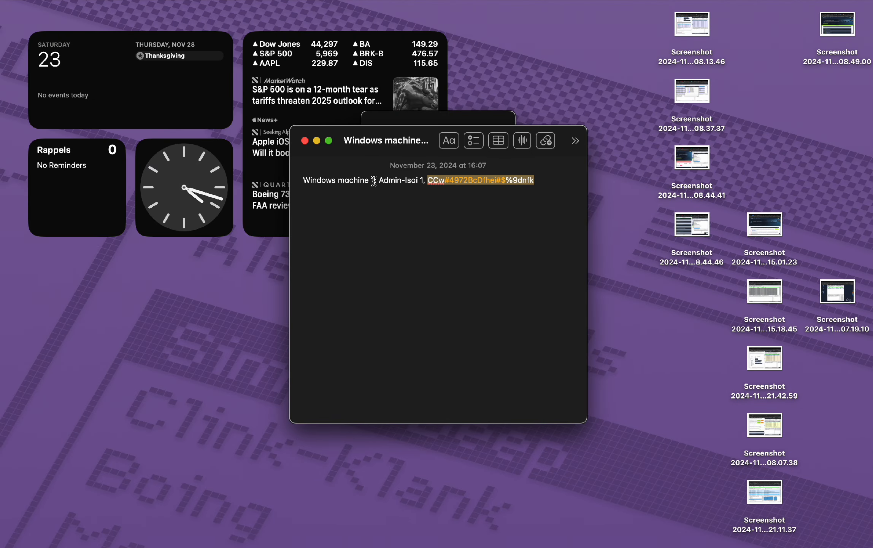
Add a new line with the Linux admin username to the credentials note.
left_click(377, 181)
left_click(337, 180)
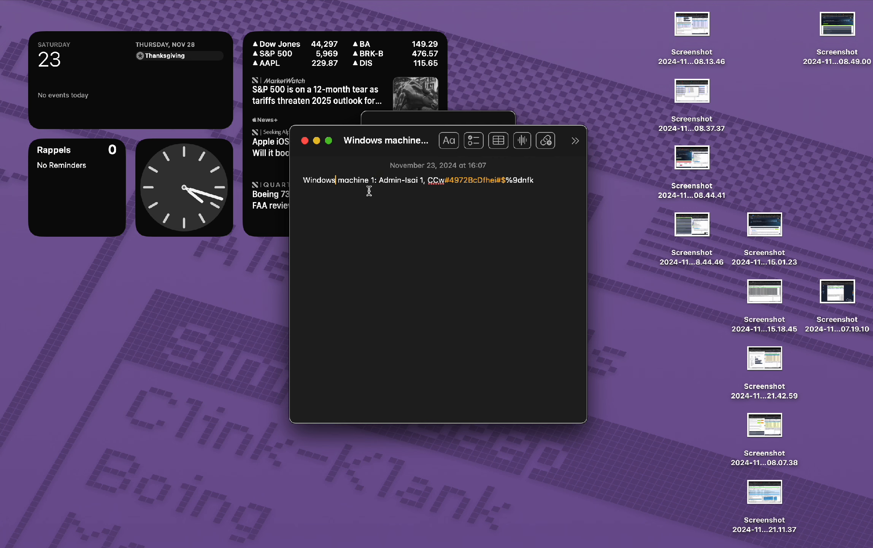
type(", Luinux")
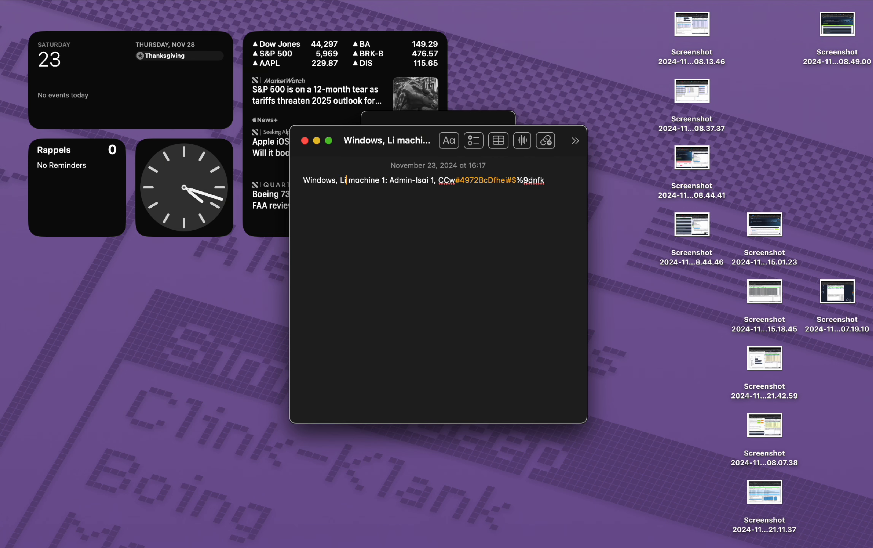
left_click(364, 181)
key("BackSpace")
key("BackSpace")
key("BackSpace")
key("BackSpace")
key("BackSpace")
key("BackSpace")
key("BackSpace")
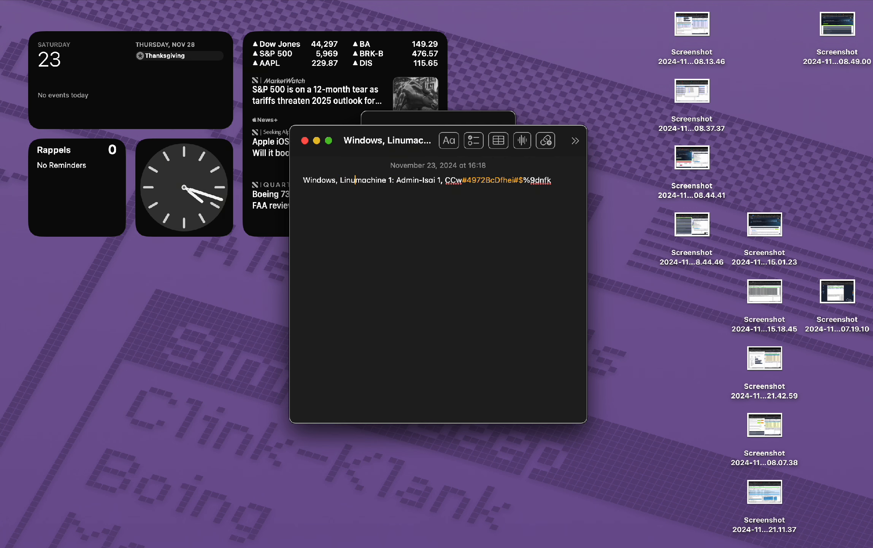
left_click(548, 181)
key("Return")
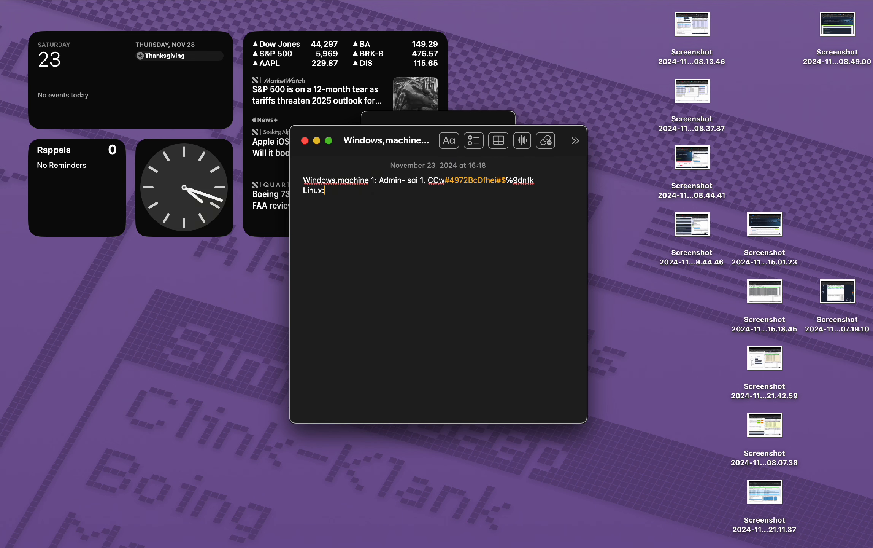
Copy the saved password from the note into the Linux-Vm Password field.
left_click_drag(536, 178, 430, 179)
key("super+Tab")
key("super+Tab")
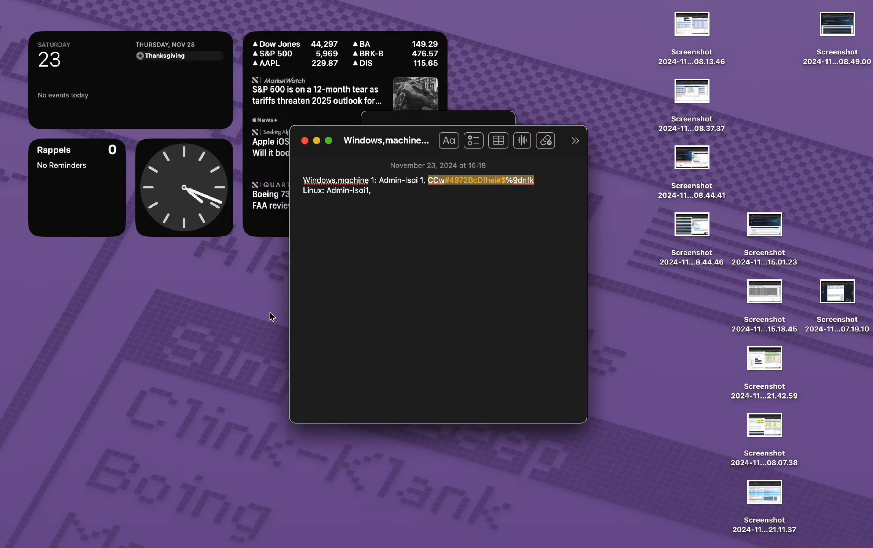
key("super+c")
key("super+Tab")
key("super+v")
Fill Confirm password and paste the Linux admin username from the note into the form.
left_click(209, 399)
key("super+v")
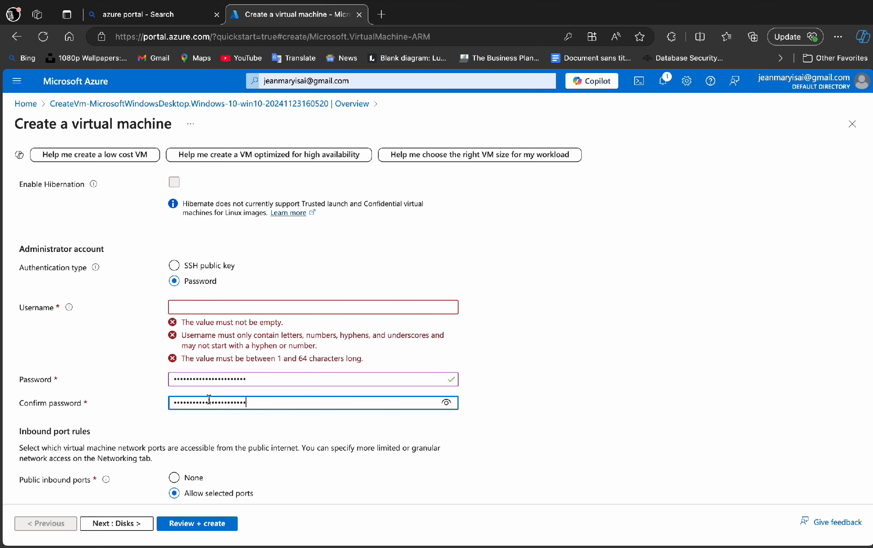
left_click(259, 306)
key("super+Tab")
left_click(371, 190)
left_click_drag(371, 190, 326, 190)
key("super+c")
key("super+Tab")
key("super+v")
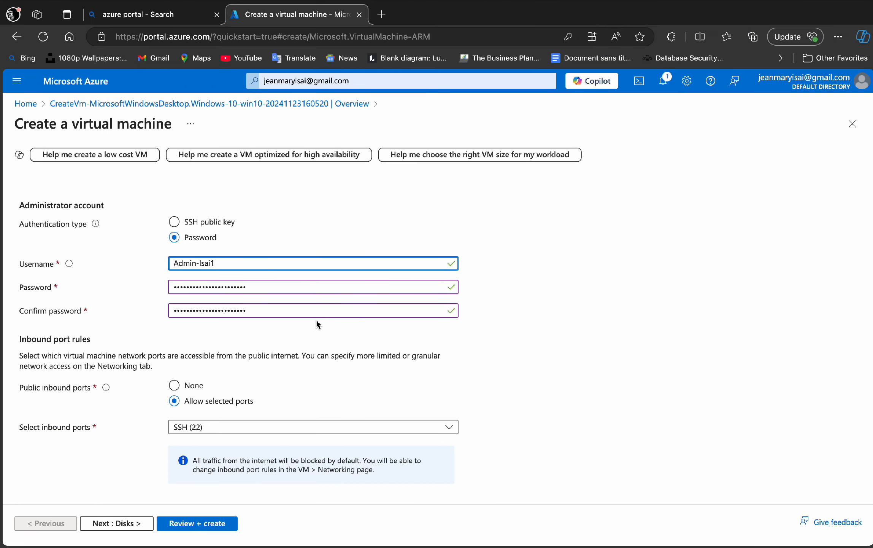
Skip past Disks and Networking to Review + create and start the deployment.
left_click(131, 523)
left_click(131, 523)
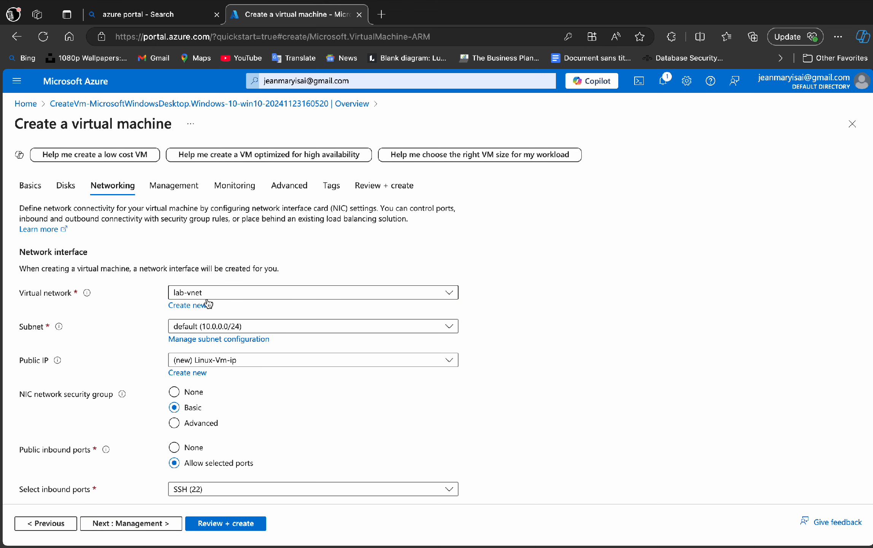
left_click(220, 524)
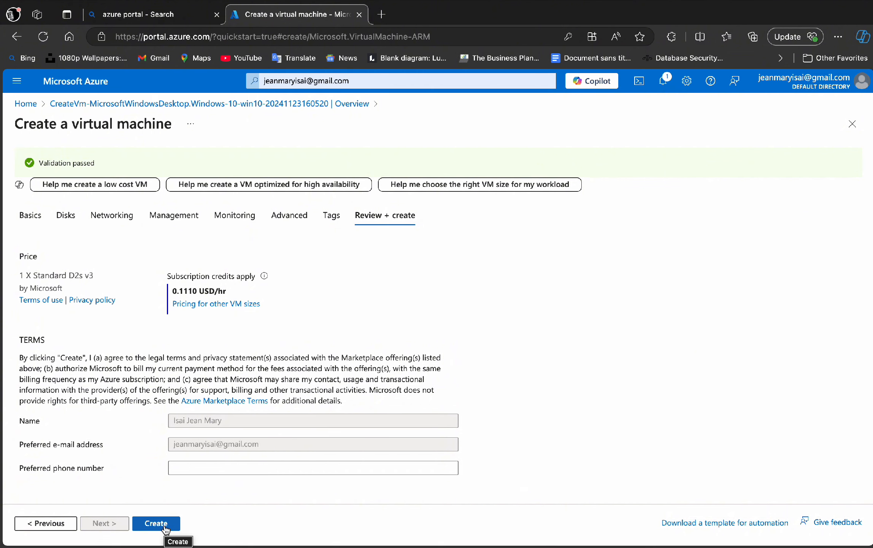
left_click(166, 529)
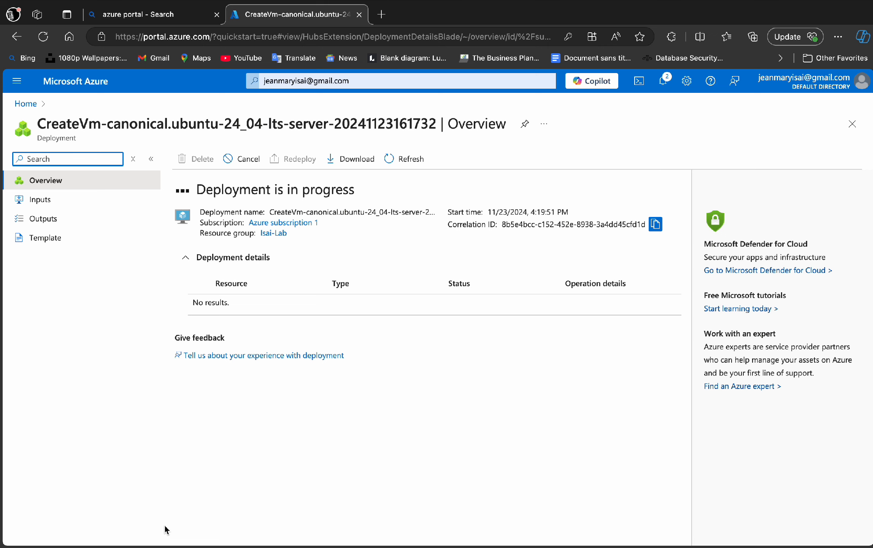
Wait for the Linux VM deployment to complete, then go to the portal-wide search.
left_click(427, 85)
Search 'nsg', open Windows-Vm-nsg and show its inbound security rules.
left_click_drag(428, 84, 259, 80)
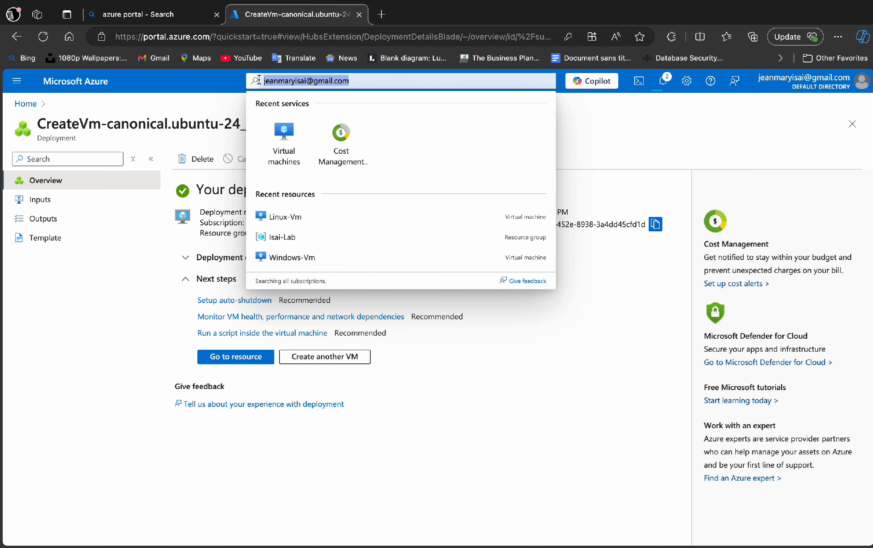
type("nsg")
left_click(300, 156)
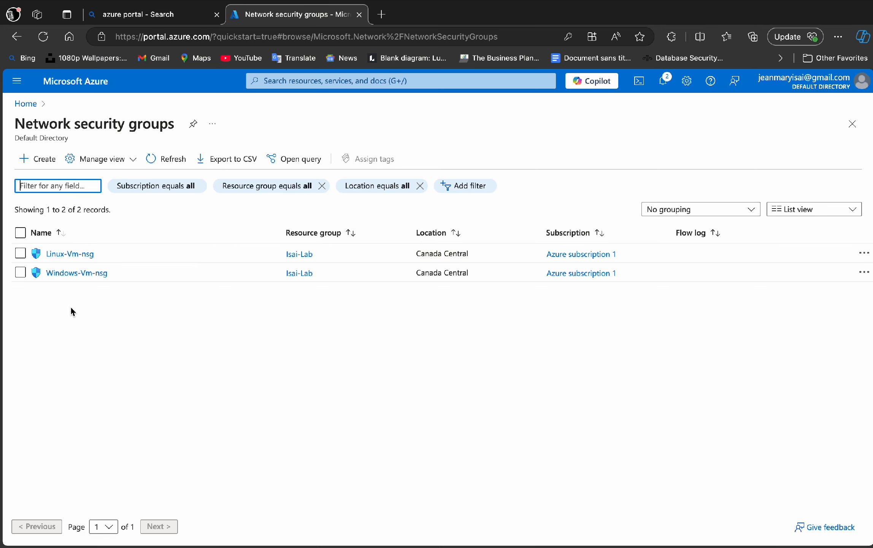
left_click(77, 273)
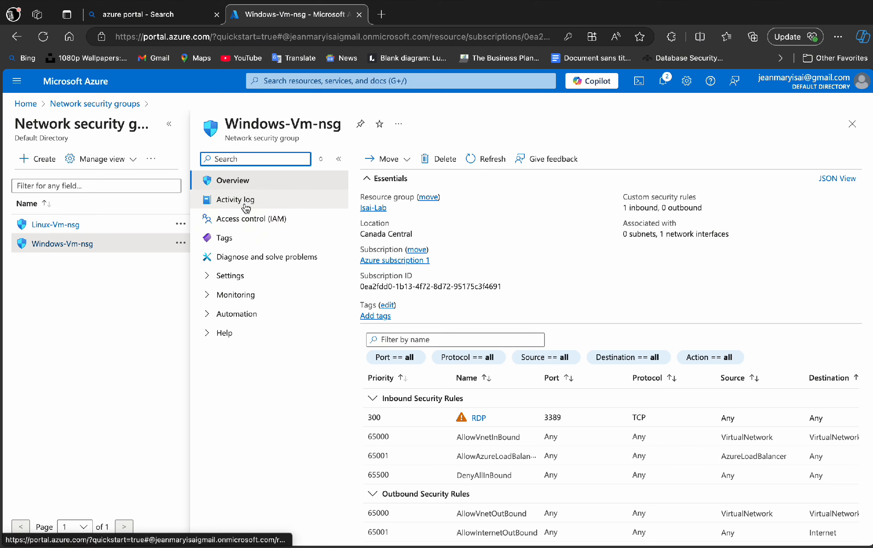
left_click(220, 275)
left_click(254, 295)
Delete the RDP inbound rule from Windows-Vm-nsg.
left_click(367, 297)
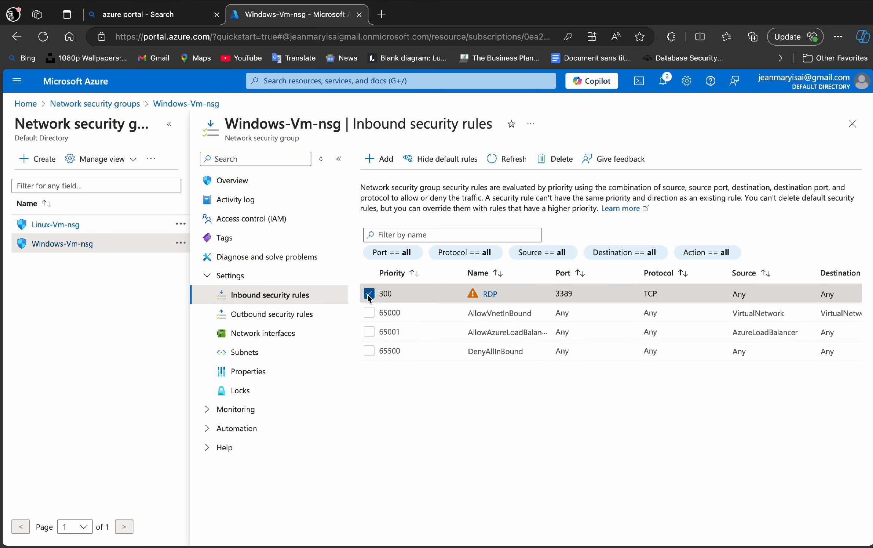
left_click(554, 163)
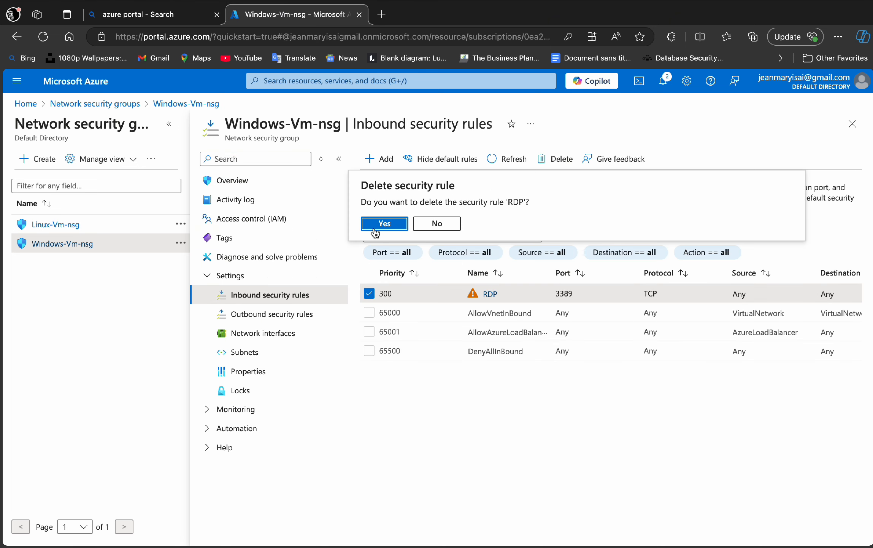
left_click(392, 225)
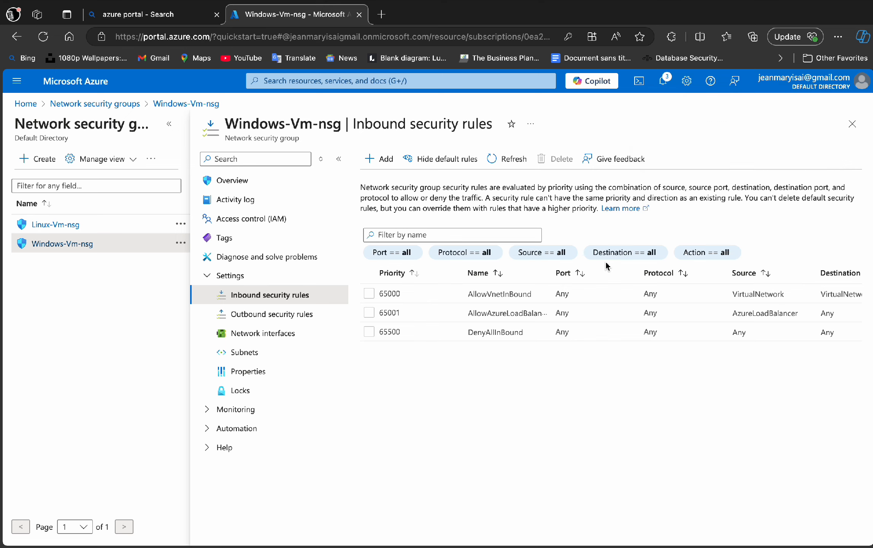
Add an allow-any inbound rule with destination ports * at priority 100.
left_click(379, 158)
scroll(605, 284, "down", 1)
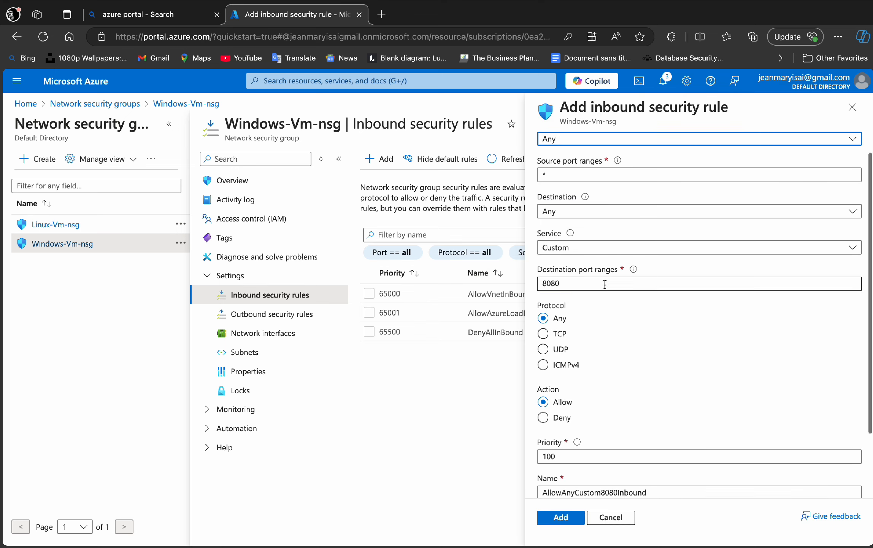
double_click(605, 284)
type("*")
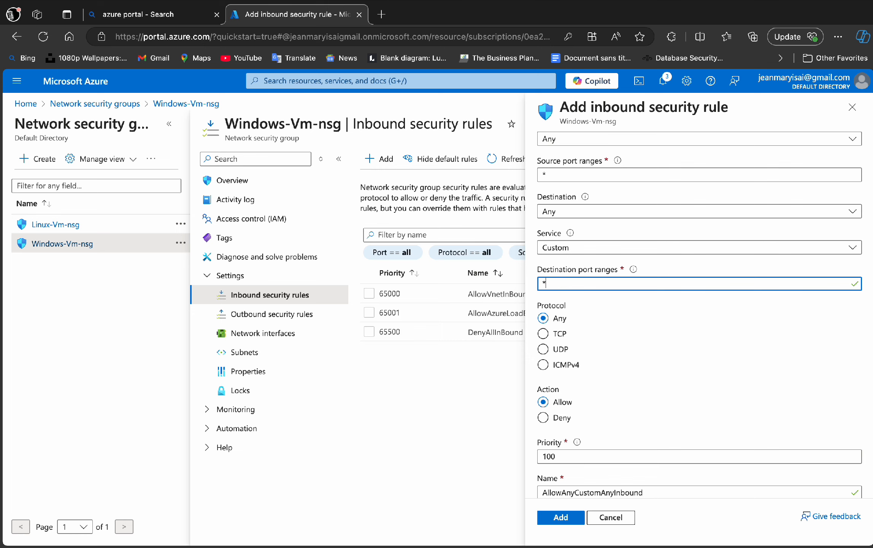
scroll(589, 350, "down", 3)
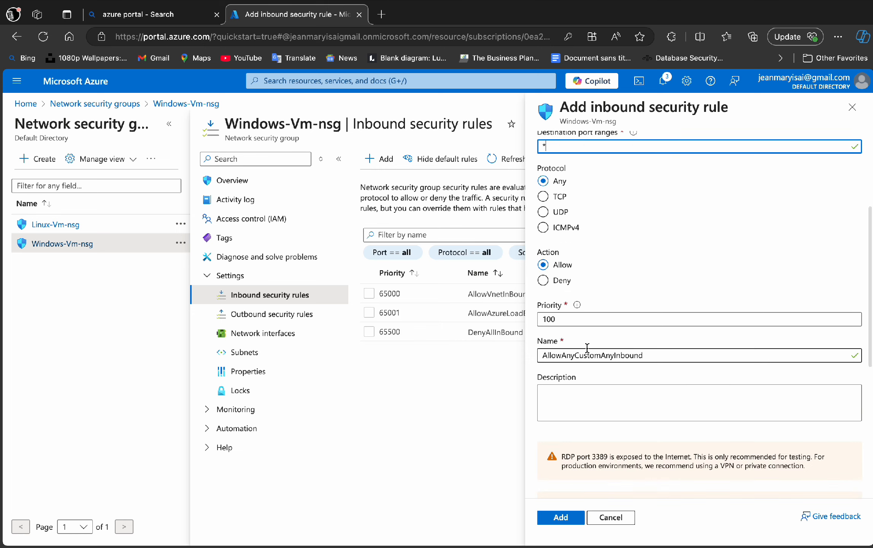
left_click(565, 521)
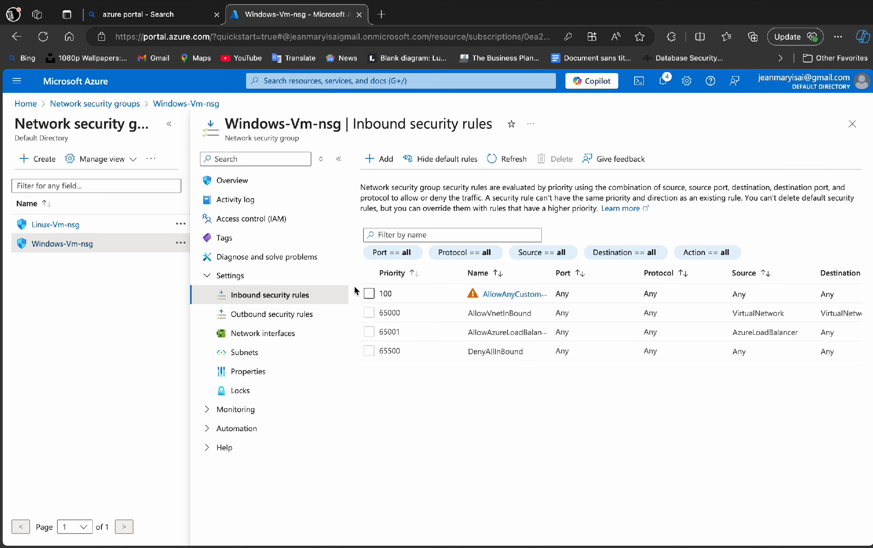
left_click(76, 226)
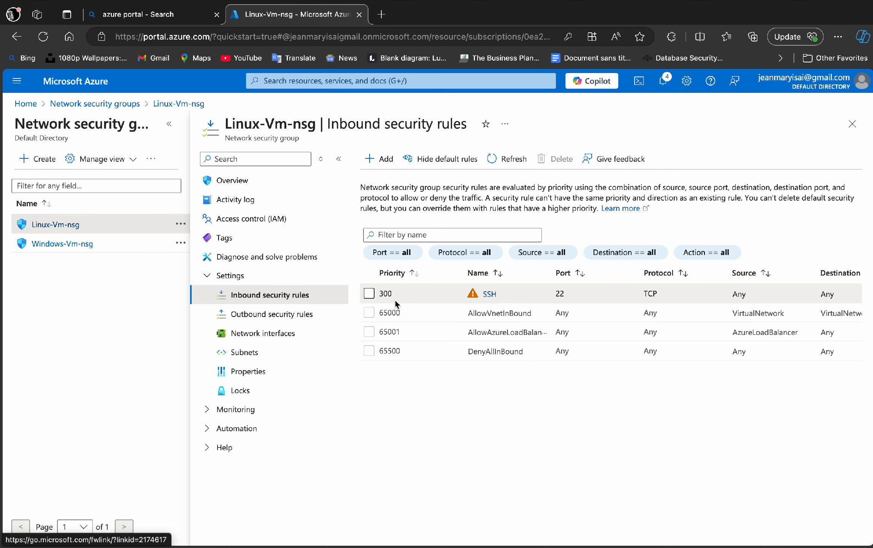
Delete Linux-Vm-nsg's SSH rule and add an allow-any inbound rule with destination ports *.
left_click(369, 294)
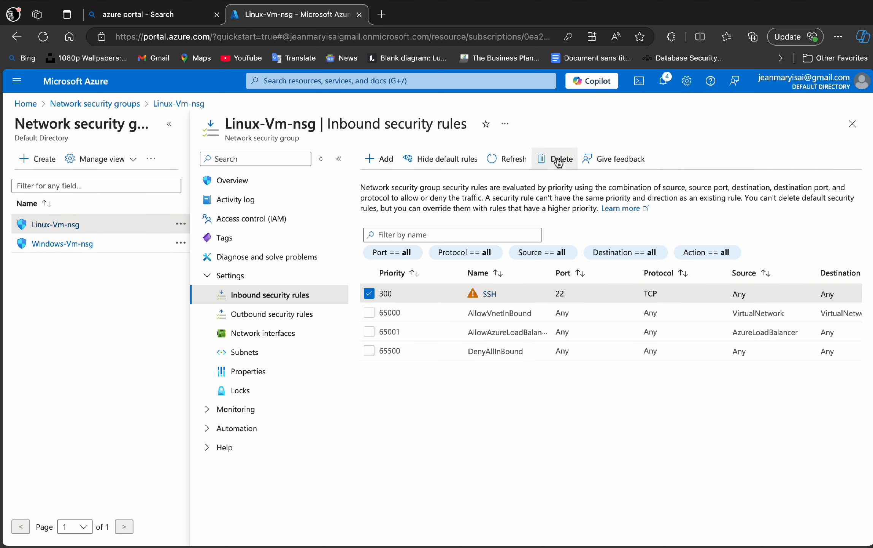
left_click(556, 158)
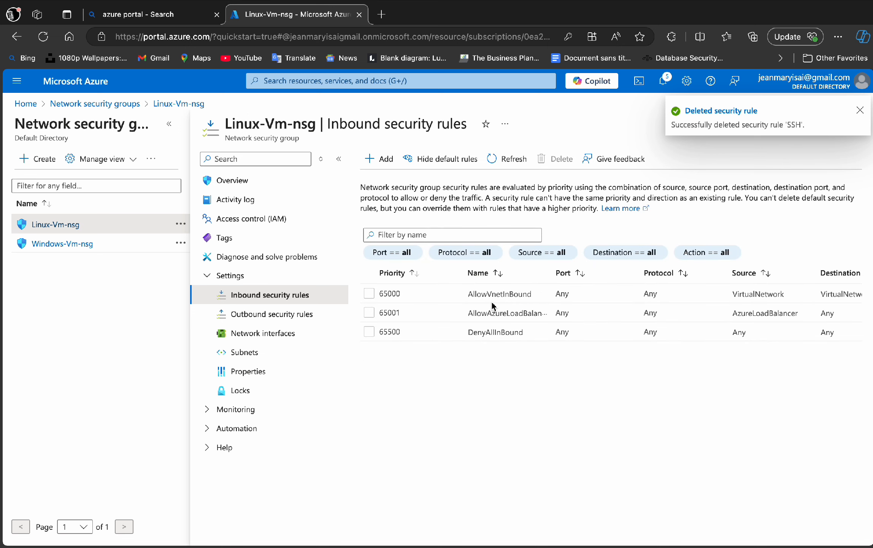
left_click(379, 159)
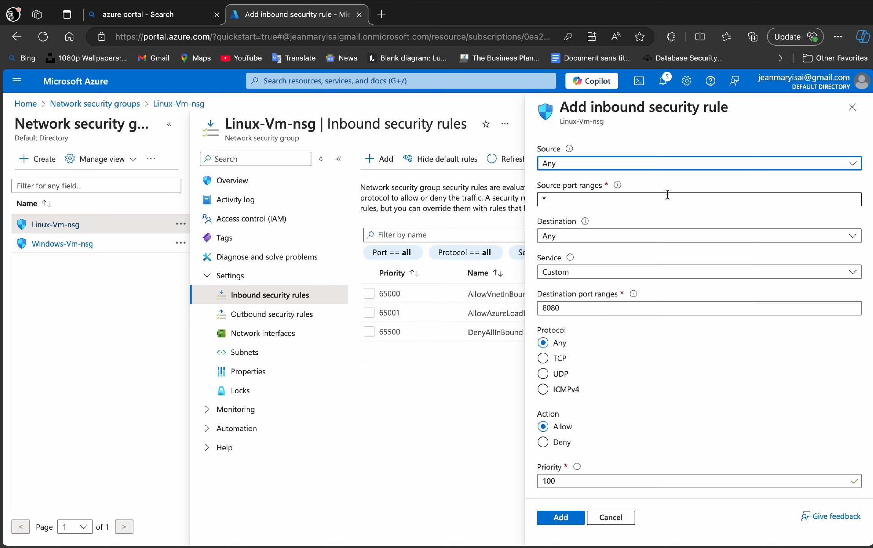
double_click(548, 308)
type("*")
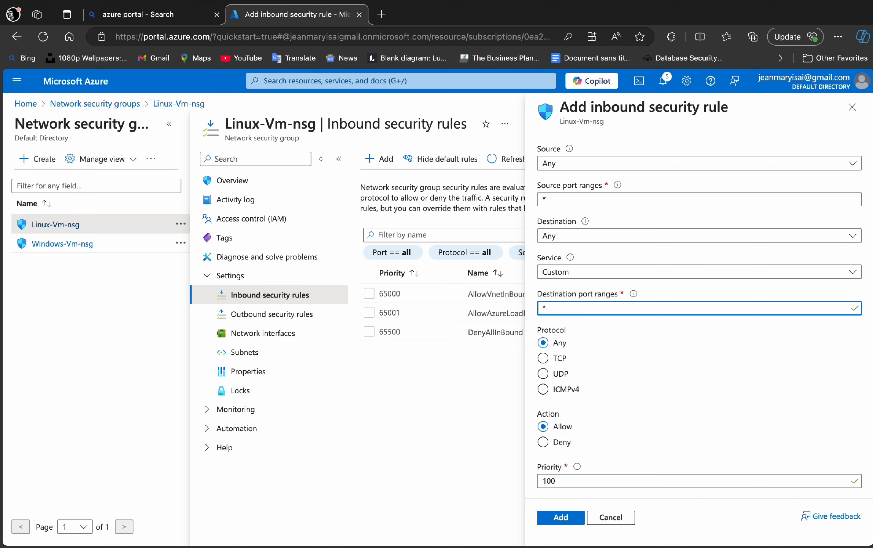
scroll(699, 324, "down", 10)
left_click(561, 517)
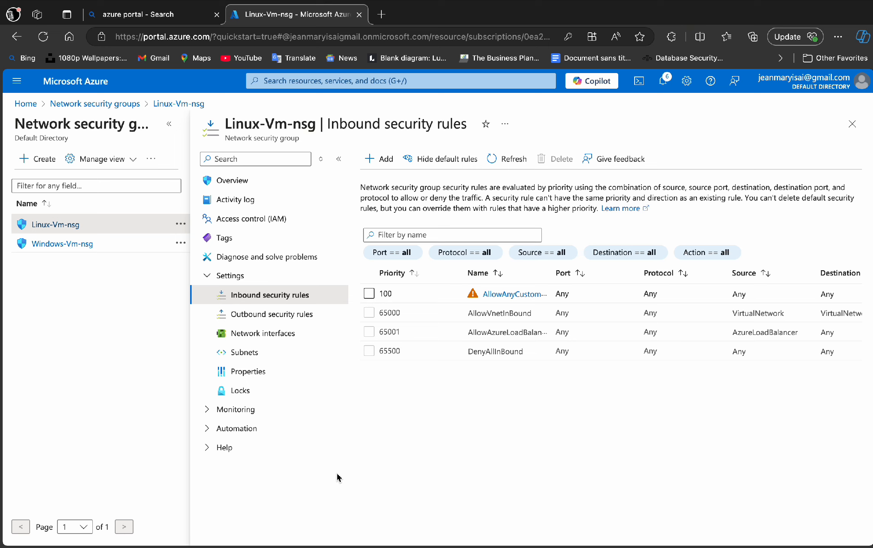
key("F4")
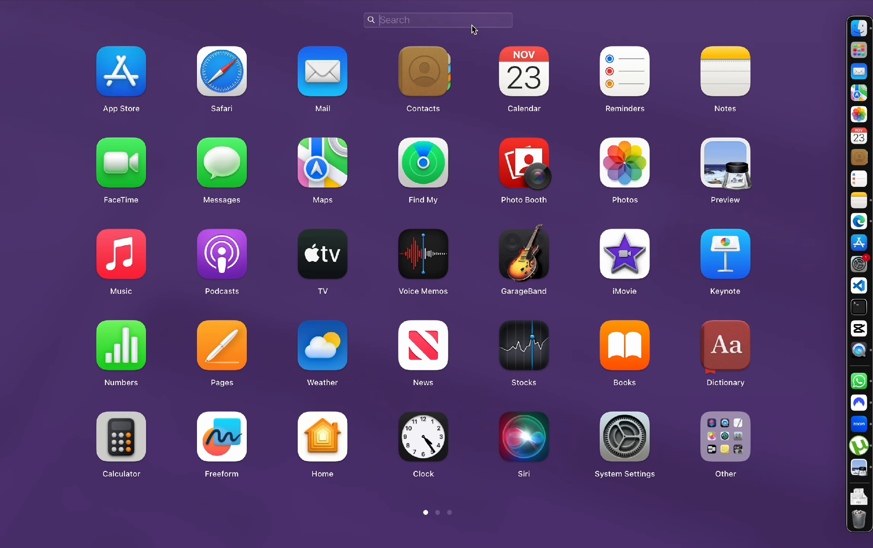
Run 'ping 4.206.221.234' in Terminal and stop it with Ctrl+C after repeated timeouts.
type("ter")
key("Return")
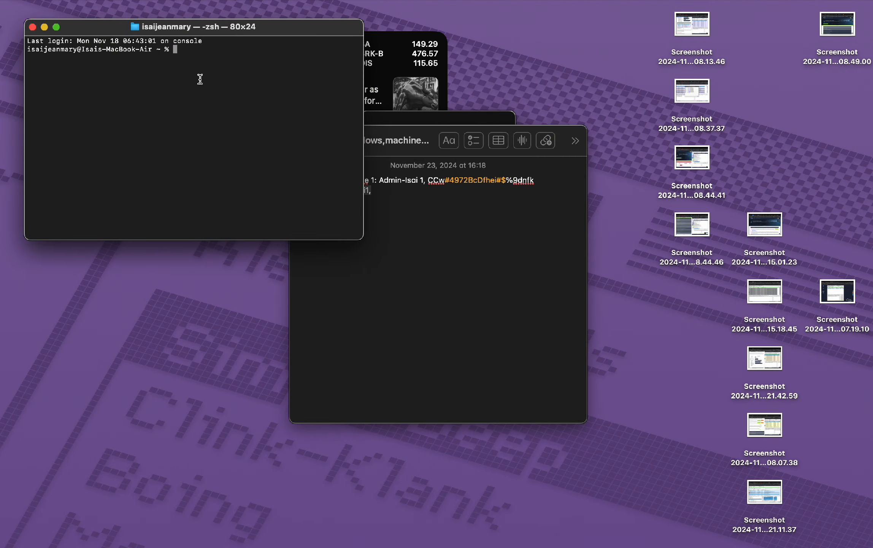
type("ping")
type("4.206.221.234")
key("Return")
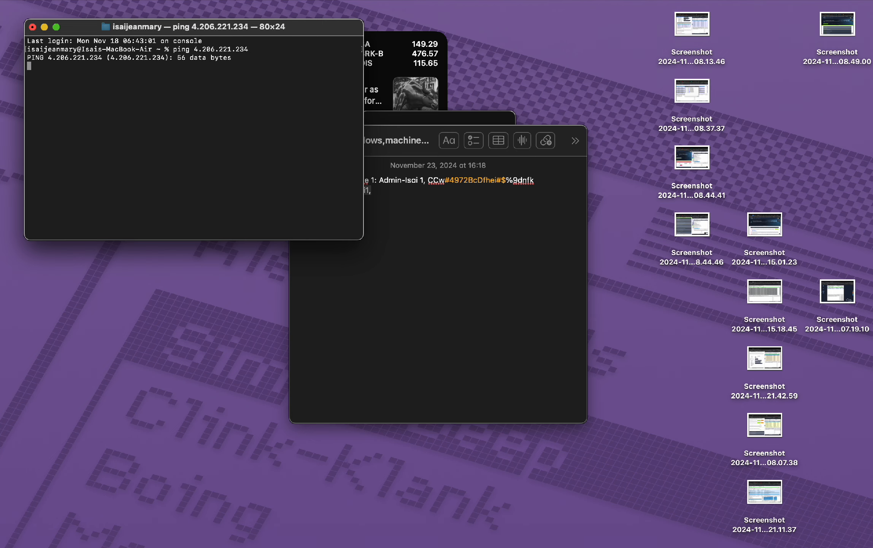
key("ctrl+Right")
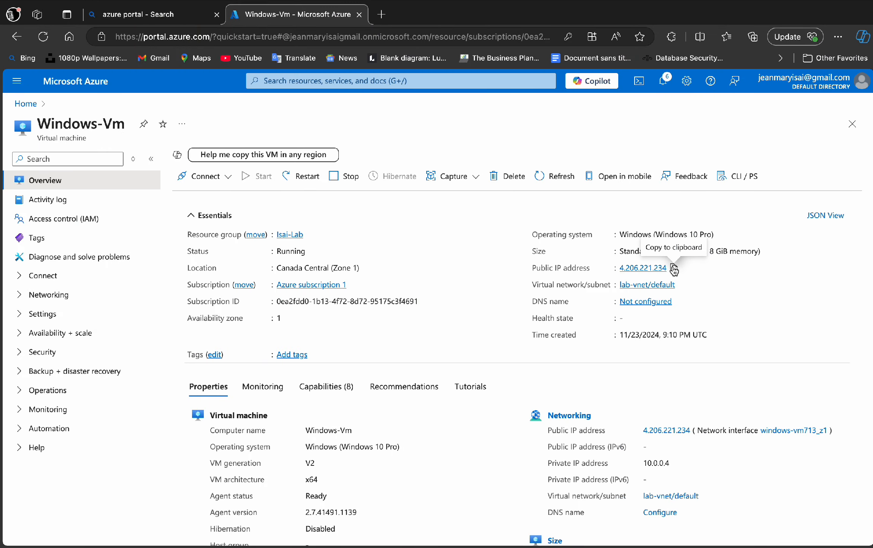
key("ctrl+Left")
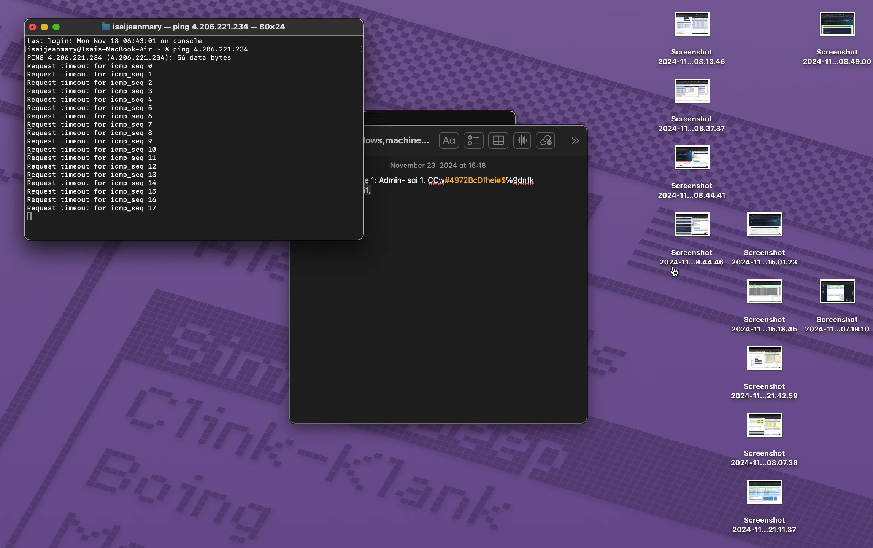
type("4.206.221.234")
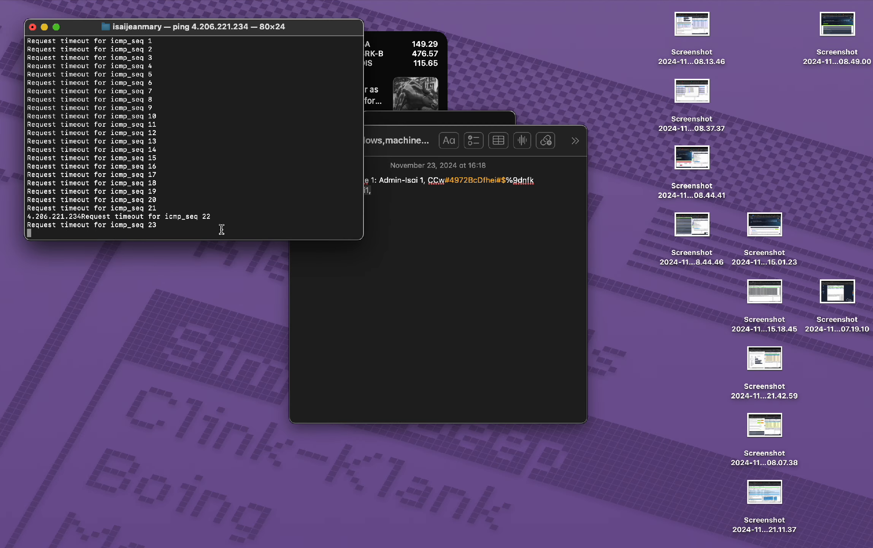
key("ctrl+c")
key("ctrl+Right")
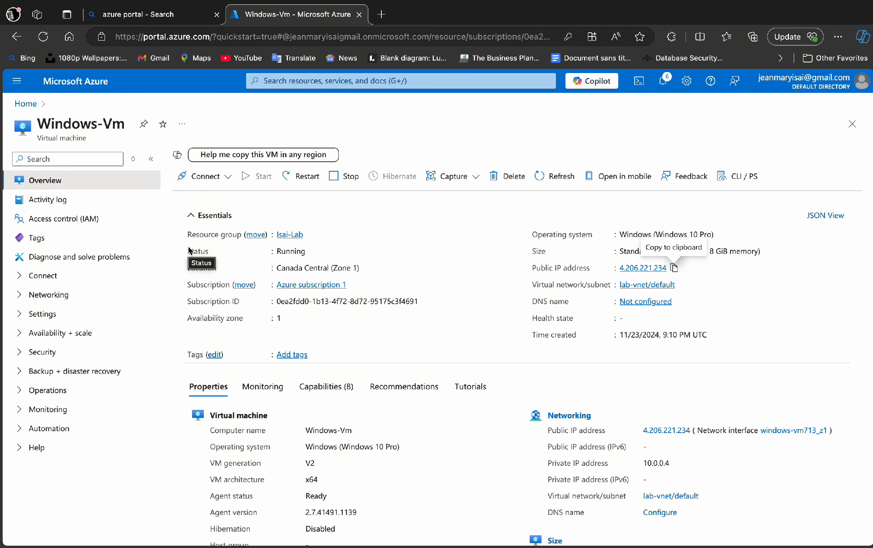
key("ctrl+Left")
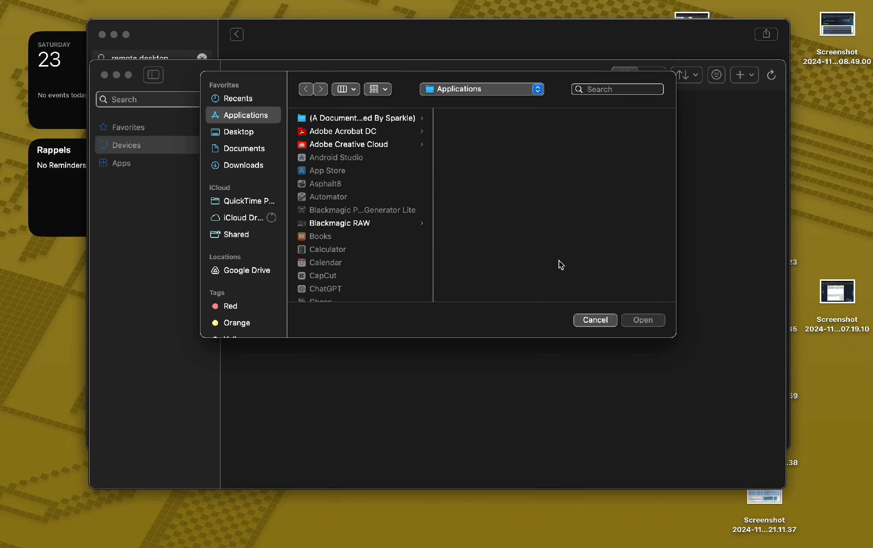
Add a PC for 4.206.221.234 with friendly name windows1 in Windows App.
left_click(597, 322)
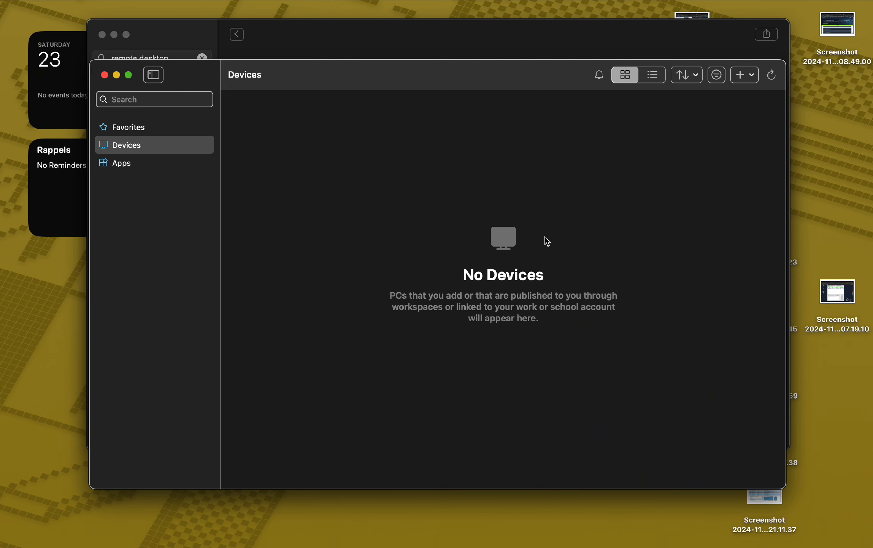
left_click(744, 77)
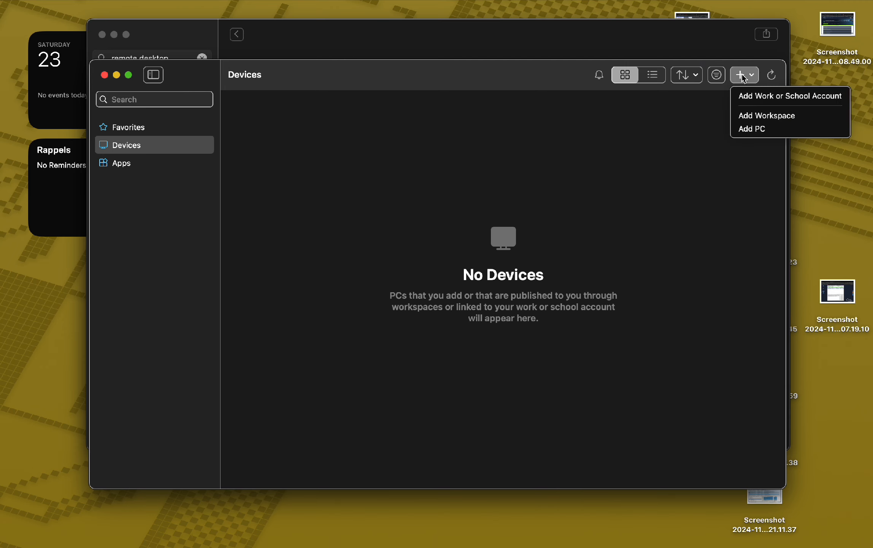
left_click(747, 130)
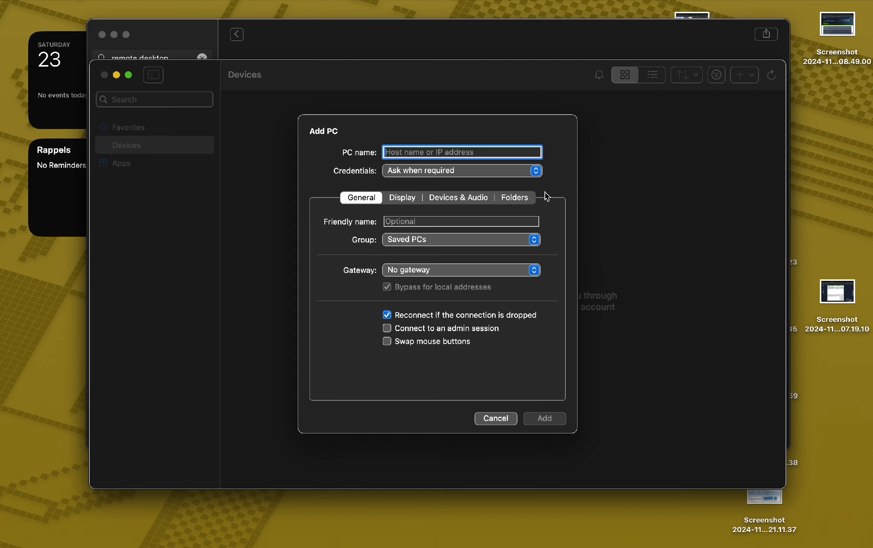
key("ctrl+Right")
left_click(674, 268)
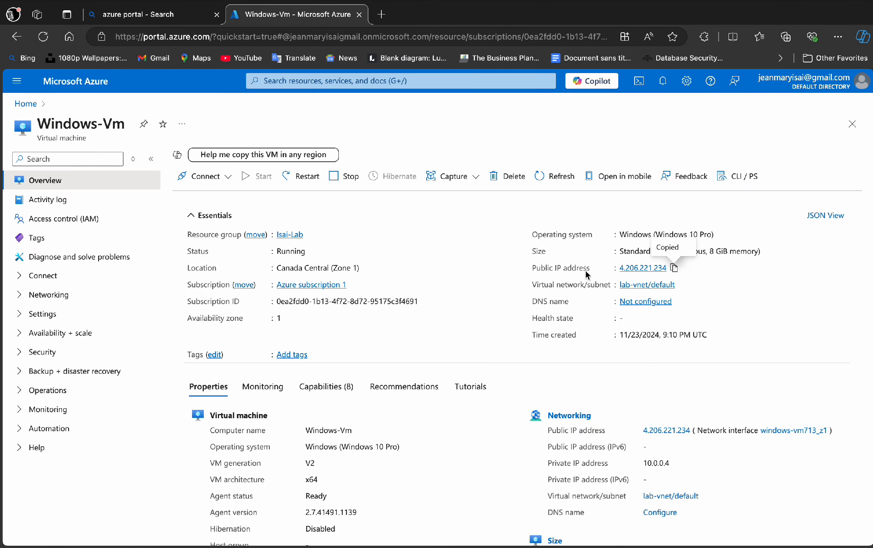
key("ctrl+Left")
key("super+v")
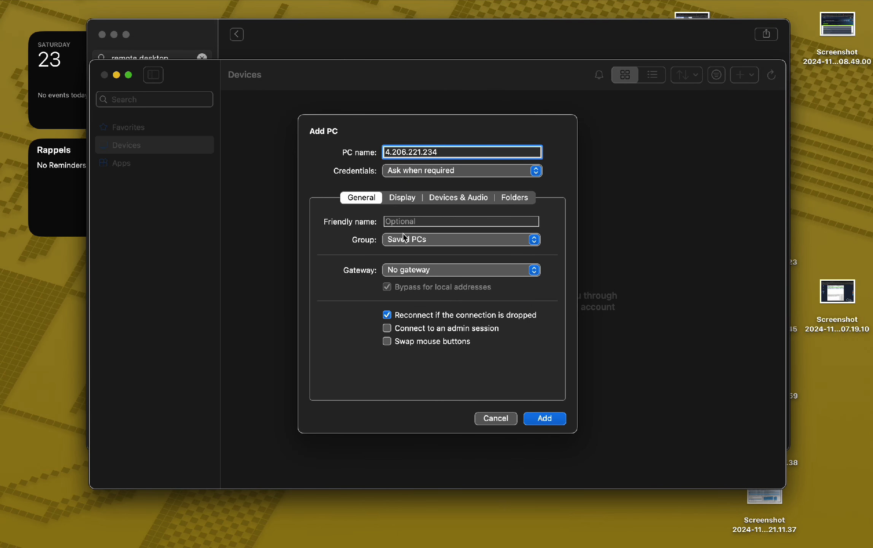
left_click(411, 221)
type("windows ")
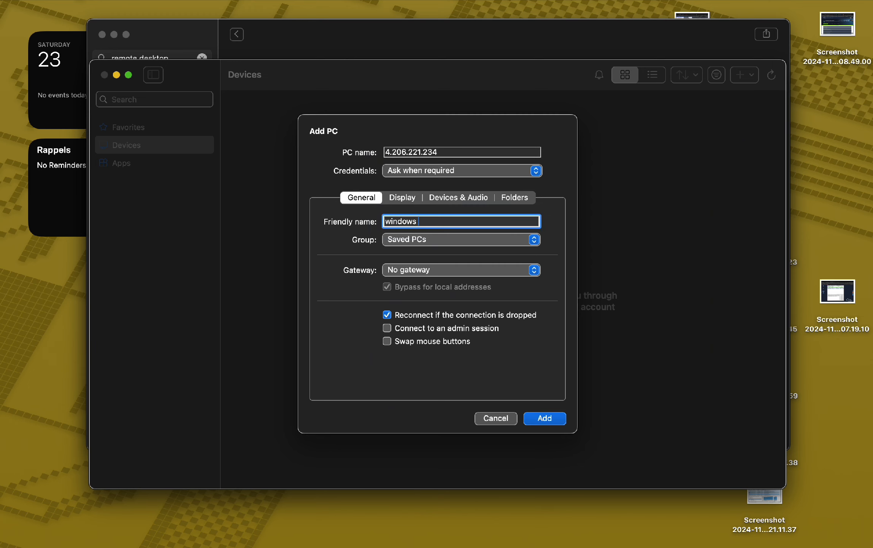
type("1")
left_click(545, 419)
Connect to windows1 and paste the admin username from the note into the prompt.
left_click(388, 176)
right_click(354, 173)
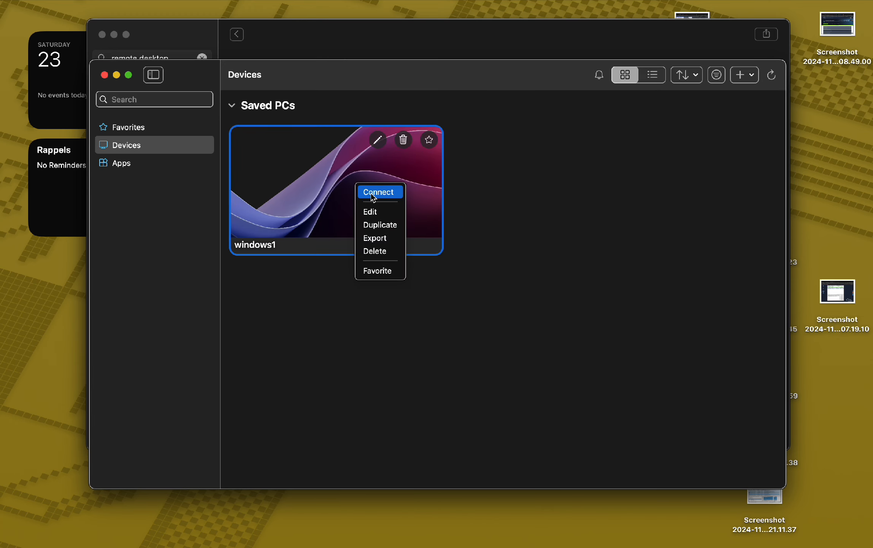
left_click(372, 193)
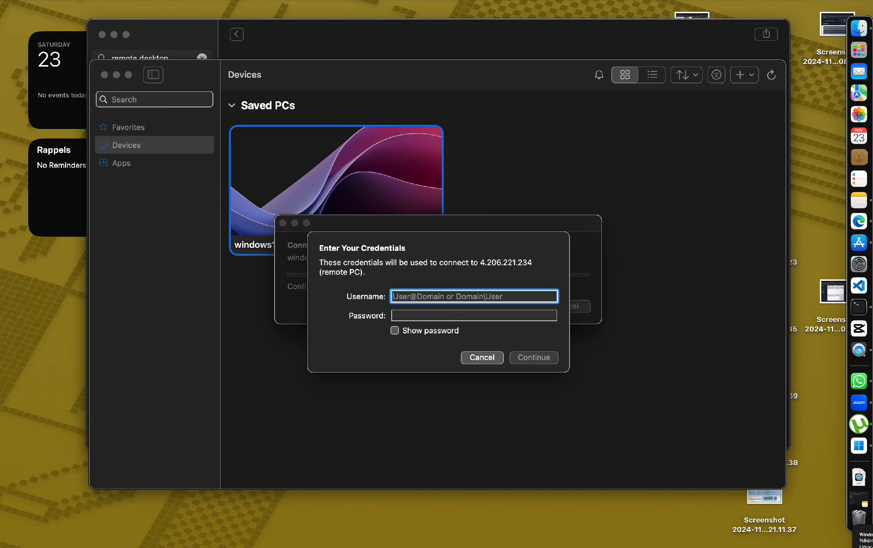
mouse_move(871, 545)
left_click_drag(379, 180, 424, 183)
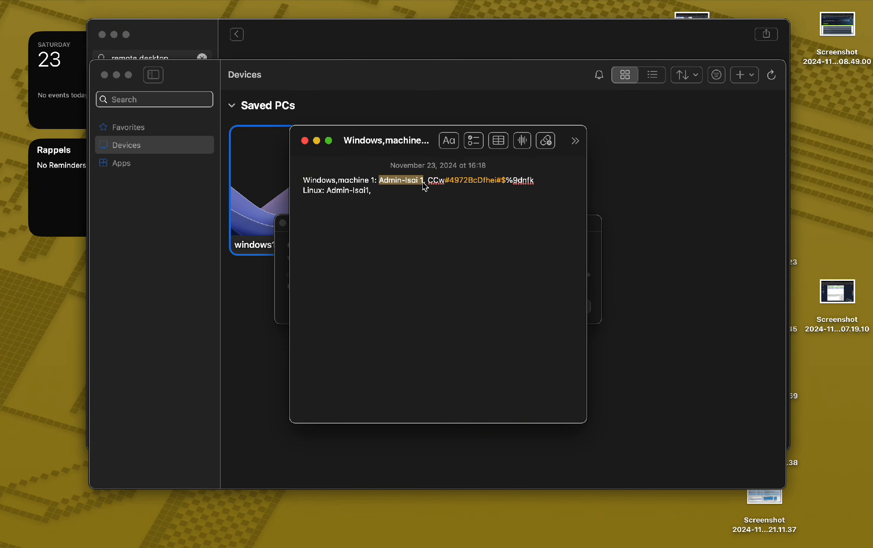
key("super+c")
left_click(291, 225)
key("super+v")
left_click(427, 313)
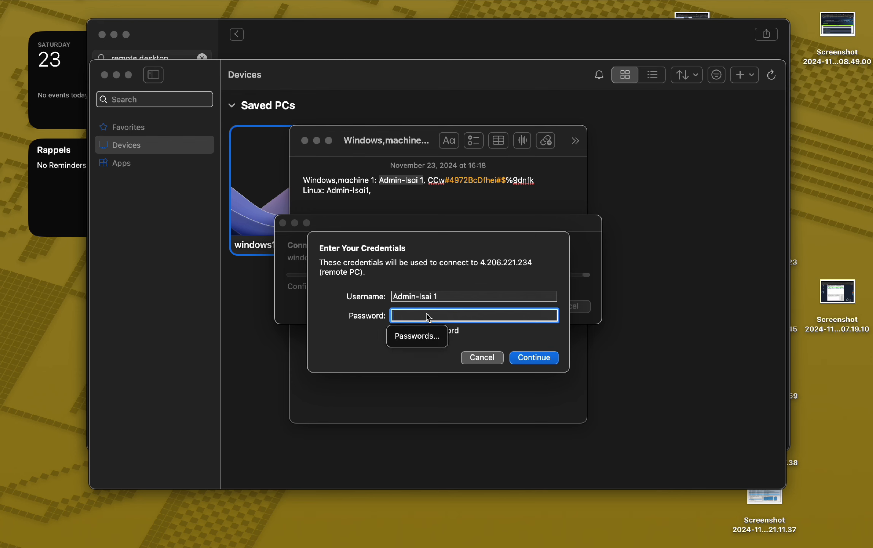
Paste the saved password, submit the login, and accept the certificate warning.
left_click(539, 180)
left_click(522, 177)
double_click(535, 178)
left_click_drag(537, 180, 429, 181)
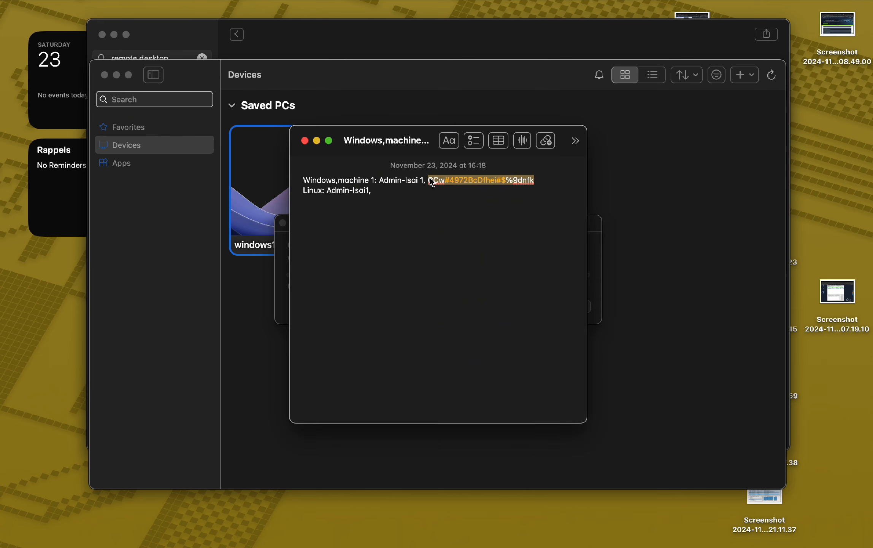
key("super+c")
left_click(285, 287)
key("super+v")
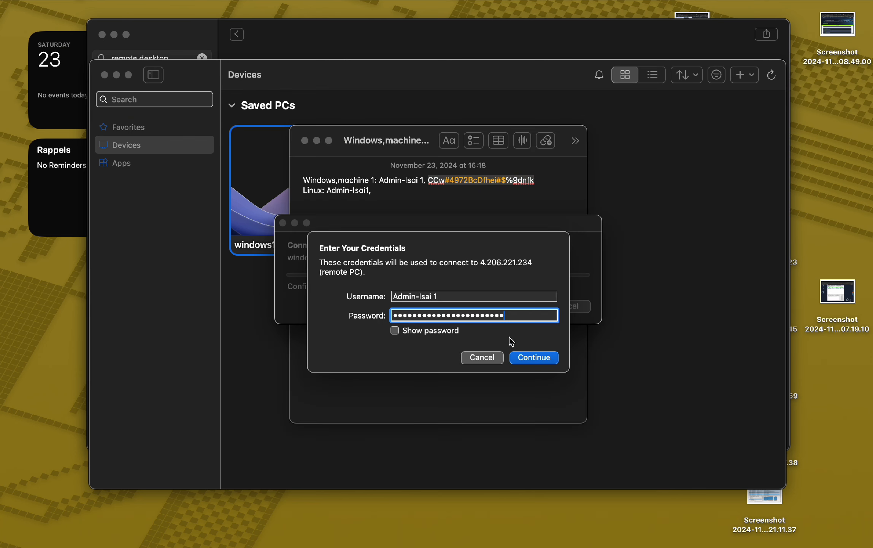
left_click(534, 360)
left_click(574, 318)
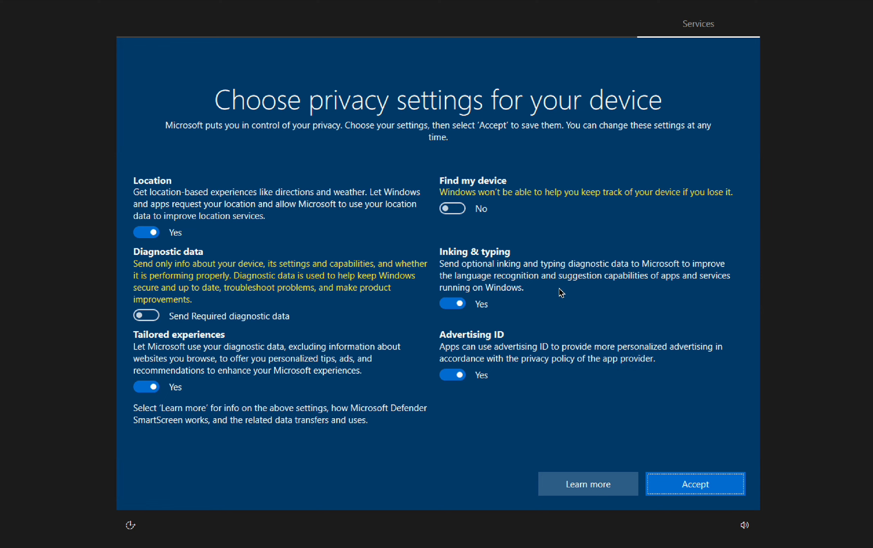
Turn off inking & typing, Advertising ID and Tailored experiences, then accept.
left_click(453, 303)
left_click(453, 375)
left_click(149, 387)
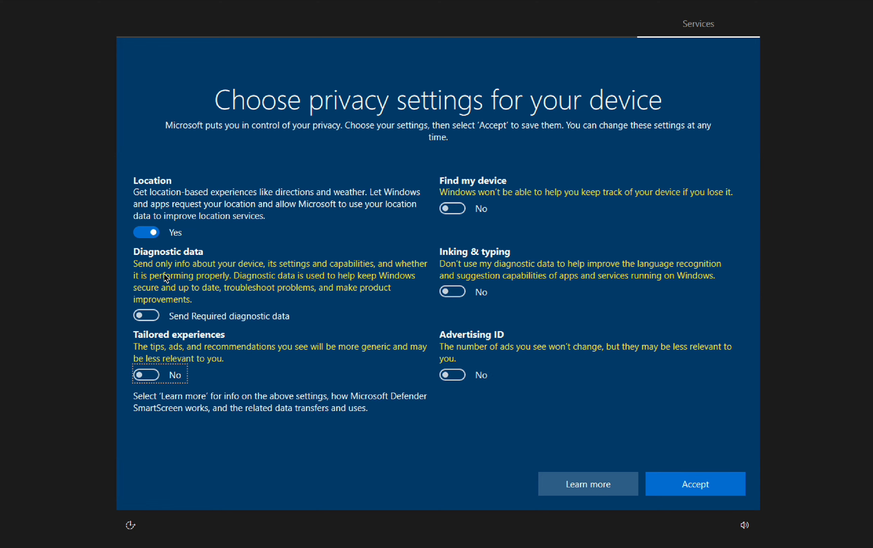
left_click(722, 490)
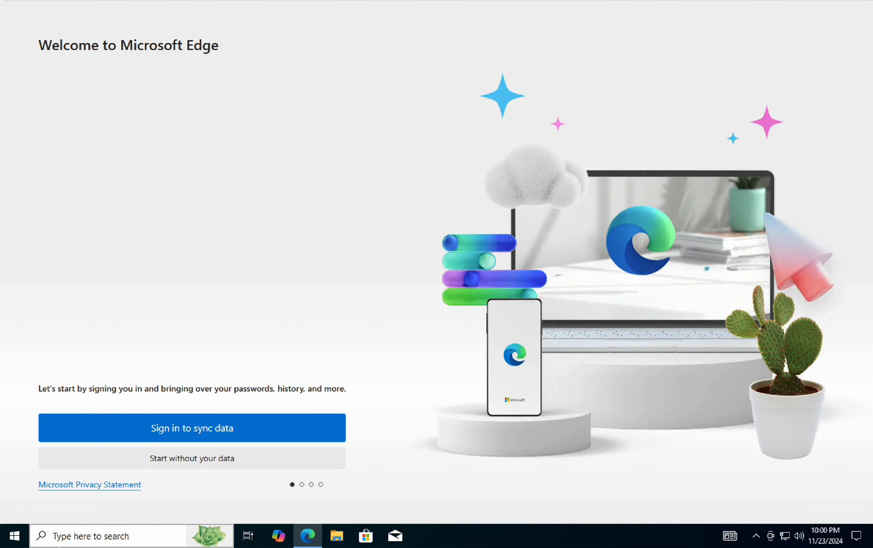
Search 'fir' and open Windows Defender Firewall.
left_click(111, 535)
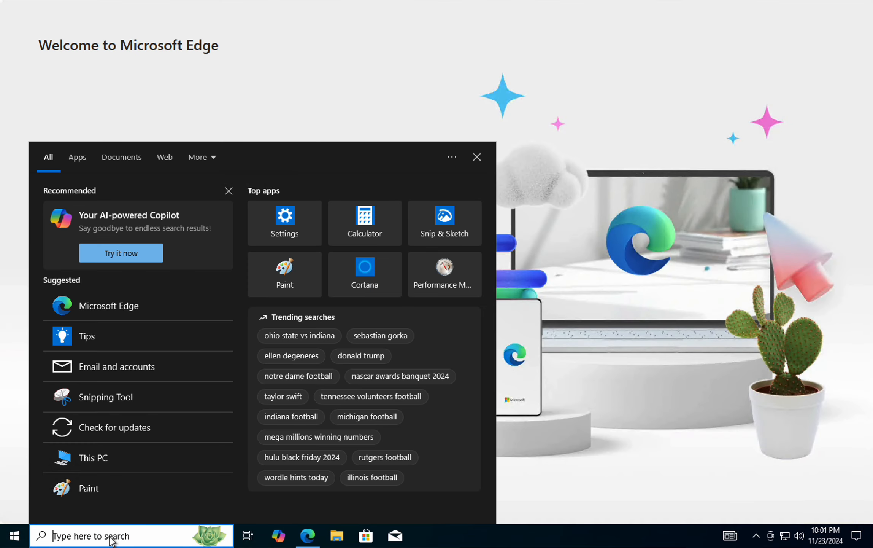
type("win")
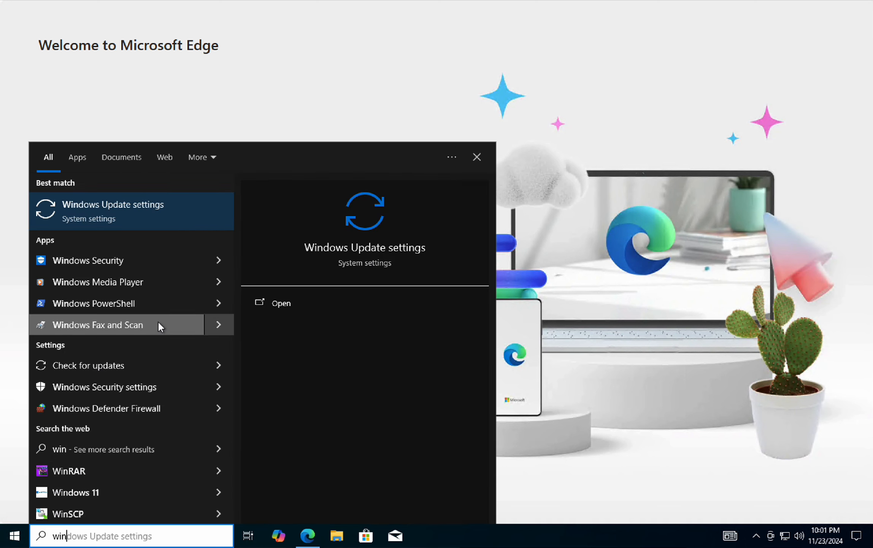
key("BackSpace")
key("BackSpace")
key("BackSpace")
type("fir")
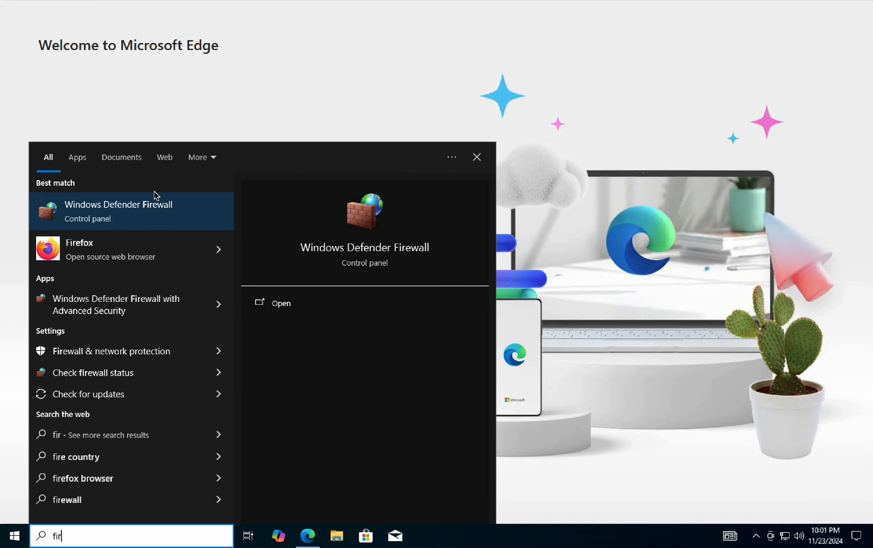
left_click(147, 213)
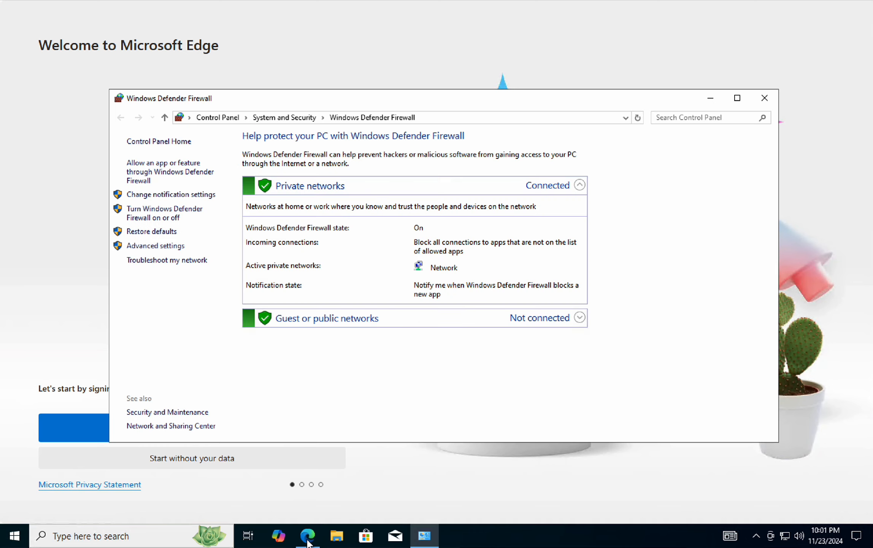
Complete Edge's first-run setup without your data, importing or personalized experiences.
left_click(308, 537)
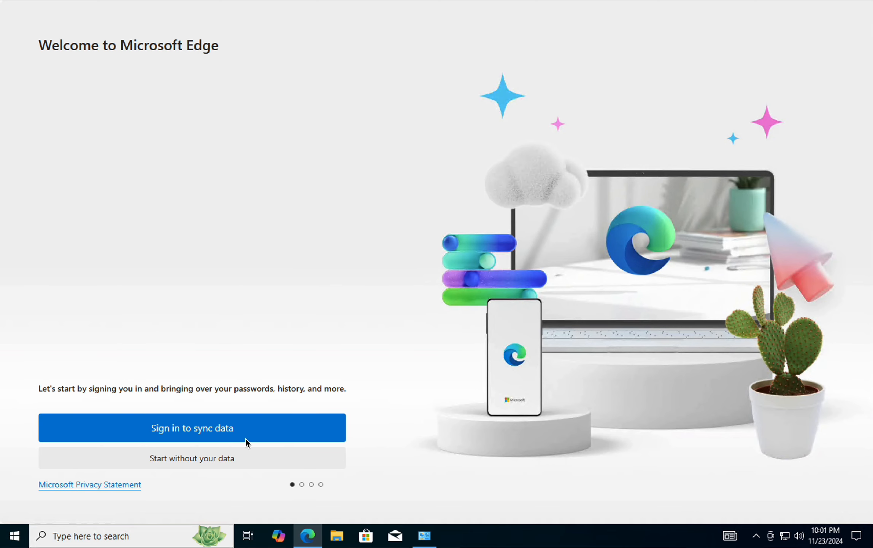
left_click(243, 463)
left_click(126, 461)
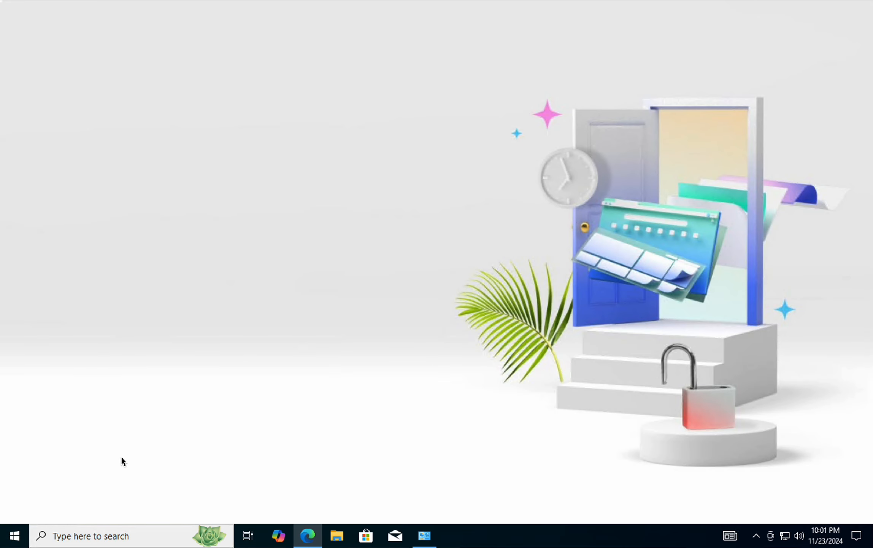
left_click(203, 452)
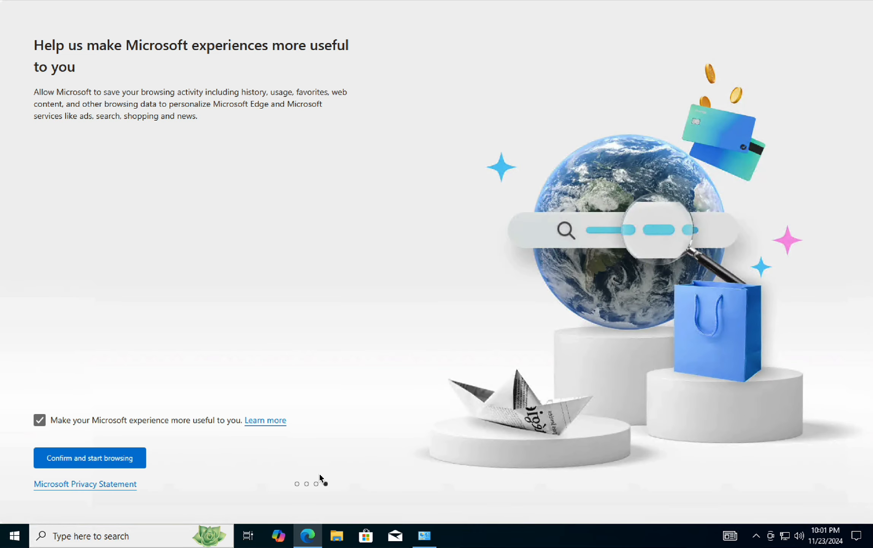
left_click(40, 420)
left_click(62, 460)
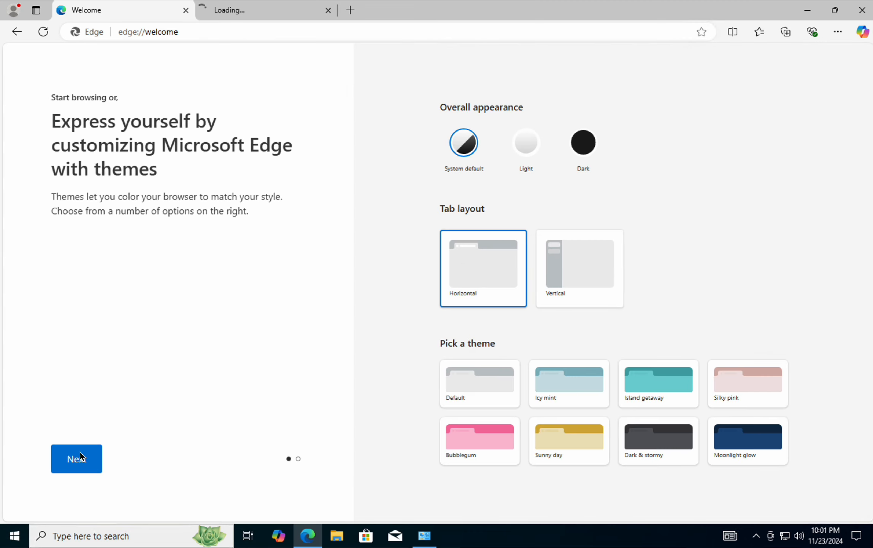
Minimize Edge and launch Windows Defender Firewall with Advanced Security by searching 'fire'.
left_click(808, 10)
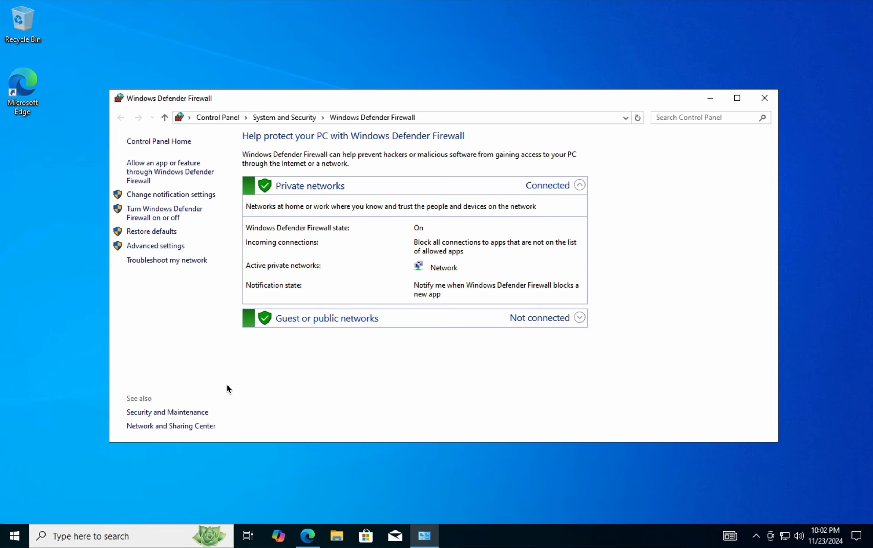
left_click(135, 536)
type("fire")
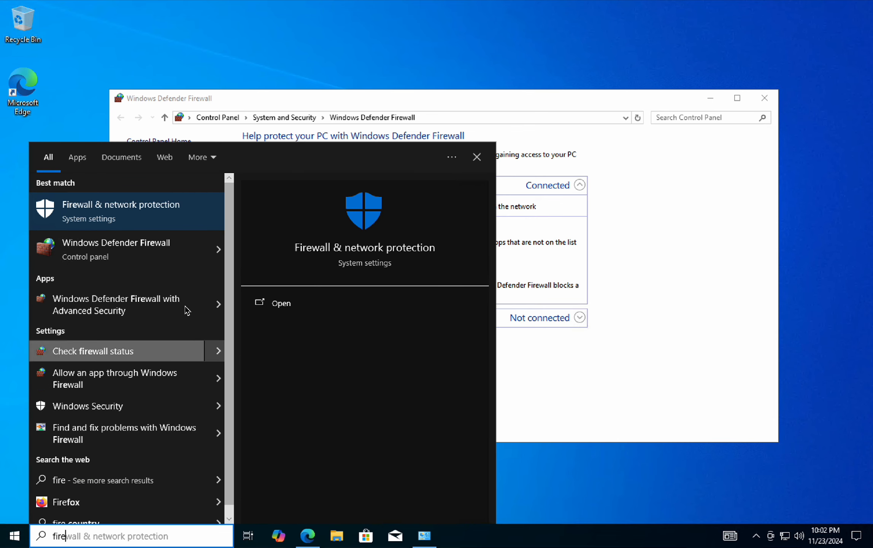
left_click(184, 307)
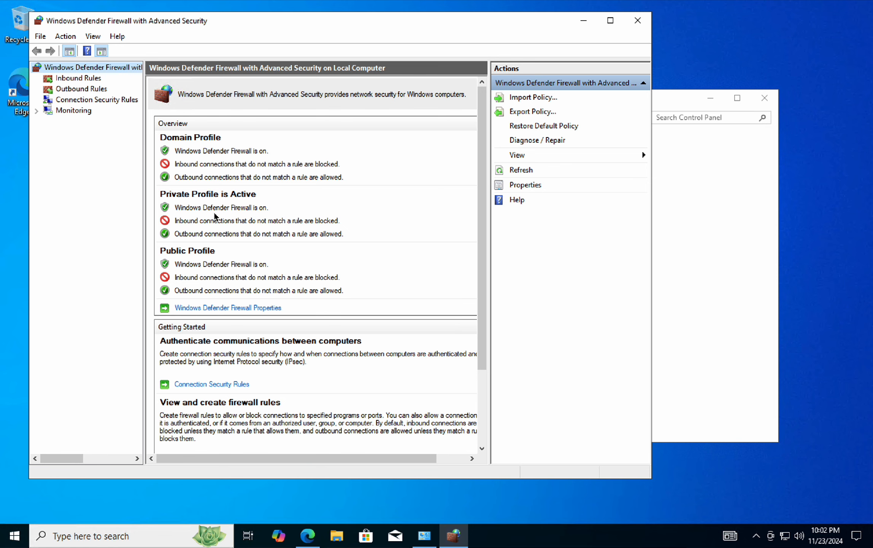
Set Firewall state to Off on the Domain, Private and Public profiles and apply.
left_click(228, 308)
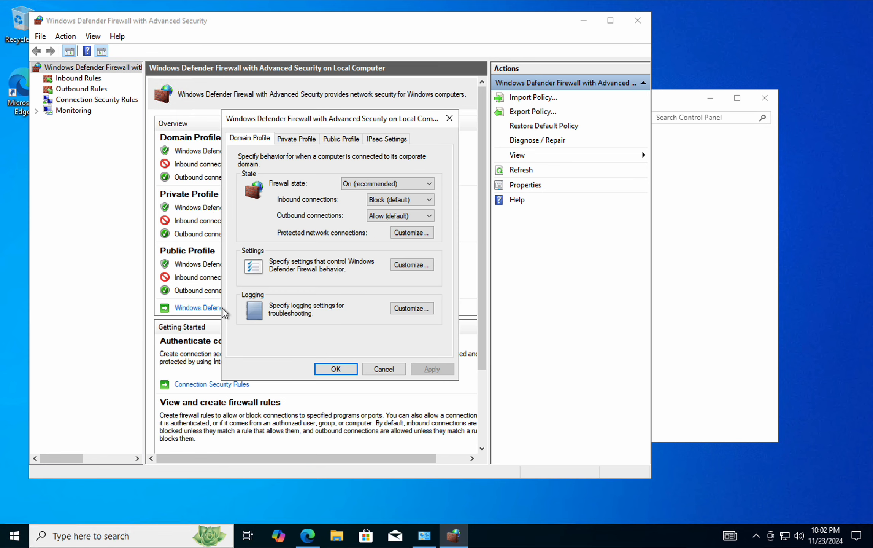
left_click(403, 184)
left_click(392, 205)
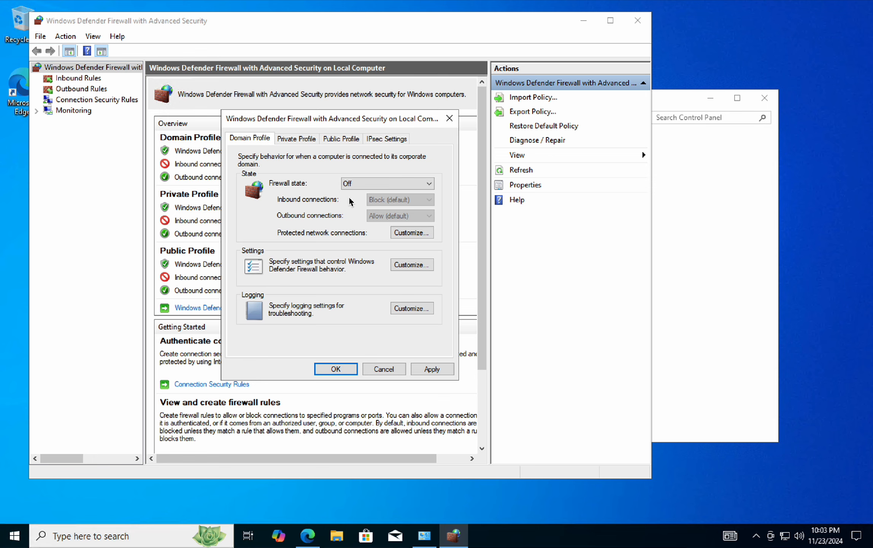
left_click(295, 138)
left_click(395, 184)
left_click(383, 206)
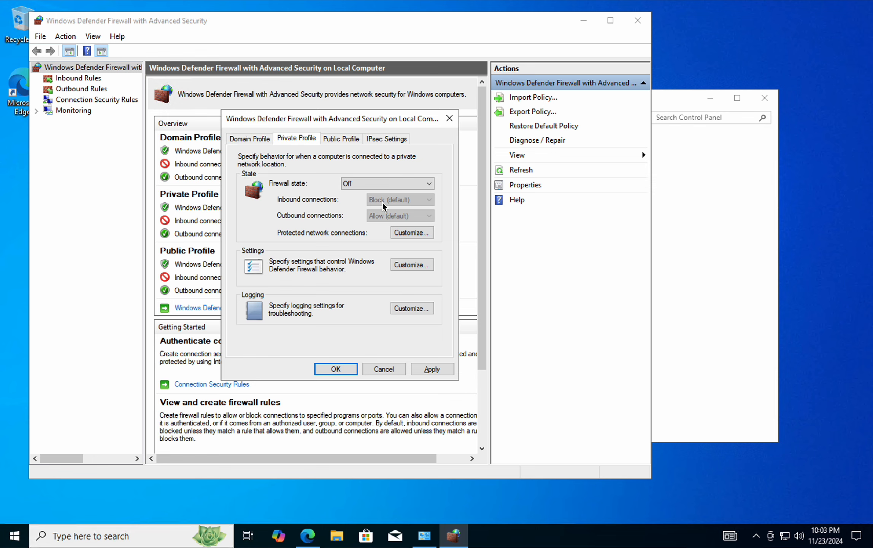
left_click(341, 138)
left_click(395, 183)
left_click(378, 207)
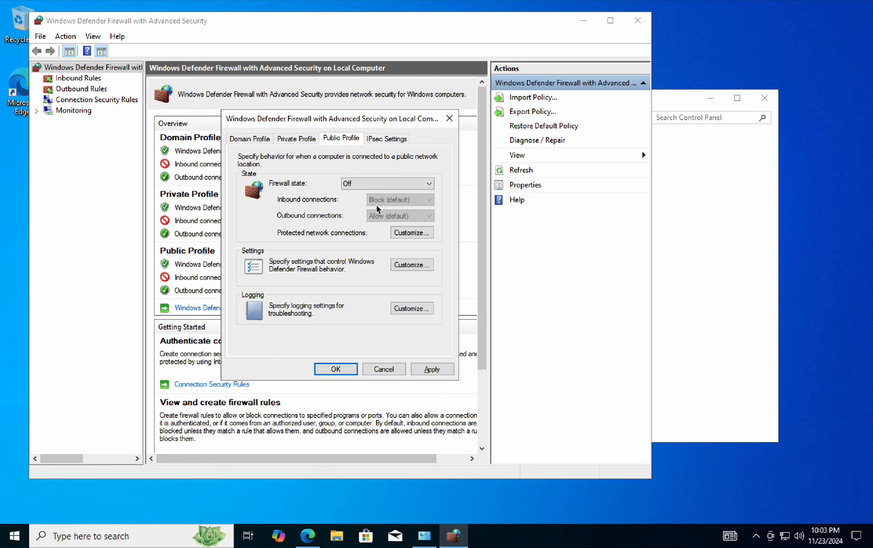
left_click(428, 369)
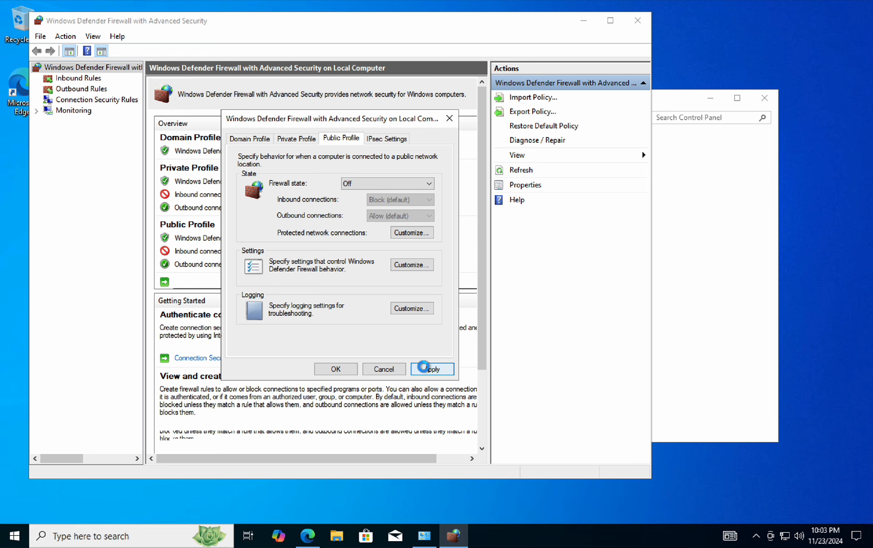
left_click(336, 368)
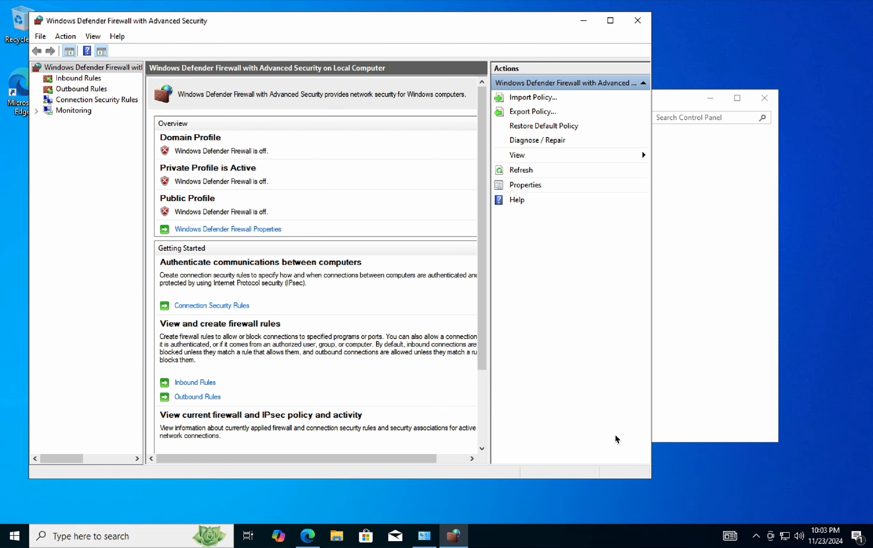
Search the web for 'sql server evaluation' and open the SQL Server 2019 Evaluation Center page.
left_click(307, 535)
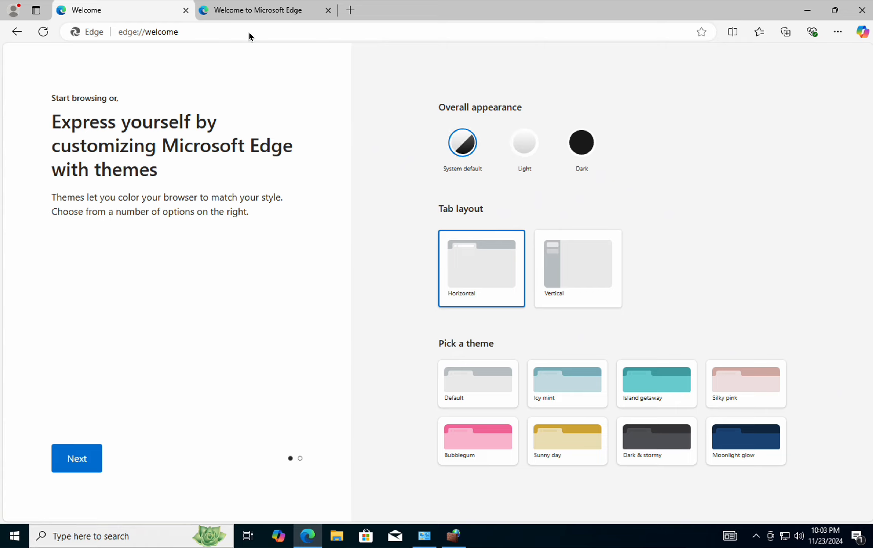
left_click(249, 32)
type("sql server ev")
left_click(180, 78)
scroll(172, 379, "down", 5)
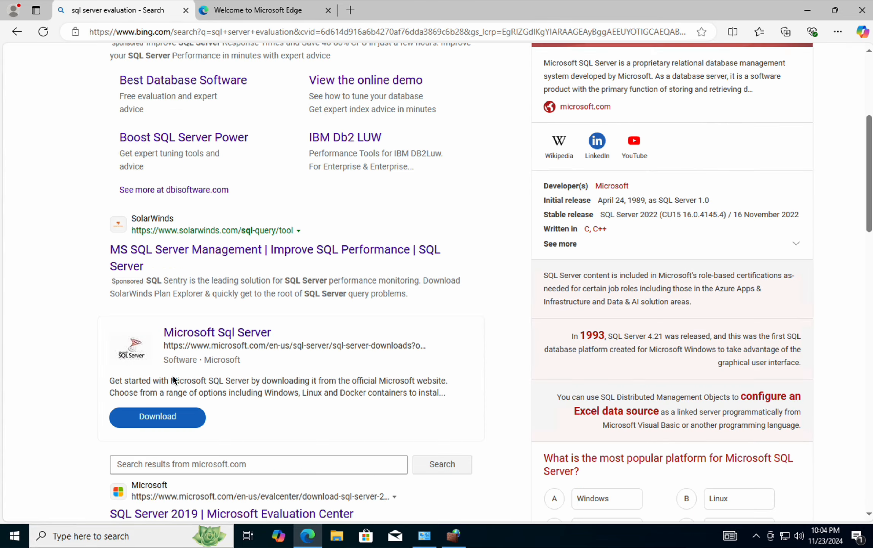
scroll(173, 375, "down", 2)
left_click(172, 400)
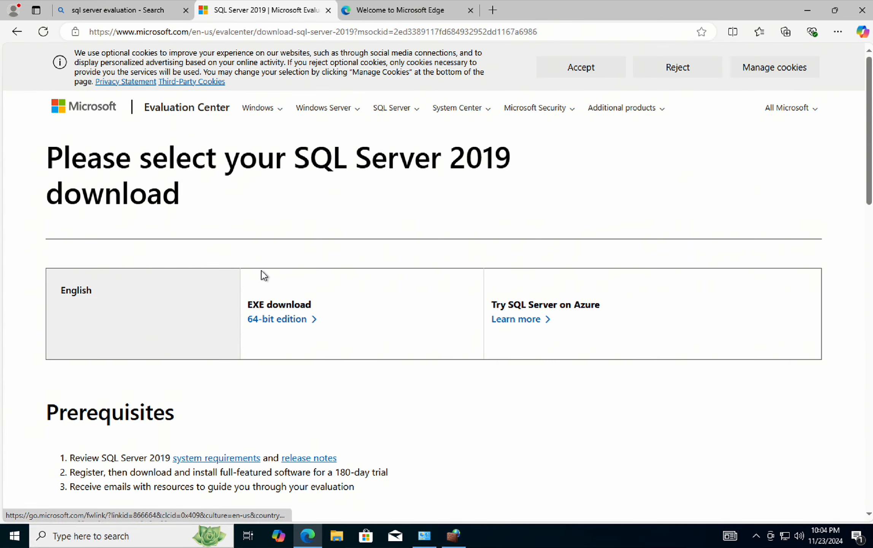
Download and run the 64-bit installer, then start downloading the ISO installation media.
left_click(288, 320)
left_click(619, 92)
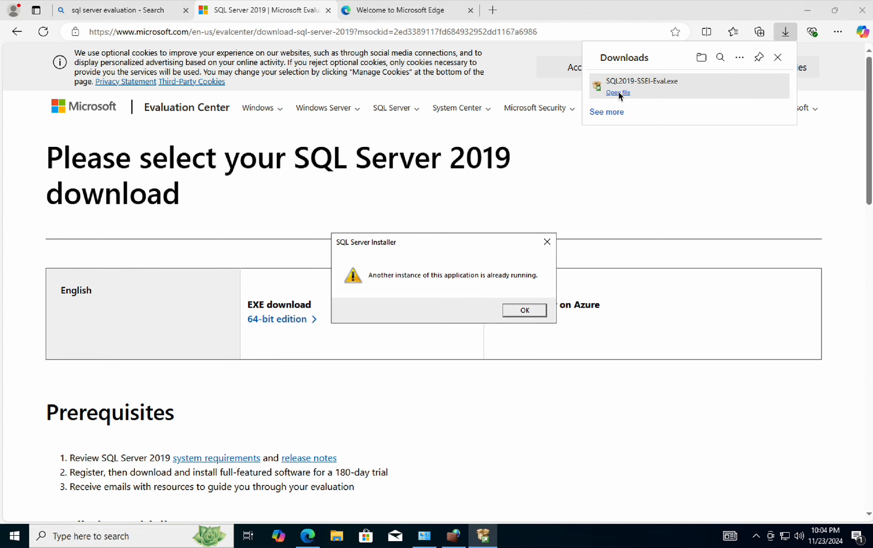
left_click(592, 247)
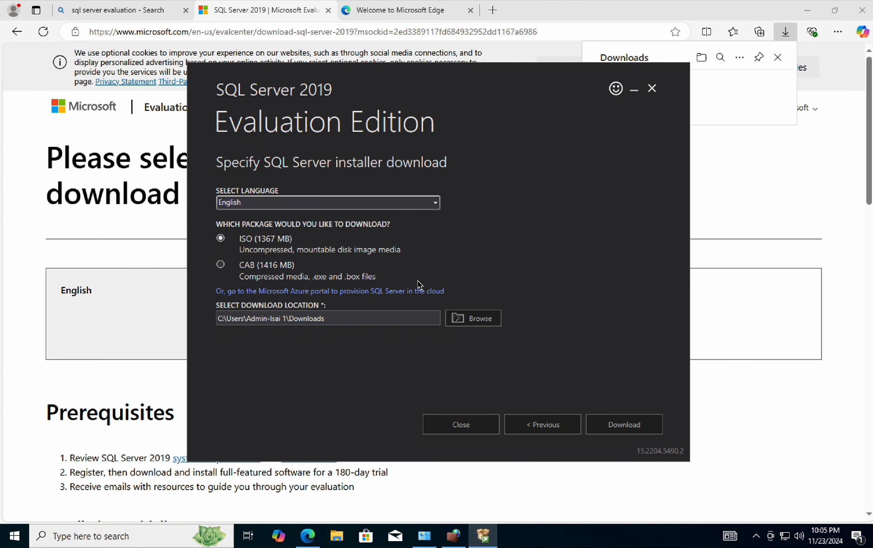
left_click(611, 427)
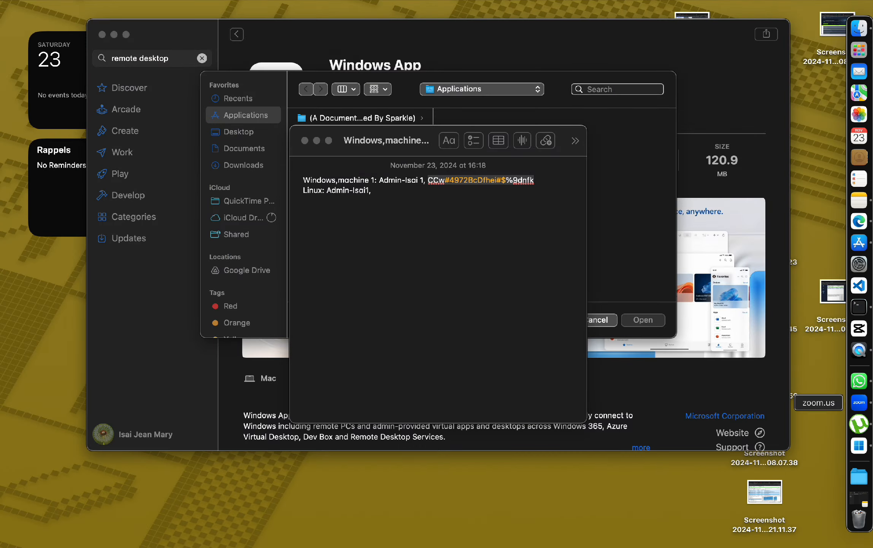
Ping the pasted target machine address to check that the VM responds.
type("ping")
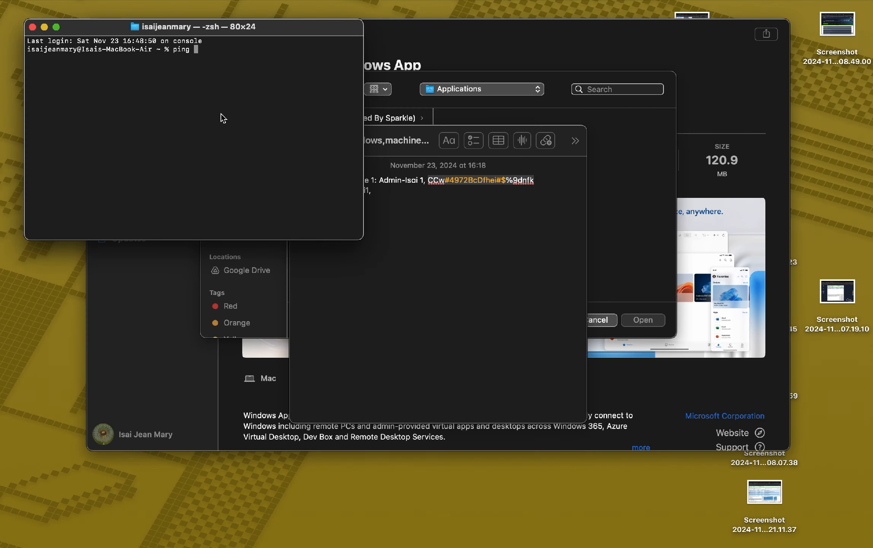
type("4.206.221.234")
key("Return")
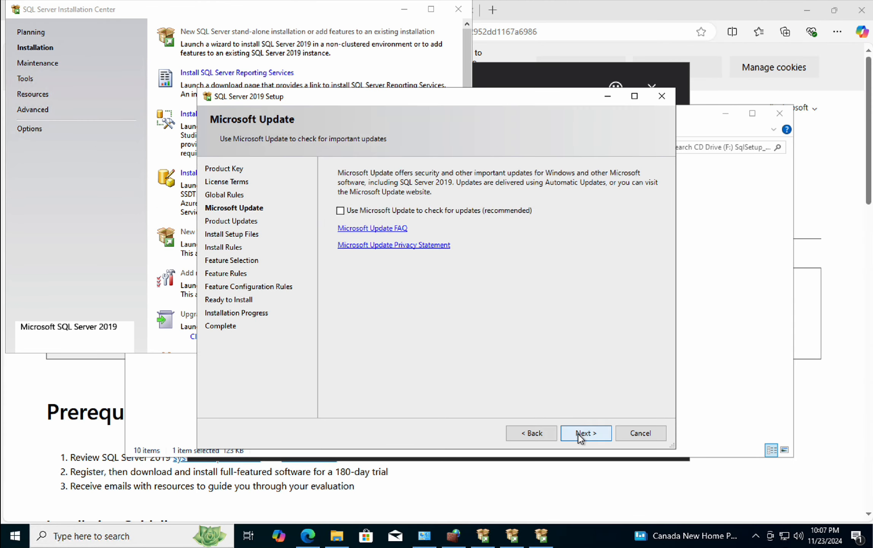
Install SQL Server 2019 with the default MSSQLSERVER instance and mixed-mode authentication, then start installing SSMS.
left_click(579, 433)
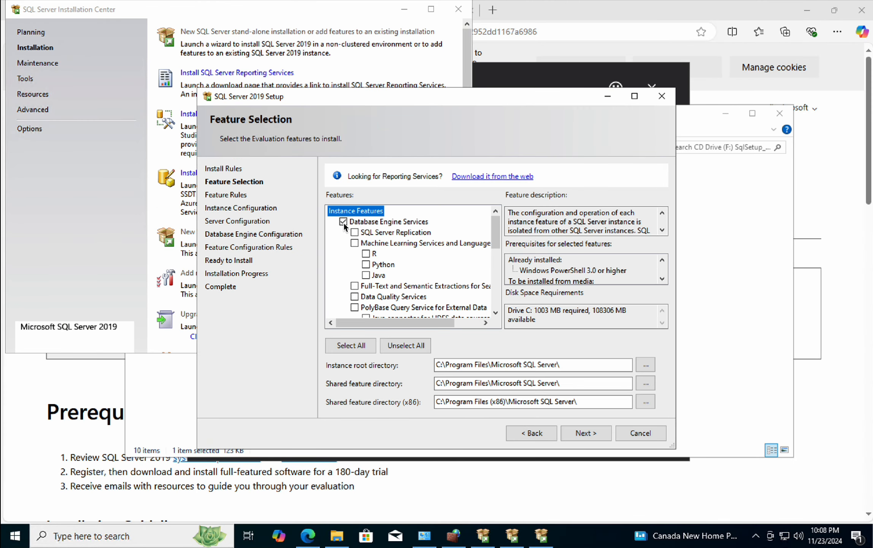
left_click(581, 434)
left_click(585, 434)
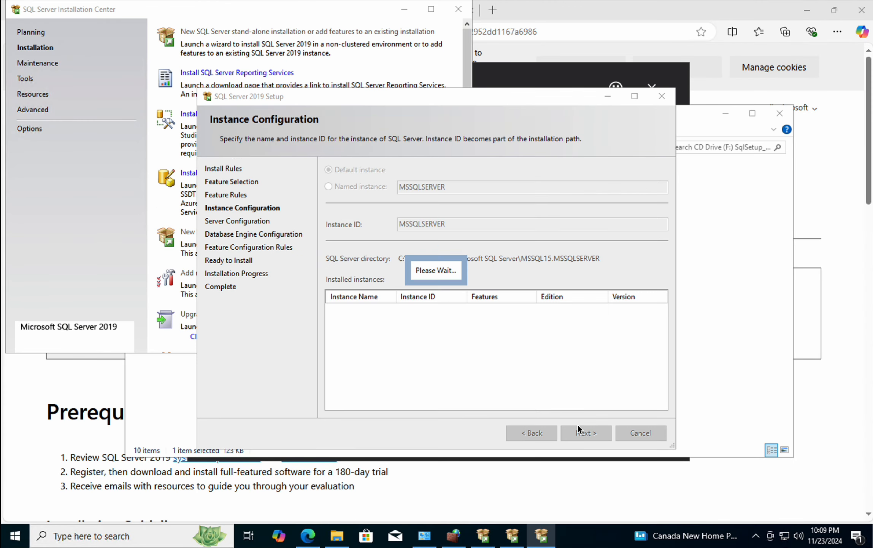
left_click(589, 433)
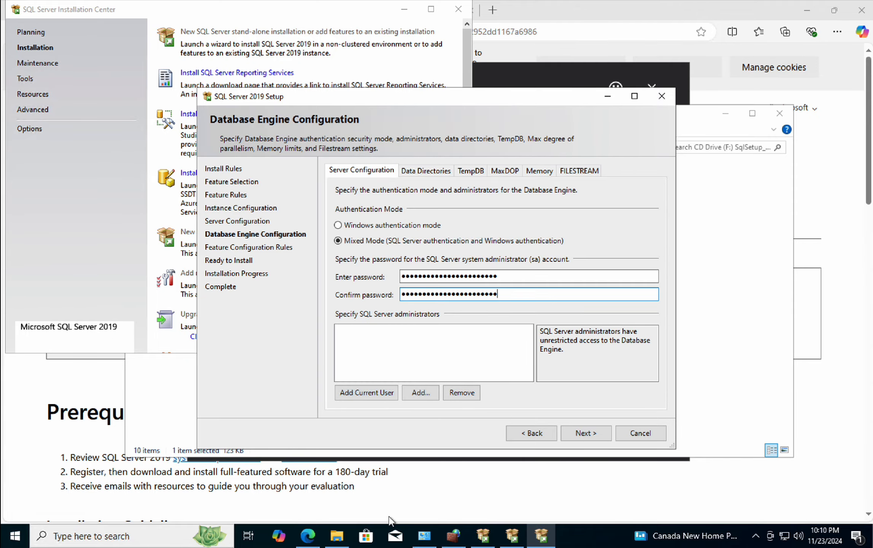
left_click(585, 433)
left_click(585, 433)
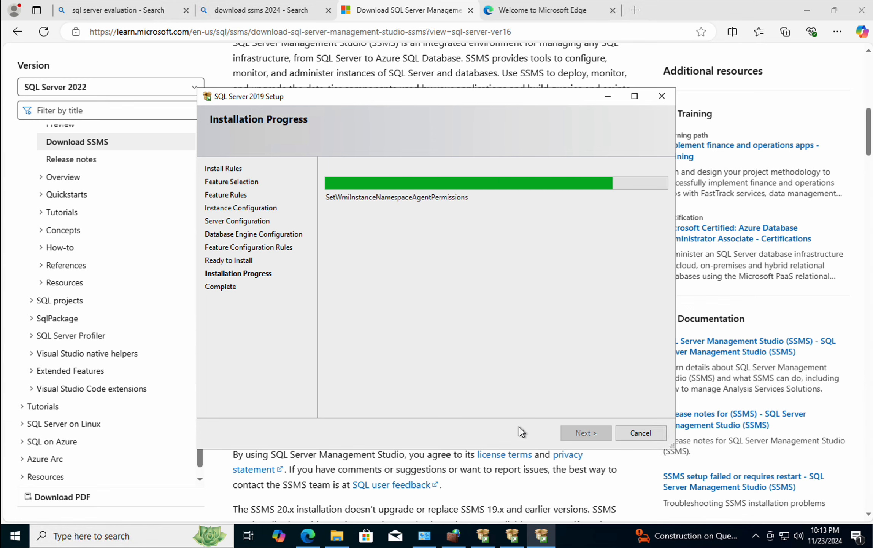
left_click(513, 535)
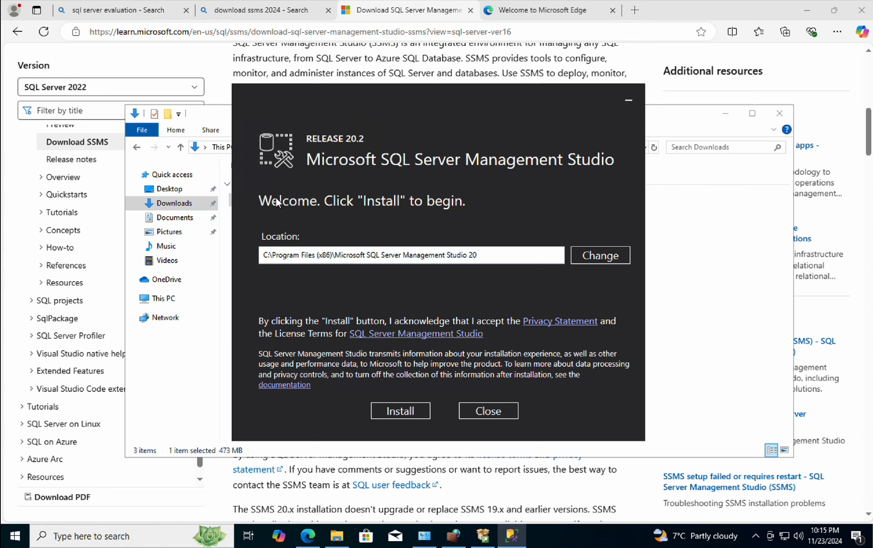
left_click(387, 413)
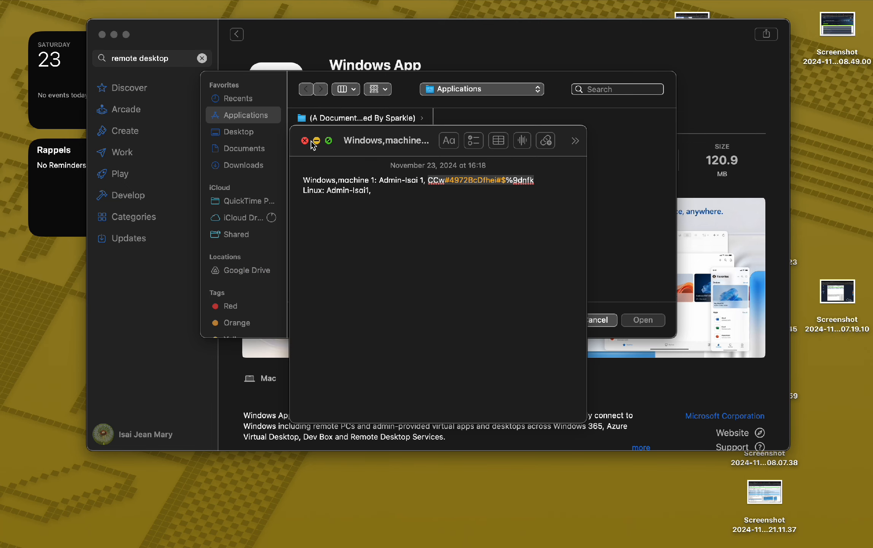
Open the windows1 PC settings and begin adding new saved credentials.
left_click(311, 142)
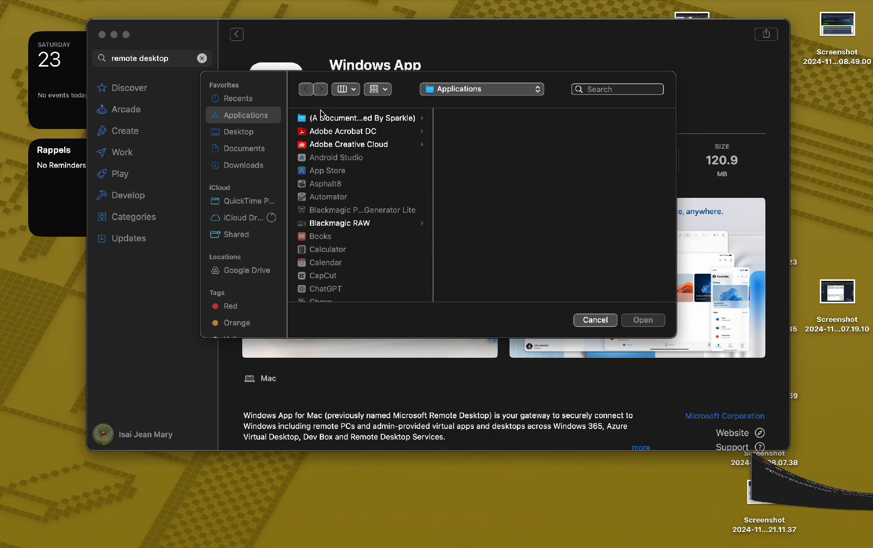
key("Escape")
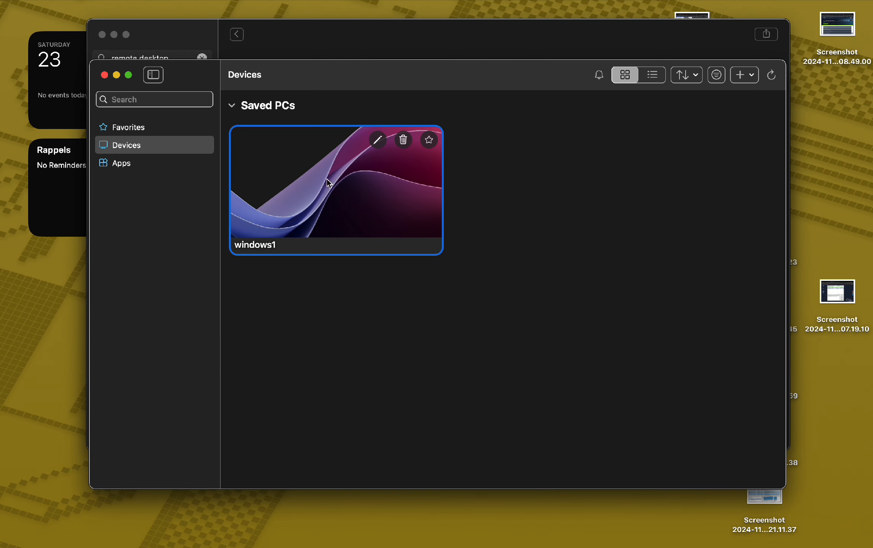
left_click(378, 140)
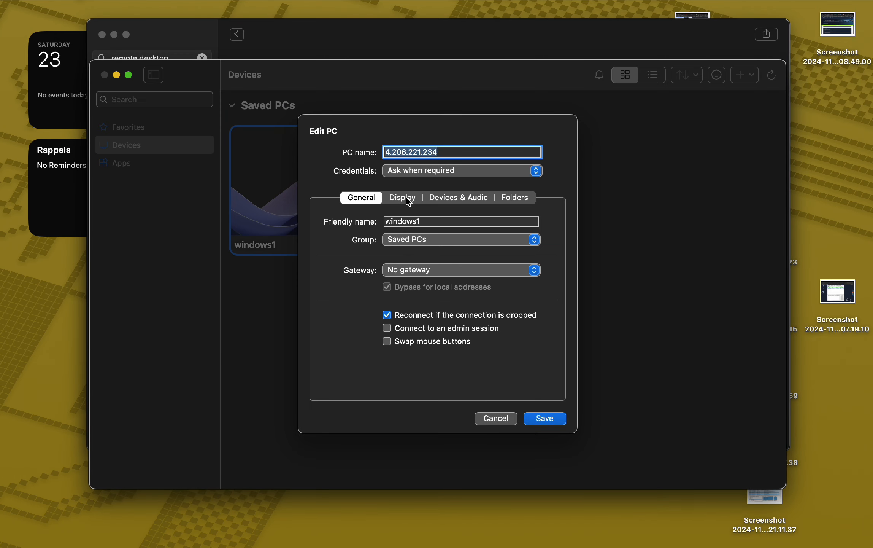
left_click(515, 197)
left_click(361, 197)
left_click(463, 170)
Fill in the admin password and username from Notes, save them, and connect to windows1.
left_click(441, 189)
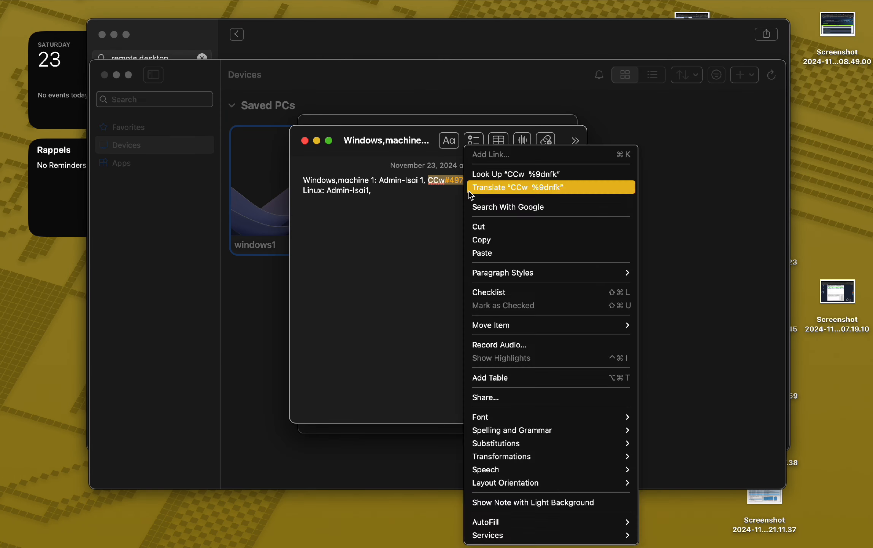
key("super+c")
left_click(473, 264)
key("super+v")
left_click(629, 190)
left_click_drag(627, 187, 672, 189)
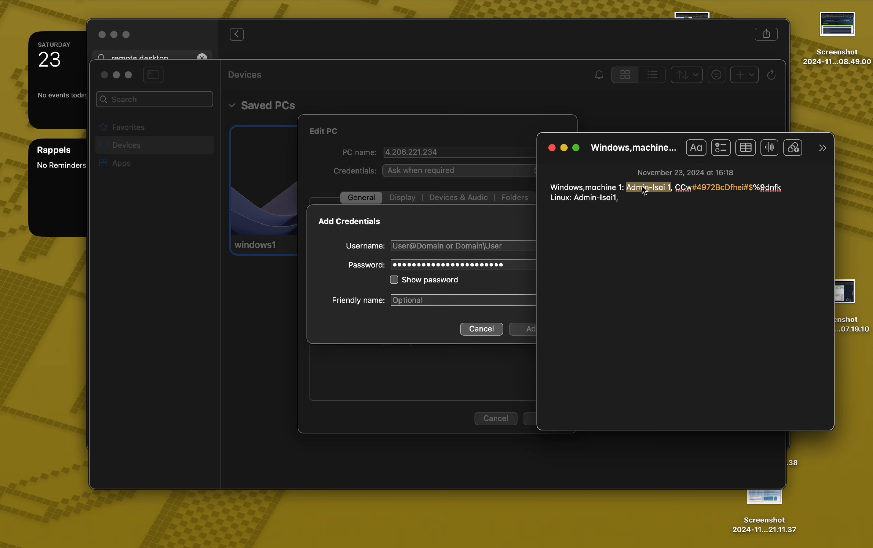
key("super+c")
left_click(474, 246)
key("super+v")
left_click(529, 330)
left_click(545, 418)
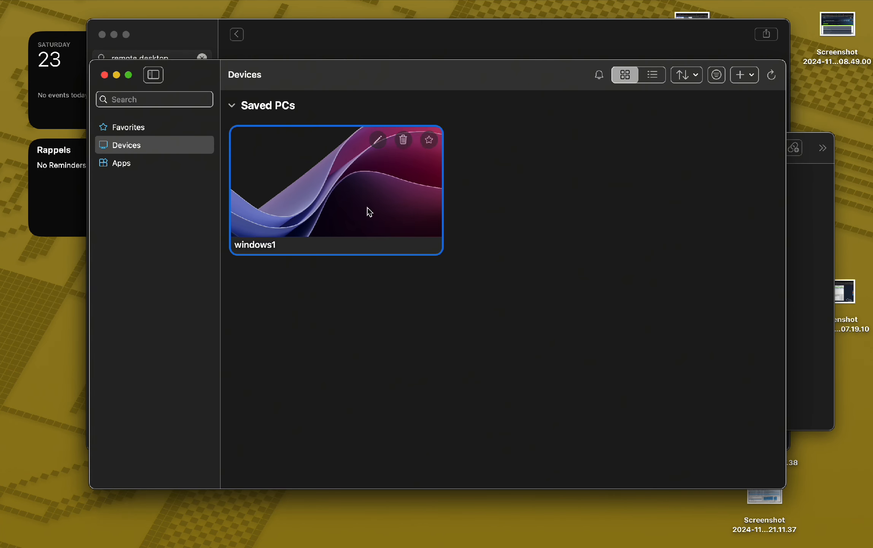
double_click(366, 211)
left_click(579, 316)
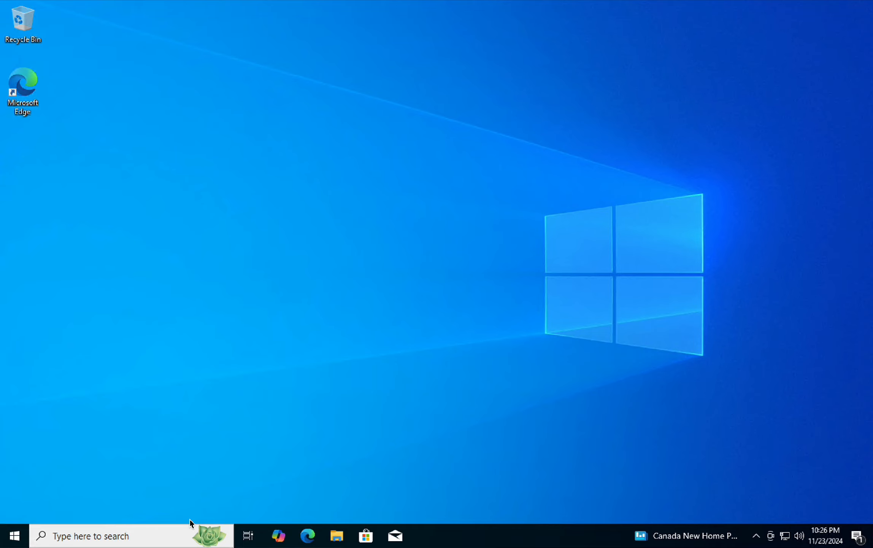
Minimize Registry Editor and launch Event Viewer by searching 'eve'.
left_click(158, 536)
type("eve")
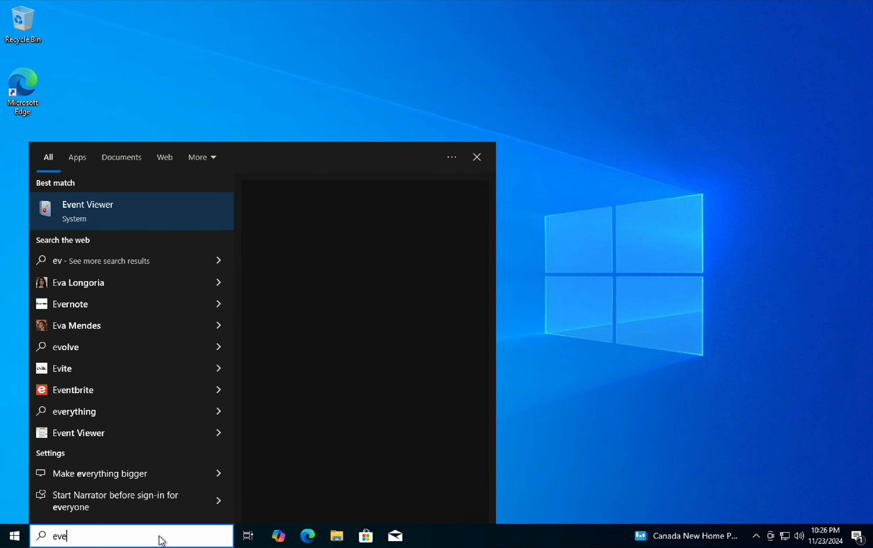
left_click(150, 208)
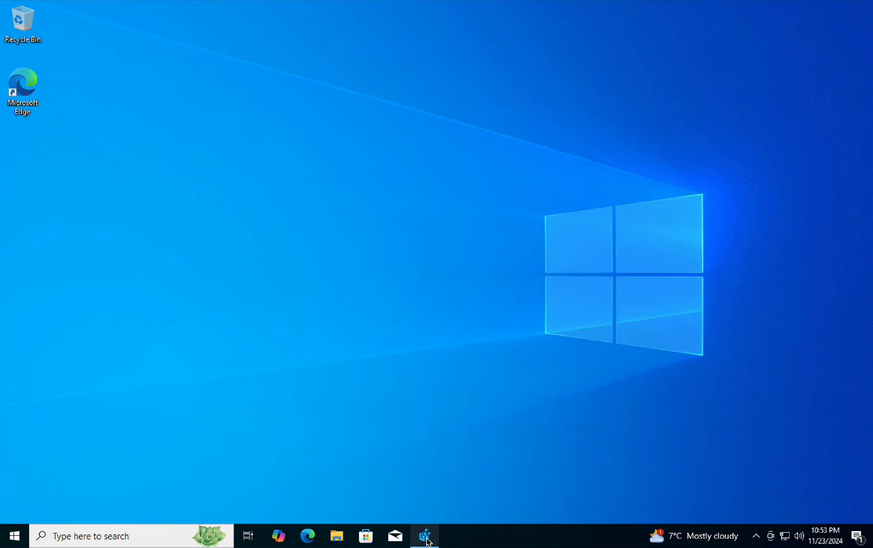
left_click(427, 538)
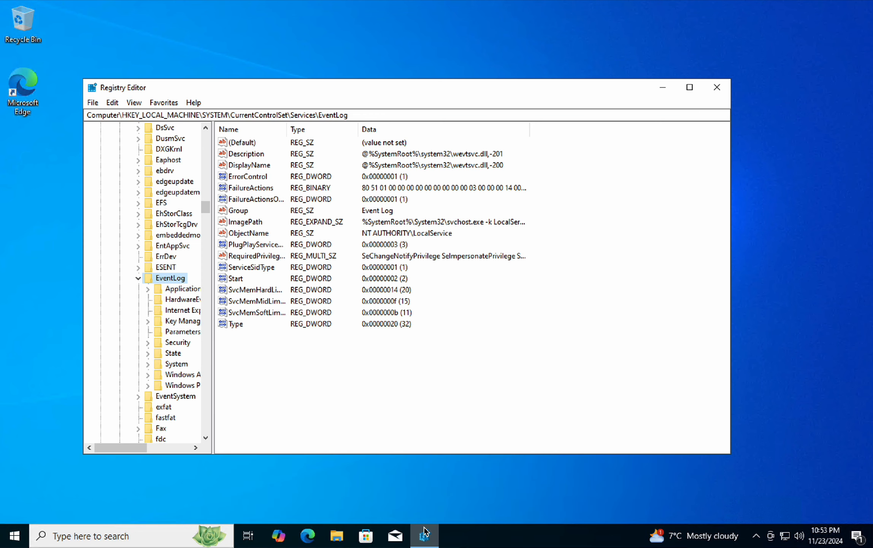
left_click(425, 531)
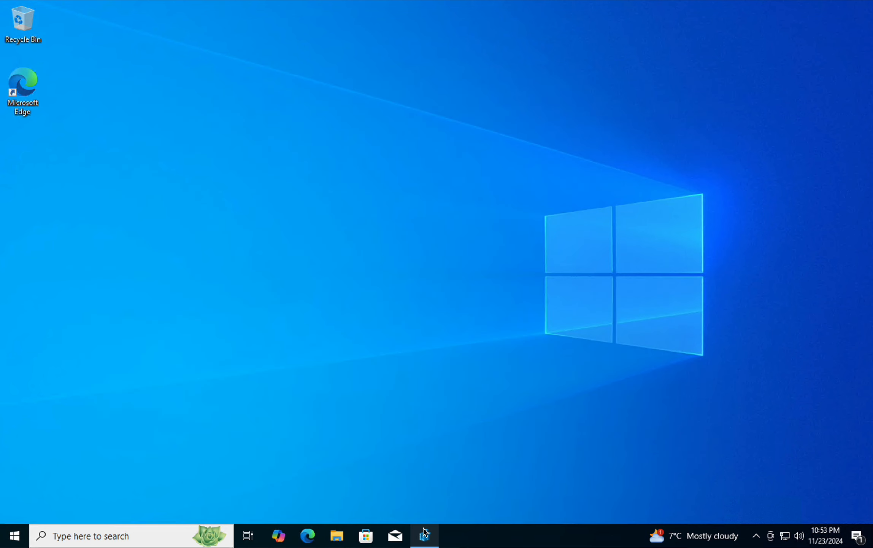
left_click(118, 535)
type("eve")
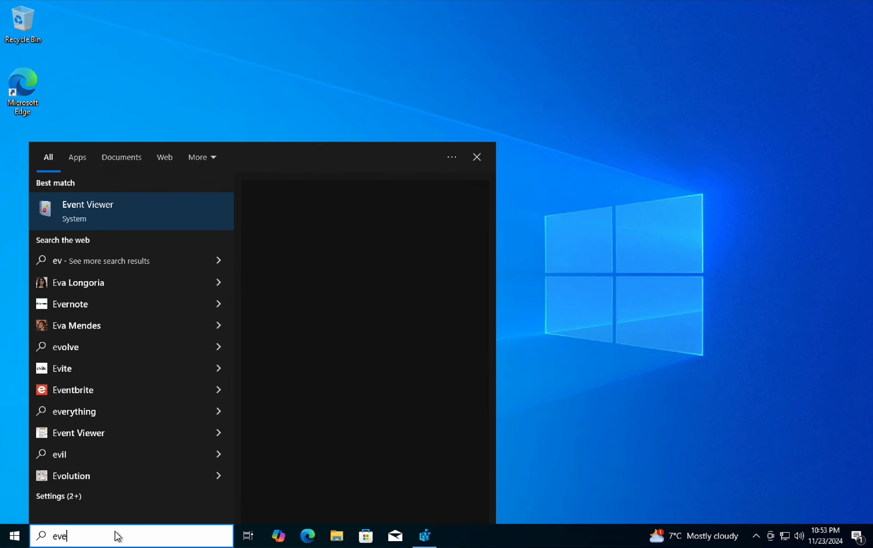
left_click(98, 216)
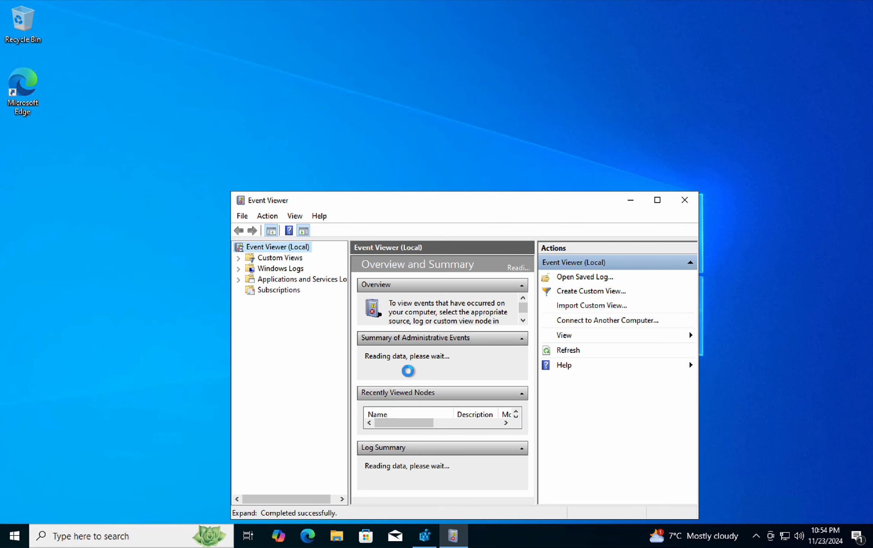
In Windows Logs > Application, read the 10:47:54 PM MSSQLSERVER event 18456 failed-login description.
left_click(238, 268)
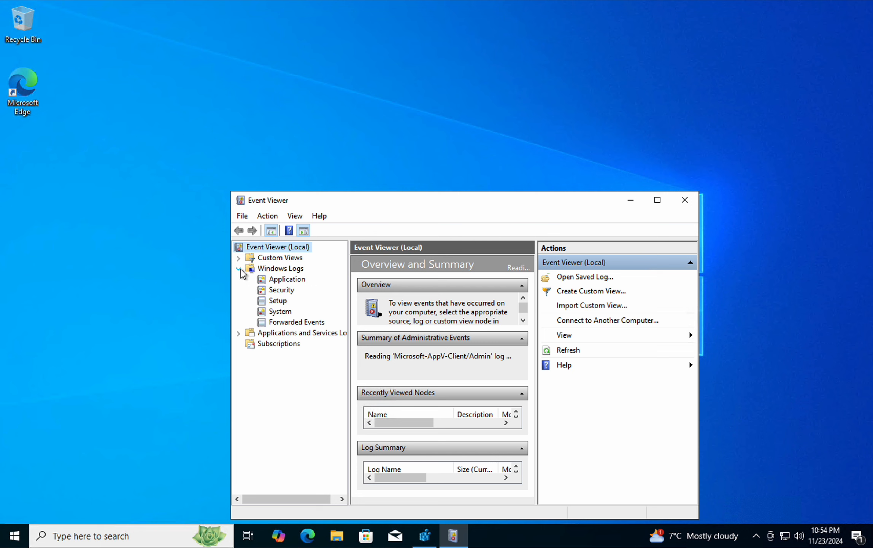
left_click(273, 280)
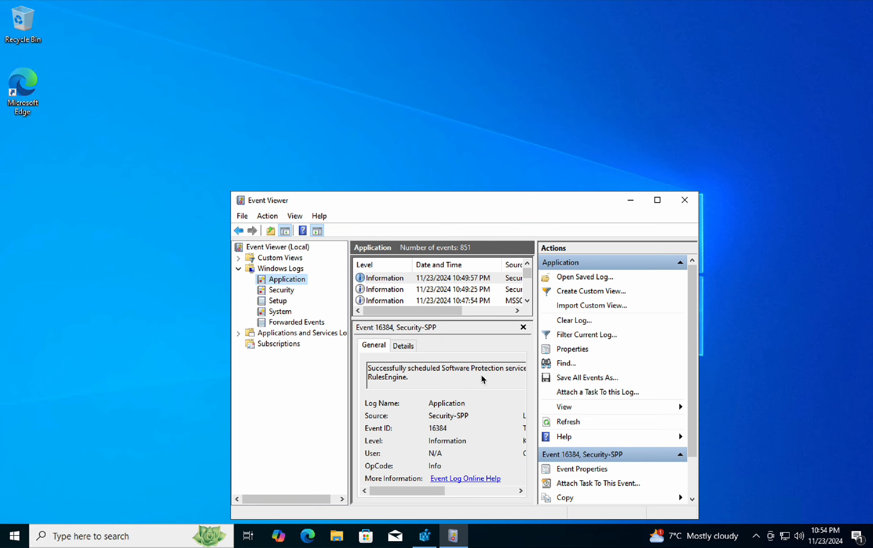
left_click_drag(411, 491, 504, 491)
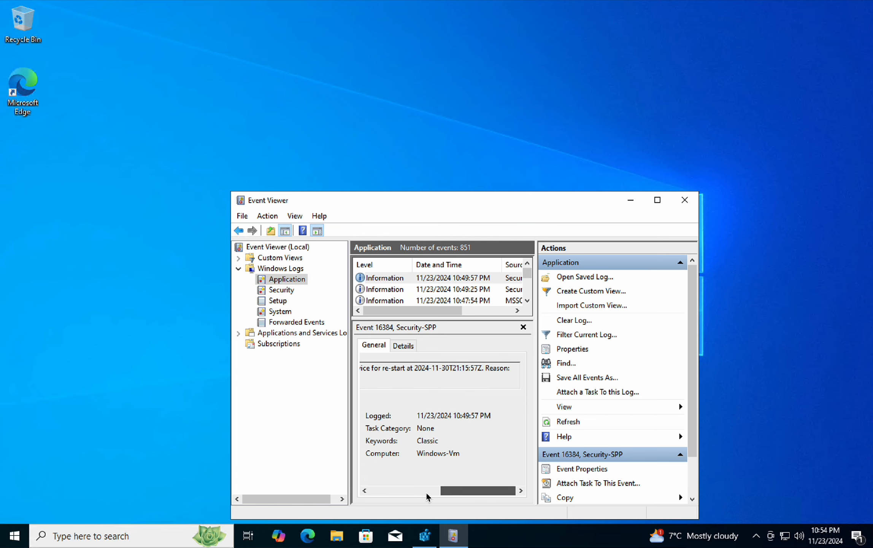
left_click(426, 493)
left_click(419, 290)
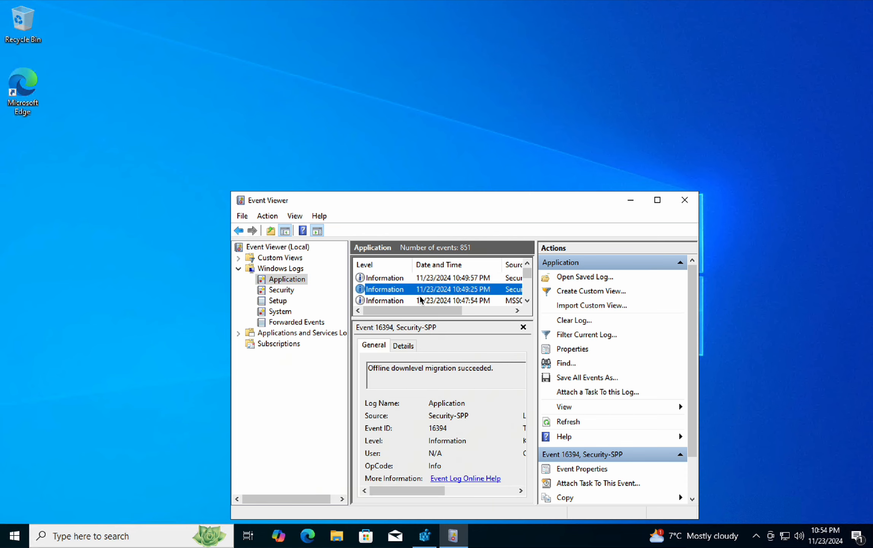
left_click(421, 300)
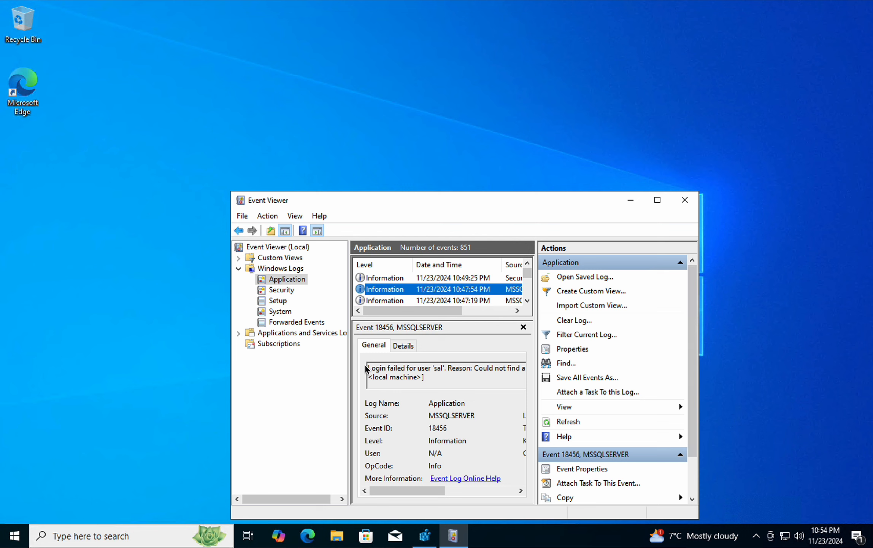
left_click_drag(373, 367, 314, 379)
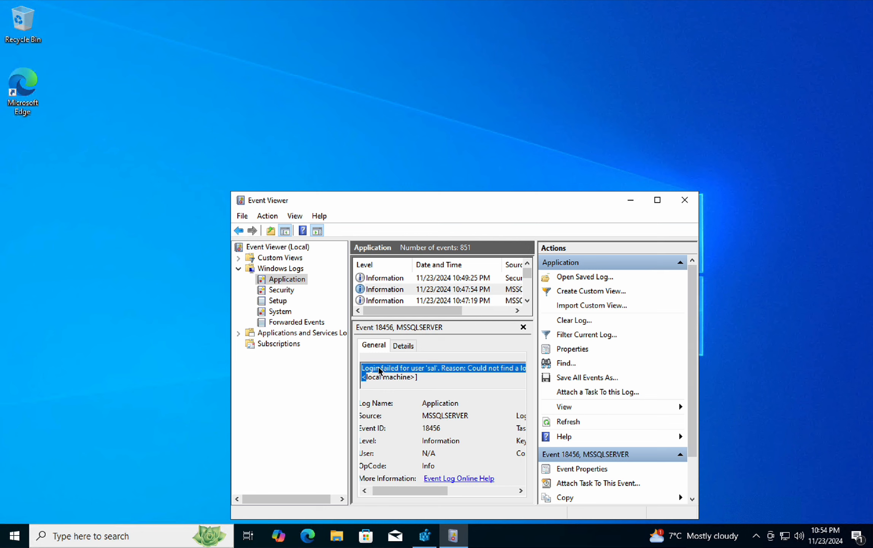
left_click(425, 176)
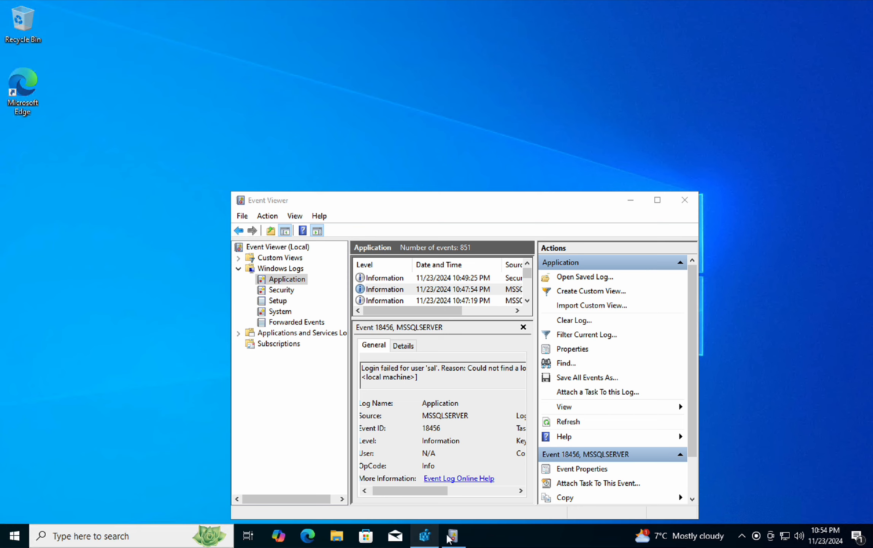
left_click(308, 535)
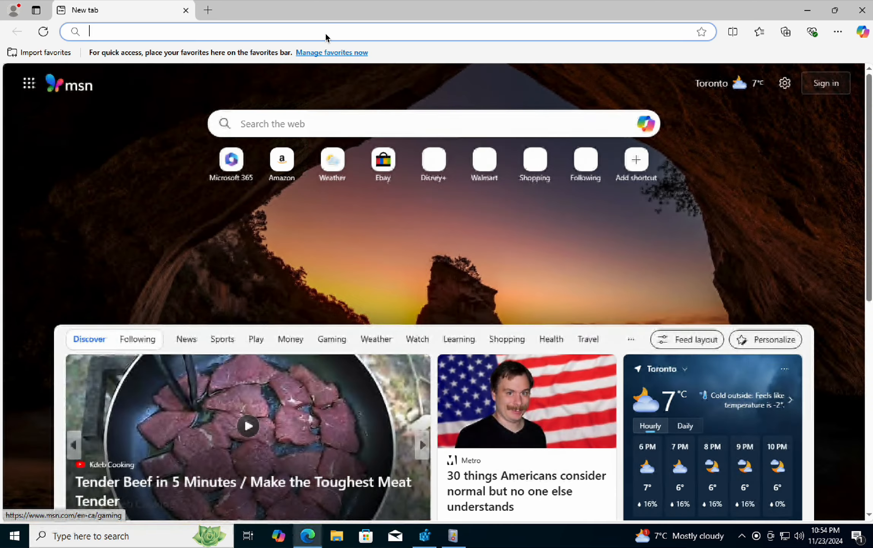
Rerun the SQL audit search, open the Microsoft Learn article, and copy the EventLog Security registry path.
left_click(325, 36)
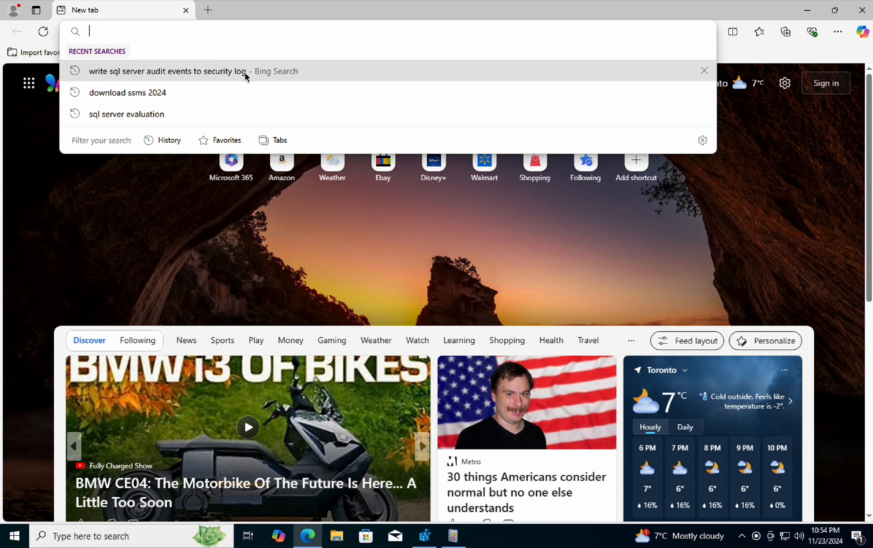
left_click(245, 72)
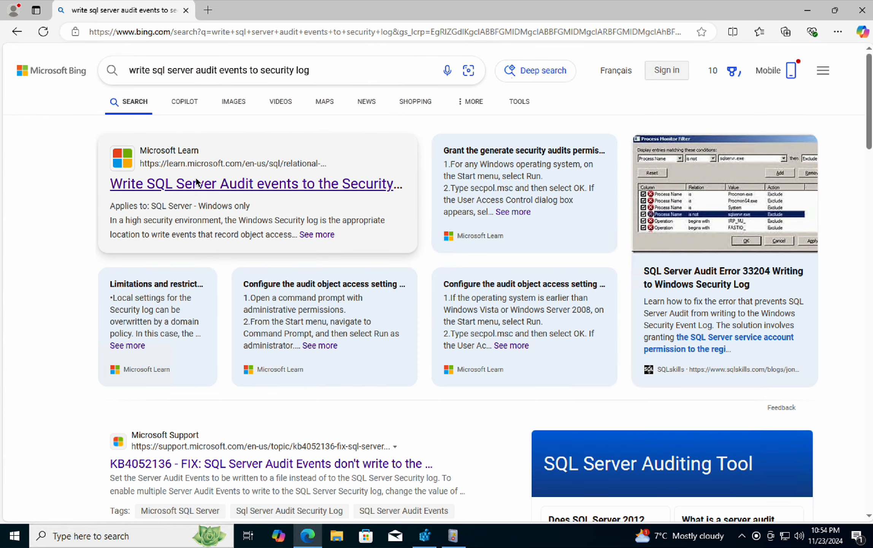
left_click(194, 184)
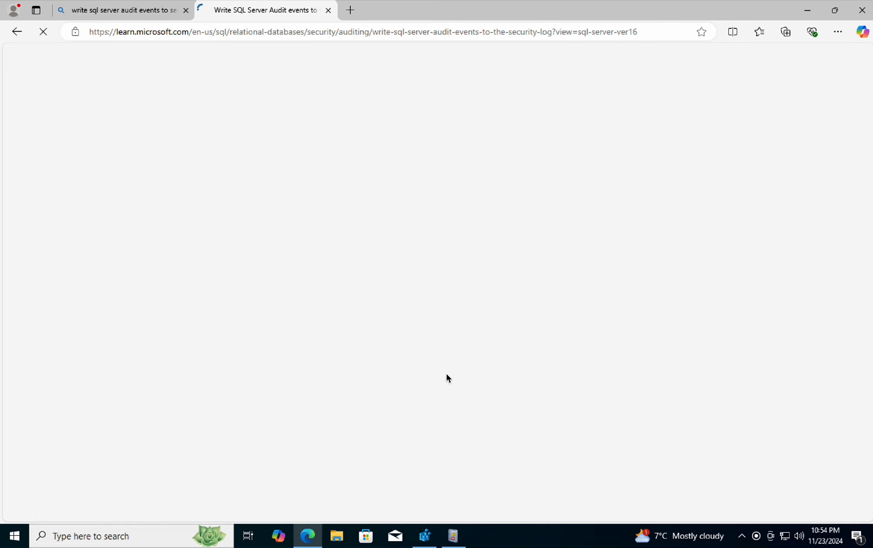
scroll(394, 333, "down", 1)
scroll(395, 337, "down", 8)
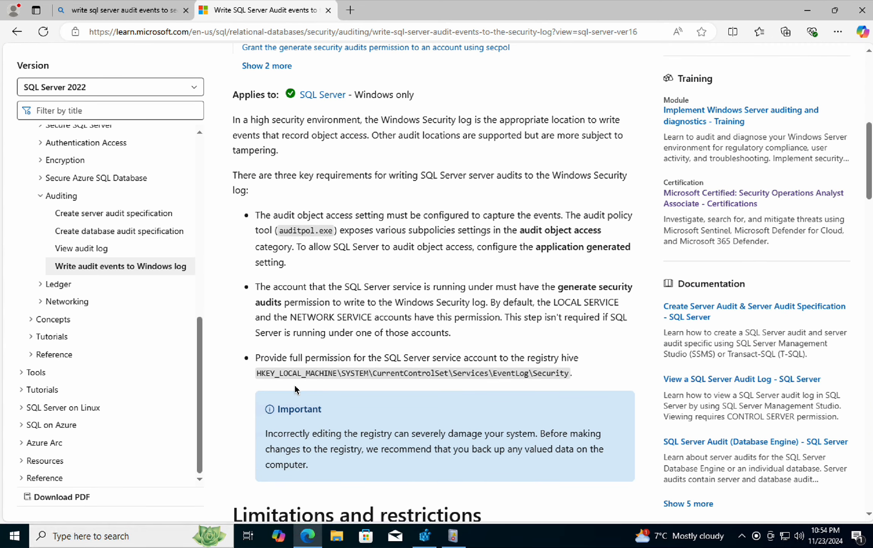
left_click_drag(257, 372, 565, 379)
key("ctrl+c")
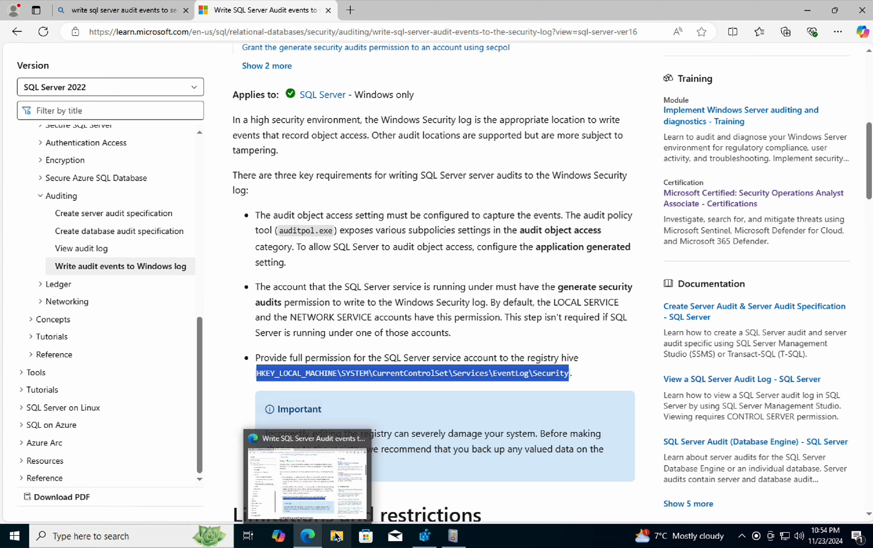
mouse_move(321, 541)
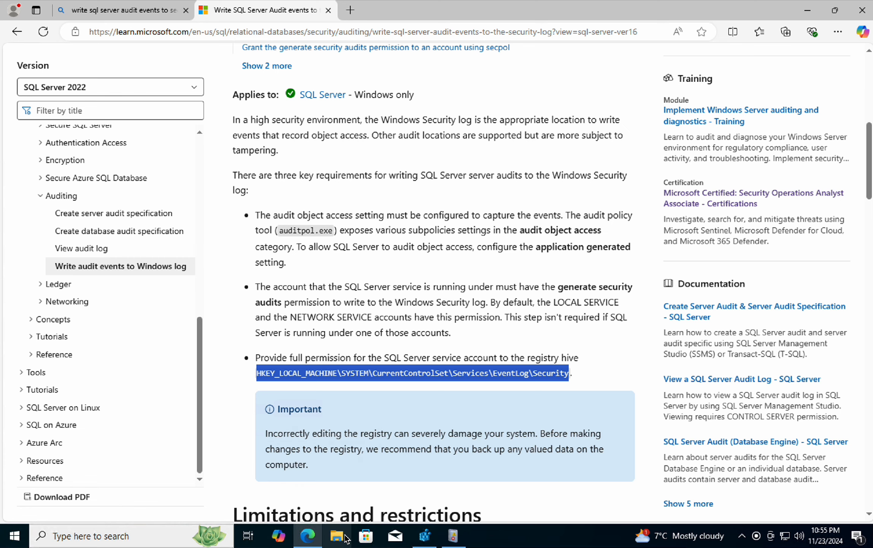
left_click(134, 541)
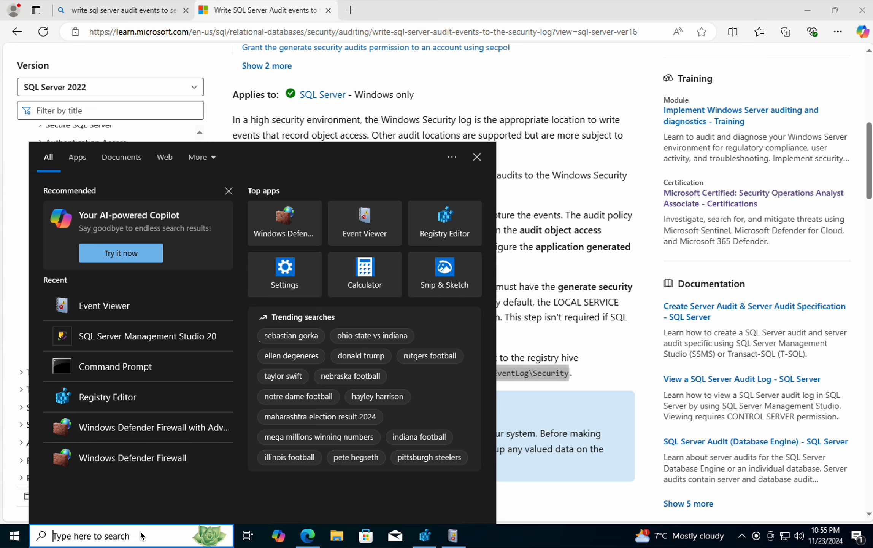
Launch Registry Editor and open the permissions of the EventLog key.
left_click(130, 399)
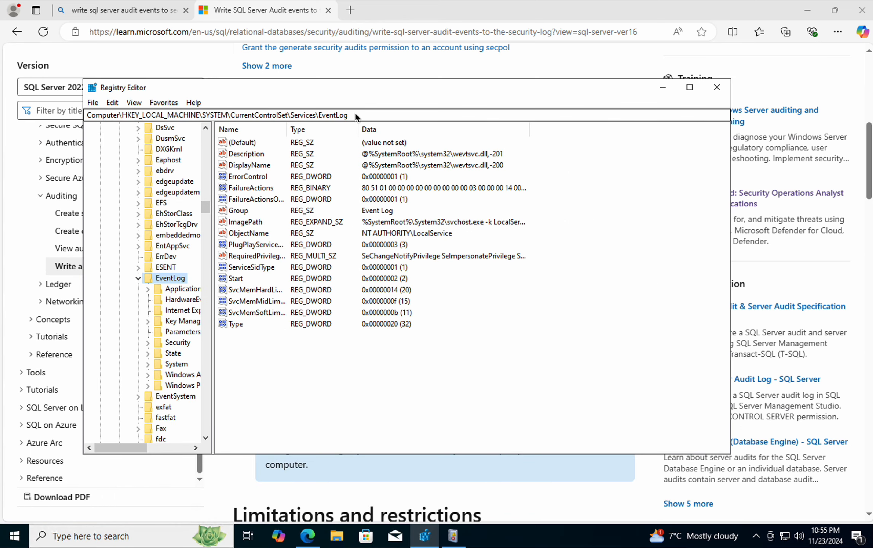
left_click_drag(353, 115, 397, 113)
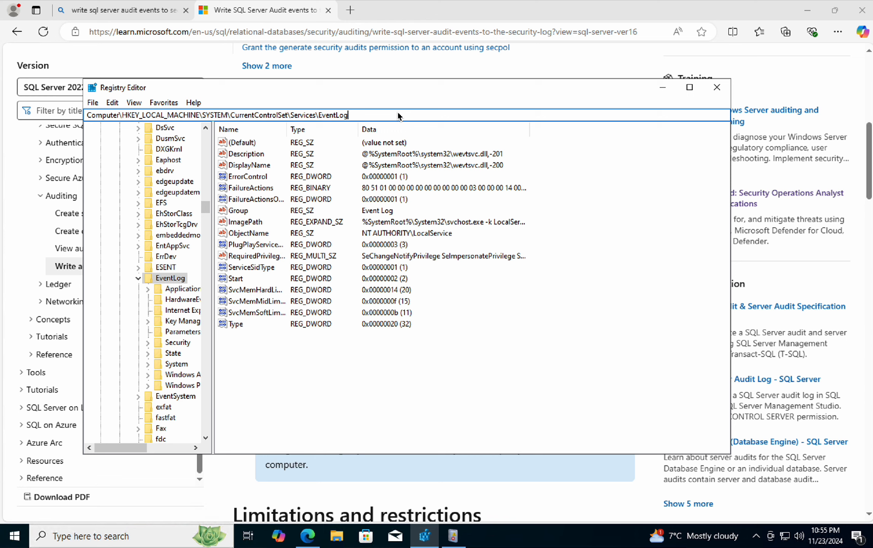
right_click(170, 279)
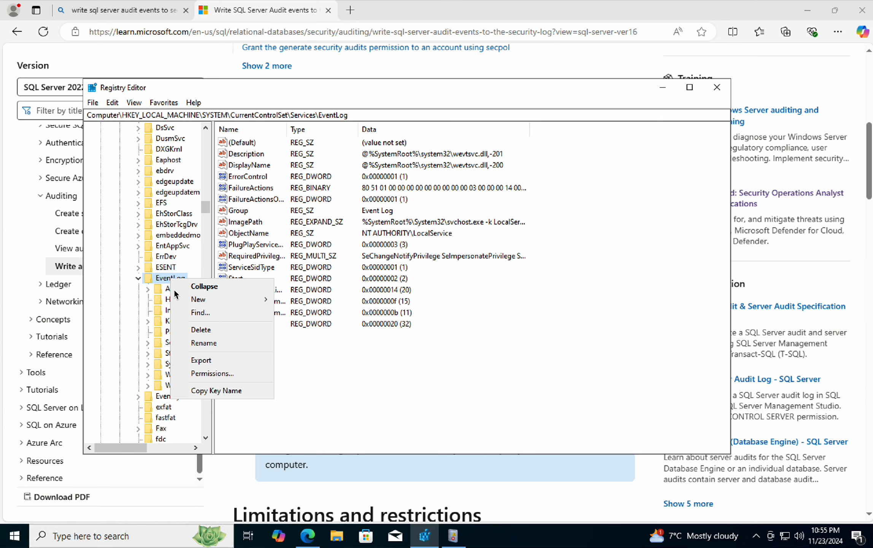
left_click(210, 372)
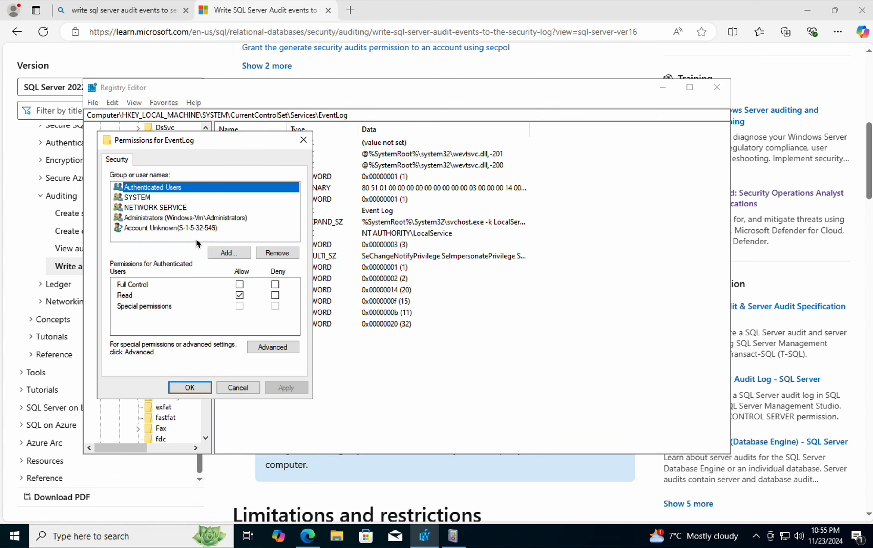
Add NETWORK SERVICE to the EventLog key and allow it Full Control.
left_click(181, 209)
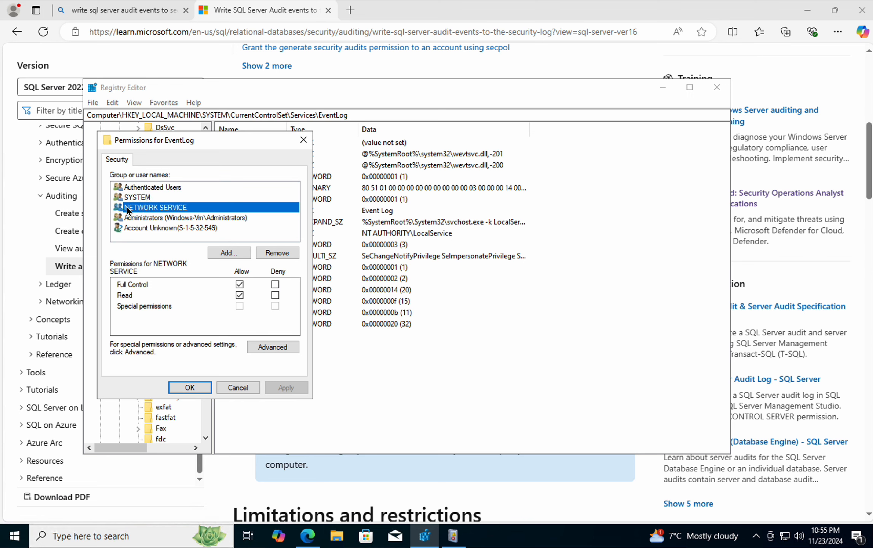
left_click(229, 253)
type("Netw")
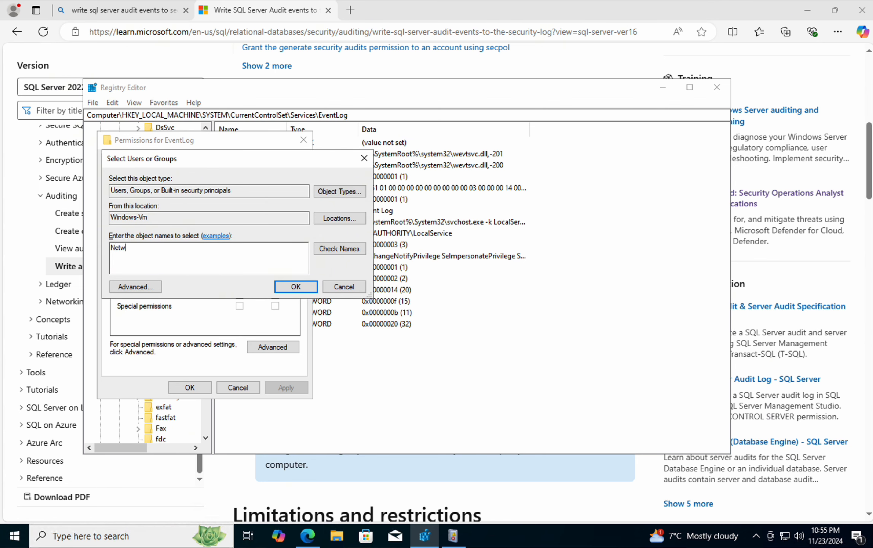
type("ork ser")
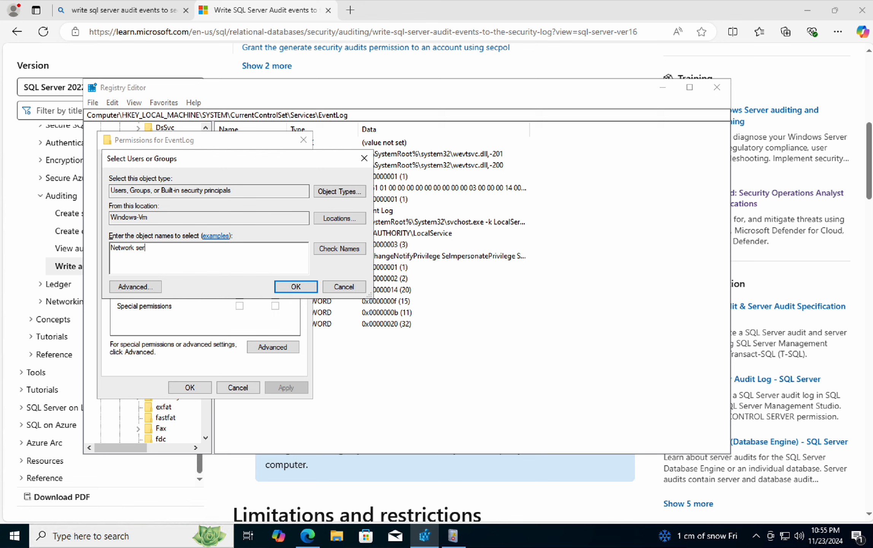
type("vice")
key("Tab")
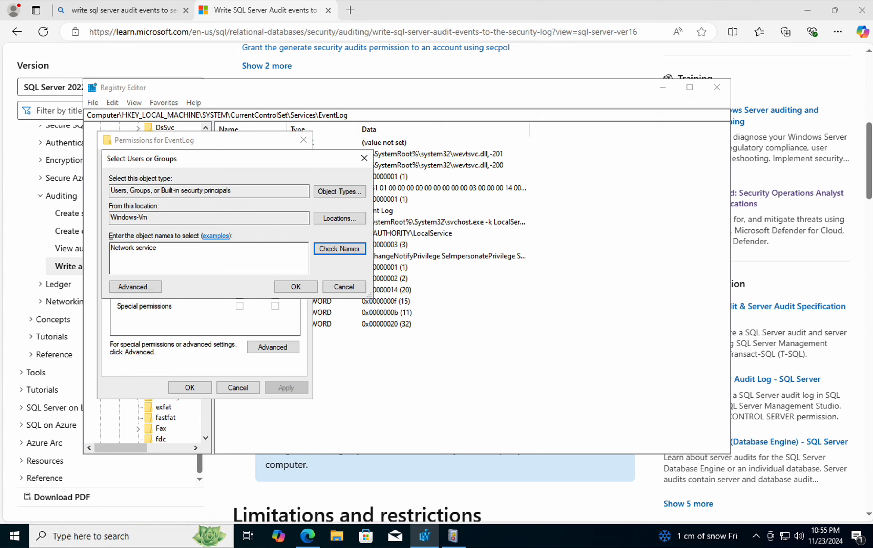
left_click(323, 254)
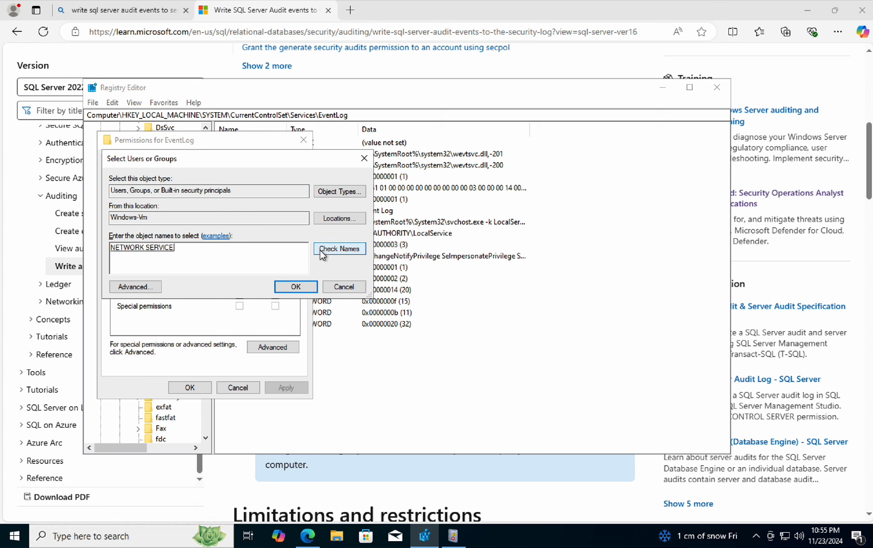
left_click(295, 287)
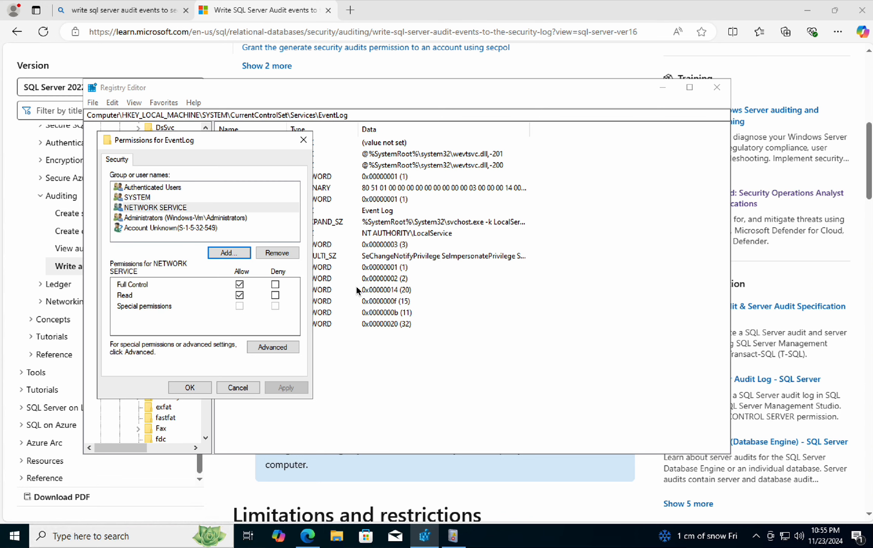
left_click(189, 209)
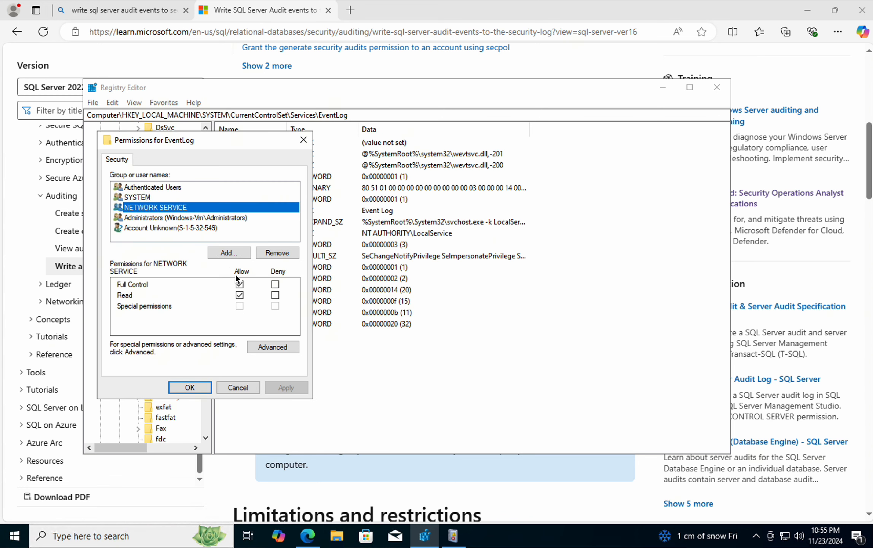
left_click(240, 285)
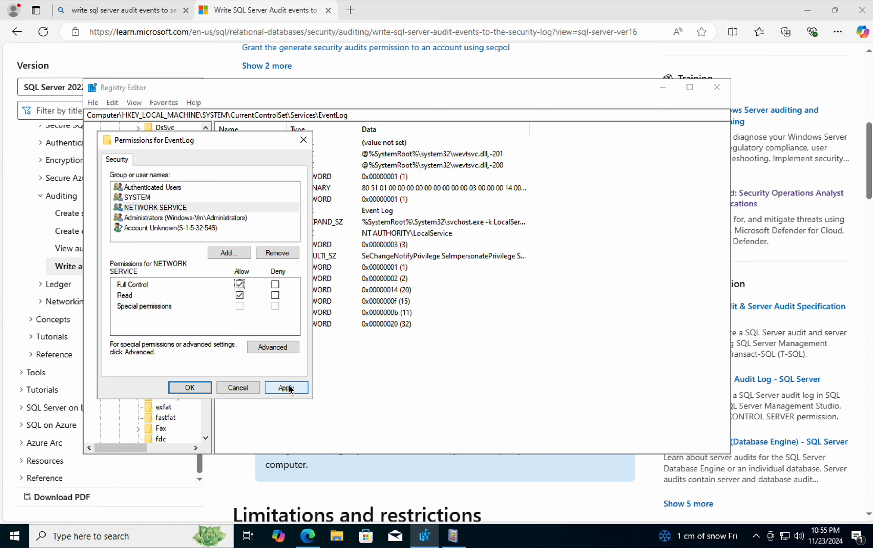
left_click(285, 388)
left_click(190, 387)
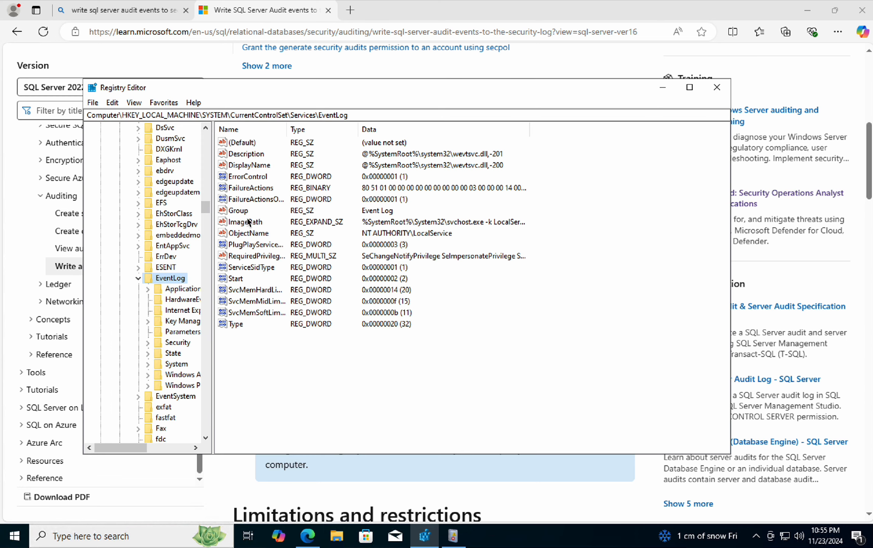
Close Registry Editor and copy the auditpol command from the Microsoft Learn guide.
left_click(717, 89)
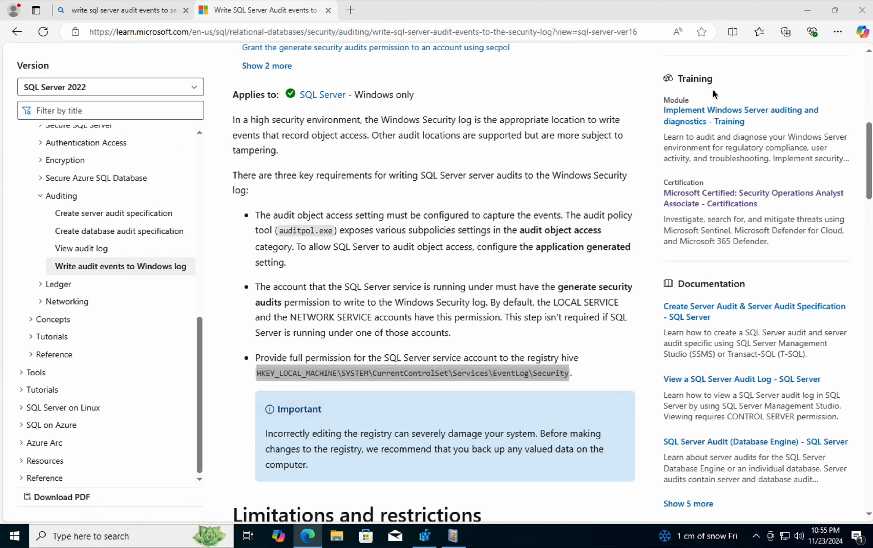
scroll(454, 370, "down", 3)
scroll(454, 370, "down", 5)
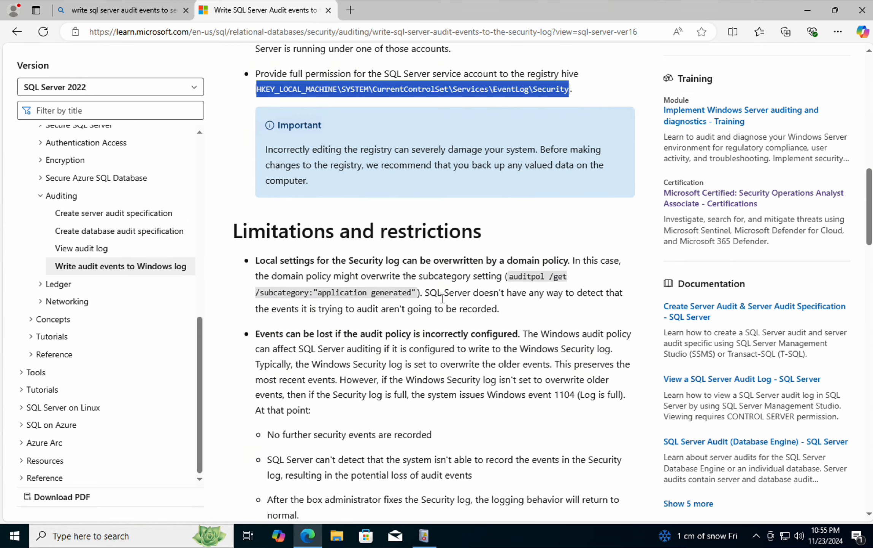
scroll(442, 297, "down", 4)
scroll(442, 298, "down", 8)
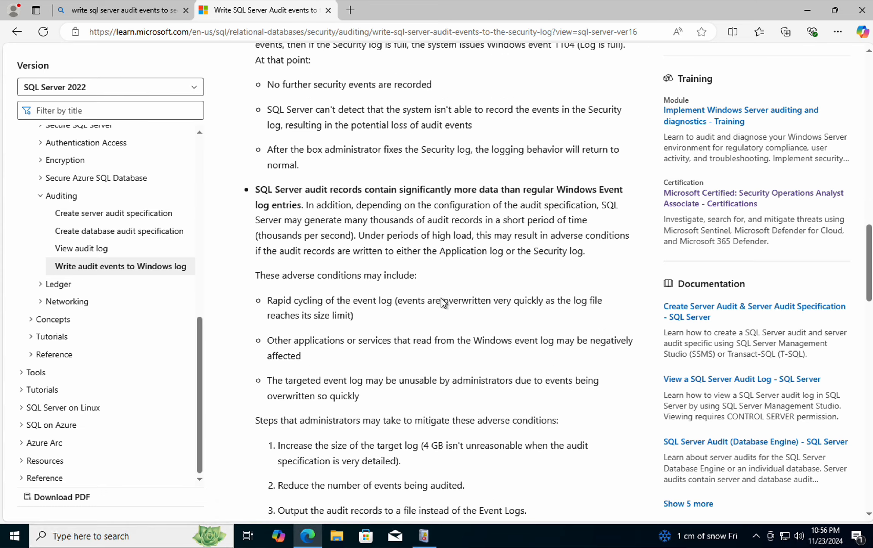
scroll(442, 297, "down", 5)
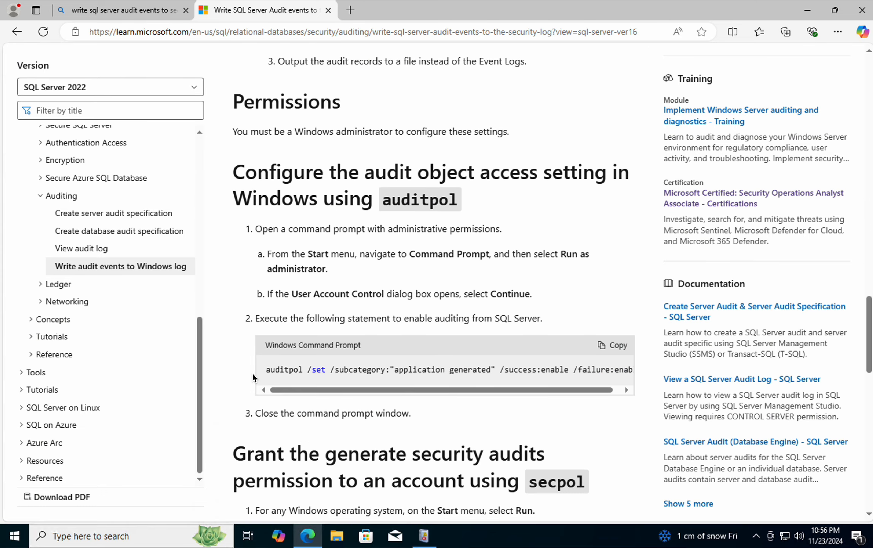
left_click(611, 346)
Run the auditpol command in an administrator Command Prompt, then close the prompt.
left_click(118, 534)
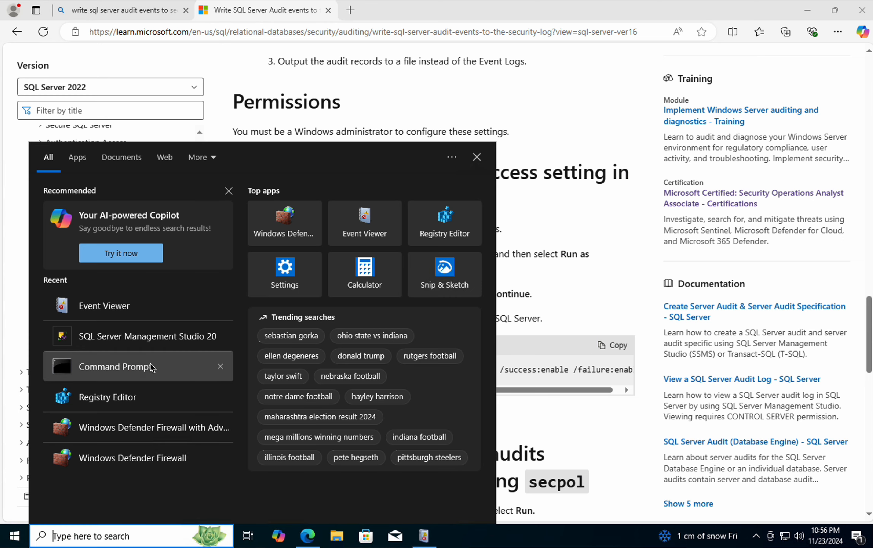
right_click(151, 368)
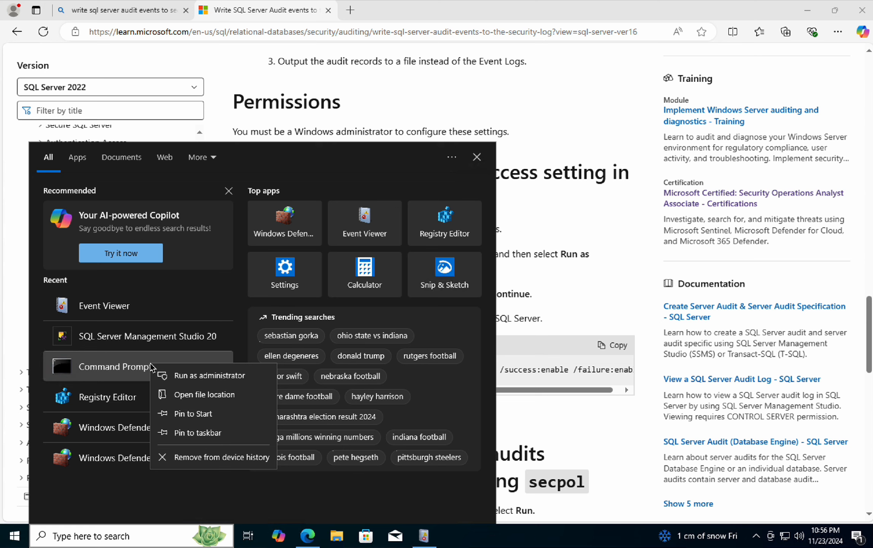
left_click(204, 377)
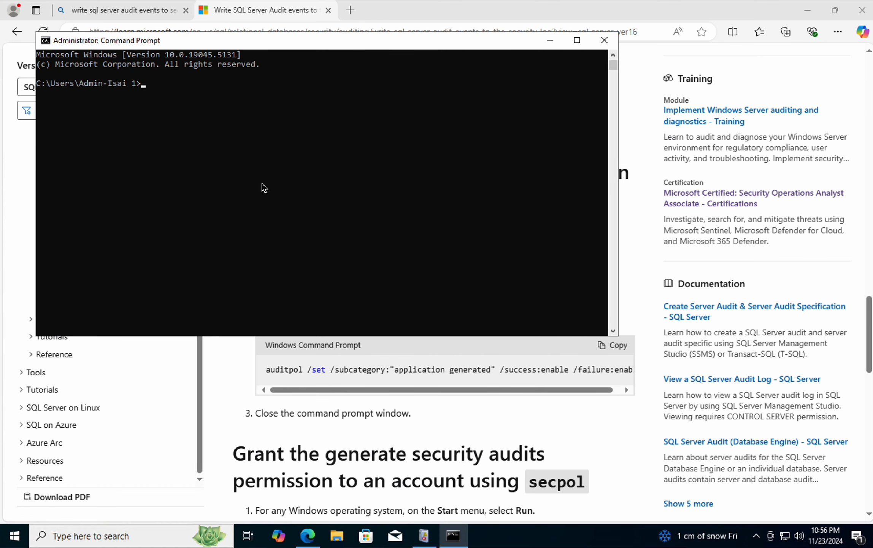
key("ctrl+v")
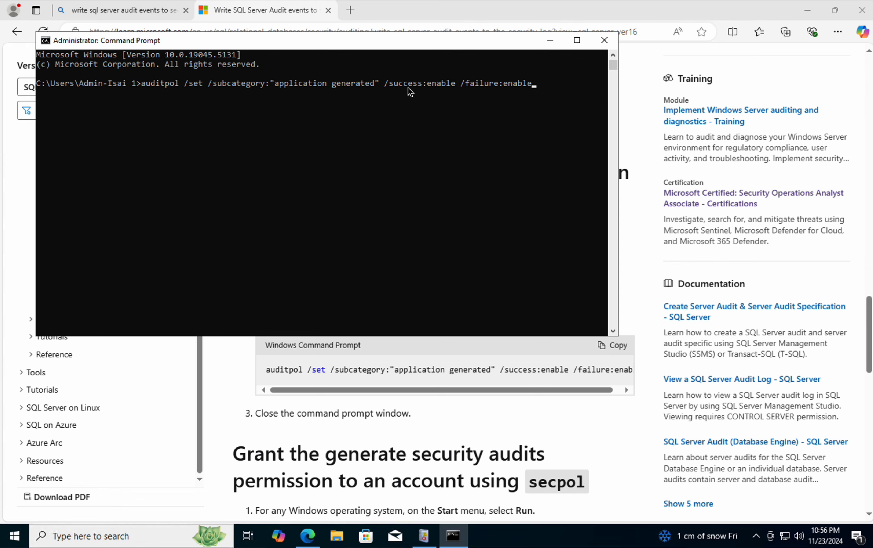
key("Return")
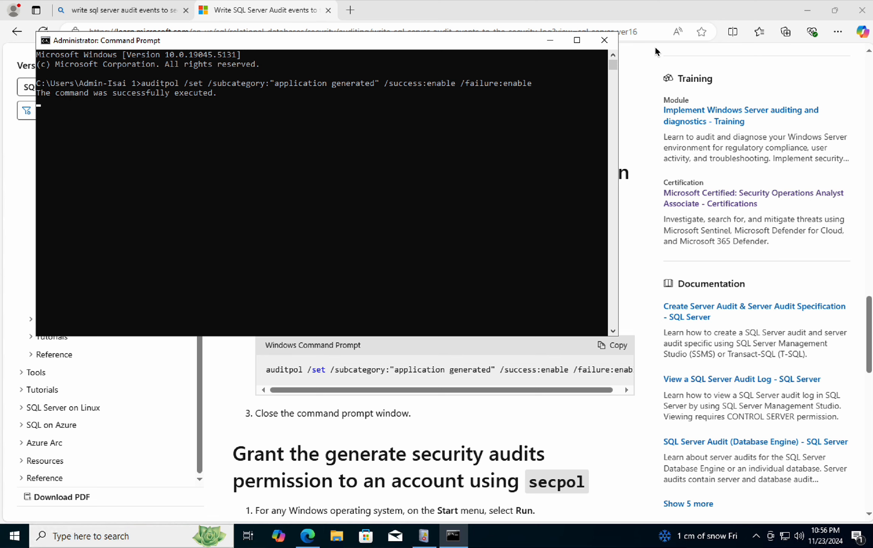
left_click(599, 42)
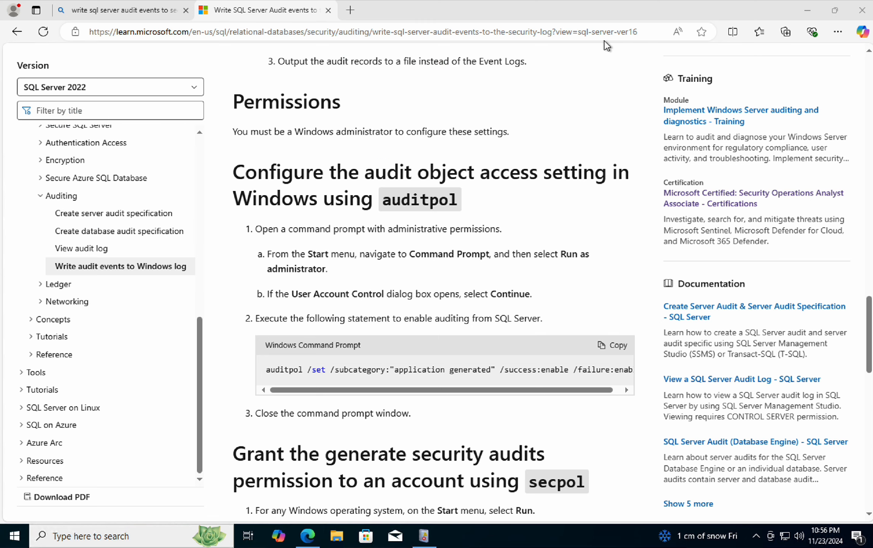
left_click(425, 536)
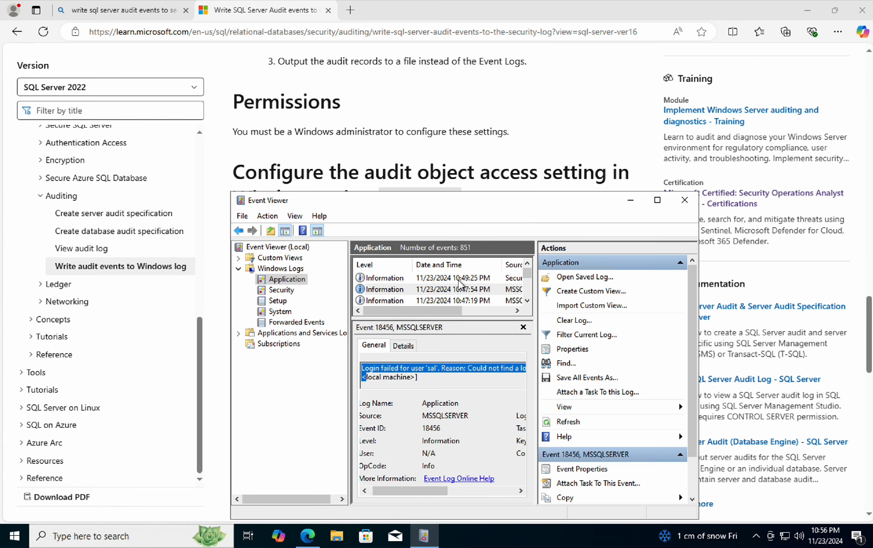
Select the newest Application log event, then launch SQL Server Management Studio from Start search.
left_click(421, 280)
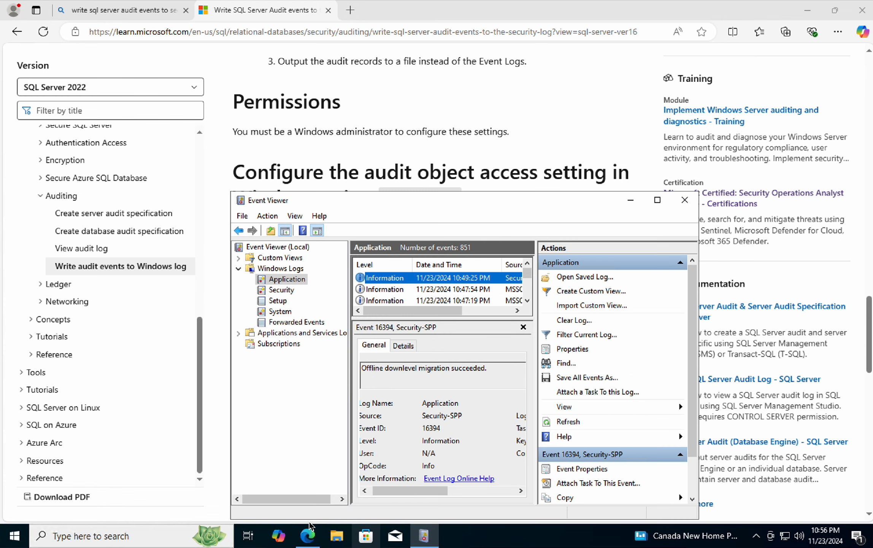
left_click(129, 536)
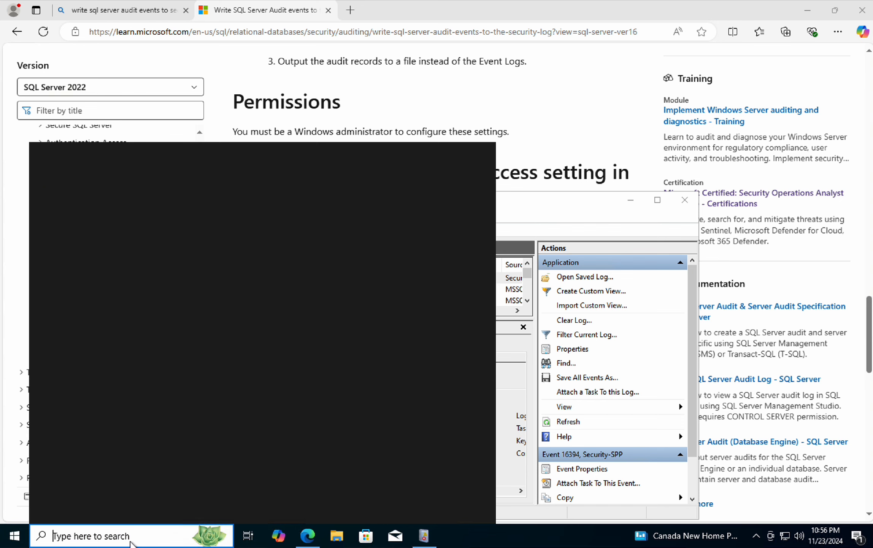
type("s")
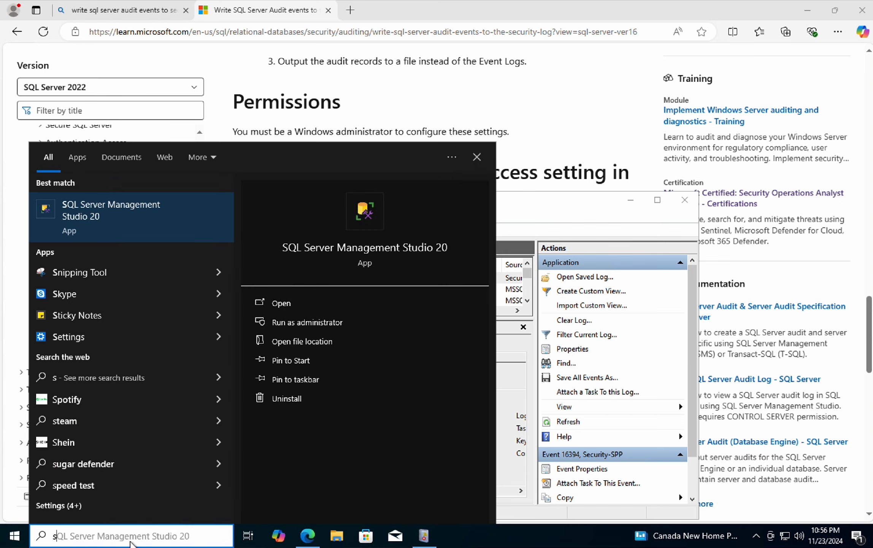
key("Escape")
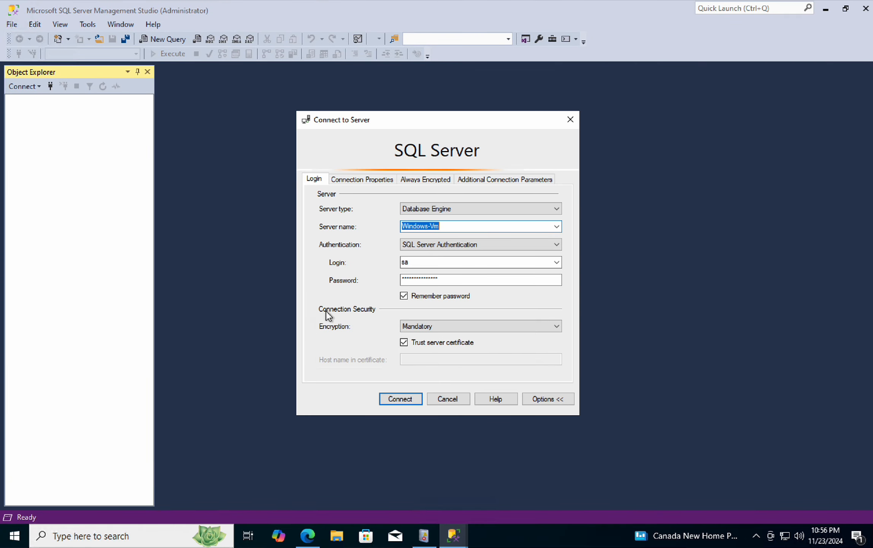
Add an 'i' to the login name, enter a password, and try to connect, which fails.
left_click(431, 262)
left_click(430, 262)
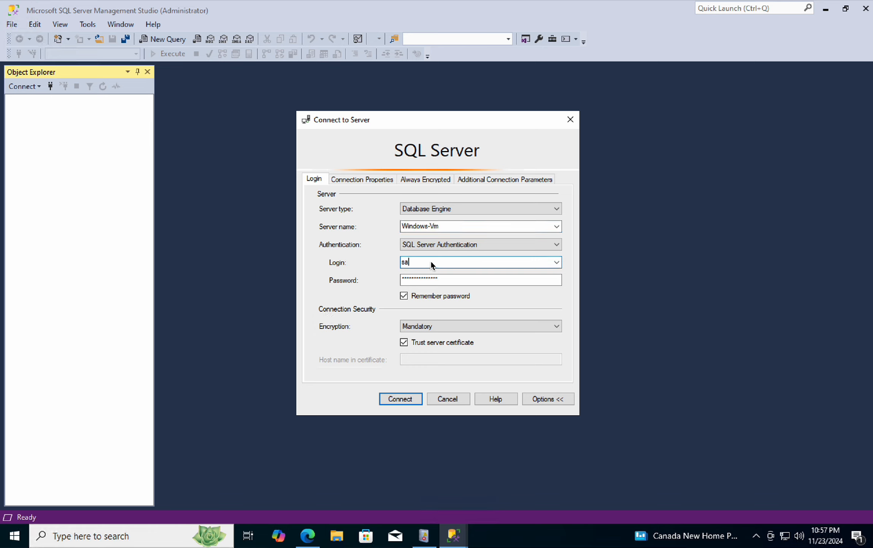
type("i")
left_click(418, 280)
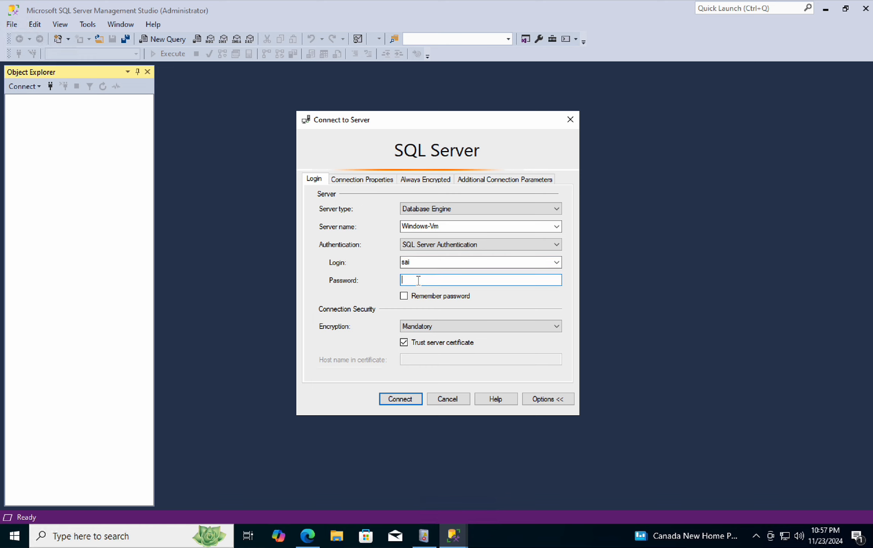
type("******")
left_click(398, 401)
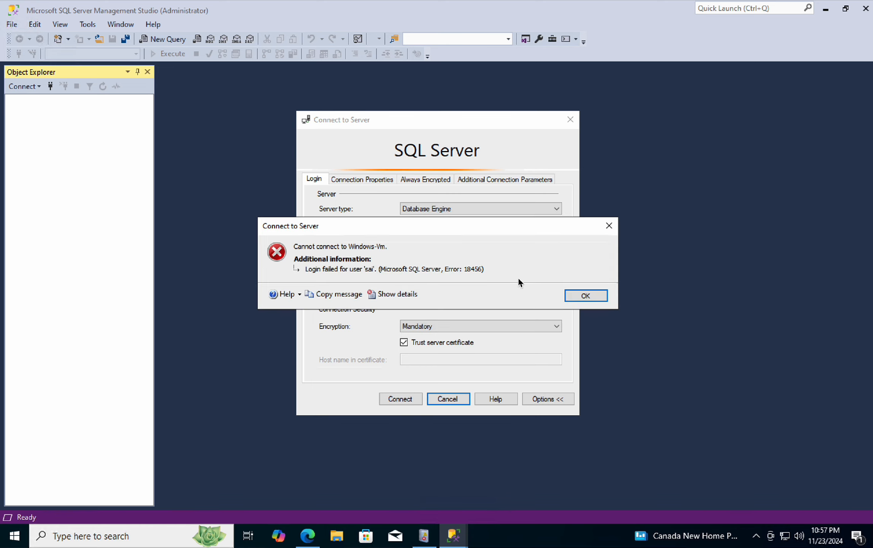
left_click(579, 291)
Find the new 18456 failed-login event in Event Viewer's Application log and select the failed user name.
left_click(426, 538)
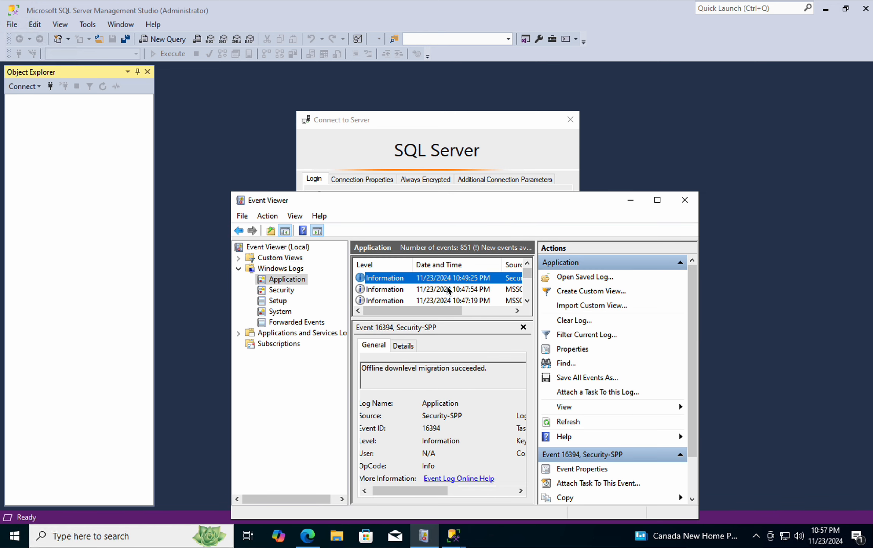
left_click(280, 290)
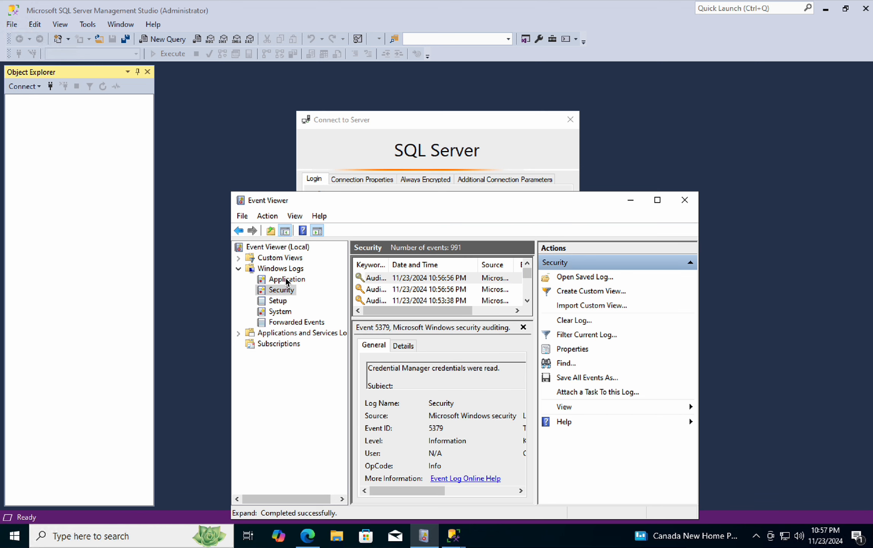
left_click(286, 280)
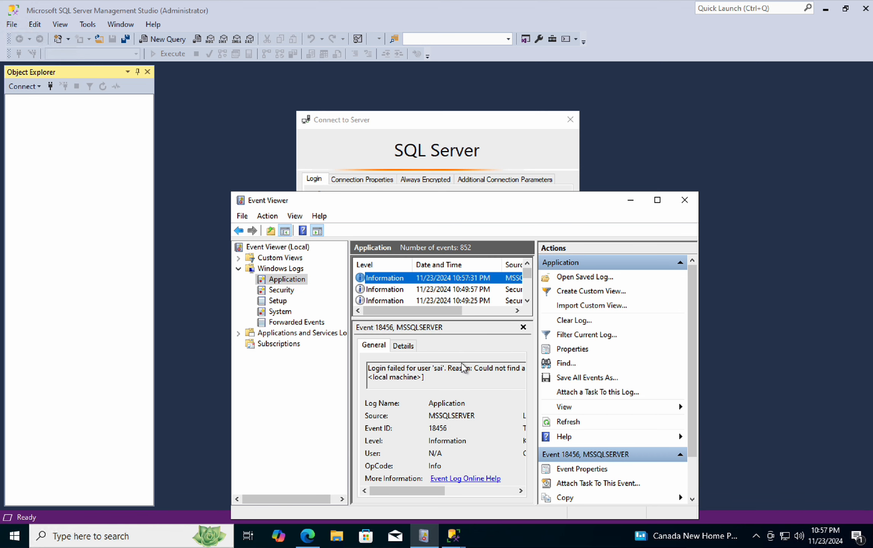
left_click(452, 368)
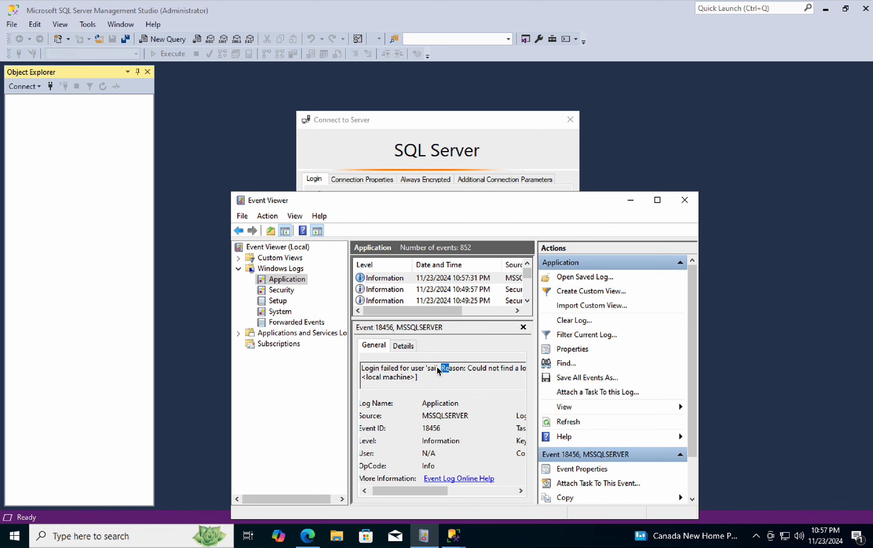
double_click(434, 368)
Change the connection's login name back to sa.
left_click(460, 141)
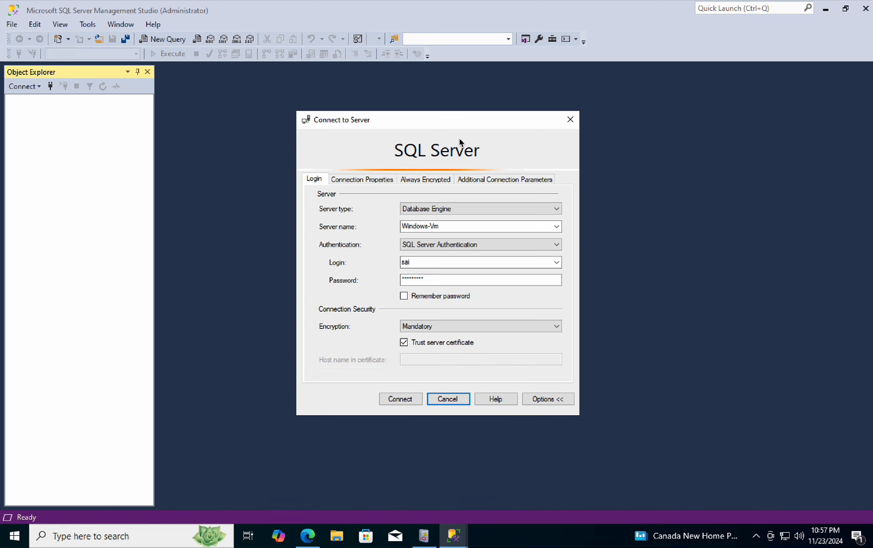
double_click(420, 262)
key("BackSpace")
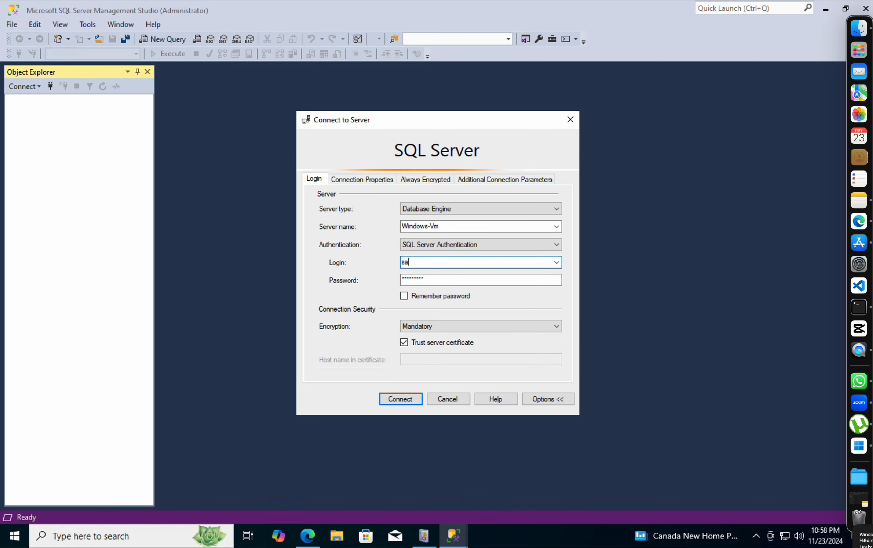
left_click(869, 543)
Paste the sa password from the note into the Password field and connect to Windows-Vm.
left_click(725, 188)
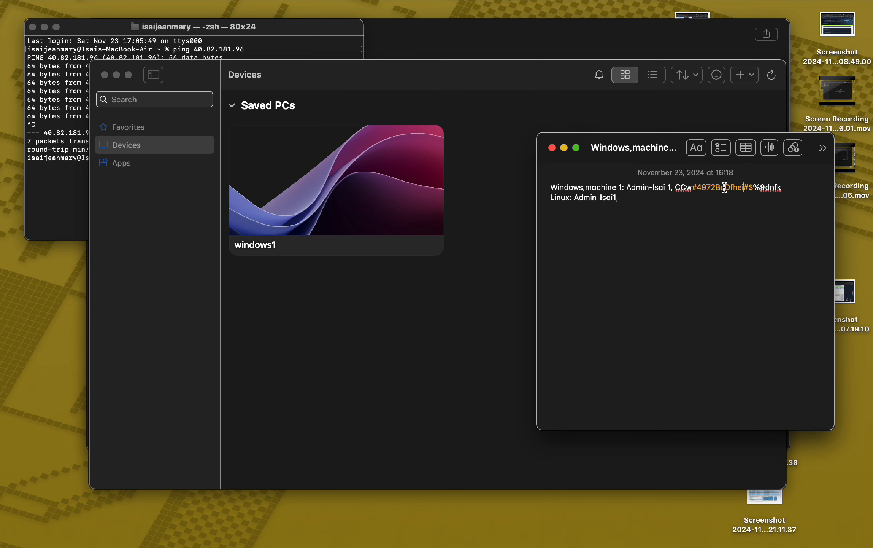
left_click_drag(784, 188, 681, 187)
left_click(787, 186)
left_click_drag(786, 187, 676, 187)
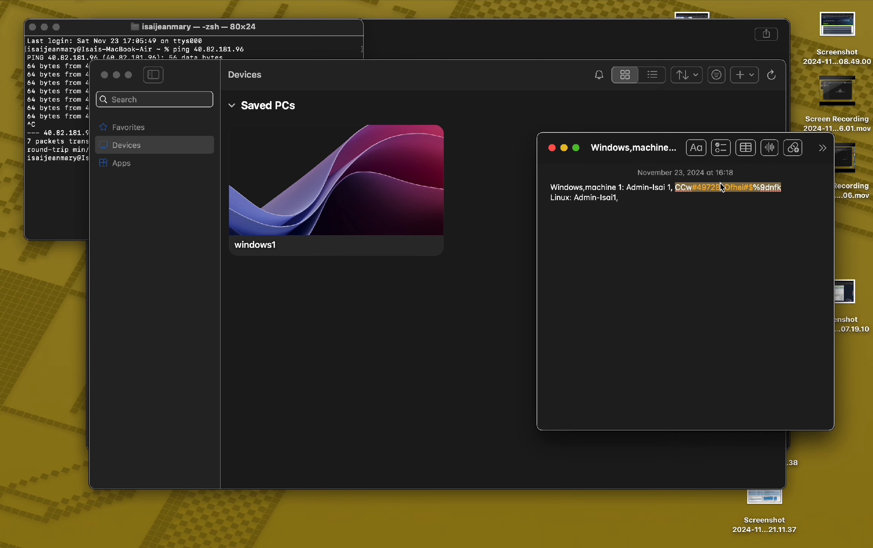
key("ctrl+Right")
left_click_drag(445, 280, 386, 279)
key("ctrl+v")
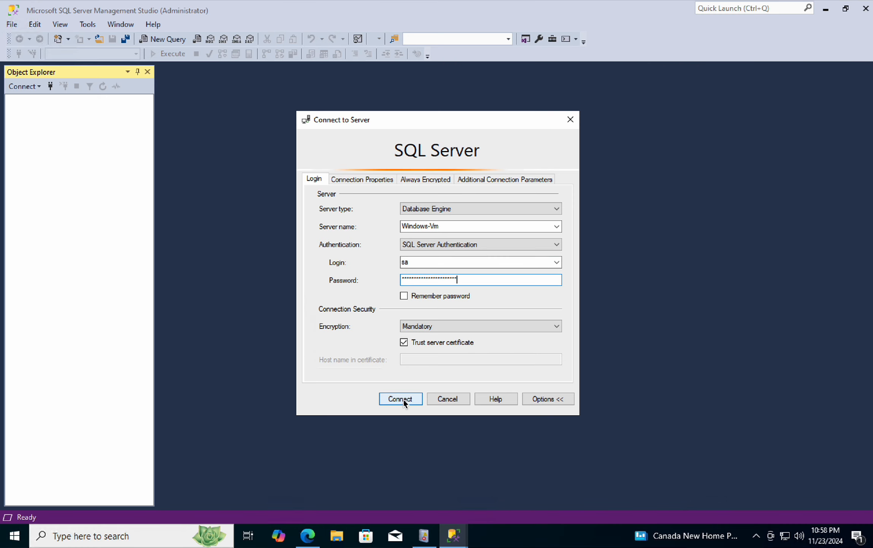
left_click(401, 398)
Review the Security and Application logs, close Event Viewer, and minimize SSMS.
left_click(424, 536)
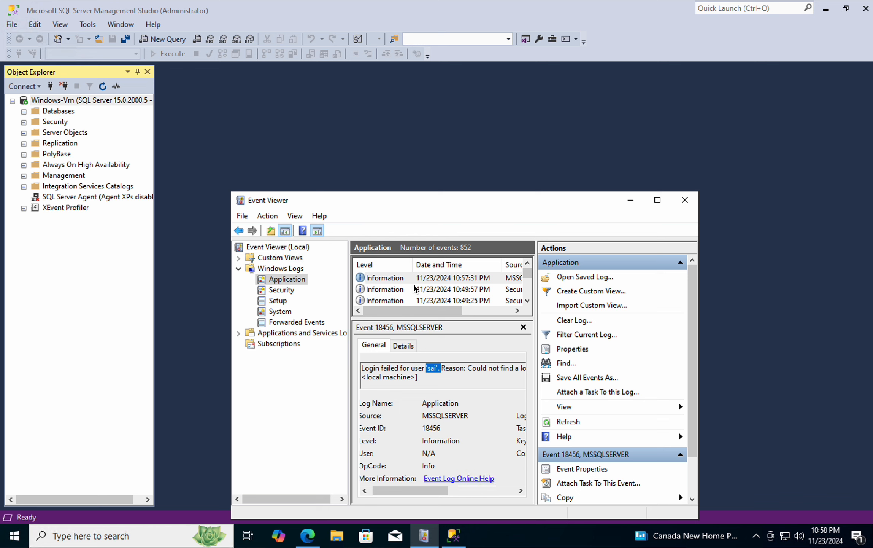
left_click(283, 289)
left_click(286, 280)
left_click(425, 278)
left_click(281, 289)
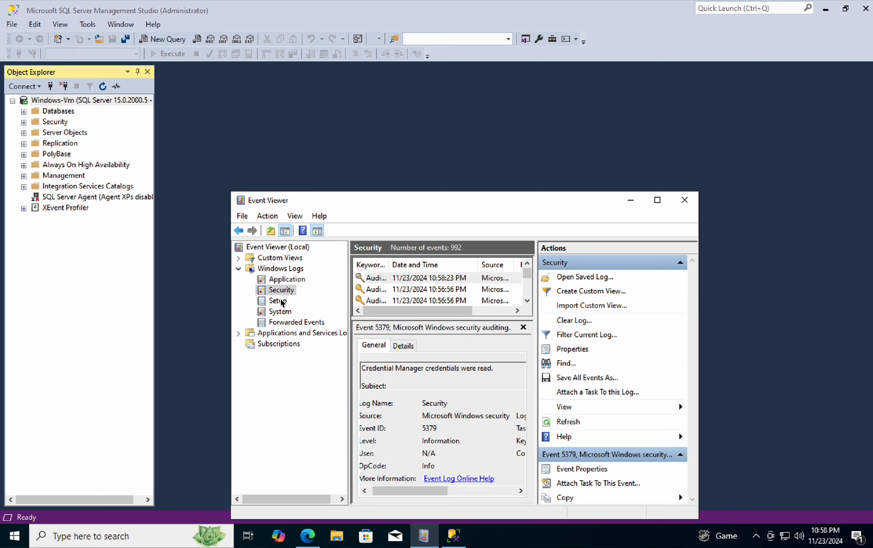
left_click(286, 279)
mouse_move(441, 313)
left_mouse_down()
mouse_move(514, 306)
mouse_move(443, 310)
left_mouse_up()
left_click(684, 200)
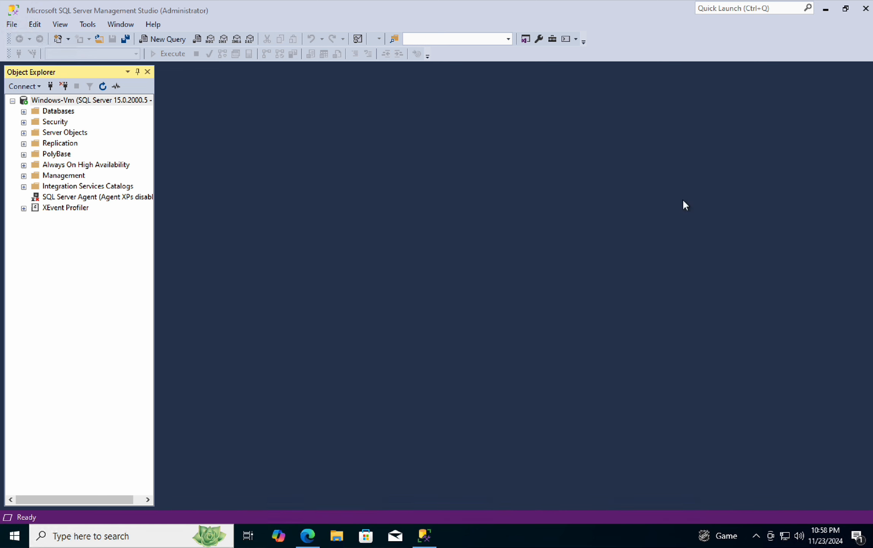
left_click(826, 9)
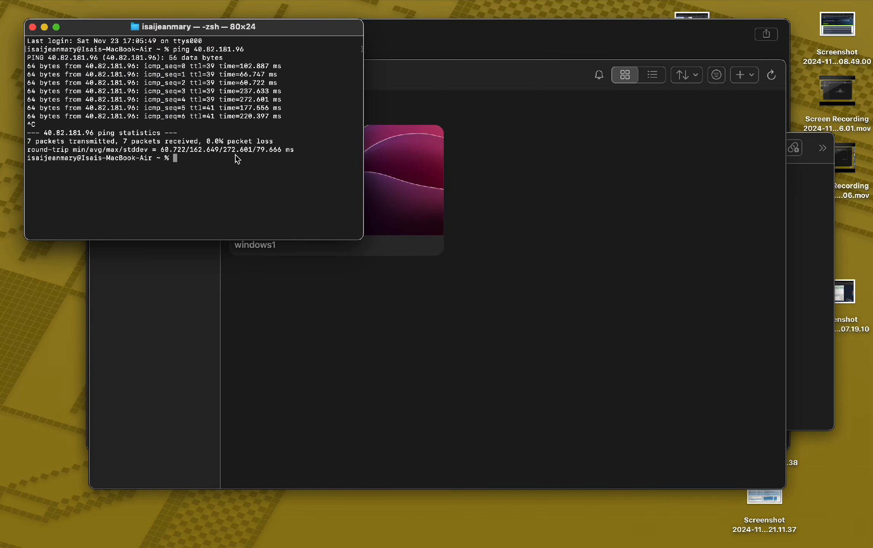
Ping Linux-Vm's public IP 40.82.181.96 from Terminal, then stop it with Ctrl+C.
type("ping")
type("40.82.181.96")
key("Return")
key("ctrl+c")
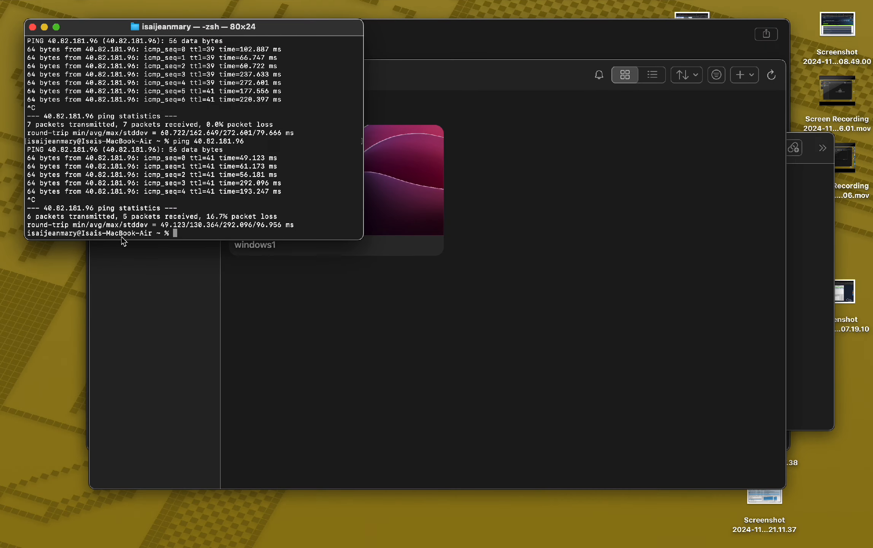
Start typing an ssh command in Terminal.
type("ssh")
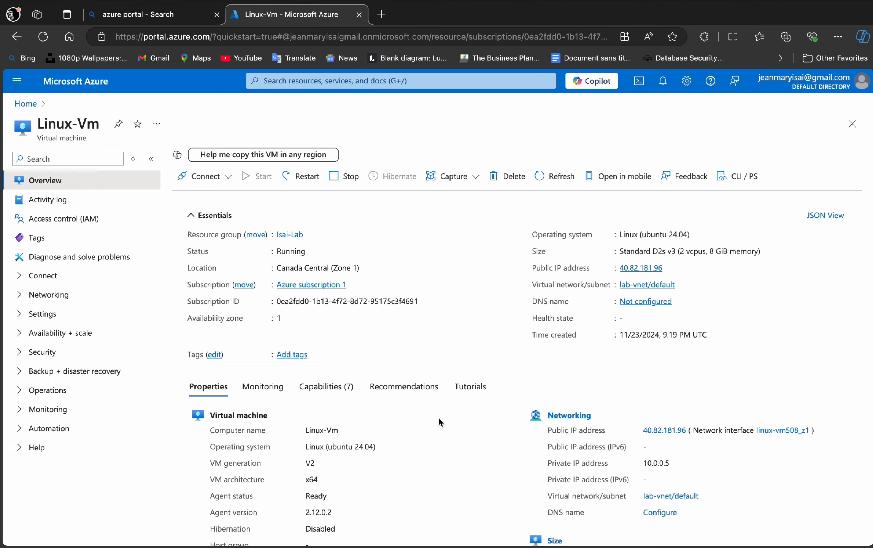
scroll(440, 422, "down", 3)
scroll(439, 422, "down", 8)
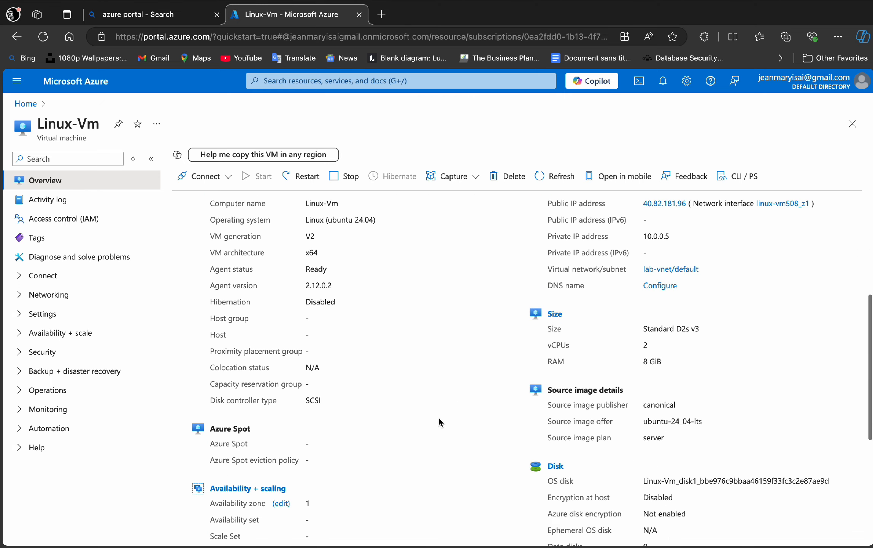
scroll(439, 422, "down", 4)
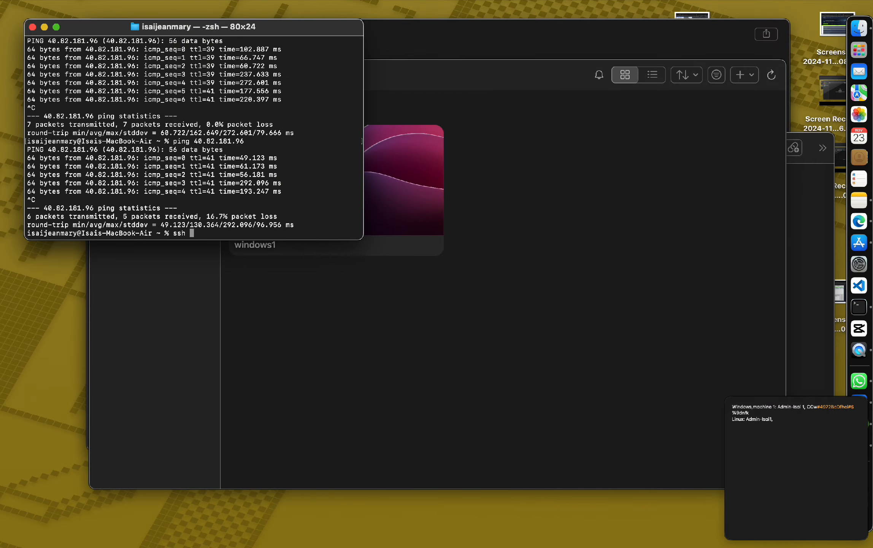
Complete the ssh command with the Linux admin user and 40.82.181.96, and run it.
left_click_drag(643, 207, 580, 203)
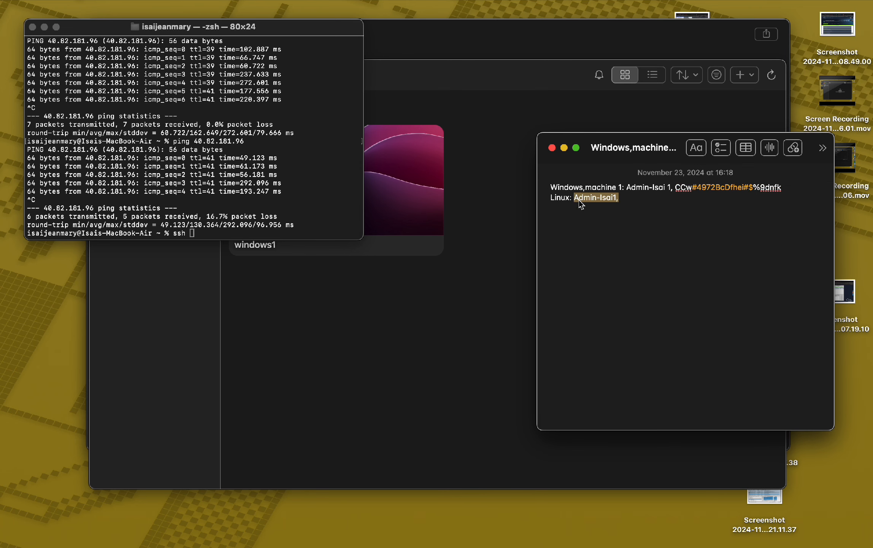
key("super+c")
left_click(208, 232)
key("super+v")
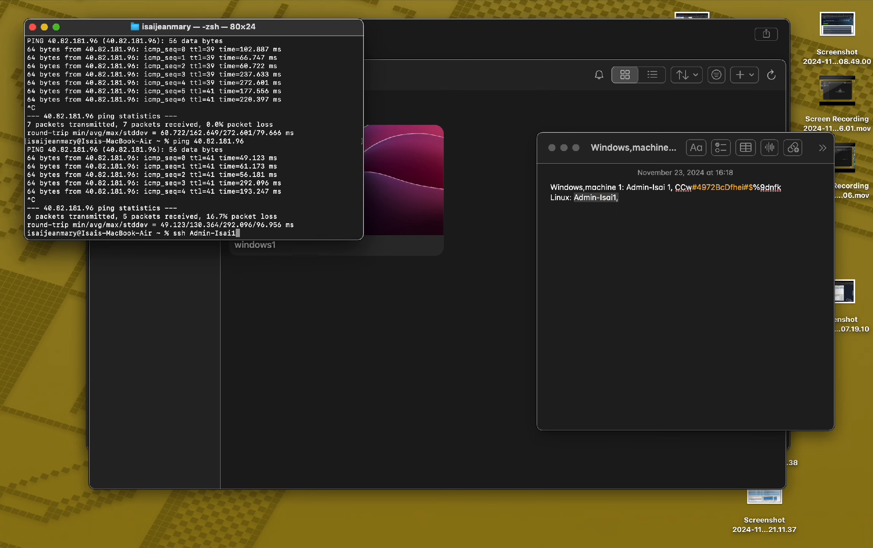
type("@")
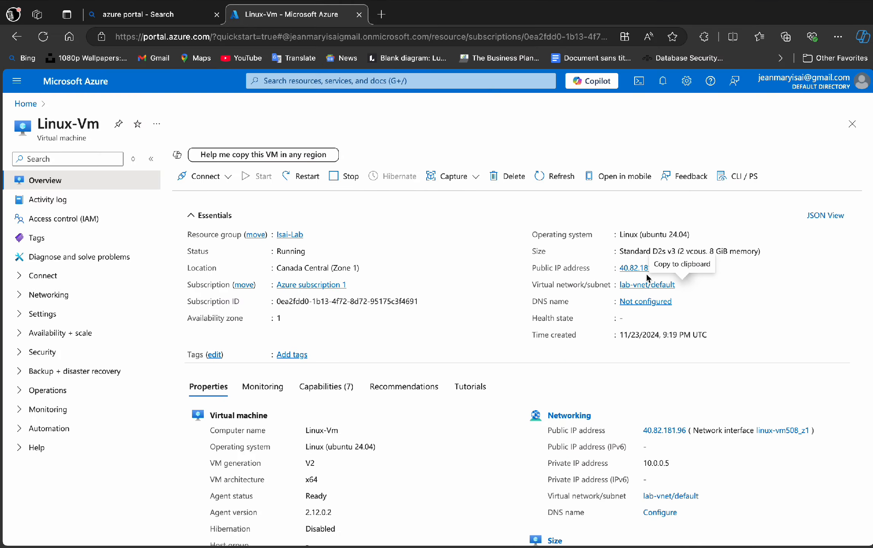
left_click(312, 211)
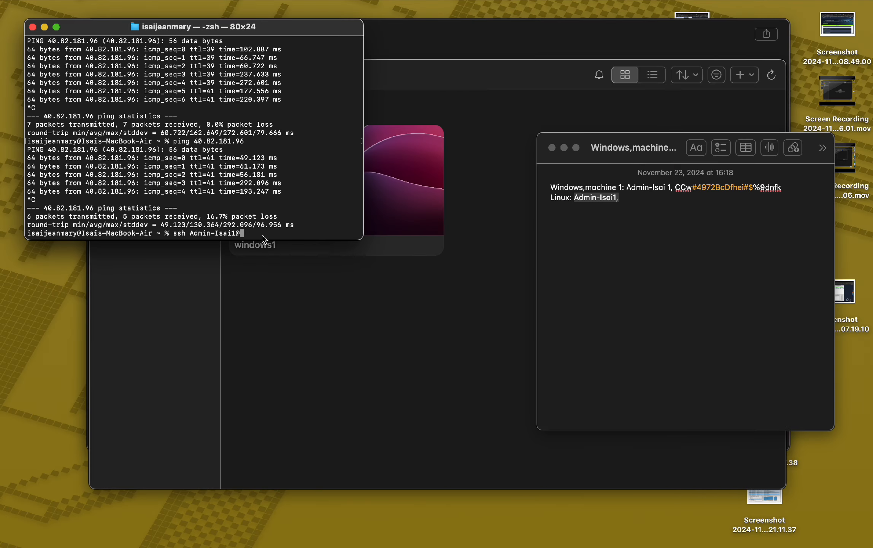
key("super+v")
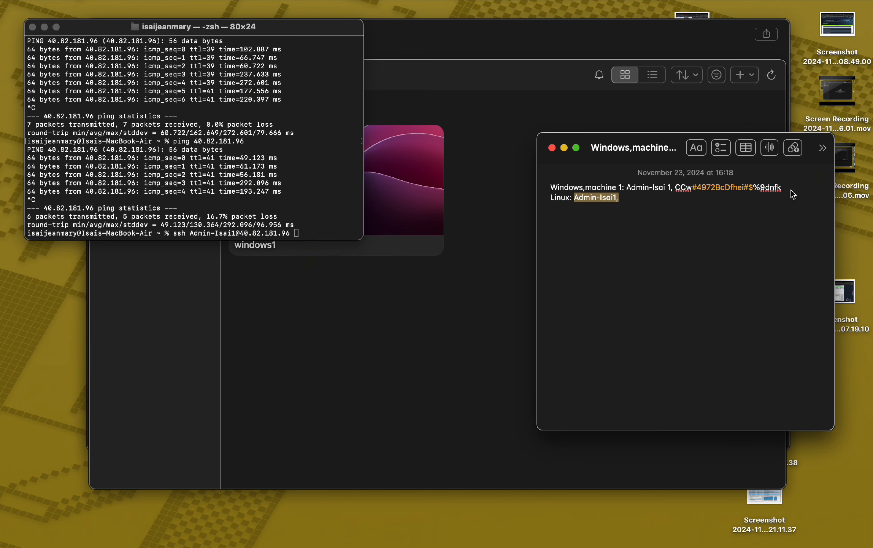
left_click(255, 226)
key("Return")
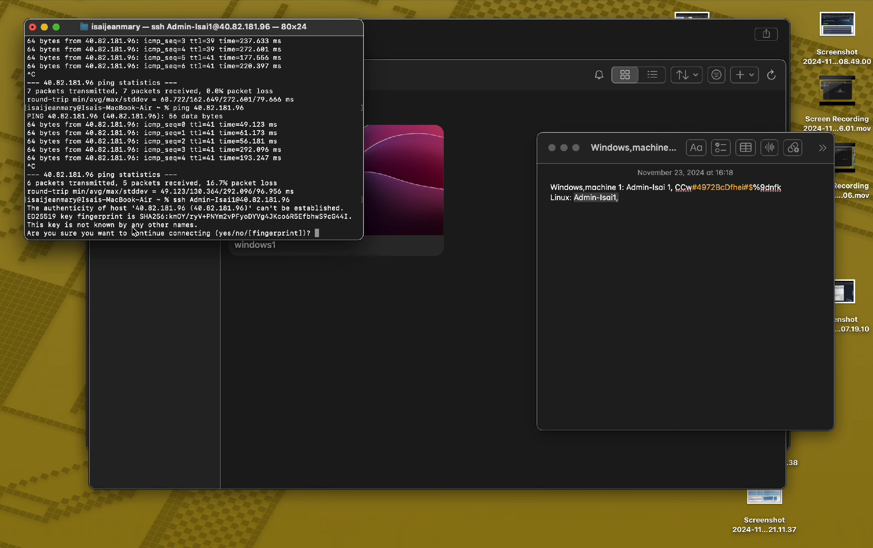
Accept the host fingerprint and log in with the password copied from the note.
type("yes")
key("Return")
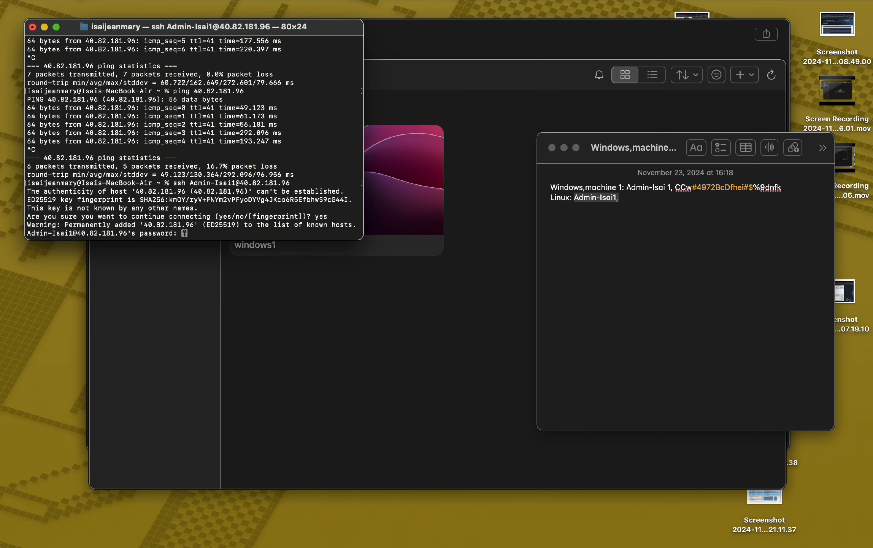
left_click_drag(781, 187, 676, 187)
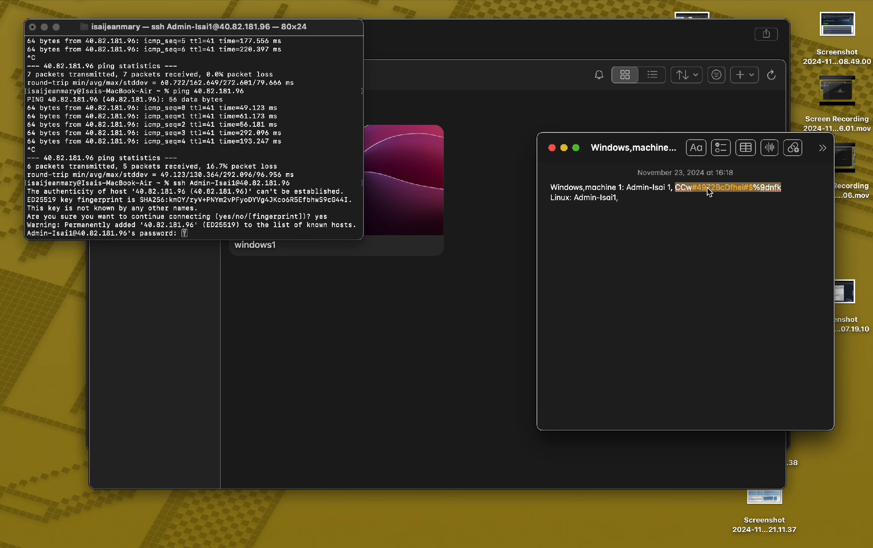
right_click(704, 188)
left_click(589, 240)
left_click(234, 232)
key("super+v")
key("Return")
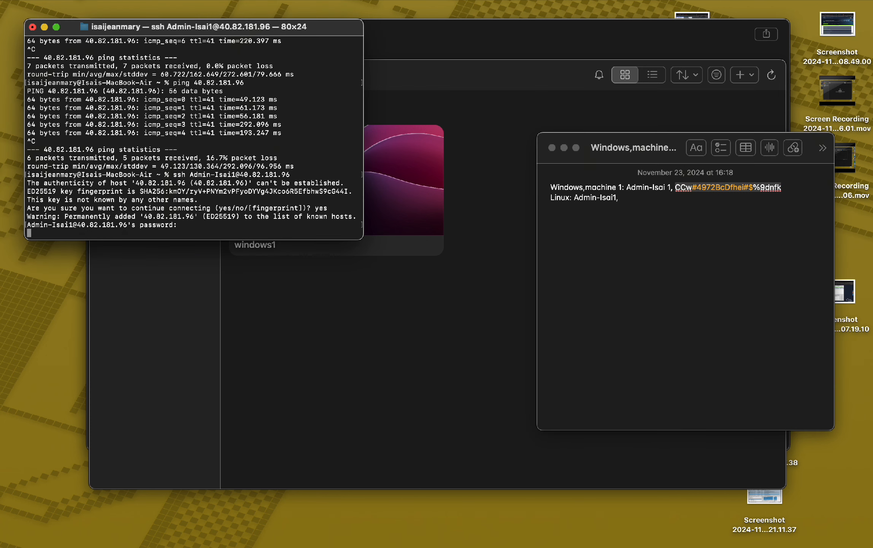
Run pwd and whoami on Linux-Vm, then exit the SSH session.
type("pwd")
key("Return")
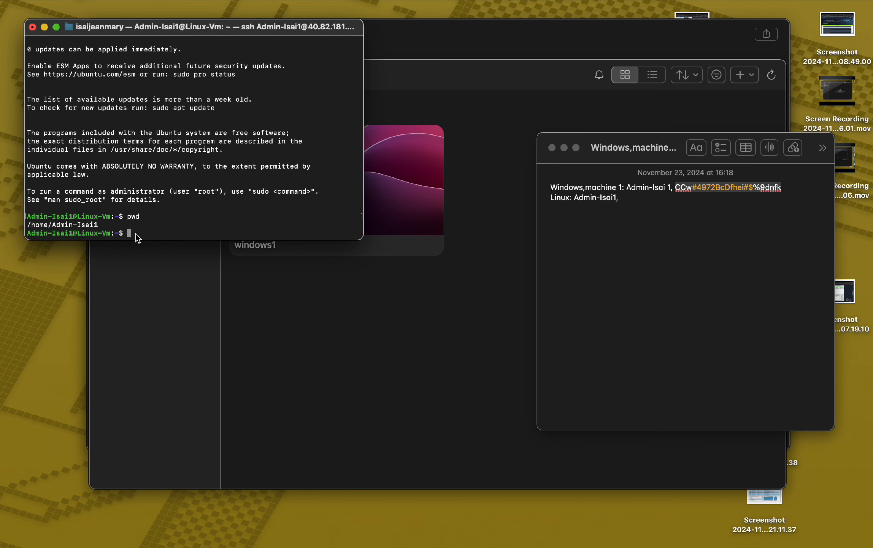
type("whoami")
key("Return")
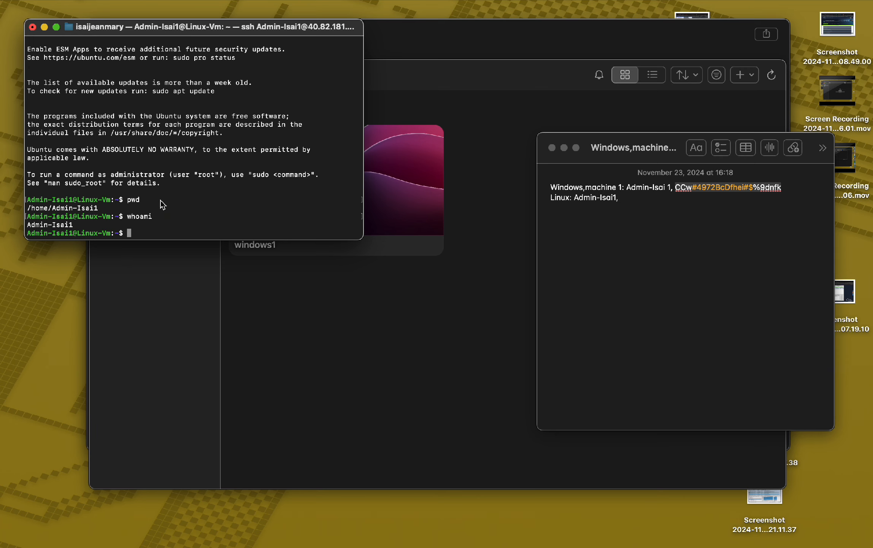
type("exit")
key("Return")
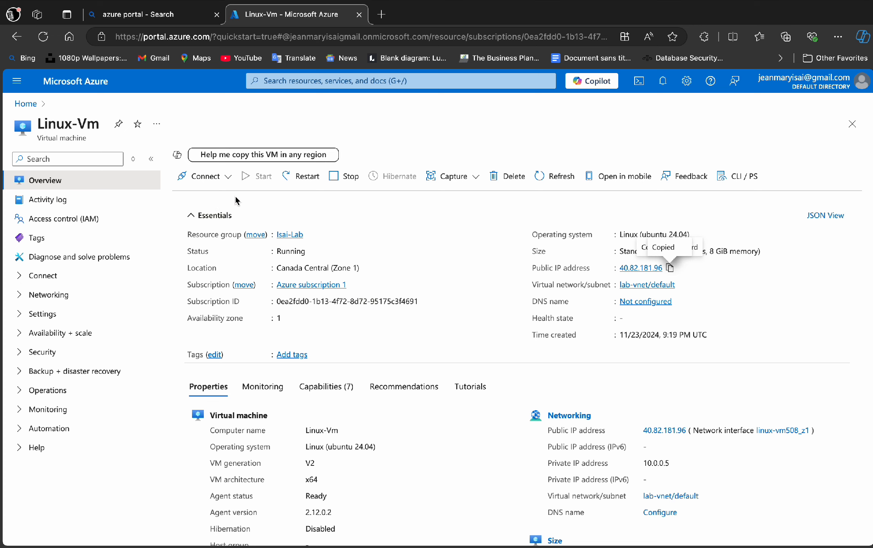
Start creating a new virtual machine from Home > Virtual machines.
left_click(27, 104)
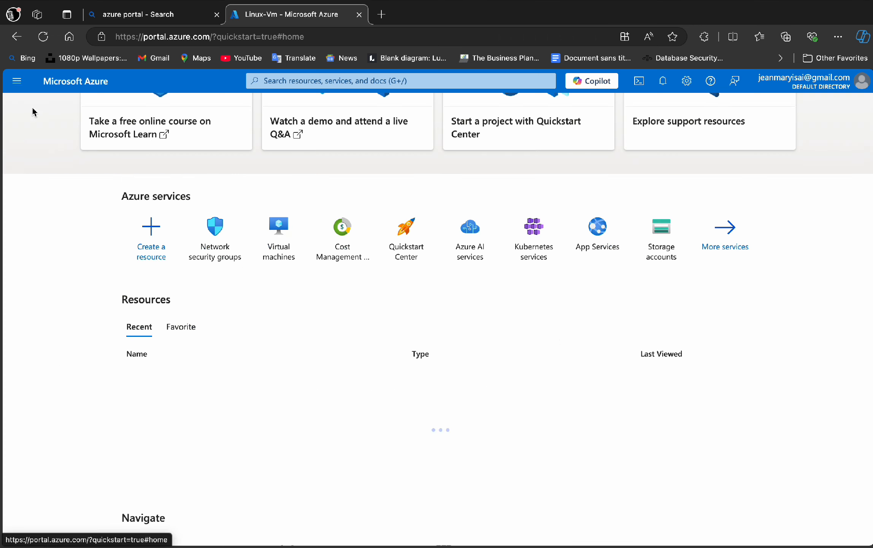
left_click(280, 228)
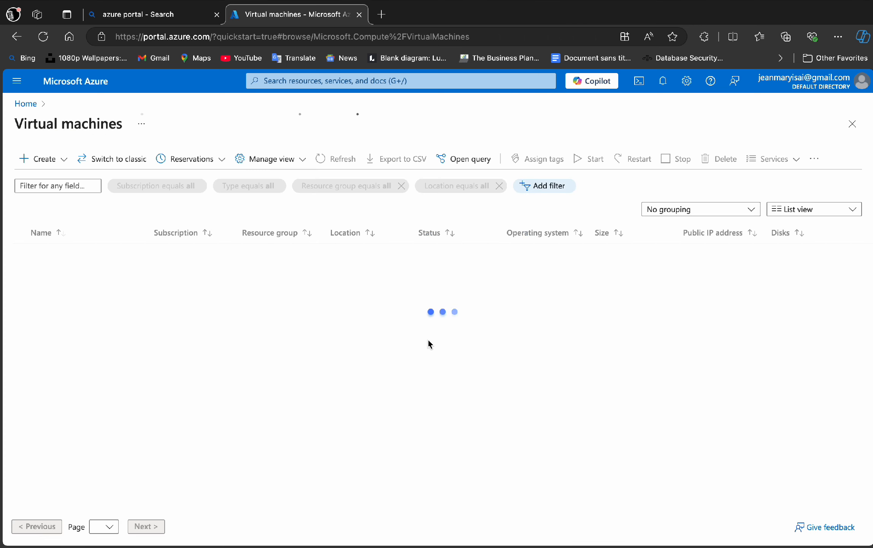
left_click(38, 162)
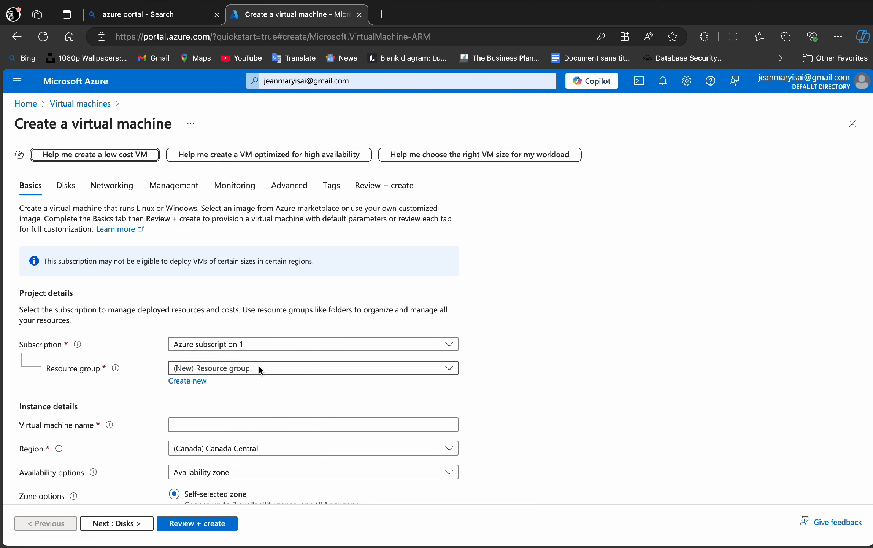
Create a new resource group named isai-attack for the VM.
left_click(259, 367)
left_click(154, 388)
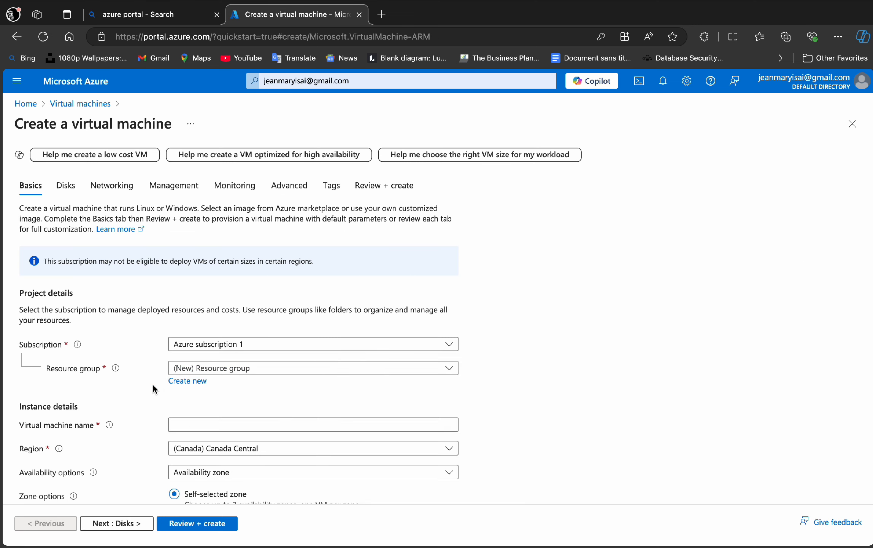
left_click(196, 381)
type("Atta")
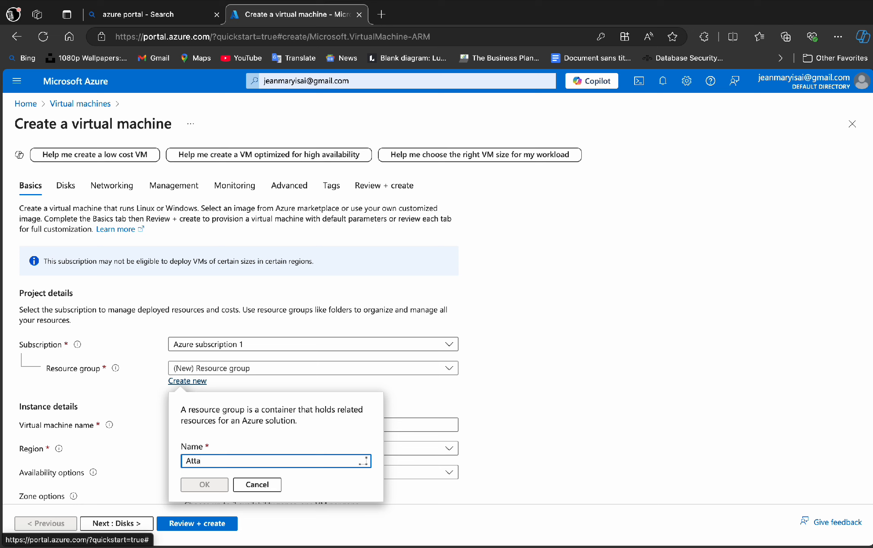
type("cker")
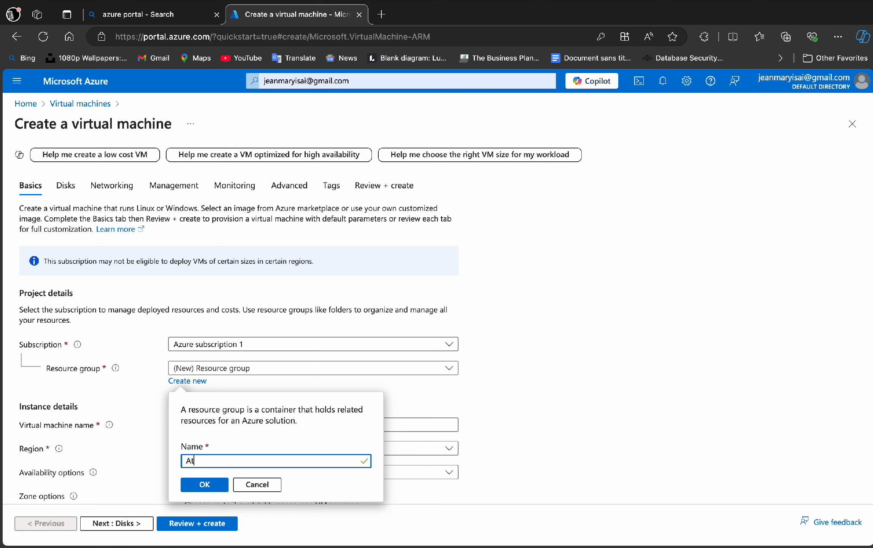
key("BackSpace")
key("BackSpace")
type("isai-a")
left_click(205, 483)
Name the virtual machine attacker-vm.
scroll(205, 360, "down", 2)
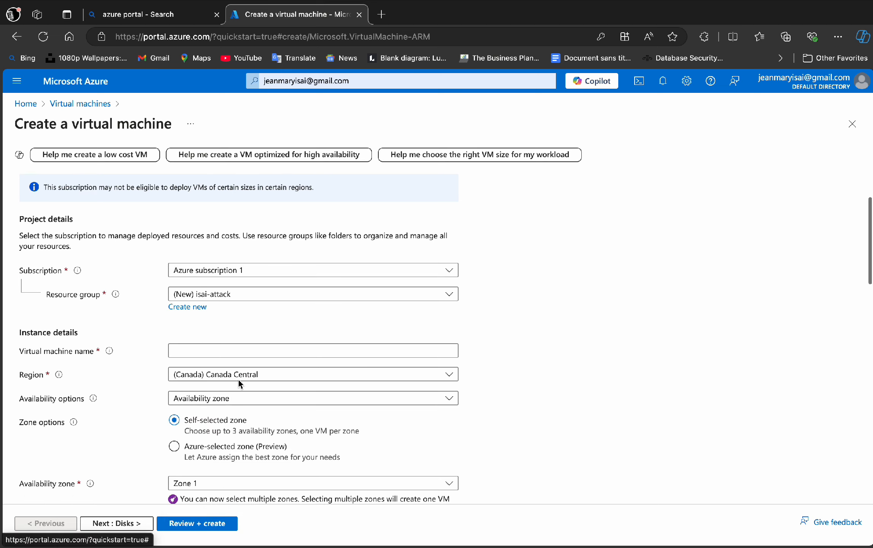
left_click(205, 356)
type("attac")
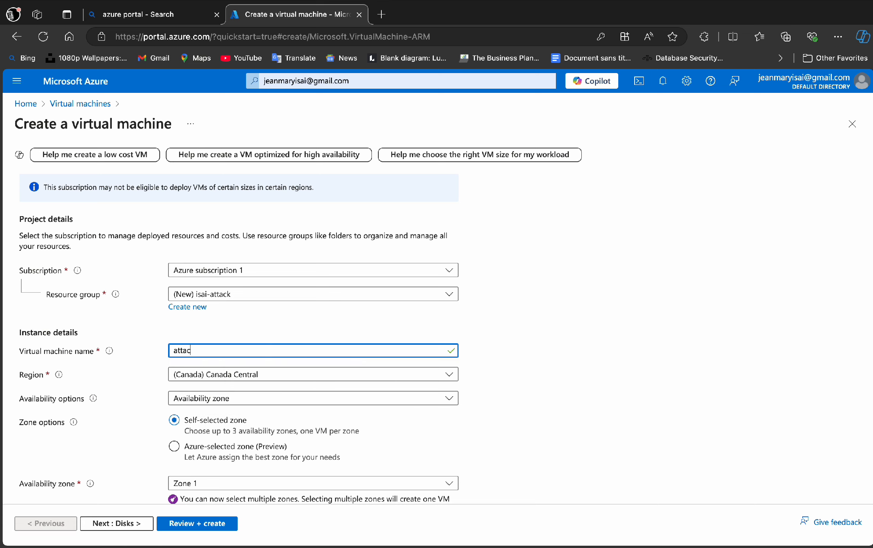
type("ker-vm")
scroll(229, 375, "down", 4)
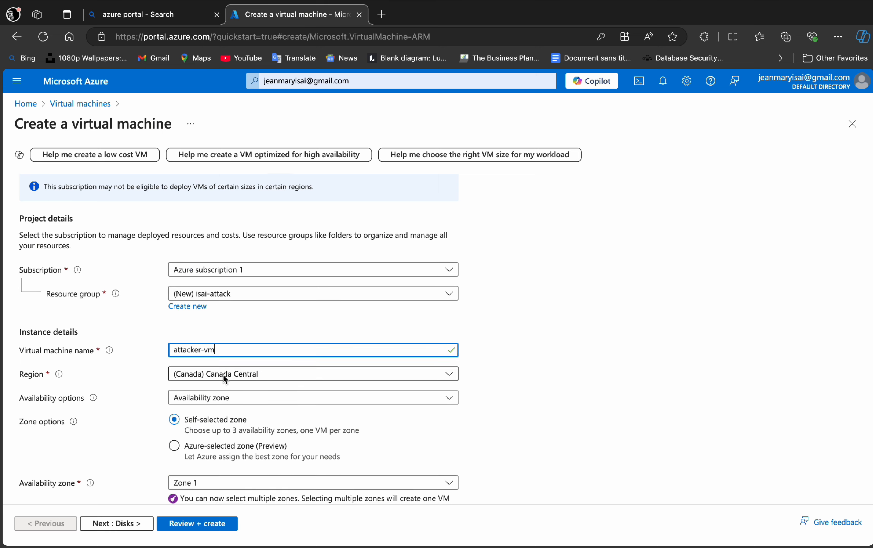
scroll(224, 378, "up", 1)
Set the region to Australia Central and the VM size to Standard_D2s_v3.
left_click(289, 269)
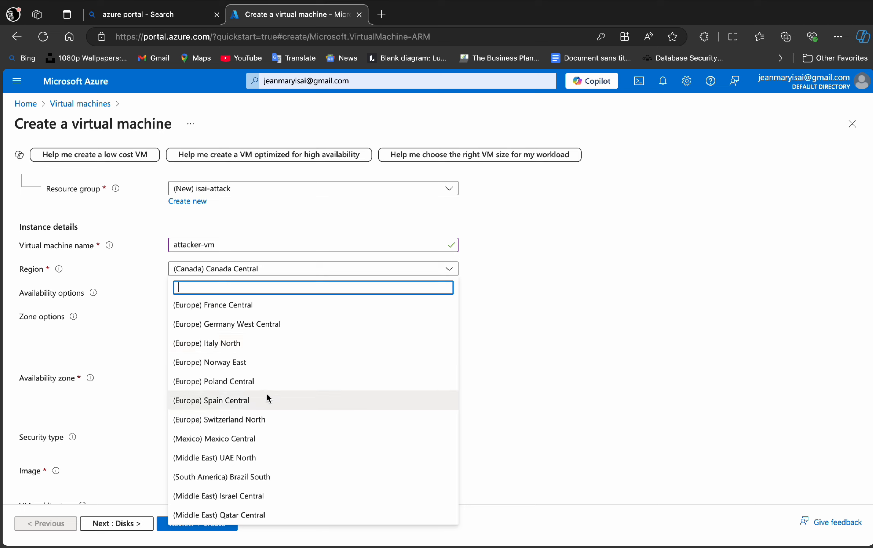
scroll(268, 398, "down", 2)
scroll(268, 399, "down", 4)
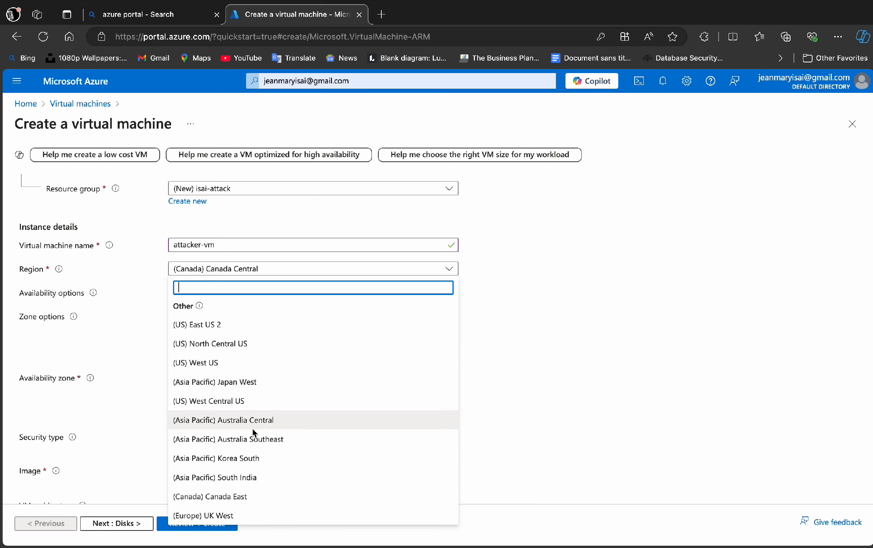
scroll(271, 351, "up", 13)
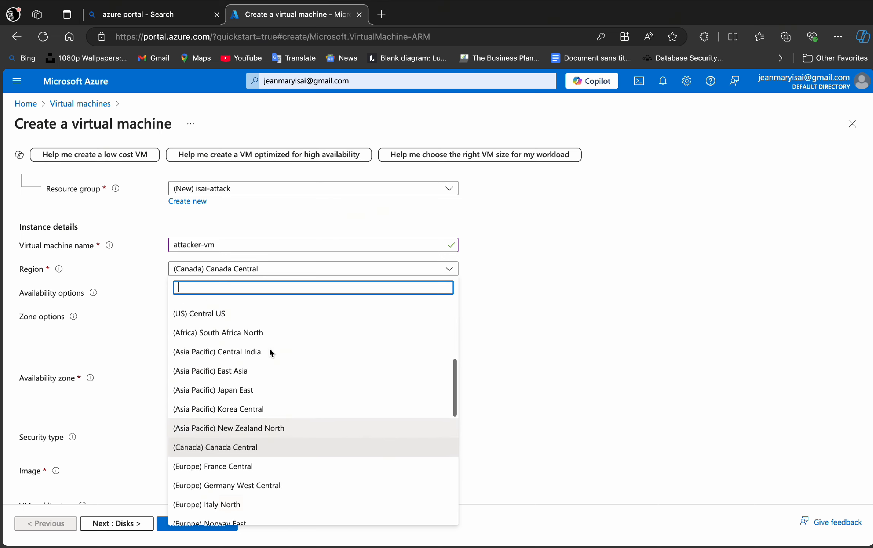
scroll(271, 352, "up", 2)
scroll(271, 352, "down", 5)
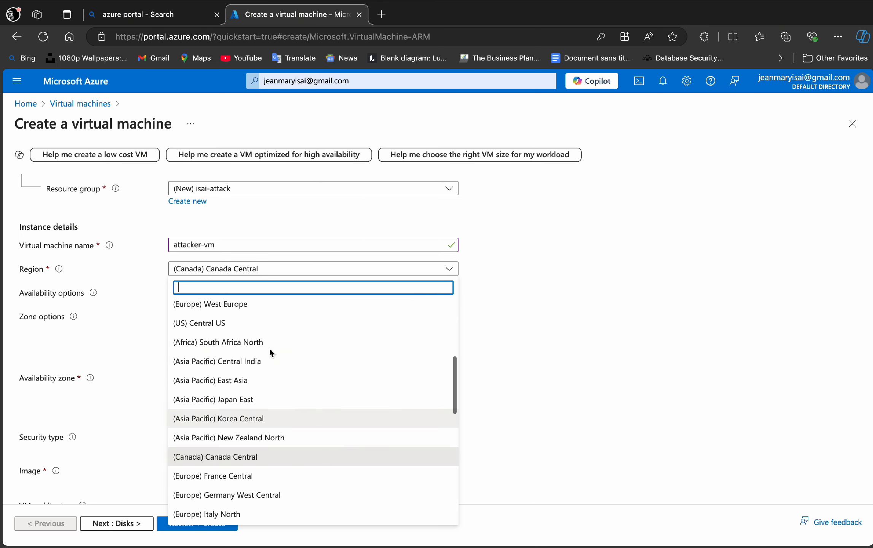
scroll(271, 354, "down", 8)
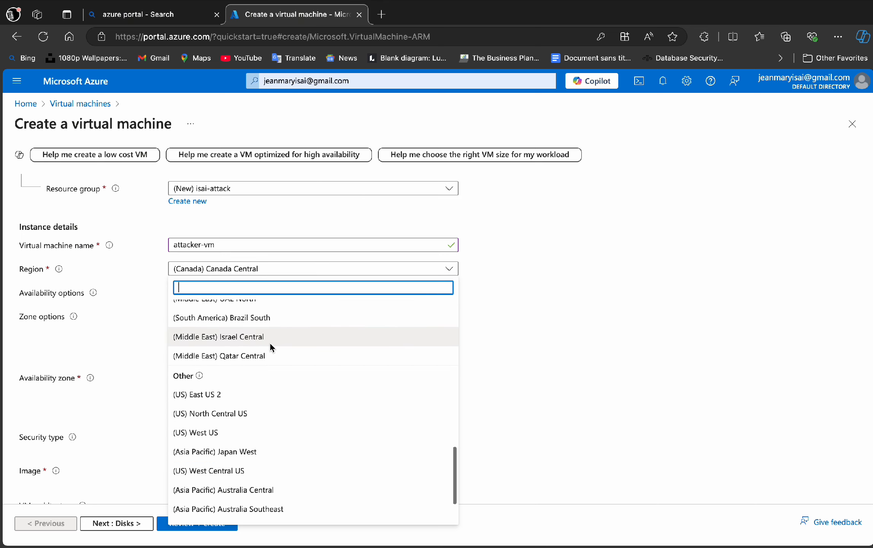
scroll(259, 428, "down", 2)
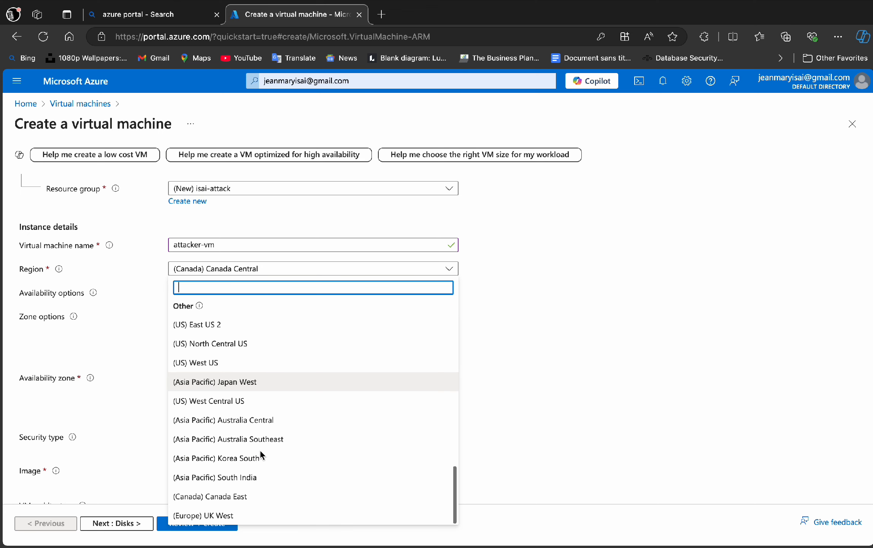
left_click(258, 426)
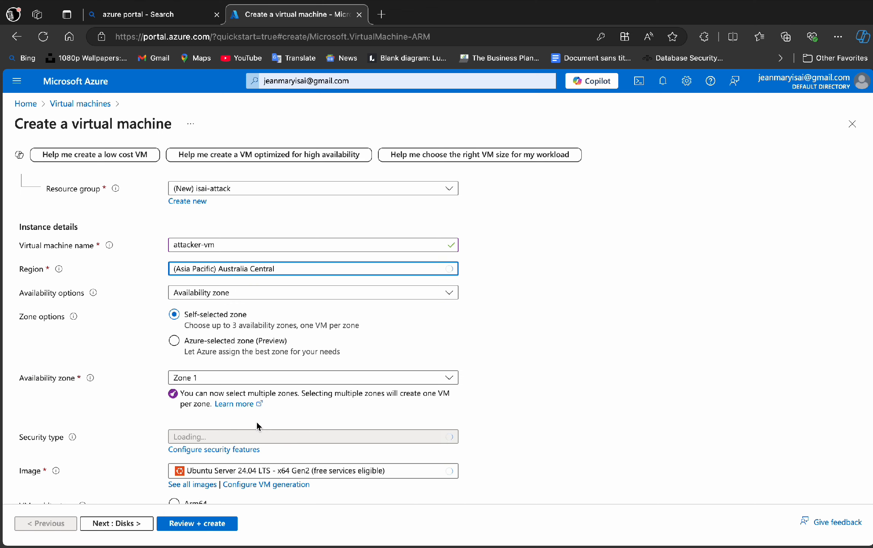
scroll(266, 394, "down", 1)
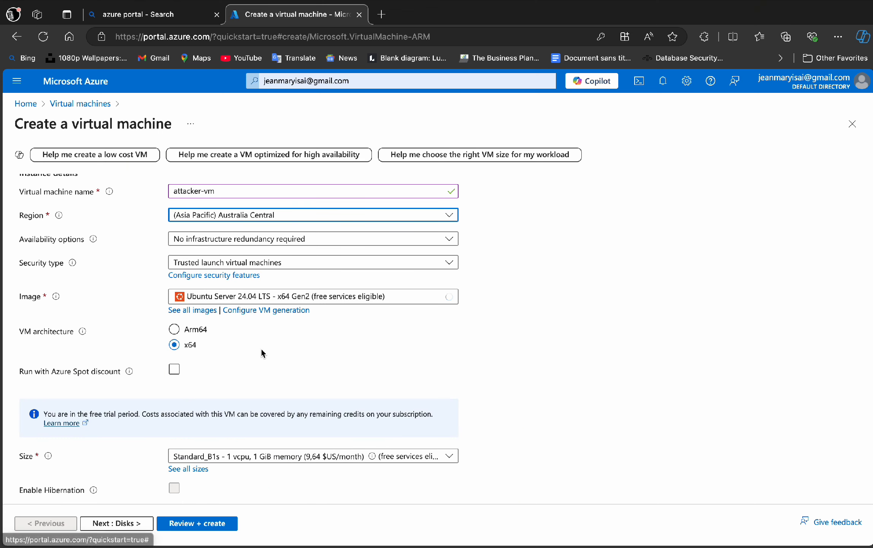
left_click(247, 456)
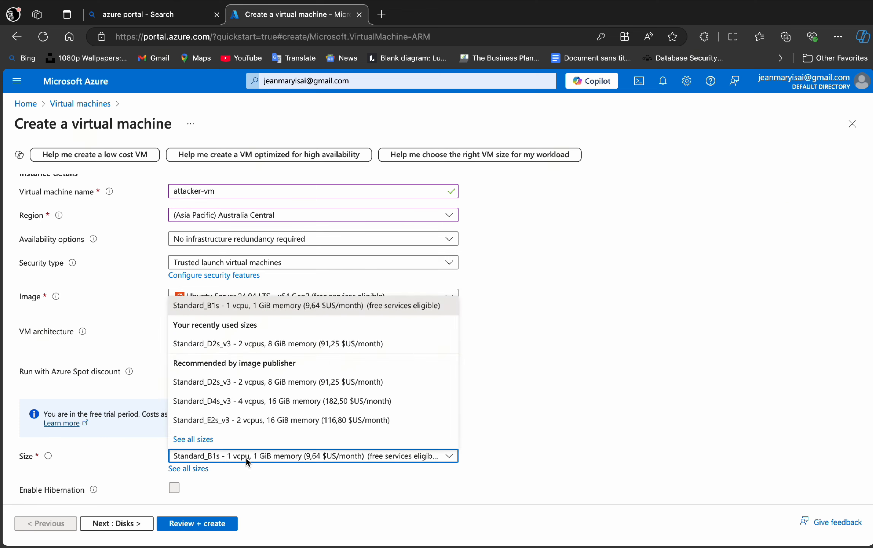
left_click(261, 344)
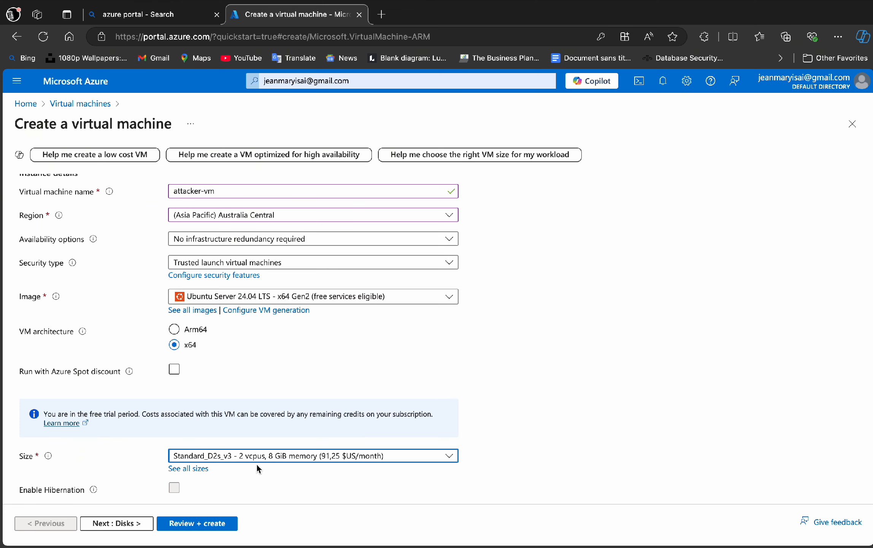
Change the region to (Europe) North Europe.
scroll(287, 323, "up", 2)
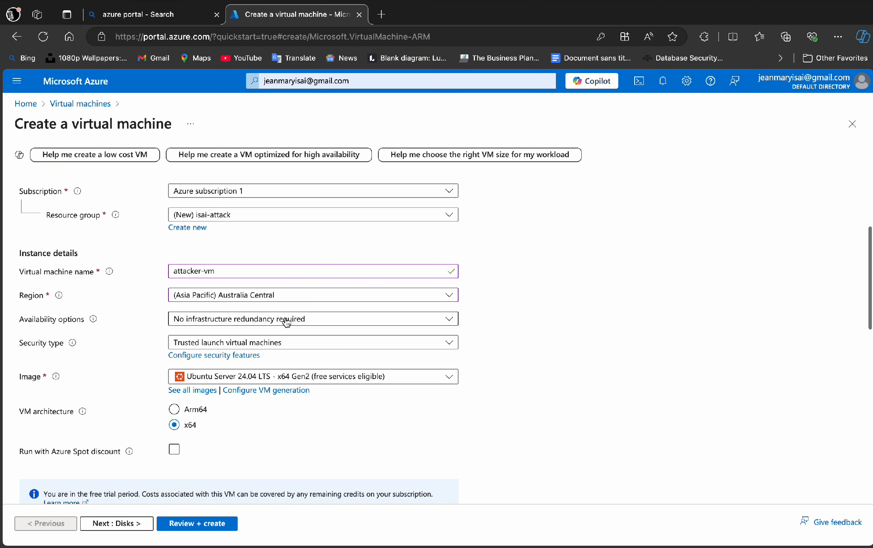
left_click(289, 295)
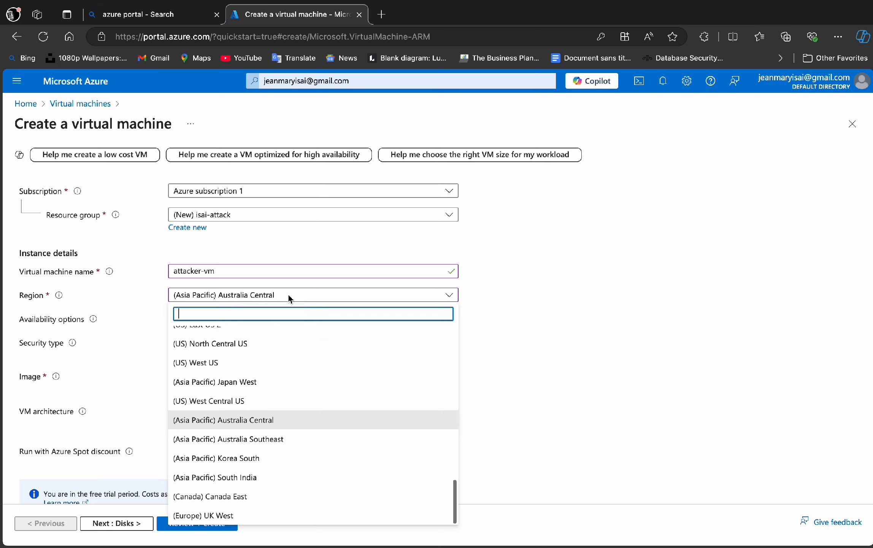
scroll(256, 421, "up", 10)
scroll(255, 422, "up", 4)
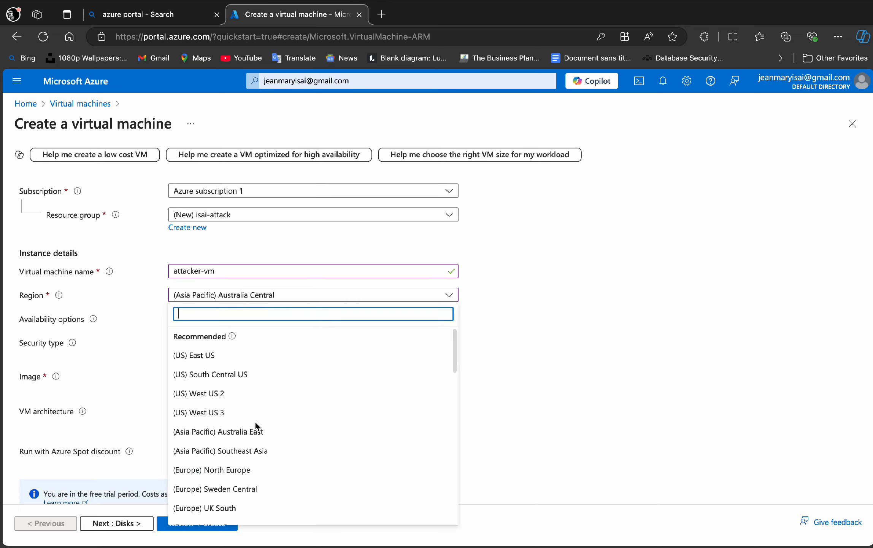
scroll(252, 428, "down", 4)
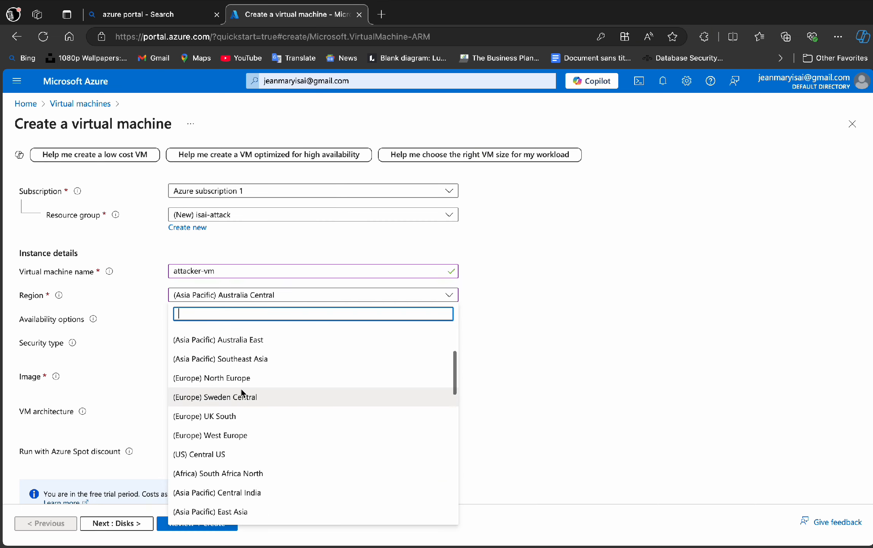
left_click(252, 367)
scroll(311, 403, "down", 3)
scroll(312, 403, "up", 3)
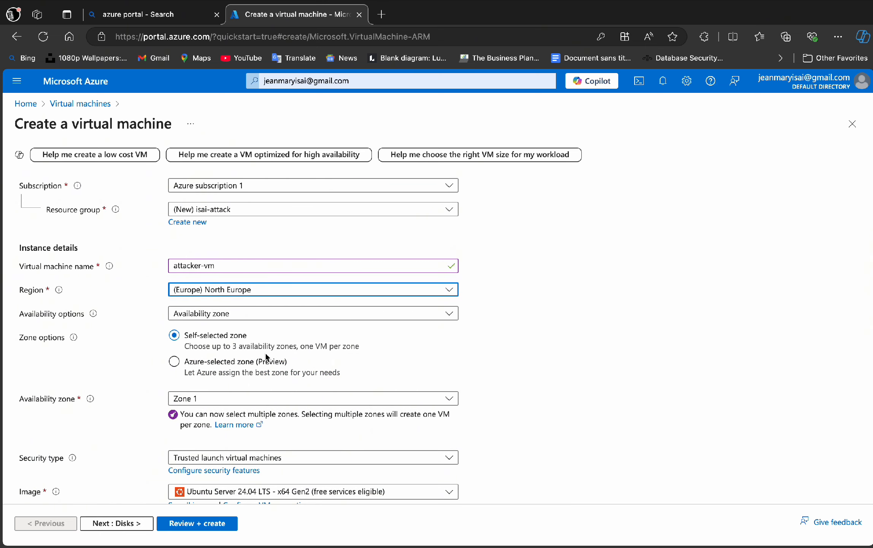
left_click(283, 492)
Choose the Windows 10 Pro 22H2 image, fill in admin credentials, and confirm Windows licensing.
left_click(274, 451)
scroll(315, 438, "down", 8)
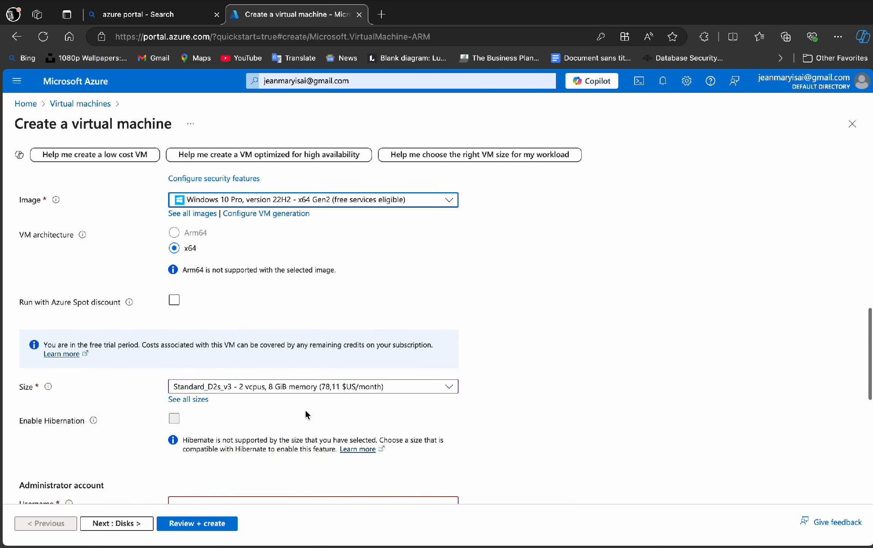
scroll(306, 414, "down", 3)
left_click(260, 399)
left_click(246, 436)
scroll(285, 423, "down", 1)
left_click(284, 418)
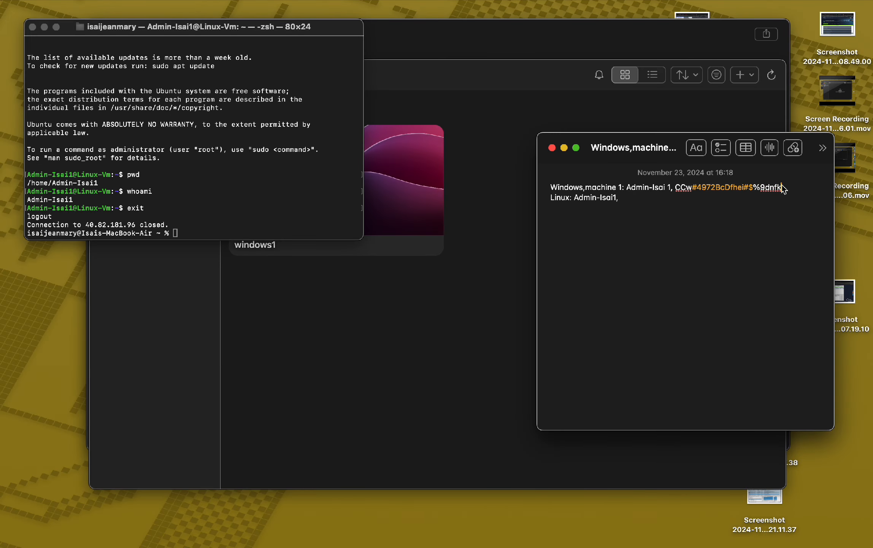
right_click(694, 189)
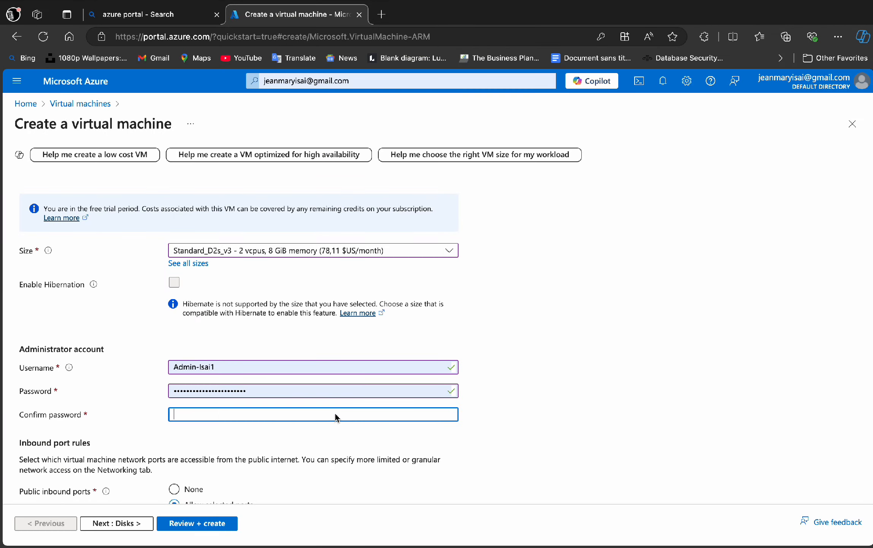
key("super+v")
scroll(336, 426, "down", 5)
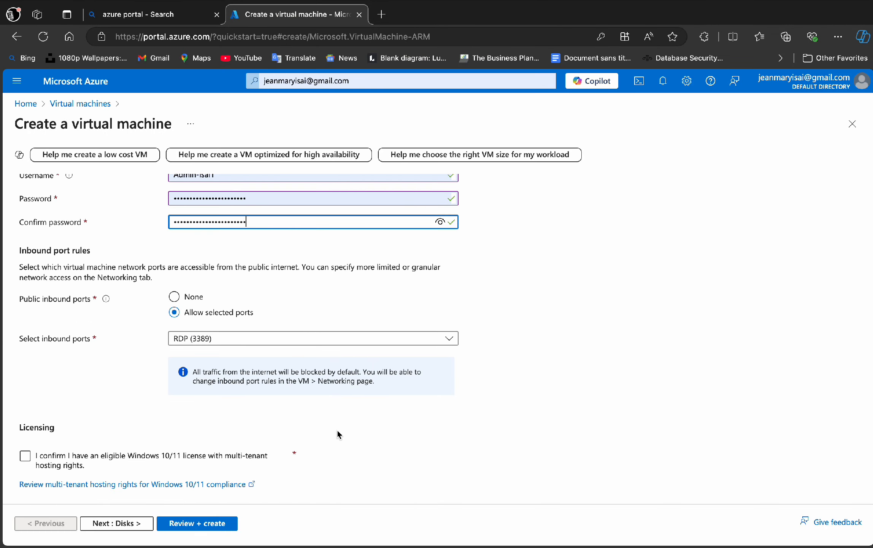
left_click(25, 455)
Keep the new attacker-vm-vnet network, then review and create the VM.
double_click(126, 523)
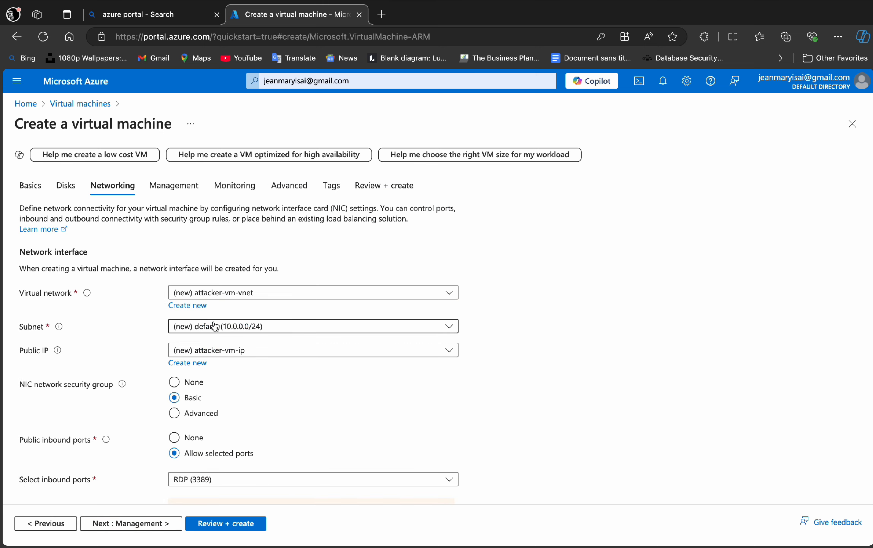
left_click(187, 305)
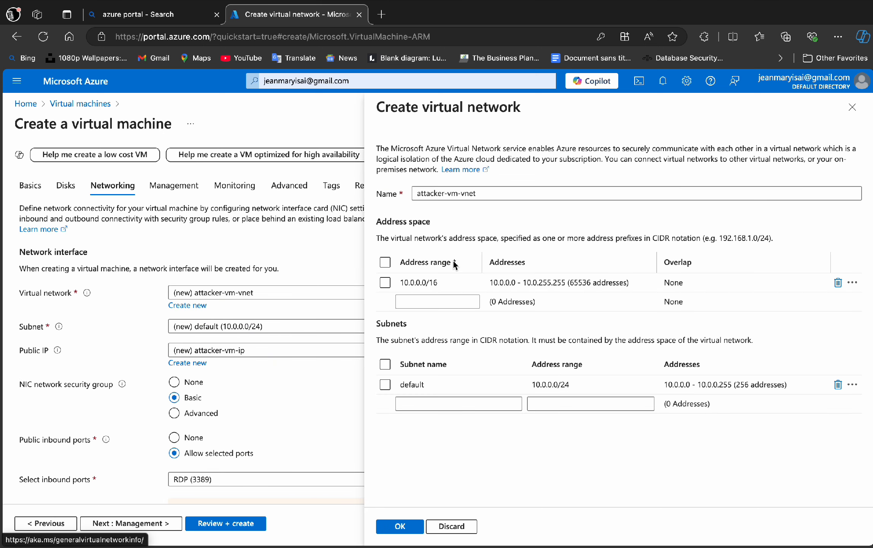
left_click(306, 294)
left_click(852, 108)
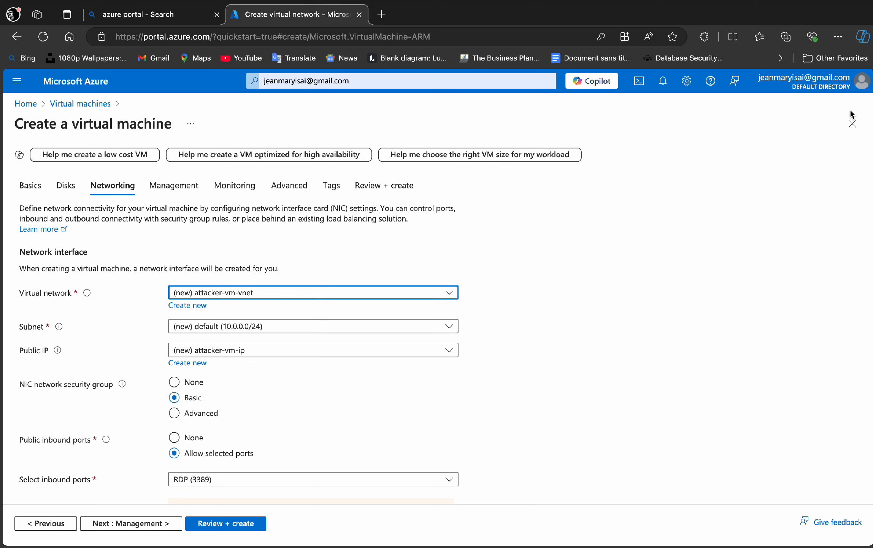
left_click(288, 293)
left_click(264, 335)
left_click(210, 292)
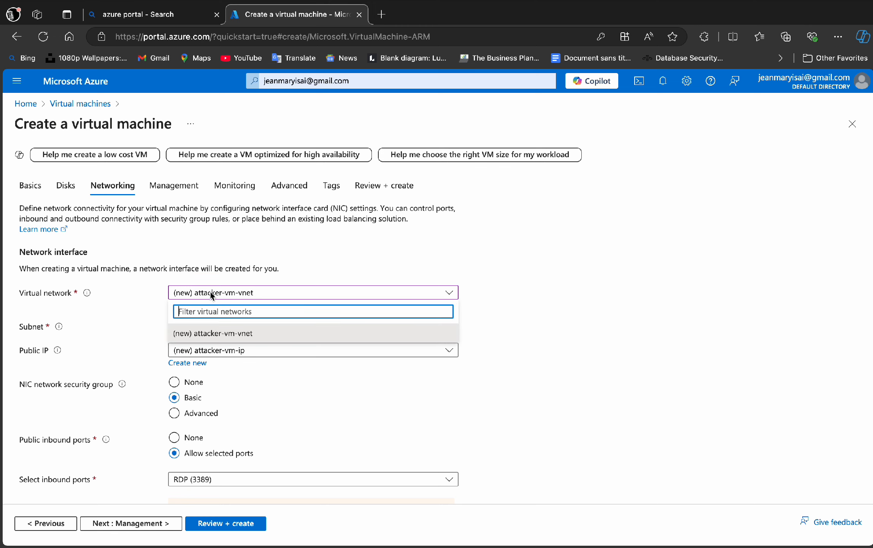
scroll(555, 320, "down", 6)
left_click(227, 524)
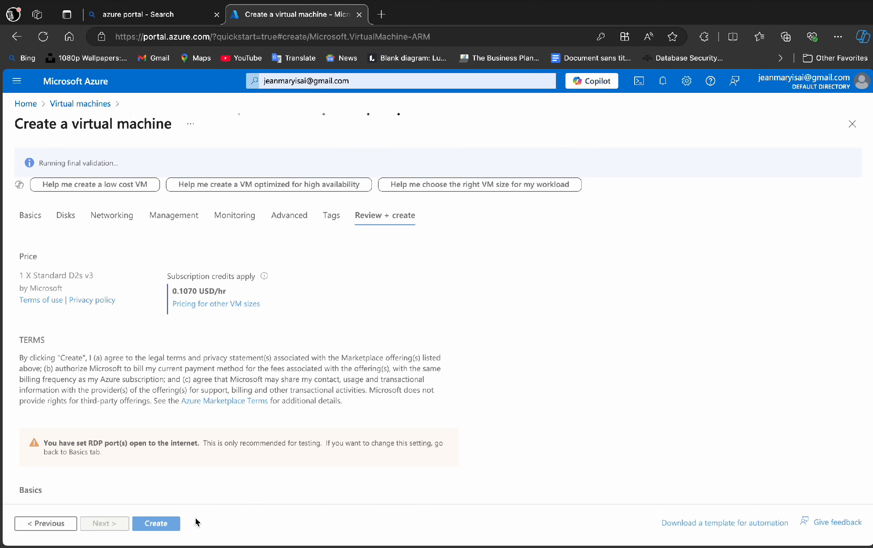
left_click(163, 525)
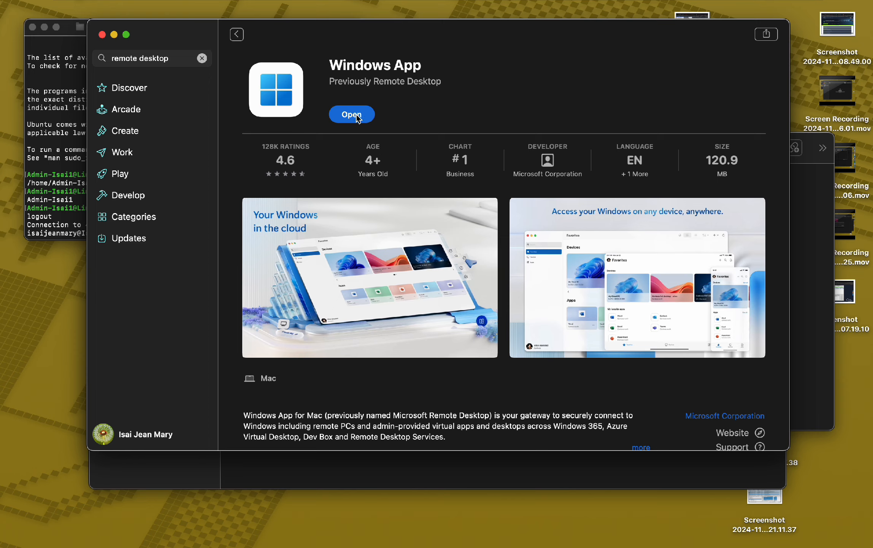
Edit the attack-windows PC and paste the admin username from the note into its credentials.
left_click(352, 114)
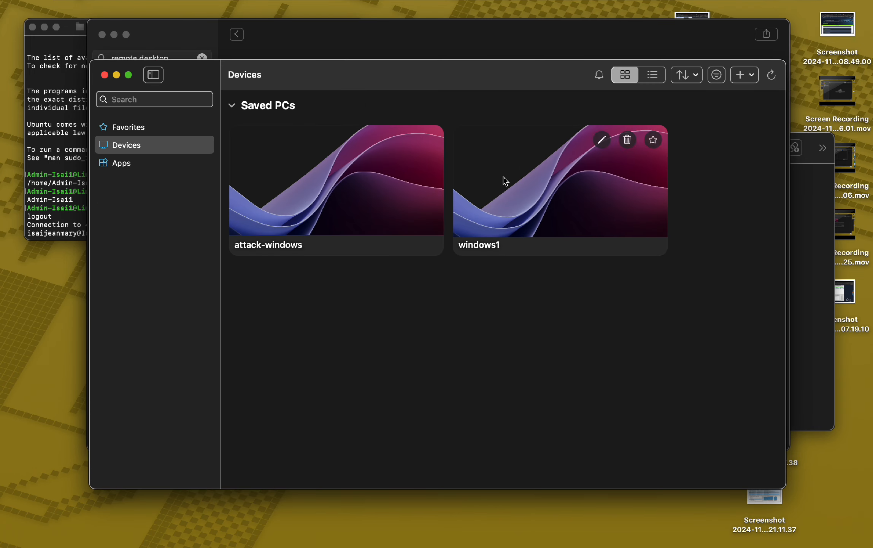
right_click(325, 182)
left_click(342, 203)
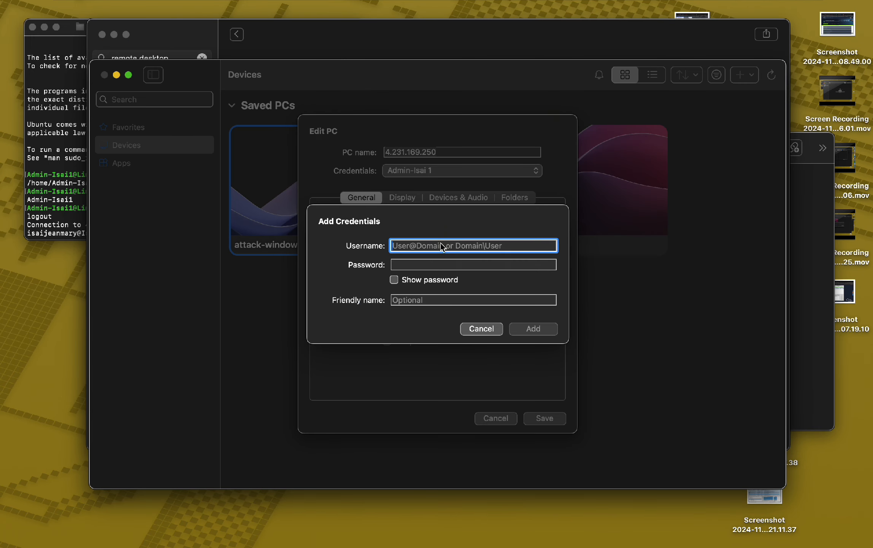
left_click(871, 546)
double_click(593, 197)
left_click_drag(619, 198, 575, 200)
key("cmd+c")
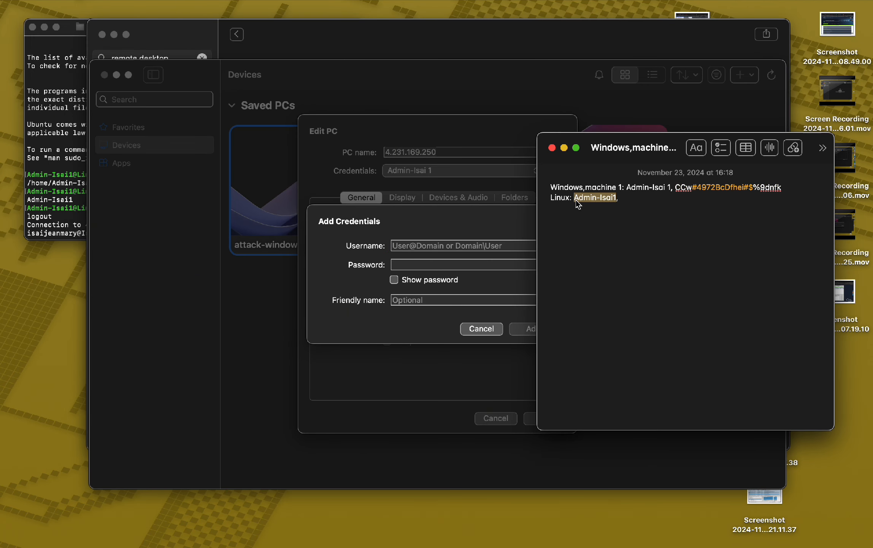
left_click(415, 246)
key("cmd+v")
Copy the admin password from the note into the credentials and save them.
left_click(780, 189)
left_click_drag(780, 189, 605, 192)
key("cmd+c")
left_click(433, 265)
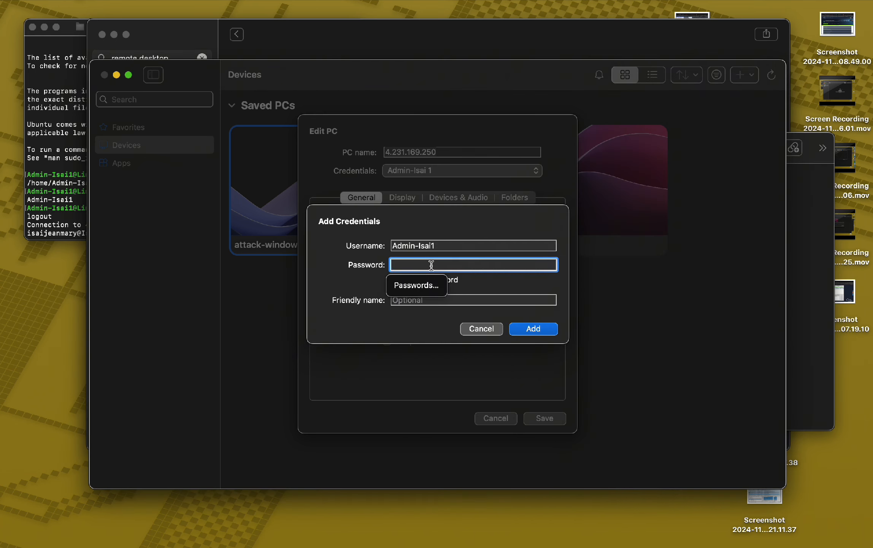
key("cmd+v")
left_click(431, 299)
left_click(534, 328)
Save the PC settings, connect to attack-windows, and accept the certificate.
left_click(545, 417)
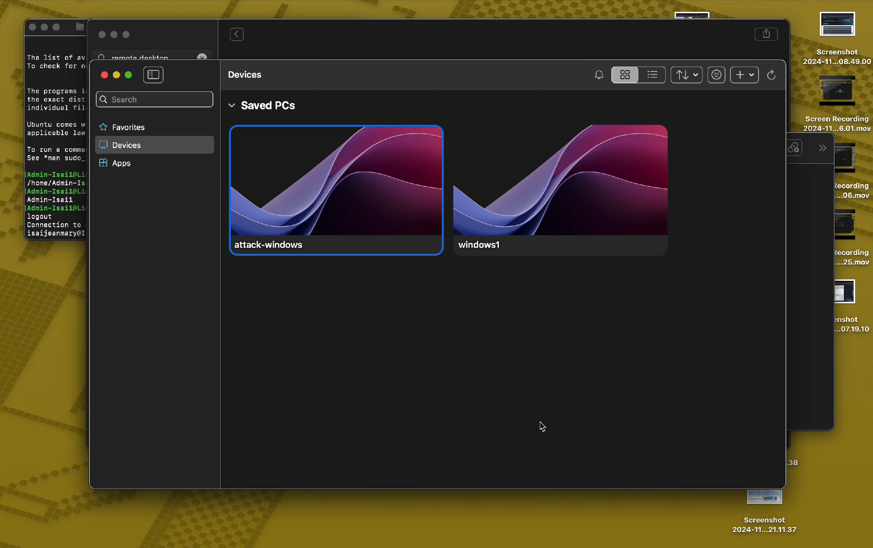
right_click(371, 203)
left_click(395, 206)
left_click(577, 369)
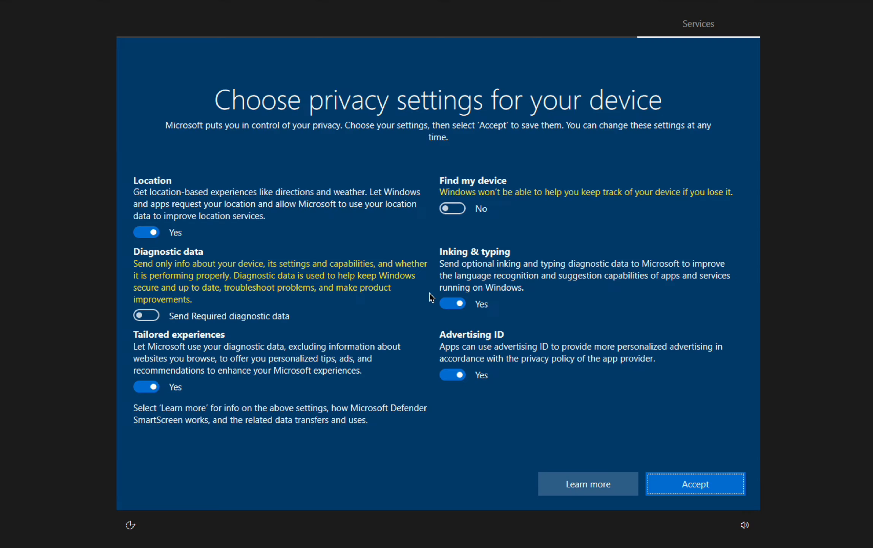
Turn off Inking & typing and Advertising ID, accept the privacy settings, and dismiss network discovery.
left_click(453, 291)
left_click(452, 374)
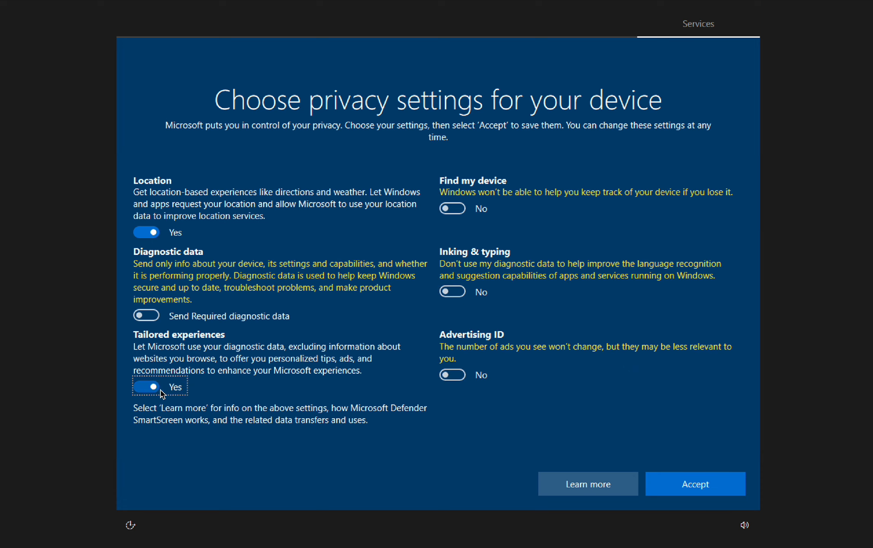
left_click(690, 487)
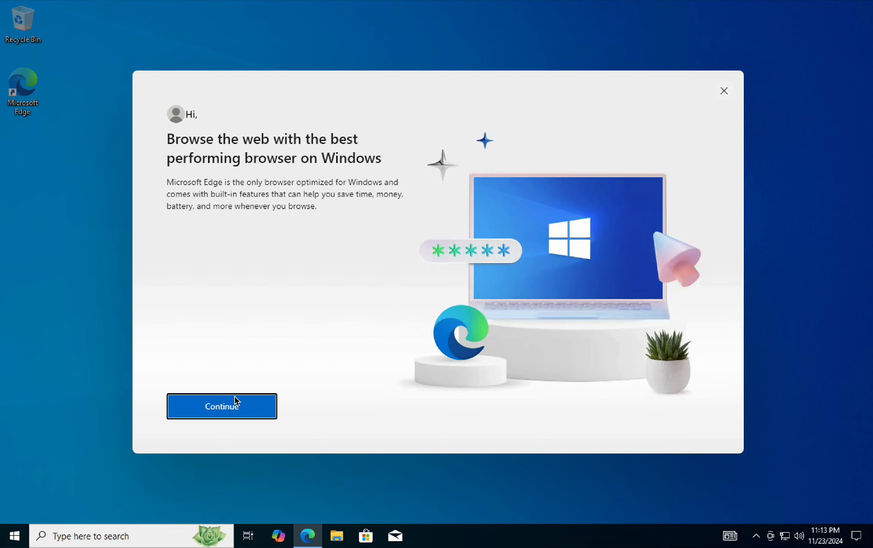
left_click(234, 404)
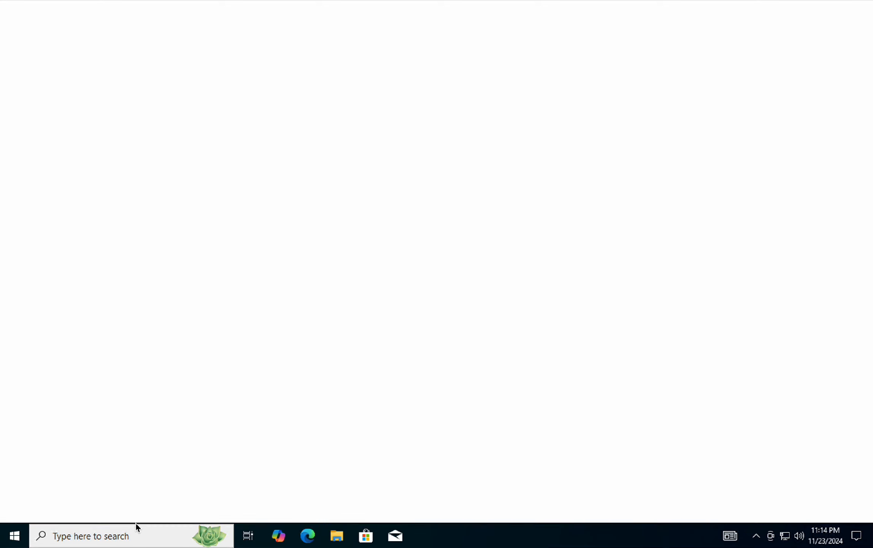
Skip the Edge welcome setup without importing any browser data, then close Edge.
left_click(194, 458)
left_click(107, 456)
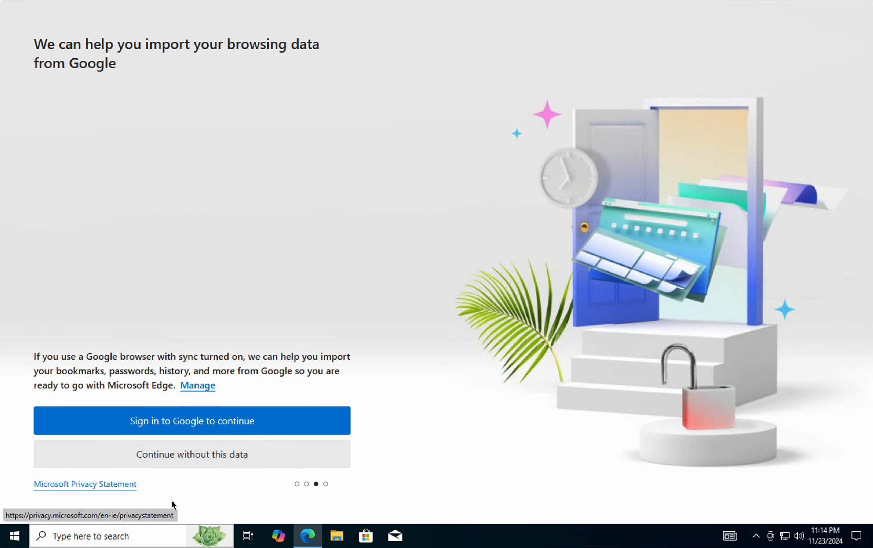
left_click(200, 455)
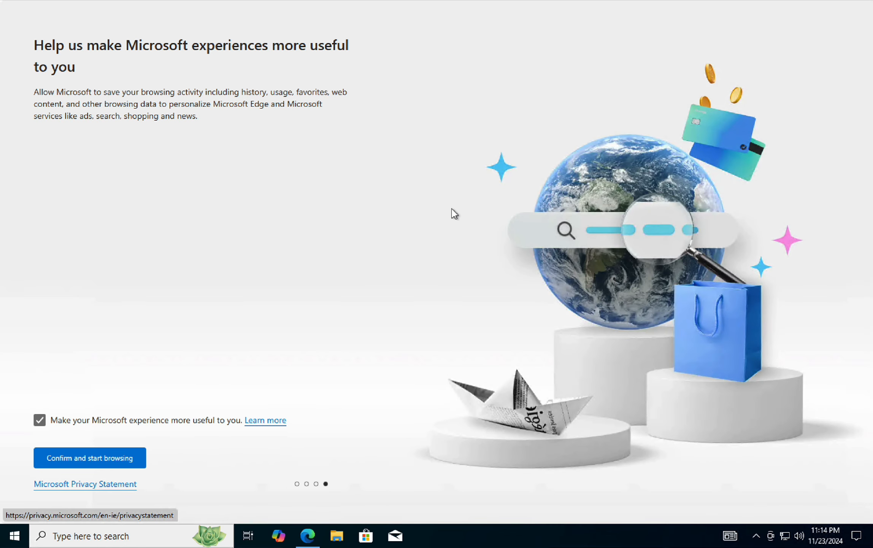
left_click(79, 461)
key("alt+F4")
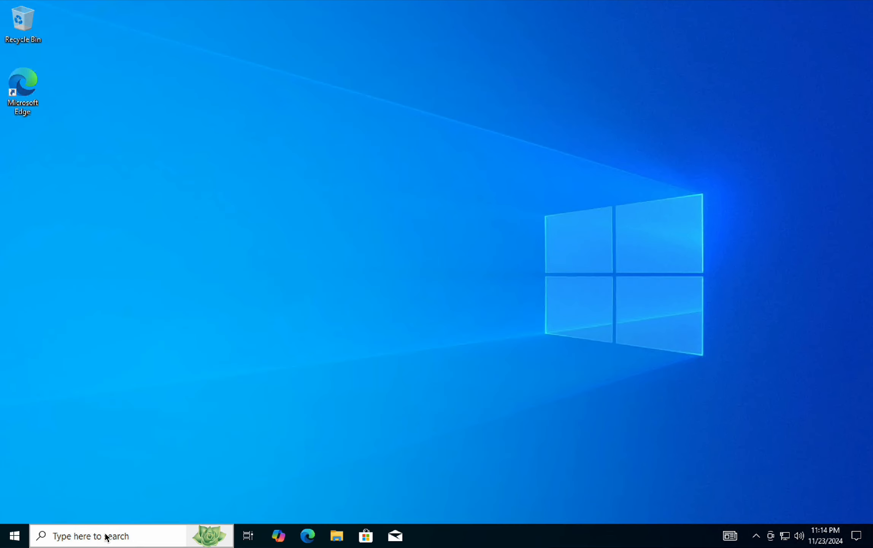
Launch Remote Desktop Connection and connect to the target VM at 4.206.221.234.
left_click(106, 534)
type("rd")
left_click(182, 217)
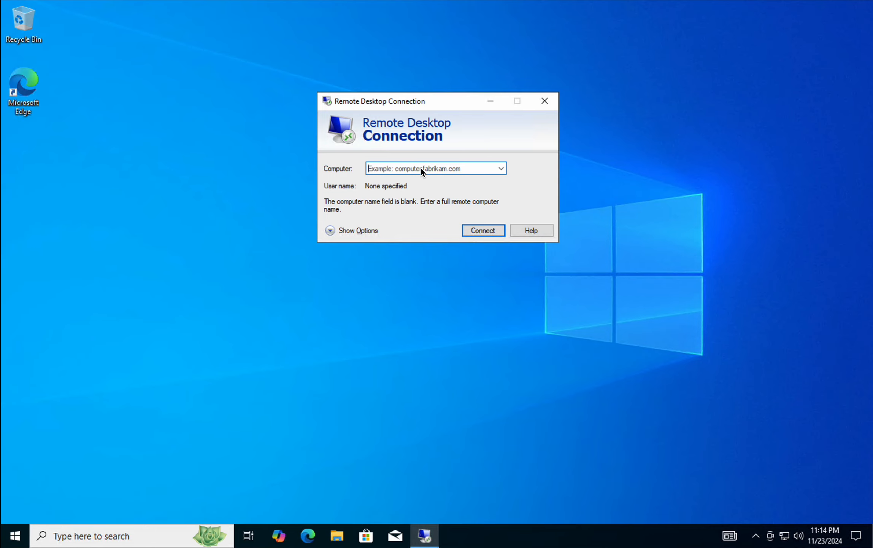
key("ctrl+v")
left_click(482, 230)
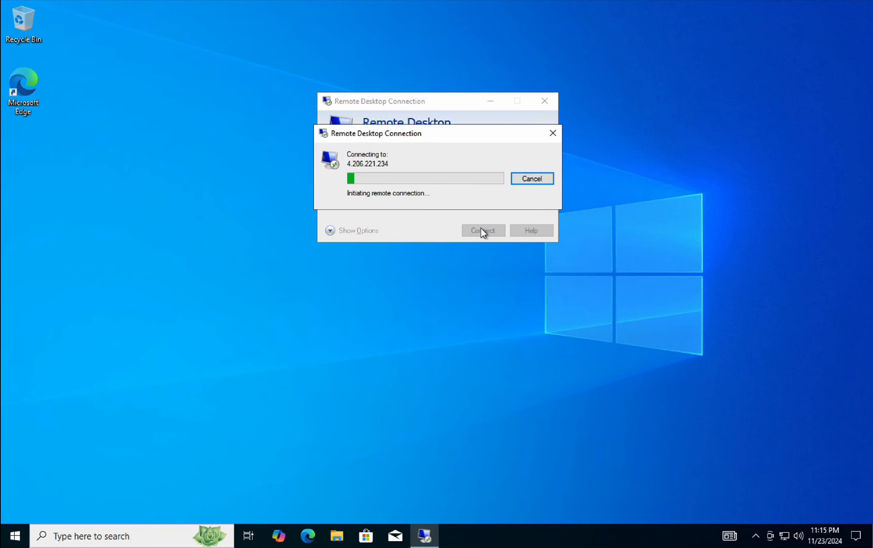
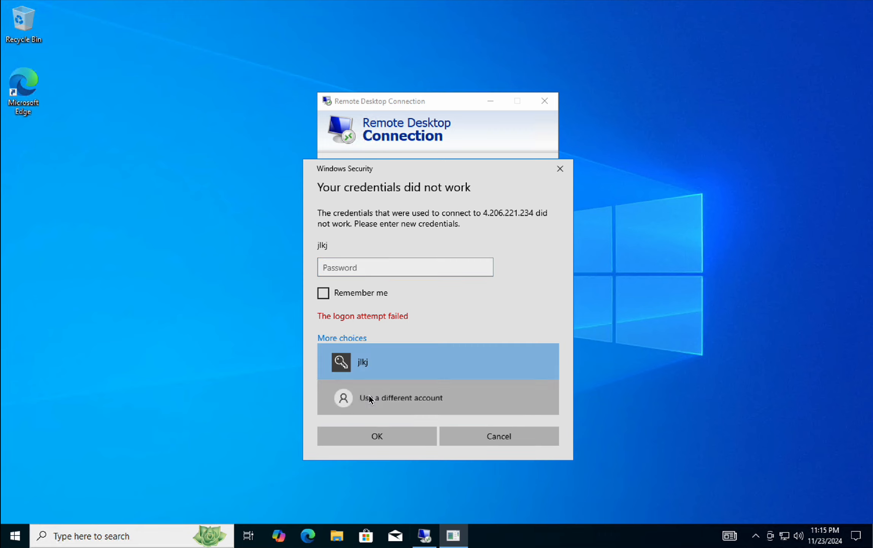
Abandon the failed remote login and close Remote Desktop Connection.
left_click(369, 395)
key("Escape")
left_click(544, 101)
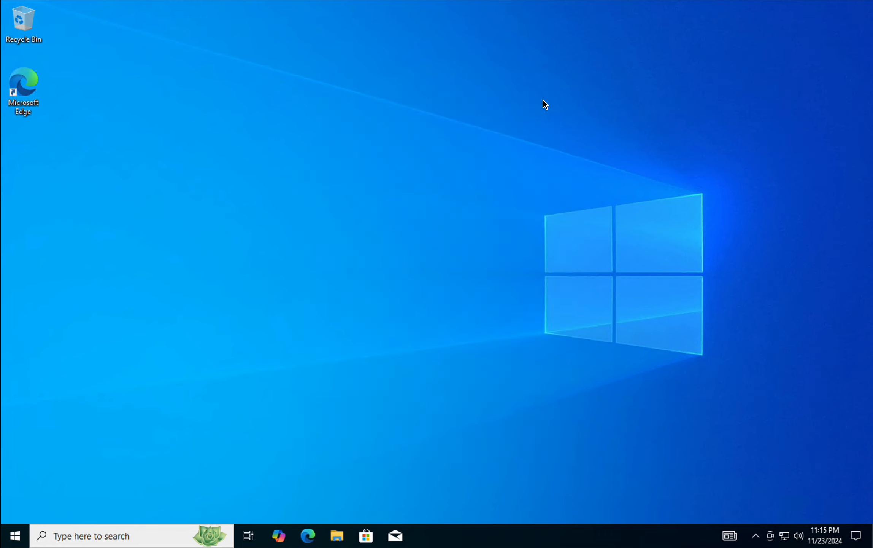
Search the web for SSMS and download the SSMS 20.2 installer from Microsoft's page.
left_click(336, 535)
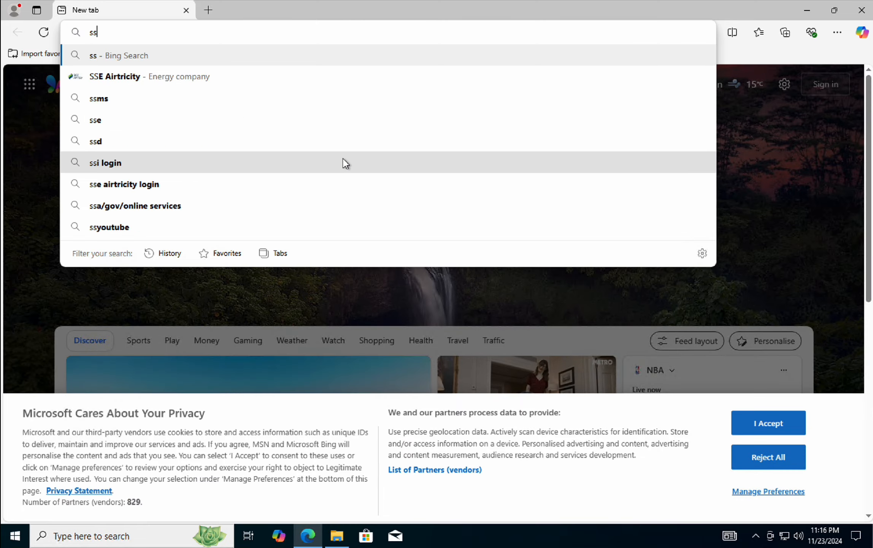
type("ms")
key("Return")
scroll(230, 284, "down", 3)
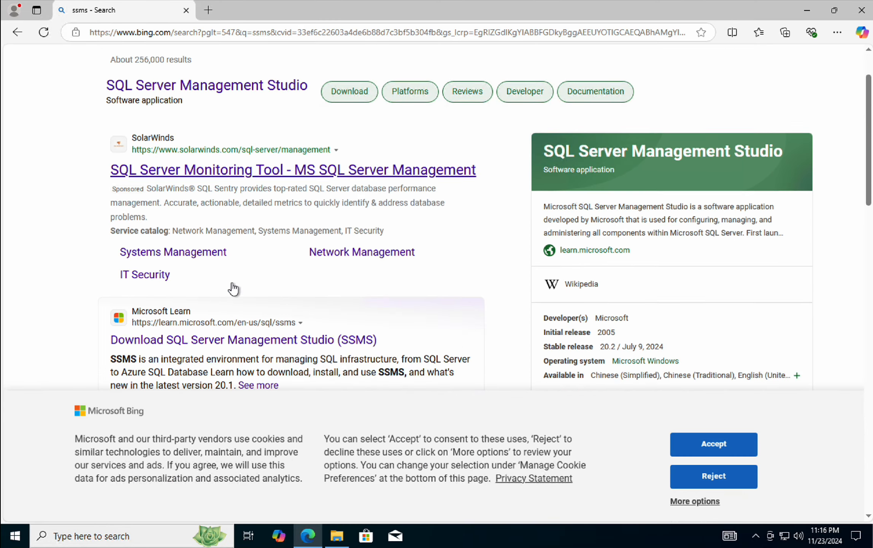
left_click(245, 273)
scroll(444, 287, "down", 2)
scroll(447, 292, "down", 6)
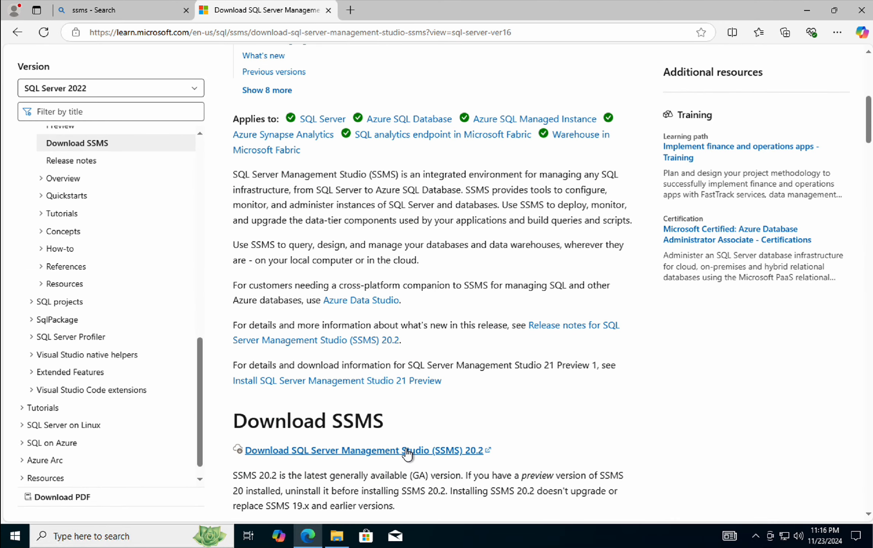
left_click(334, 395)
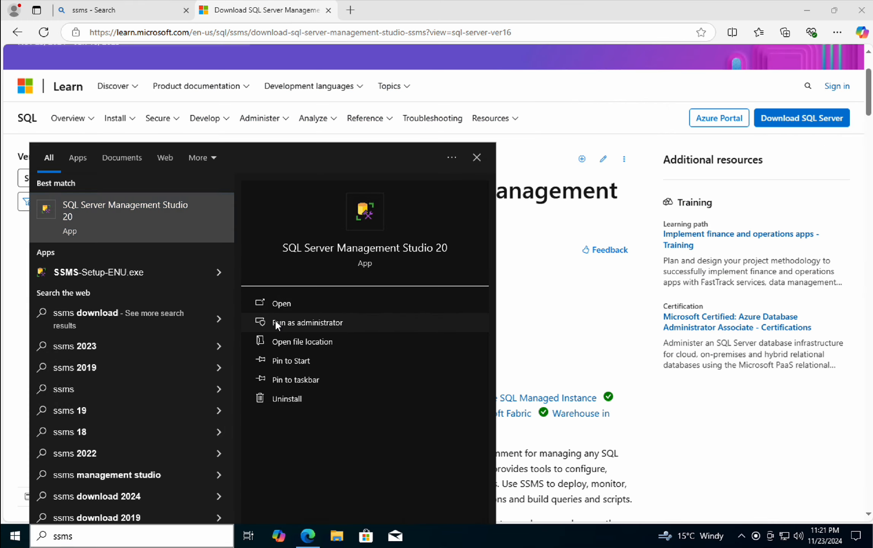
Run SQL Server Management Studio as administrator and paste 4.206.221.234 as the server name.
left_click(281, 323)
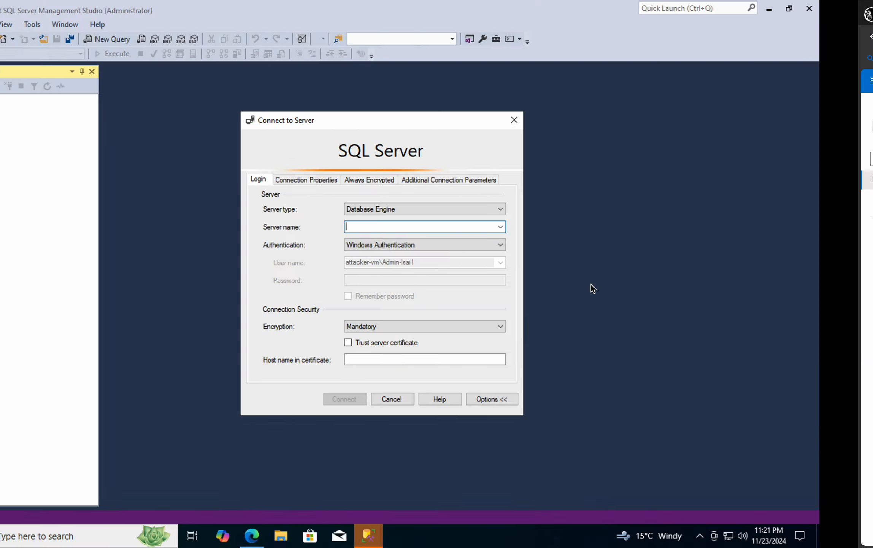
type("4.206.221.234")
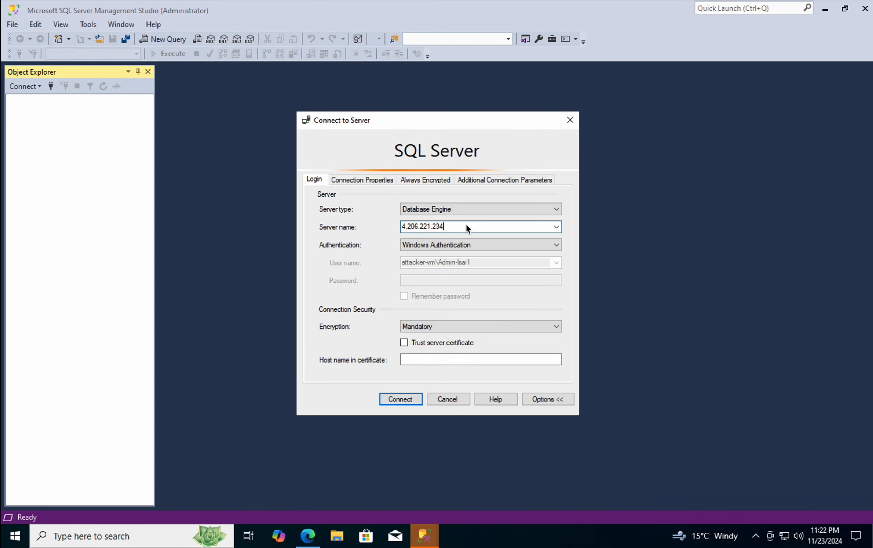
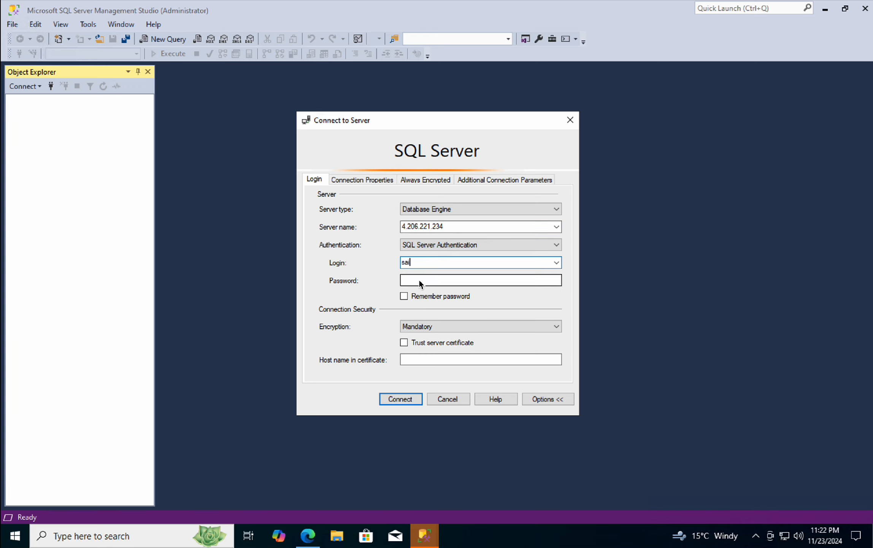
Log in to 4.206.221.234 as sa, retrying with a new password after the login failure.
left_click(425, 281)
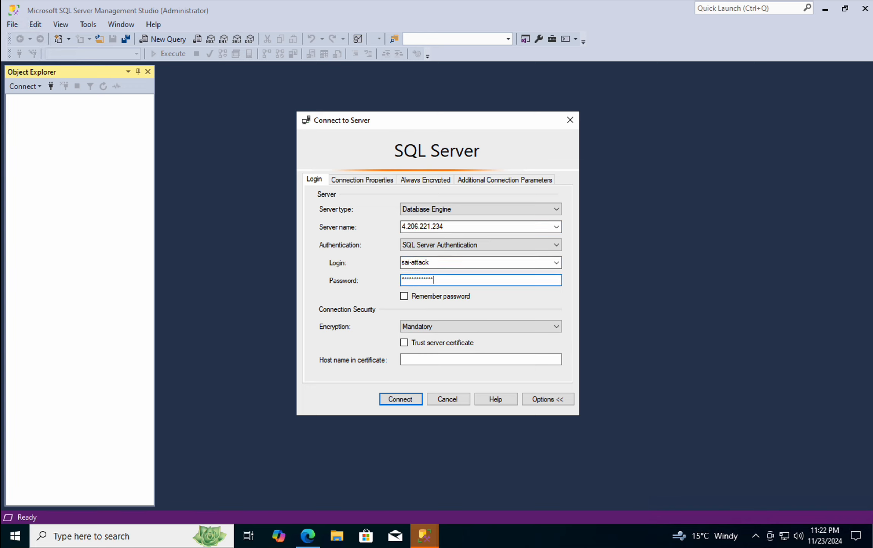
left_click(400, 399)
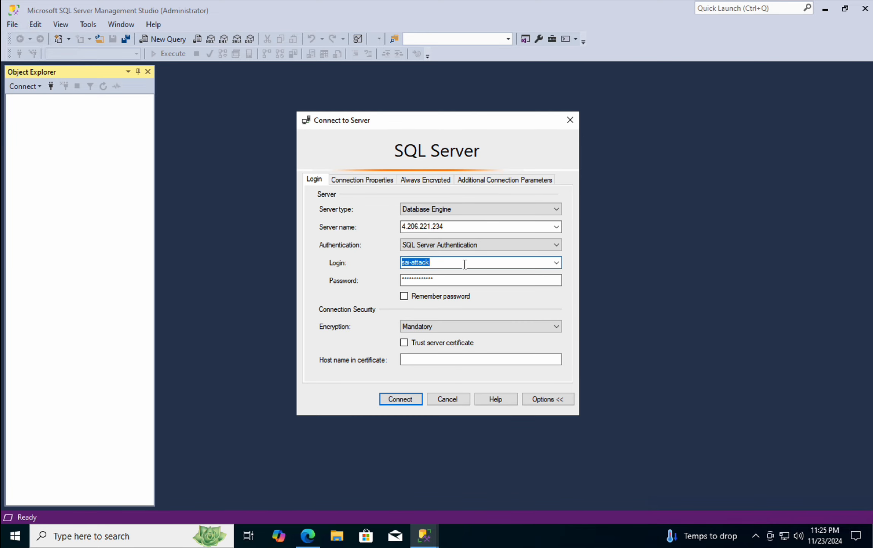
type("sa")
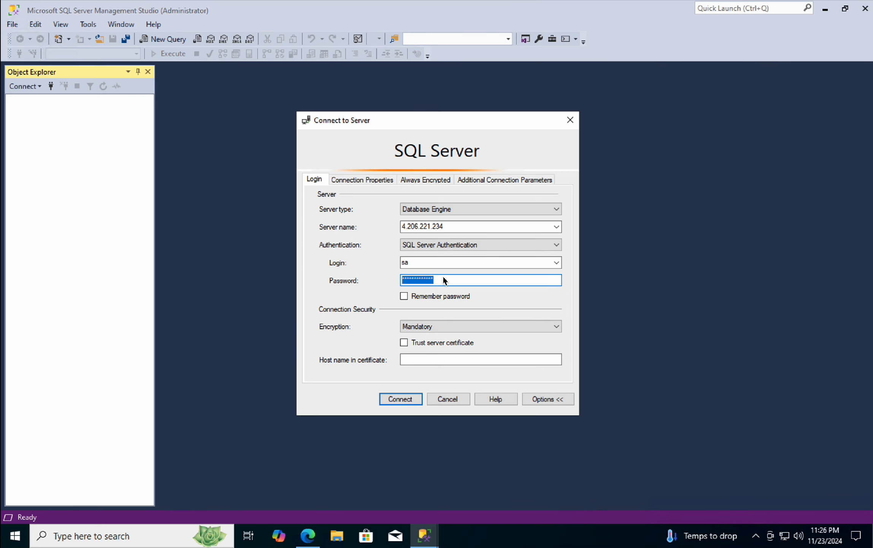
key("ctrl+v")
left_click(400, 399)
left_click(571, 304)
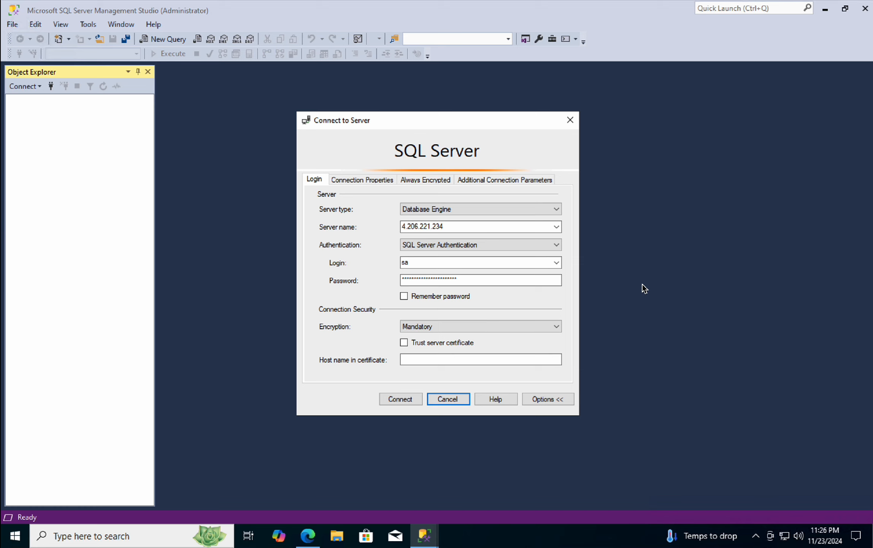
left_click(399, 399)
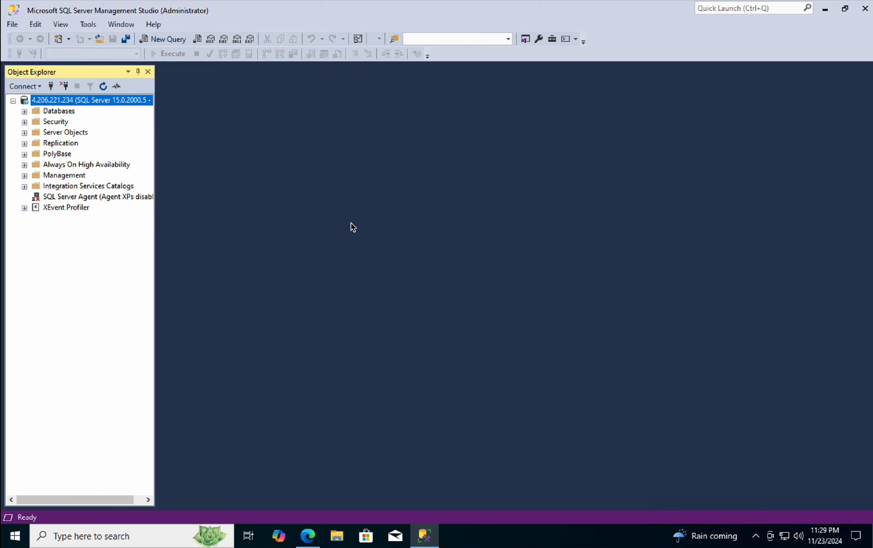
Disconnect from the SQL server in Object Explorer and launch Windows PowerShell.
left_click(64, 86)
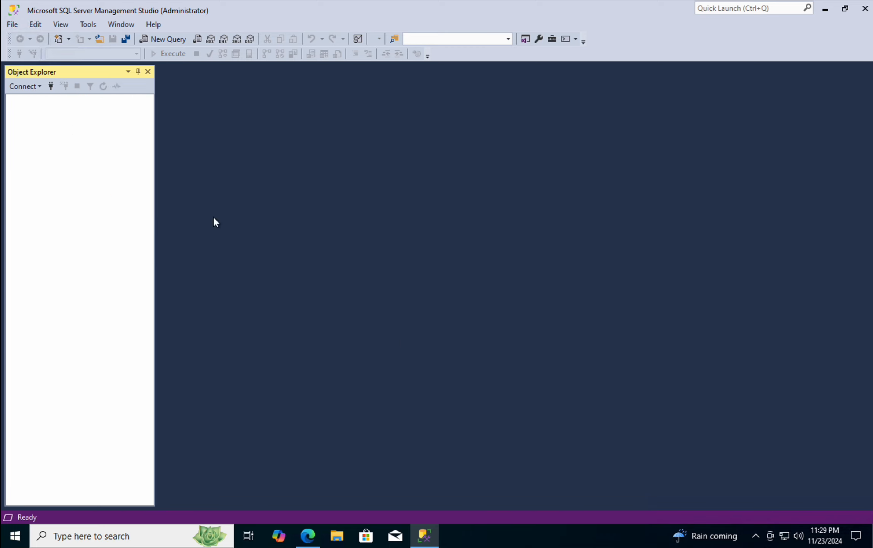
left_click(148, 537)
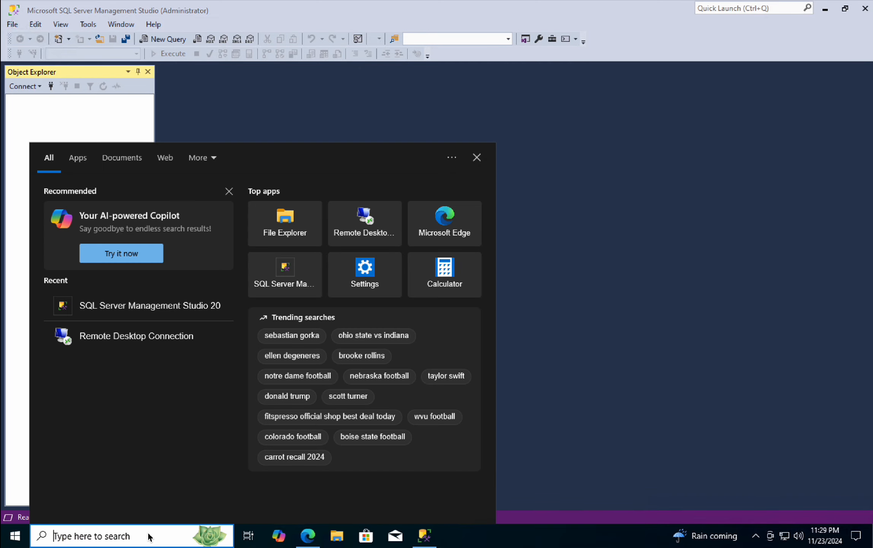
type("po")
left_click(150, 215)
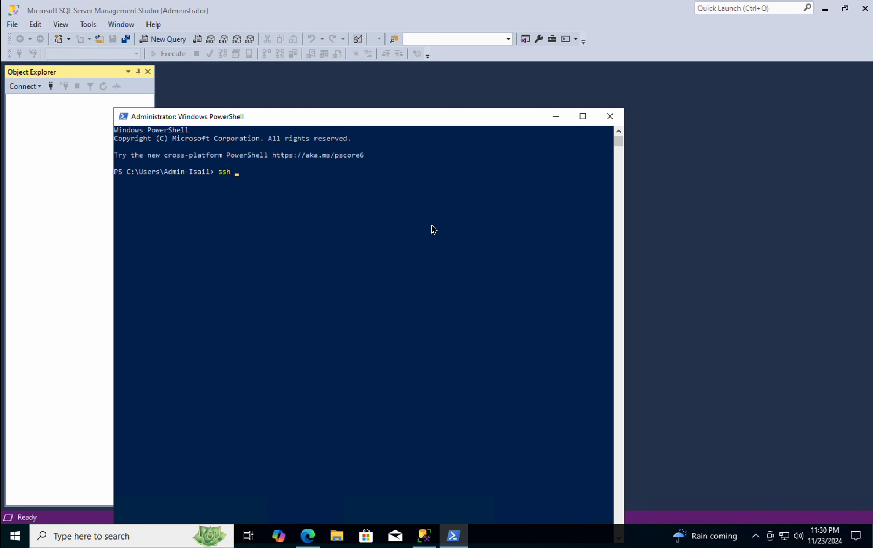
type("attacker@40.82.181.96")
key("Return")
type("yes")
key("Return")
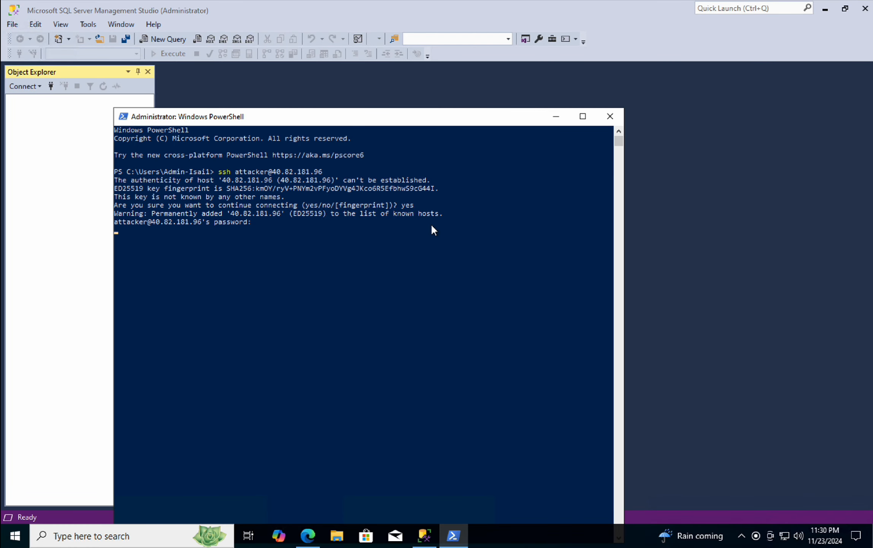
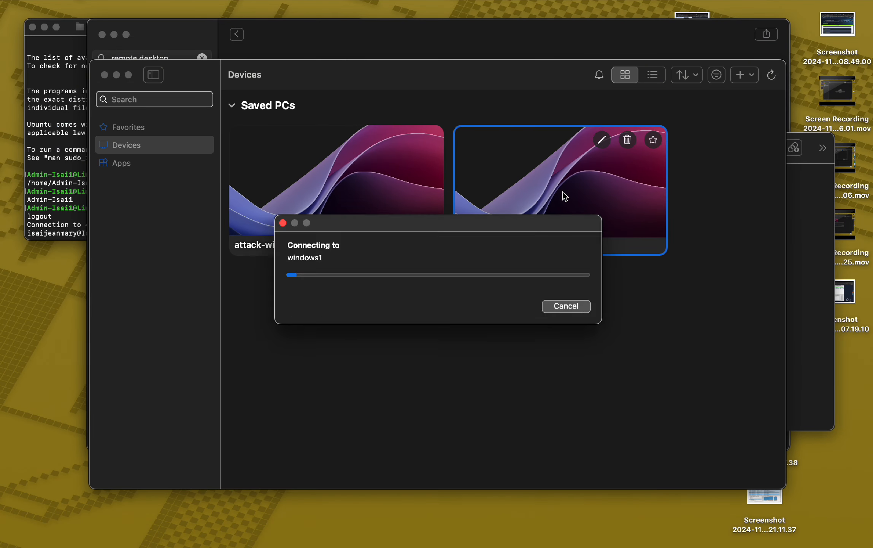
Connect to the windows1 remote PC and launch Event Viewer by searching 'ev' from Start.
left_click(576, 314)
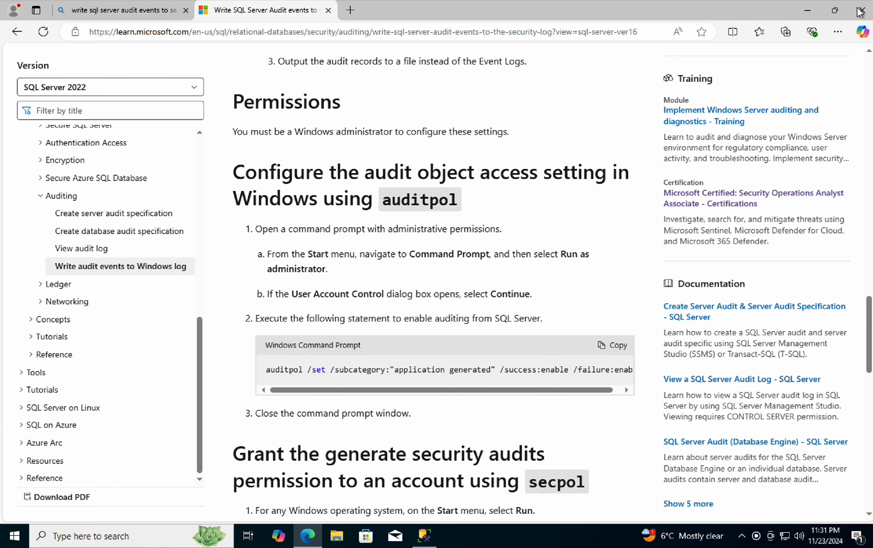
left_click(861, 11)
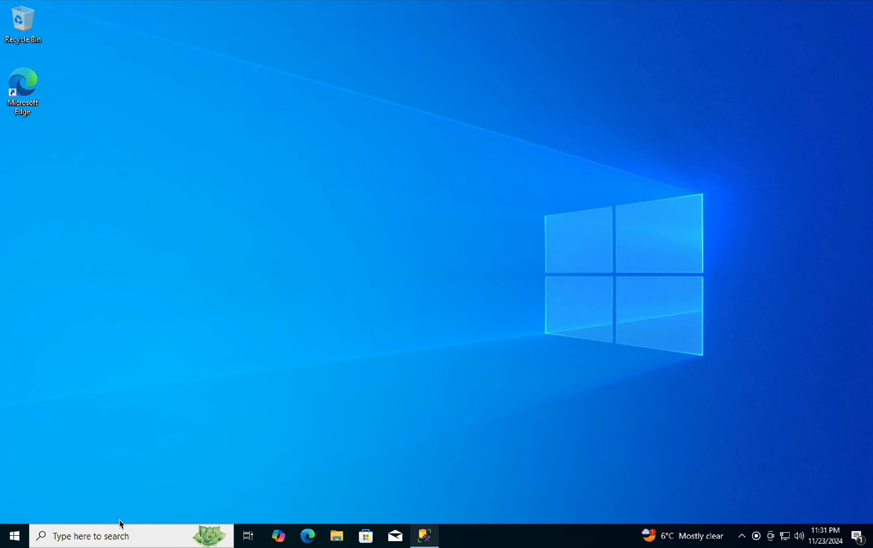
left_click(101, 535)
type("ev")
key("Return")
Maximize Event Viewer, open the Windows Logs Security log and inspect the 4672 and 4624 events.
left_click(658, 200)
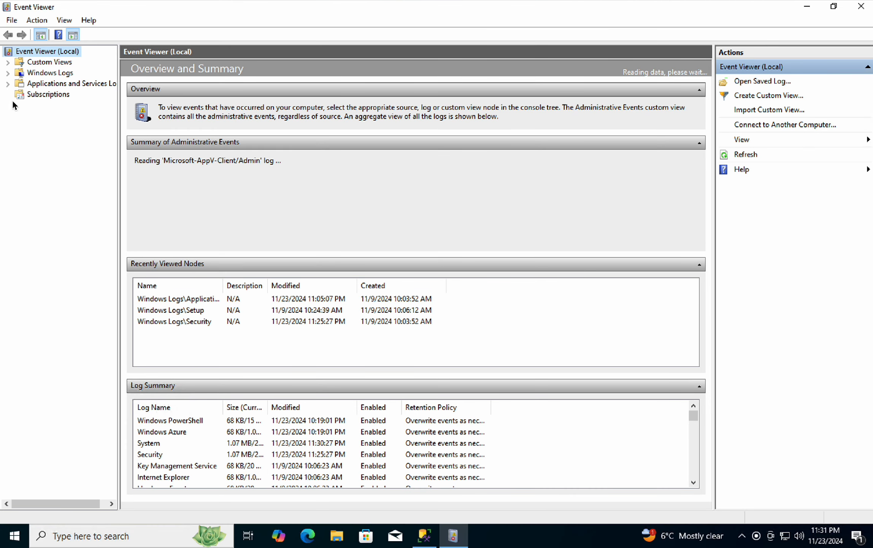
left_click(8, 72)
left_click(50, 94)
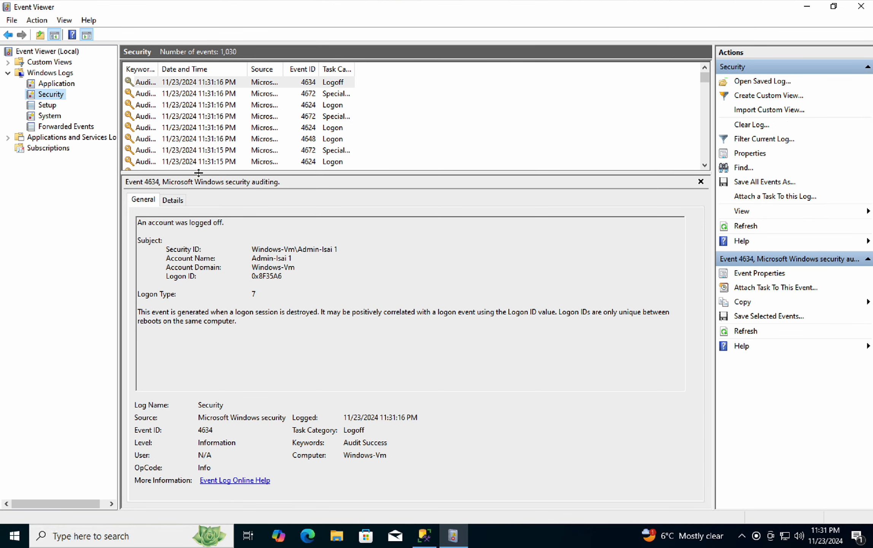
left_click(175, 95)
left_click(168, 107)
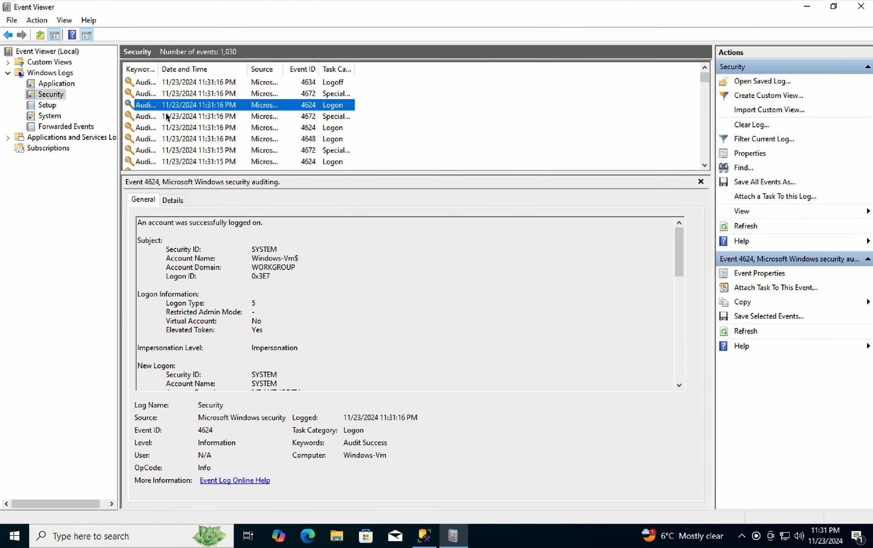
scroll(229, 312, "down", 3)
scroll(229, 312, "up", 3)
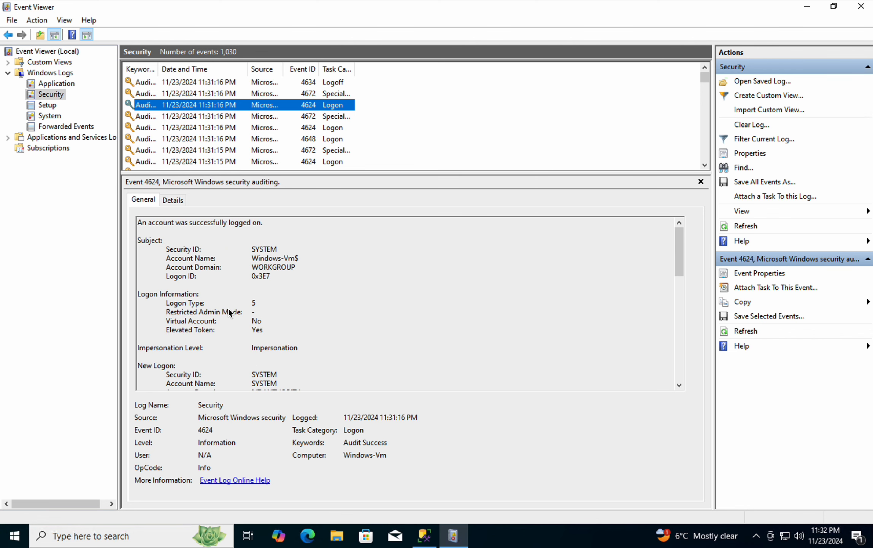
left_click(221, 117)
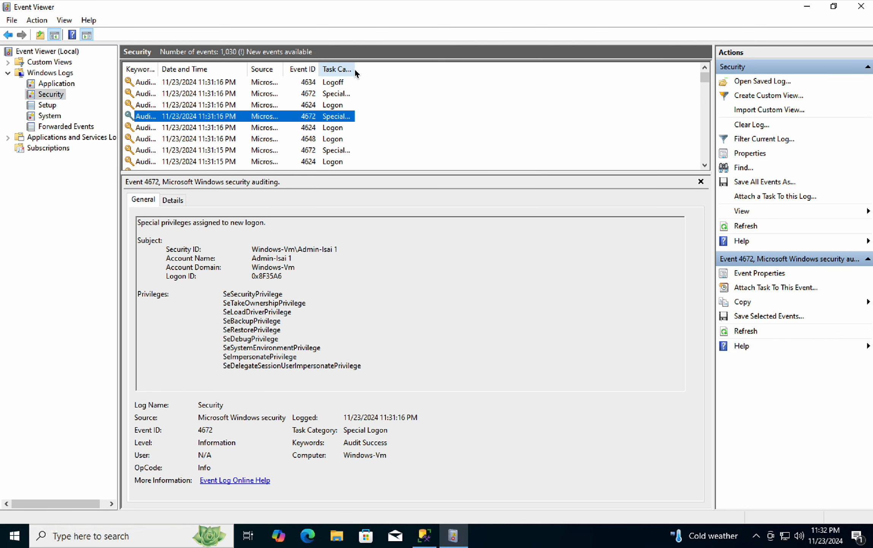
Widen the Task Category column and examine 4624 and 4648 events' account names.
double_click(355, 68)
left_click(332, 131)
left_click(332, 140)
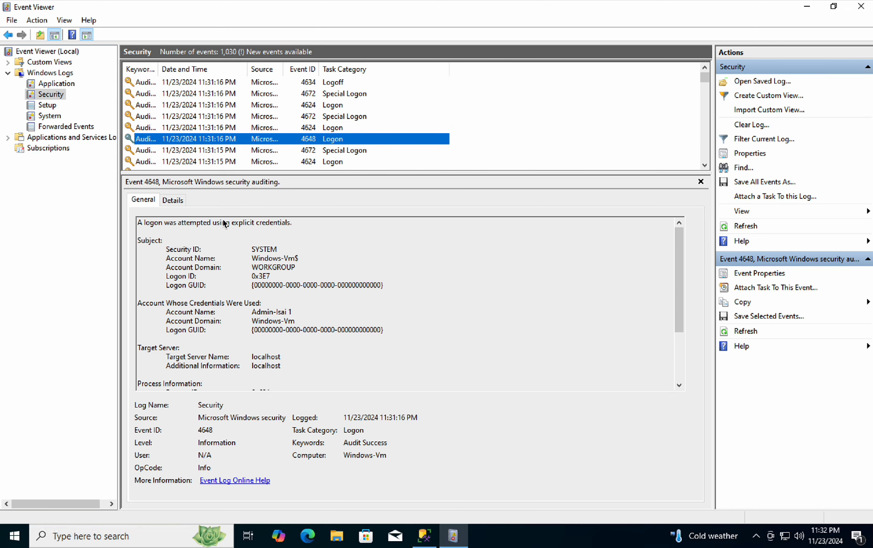
left_click_drag(252, 311, 298, 315)
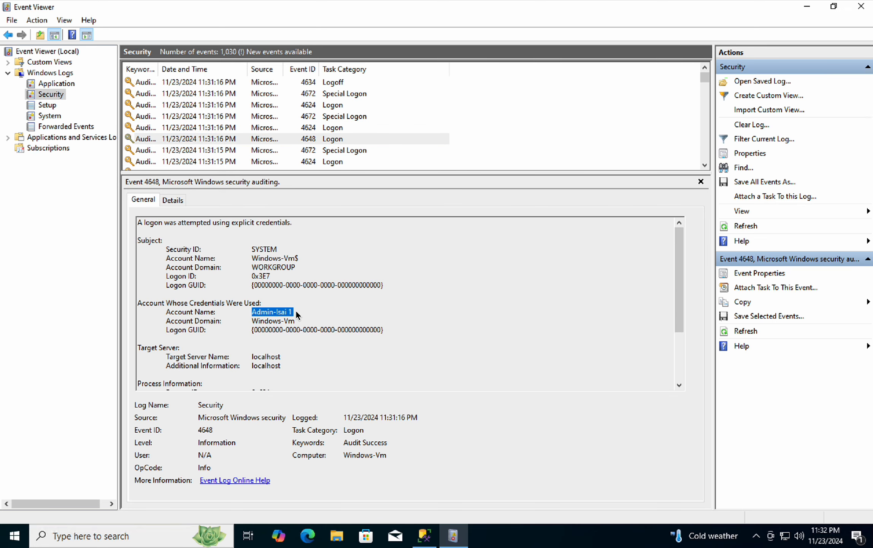
left_click(339, 129)
scroll(327, 136, "down", 2)
left_click(342, 95)
left_click(341, 85)
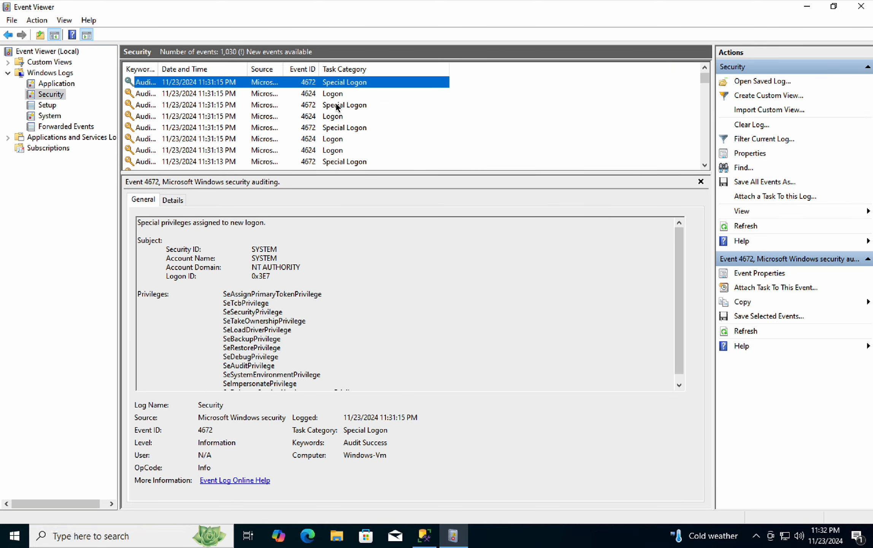
scroll(371, 90, "up", 2)
Compare the 4624 and 4648 logon events logged between 11:31:13 and 11:31:16 PM.
left_click(334, 139)
left_click(335, 128)
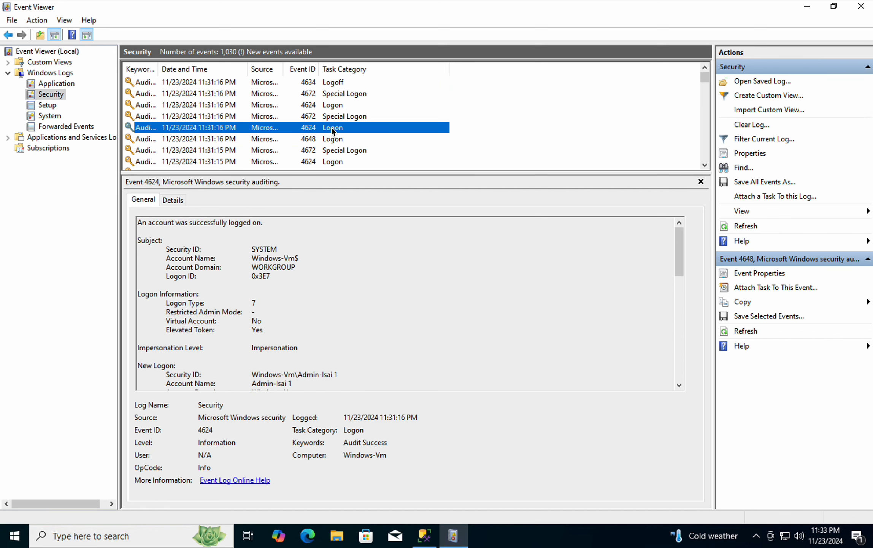
left_click(334, 105)
scroll(339, 130, "down", 1)
left_click(331, 150)
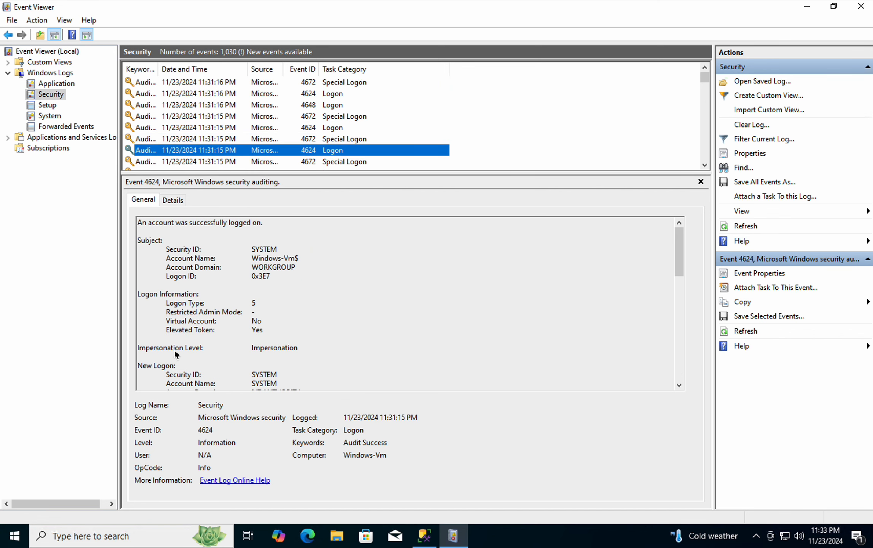
left_click(327, 128)
scroll(304, 126, "down", 1)
left_click(333, 142)
left_click(335, 151)
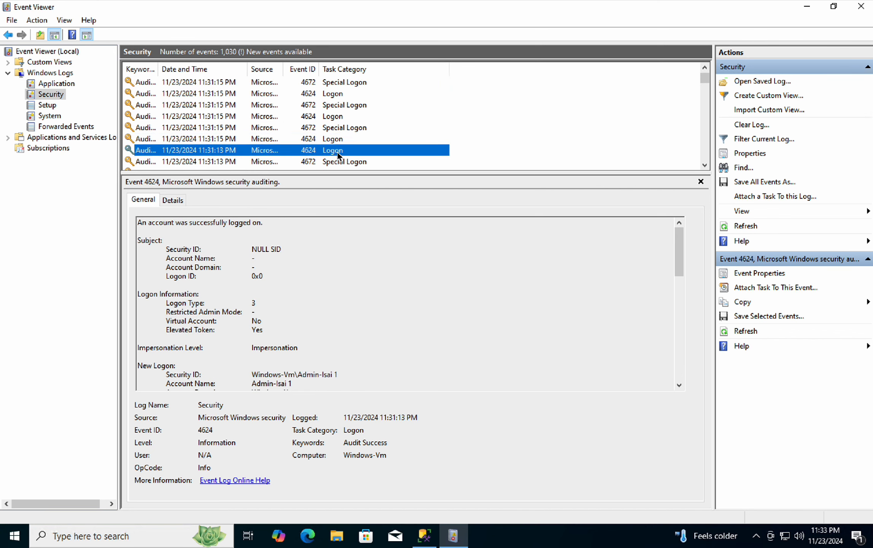
left_click(334, 139)
Find the 10:57:31 PM failed SQL login in the Application log, then close Event Viewer and disconnect.
left_click(53, 83)
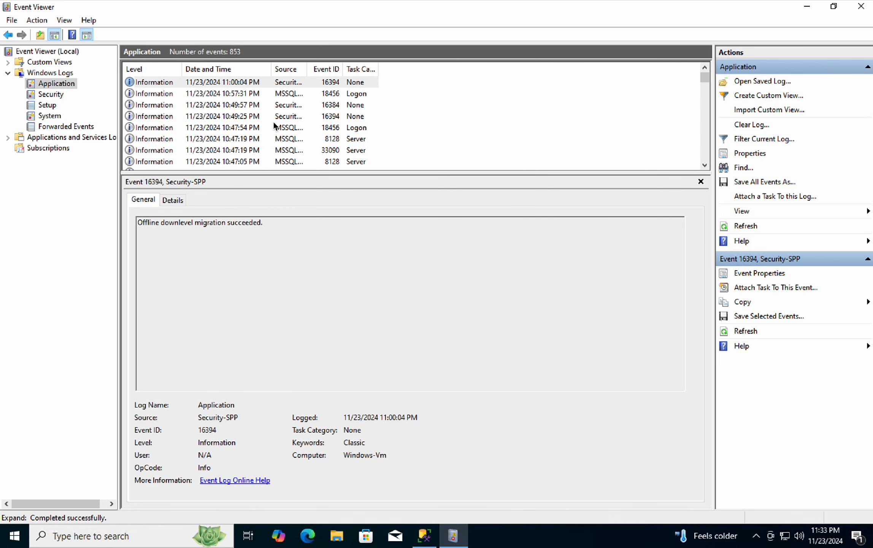
left_click(244, 84)
left_click(238, 92)
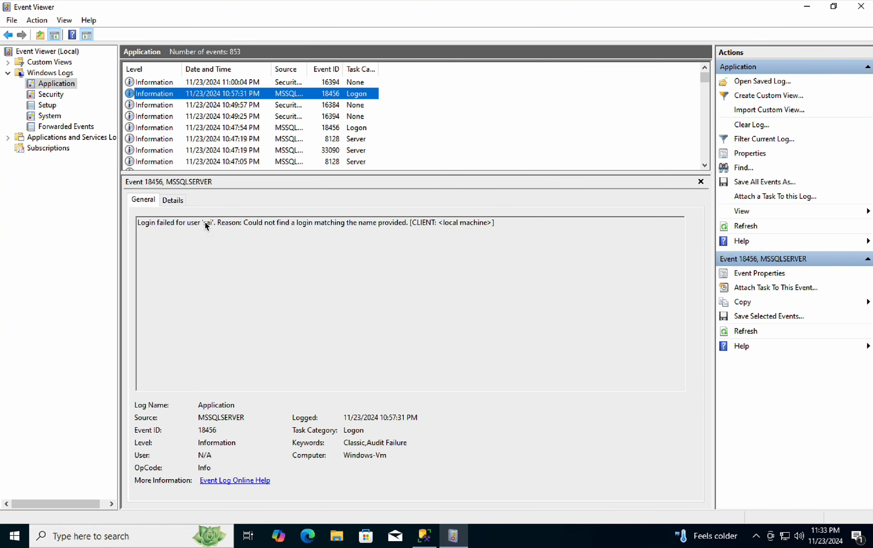
left_click(232, 104)
left_click(237, 90)
left_click(859, 7)
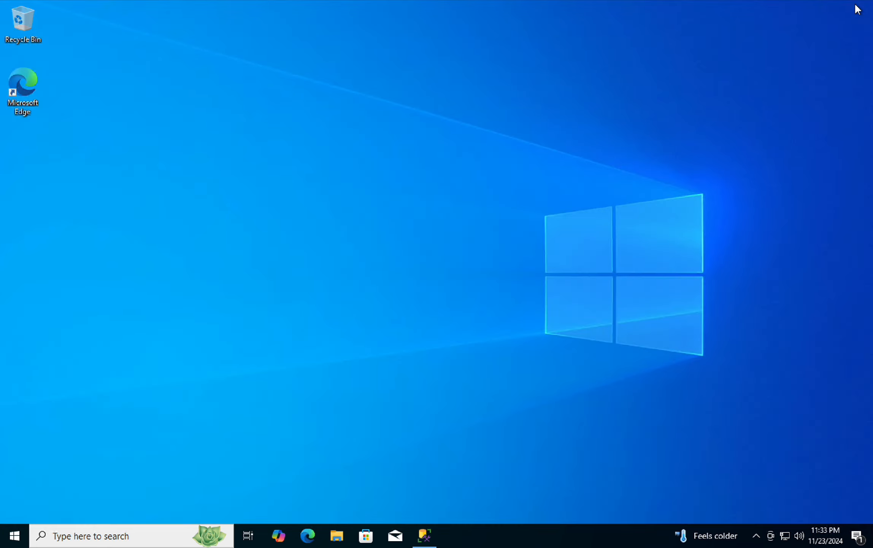
left_click(9, 9)
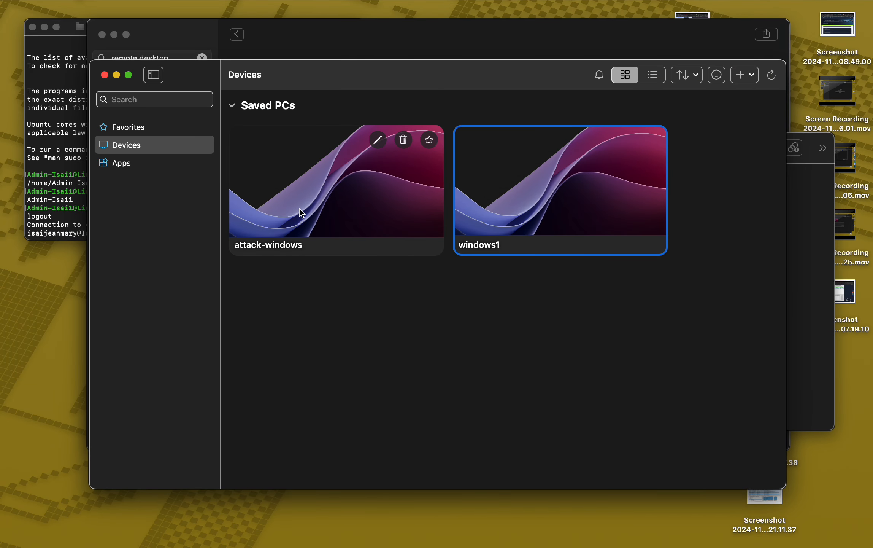
Rerun the ssh command to the Linux VM and log in with the password copied from Notes.
left_click(83, 211)
key("Up")
key("Return")
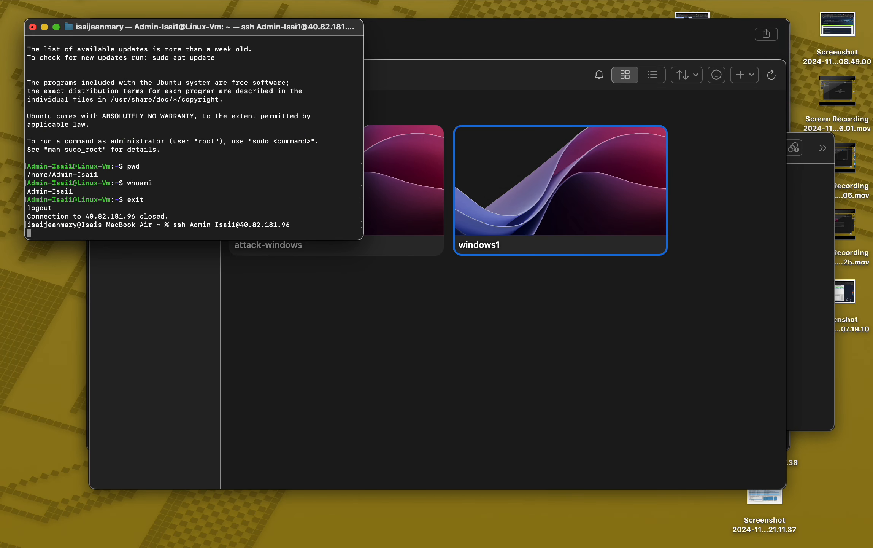
left_click(806, 263)
left_click(716, 187)
left_click_drag(675, 188, 782, 189)
right_click(762, 189)
left_click(638, 238)
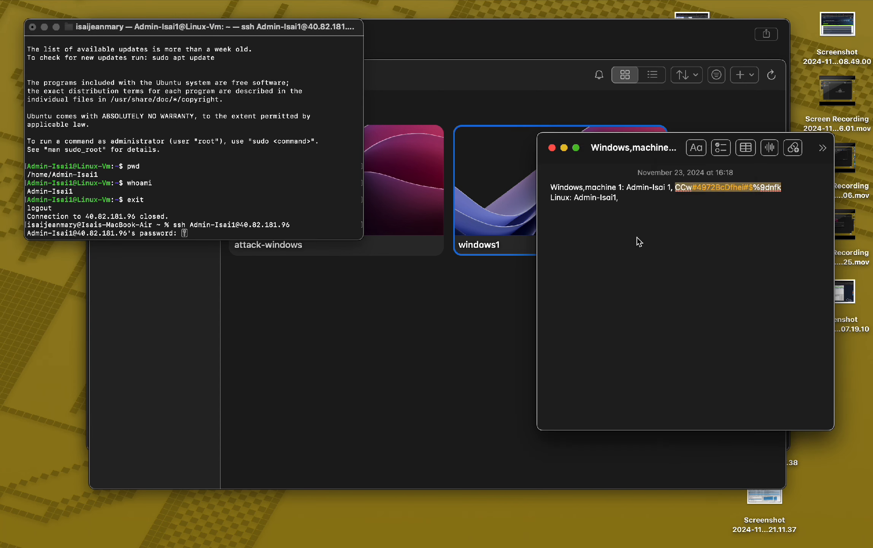
left_click(249, 232)
key("super+v")
key("Return")
Move into /var and then /var/log, listing each directory, and enter cat auth.log.
type("cd")
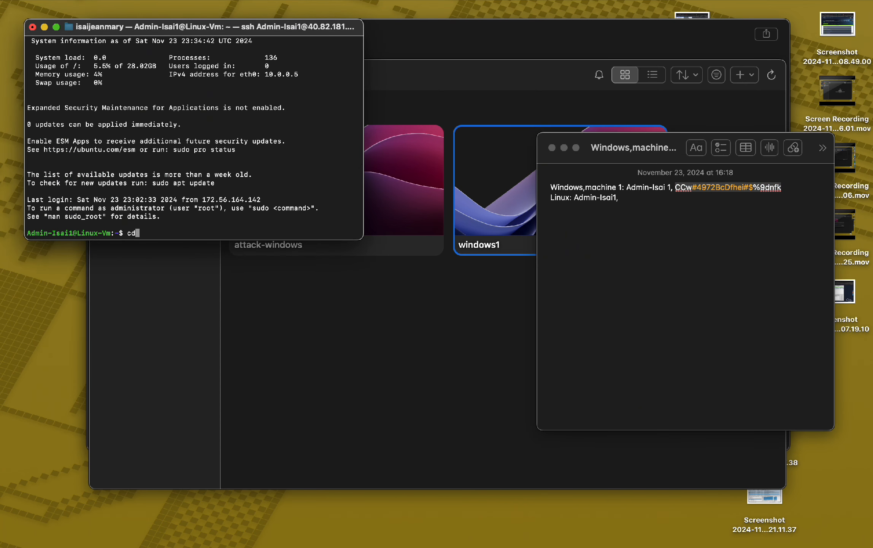
type(" /var/lo")
key("BackSpace")
key("BackSpace")
key("BackSpace")
key("BackSpace")
type("r/lo")
key("BackSpace")
key("Return")
type("ls")
key("Return")
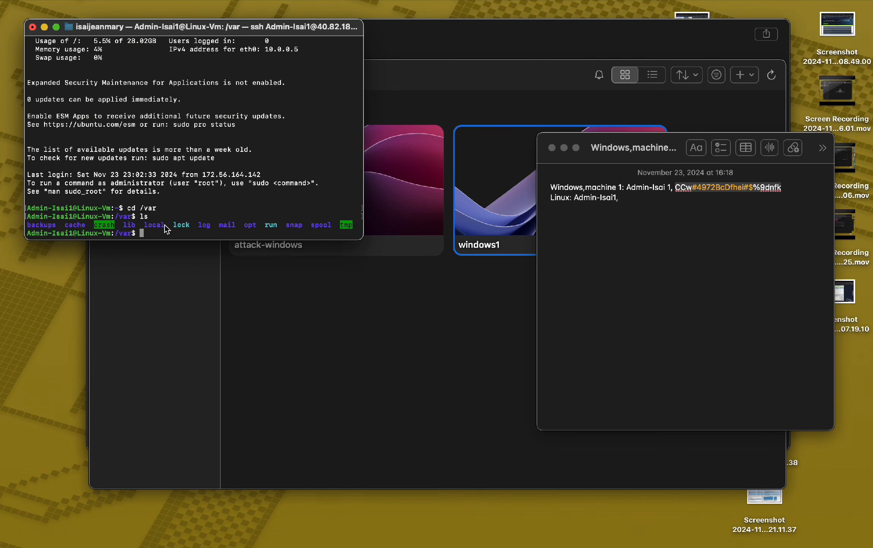
type("cd log")
key("Return")
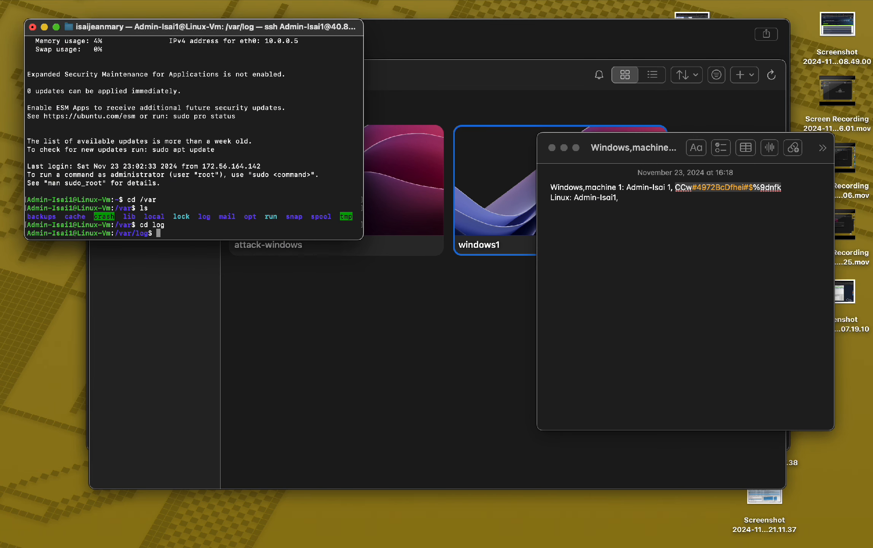
type("ls")
key("Return")
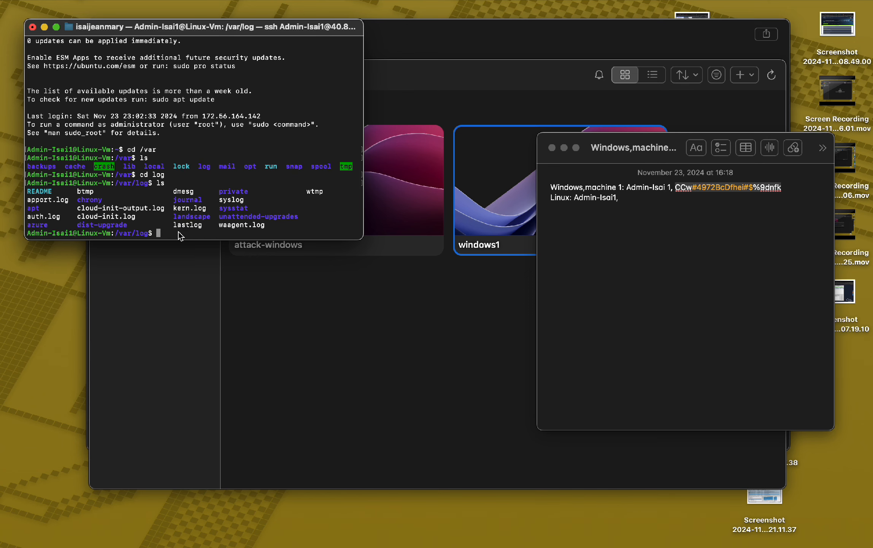
type("cat auth.log")
Print auth.log and scroll through its full contents.
key("Return")
scroll(192, 156, "up", 3)
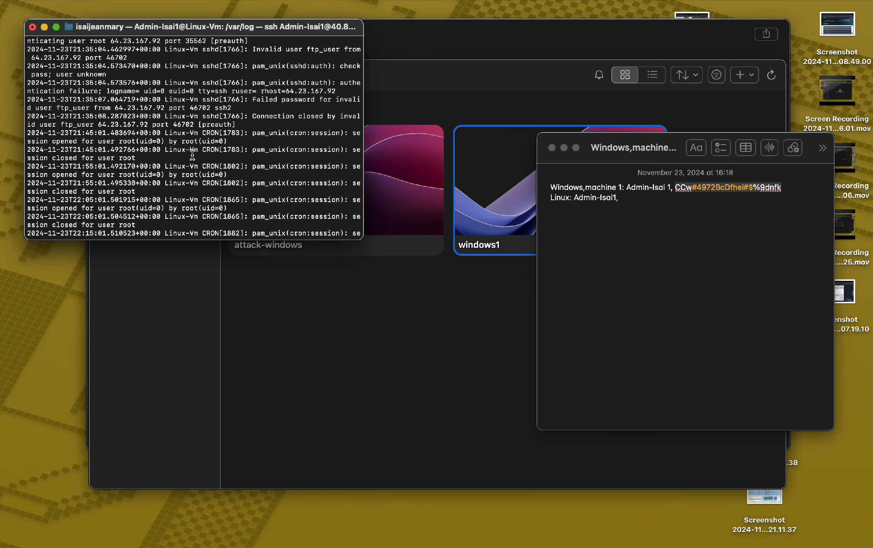
scroll(269, 175, "down", 5)
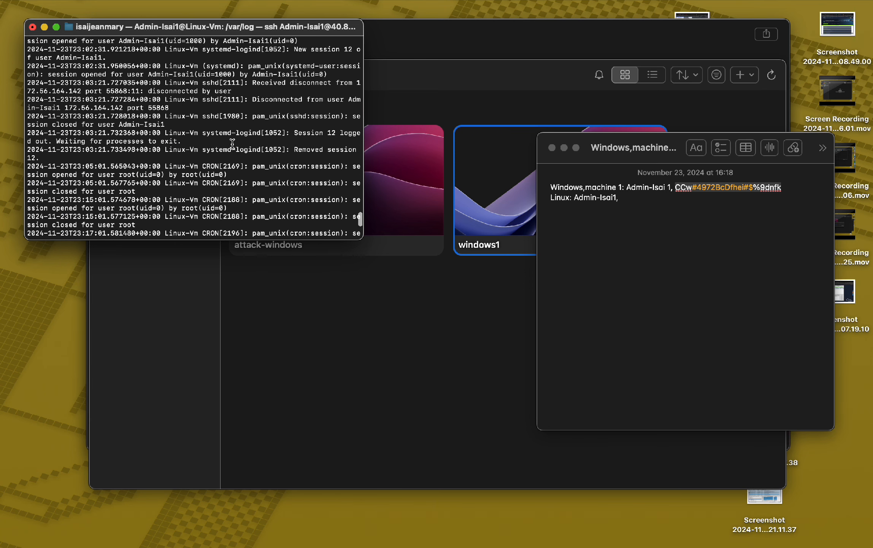
scroll(232, 145, "down", 5)
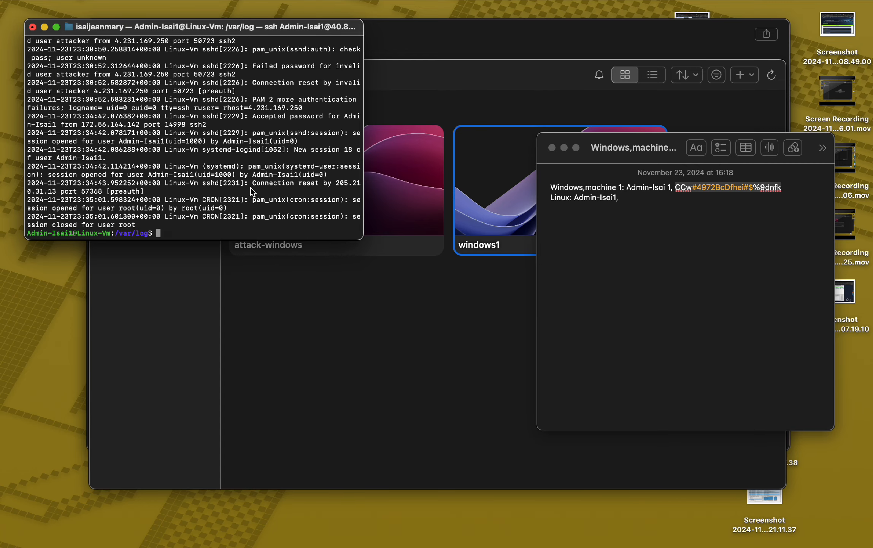
scroll(266, 187, "up", 3)
scroll(269, 187, "down", 3)
scroll(269, 187, "up", 15)
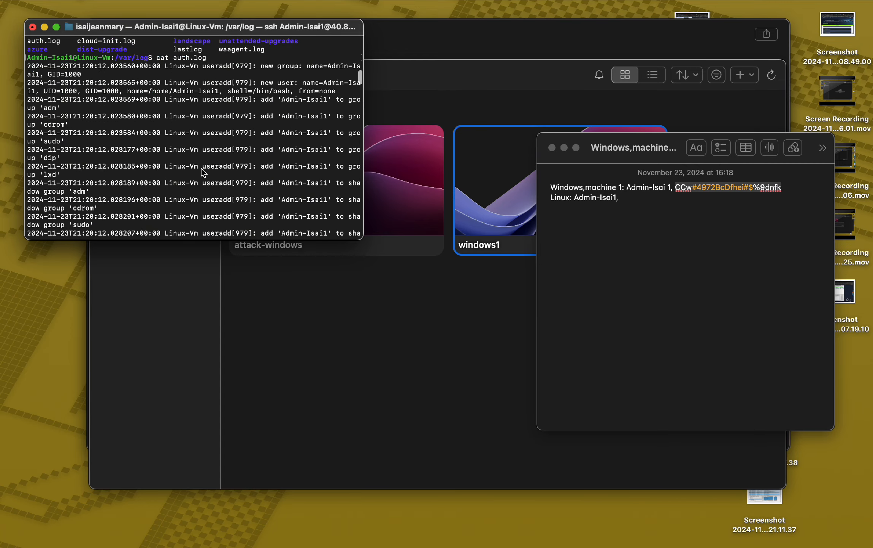
scroll(205, 173, "down", 7)
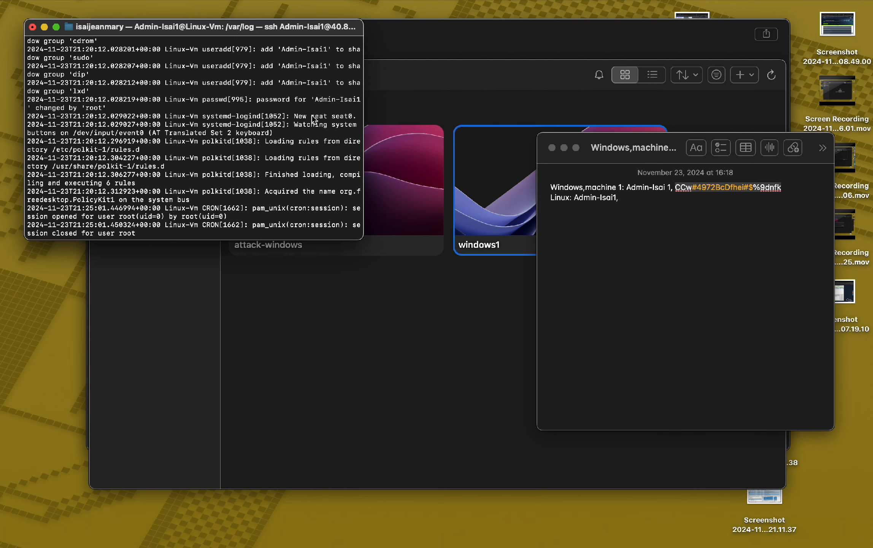
scroll(327, 141, "down", 4)
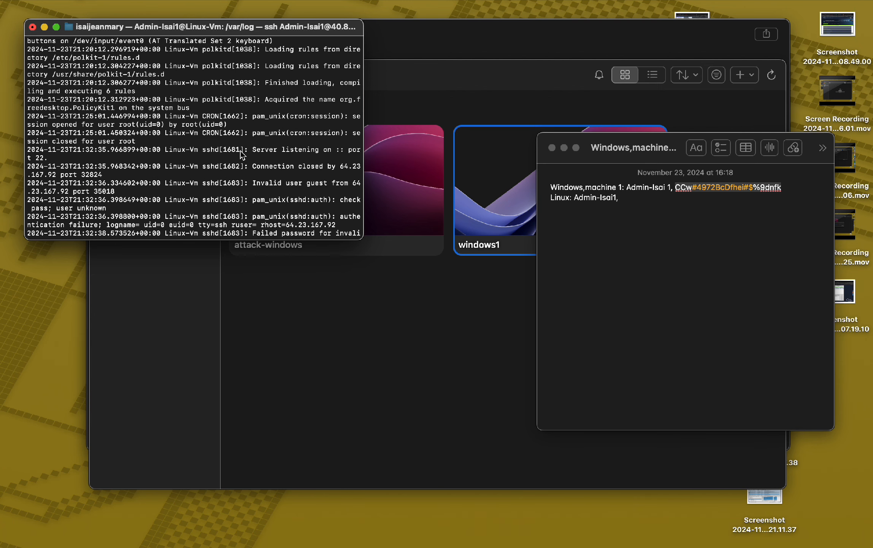
scroll(248, 164, "down", 2)
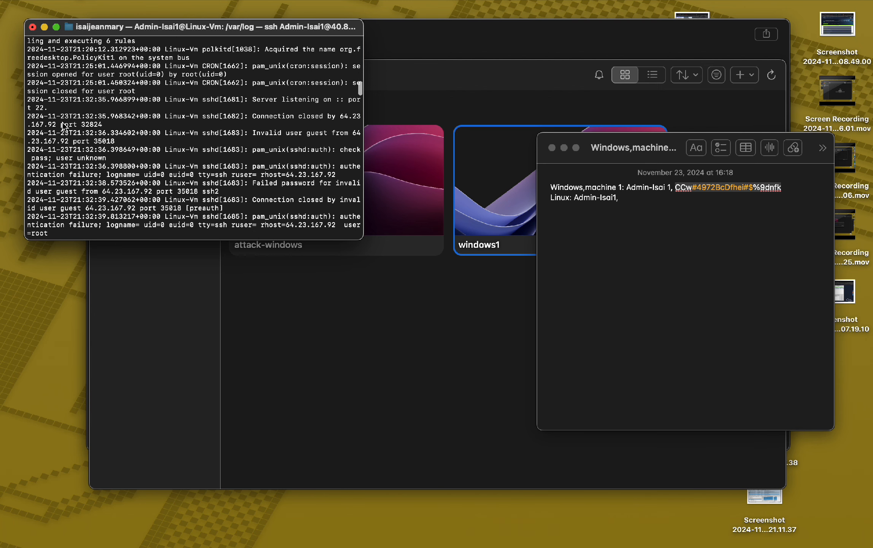
scroll(232, 149, "down", 10)
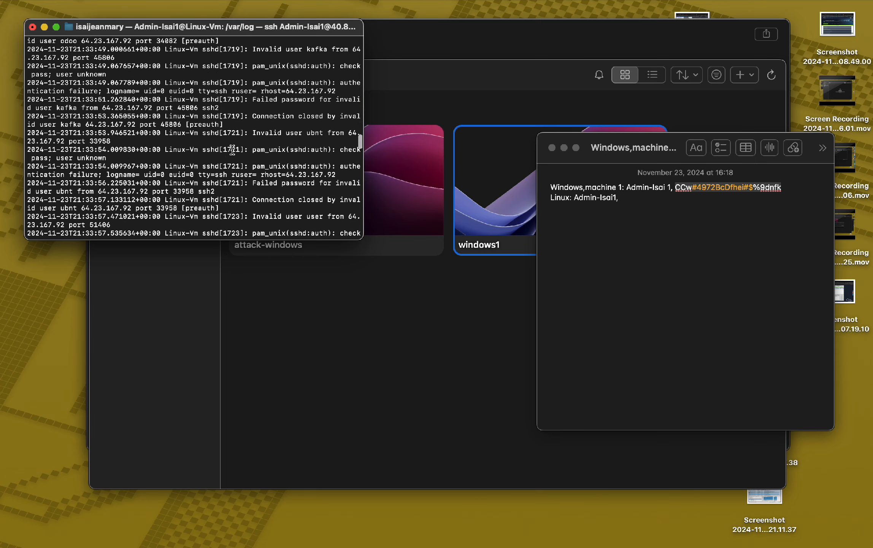
scroll(232, 149, "down", 15)
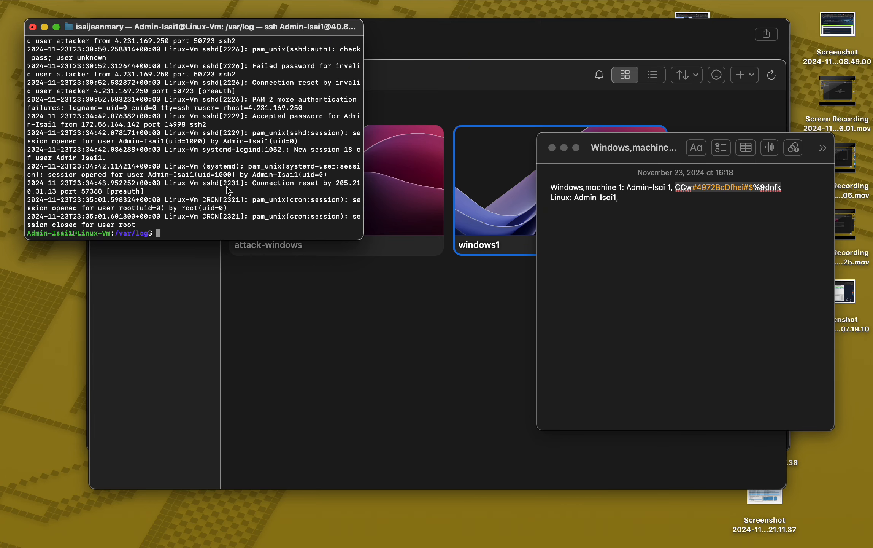
Run cat auth.log | grep password and scroll through the matching login attempts.
type("grep")
key("BackSpace")
key("BackSpace")
key("BackSpace")
key("BackSpace")
key("BackSpace")
type("cat auth.log | grep passwo")
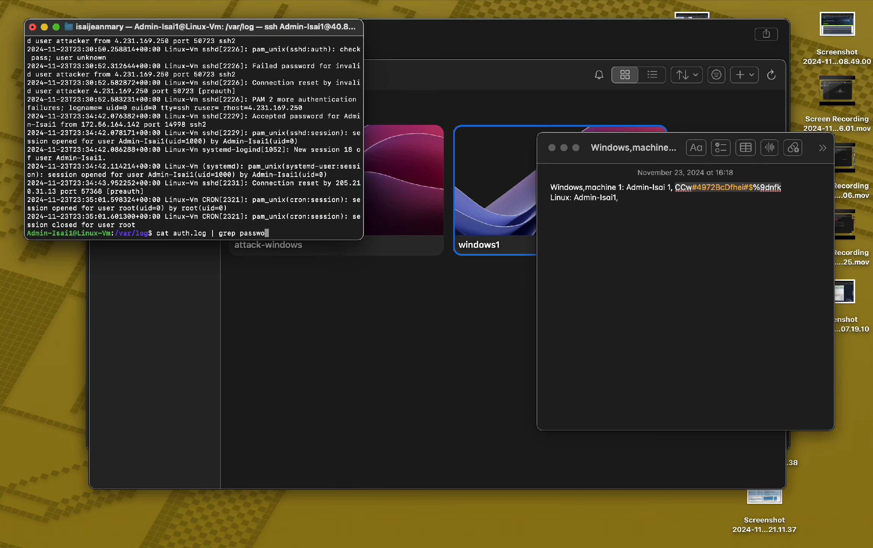
type("rd")
key("Return")
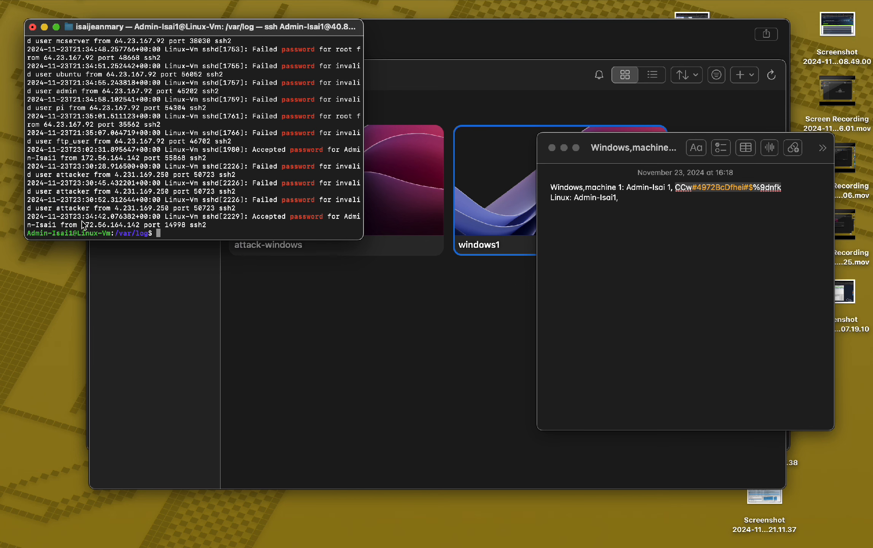
scroll(112, 179, "up", 15)
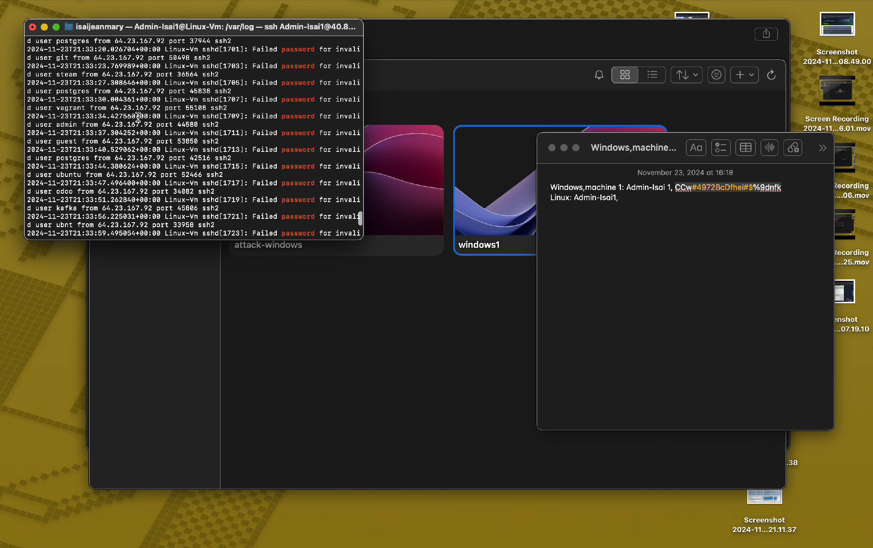
scroll(138, 116, "down", 15)
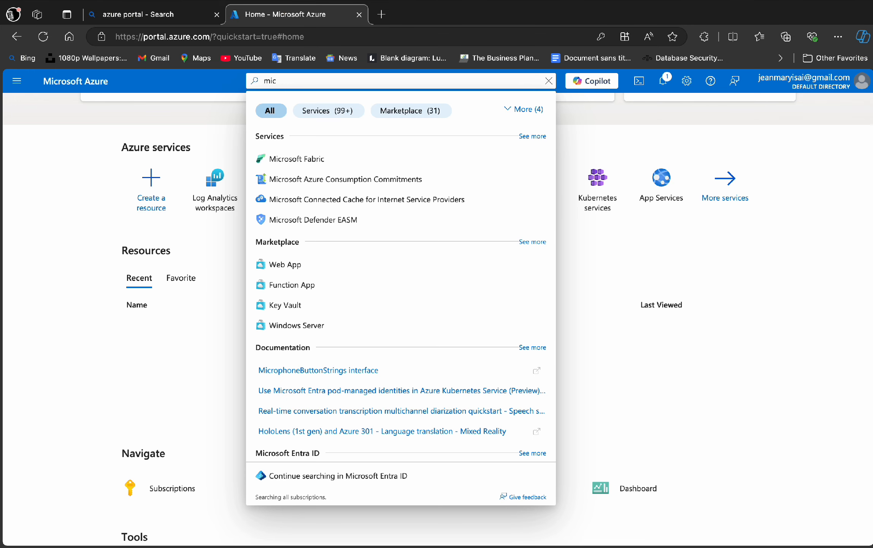
Search for Microsoft Sentinel and start adding a Sentinel instance.
type("rosoft sen")
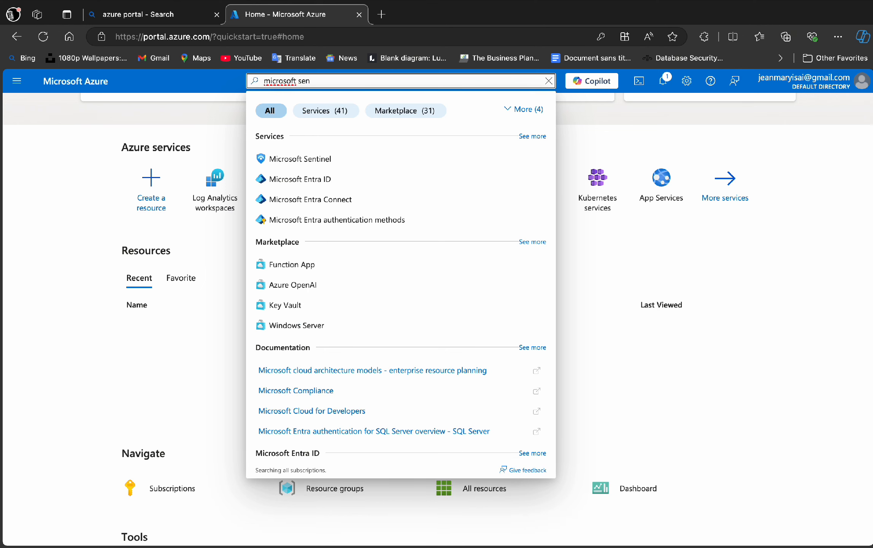
left_click(324, 159)
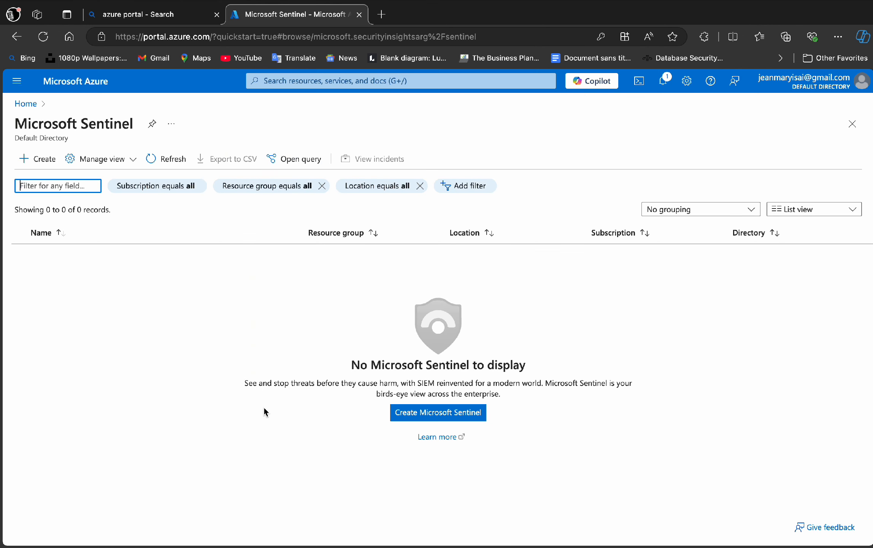
left_click(46, 159)
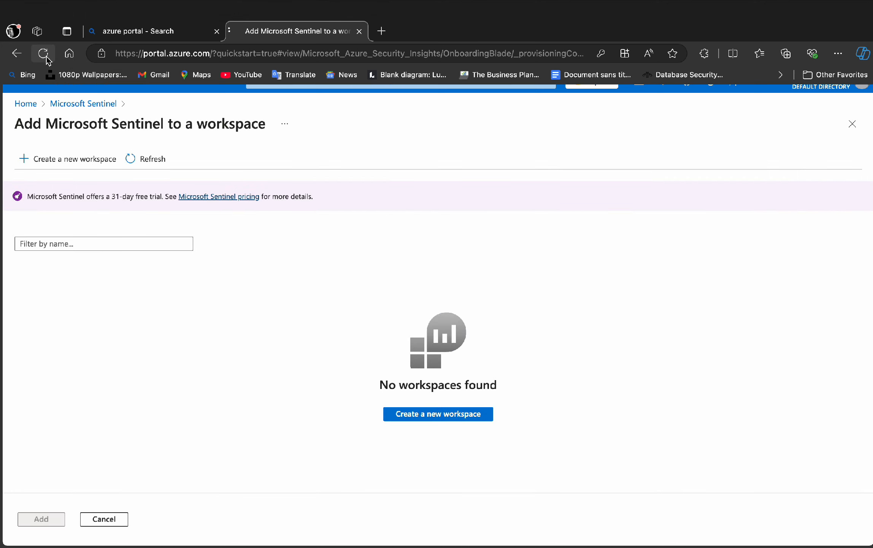
Reload and sign back in, refresh the workspace list to confirm it is empty, and return Home.
left_click(43, 53)
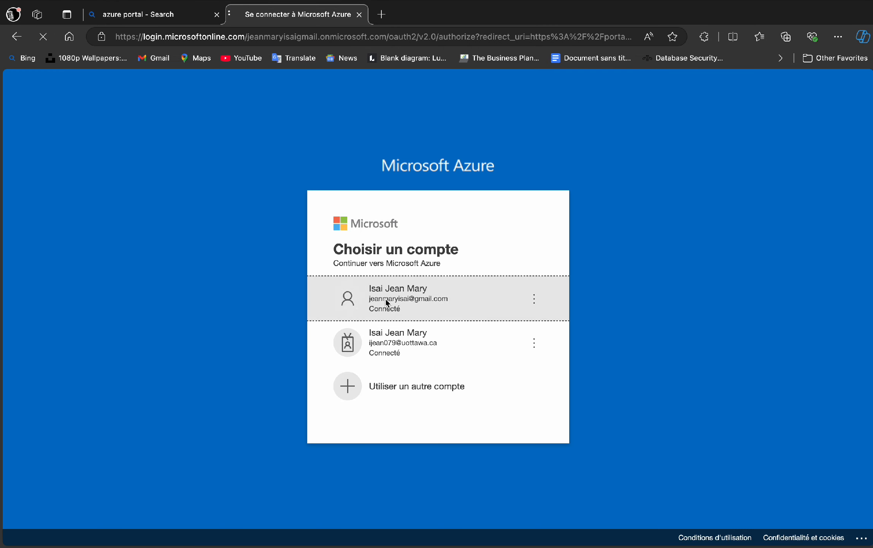
left_click(386, 302)
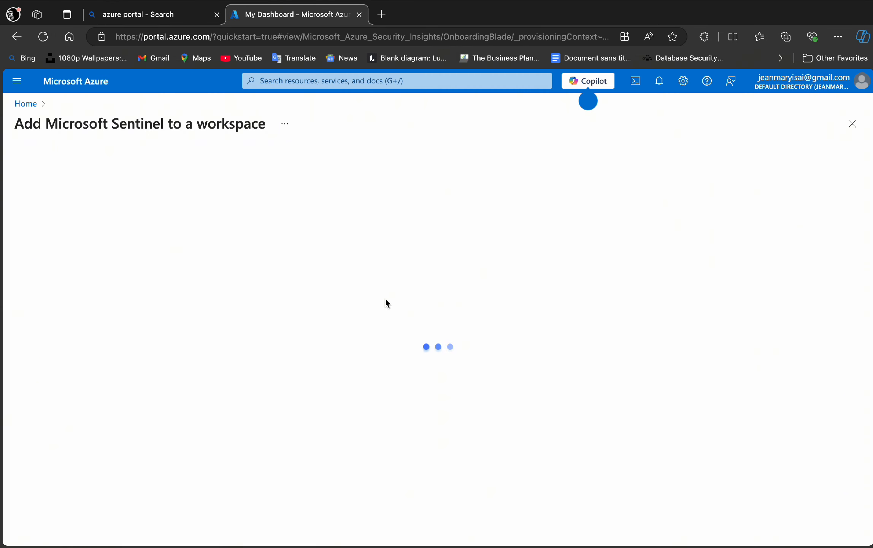
left_click(43, 37)
left_click(141, 159)
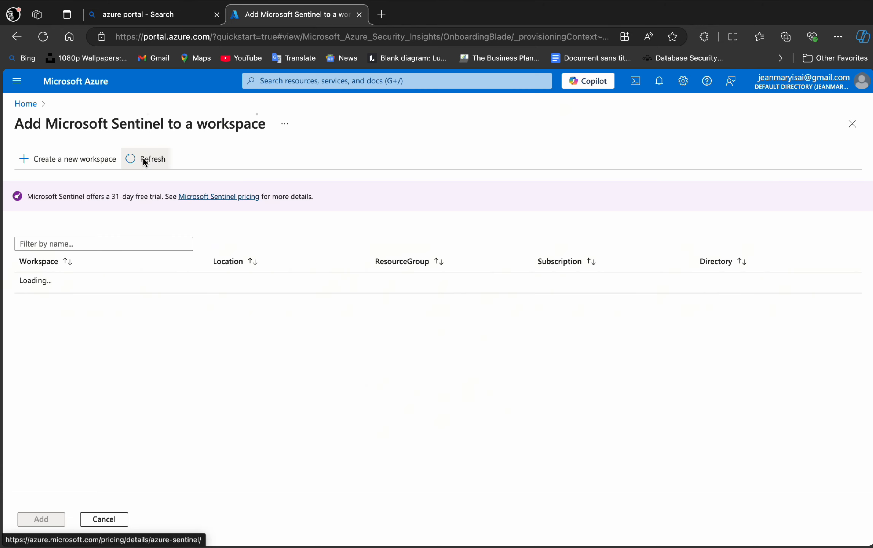
left_click(26, 104)
scroll(144, 399, "down", 6)
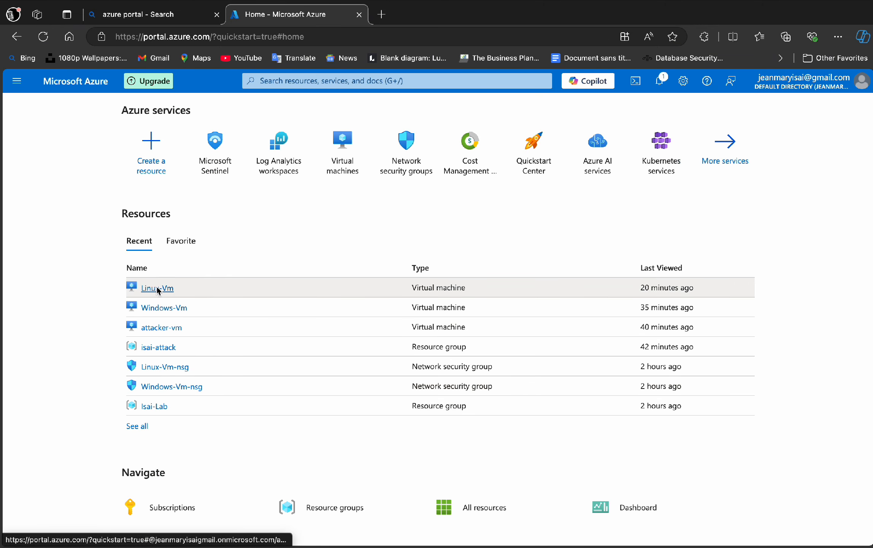
View all recent resources, then reach the empty Log Analytics workspaces list from Create a resource.
left_click(144, 429)
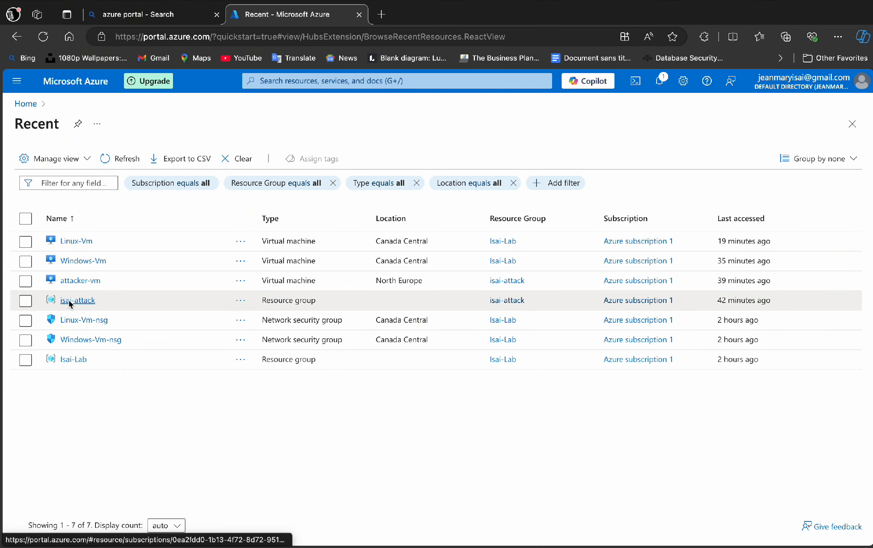
left_click(26, 103)
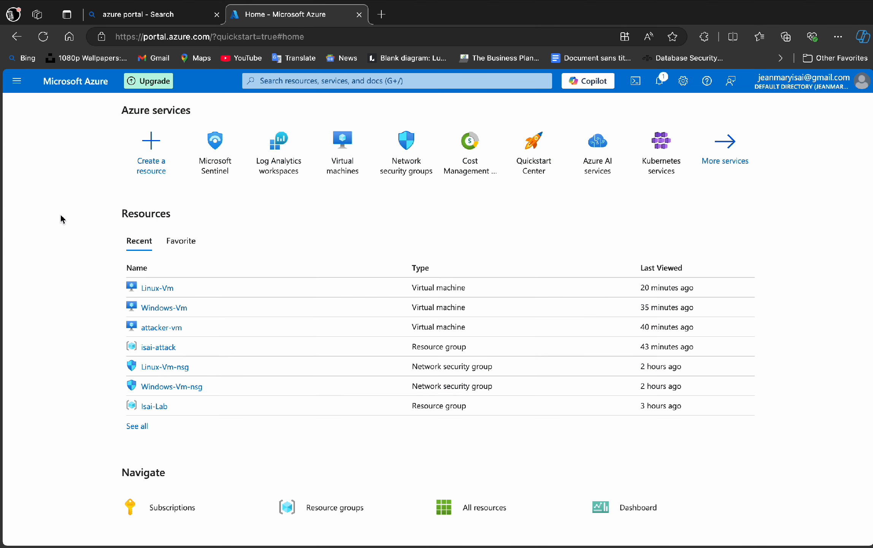
scroll(112, 397, "down", 5)
scroll(112, 398, "up", 5)
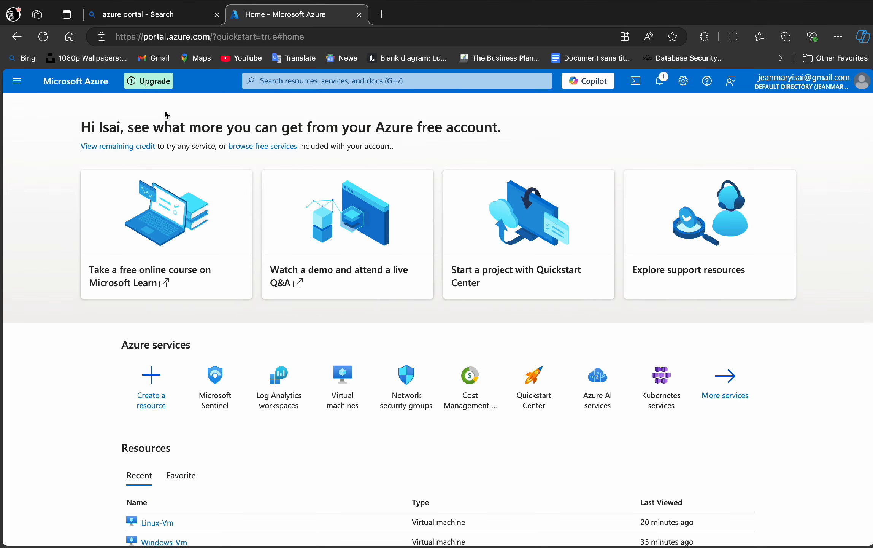
left_click(154, 386)
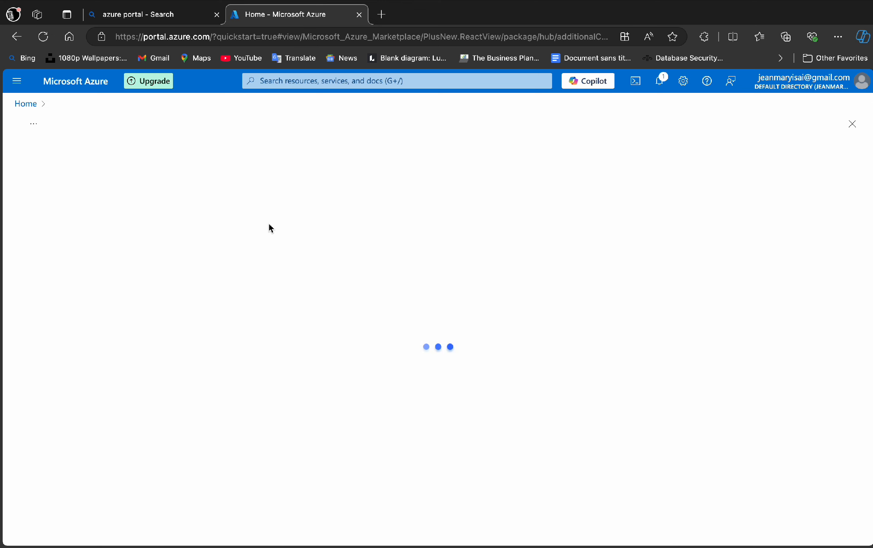
left_click(315, 86)
left_click(338, 225)
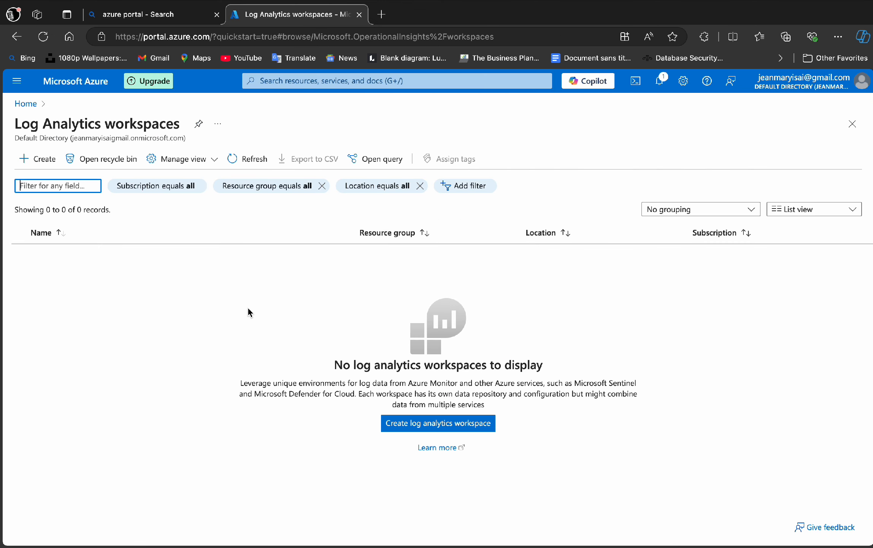
Start a new Log Analytics workspace named Isai-LAW in resource group Isai-Lab.
left_click(40, 158)
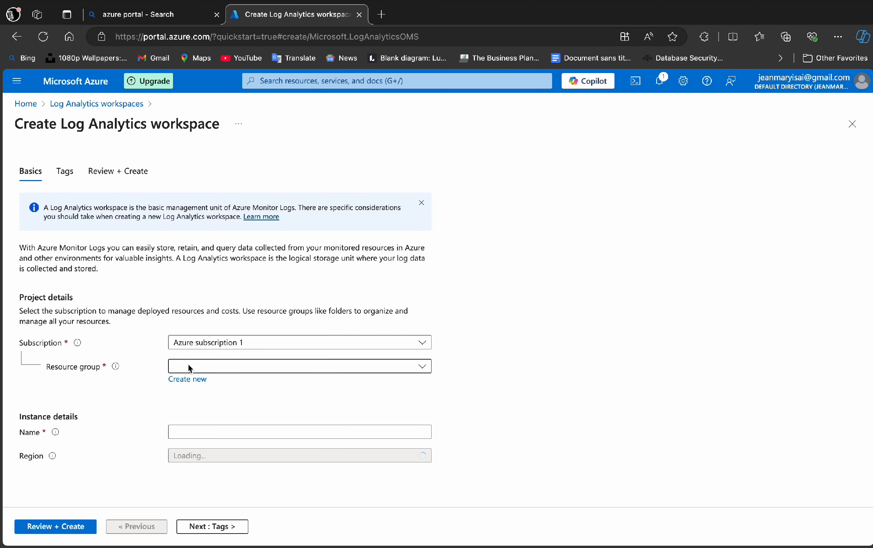
left_click(171, 366)
left_click(201, 425)
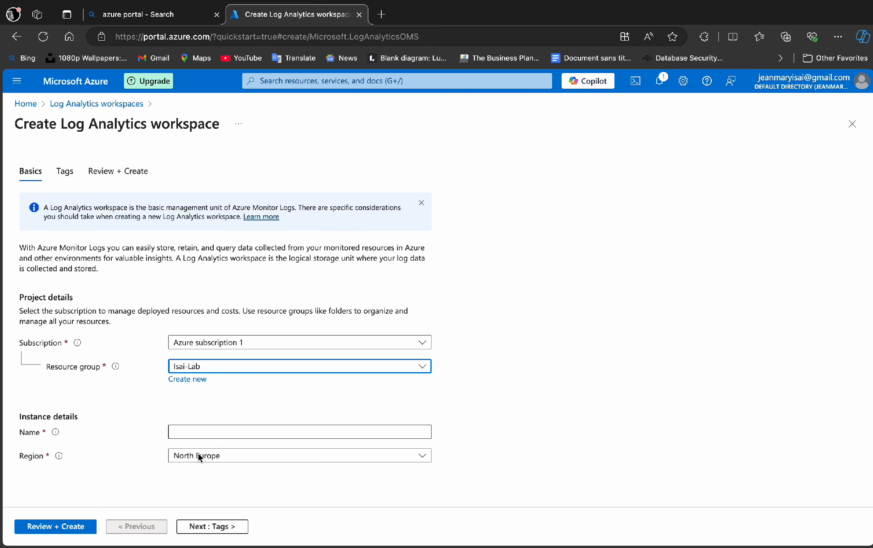
left_click(237, 432)
type("Isa")
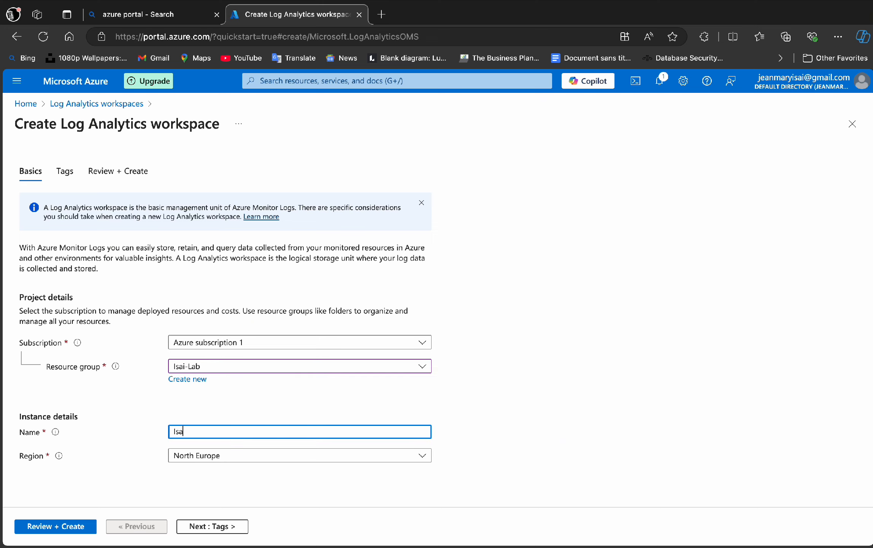
type("i-LAW")
Set the workspace region to East US, then review and create it.
left_click(229, 460)
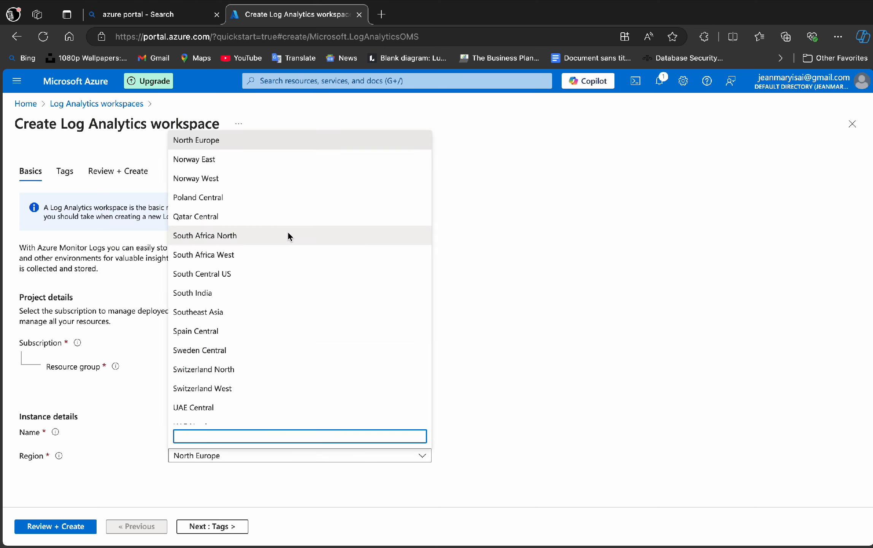
scroll(288, 235, "down", 4)
scroll(288, 235, "up", 10)
scroll(288, 235, "down", 10)
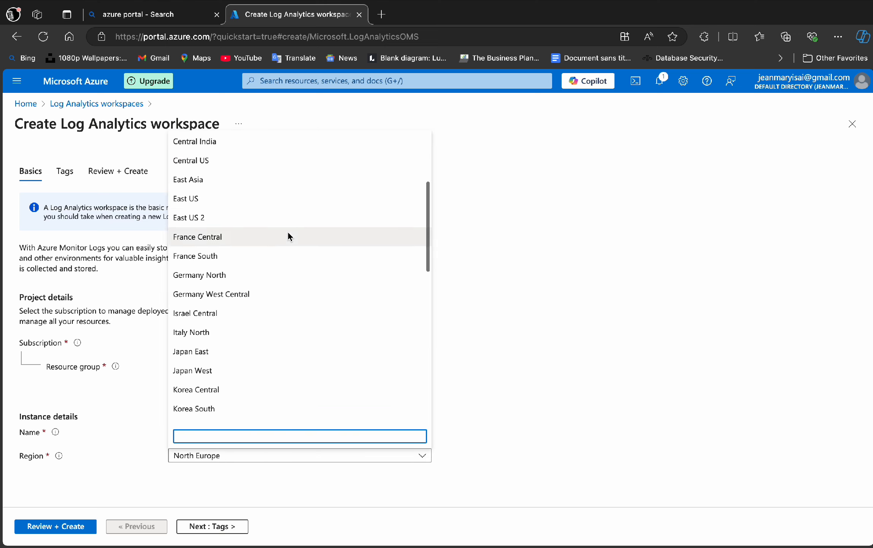
scroll(288, 232, "up", 10)
scroll(231, 316, "down", 1)
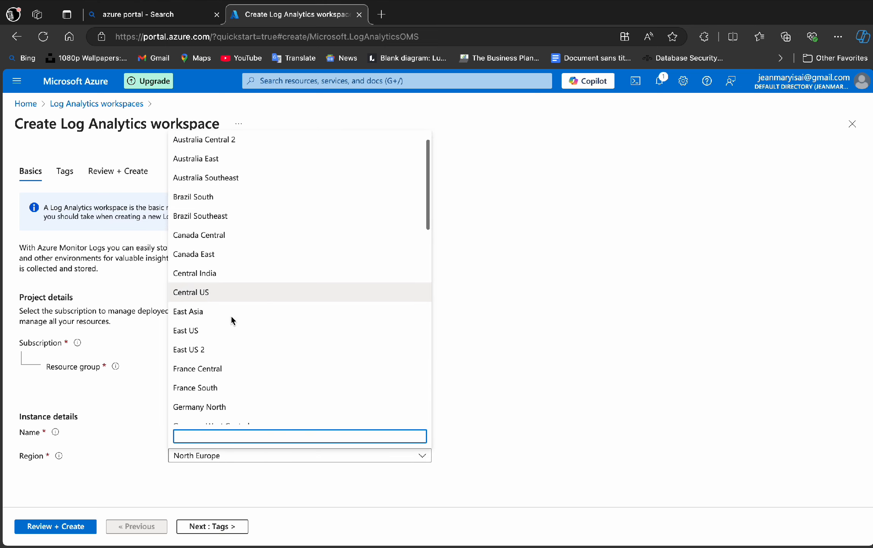
left_click(231, 332)
left_click(63, 524)
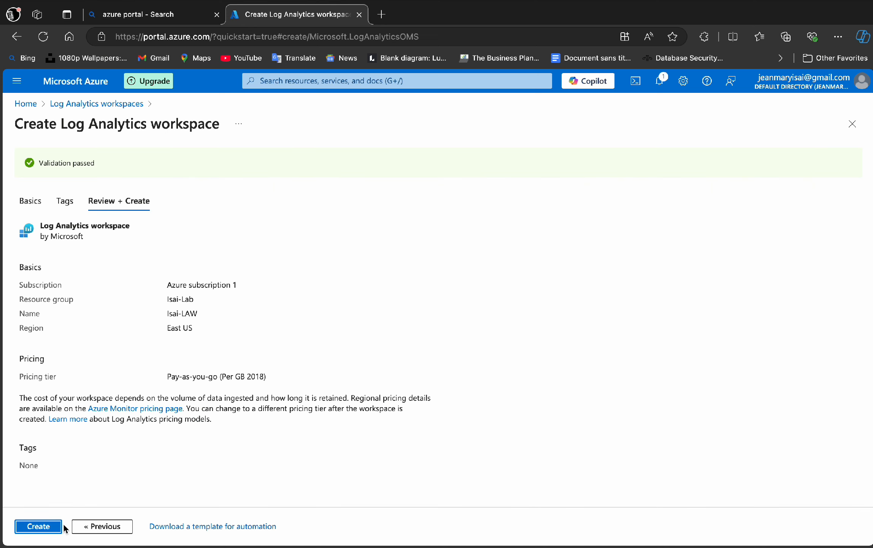
left_click(57, 525)
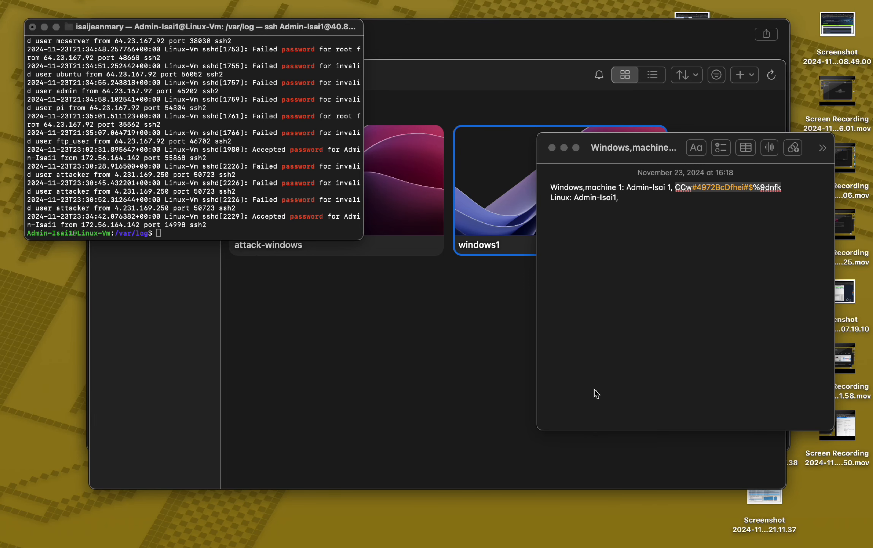
Switch to Edge, confirm geoip-summarized.csv is in Downloads, and return to the Watchlist wizard tab.
key("ctrl+Right")
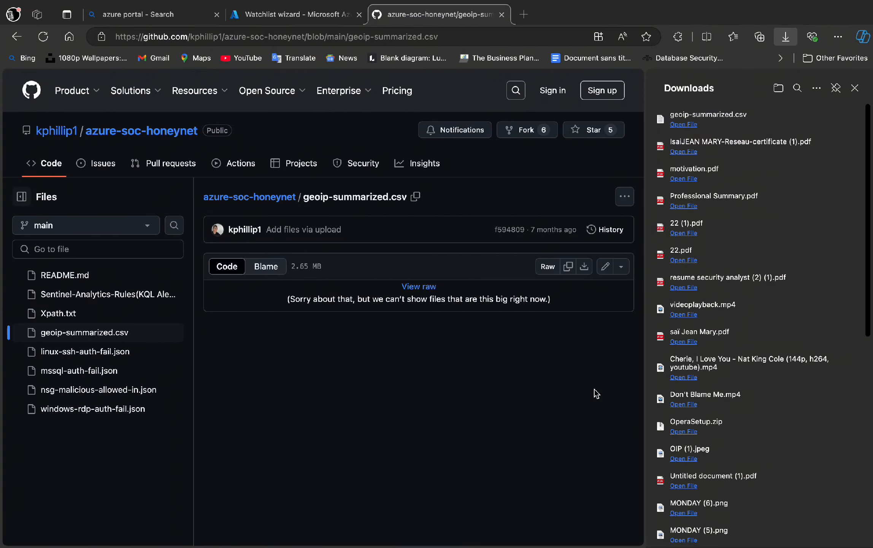
left_click(579, 394)
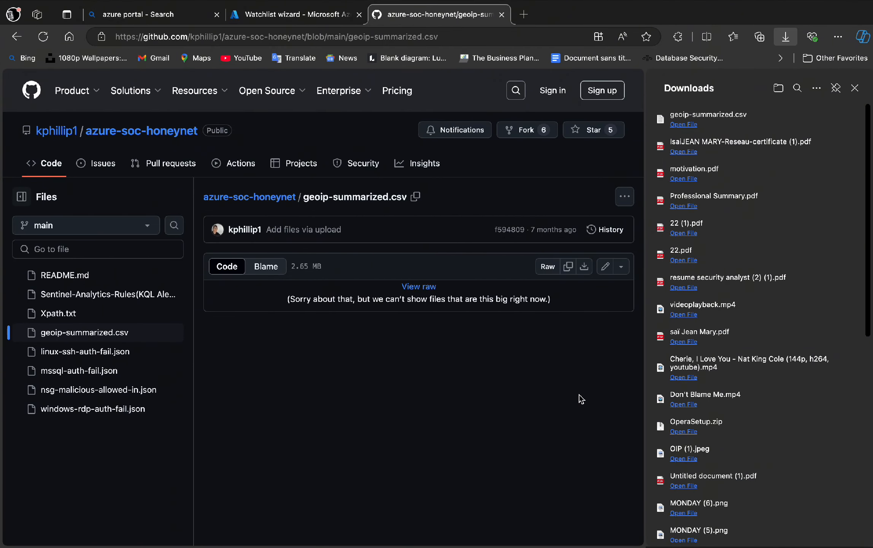
left_click(285, 35)
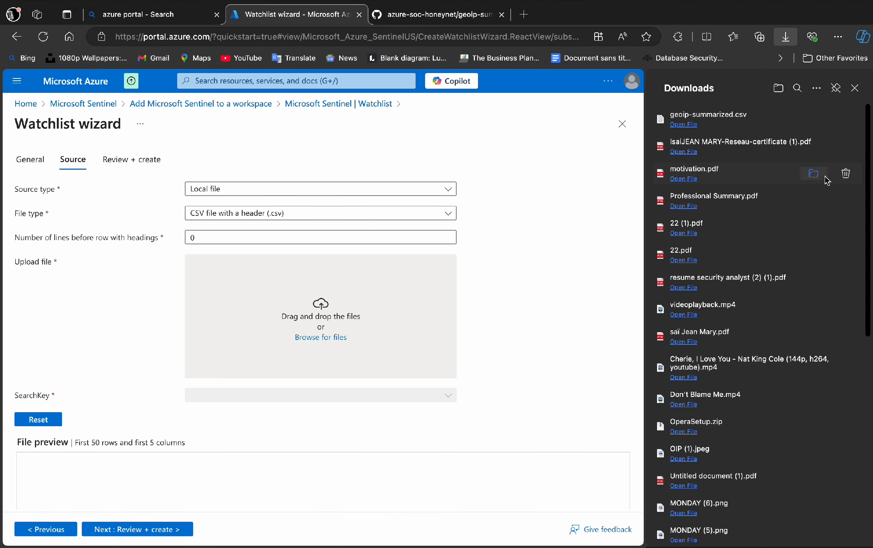
Close the Downloads panel and go back to the Microsoft Sentinel list via its breadcrumb.
left_click(855, 89)
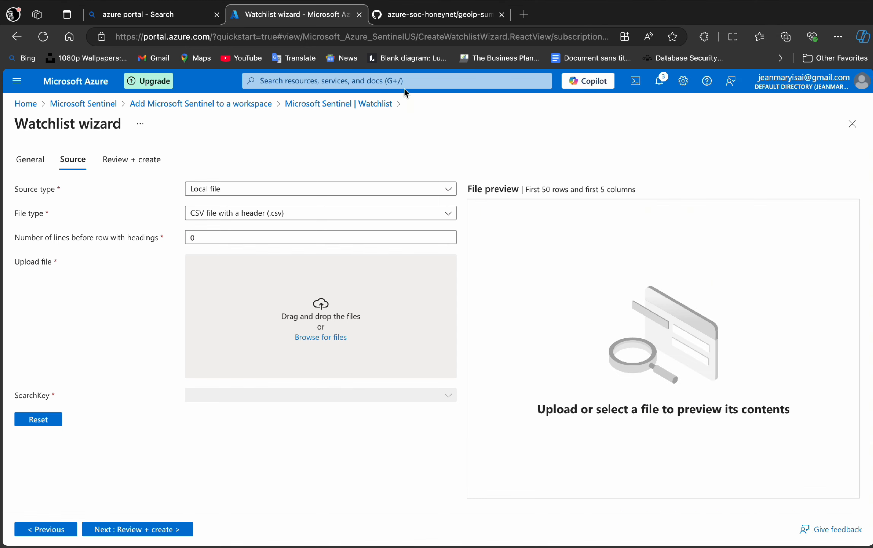
left_click(78, 103)
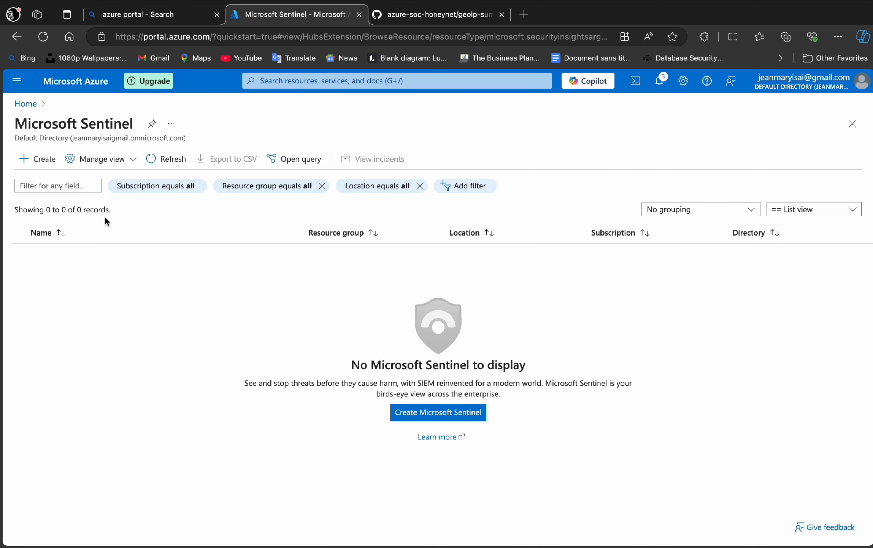
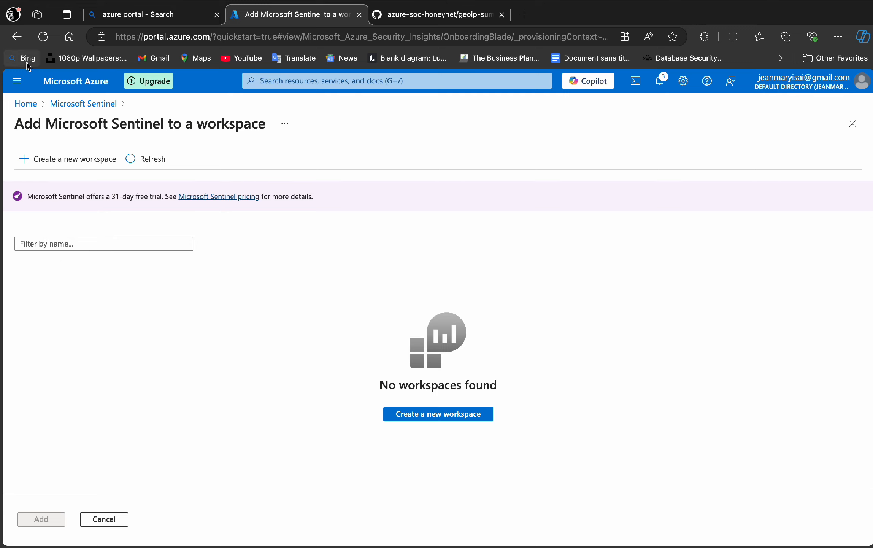
Open Microsoft Sentinel for Isai-LAW, go to its Watchlist page, and start a new watchlist.
left_click(17, 36)
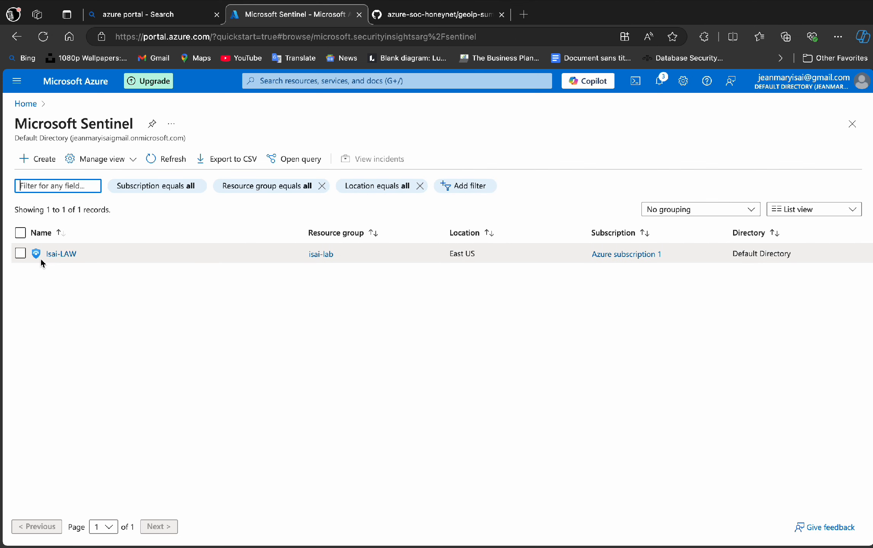
left_click(21, 254)
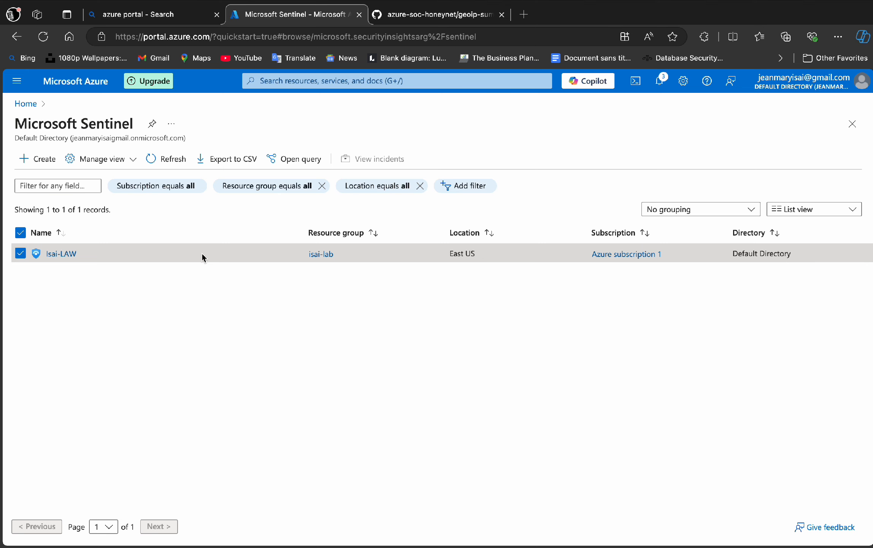
left_click(47, 253)
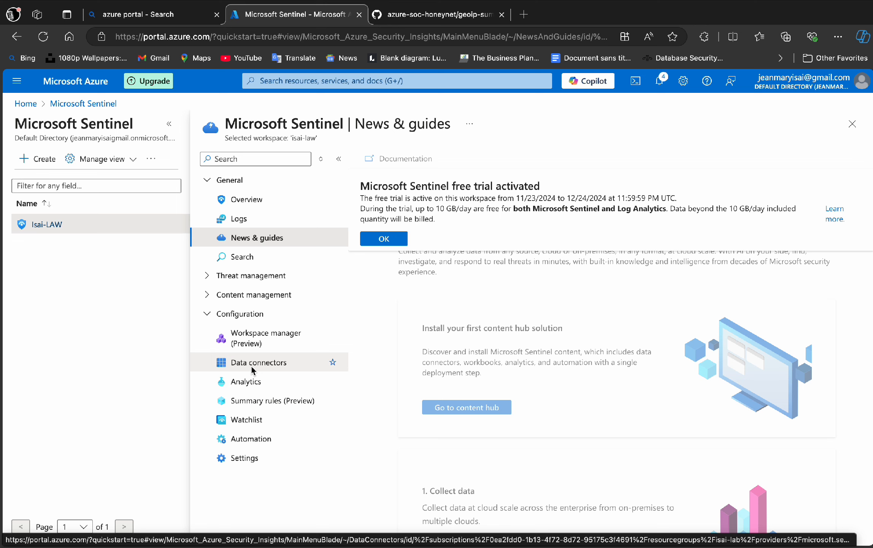
left_click(263, 420)
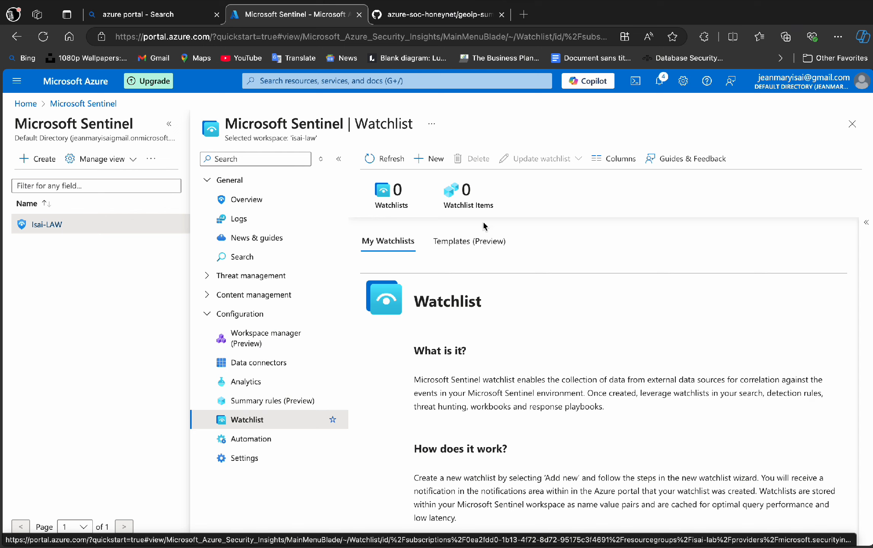
left_click(429, 159)
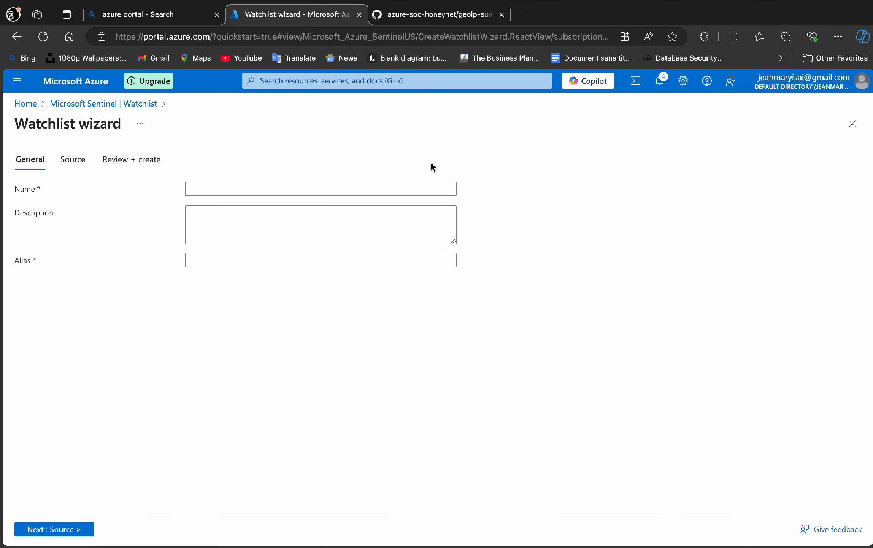
Enter geoip as both the watchlist Name and Alias, then advance to the Source step.
left_click(279, 191)
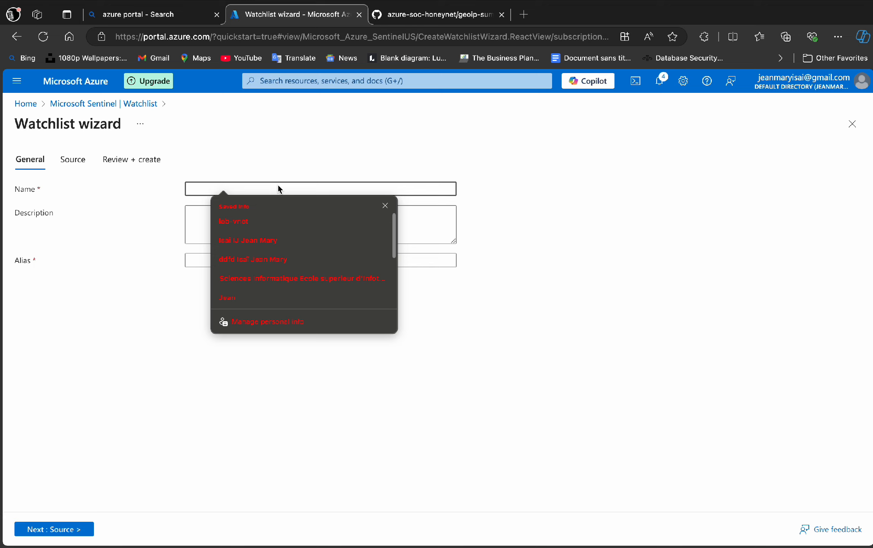
type("geo")
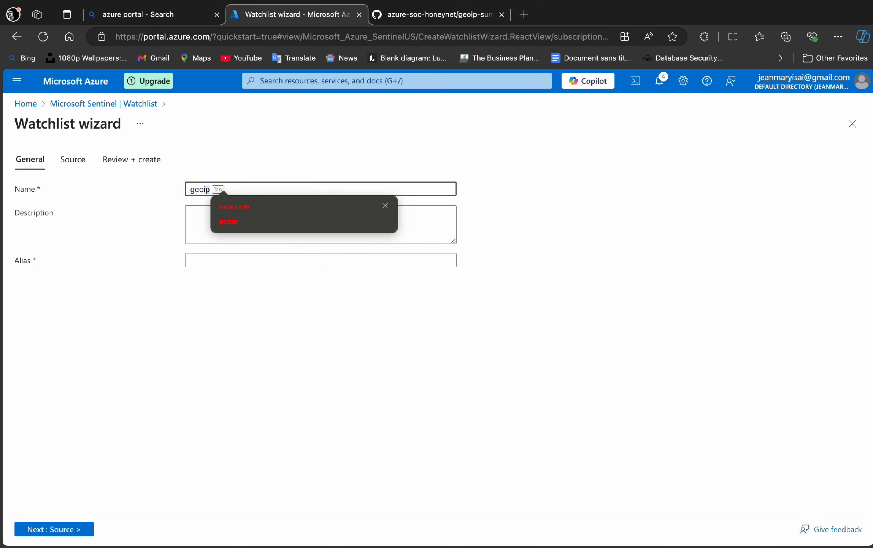
key("Tab")
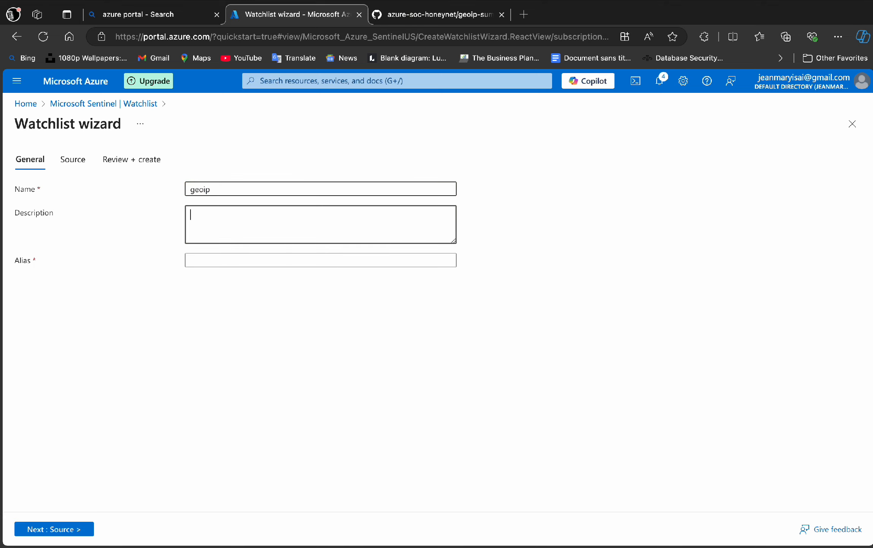
left_click(234, 260)
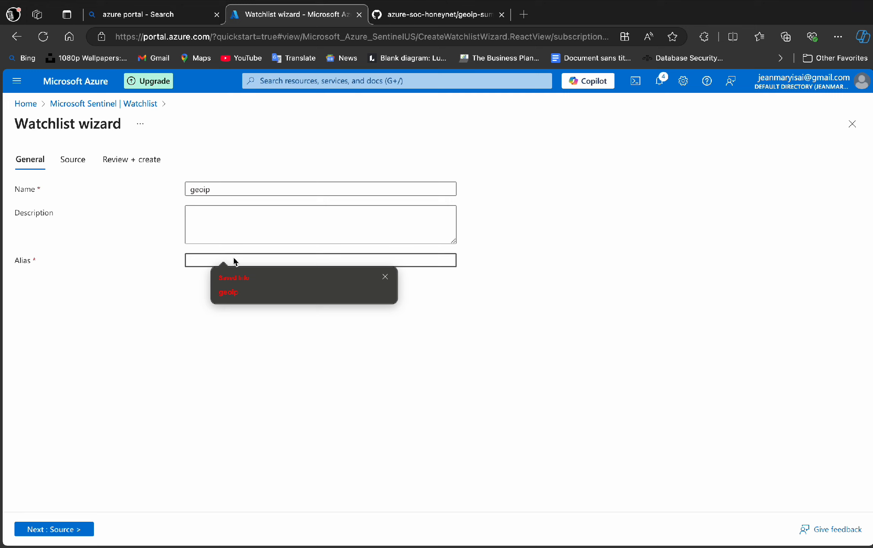
type("geoip")
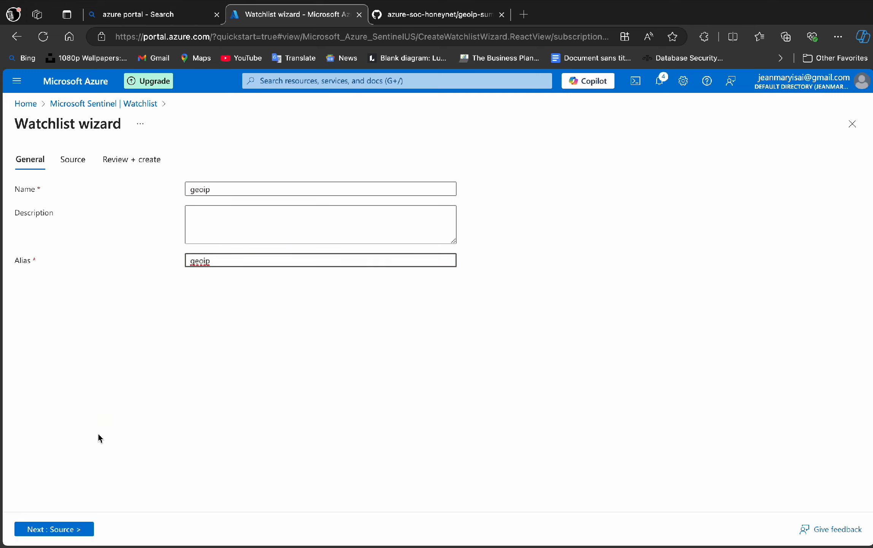
left_click(62, 538)
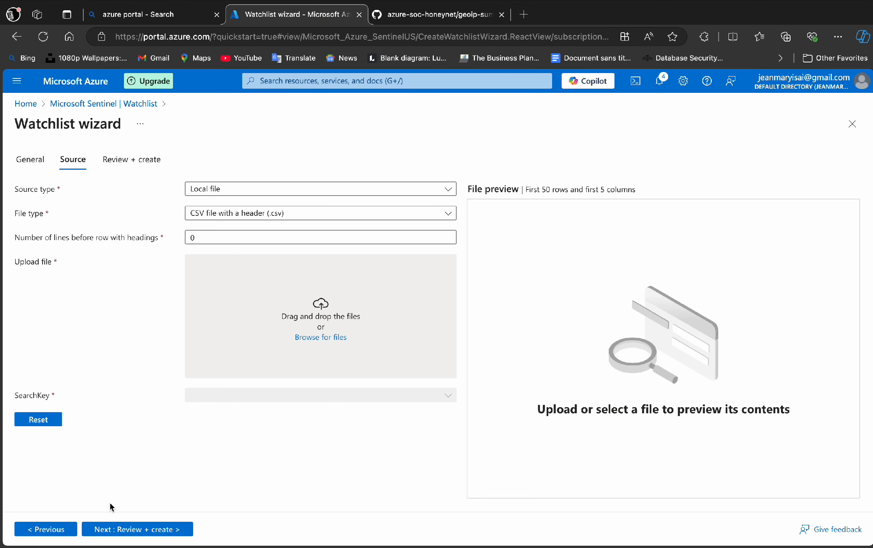
Upload geoip-summarized.csv as the watchlist's source file.
left_click(317, 337)
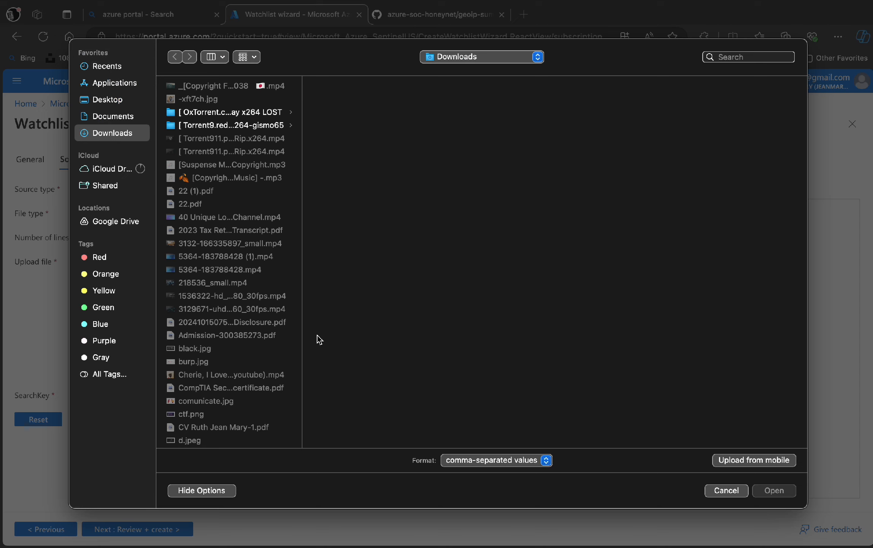
scroll(226, 184, "down", 10)
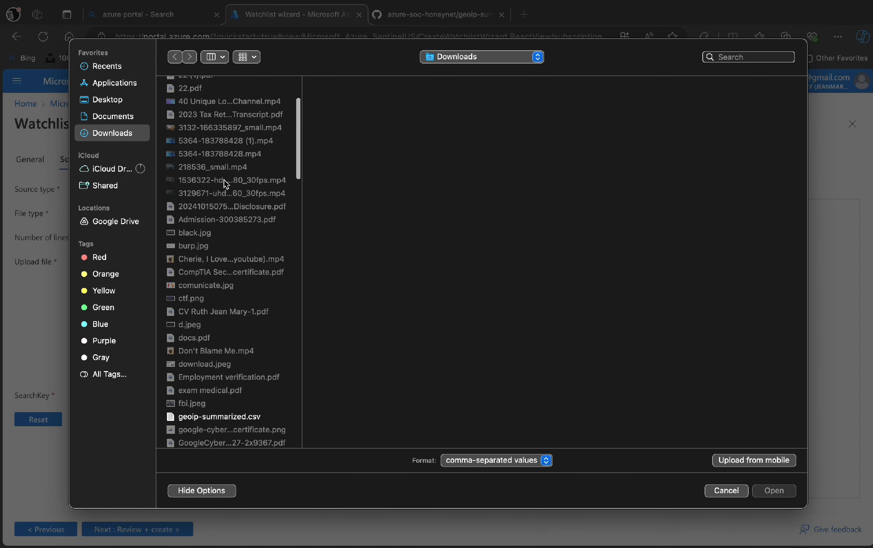
left_click(226, 274)
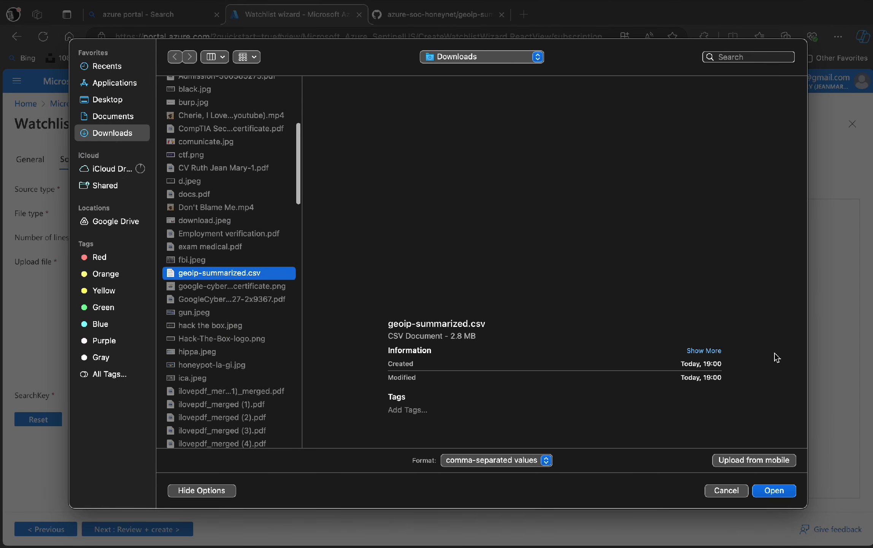
left_click(772, 490)
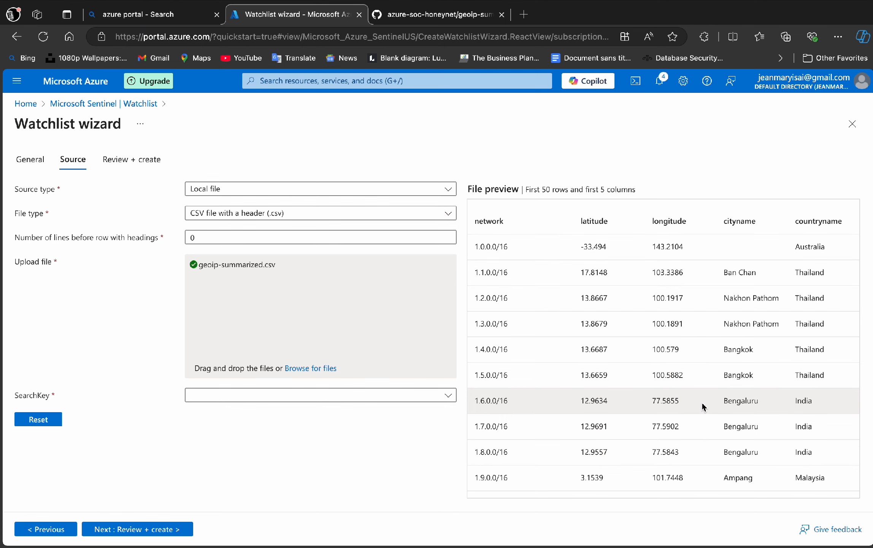
scroll(702, 406, "down", 2)
scroll(702, 406, "down", 3)
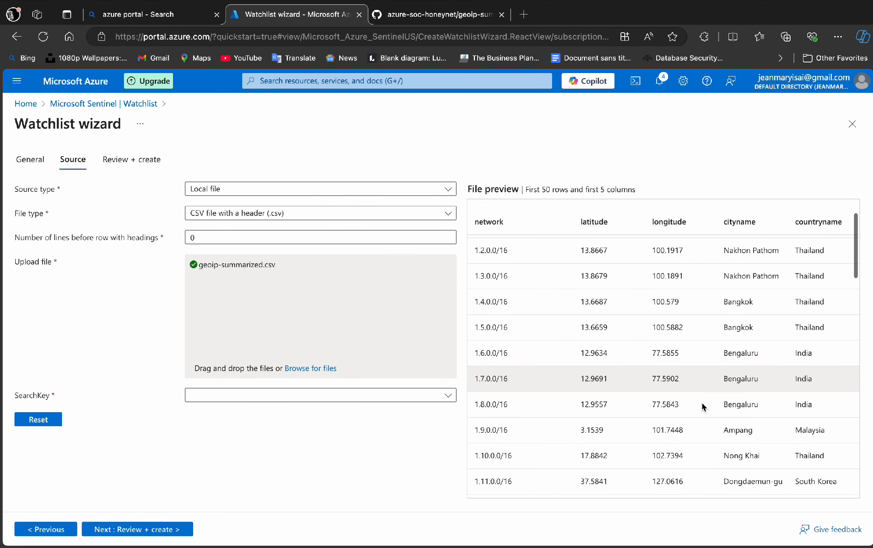
scroll(702, 406, "down", 6)
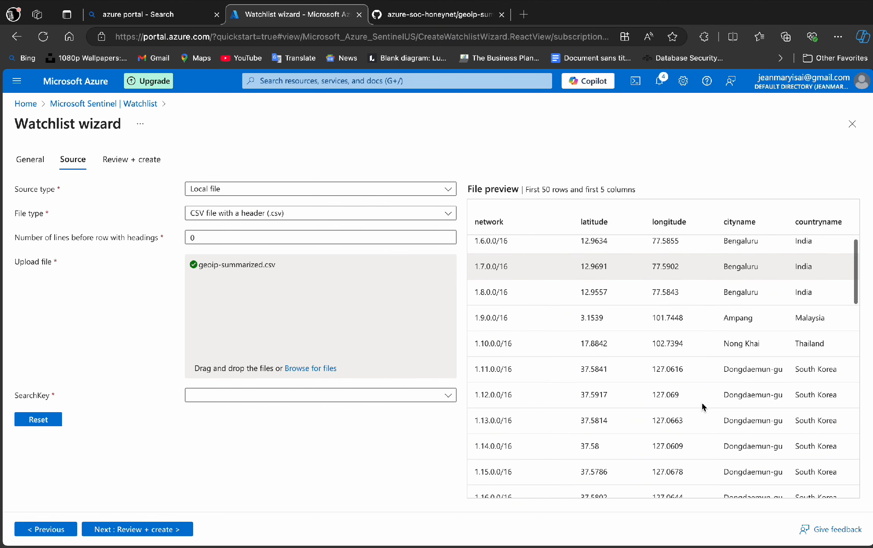
scroll(702, 406, "down", 2)
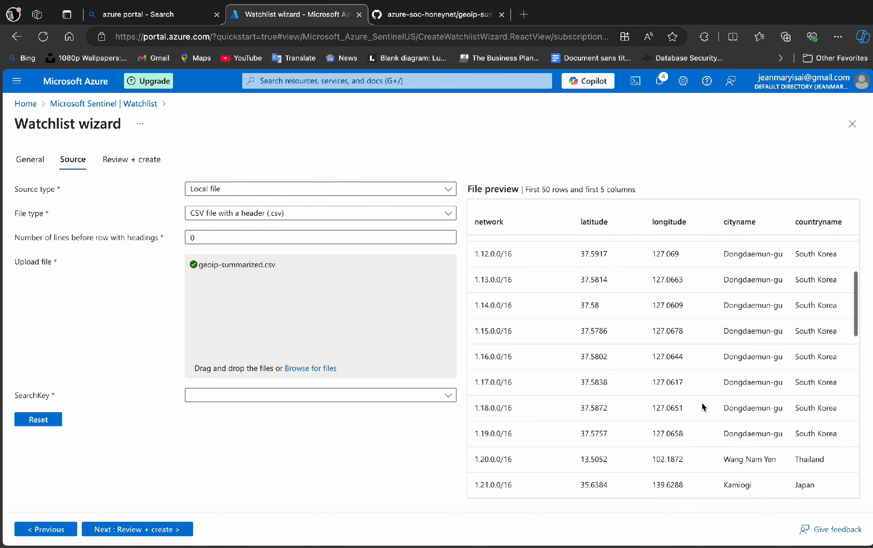
scroll(703, 406, "down", 10)
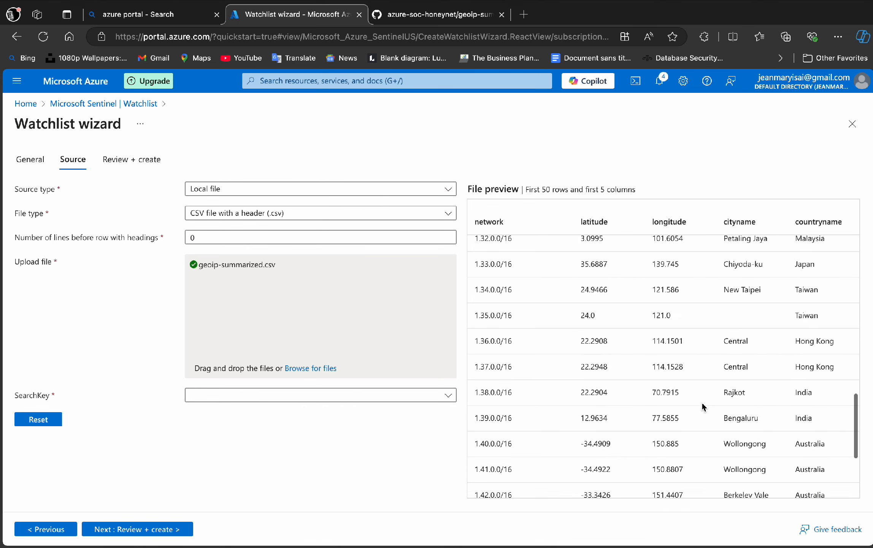
scroll(703, 407, "down", 4)
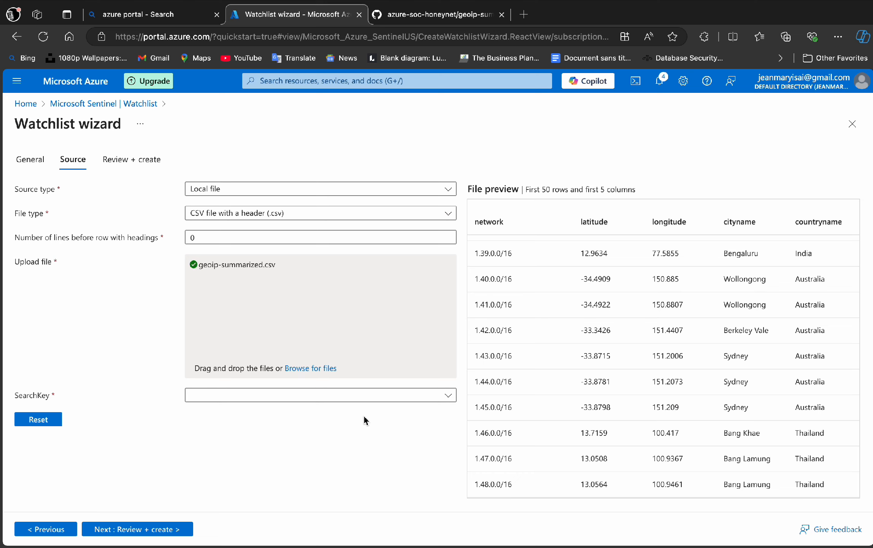
Set the search key to the network column and create the geoip watchlist.
left_click(372, 395)
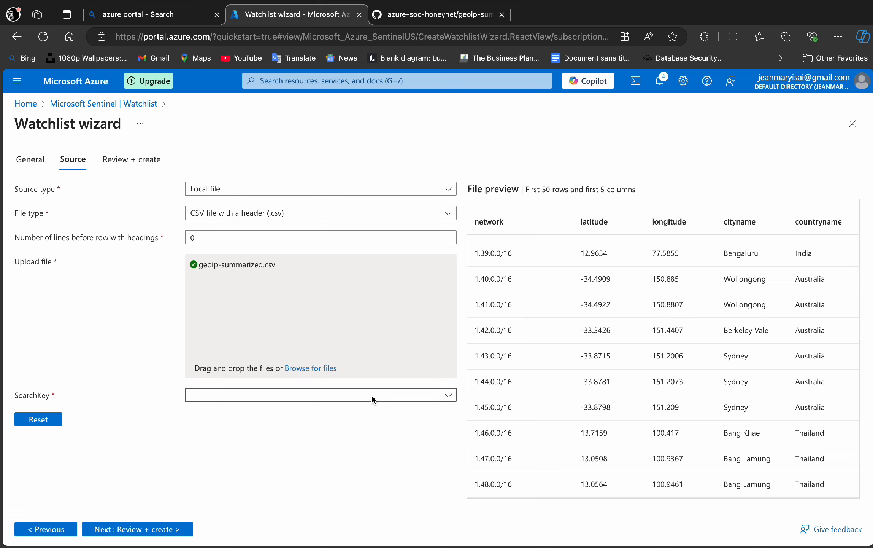
left_click(372, 395)
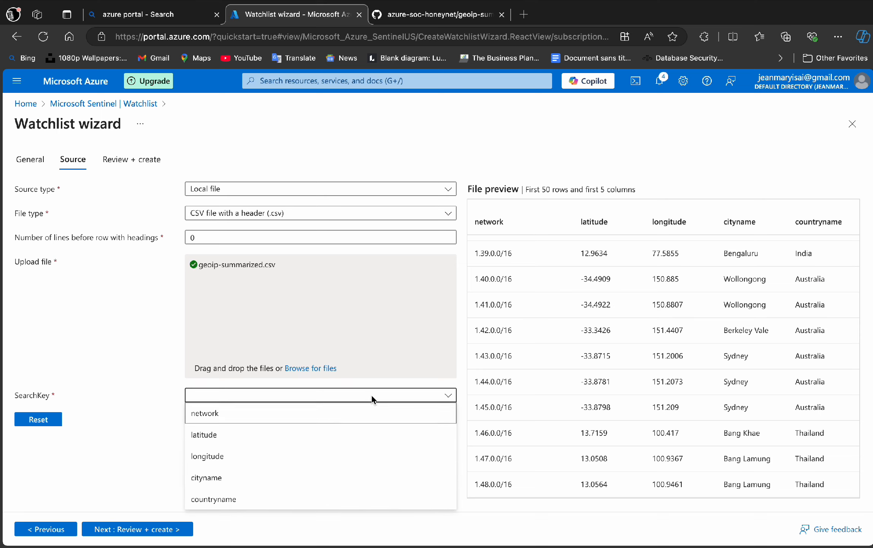
left_click(349, 419)
left_click(141, 533)
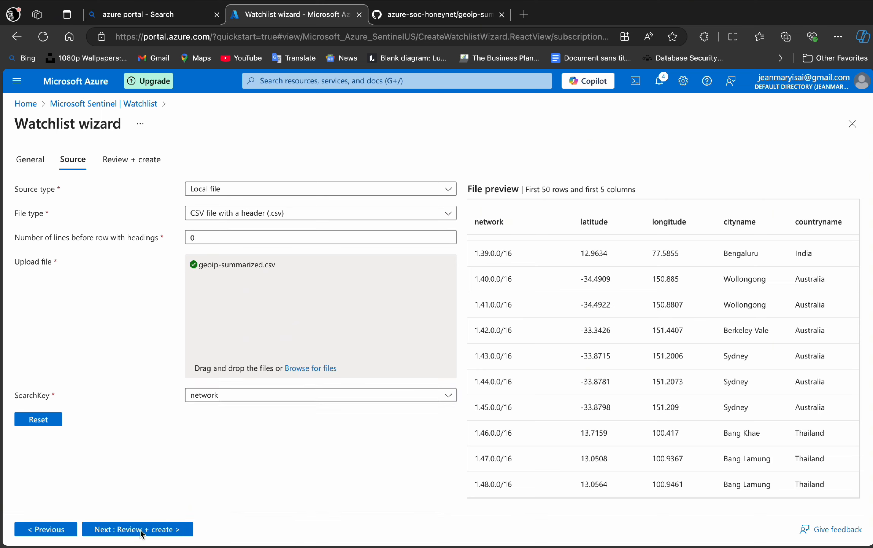
left_click(108, 530)
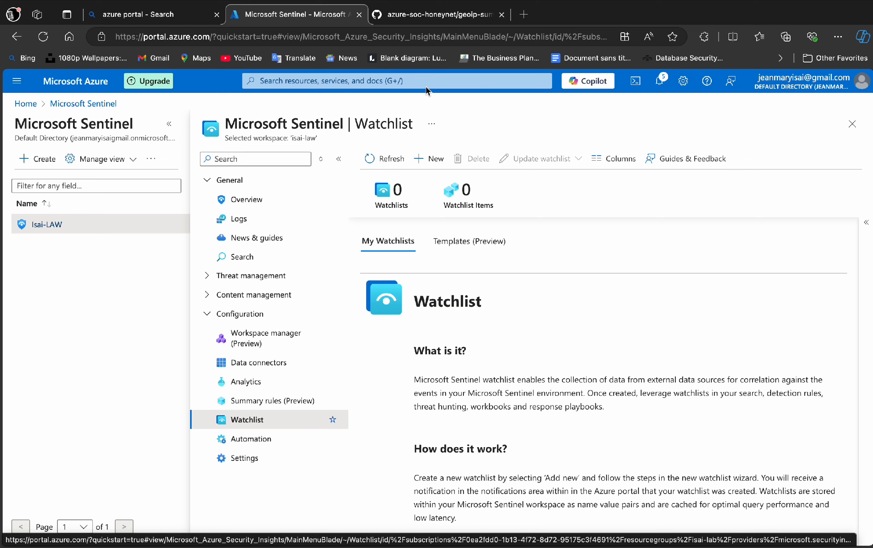
Refresh the watchlists and select the new geoip watchlist.
left_click(394, 157)
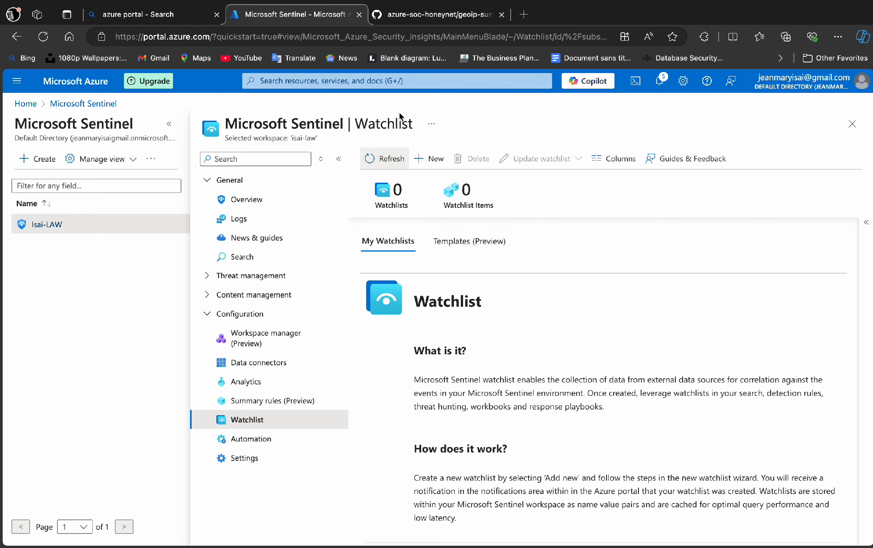
left_click(349, 84)
left_click(681, 158)
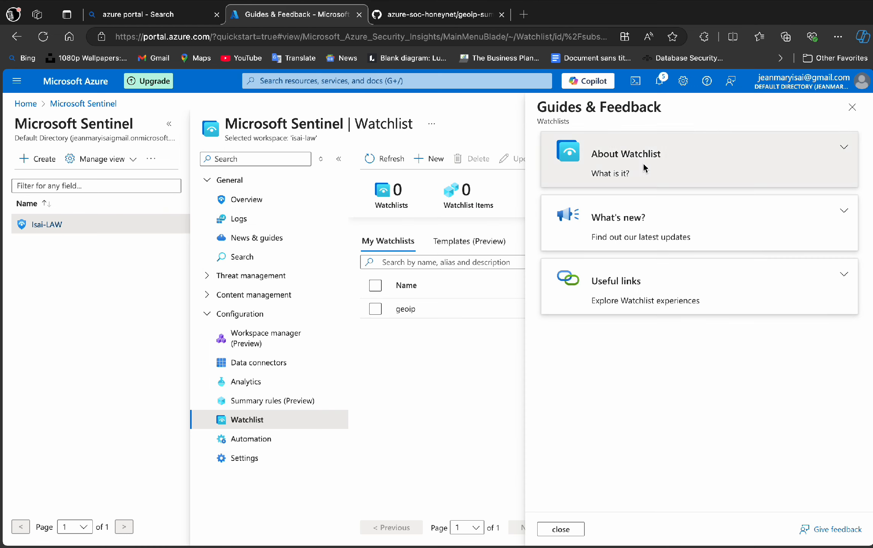
left_click(852, 108)
left_click(546, 312)
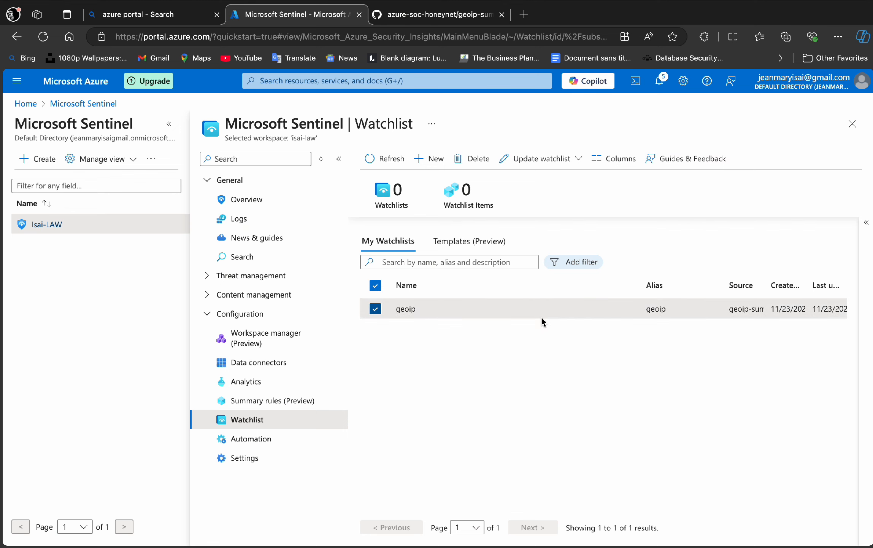
Open Isai-LAW's Logs and run the query _GetWatchlist("geoip").
left_click(429, 80)
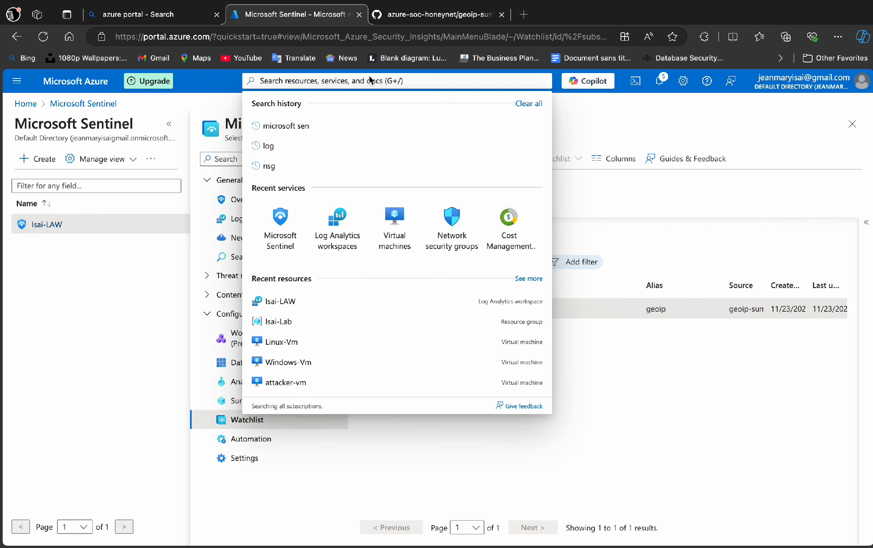
type("log")
key("Down")
key("Down")
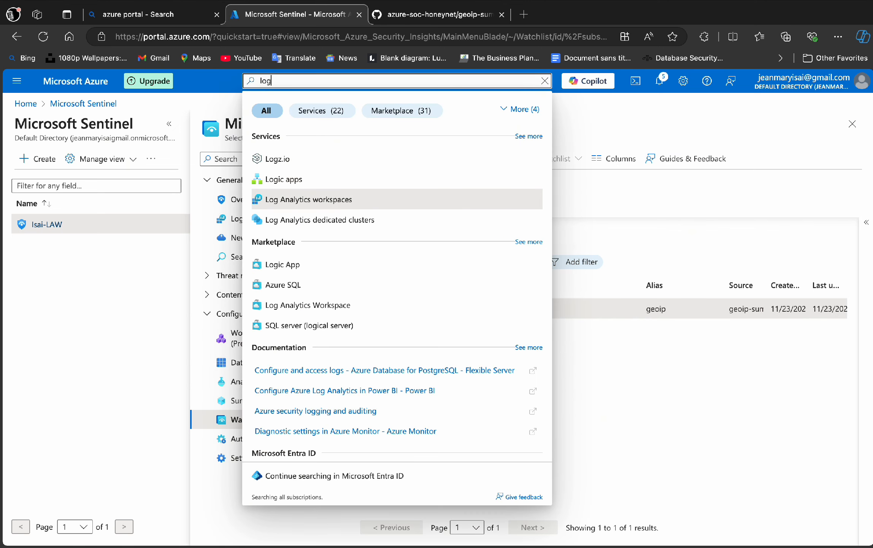
key("Return")
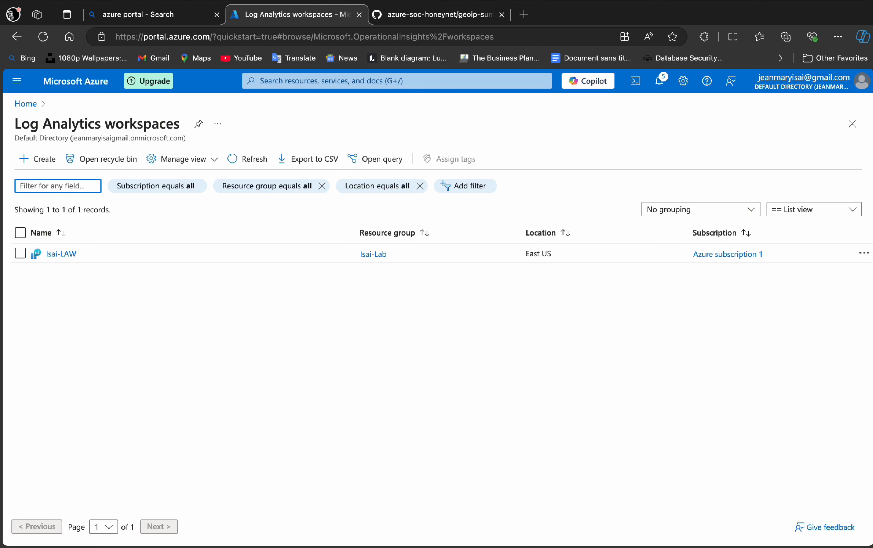
left_click(60, 253)
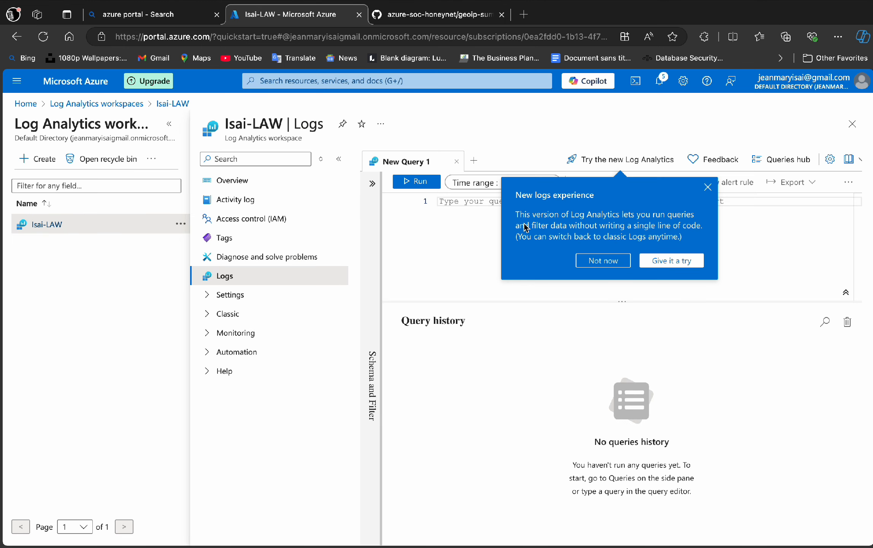
left_click(615, 265)
left_click(616, 218)
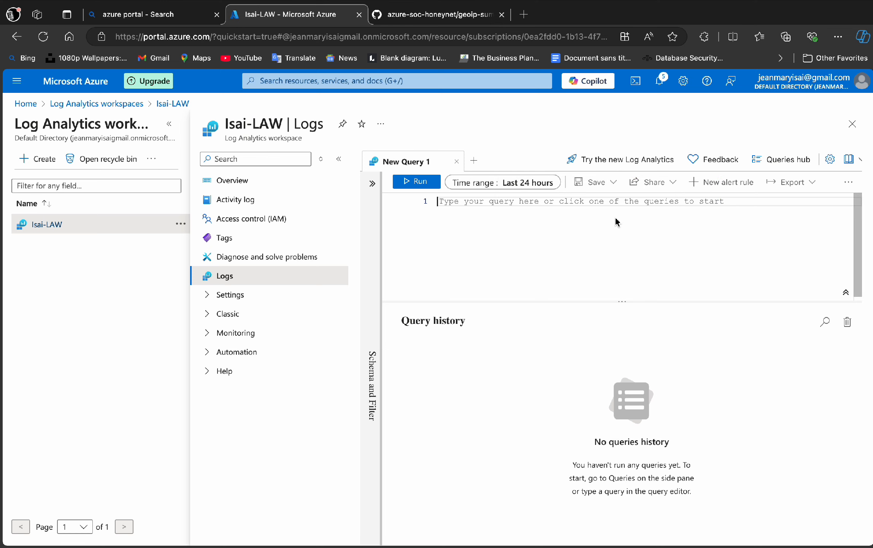
type("_Get")
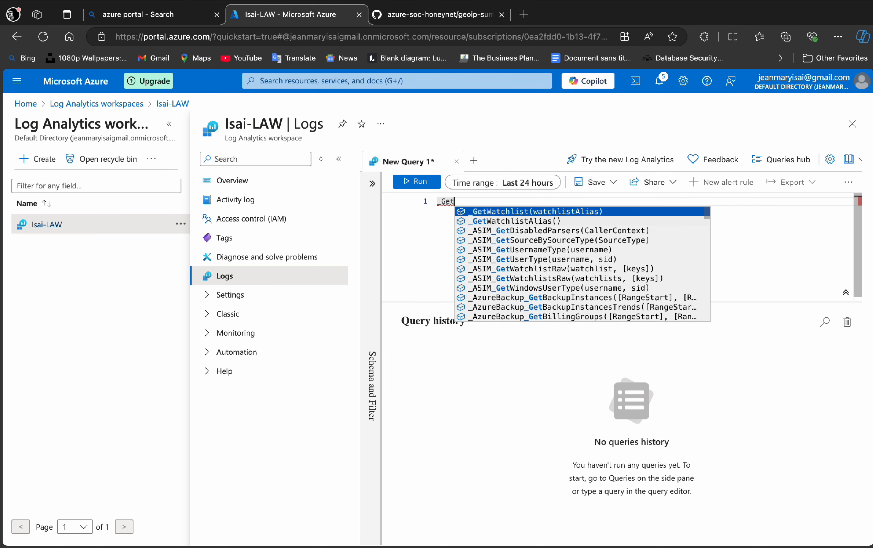
type("Watchlist(\"geo")
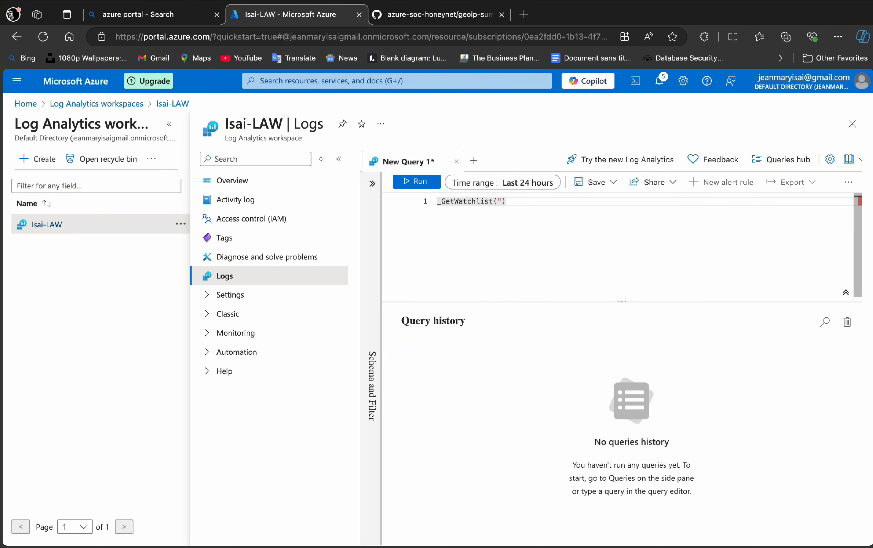
type("ip")
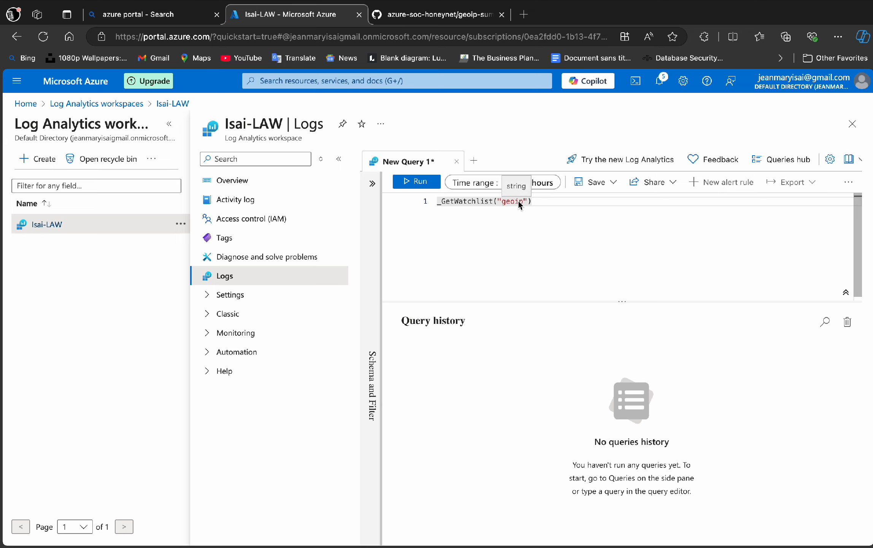
left_click(415, 183)
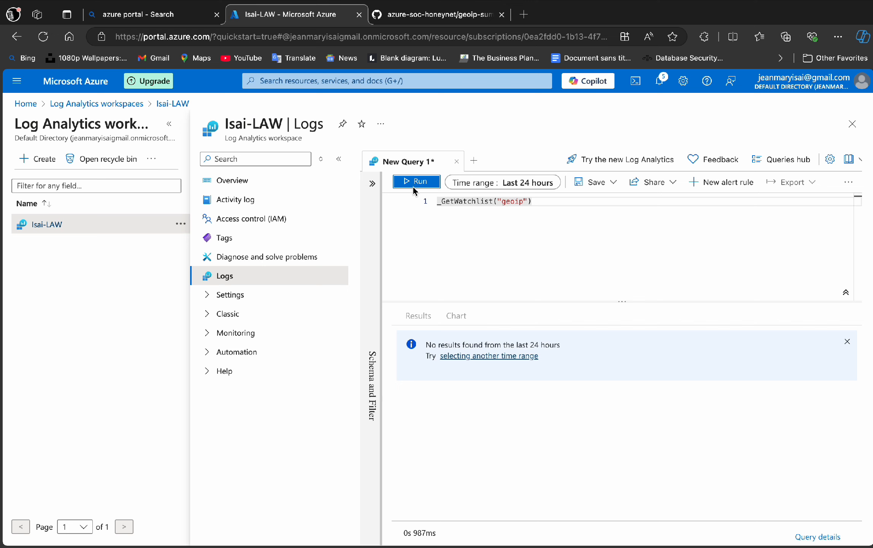
left_click(416, 182)
Duplicate the logs page into a new tab, then return Home, discarding the query edits.
left_click(470, 84)
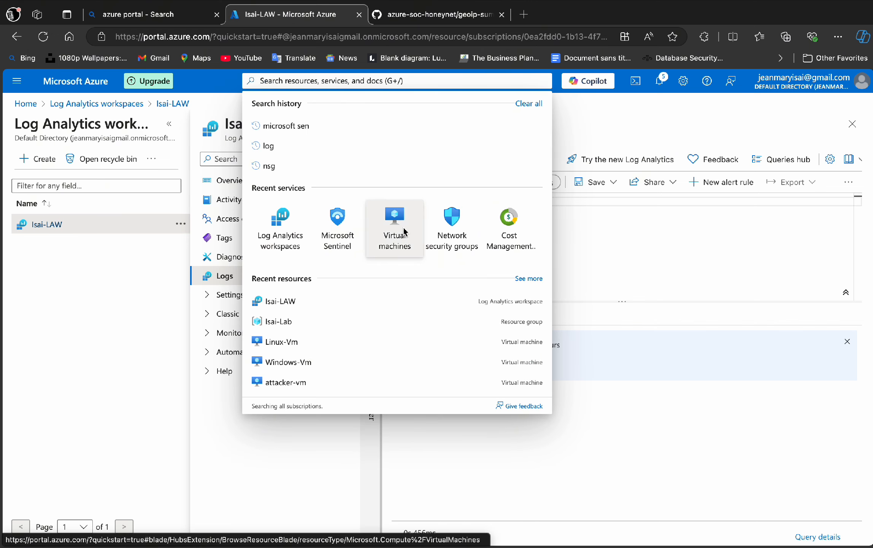
left_click(172, 262)
left_click(25, 104)
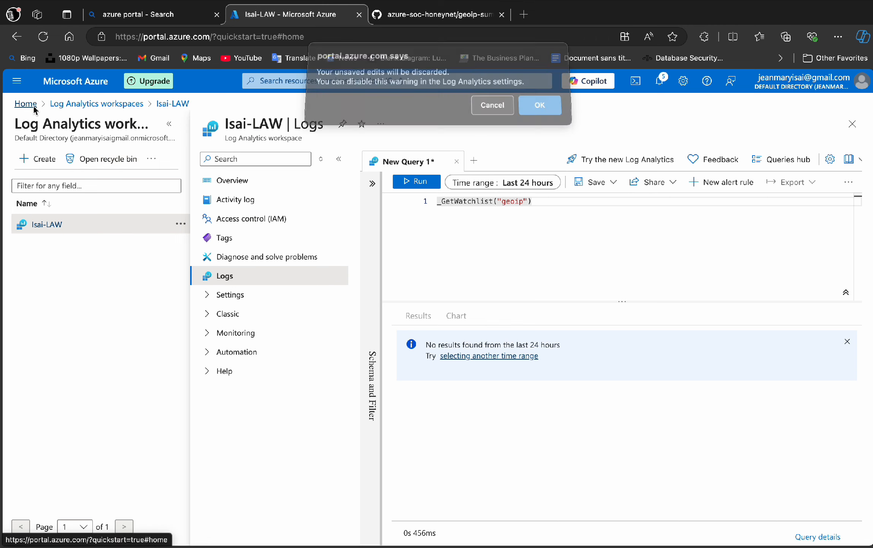
left_click(492, 110)
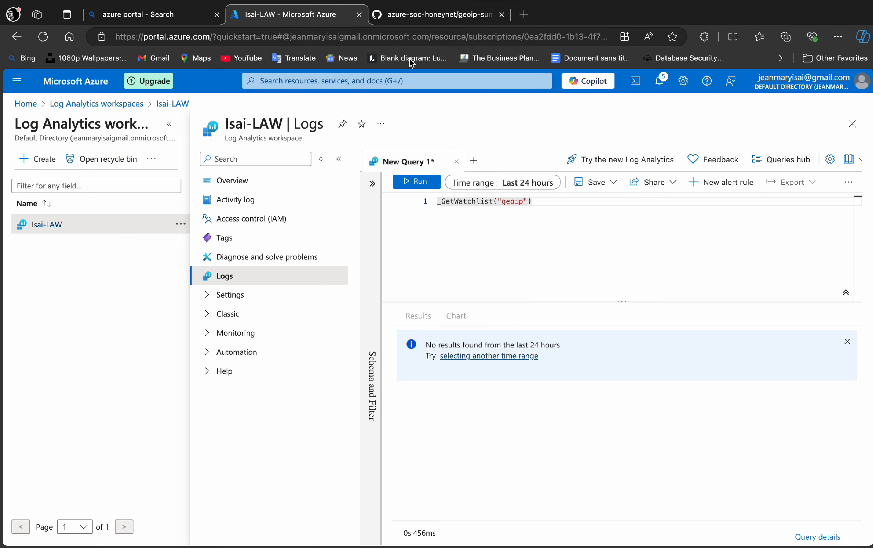
right_click(317, 19)
left_click(361, 93)
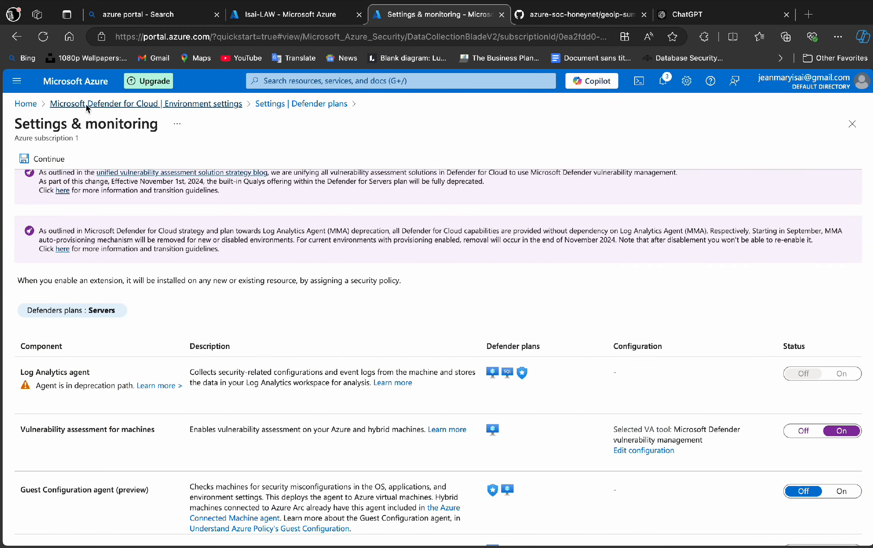
left_click(87, 108)
left_click(495, 101)
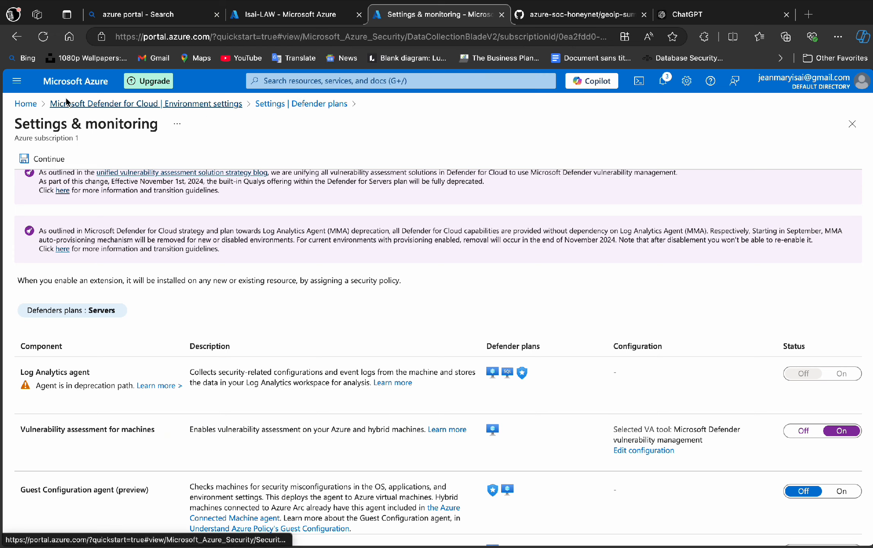
left_click(87, 105)
left_click(538, 101)
Reopen Isai-LAW's Logs, rerun the geoip query from history (30,000 rows), then return Home.
scroll(342, 335, "up", 3)
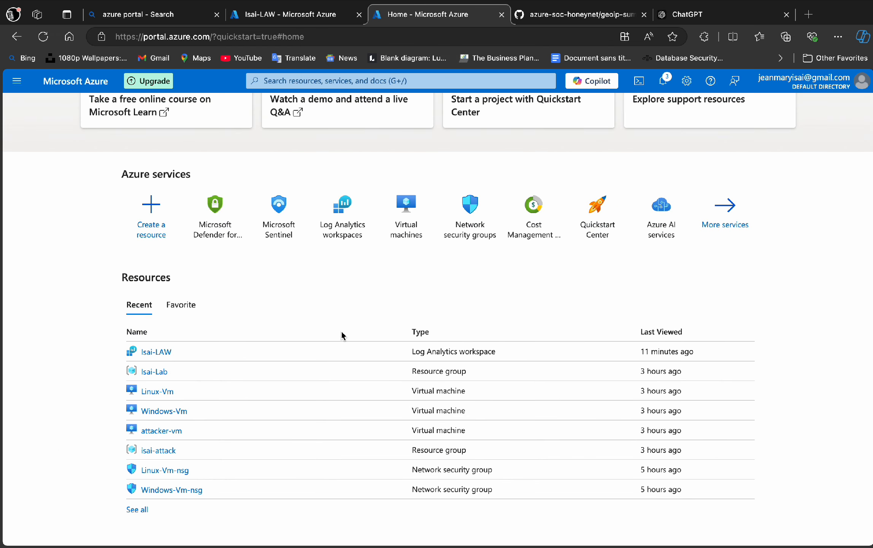
left_click(278, 211)
left_click(267, 420)
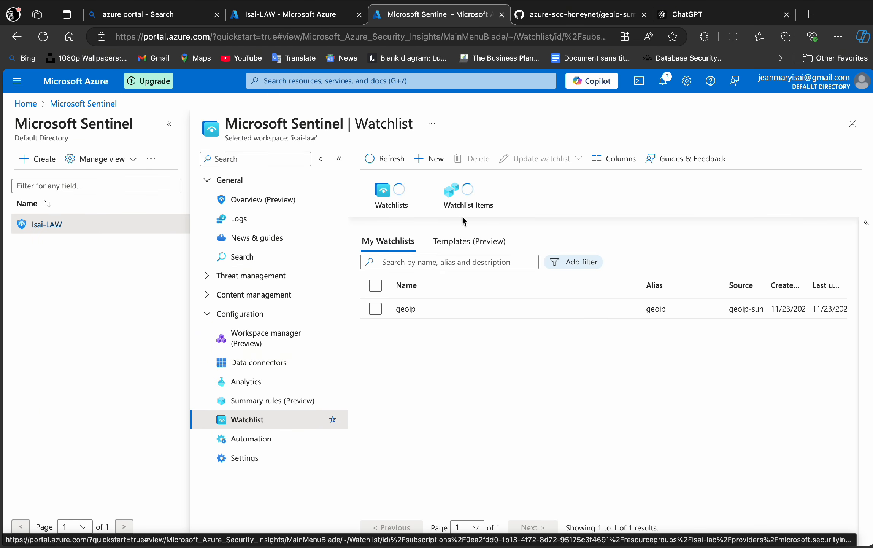
left_click(400, 81)
left_click(400, 242)
left_click(48, 225)
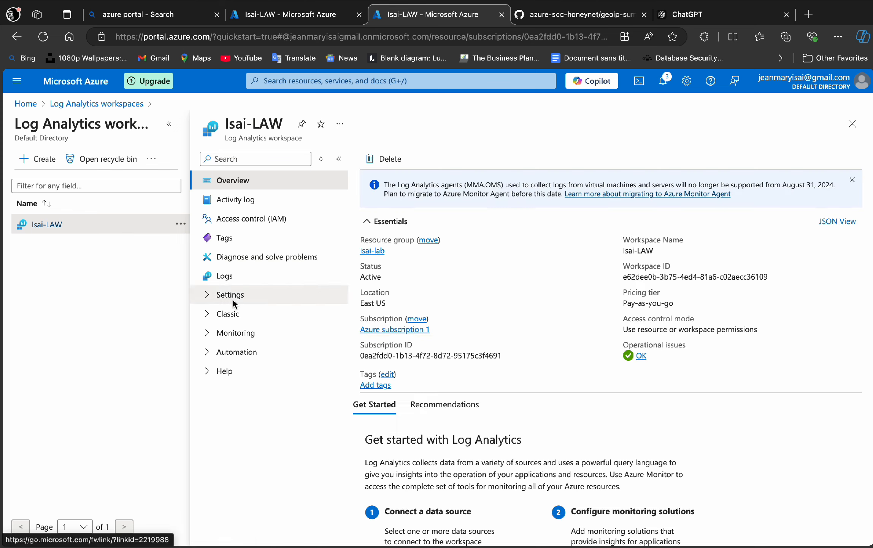
left_click(225, 276)
left_click(840, 178)
left_click(826, 371)
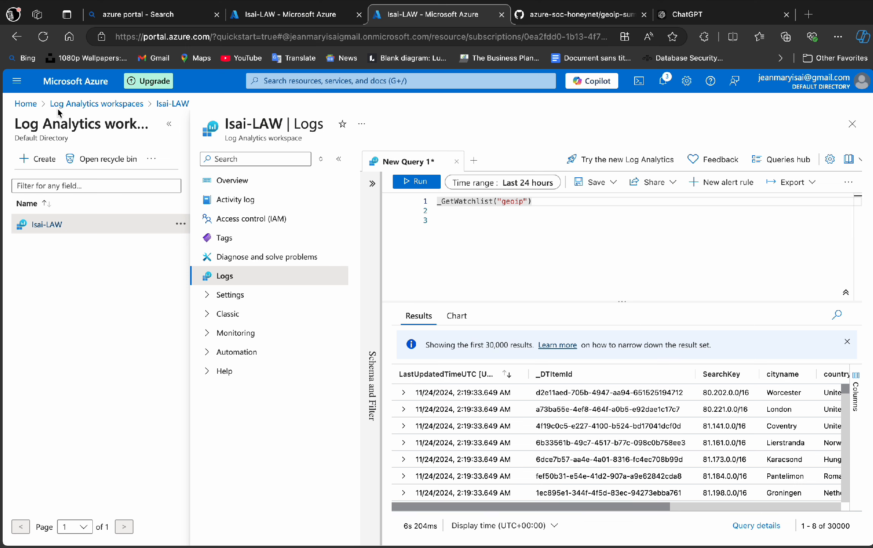
left_click(31, 105)
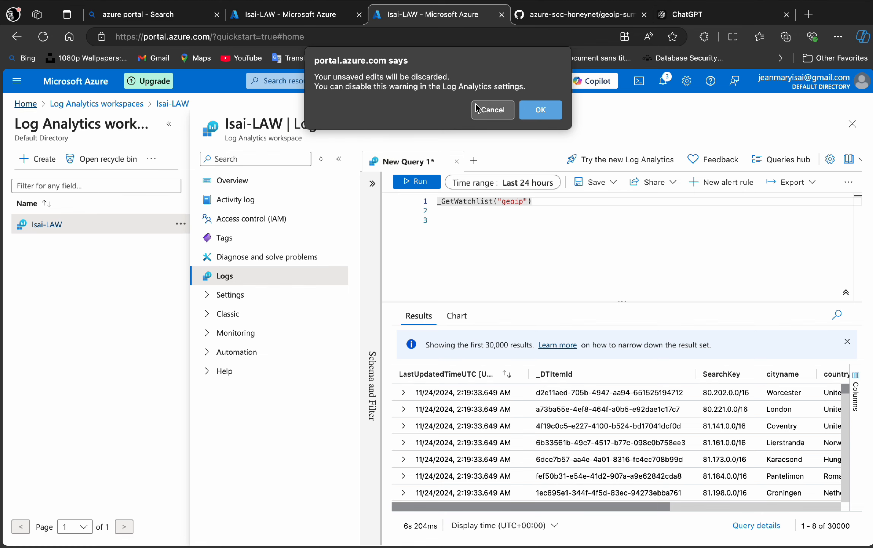
left_click(540, 110)
scroll(432, 224, "up", 5)
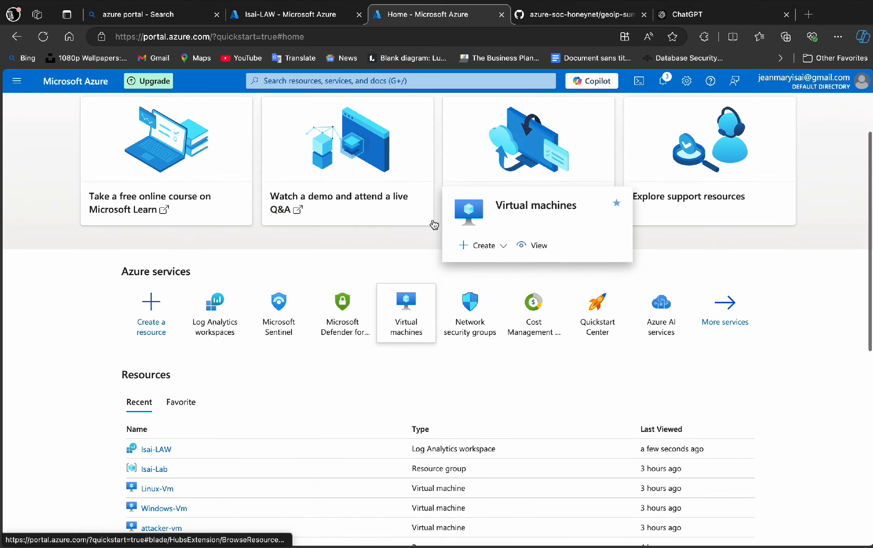
Search 'defen' for Defender for Cloud and open Isai-LAW under Environment settings' Tenant Root Group.
left_click(405, 82)
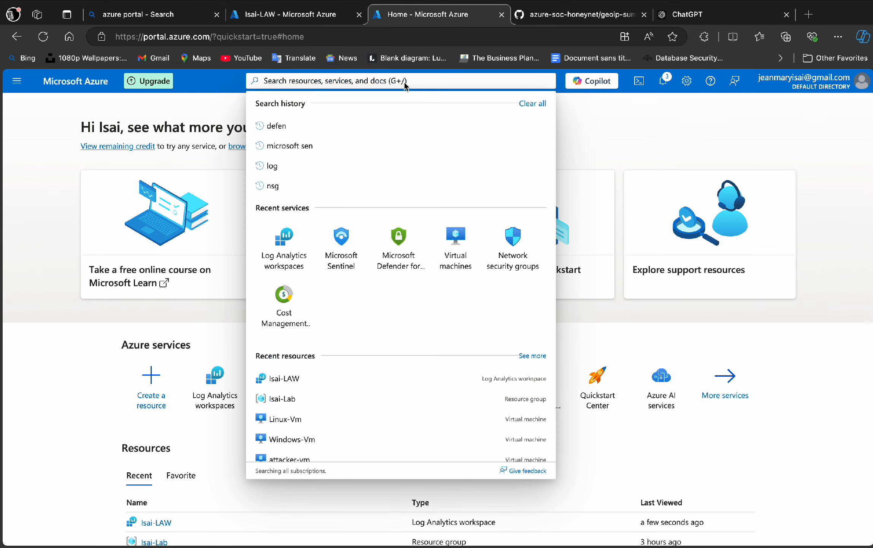
type("mic")
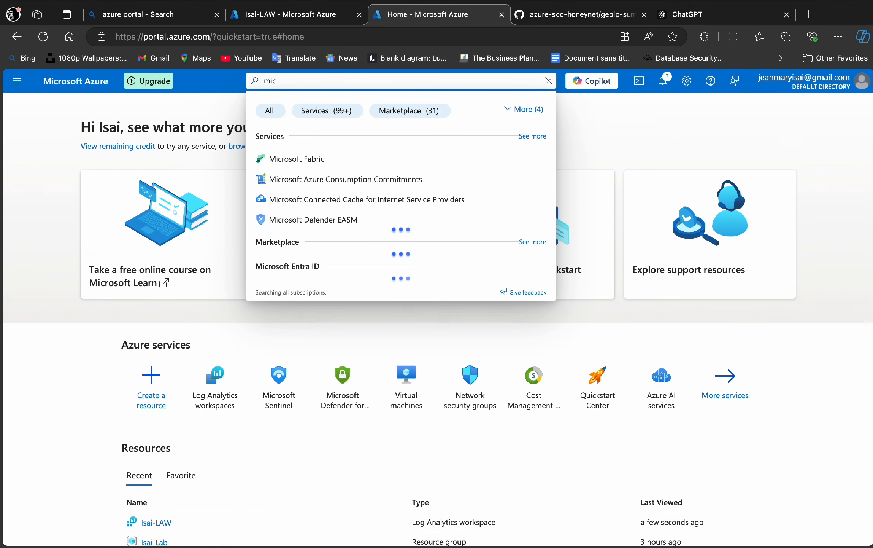
key("BackSpace")
key("BackSpace")
key("BackSpace")
type("defen")
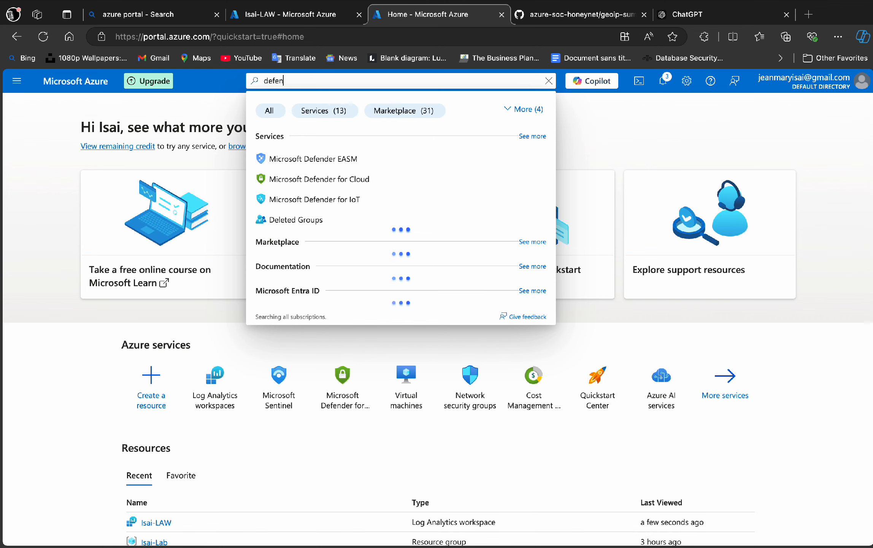
left_click(343, 178)
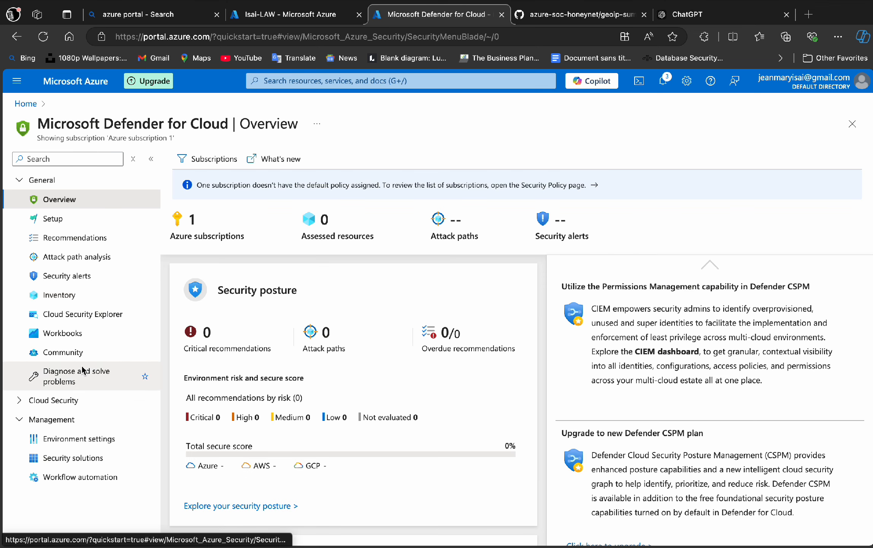
left_click(76, 439)
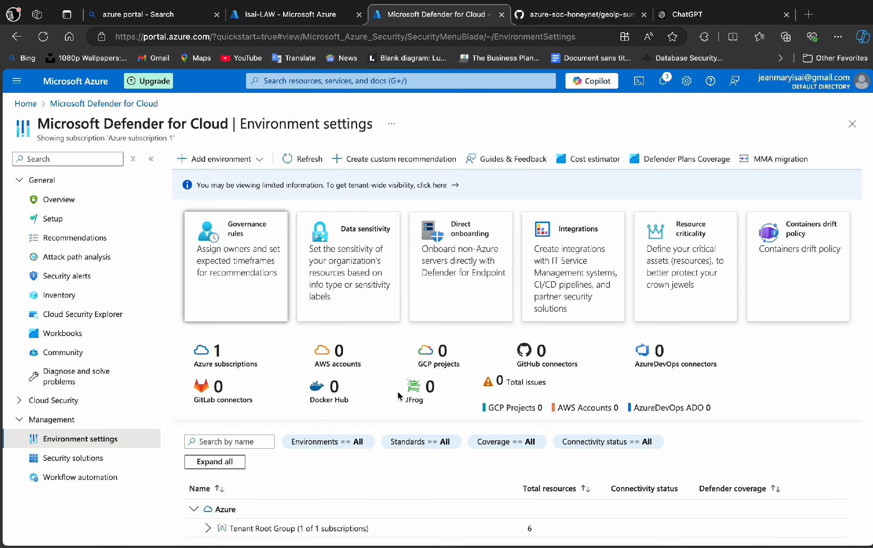
scroll(243, 428, "down", 2)
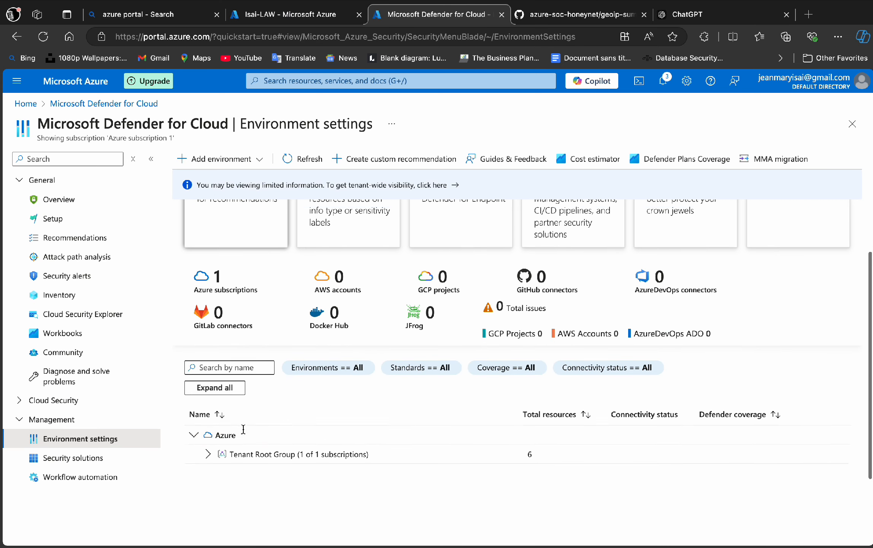
left_click(207, 446)
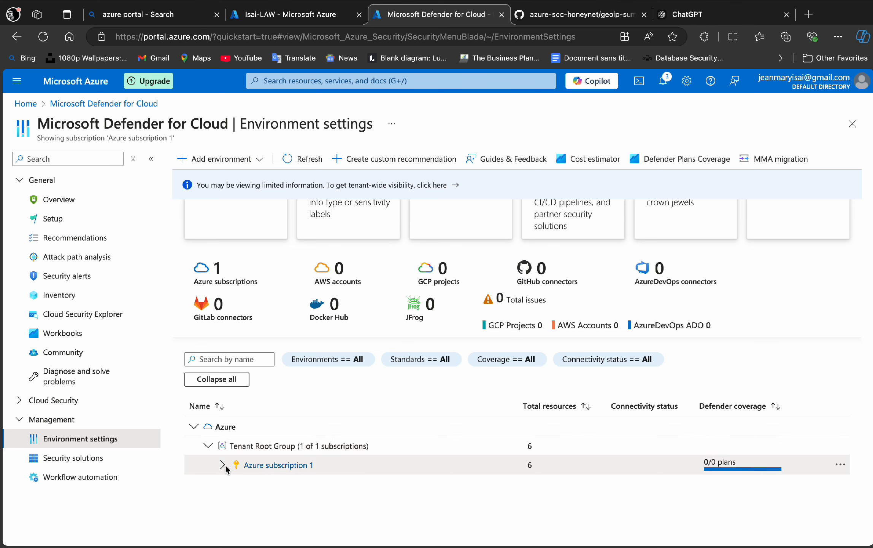
scroll(263, 412, "down", 2)
left_click(267, 393)
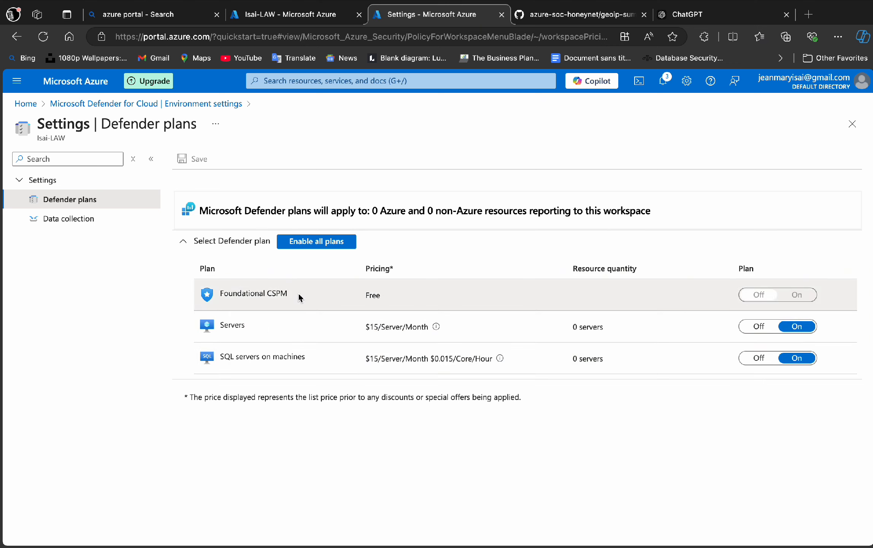
Set Isai-LAW's Windows security event collection to All Events, save, and return to Environment settings.
left_click(82, 224)
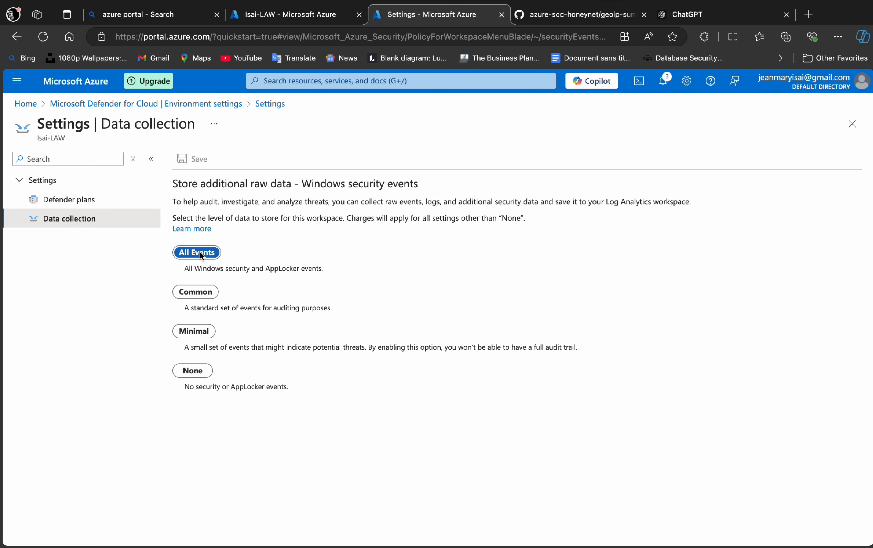
left_click(195, 291)
left_click(204, 253)
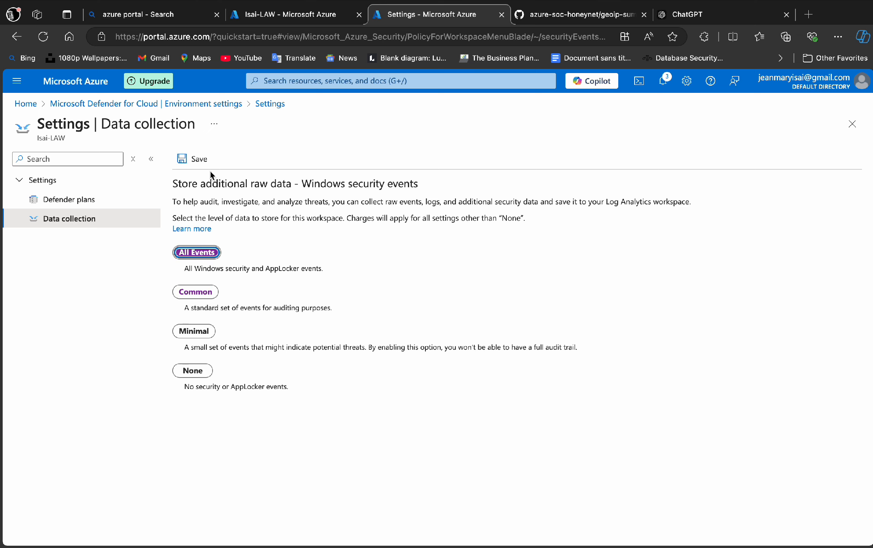
left_click(186, 157)
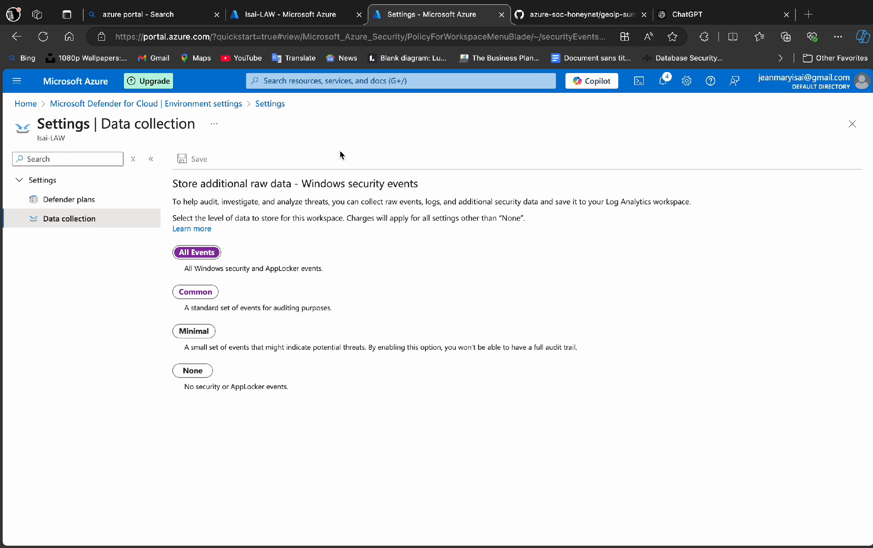
left_click(148, 104)
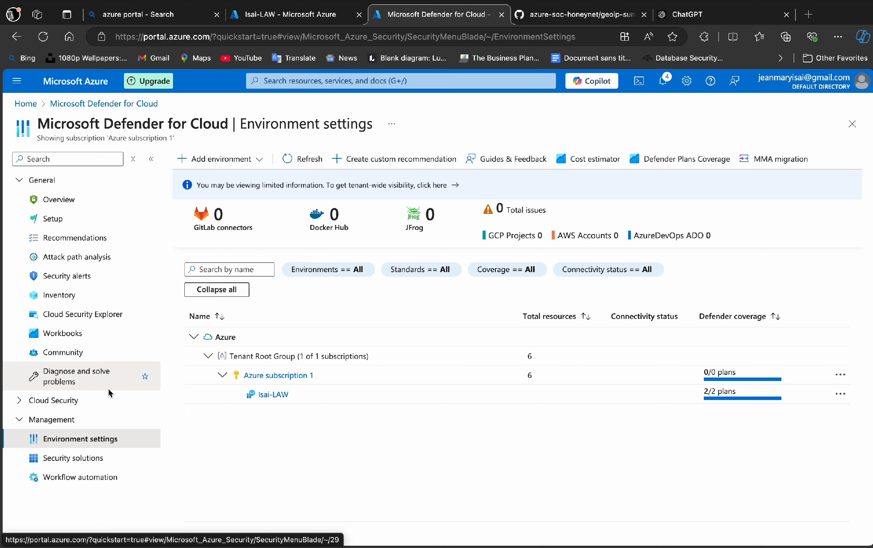
Turn on the Servers, Databases, Storage and Key Vault plans for Azure subscription 1.
left_click(288, 376)
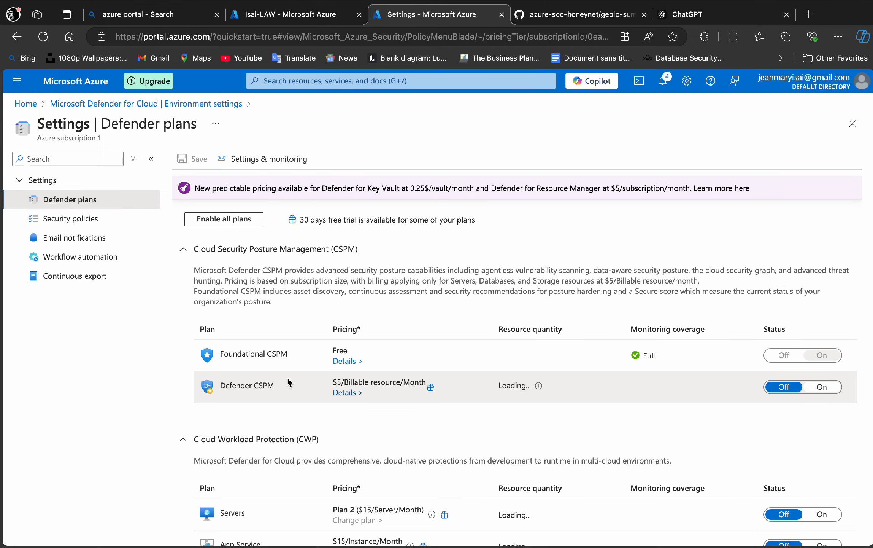
scroll(288, 378, "down", 4)
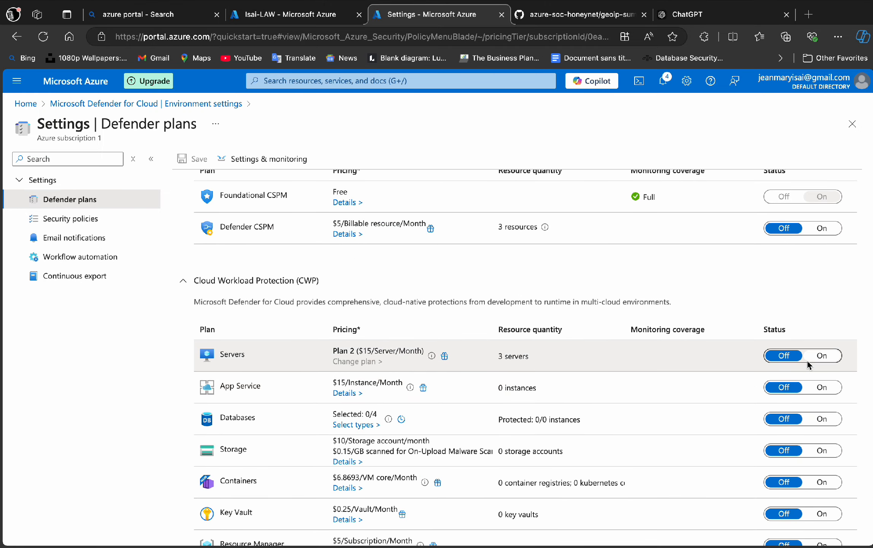
scroll(725, 333, "down", 3)
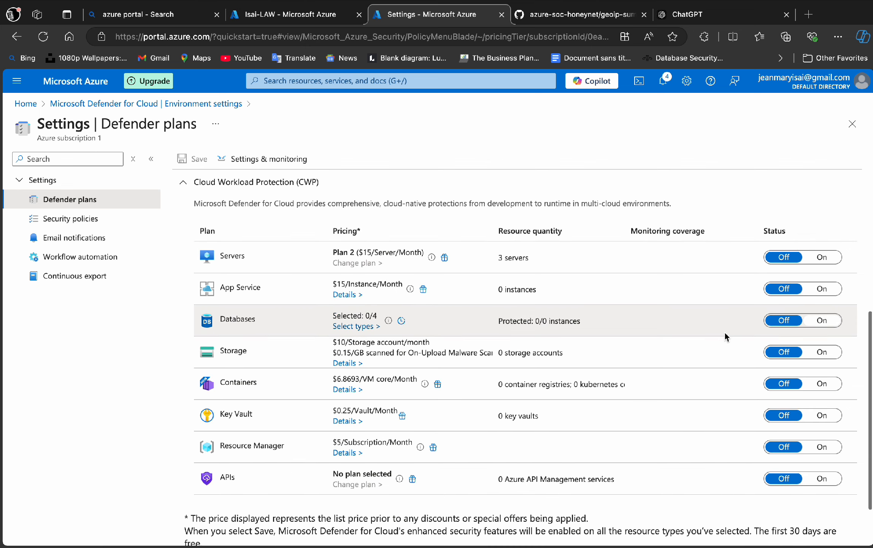
left_click(822, 253)
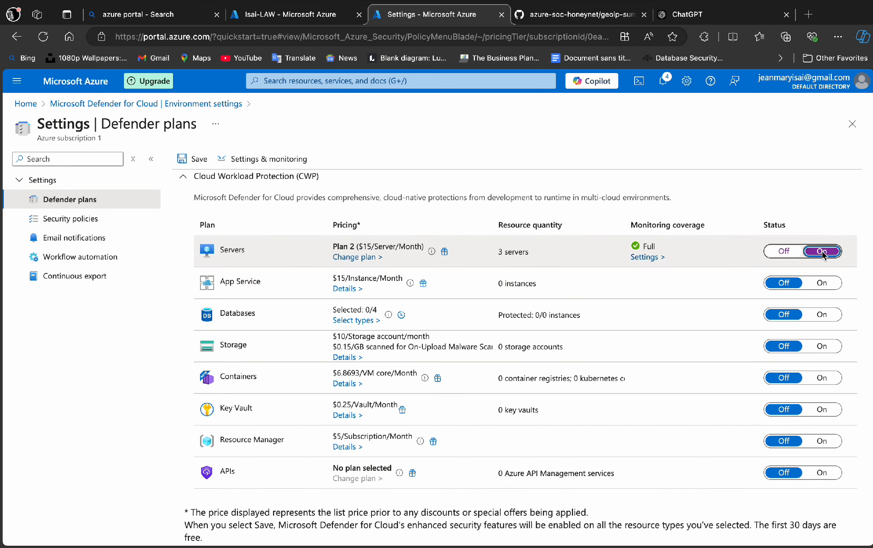
left_click(821, 315)
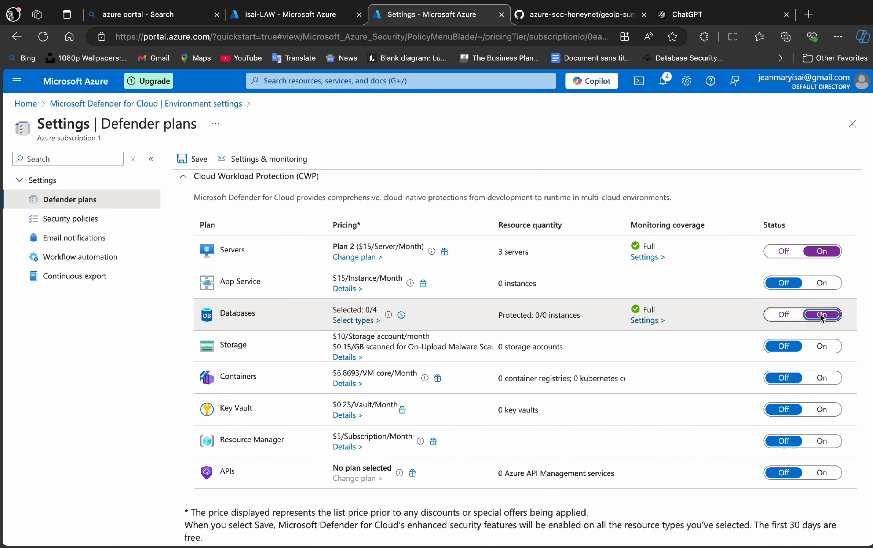
left_click(821, 346)
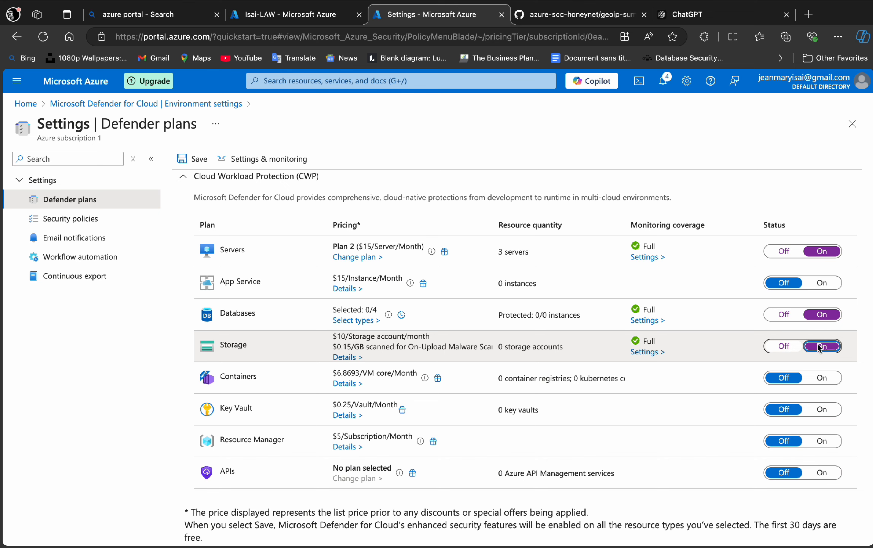
left_click(832, 407)
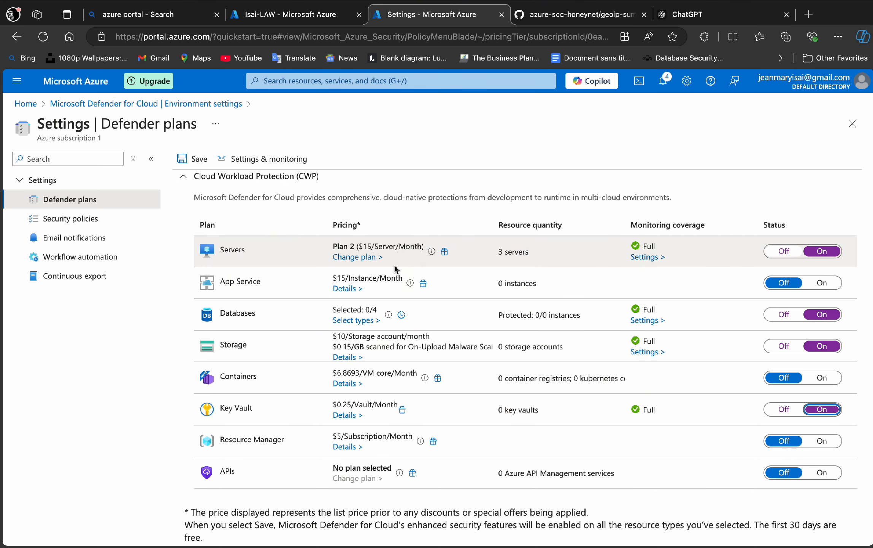
scroll(396, 269, "down", 2)
scroll(397, 246, "up", 5)
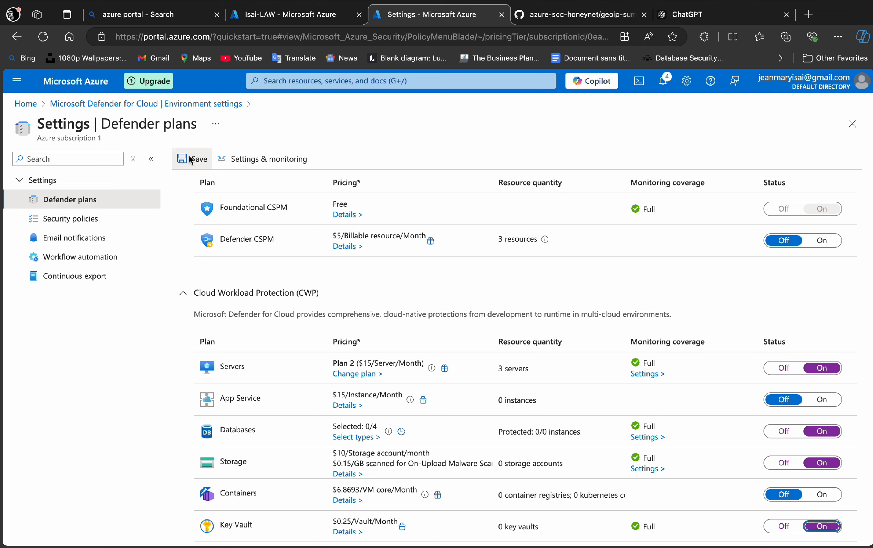
Save the plans, dismiss the failed-update notice, and reload the page.
left_click(191, 160)
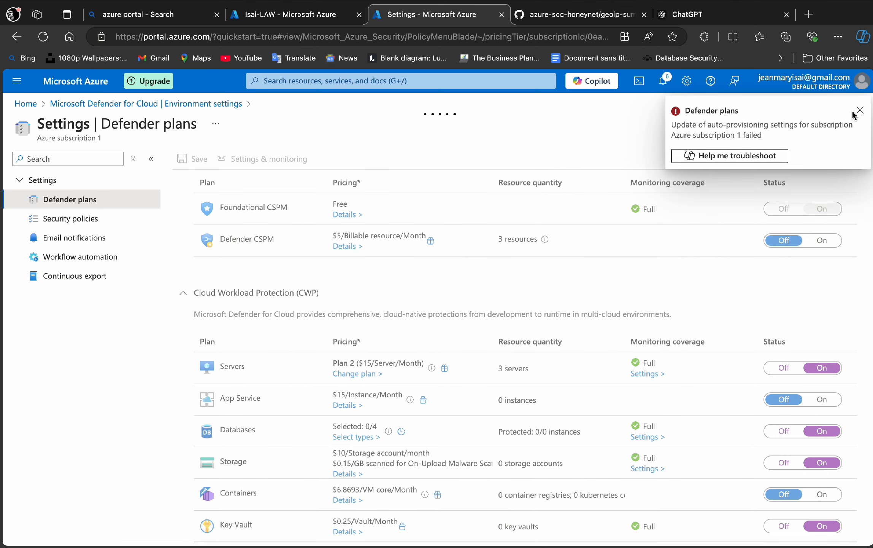
left_click(860, 111)
key("F5")
left_click(409, 213)
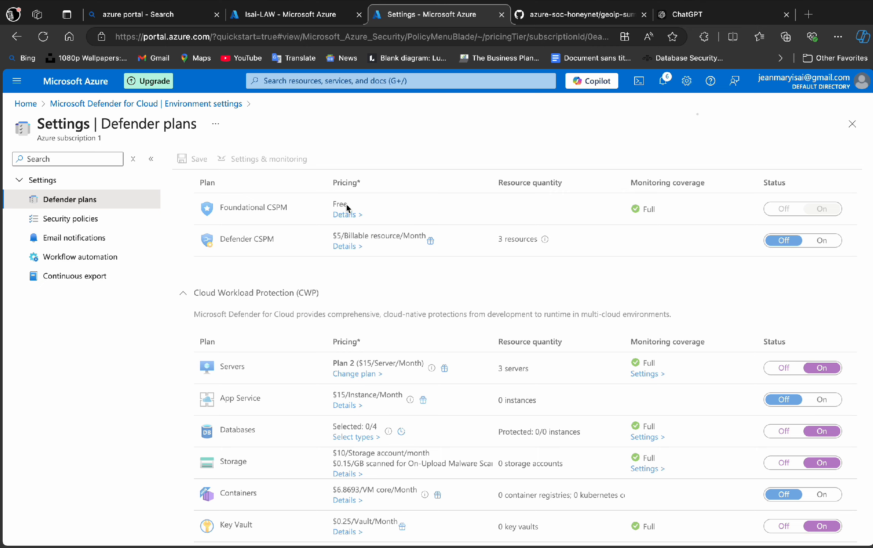
key("F5")
key("Return")
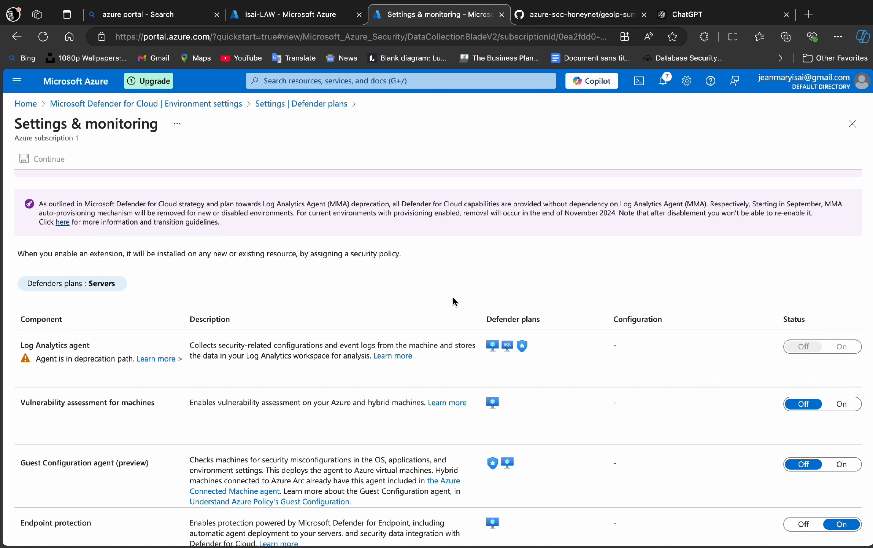
Scroll through the Servers plan's monitoring components and extensions list.
scroll(323, 217, "down", 4)
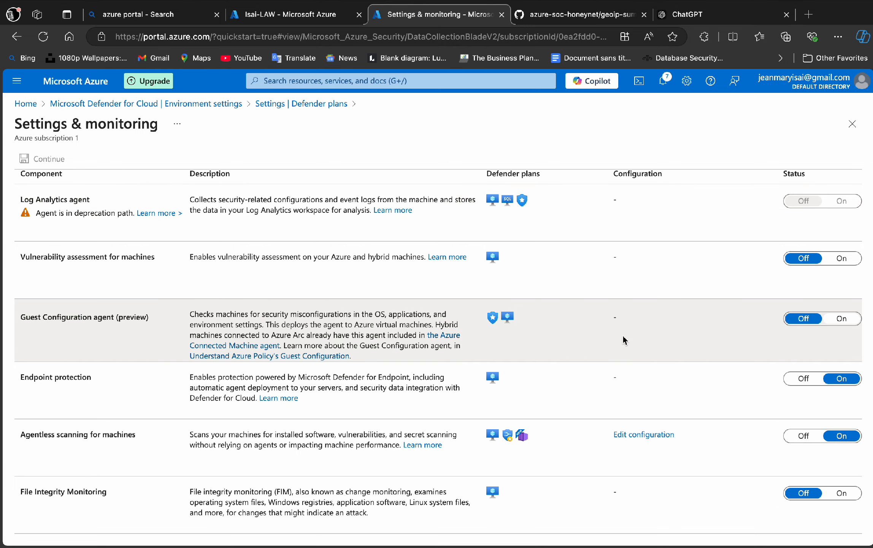
scroll(616, 305, "up", 1)
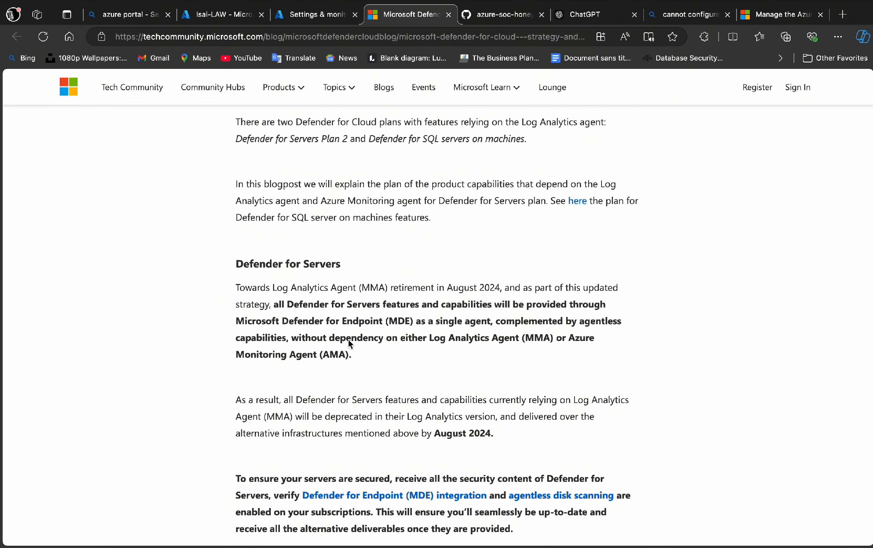
Read through the Log Analytics agent deprecation blog post, then return to the Settings & monitoring tab.
scroll(453, 358, "down", 3)
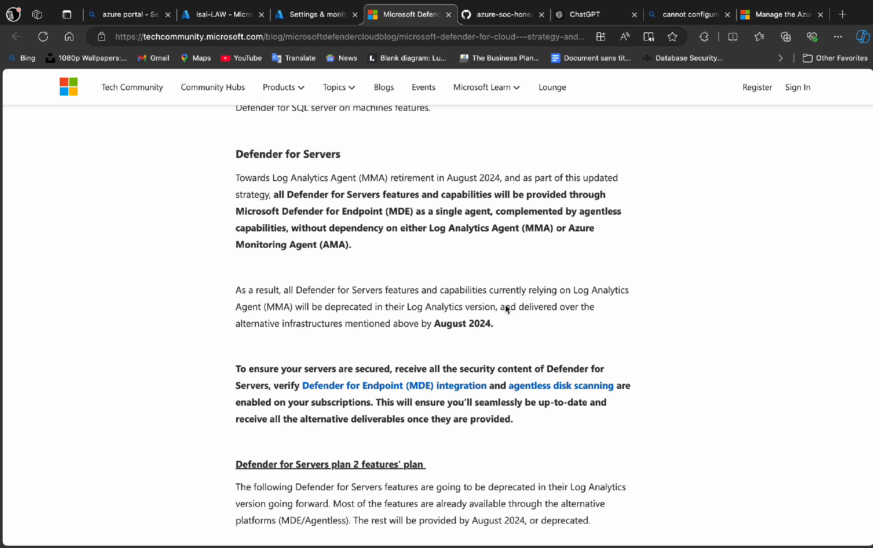
scroll(430, 327, "up", 5)
scroll(441, 325, "down", 1)
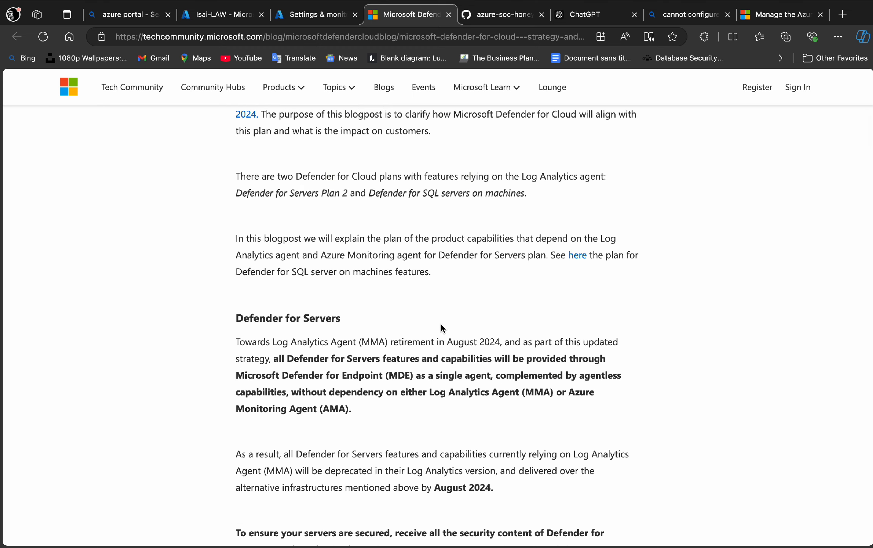
scroll(441, 324, "up", 1)
scroll(441, 327, "down", 6)
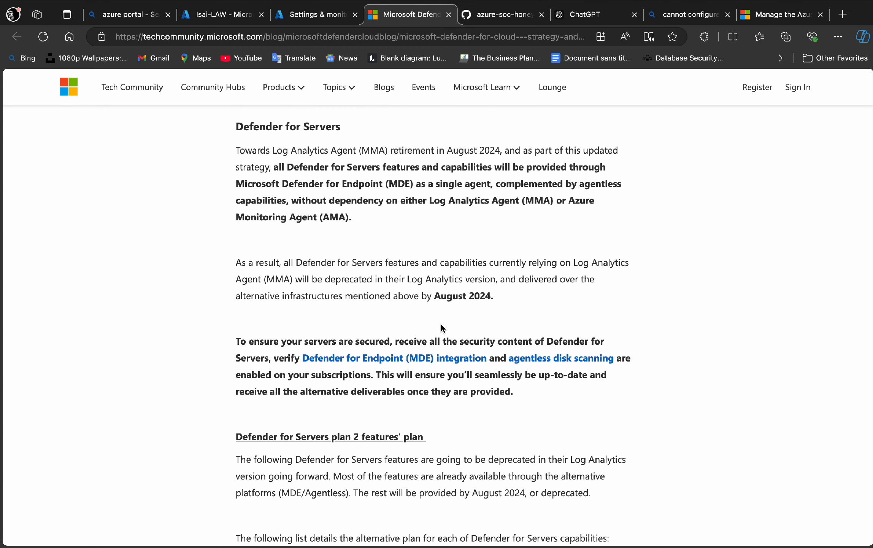
scroll(441, 323, "down", 2)
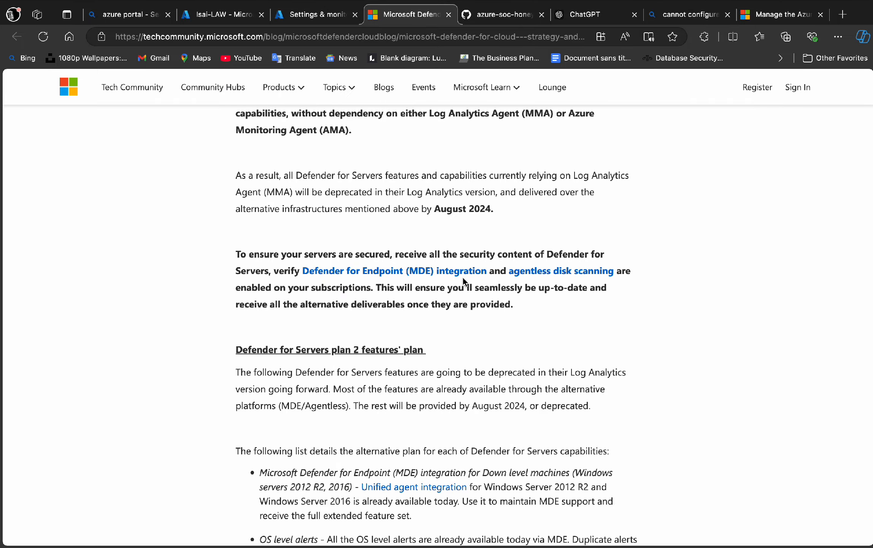
scroll(414, 298, "down", 10)
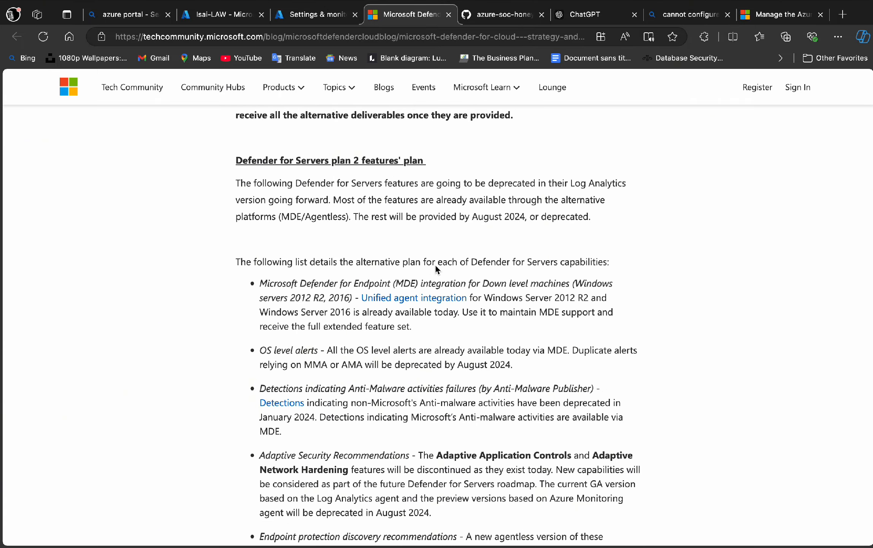
scroll(381, 343, "down", 12)
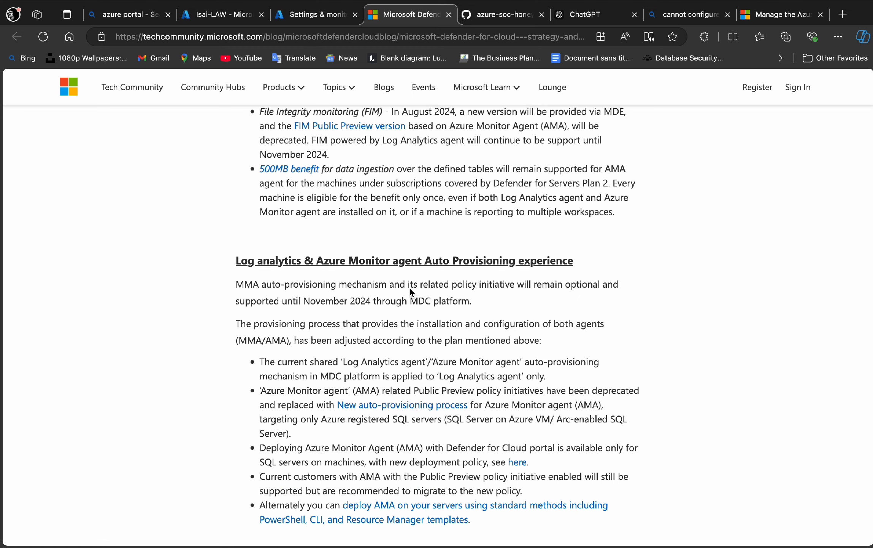
scroll(408, 326, "down", 9)
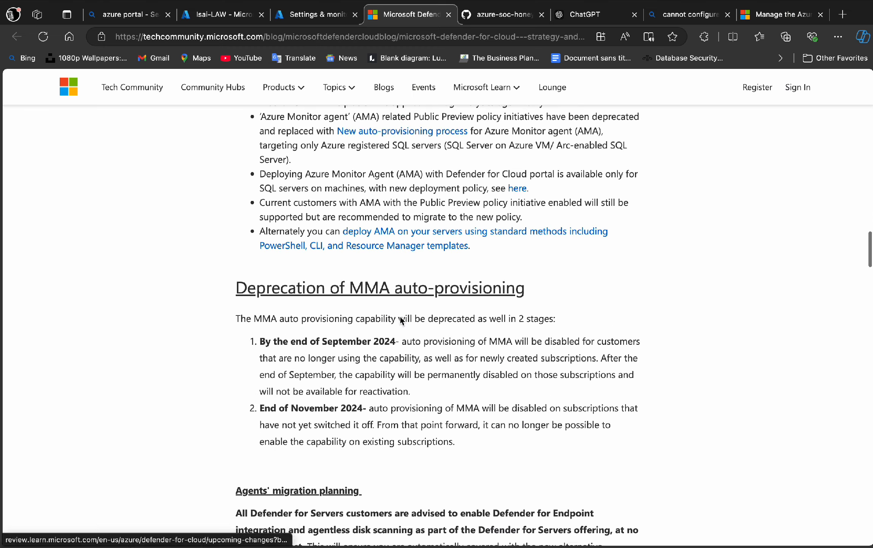
scroll(431, 302, "down", 1)
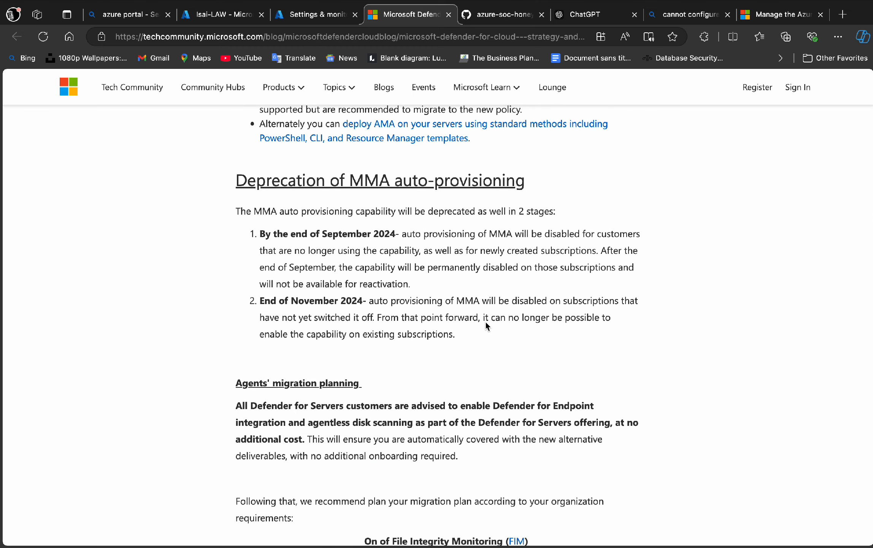
scroll(485, 321, "down", 2)
scroll(472, 344, "down", 3)
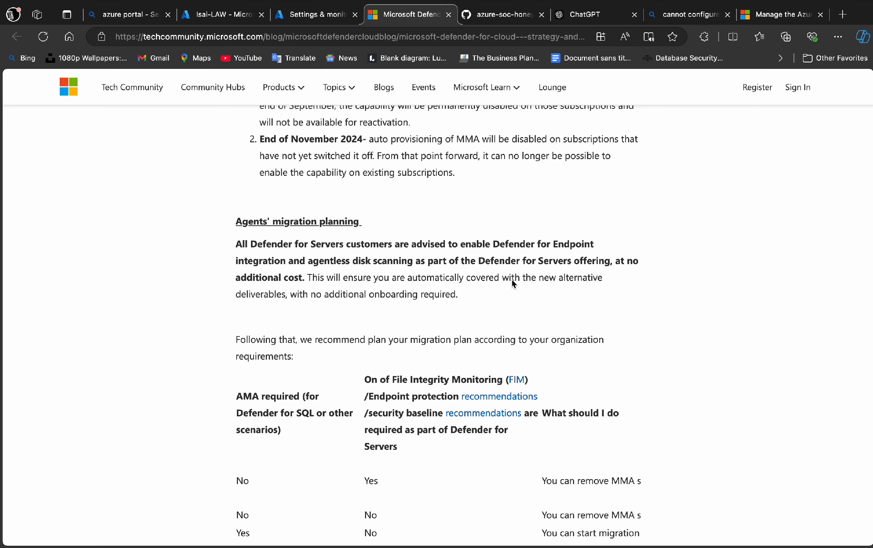
scroll(421, 316, "down", 4)
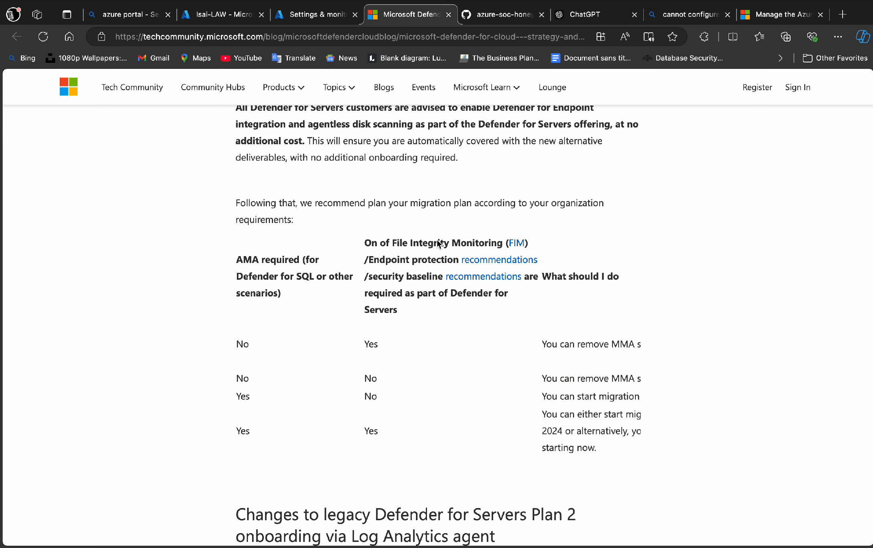
scroll(413, 283, "down", 12)
left_click(316, 14)
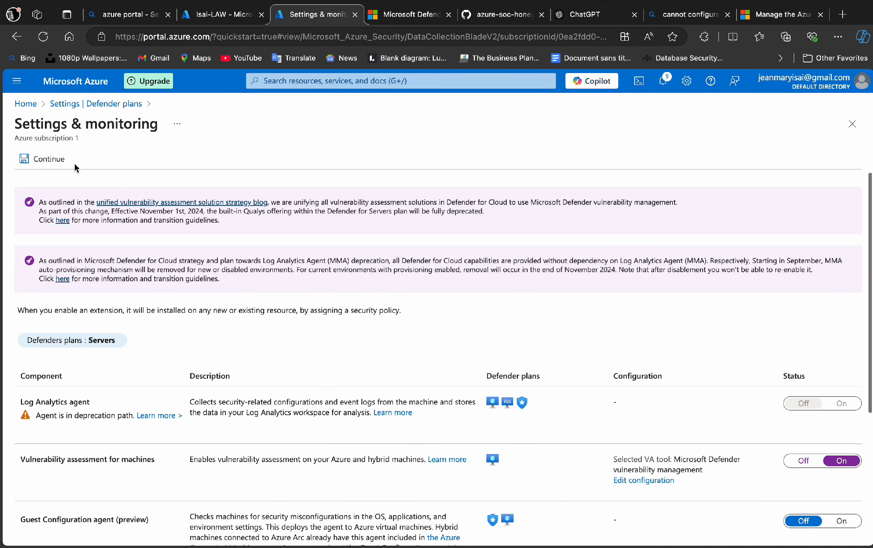
Apply the monitoring settings and save the updated Defender plans.
left_click(53, 167)
left_click(182, 159)
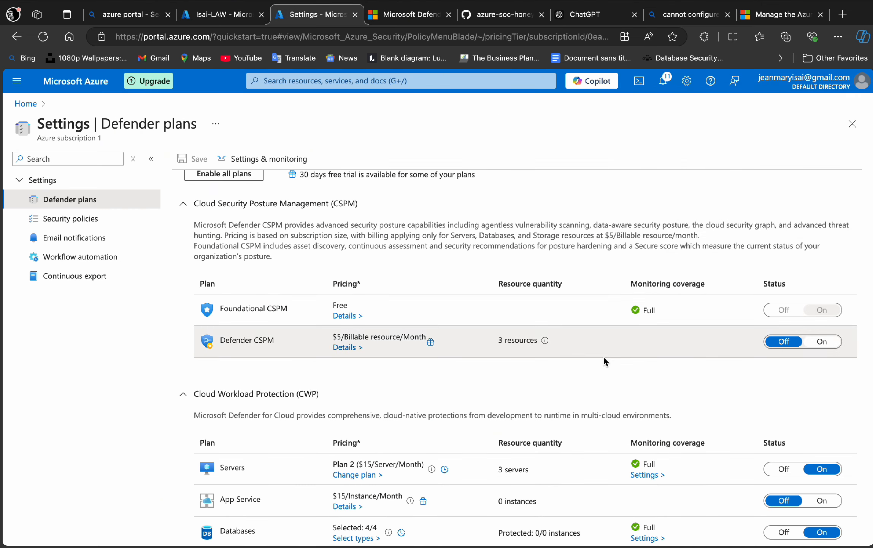
scroll(605, 362, "down", 1)
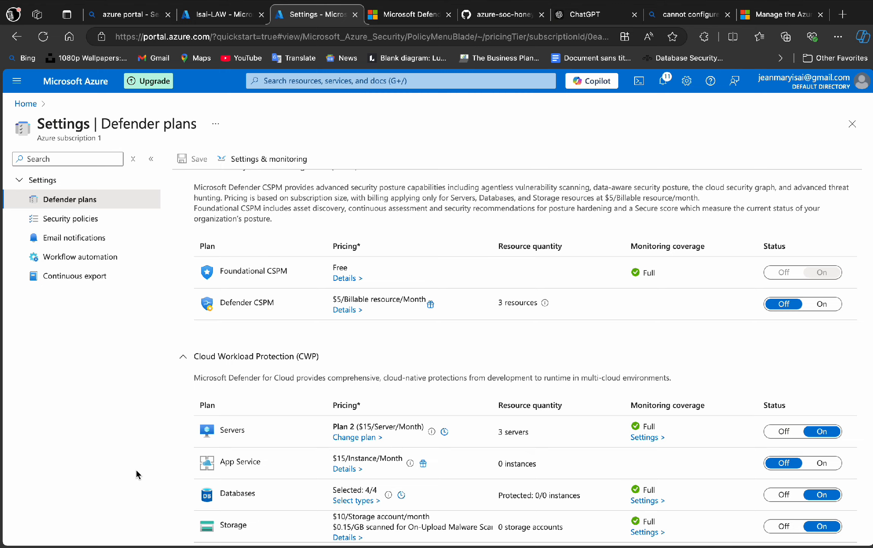
scroll(233, 464, "down", 6)
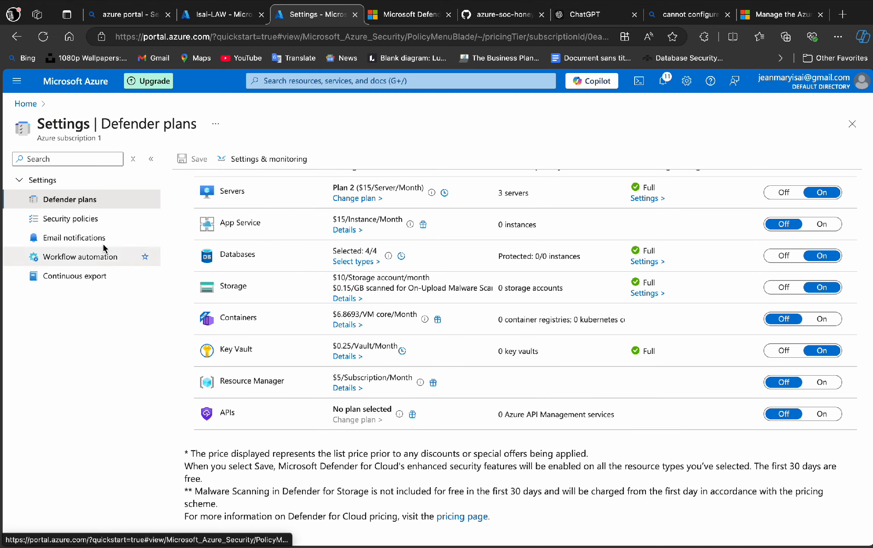
Expand Tenant Root Group in Defender for Cloud's Environment settings and open Azure subscription 1.
left_click(88, 219)
scroll(321, 279, "down", 10)
scroll(321, 278, "up", 15)
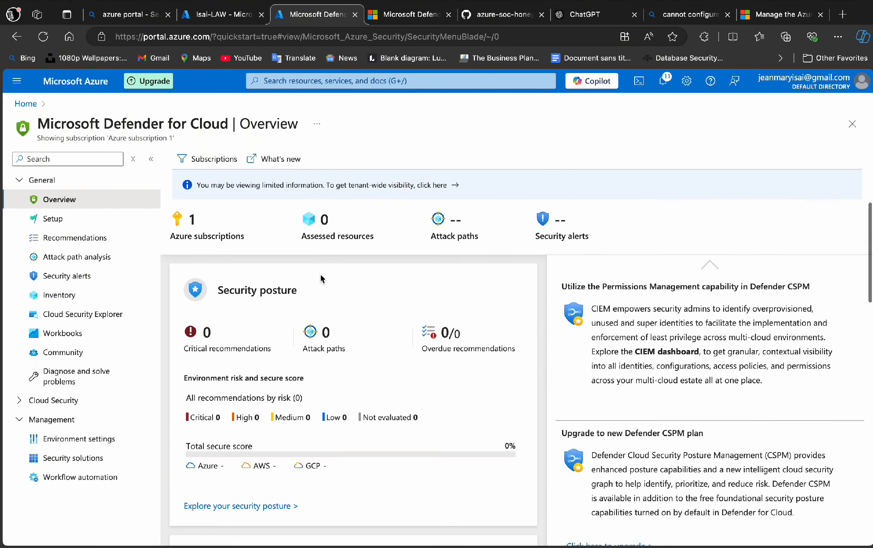
scroll(689, 458, "down", 16)
scroll(689, 458, "up", 15)
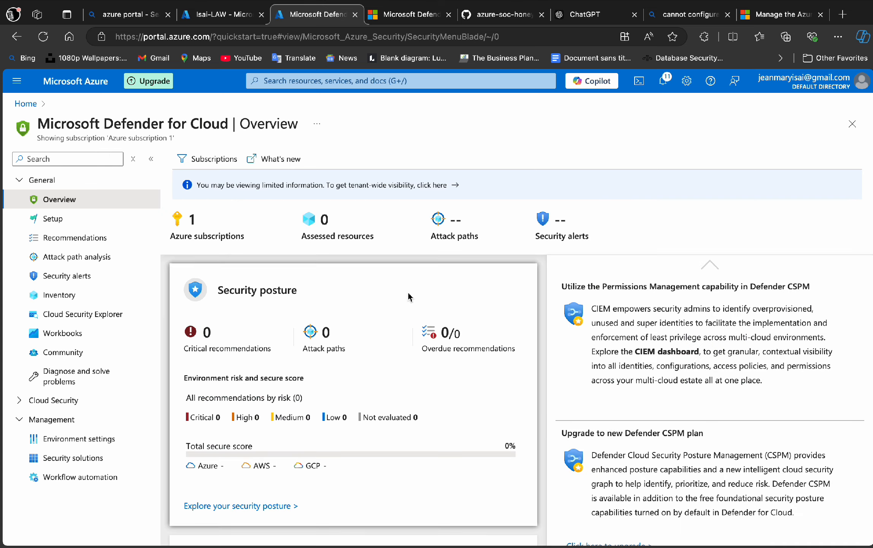
left_click(46, 439)
scroll(359, 434, "down", 1)
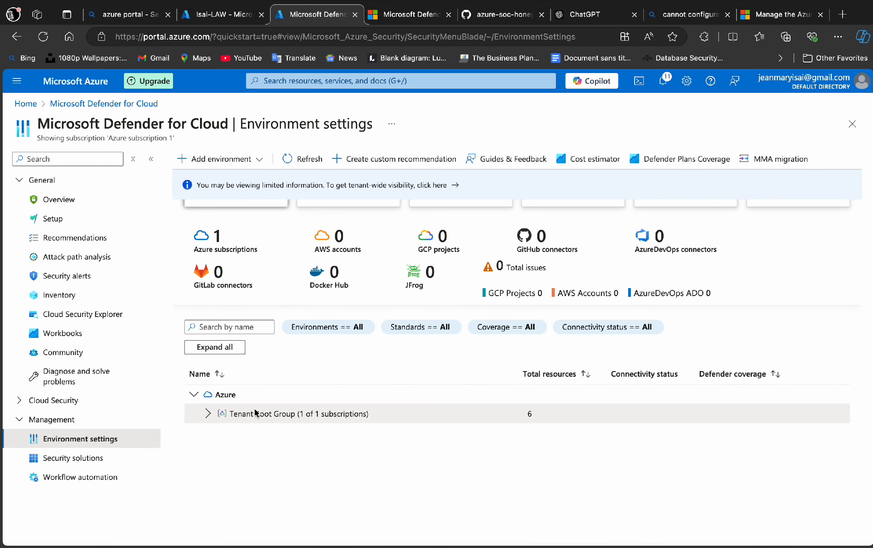
left_click(208, 414)
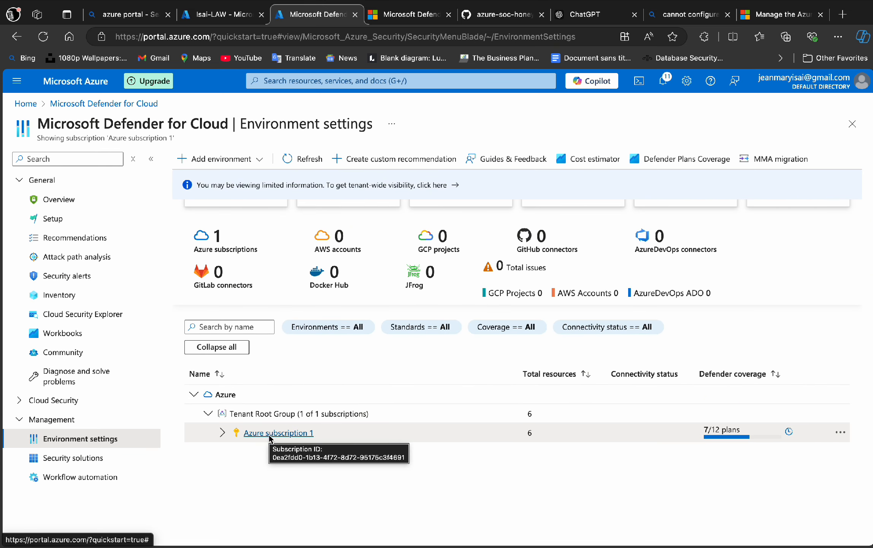
left_click(269, 433)
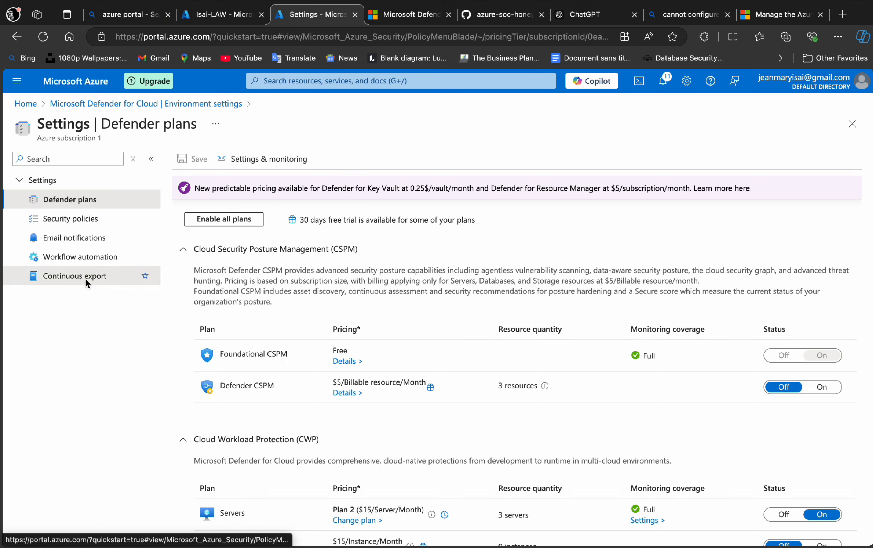
Export recommendations, secure score, alerts, regulatory compliance and attack paths to a Log Analytics workspace.
left_click(85, 277)
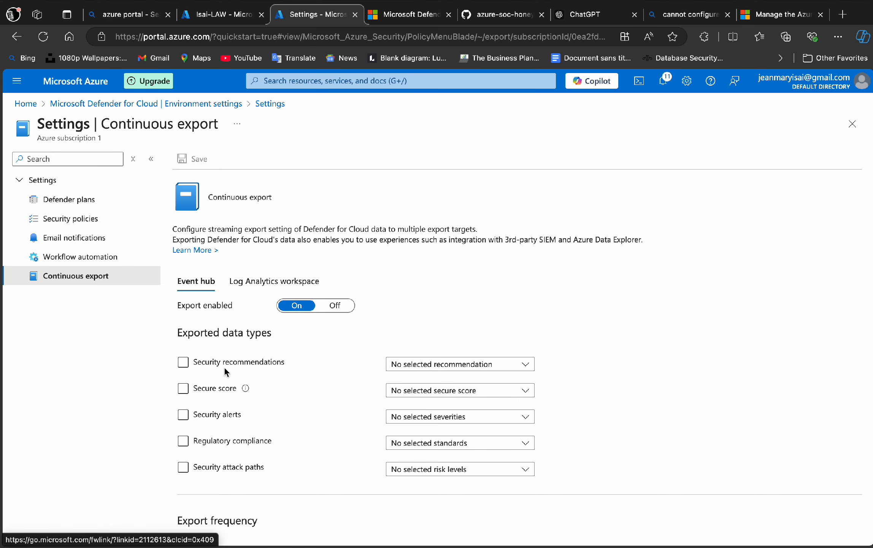
scroll(273, 375, "down", 5)
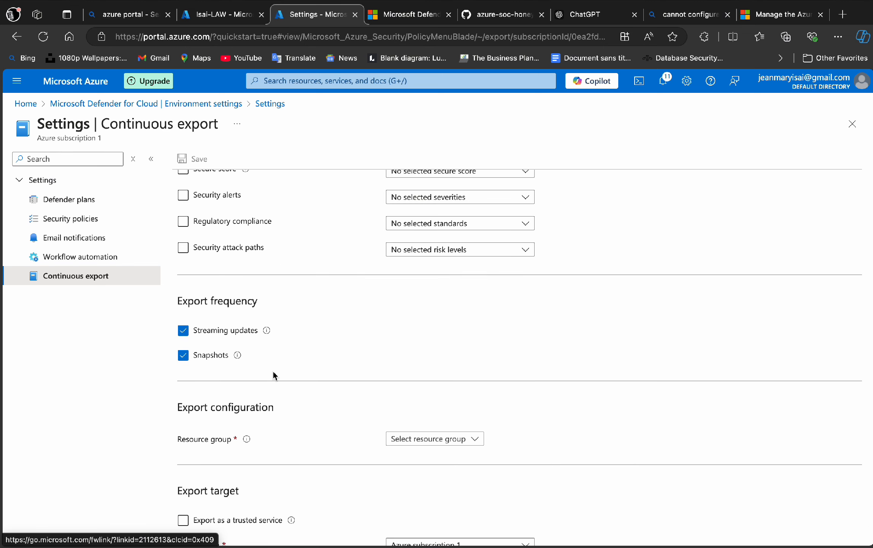
scroll(274, 375, "down", 3)
scroll(274, 374, "up", 5)
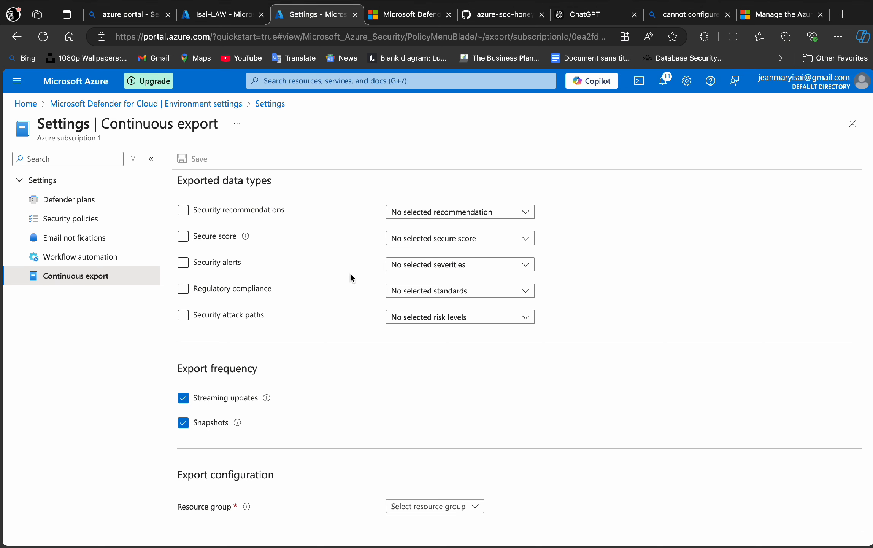
scroll(322, 190, "up", 4)
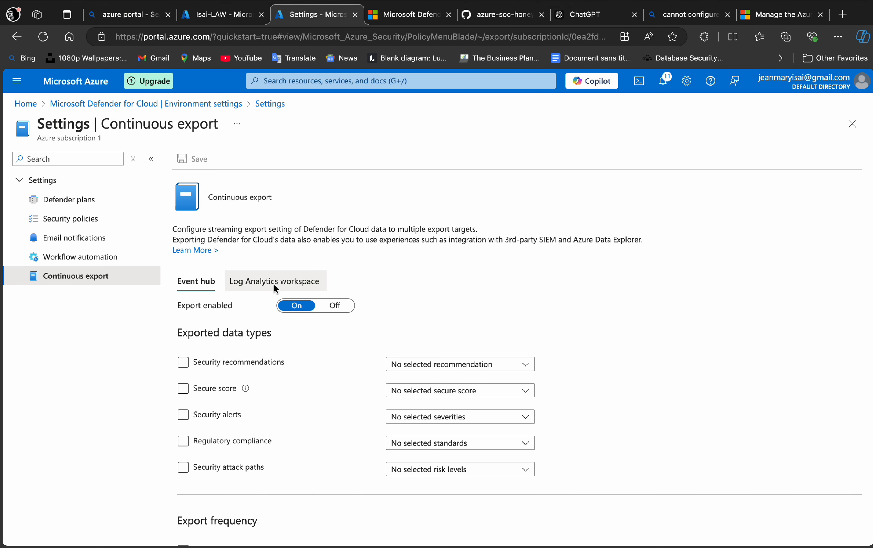
left_click(273, 283)
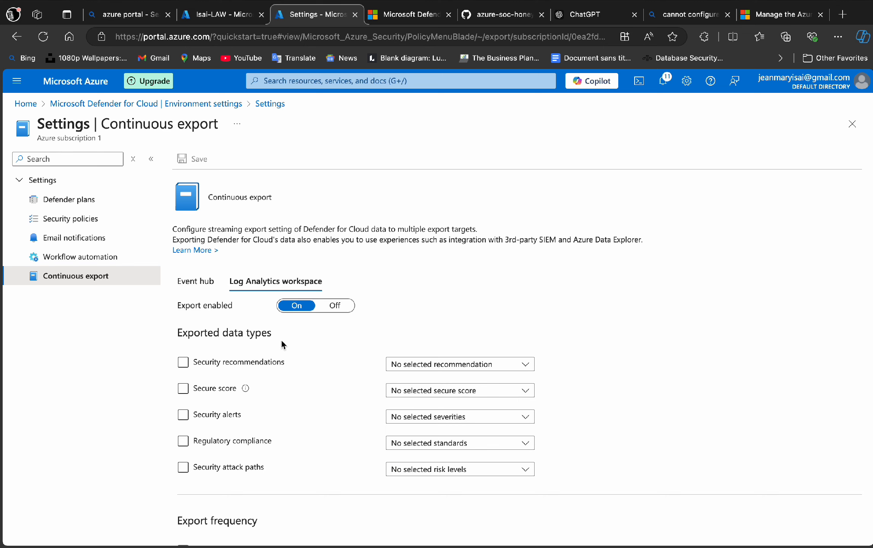
left_click(184, 365)
left_click(183, 448)
scroll(184, 429, "down", 2)
left_click(183, 426)
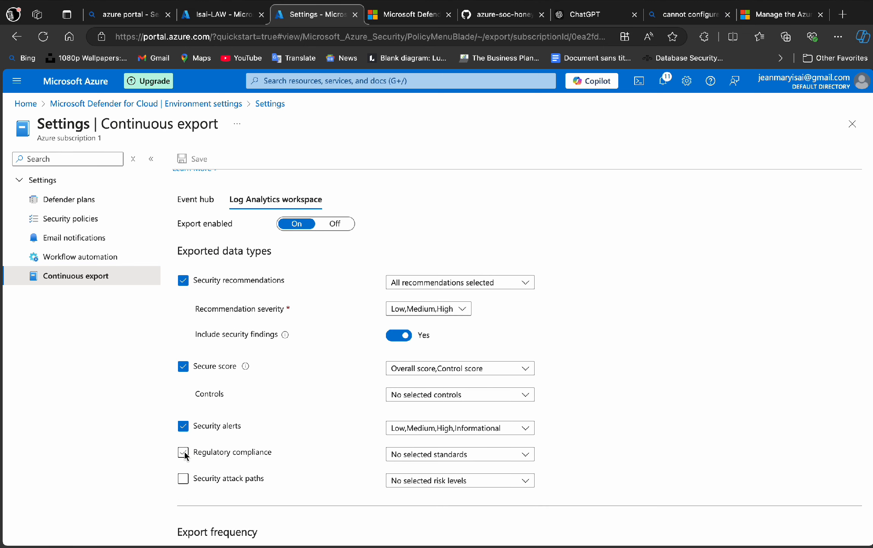
left_click(183, 452)
left_click(183, 478)
Target resource group Isai-Lab and workspace Isai-LAW, then save the continuous export.
scroll(184, 483, "down", 1)
scroll(183, 483, "down", 4)
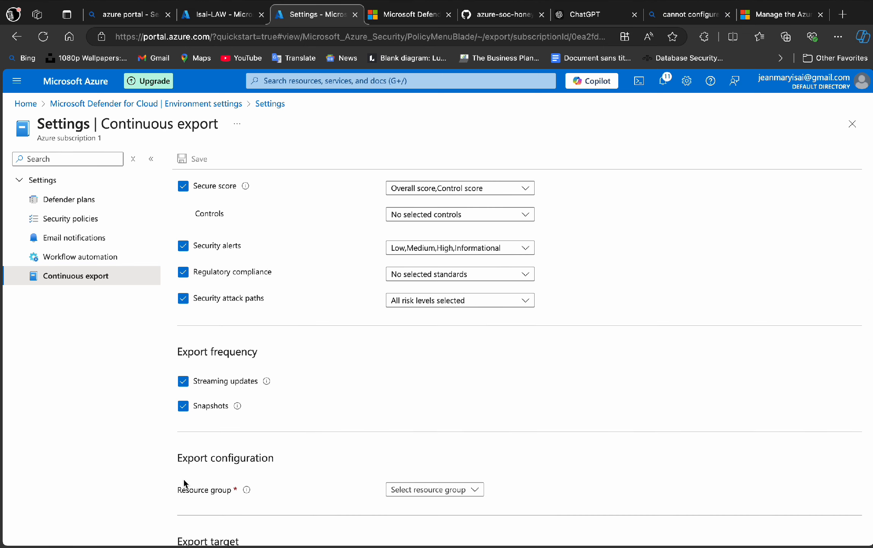
mouse_move(246, 480)
left_click(426, 479)
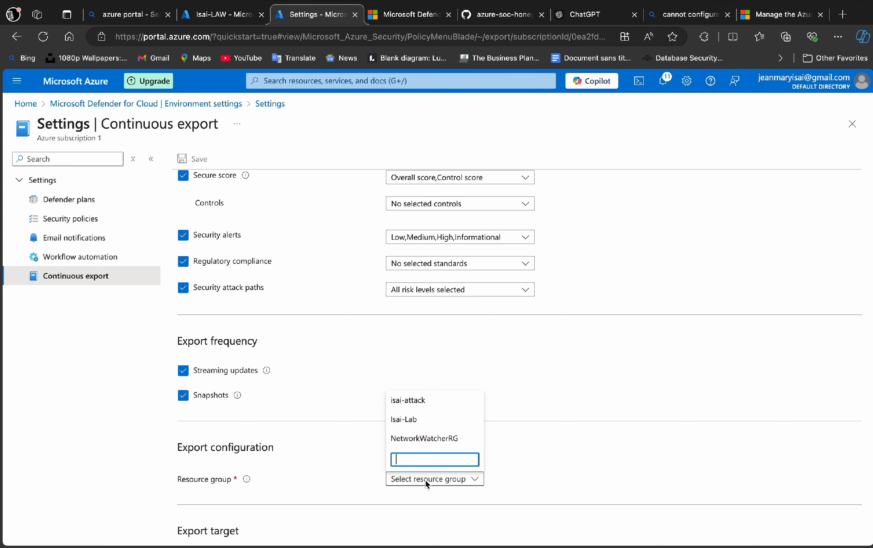
left_click(433, 422)
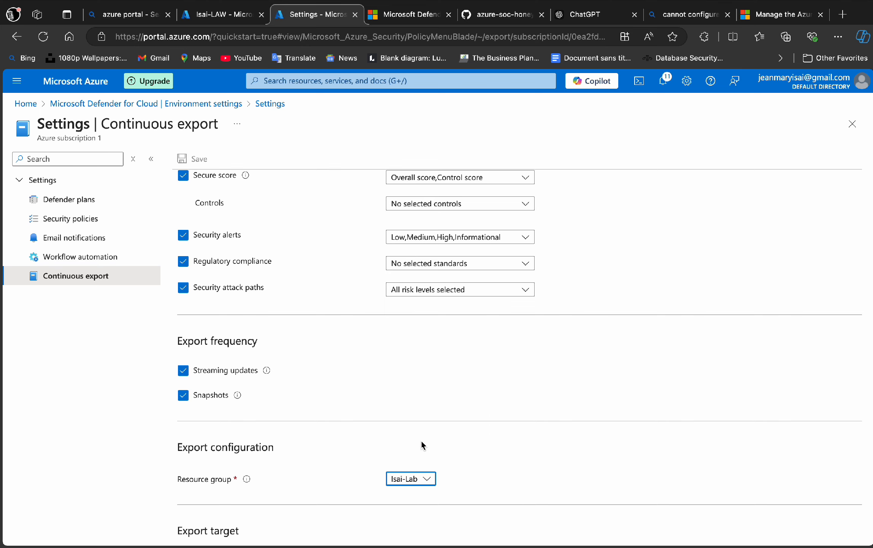
scroll(421, 442, "down", 3)
left_click(424, 462)
left_click(419, 479)
scroll(420, 479, "down", 2)
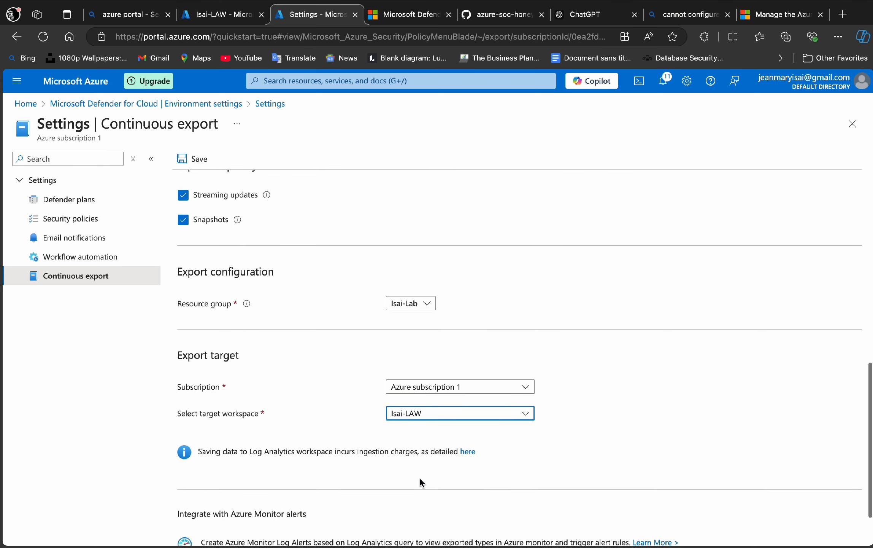
scroll(420, 480, "up", 4)
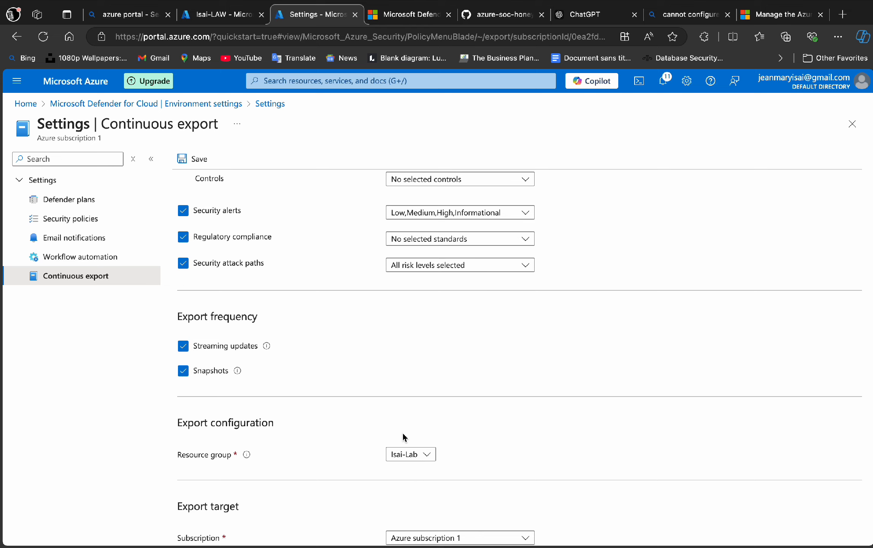
left_click(192, 158)
left_click(290, 78)
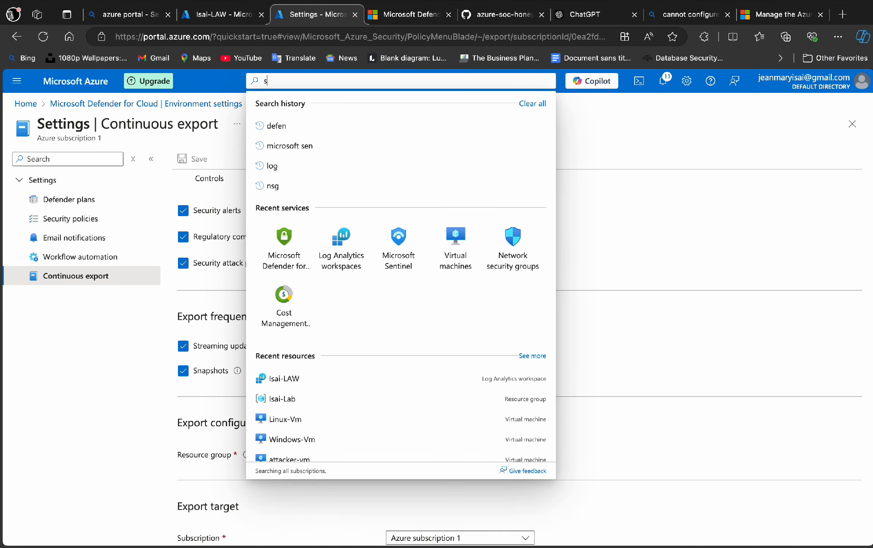
Start a new storage account from Storage accounts, placing it in resource group Isai-Lab.
type("sorage")
left_click(320, 159)
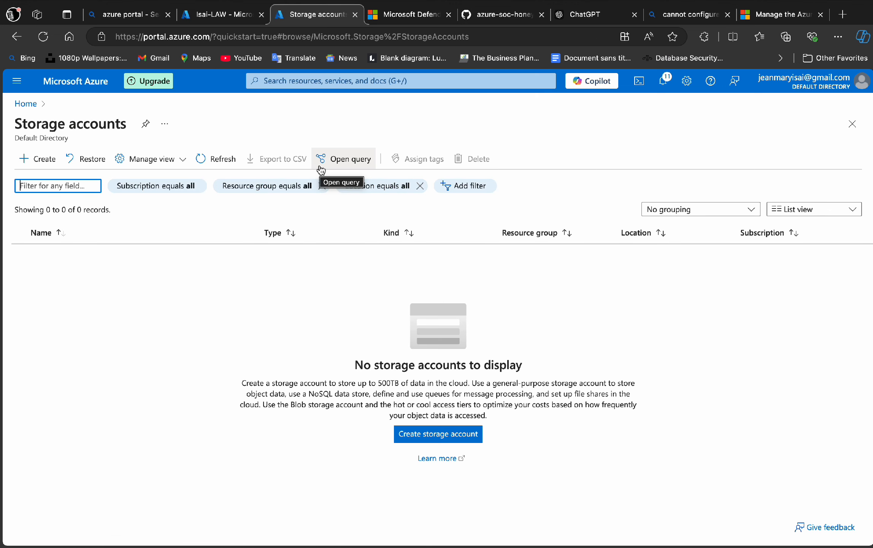
left_click(38, 159)
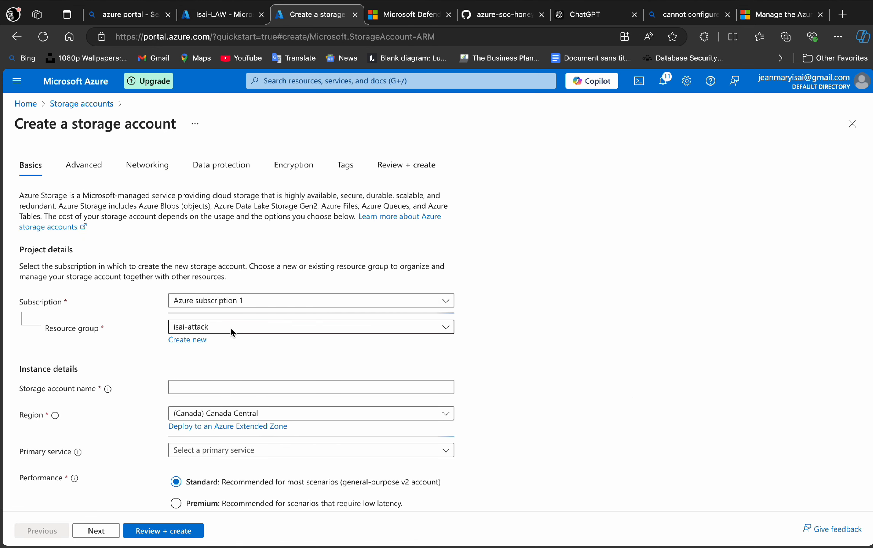
left_click(258, 329)
left_click(228, 390)
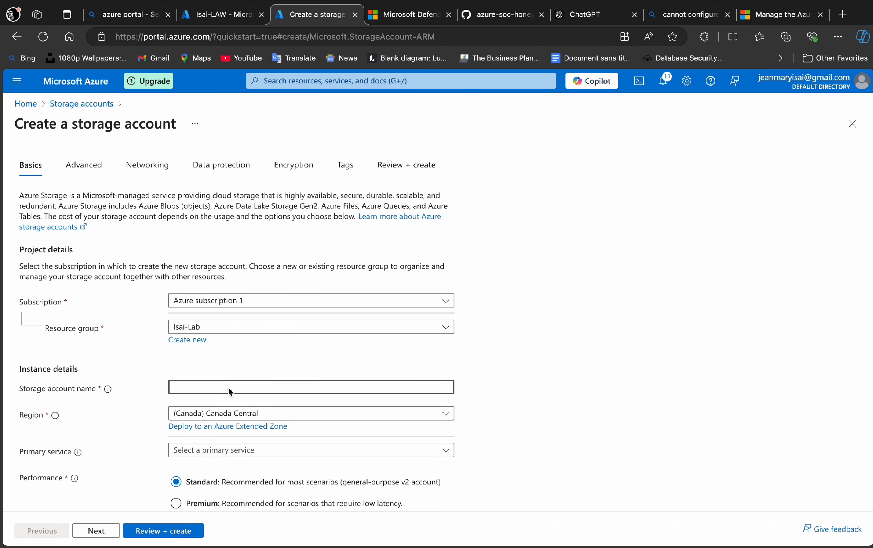
Name the storage account sailab12345678, dropping the hyphen so the name is valid.
type("isa")
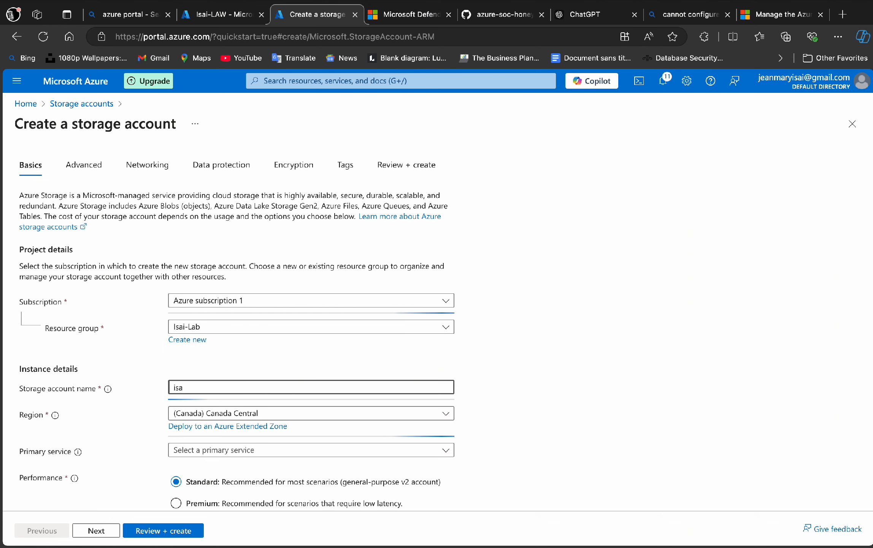
key("BackSpace")
key("BackSpace")
key("BackSpace")
type("Sai")
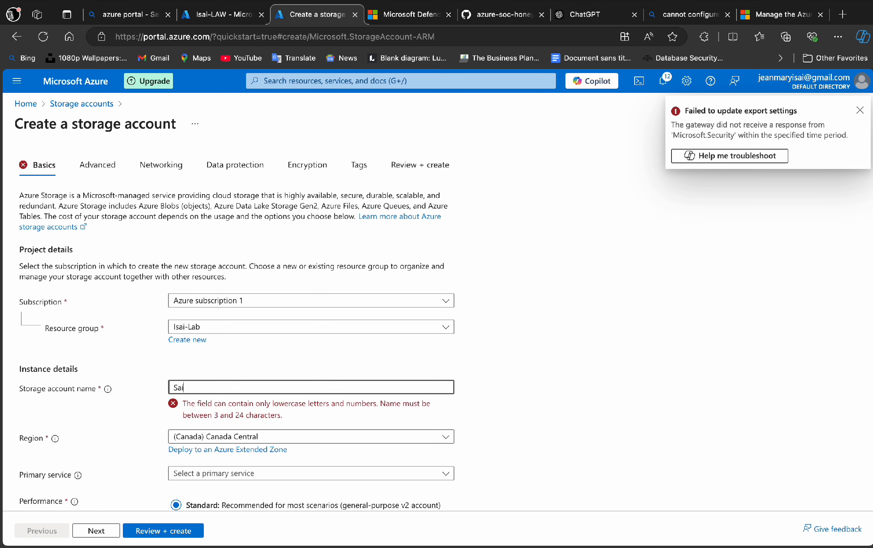
key("BackSpace")
key("BackSpace")
type("sai-l")
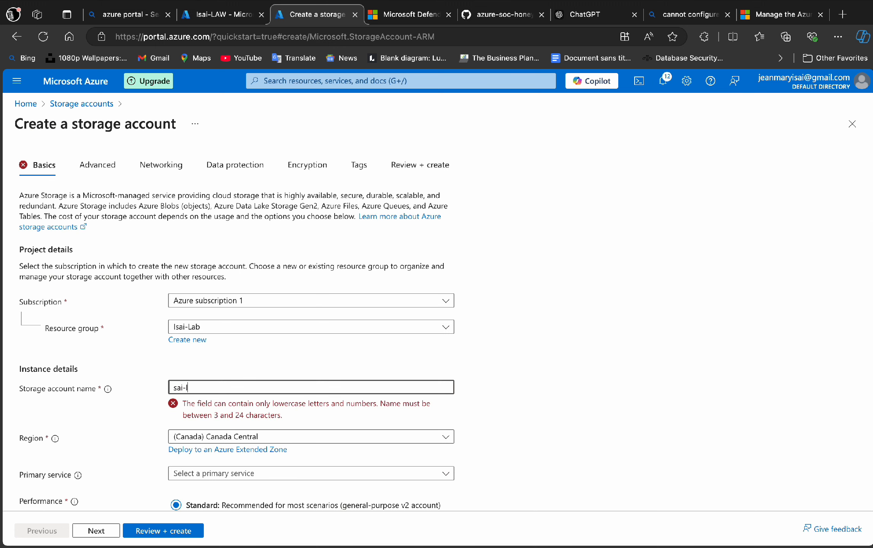
type("ab12345678")
key("Left")
key("Left")
key("Left")
key("Left")
key("Left")
key("Left")
key("Left")
key("Left")
key("Left")
key("Left")
key("BackSpace")
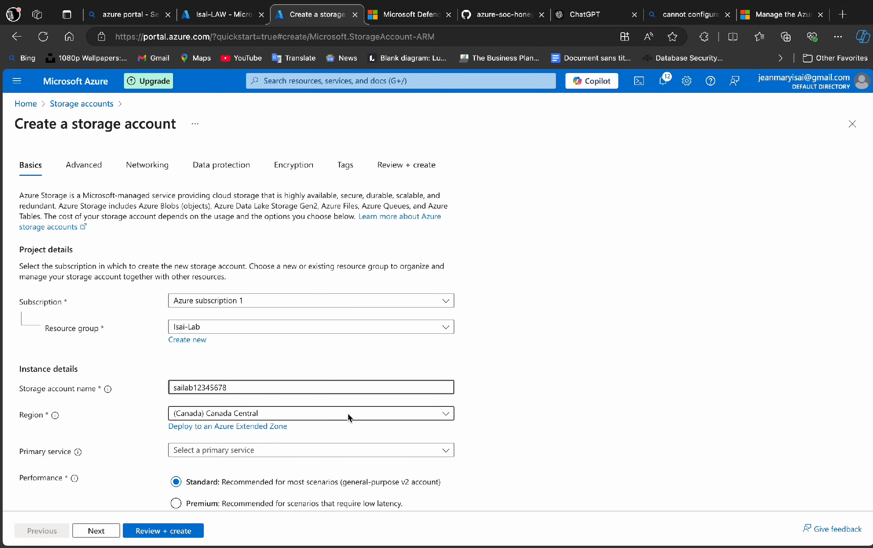
scroll(547, 400, "down", 2)
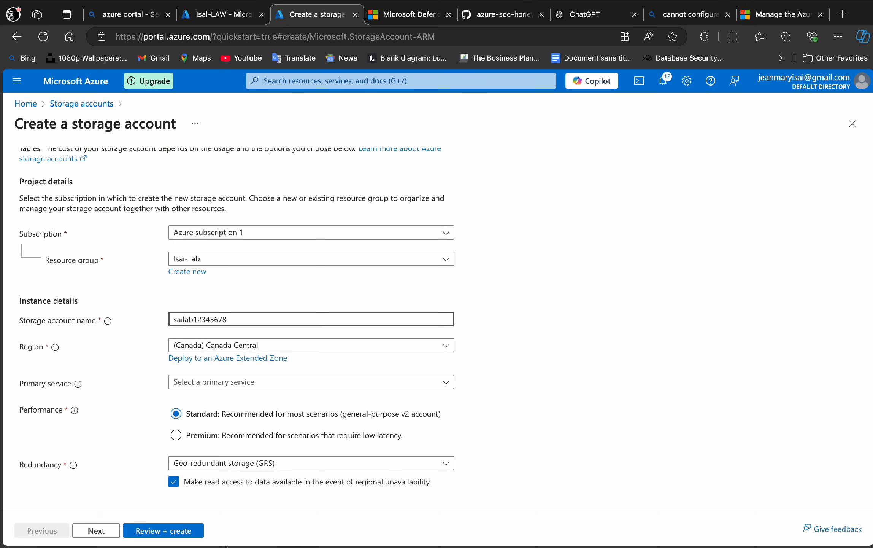
Skip through Advanced, Networking and Data protection, then review and create sailab12345678.
left_click(103, 526)
left_click(102, 528)
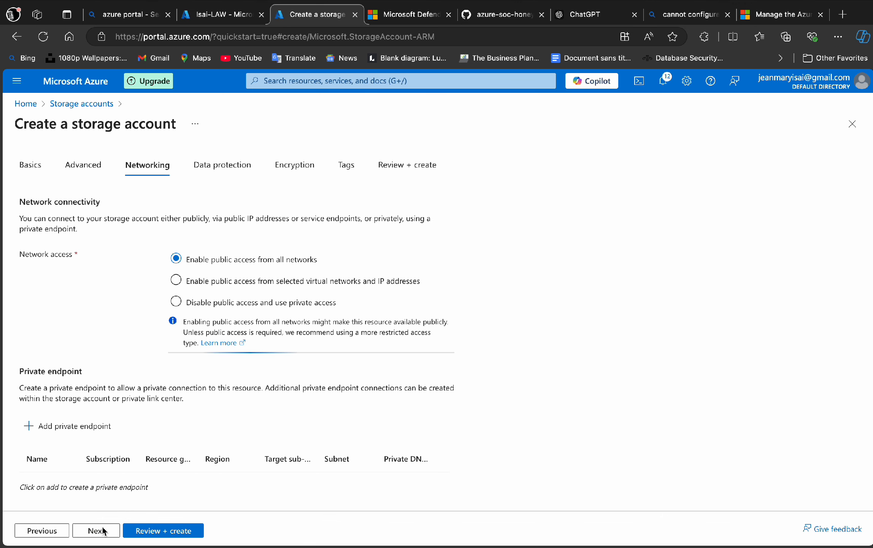
left_click(101, 529)
left_click(145, 531)
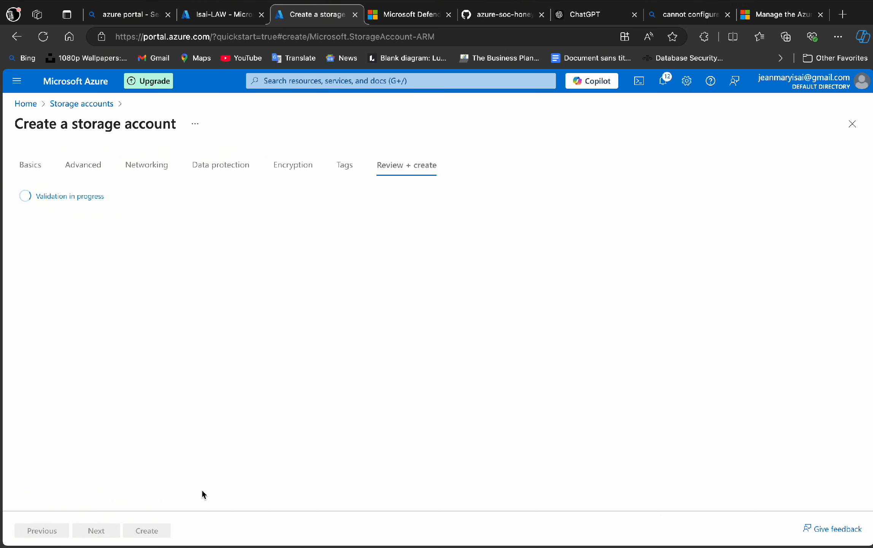
left_click(140, 536)
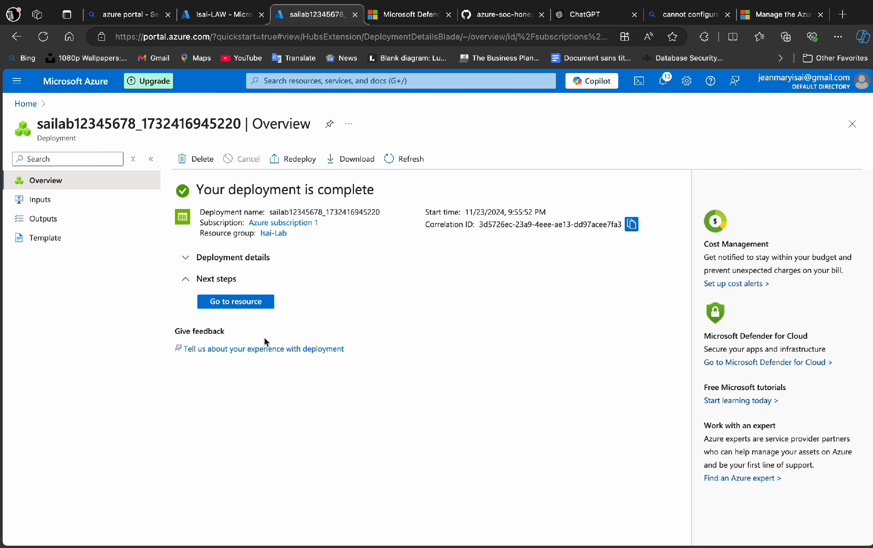
left_click(361, 80)
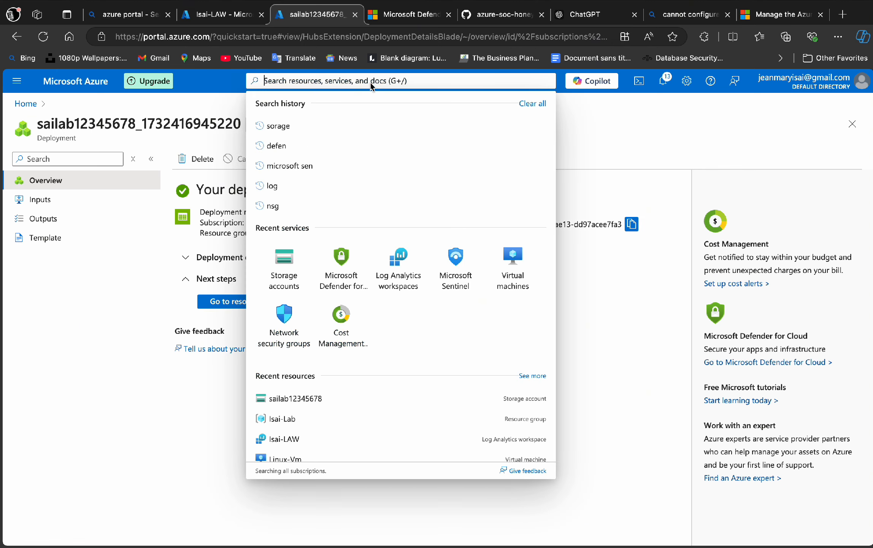
Open NSG flow logs under Windows-Vm-nsg's monitoring and start a new flow log.
type("nsg")
key("Return")
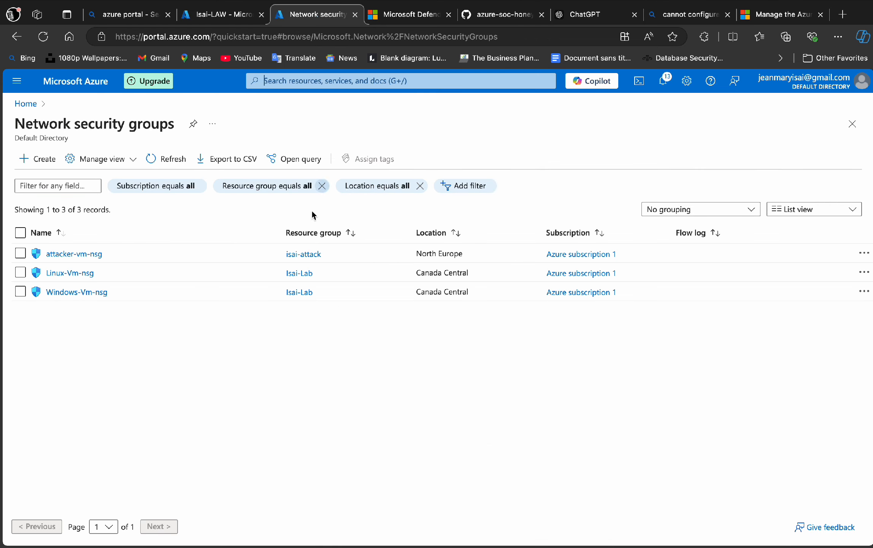
left_click(76, 291)
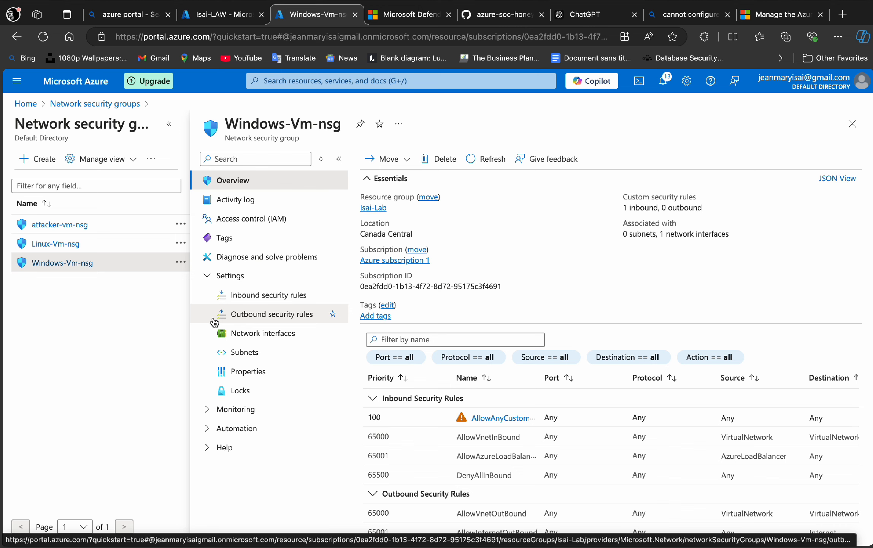
left_click(207, 277)
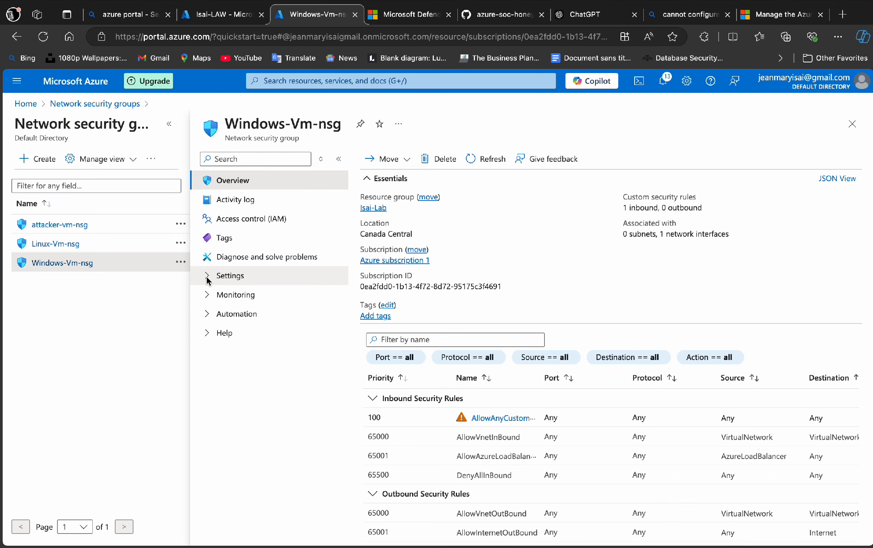
left_click(213, 297)
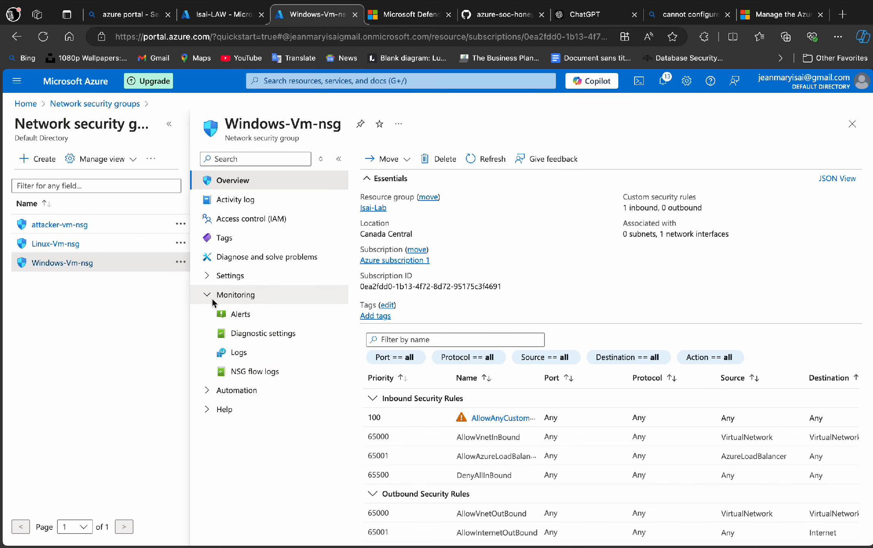
left_click(244, 372)
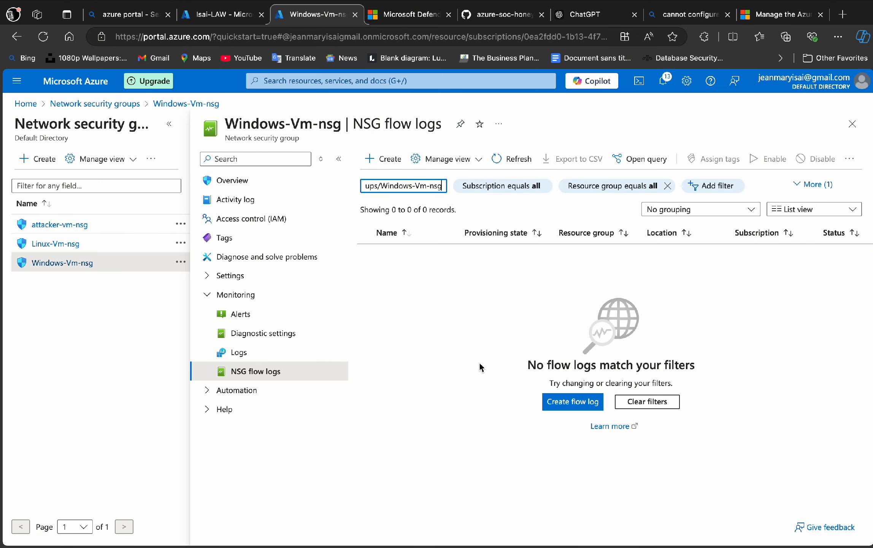
left_click(584, 402)
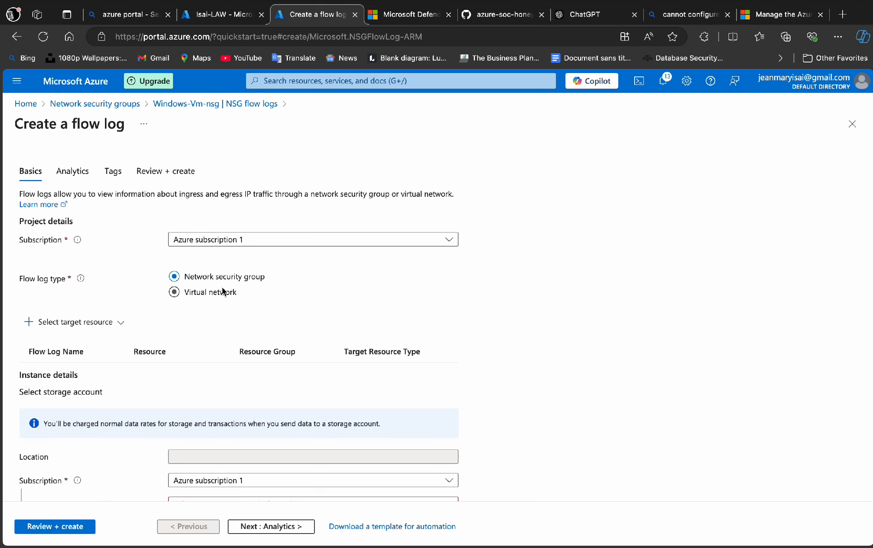
Target network security groups Linux-Vm-nsg and Windows-Vm-nsg with a retention of 0 days.
left_click(97, 322)
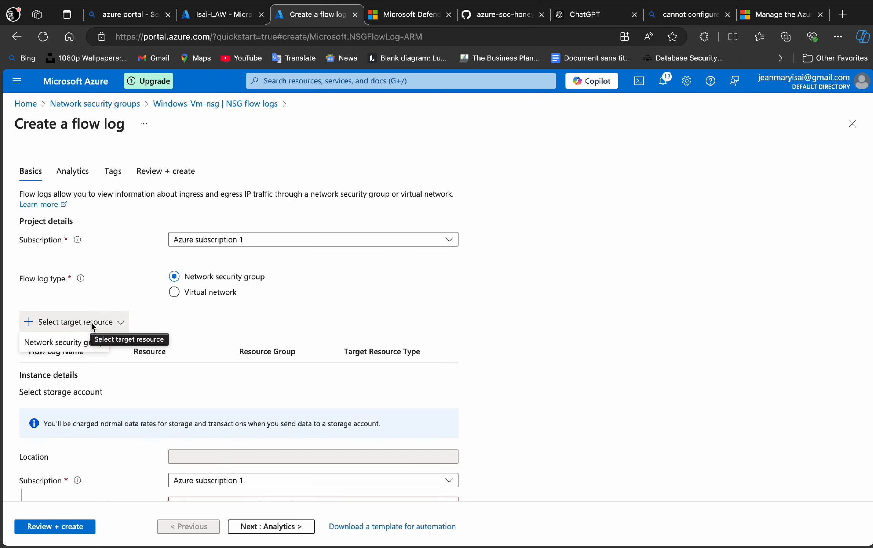
left_click(79, 341)
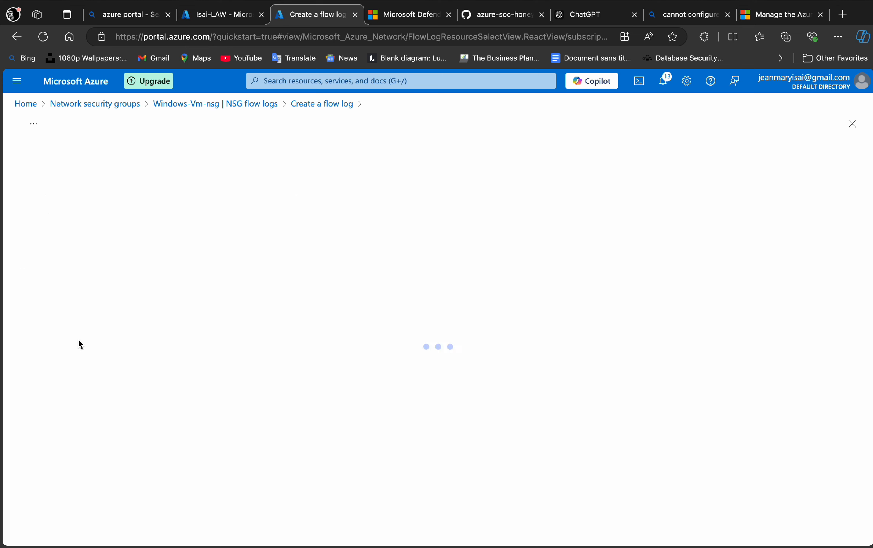
left_click(29, 264)
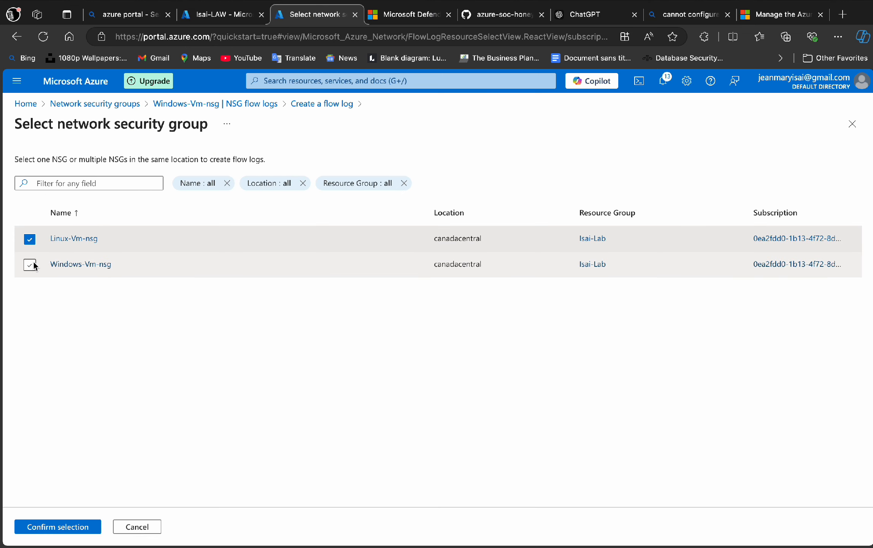
left_click(29, 264)
left_click(63, 527)
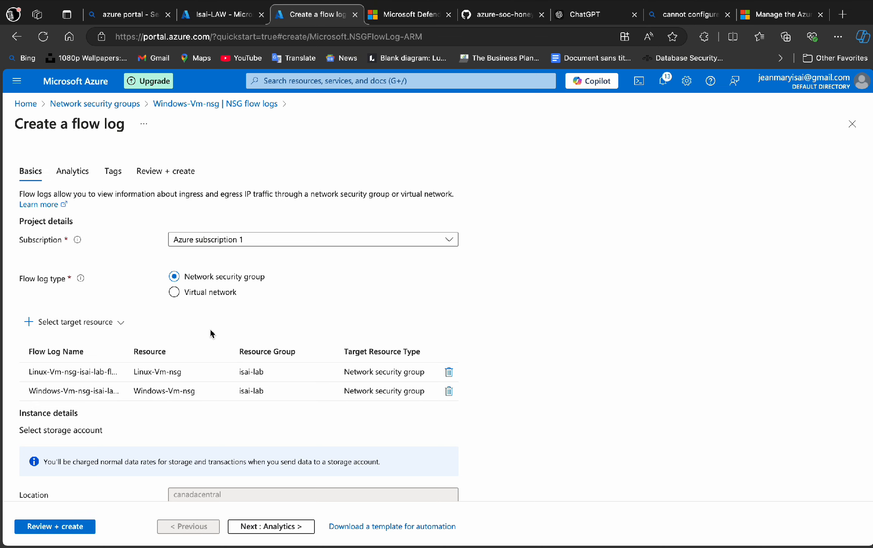
scroll(181, 350, "down", 3)
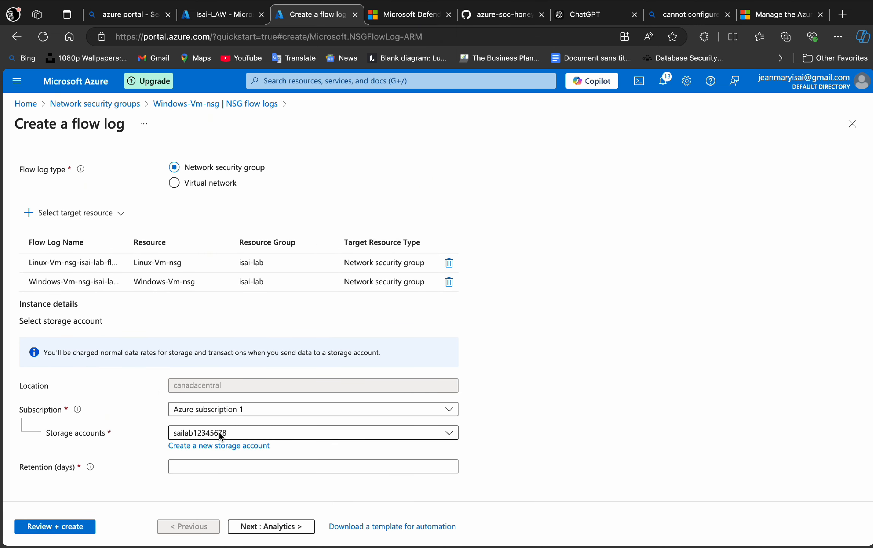
left_click(185, 470)
type("0")
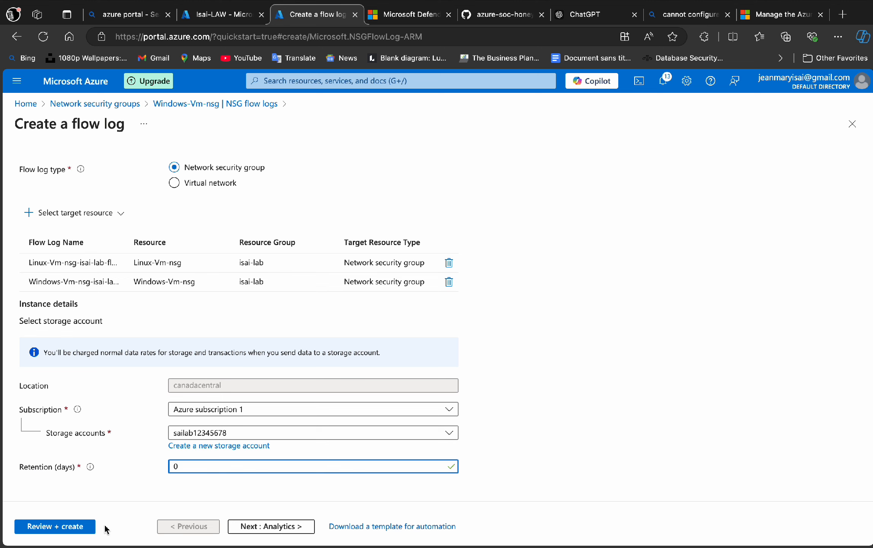
Enable traffic analytics processed every 10 mins, then review and create both flow logs.
left_click(263, 526)
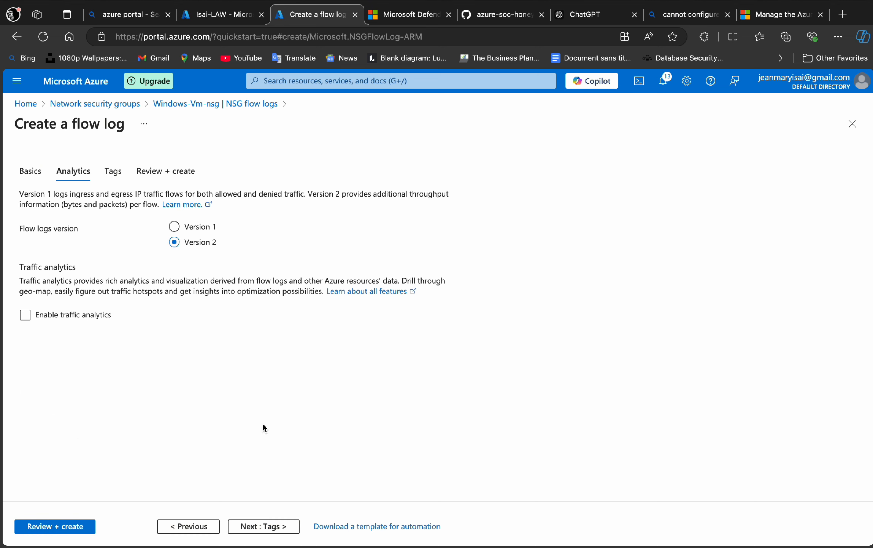
left_click(264, 528)
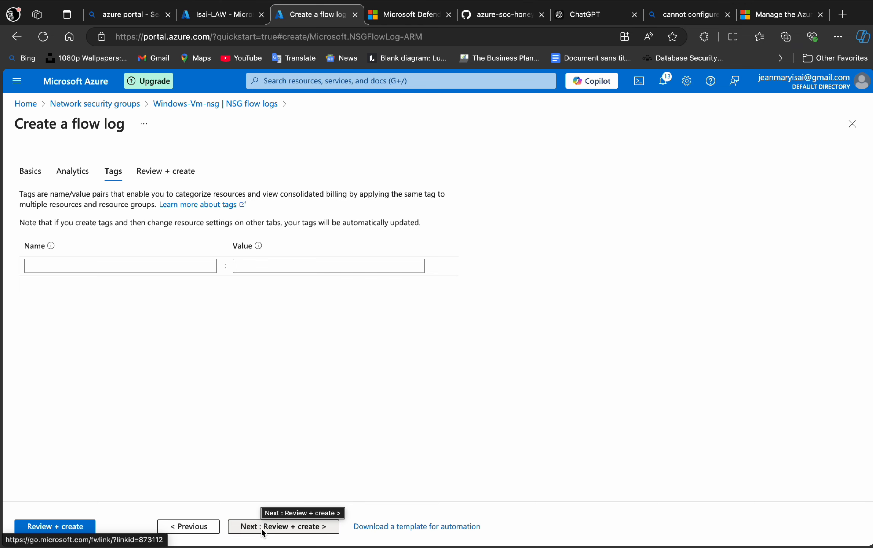
left_click(188, 526)
left_click(25, 314)
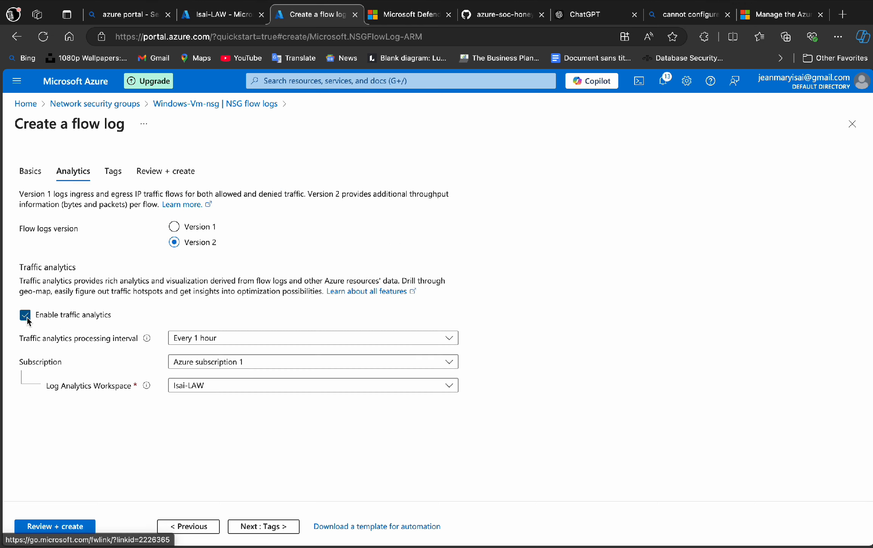
left_click(218, 338)
left_click(216, 356)
left_click(255, 526)
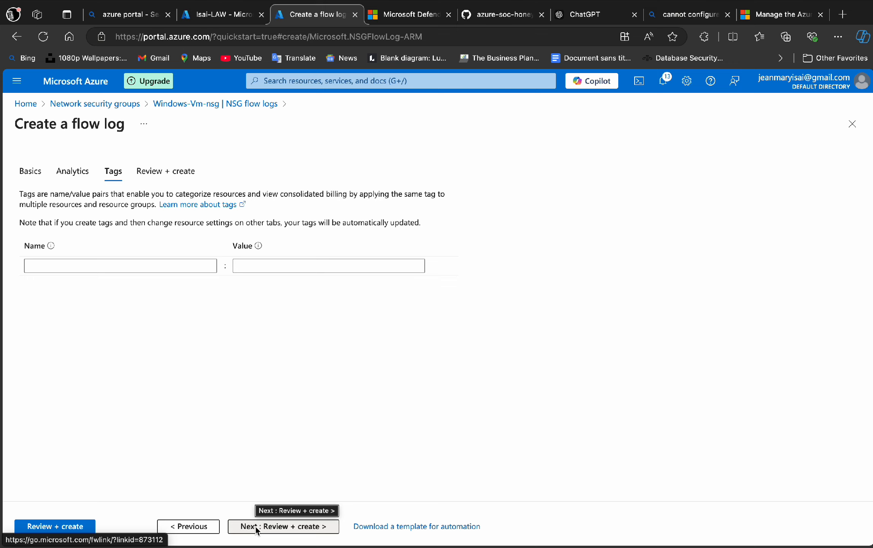
left_click(256, 526)
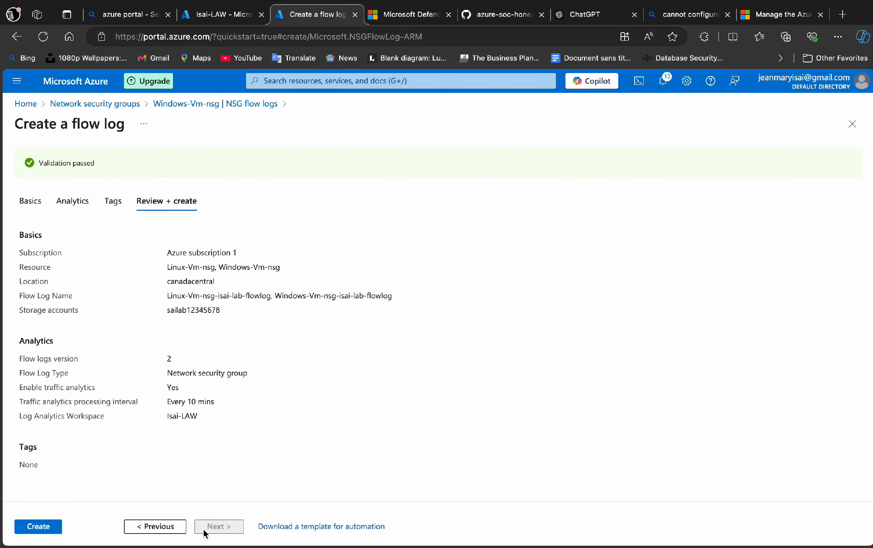
left_click(40, 526)
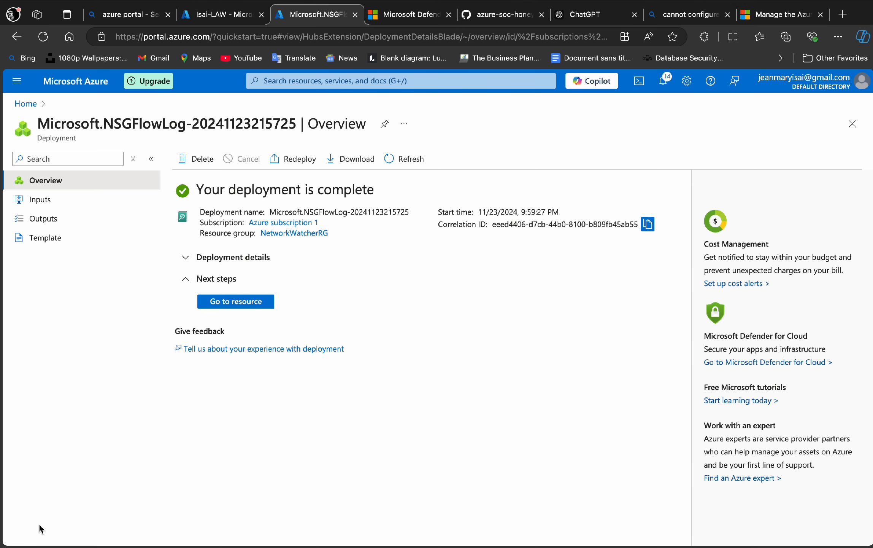
left_click(343, 81)
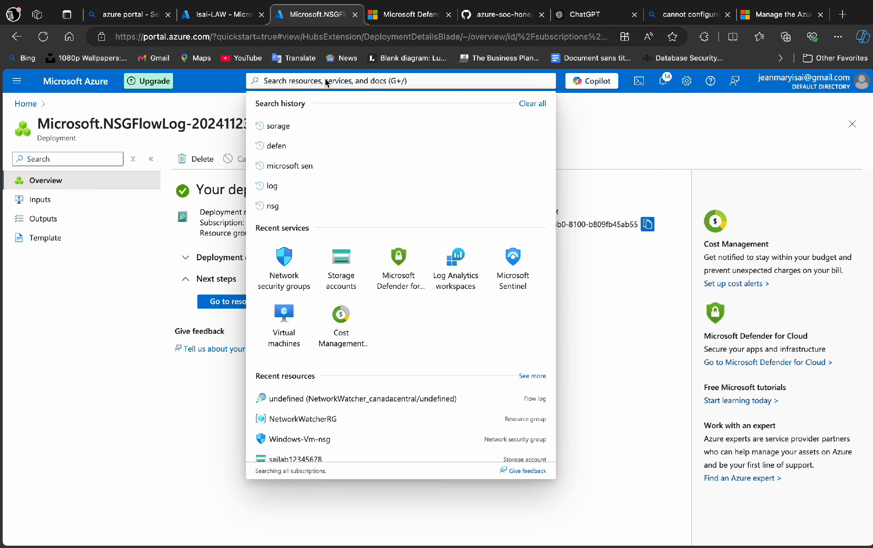
Open the Agents settings page of the Isai-LAW Log Analytics workspace.
left_click(463, 273)
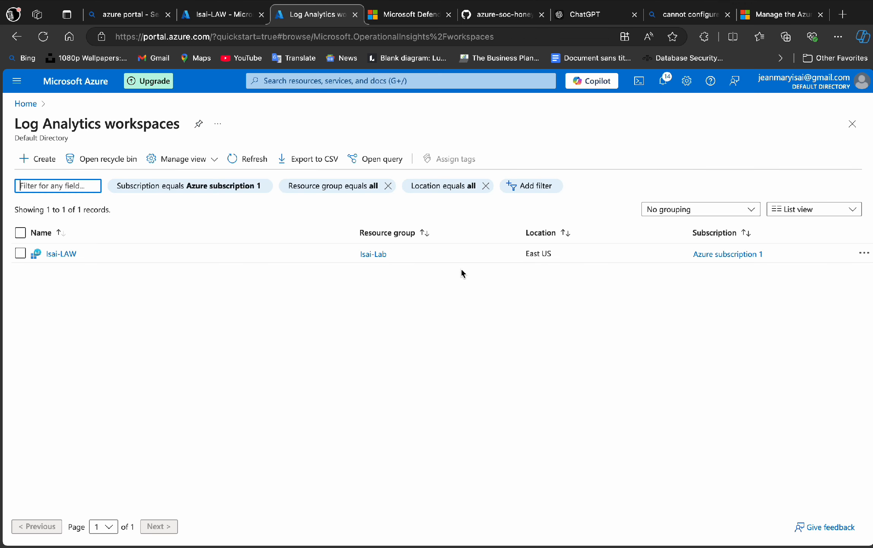
left_click(59, 254)
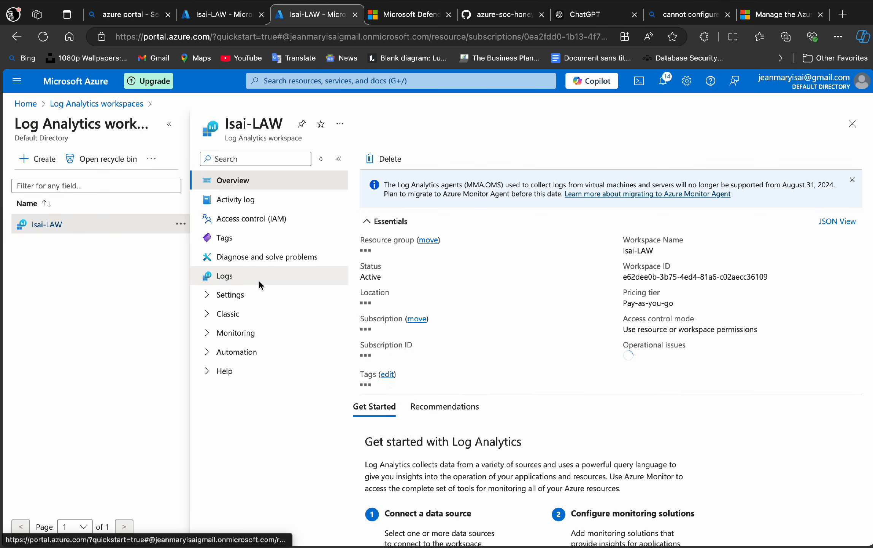
left_click(228, 295)
left_click(242, 333)
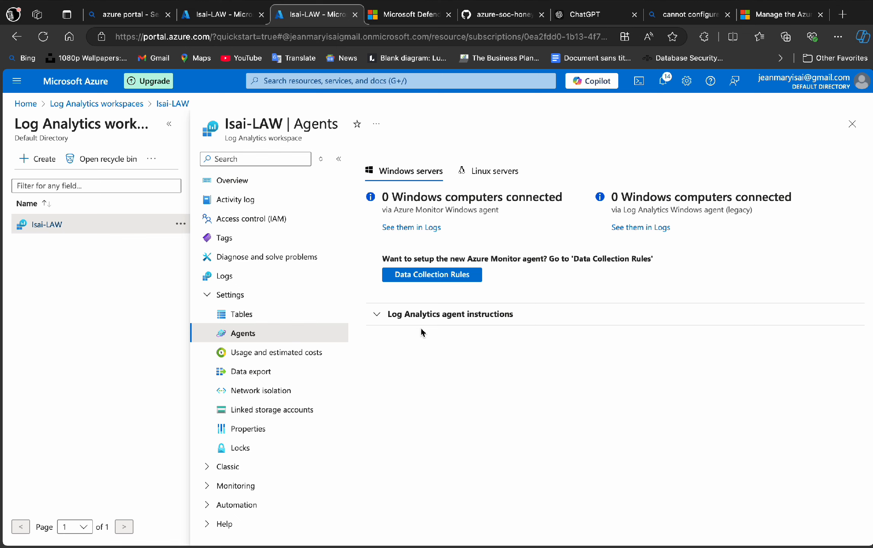
Confirm no Windows or Linux computers are connected, then open Data Collection Rules.
left_click(491, 170)
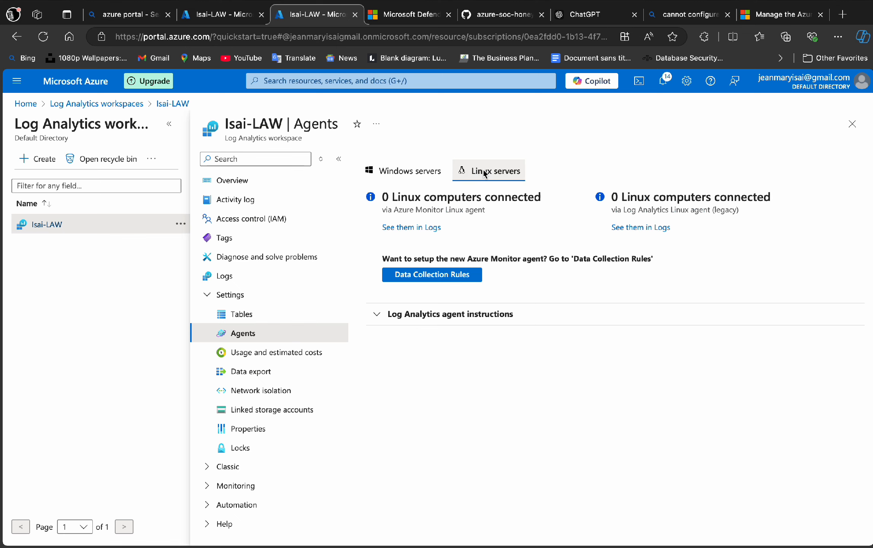
left_click(405, 177)
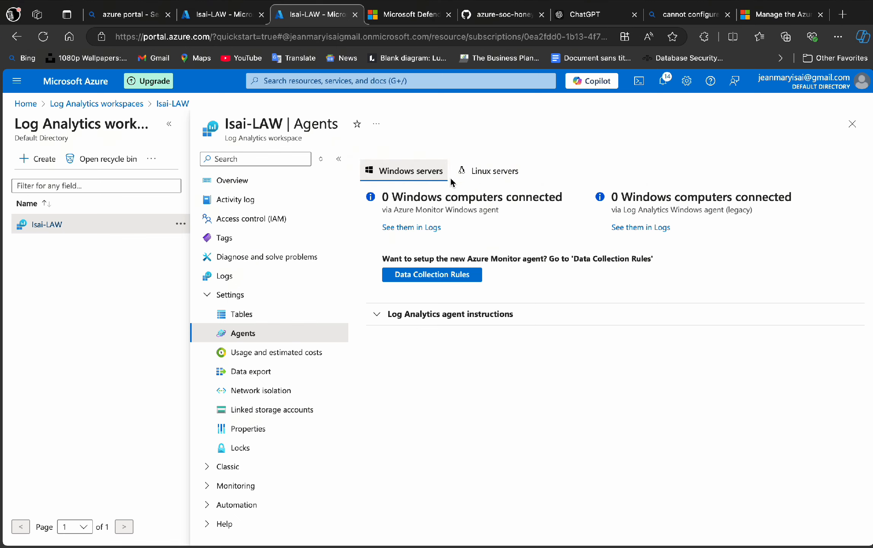
left_click(478, 176)
left_click(406, 179)
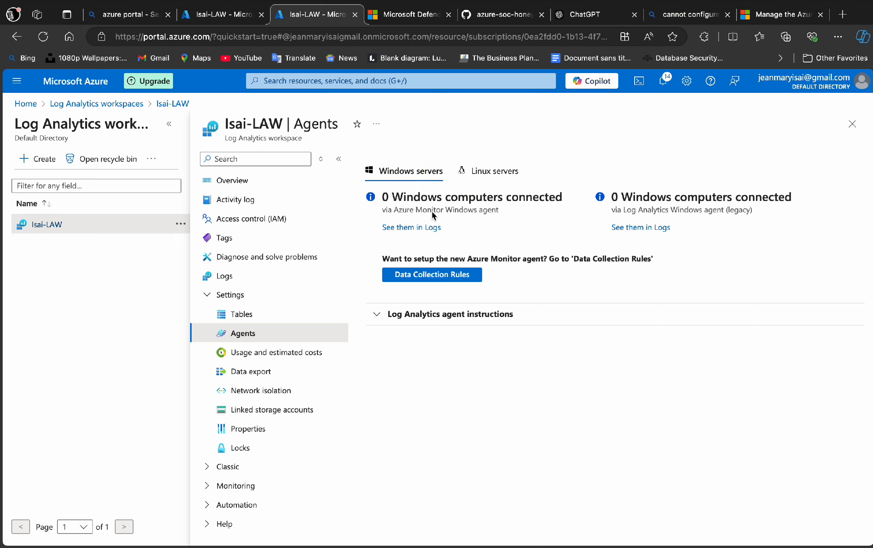
left_click(438, 275)
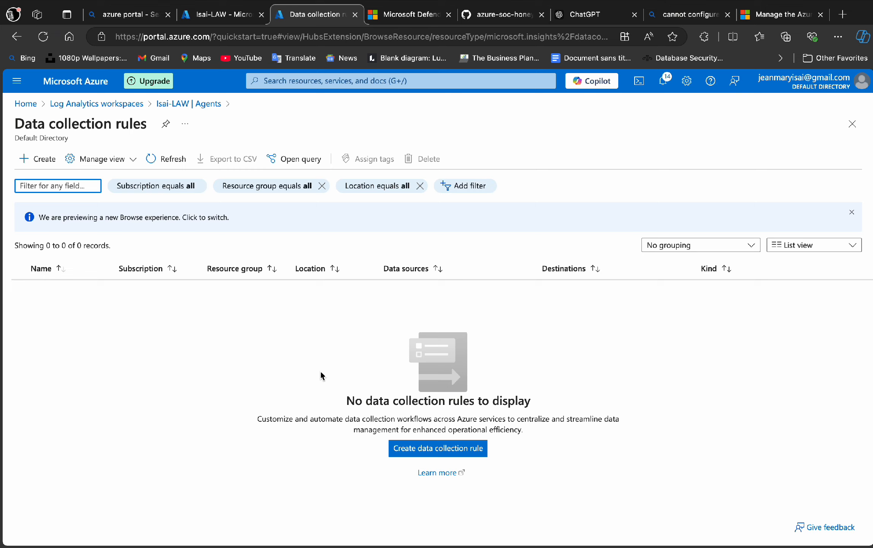
Start a data collection rule named 'all' in Isai-Lab, Canada Central, covering all platforms.
left_click(37, 162)
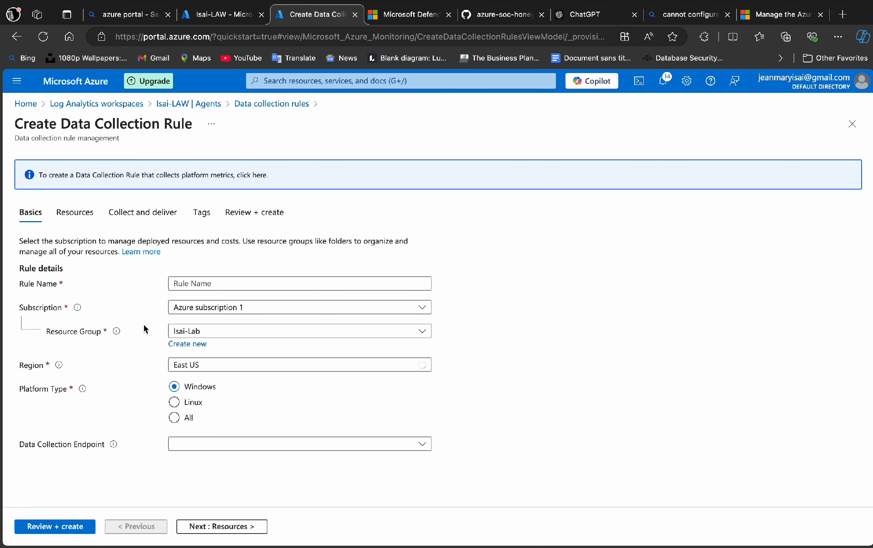
left_click(224, 280)
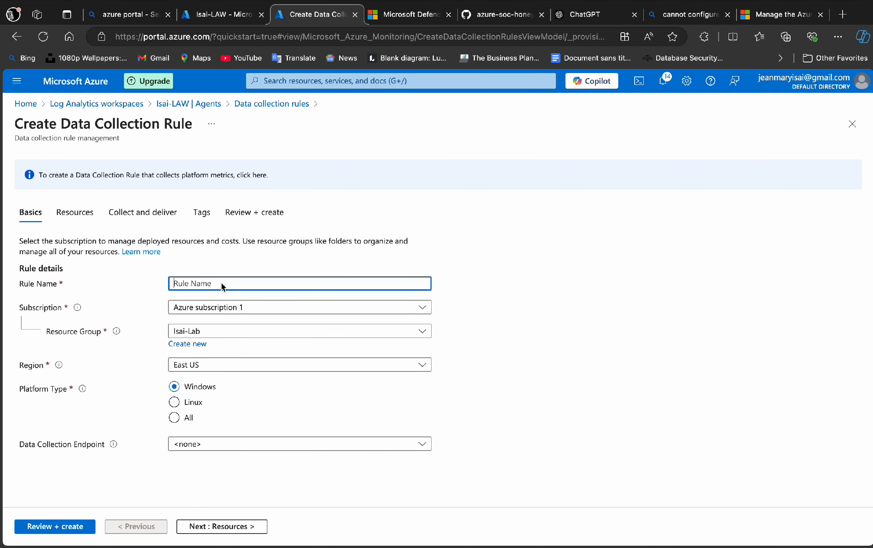
type("all")
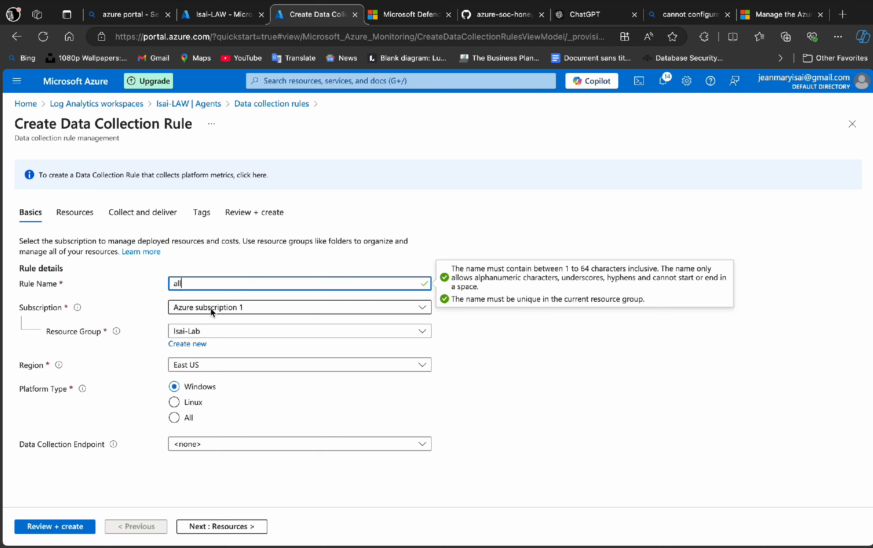
left_click(200, 331)
left_click(201, 331)
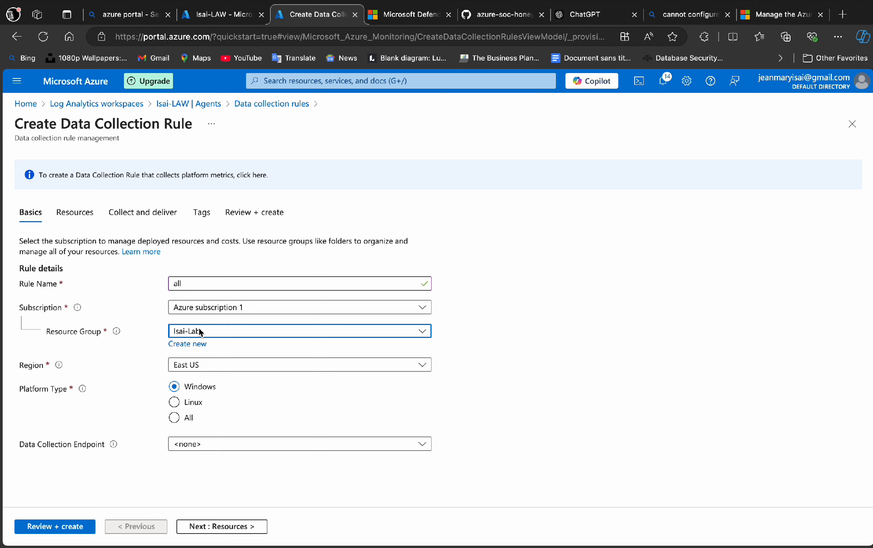
left_click(208, 367)
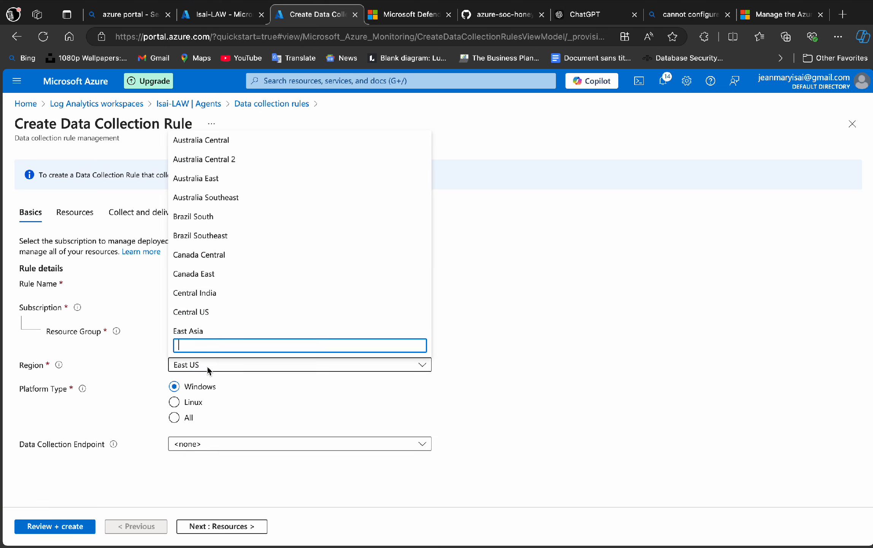
scroll(264, 225, "down", 10)
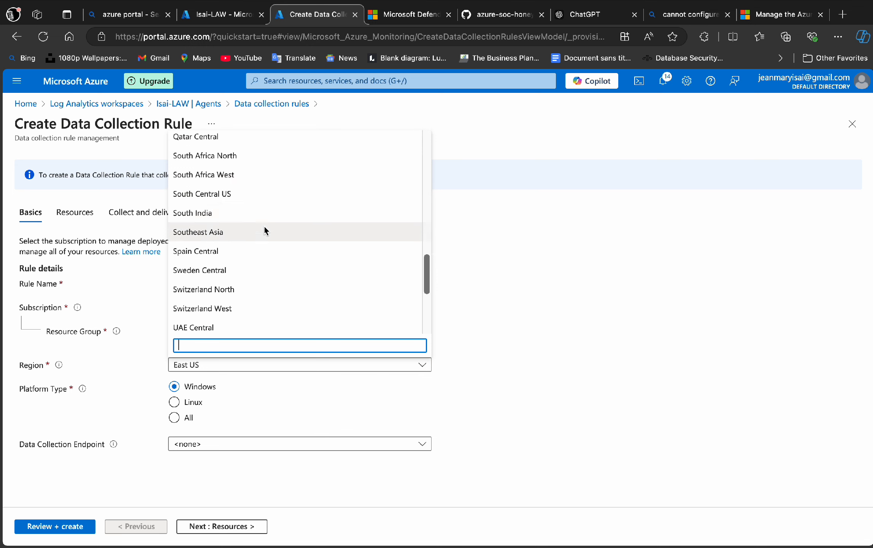
scroll(264, 225, "up", 12)
left_click(236, 252)
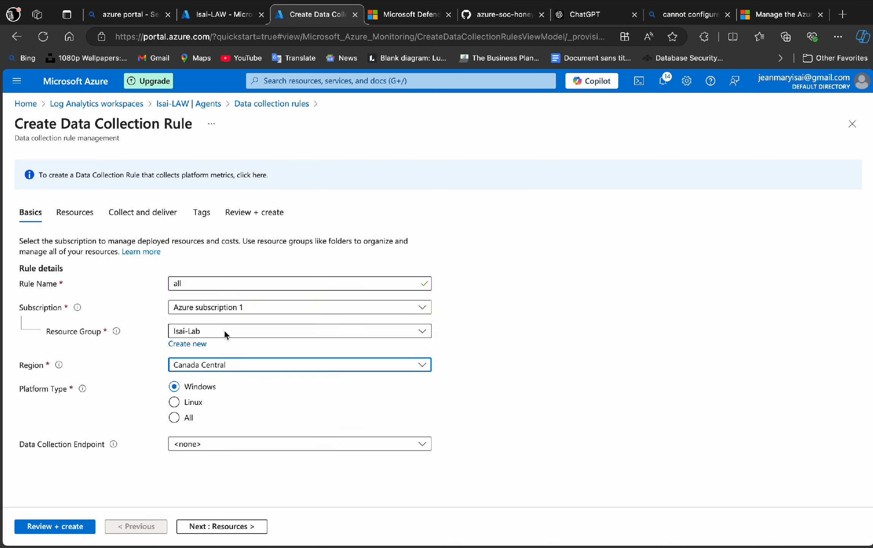
left_click(175, 418)
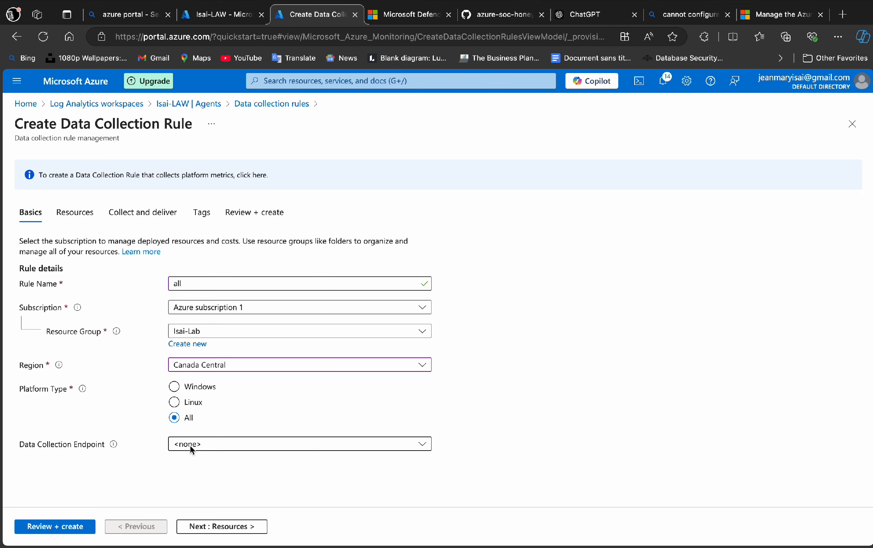
Add the Linux-Vm and Windows-Vm virtual machines from Isai-Lab as the rule's resources.
left_click(205, 528)
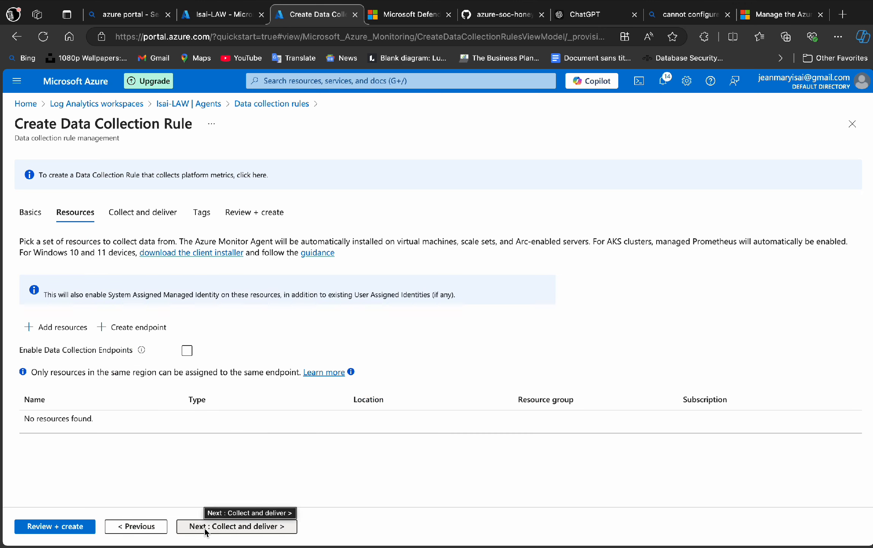
left_click(61, 328)
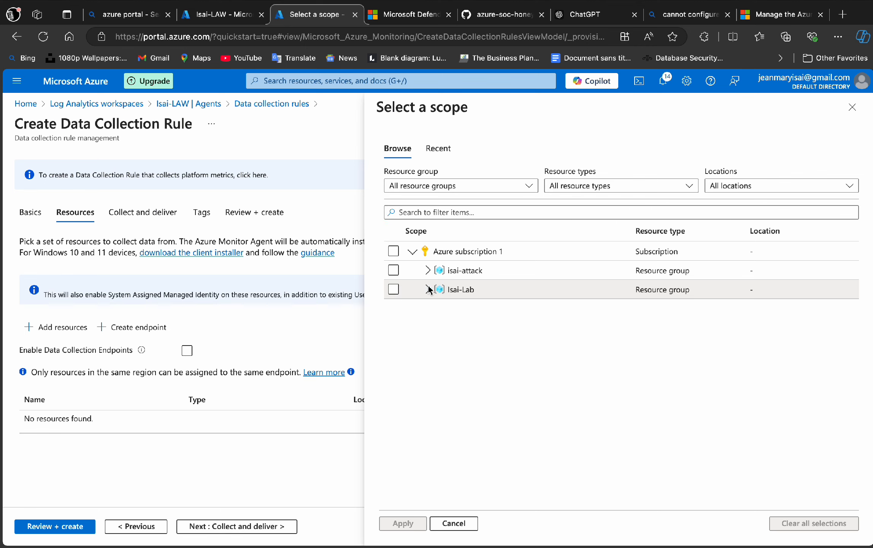
left_click(427, 289)
left_click(393, 327)
left_click(393, 309)
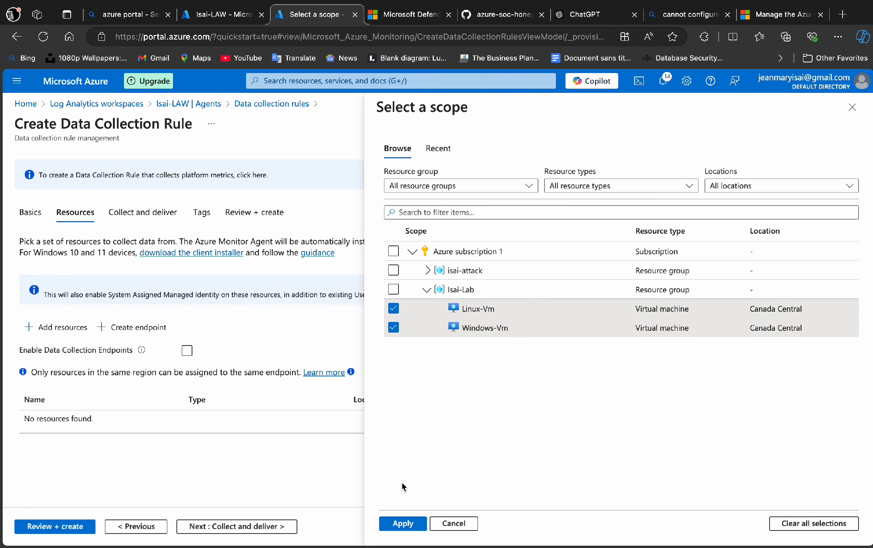
left_click(405, 523)
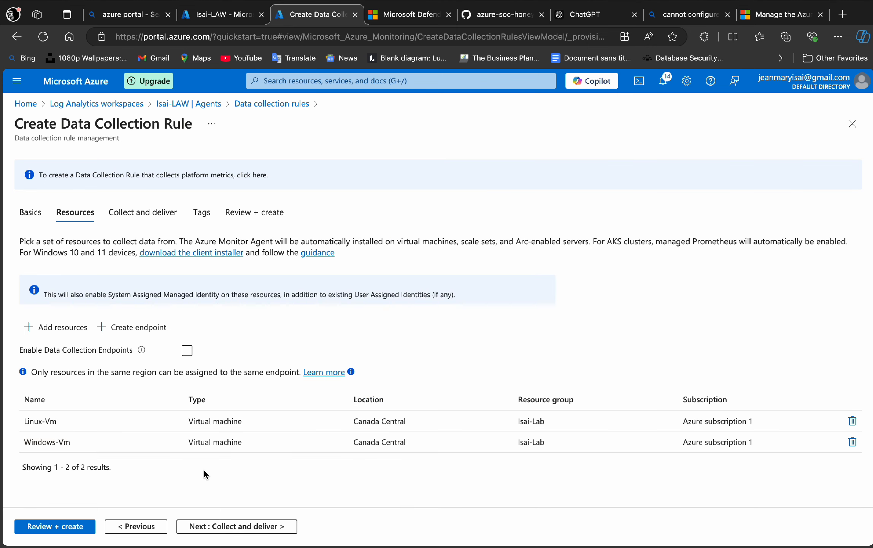
left_click(208, 526)
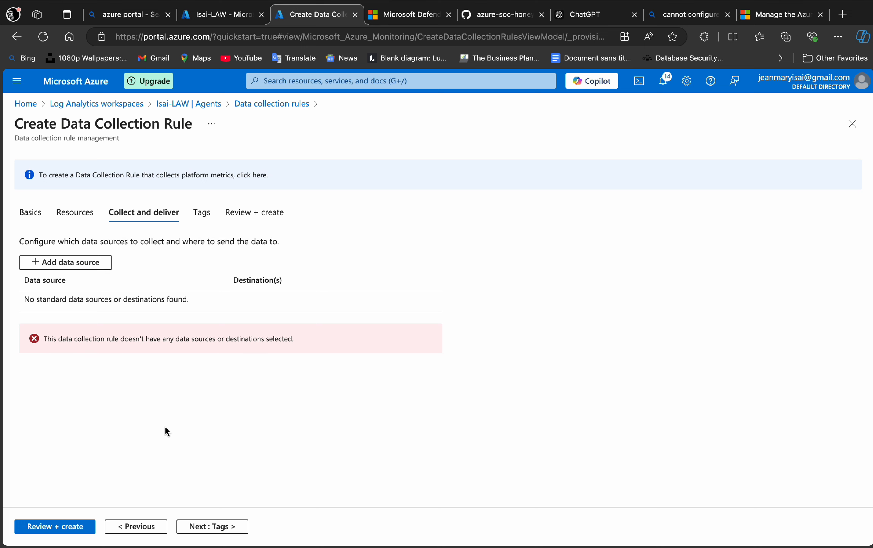
Add a Linux Syslog data source with minimum log level none and LOG_AUTH included.
left_click(89, 263)
left_click(599, 202)
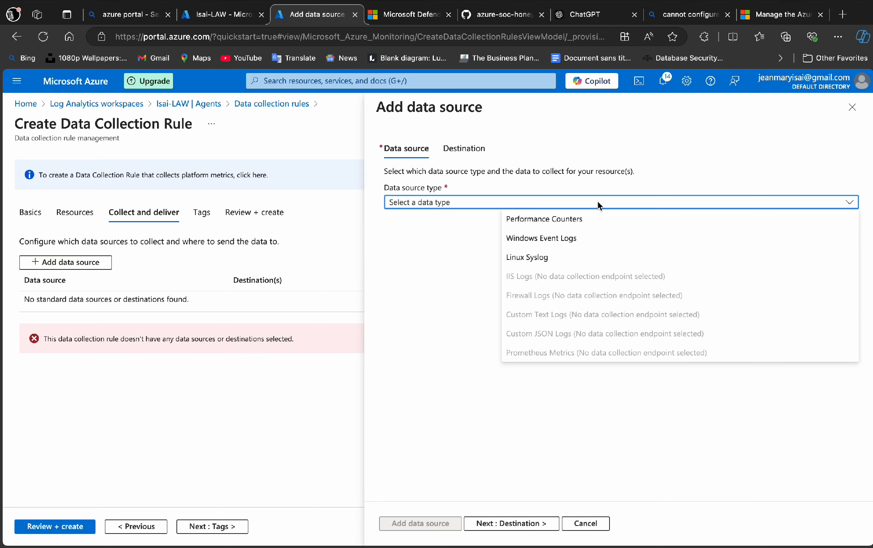
left_click(560, 258)
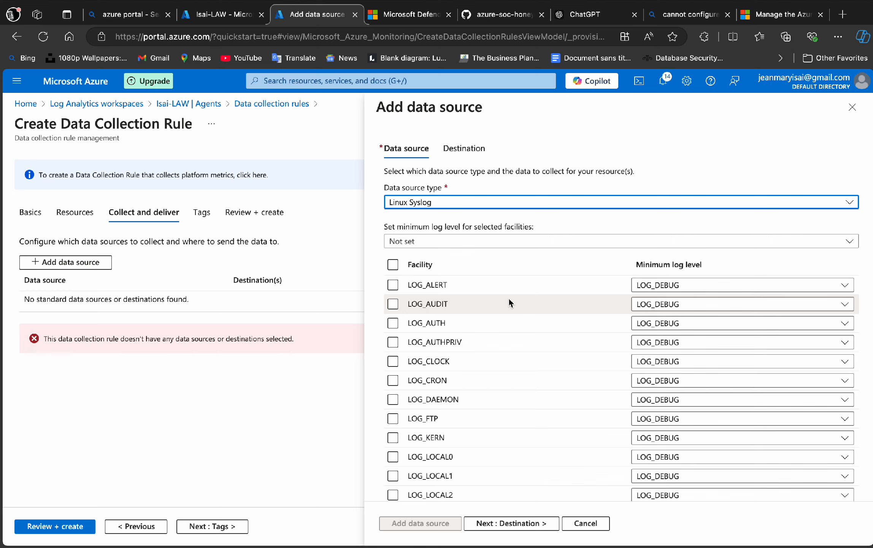
left_click(483, 242)
left_click(506, 255)
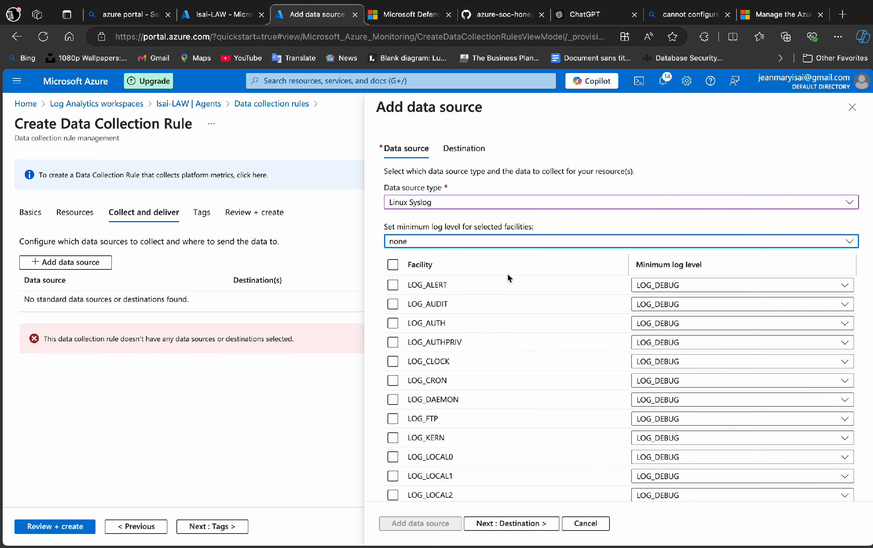
left_click(391, 325)
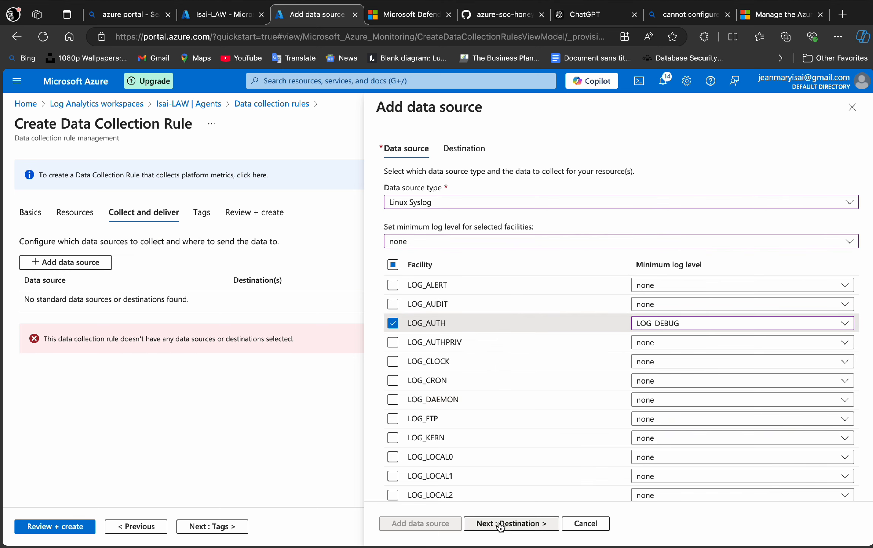
left_click(484, 523)
Add an Azure Monitor Logs destination and search the workspace list for Isai-LAW, which stays empty.
left_click(431, 209)
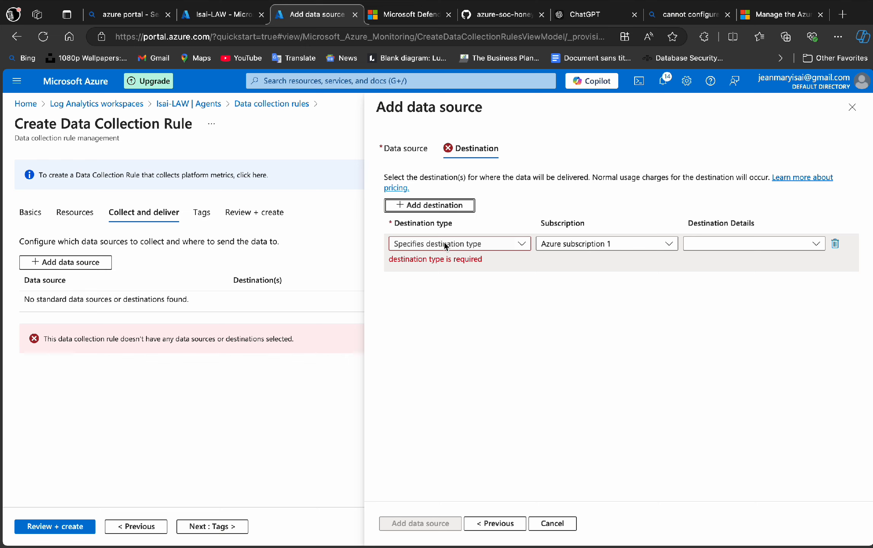
left_click(445, 242)
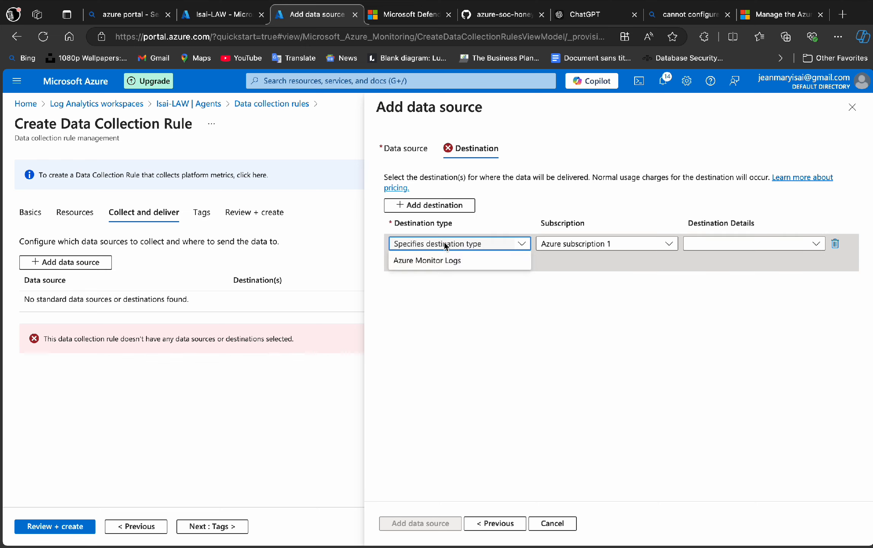
left_click(441, 260)
left_click(725, 246)
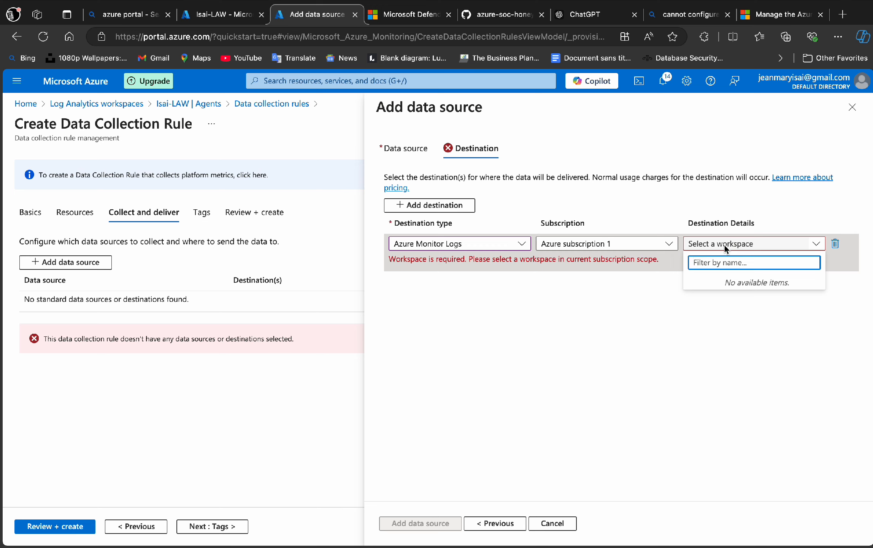
type("I")
key("BackSpace")
type("LA")
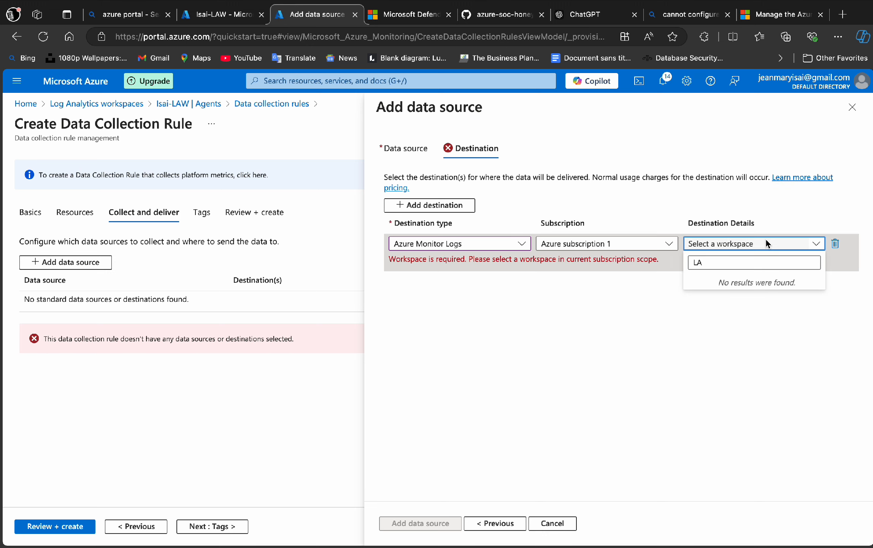
left_click(766, 239)
left_click(690, 243)
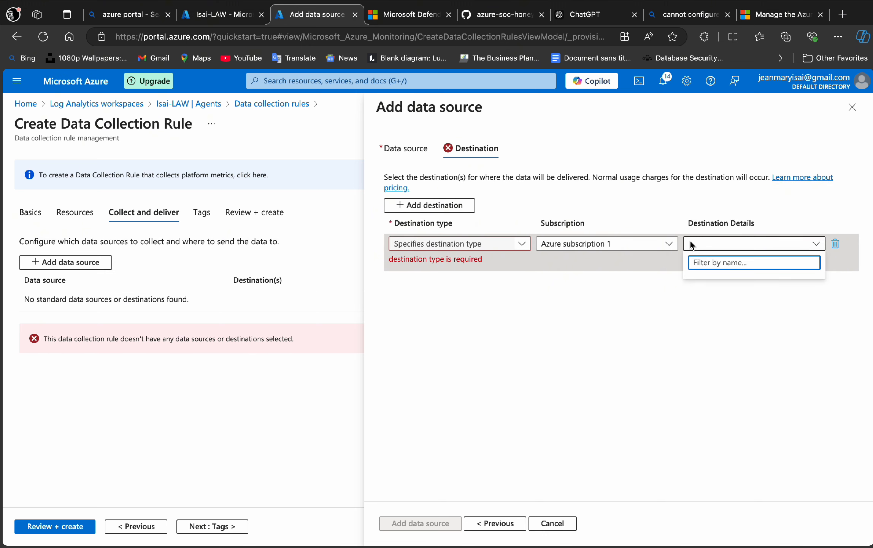
type("law")
key("BackSpace")
key("BackSpace")
key("BackSpace")
type("i")
key("BackSpace")
Re-pick Azure Monitor Logs and Azure subscription 1, then retry the empty workspace list.
left_click(627, 247)
left_click(746, 243)
type("isai")
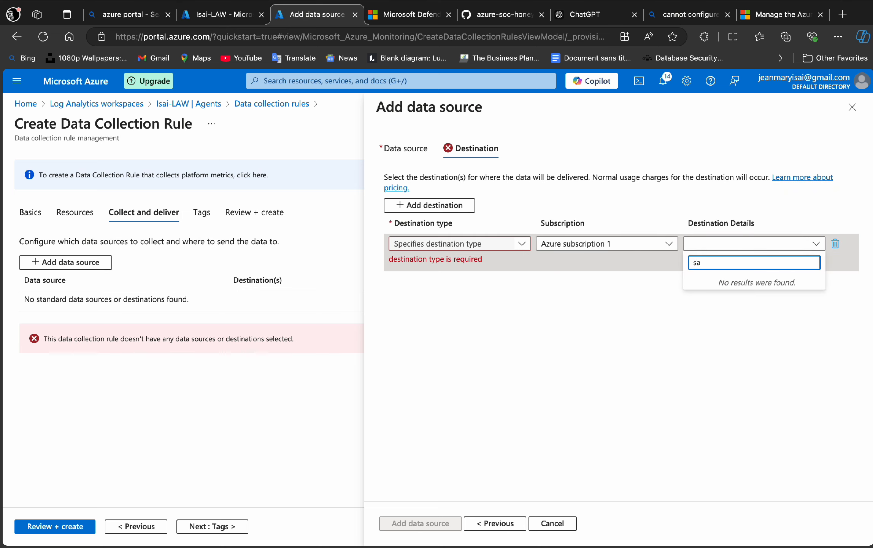
left_click(473, 243)
left_click(427, 259)
left_click(571, 244)
left_click(567, 292)
left_click(710, 245)
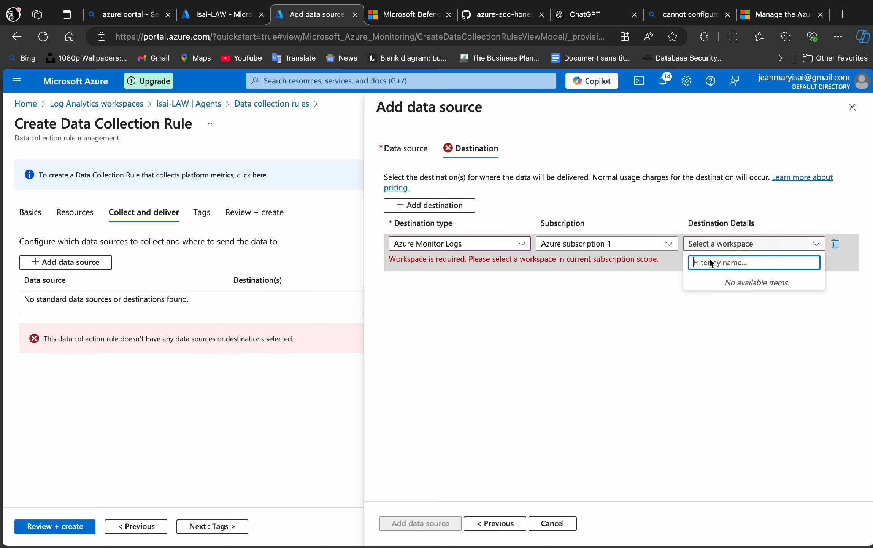
double_click(715, 286)
left_click(591, 173)
Recheck the Syslog source settings and look up the Isai-LAW workspace details in its tab.
left_click(427, 149)
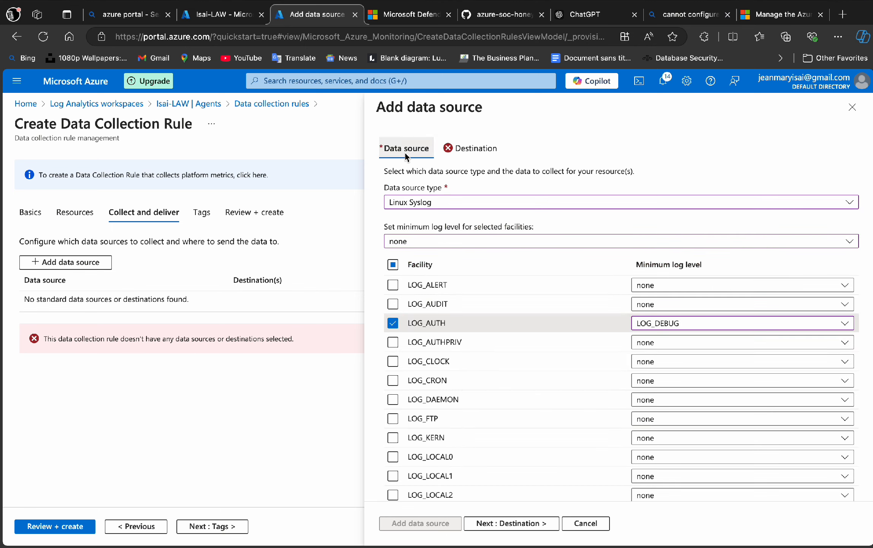
left_click(429, 202)
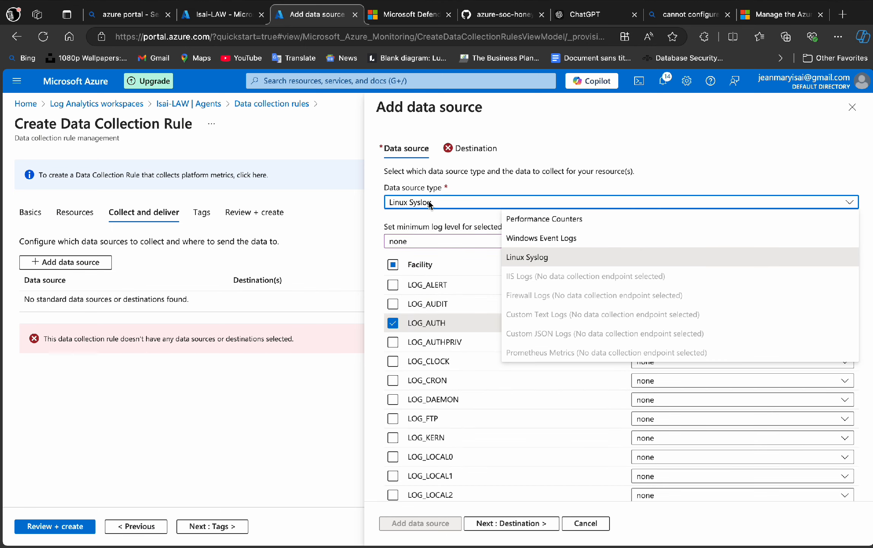
left_click(495, 523)
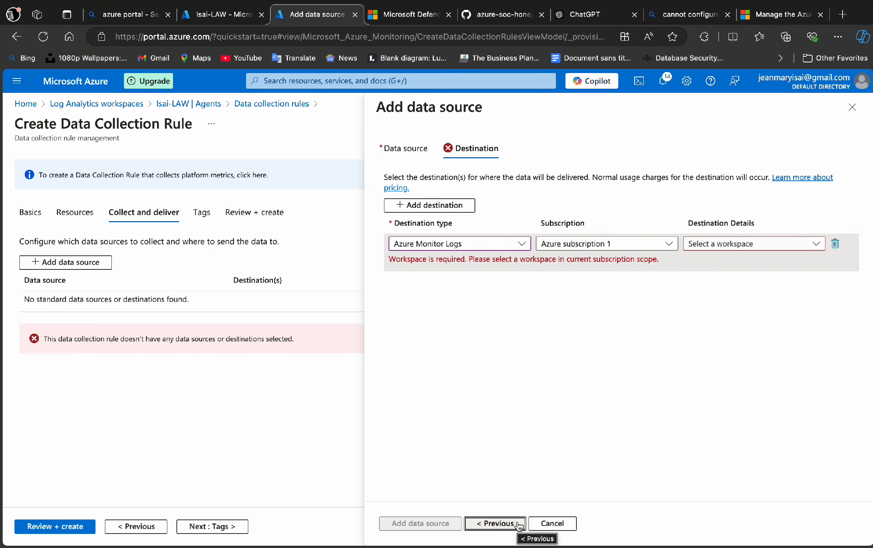
left_click(762, 243)
left_click(763, 243)
left_click(221, 15)
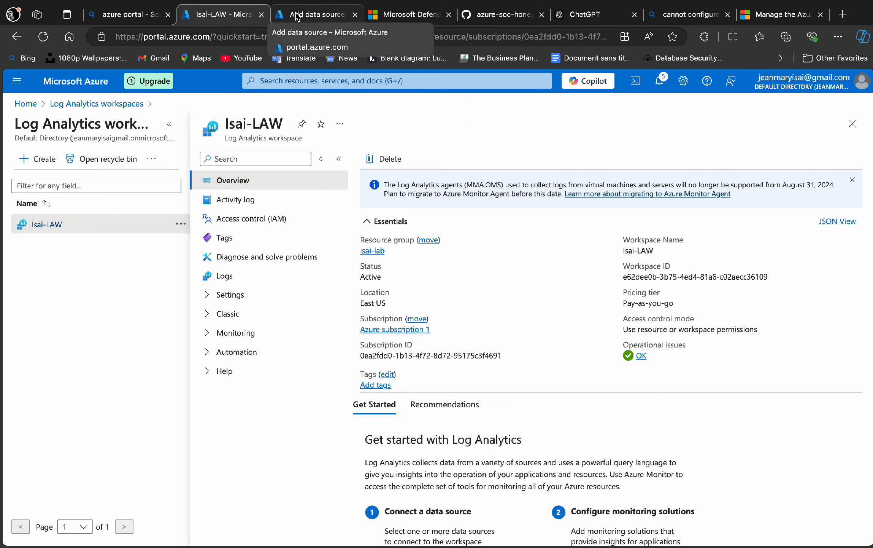
left_click(318, 14)
Discard the unfinished data source and set the rule's region to East US.
left_click(136, 526)
left_click(541, 98)
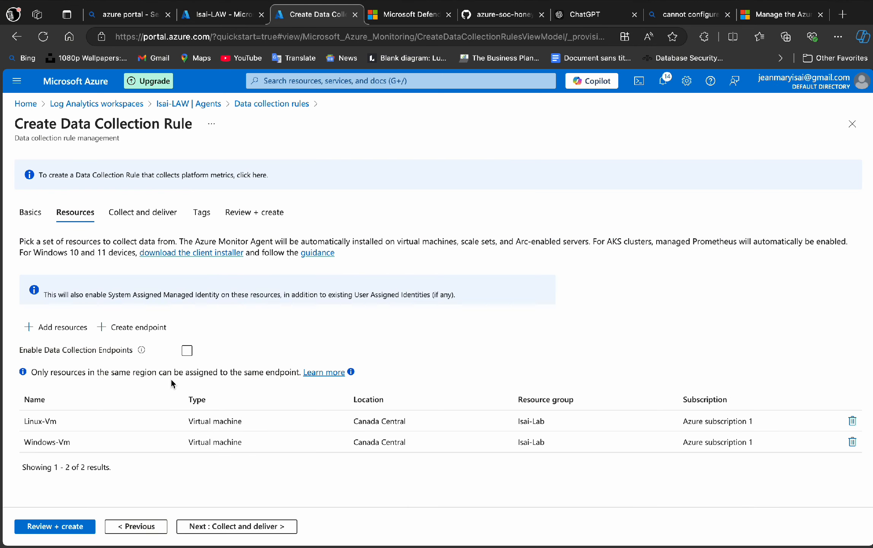
left_click(32, 224)
left_click(226, 364)
type("e")
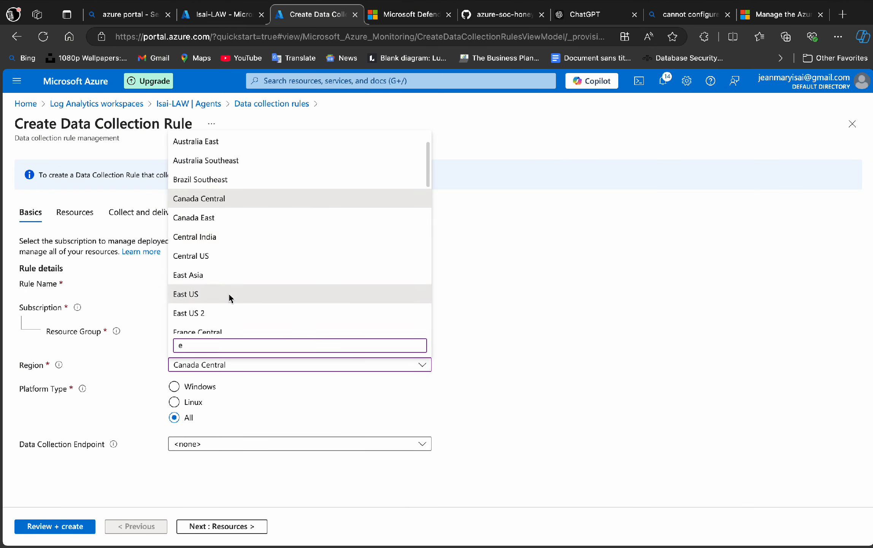
left_click(230, 296)
Return to Collect and deliver and start a new Linux Syslog data source.
left_click(222, 526)
left_click(234, 526)
left_click(87, 261)
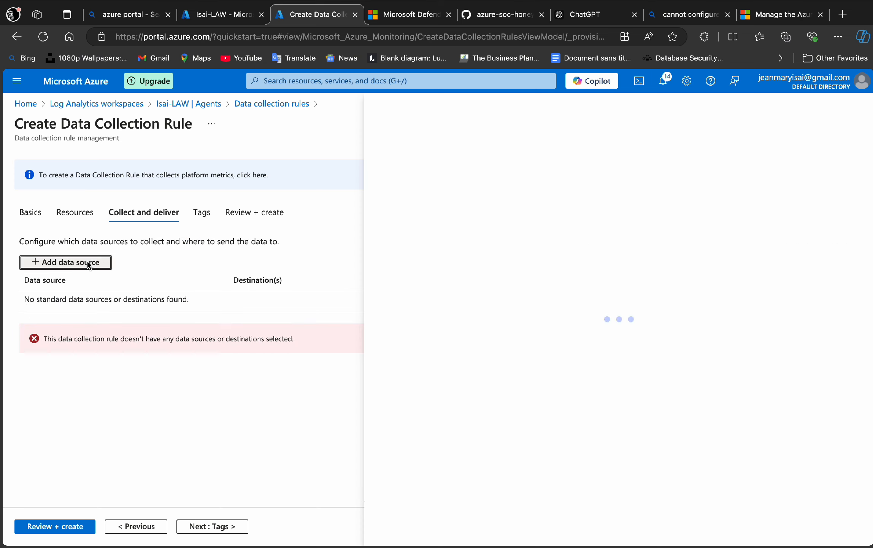
left_click(470, 202)
left_click(527, 257)
left_click(422, 241)
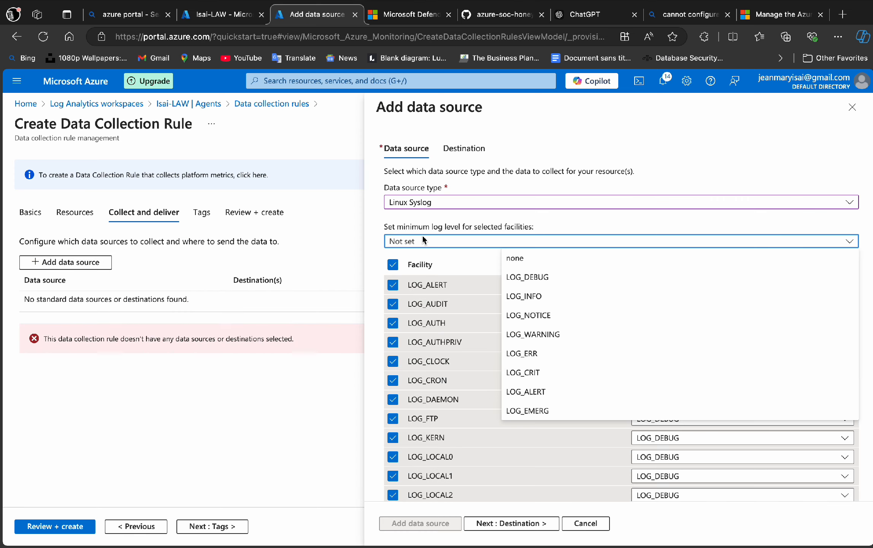
left_click(495, 226)
Set Syslog minimum level to none and collect only LOG_AUTH at LOG_DEBUG.
left_click(495, 240)
left_click(515, 257)
left_click(393, 314)
left_click(741, 376)
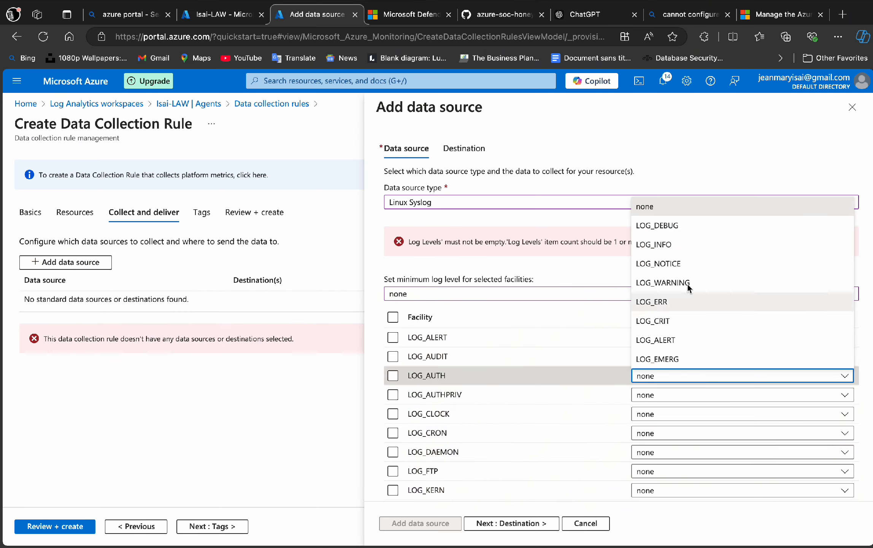
left_click(662, 226)
left_click(393, 323)
left_click(515, 523)
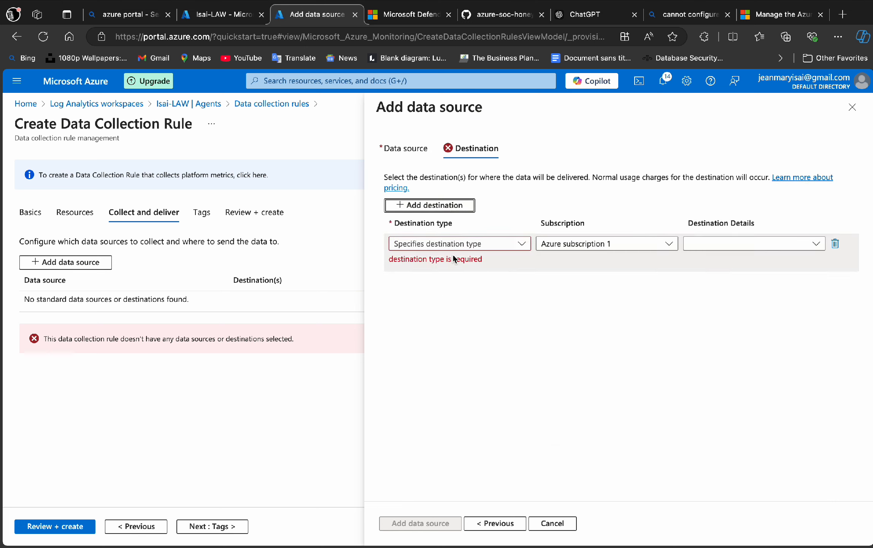
Send the Linux Syslog source to the Isai-LAW workspace and add it to the rule.
left_click(695, 243)
left_click(723, 263)
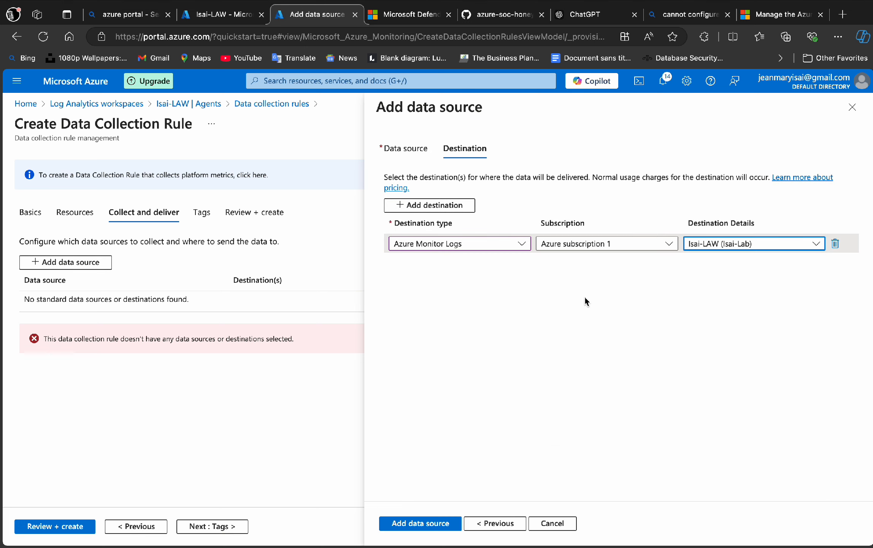
left_click(406, 148)
left_click(446, 149)
left_click(420, 523)
Add a Windows Event Logs source collecting Application Information events.
left_click(66, 262)
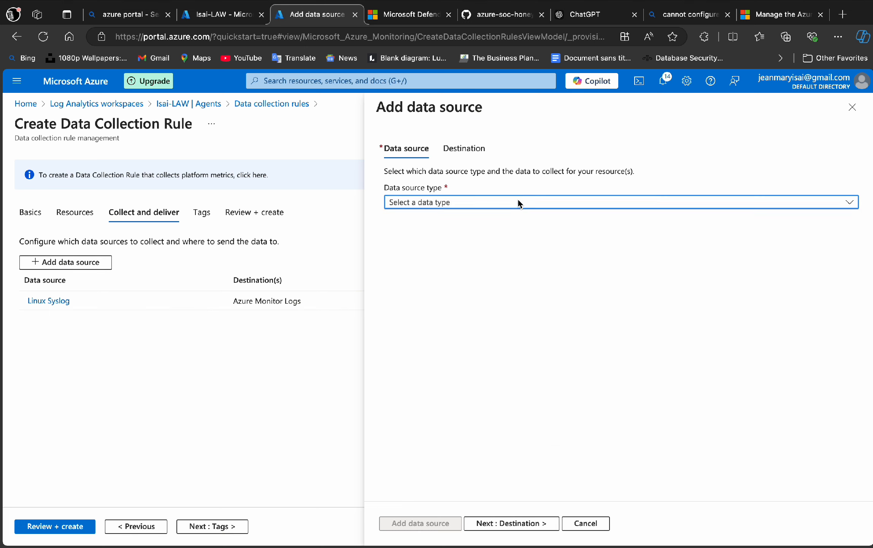
left_click(519, 201)
left_click(516, 239)
left_click(389, 394)
scroll(391, 381, "down", 2)
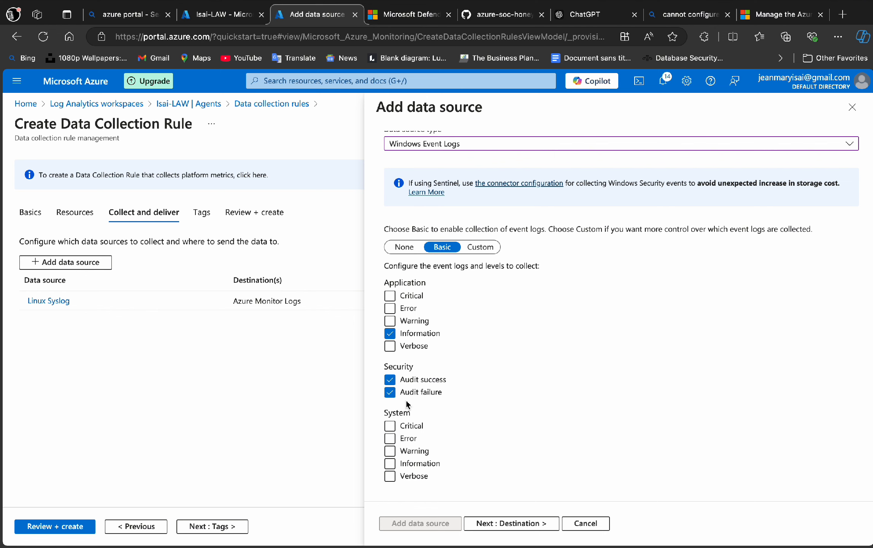
Route Windows Event Logs to Azure Monitor Logs Isai-LAW, then review and create the rule.
left_click(512, 523)
left_click(453, 206)
left_click(710, 245)
left_click(708, 285)
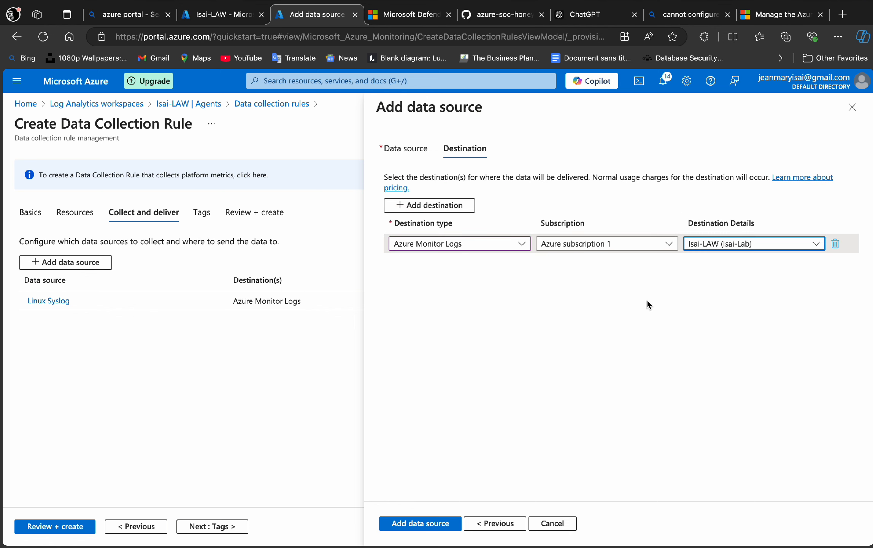
left_click(419, 524)
left_click(27, 526)
left_click(42, 528)
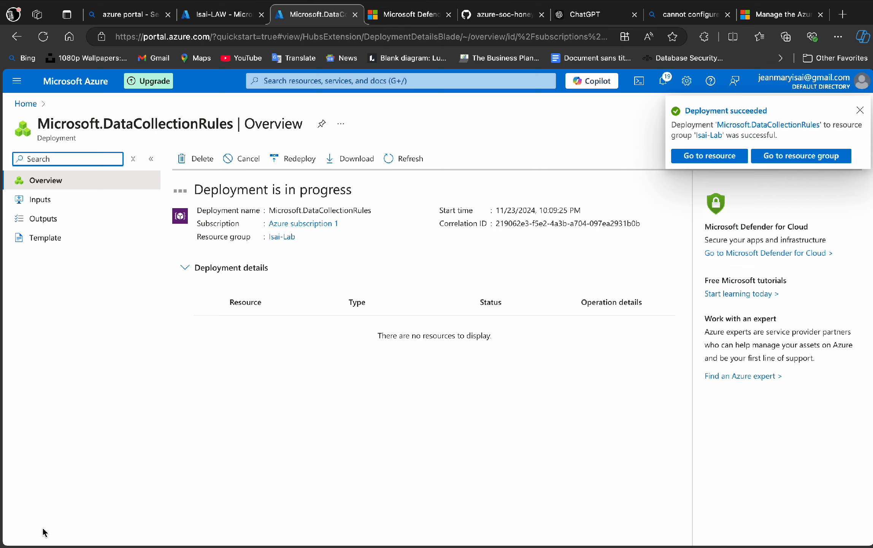
From Isai-LAW's Agents page, open rule 'all' and its Windows Event Logs data source.
left_click(221, 14)
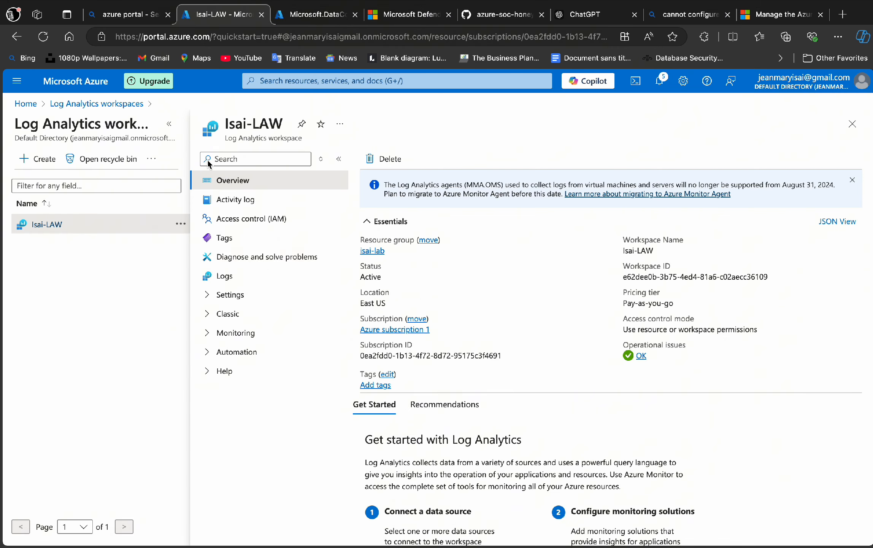
left_click(237, 293)
left_click(237, 333)
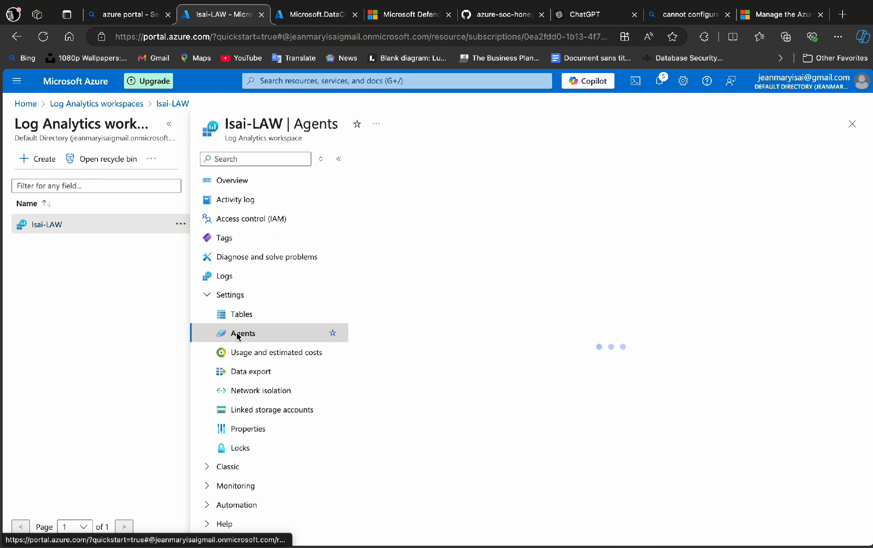
left_click(425, 274)
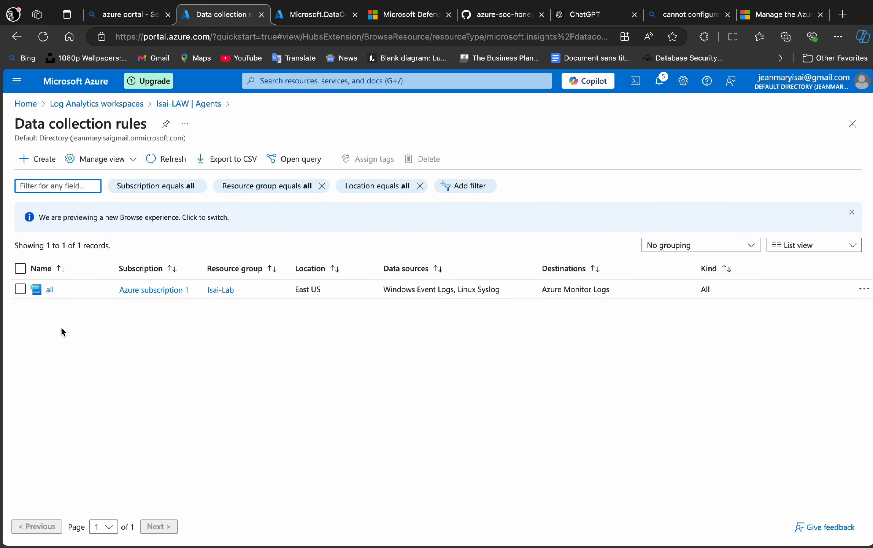
left_click(51, 288)
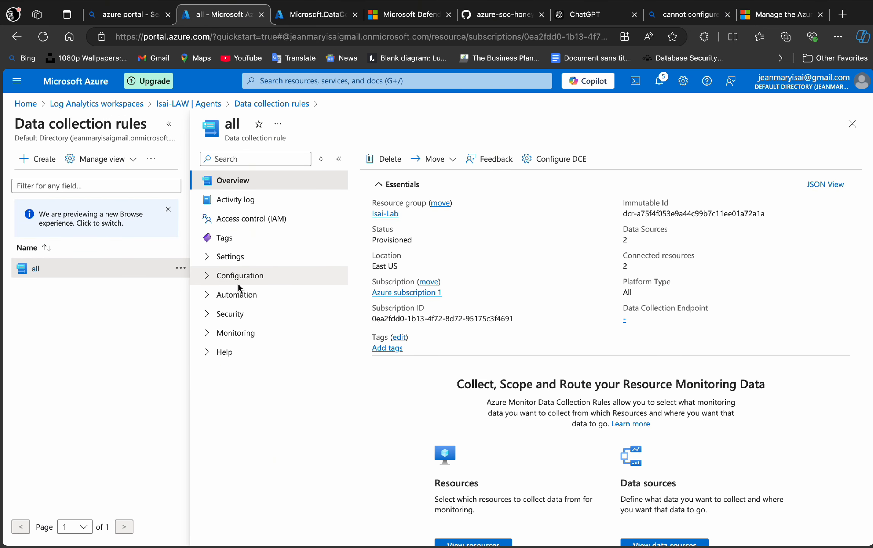
left_click(238, 285)
left_click(435, 234)
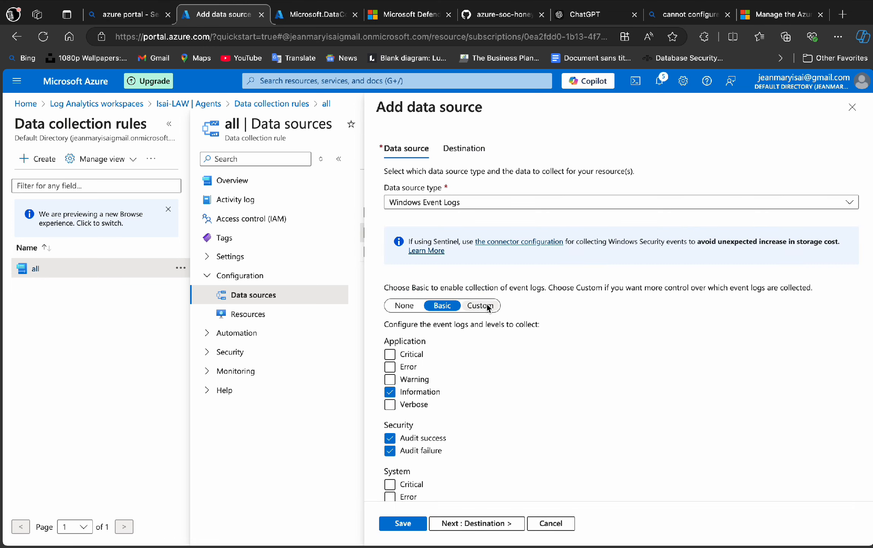
Switch to Custom and add the Windows Defender XPath query copied from Xpath.txt.
left_click(488, 308)
left_click(492, 339)
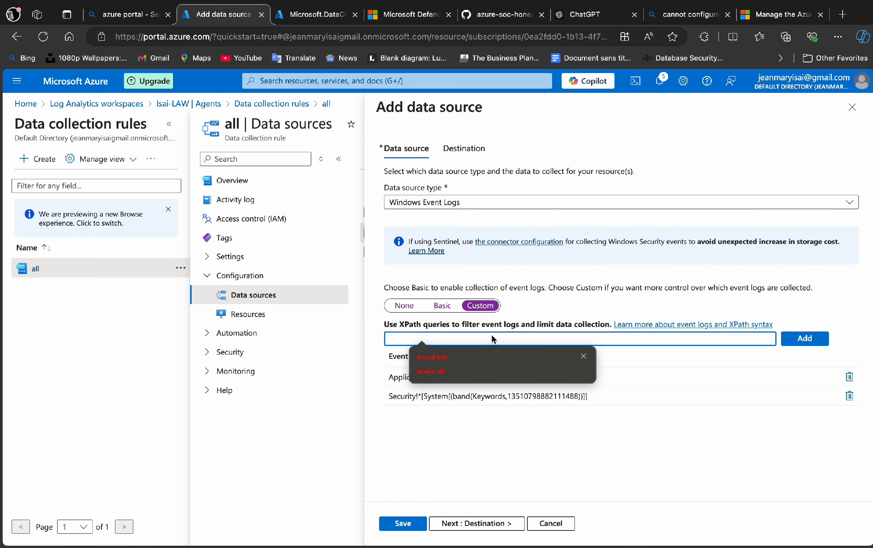
left_click(478, 16)
left_click(72, 318)
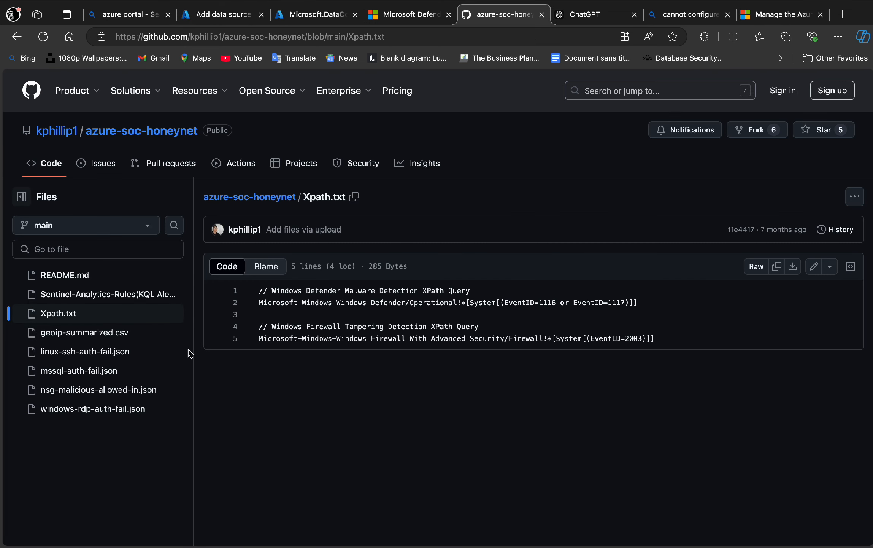
left_click_drag(650, 304, 258, 303)
key("ctrl+c")
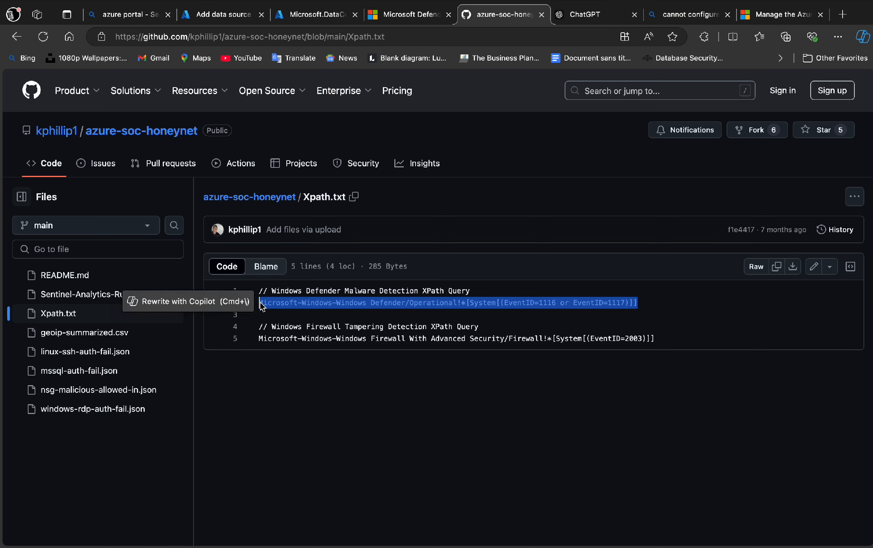
left_click(317, 14)
left_click(224, 14)
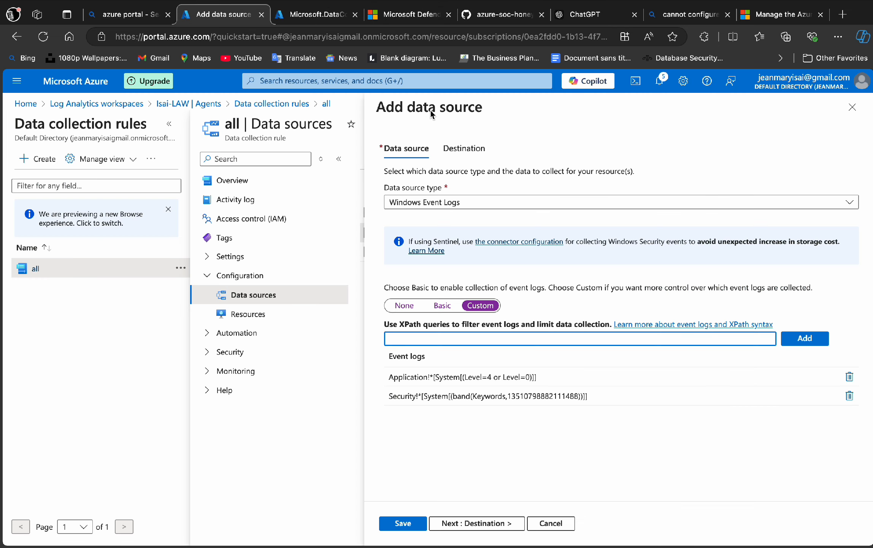
left_click_drag(430, 109, 446, 109)
left_click(471, 335)
key("ctrl+v")
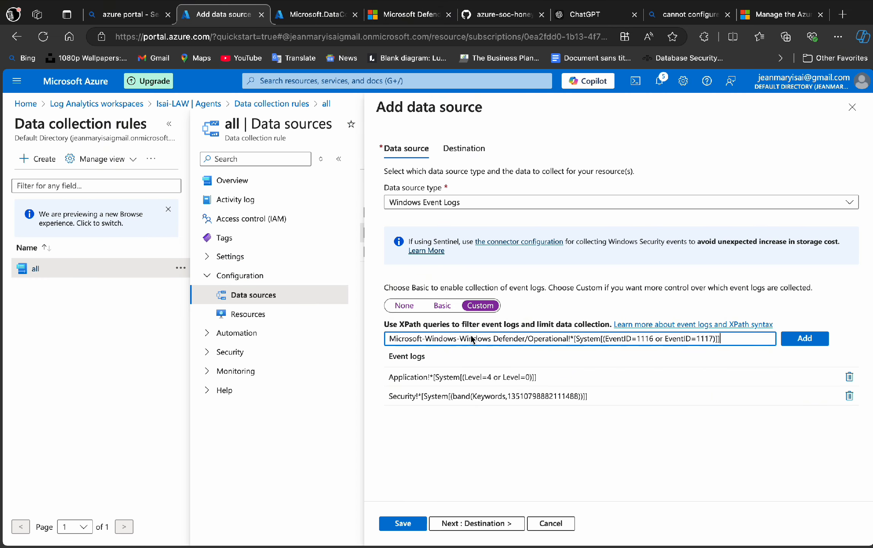
left_click(818, 342)
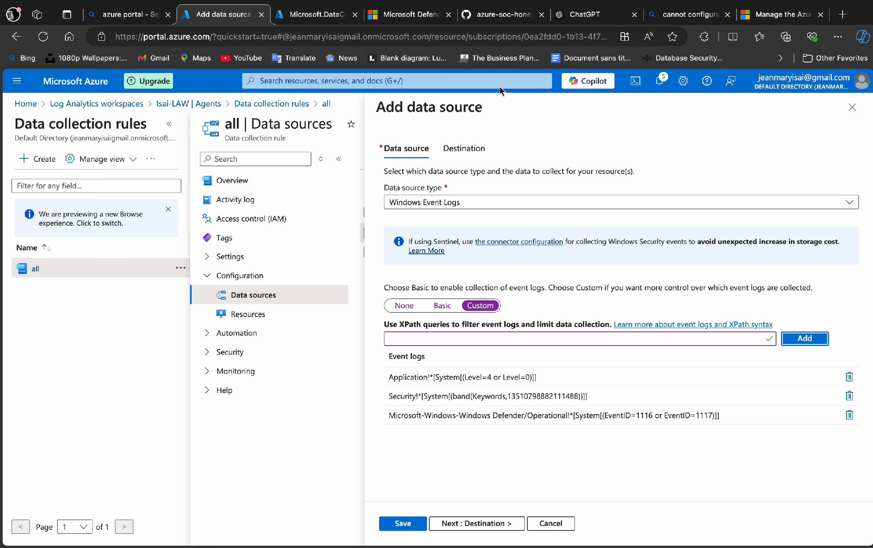
Add the Windows Firewall XPath query from line 5 and save the data source.
left_click(502, 14)
left_click_drag(654, 340, 251, 345)
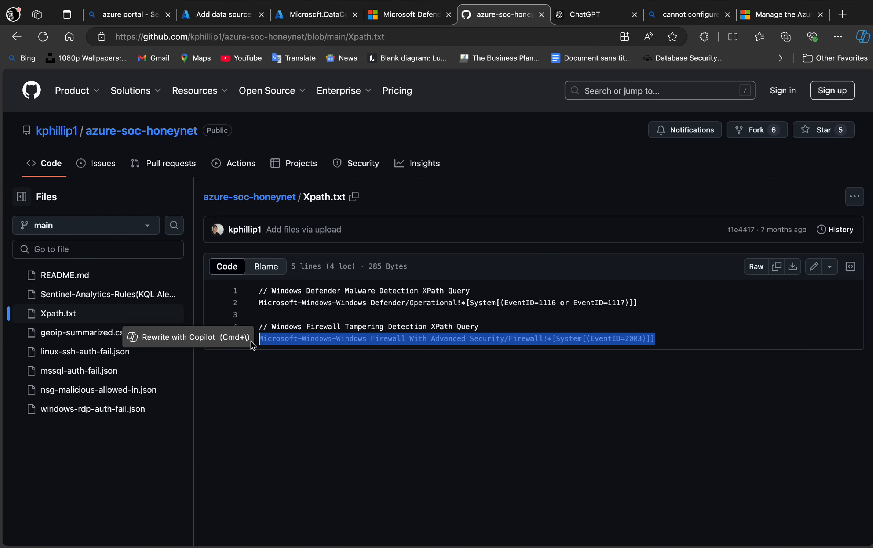
key("ctrl+c")
key("ctrl+shift+Tab")
key("ctrl+shift+Tab")
key("ctrl+shift+Tab")
left_click(438, 338)
key("ctrl+v")
left_click(805, 338)
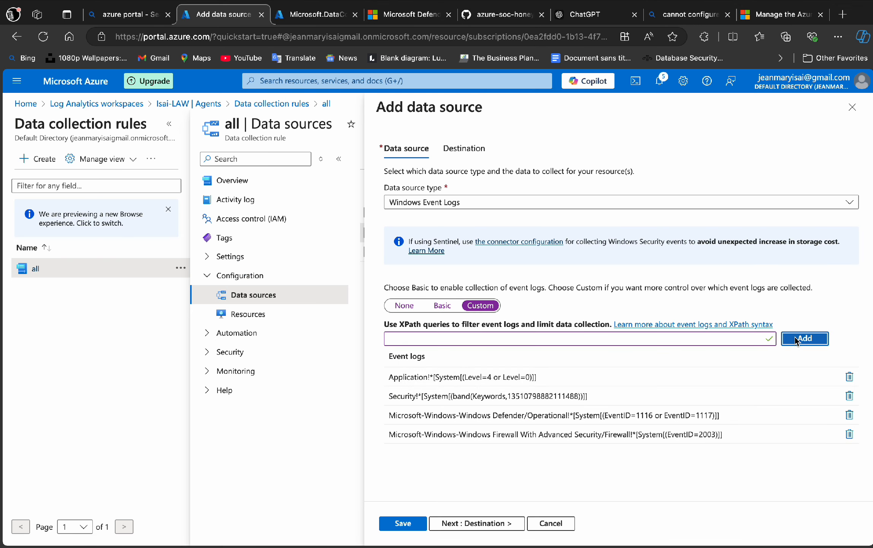
left_click(510, 524)
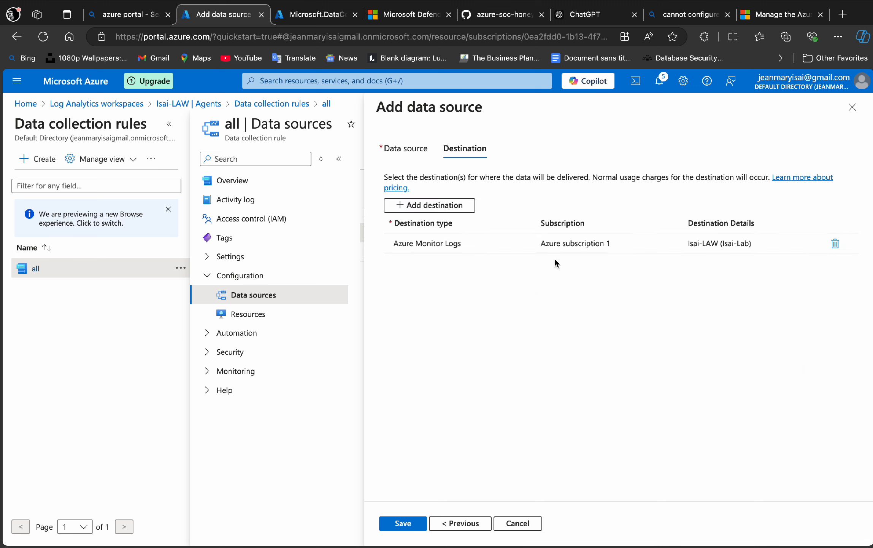
left_click(402, 524)
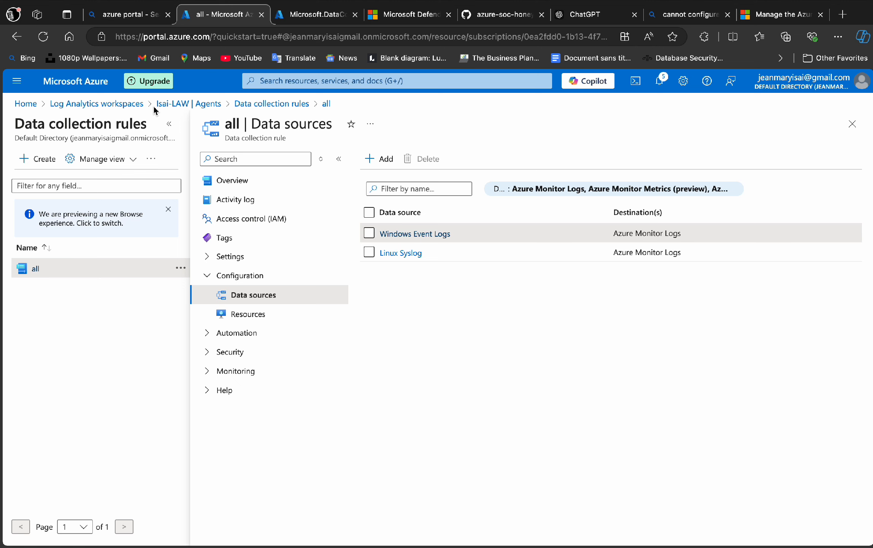
left_click(186, 104)
Reload Isai-LAW's Agents page and check the Linux and Windows server counts.
left_click(42, 56)
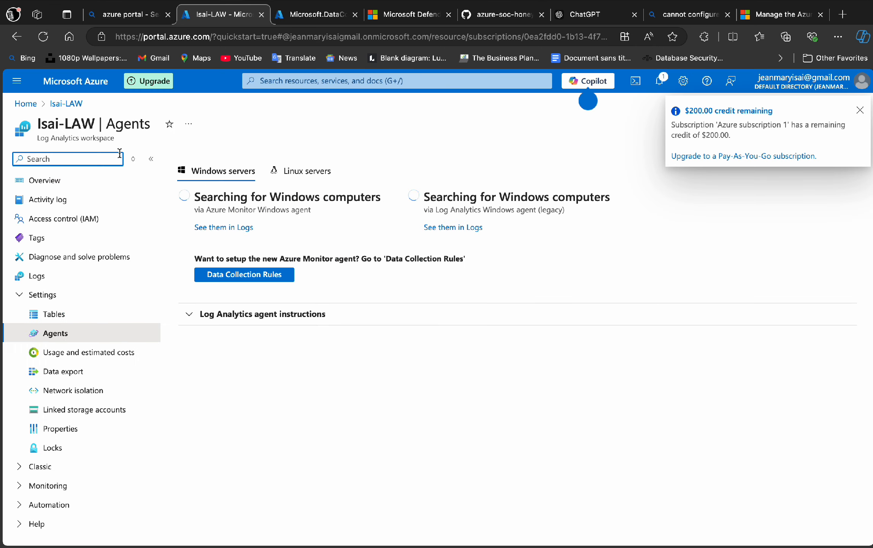
left_click(329, 174)
left_click(229, 172)
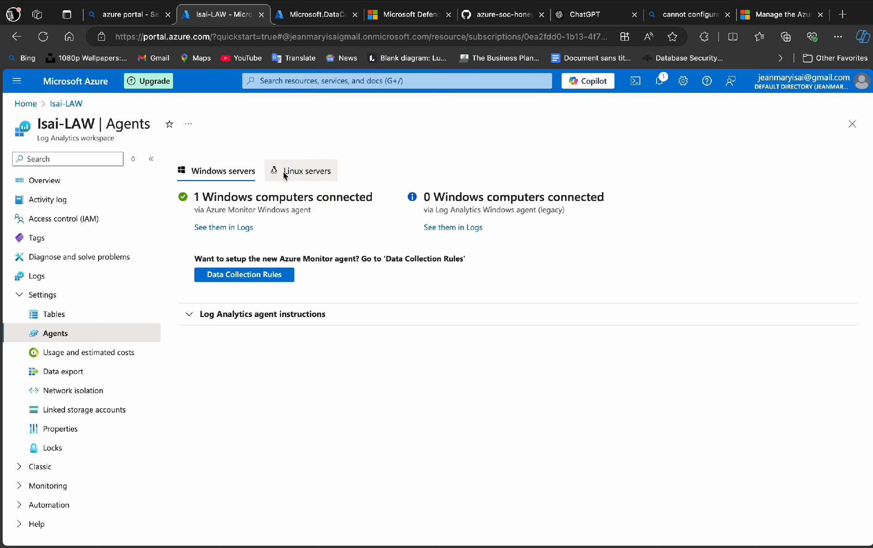
Open Isai-LAW's Logs query editor from Log Analytics workspaces, dismissing the Queries dialog.
left_click(326, 78)
type("lo")
key("BackSpace")
key("BackSpace")
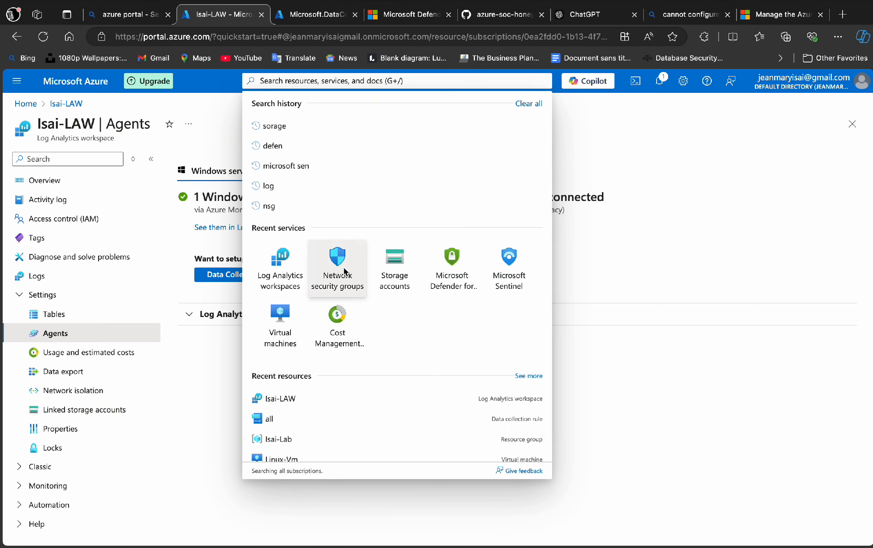
left_click(277, 272)
left_click(51, 255)
left_click(225, 275)
left_click(839, 178)
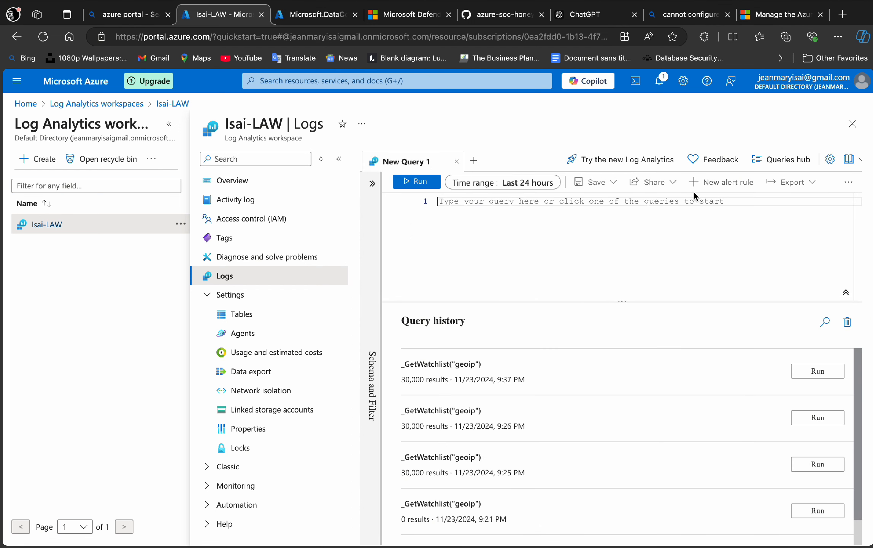
Run a Syslog query and browse the Linux machine's failed-login results.
type("Syslog")
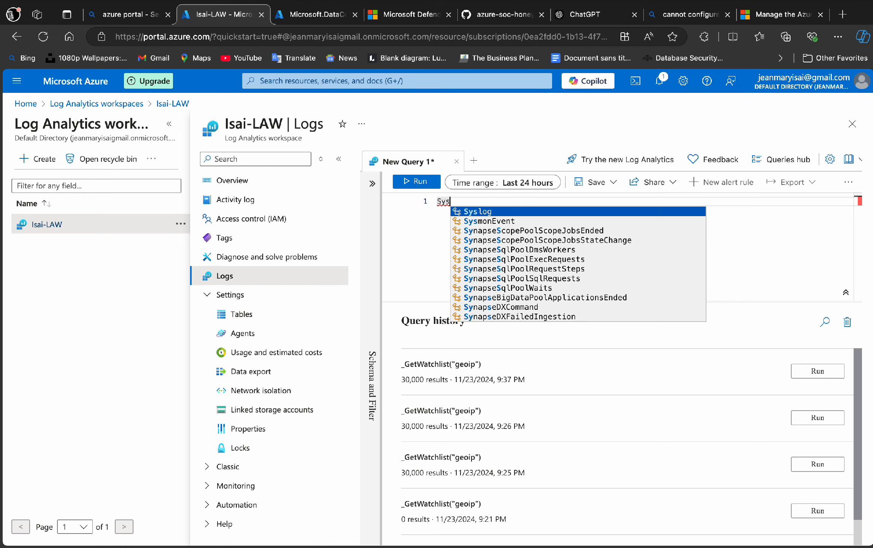
key("Return")
type("|")
key("BackSpace")
key("BackSpace")
left_click(409, 181)
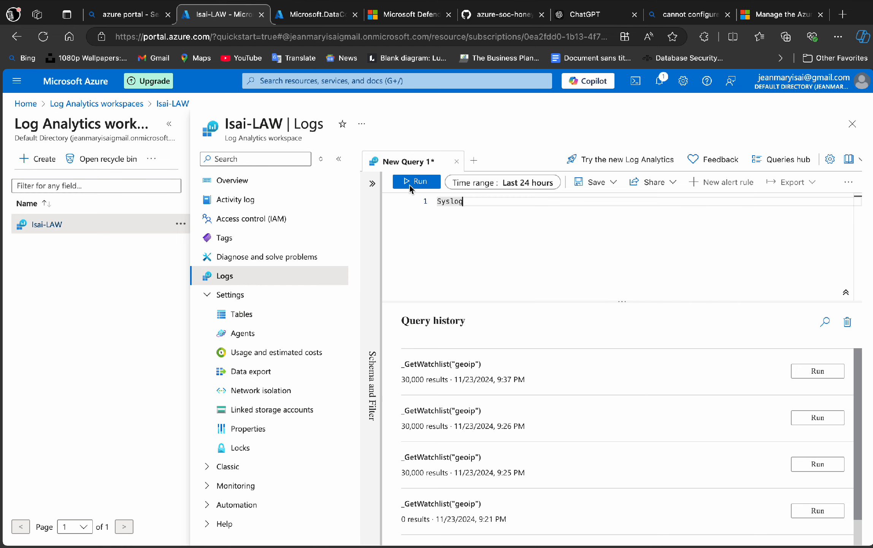
scroll(514, 429, "down", 5)
scroll(514, 429, "up", 5)
left_click_drag(502, 507, 609, 504)
scroll(627, 509, "down", 5)
scroll(627, 509, "up", 5)
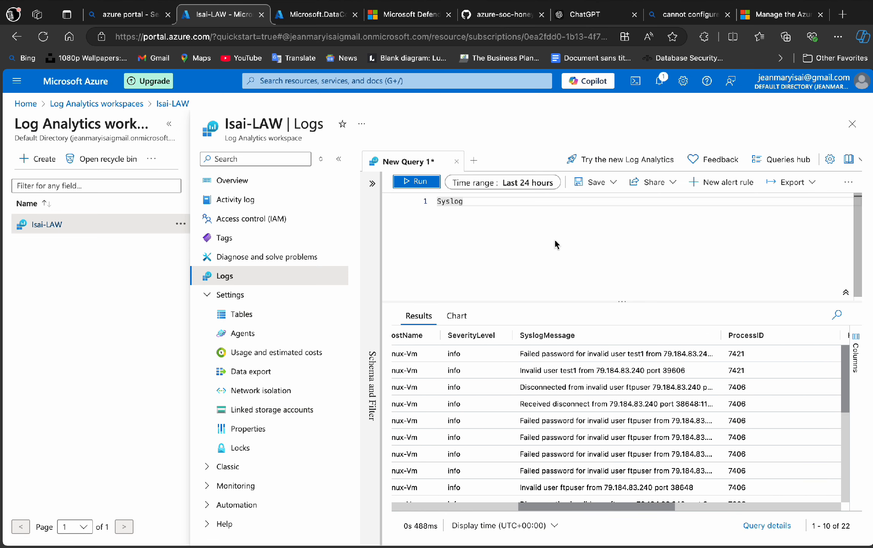
Replace the query with SecurityEvent and run it.
left_click(471, 198)
key("BackSpace")
key("BackSpace")
key("BackSpace")
key("BackSpace")
type("Secu")
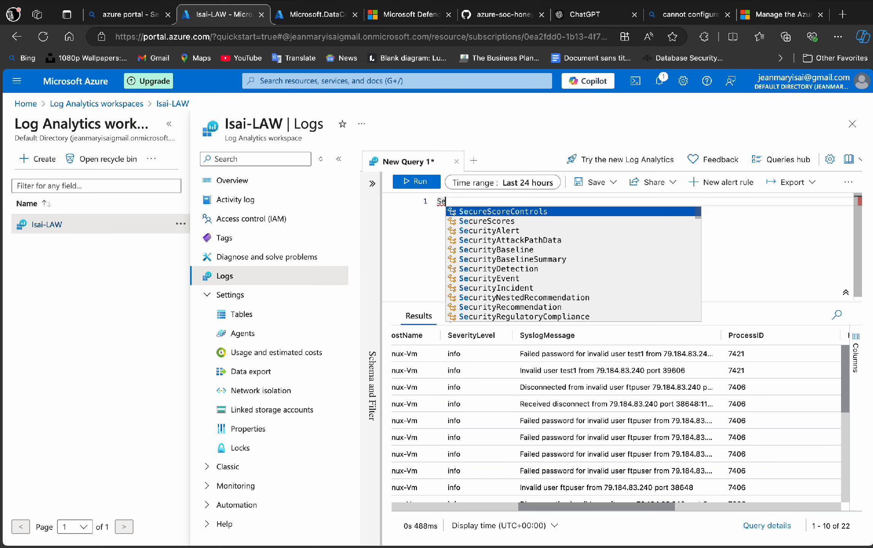
key("Return")
key("Return")
key("Escape")
left_click(428, 182)
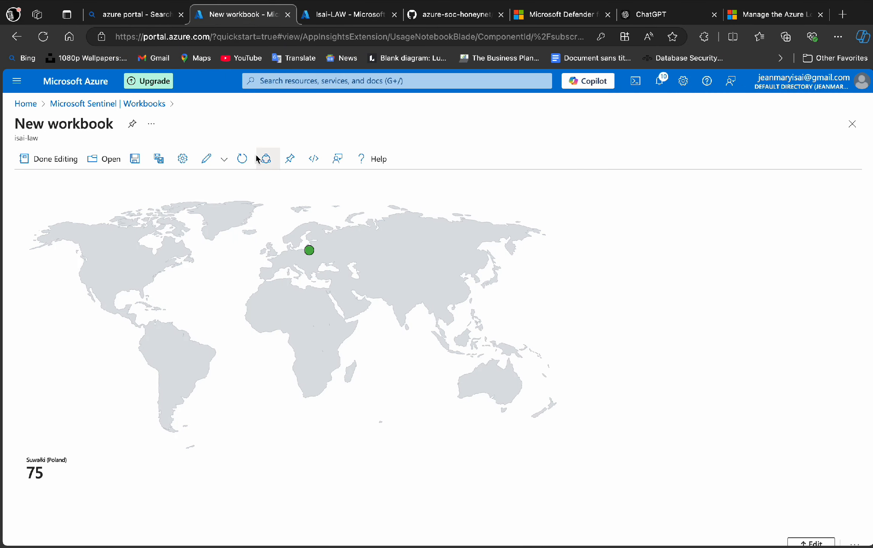
Go to the portal home page, discarding the unsaved workbook edits.
left_click(23, 107)
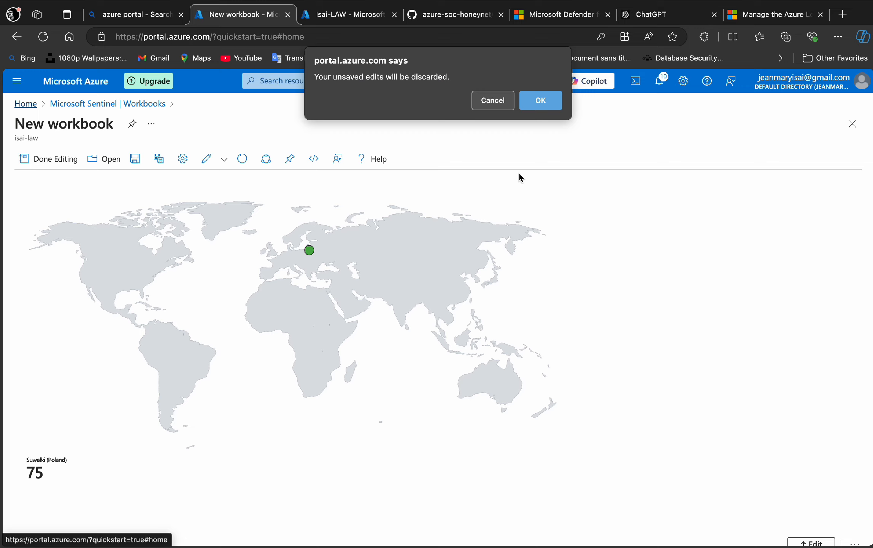
left_click(543, 106)
scroll(416, 318, "down", 10)
scroll(416, 320, "up", 10)
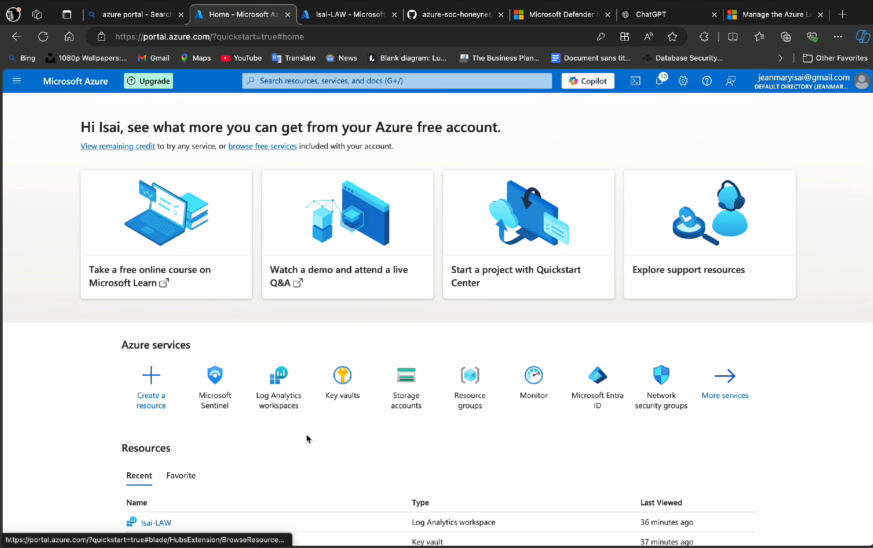
Open Isai-LAW and its Workbooks gallery under Monitoring.
left_click(273, 383)
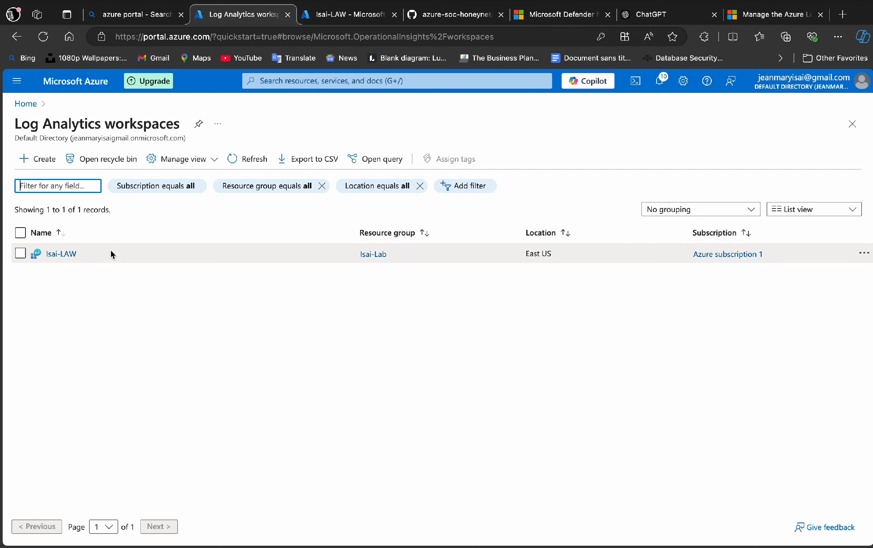
left_click(70, 252)
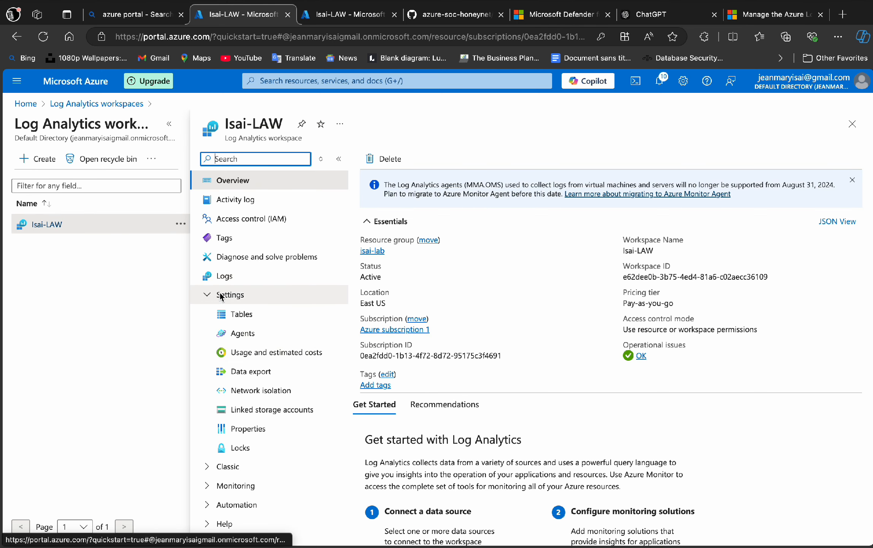
left_click(208, 487)
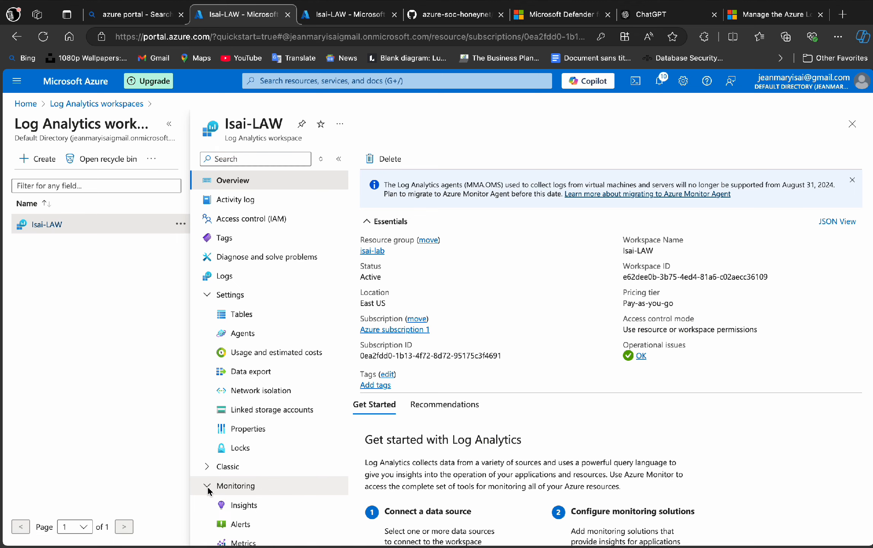
scroll(213, 491, "down", 3)
left_click(245, 500)
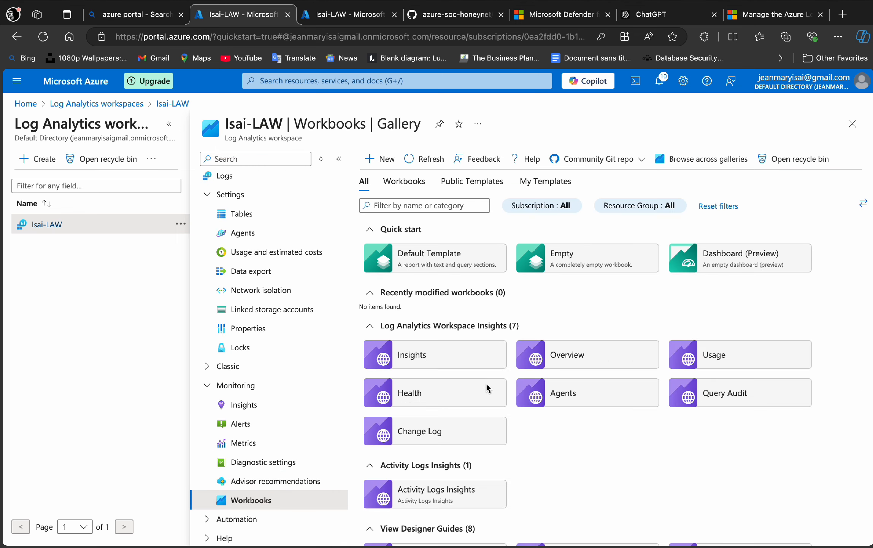
Create a new Isai-LAW workbook and remove its default welcome text section.
scroll(433, 270, "down", 3)
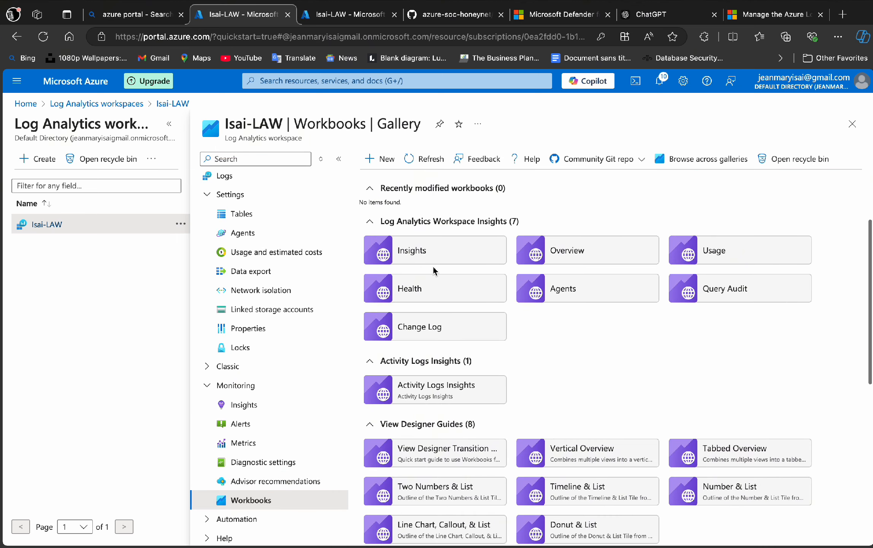
scroll(435, 271, "down", 7)
scroll(433, 229, "up", 10)
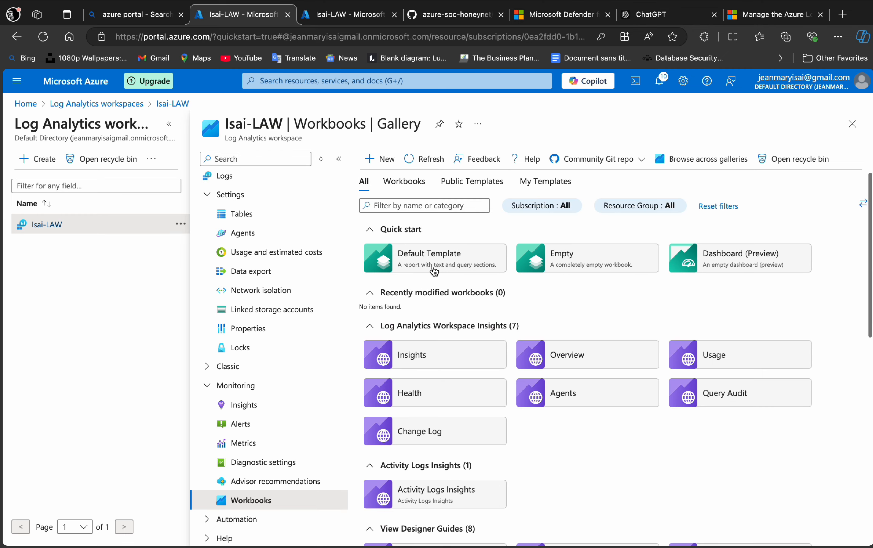
left_click(382, 159)
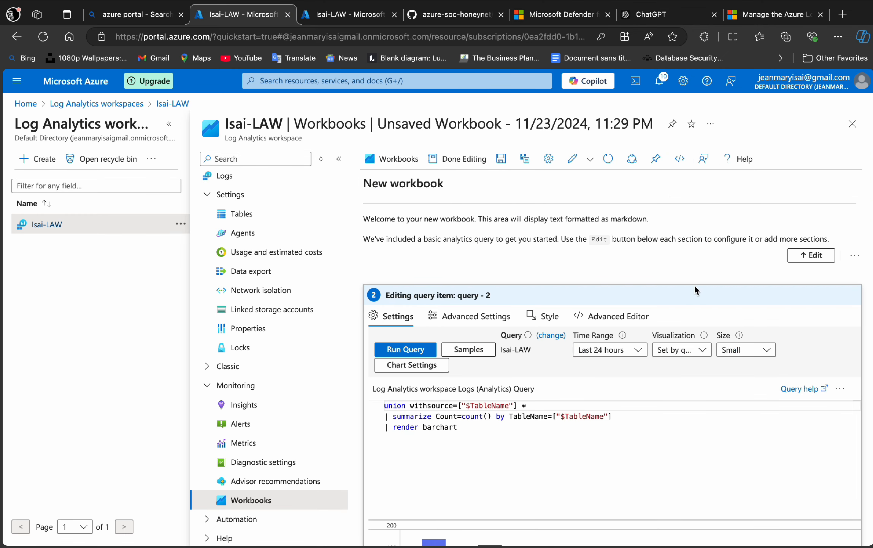
scroll(713, 394, "down", 5)
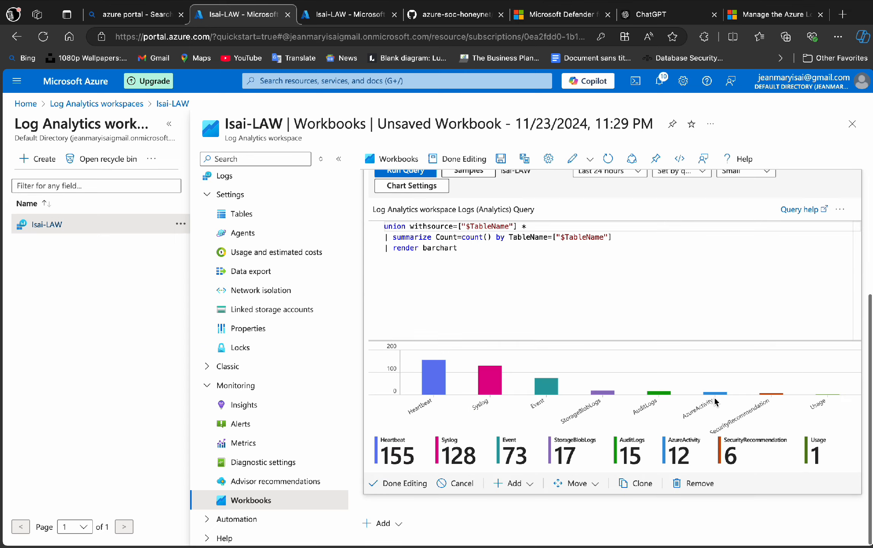
scroll(715, 397, "up", 4)
left_click(855, 234)
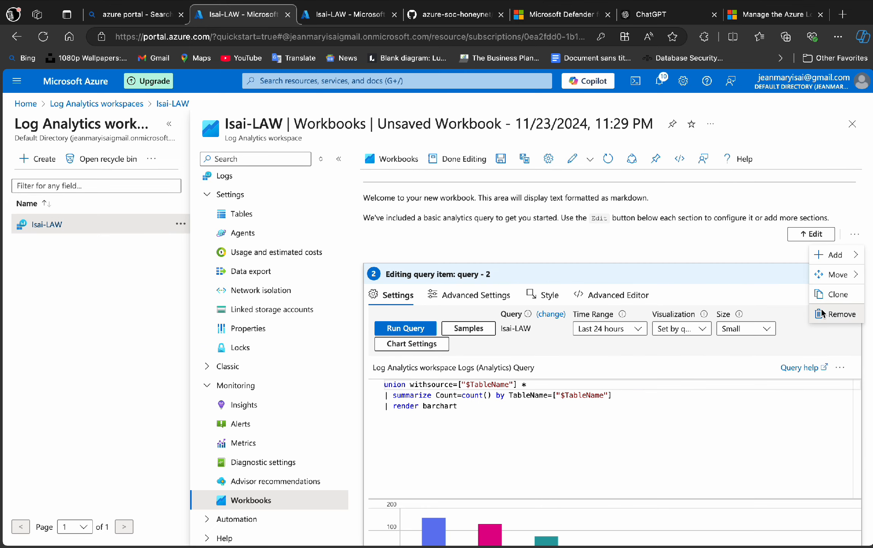
left_click(822, 312)
left_click(693, 306)
Delete the default table-count sample query item, leaving the workbook empty.
scroll(789, 259, "down", 2)
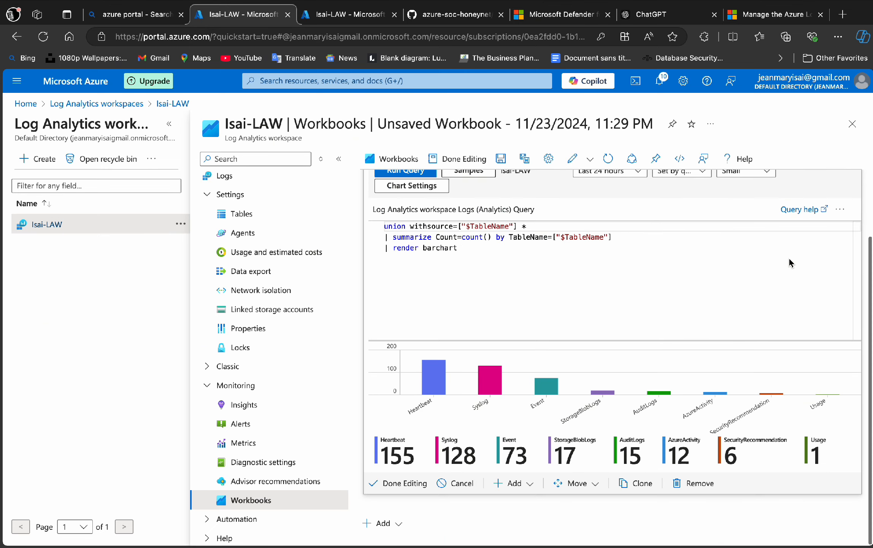
left_click(840, 210)
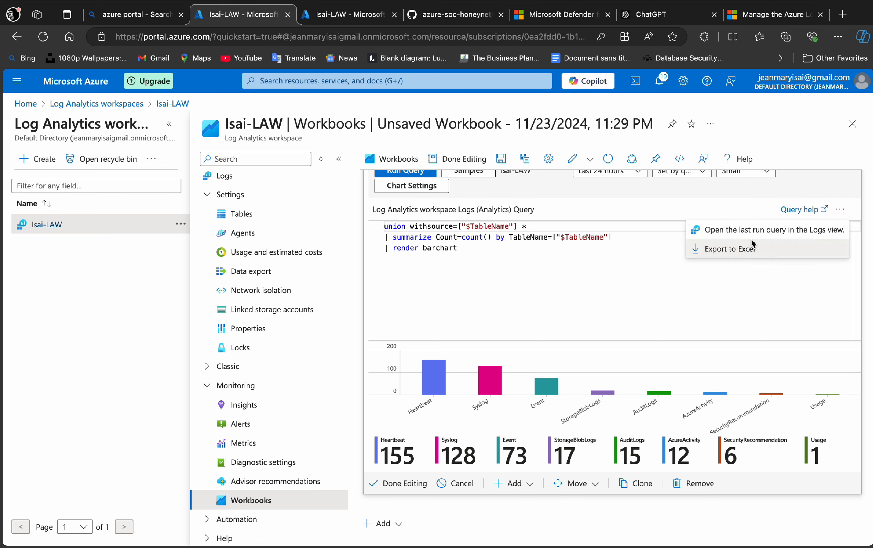
left_click(783, 388)
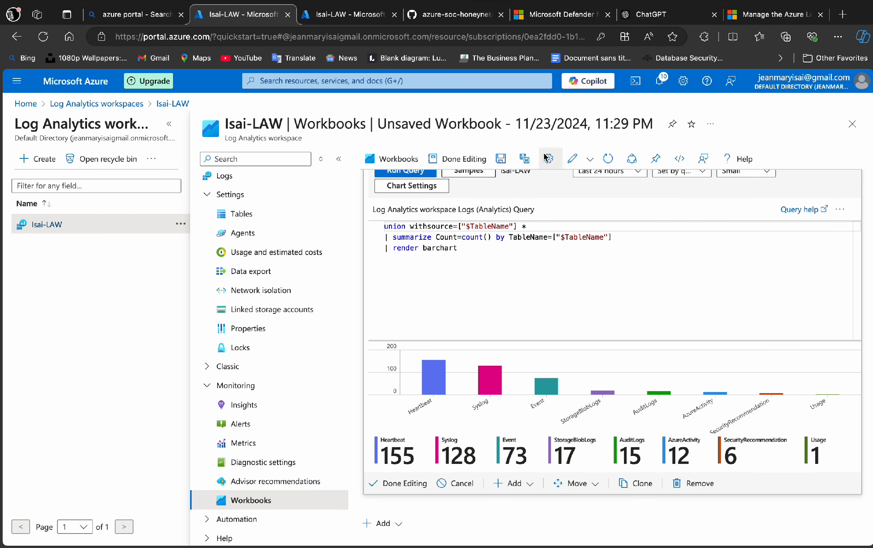
scroll(466, 212, "up", 2)
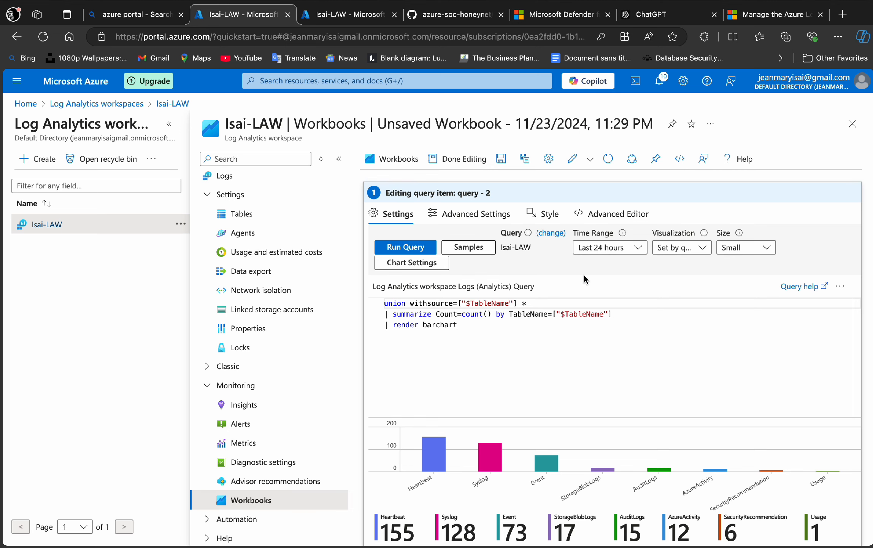
left_click(680, 159)
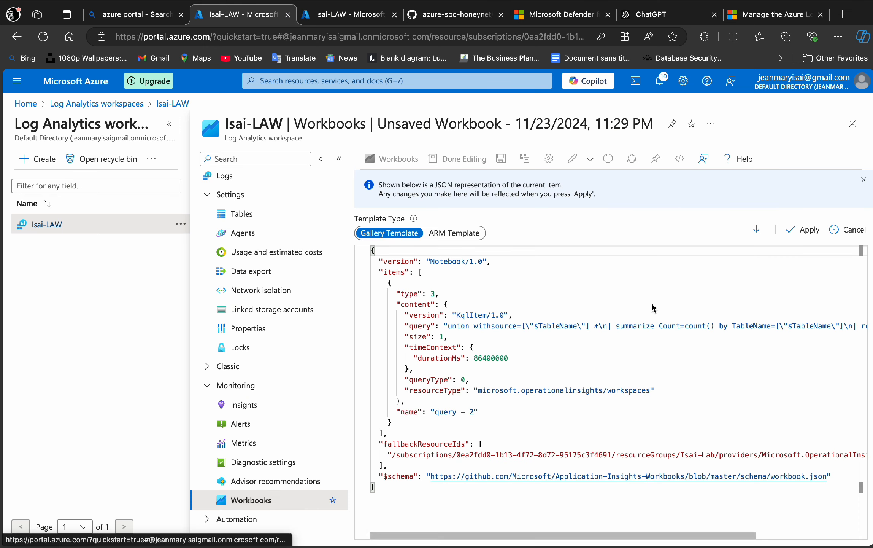
left_click(850, 238)
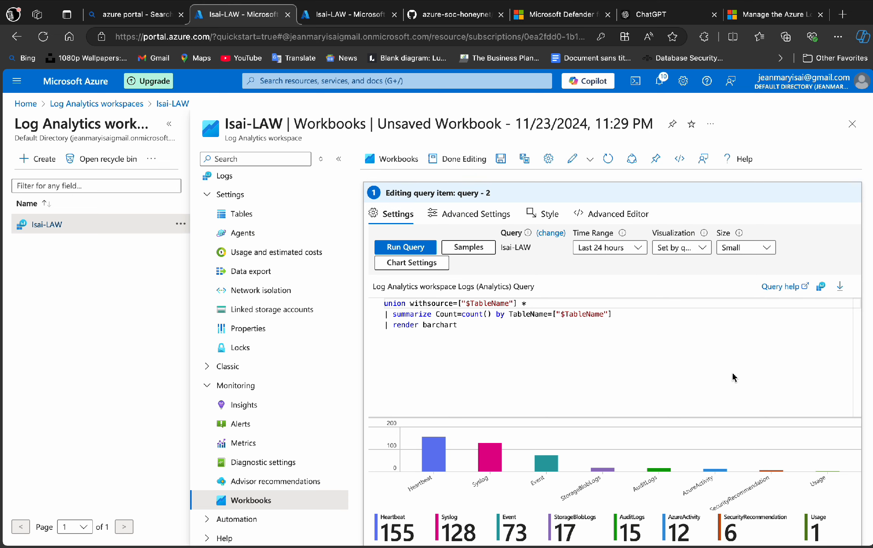
scroll(508, 447, "down", 1)
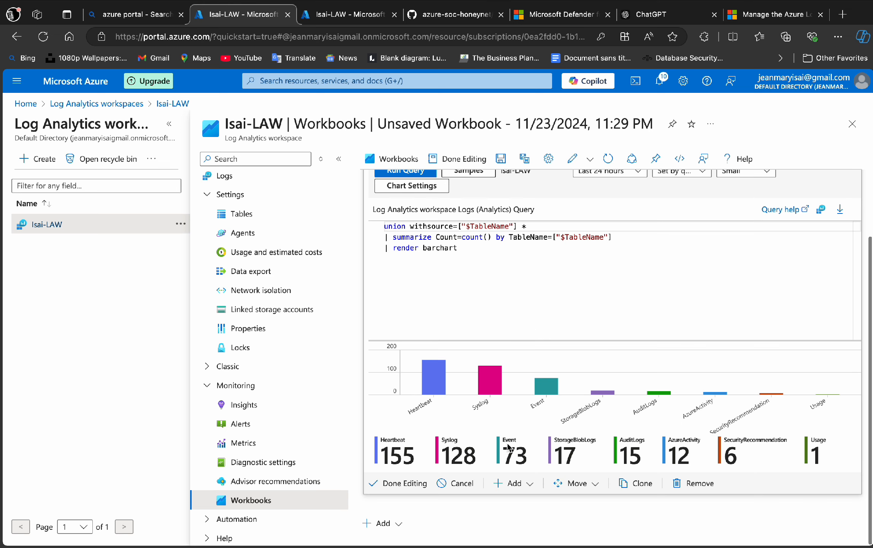
left_click(681, 483)
left_click(544, 453)
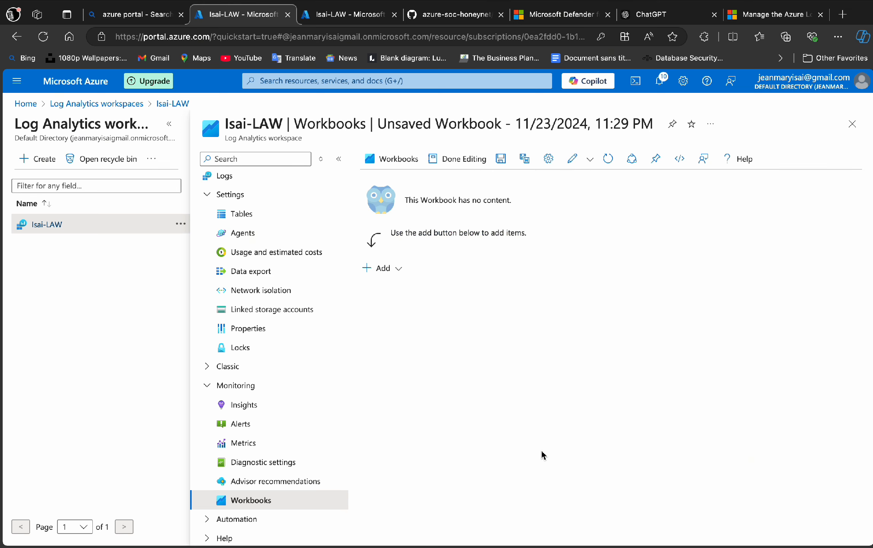
Add an empty query item and copy the linux-ssh-auth-fail.json code from GitHub.
left_click(382, 268)
left_click(396, 345)
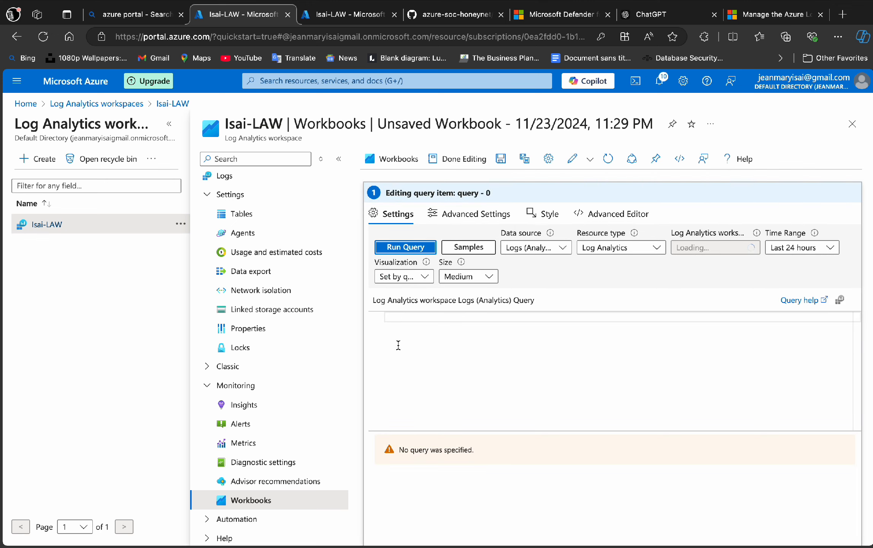
left_click(620, 214)
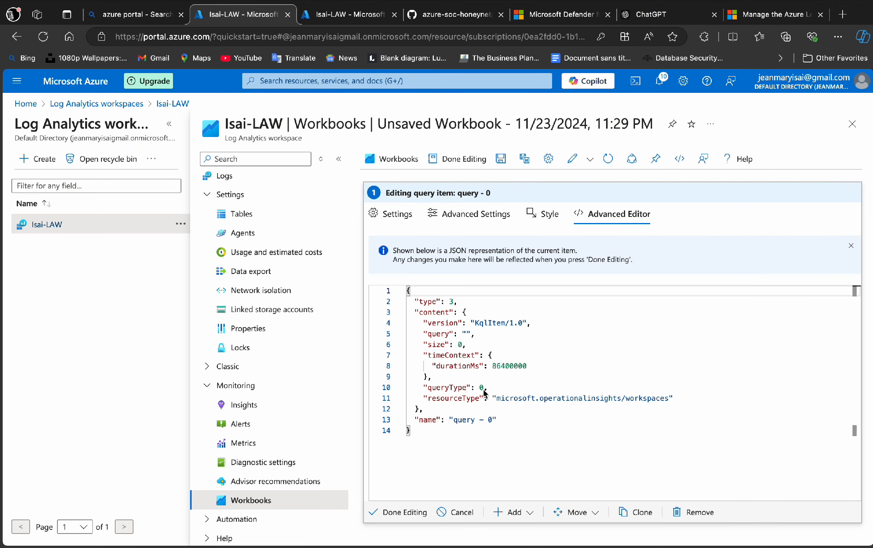
left_click(454, 14)
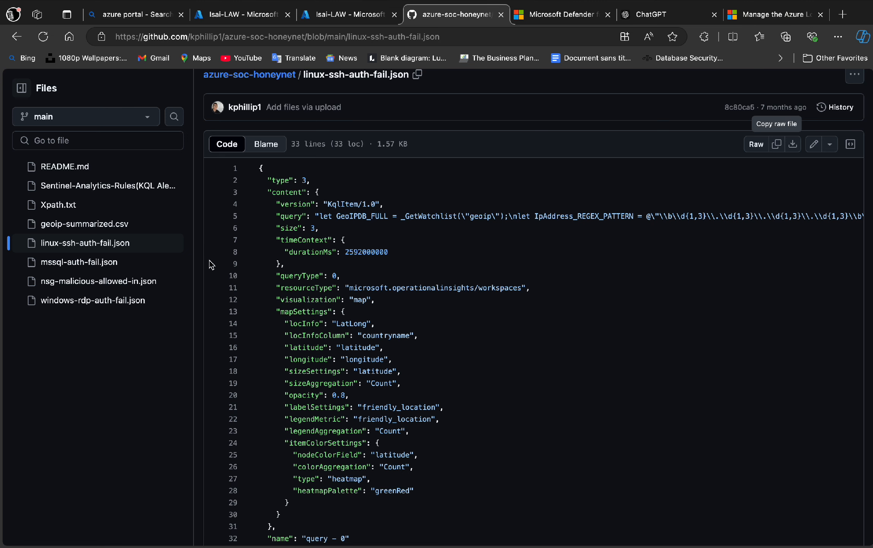
left_click(434, 299)
key("ctrl+a")
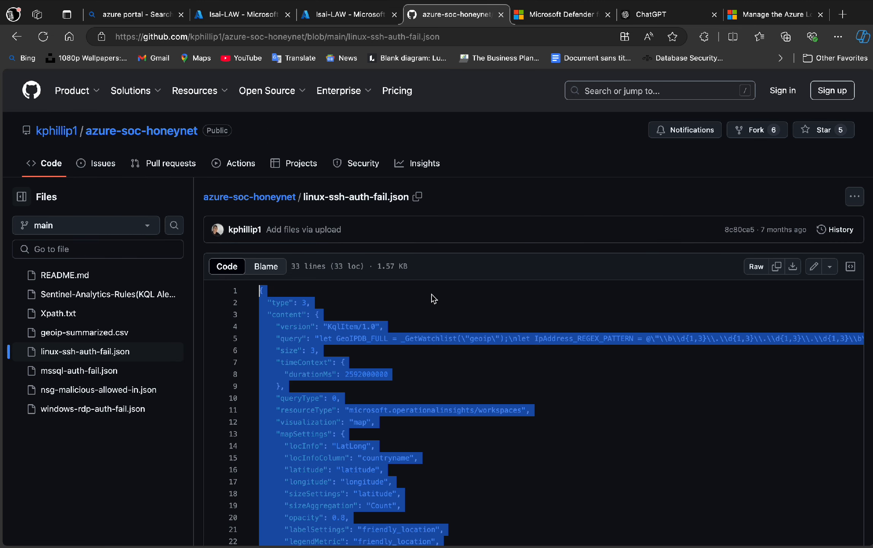
Replace the query item's JSON with the copied code to show the world map, then save.
left_click(346, 14)
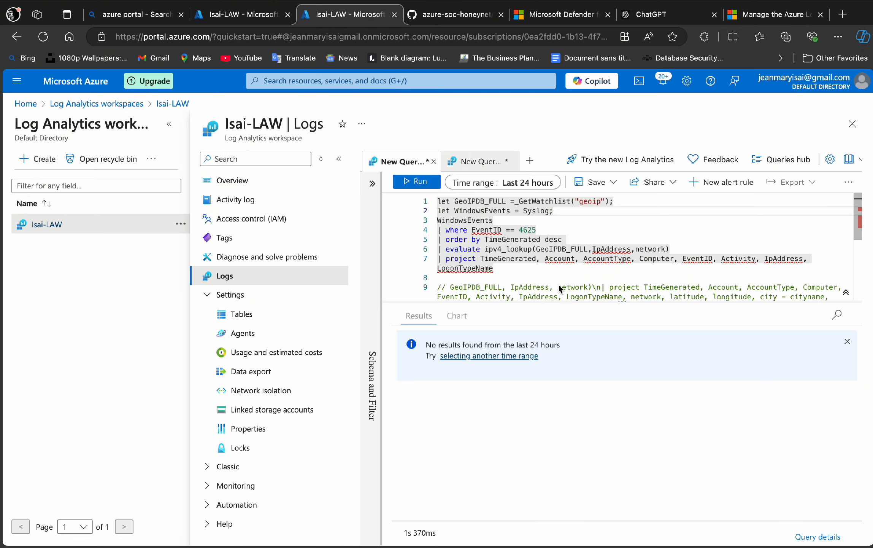
scroll(555, 284, "down", 1)
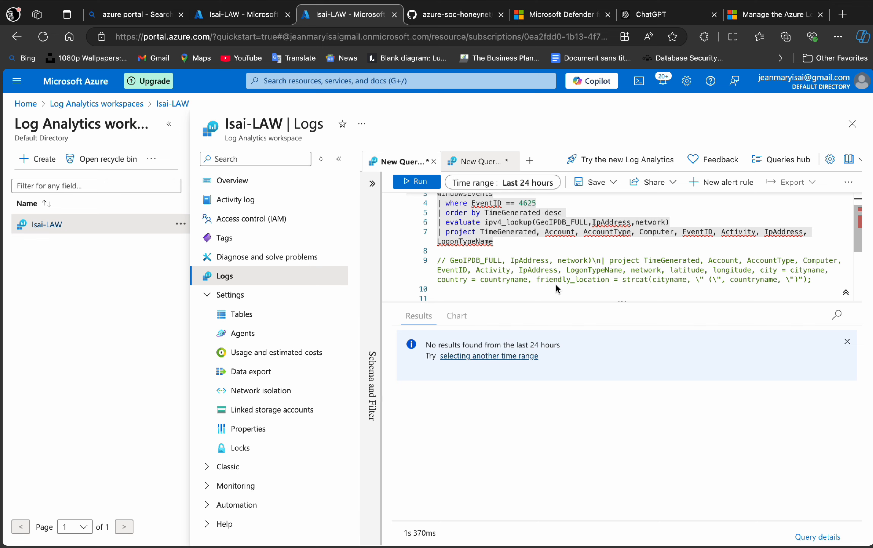
key("ctrl+shift+Tab")
key("ctrl+a")
key("ctrl+v")
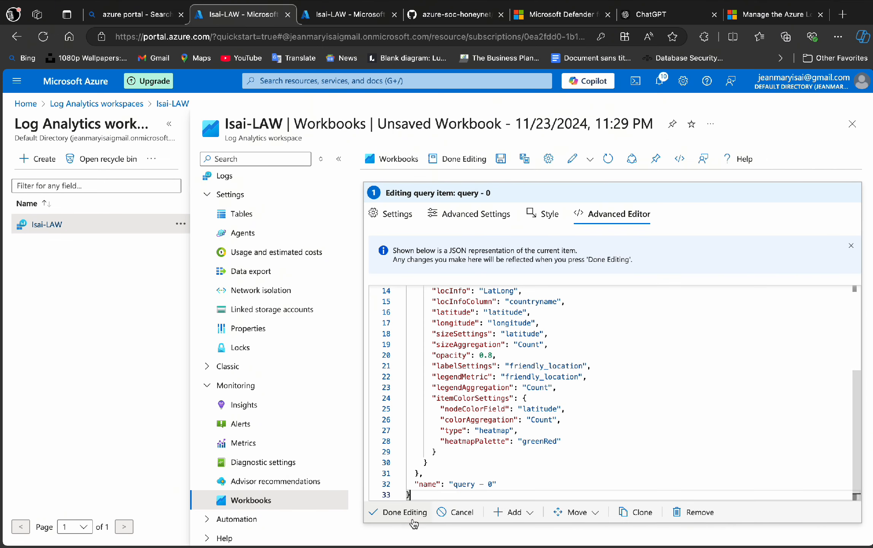
left_click(412, 511)
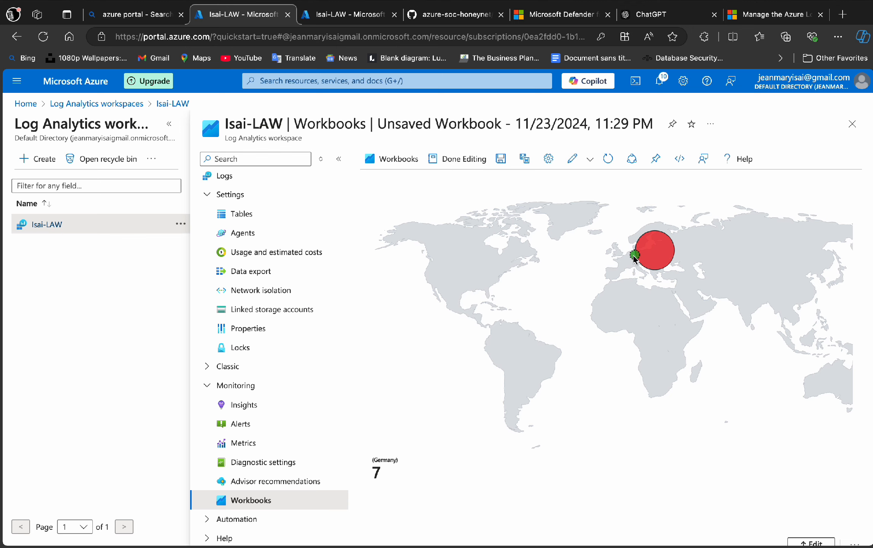
scroll(631, 324, "down", 1)
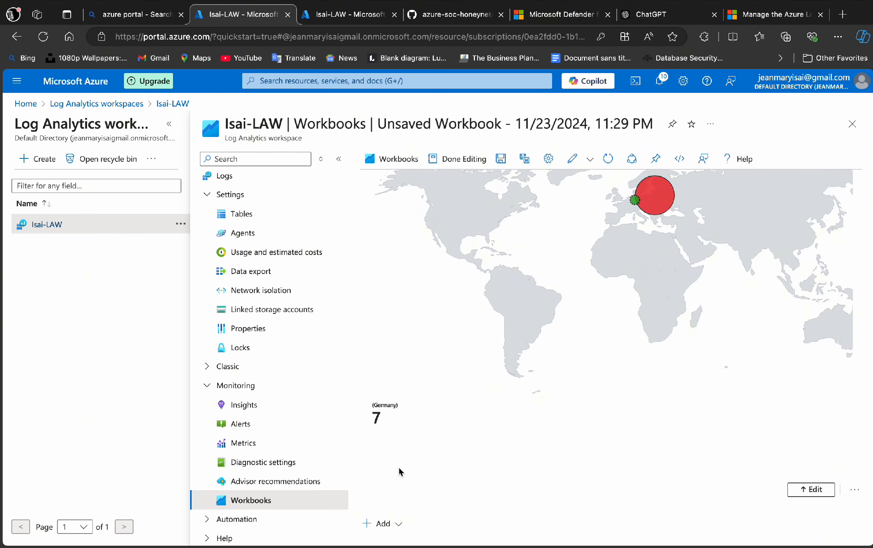
left_click(502, 158)
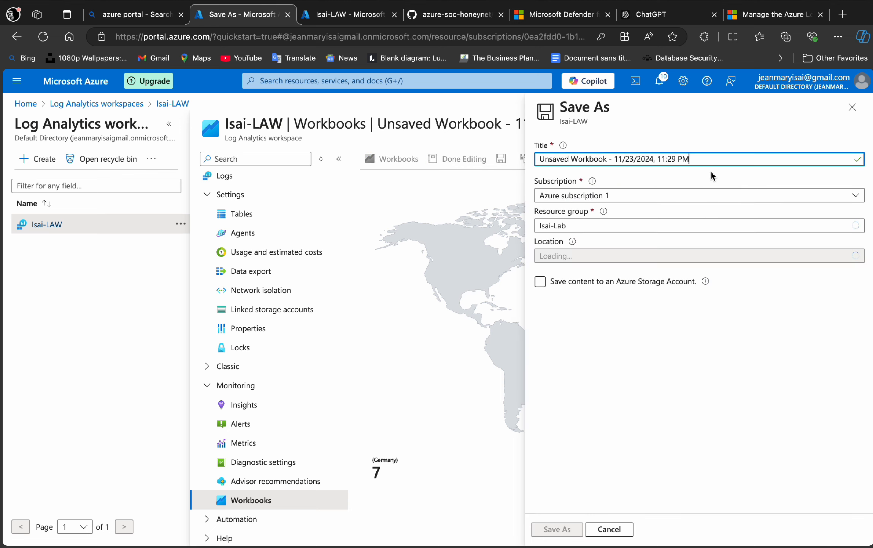
Save the workbook titled 'linux-ssh-auth-fail', copying the name from the GitHub file page.
key("BackSpace")
left_click(452, 15)
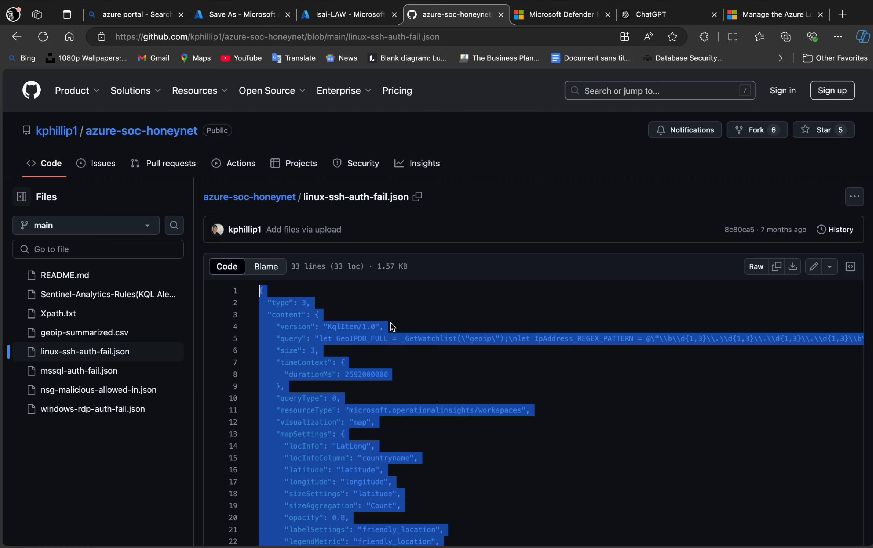
left_click_drag(388, 198, 304, 202)
key("super+c")
left_click(268, 15)
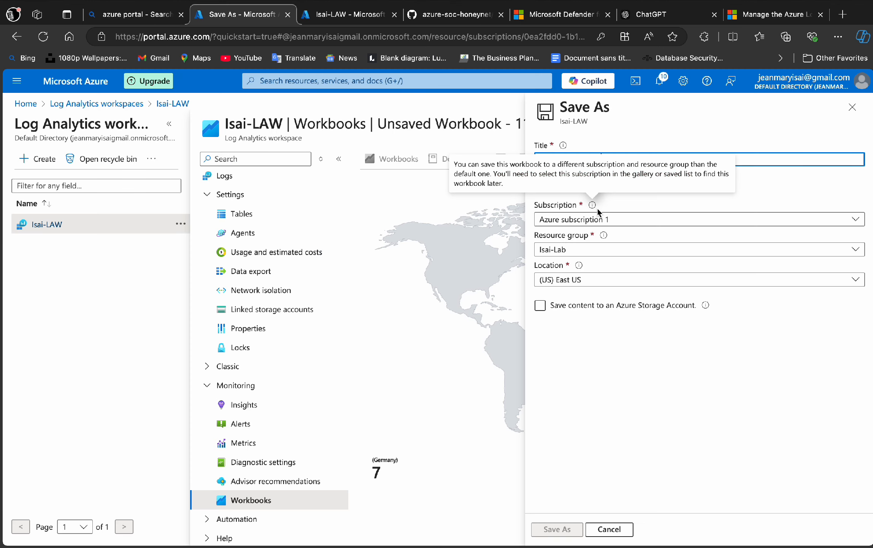
key("super+v")
left_click(557, 530)
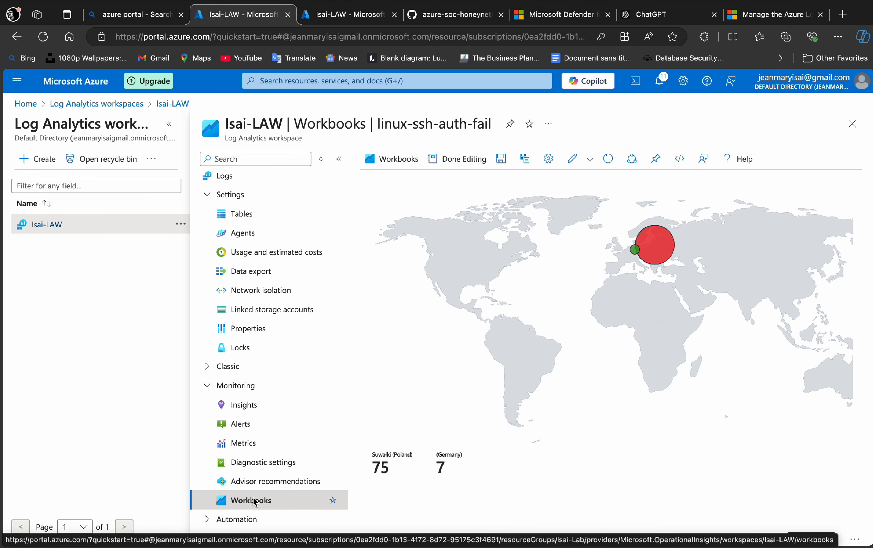
scroll(513, 362, "down", 2)
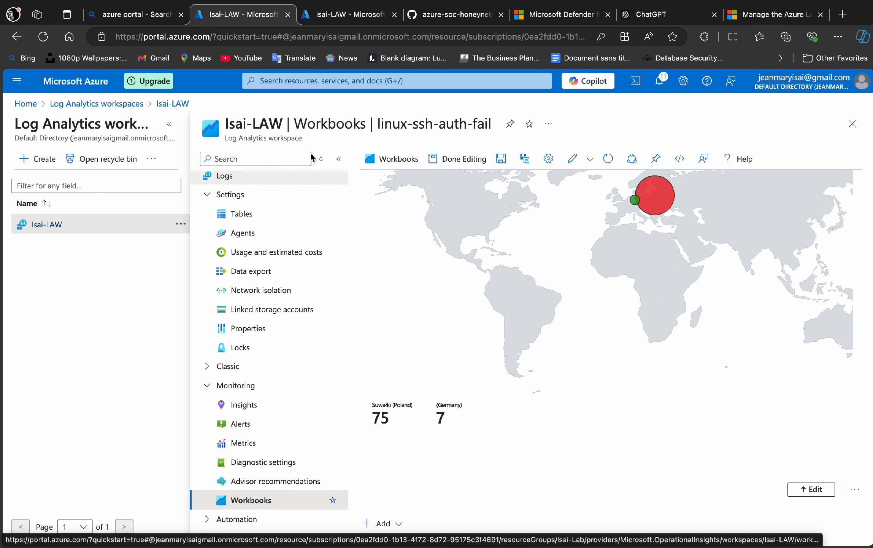
Empty the Logs query editor of the old query and its comment line.
left_click(219, 176)
key("ctrl+Tab")
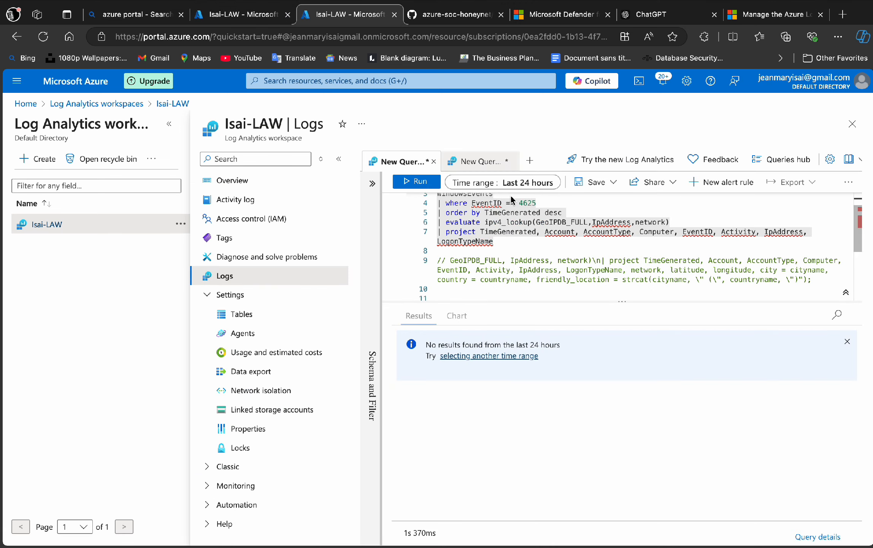
left_click(404, 161)
left_click(515, 250)
scroll(515, 250, "up", 1)
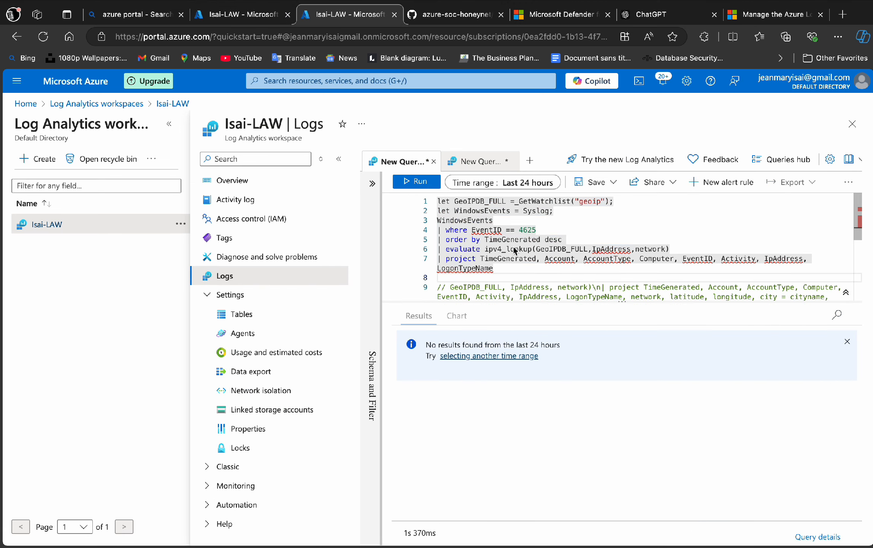
left_click_drag(497, 269, 428, 198)
key("BackSpace")
key("ctrl+a")
key("BackSpace")
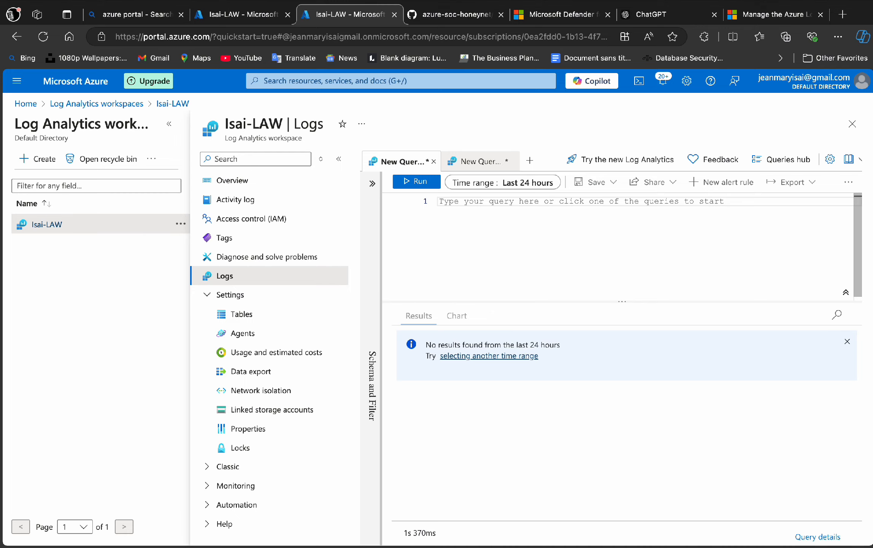
Browse mssql-auth-fail.json and windows-rdp-auth-fail.json, then open Workbooks, discarding unsaved edits.
key("ctrl+Tab")
left_click(90, 371)
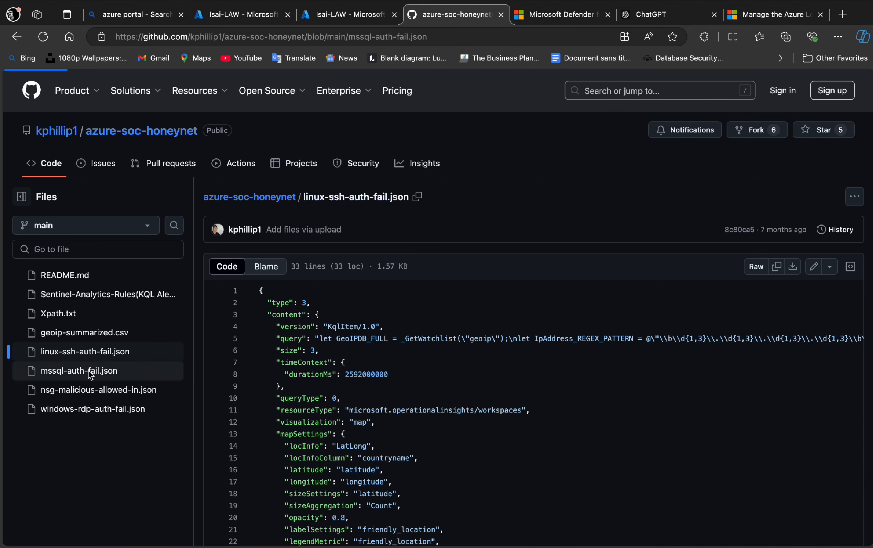
left_click(129, 414)
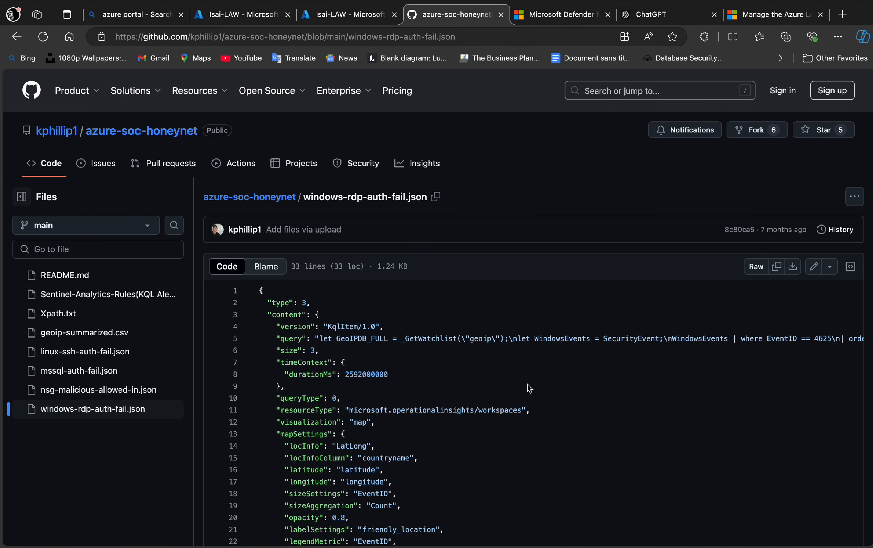
key("ctrl+shift+Tab")
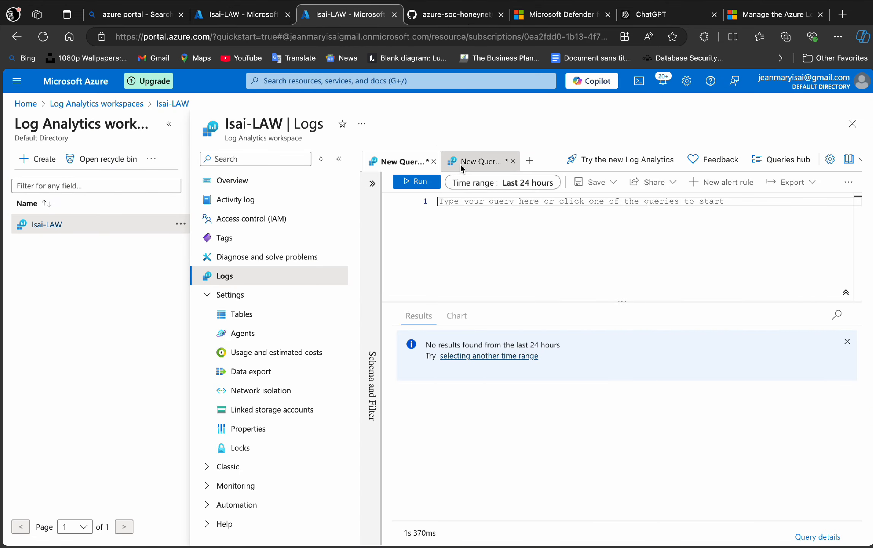
left_click(430, 15)
left_click(358, 32)
left_click(248, 35)
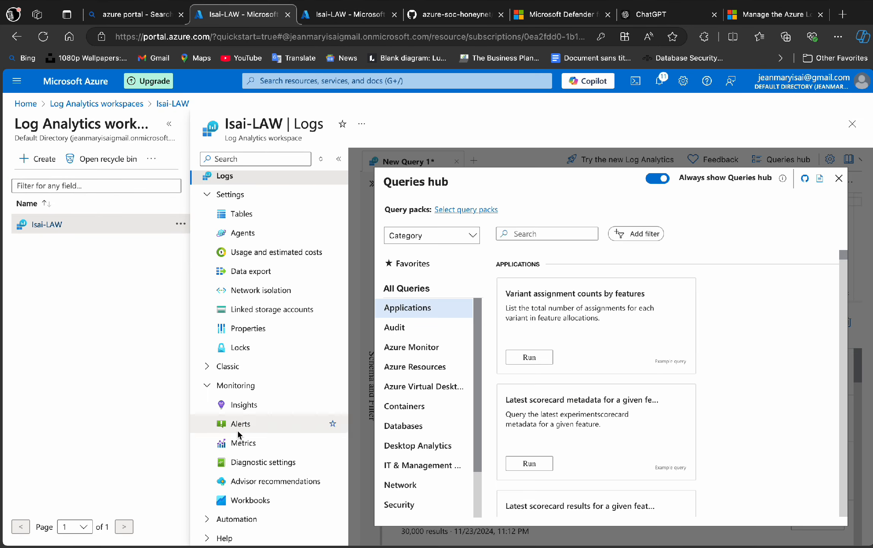
left_click(242, 505)
key("Return")
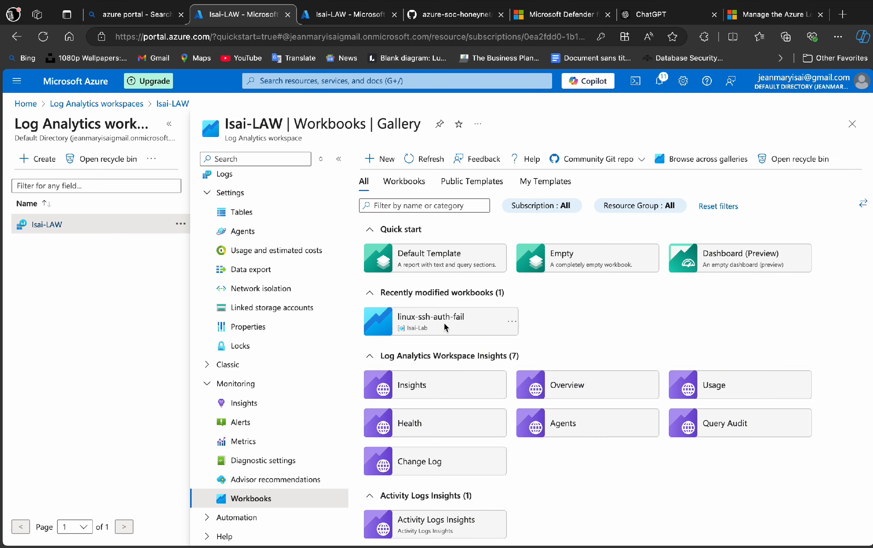
Start another new workbook and remove its sample text and query items.
left_click(381, 159)
left_click(855, 255)
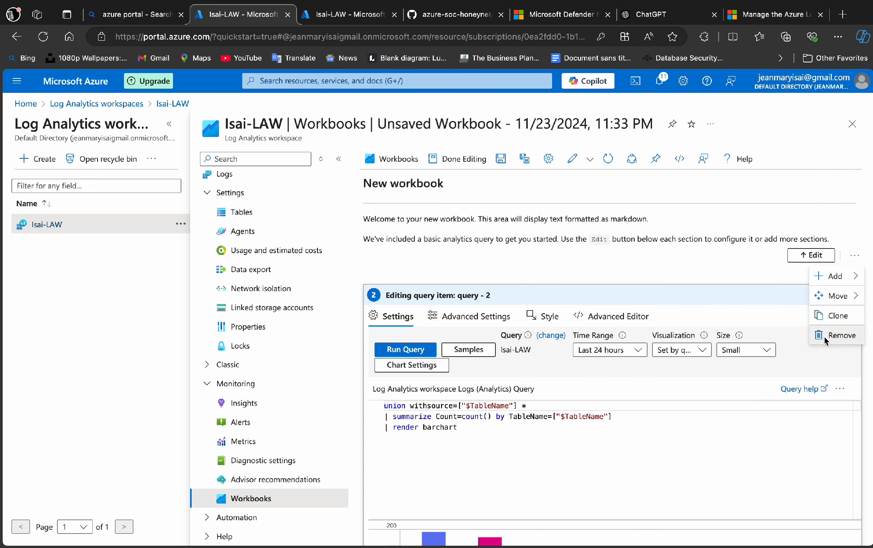
left_click(822, 335)
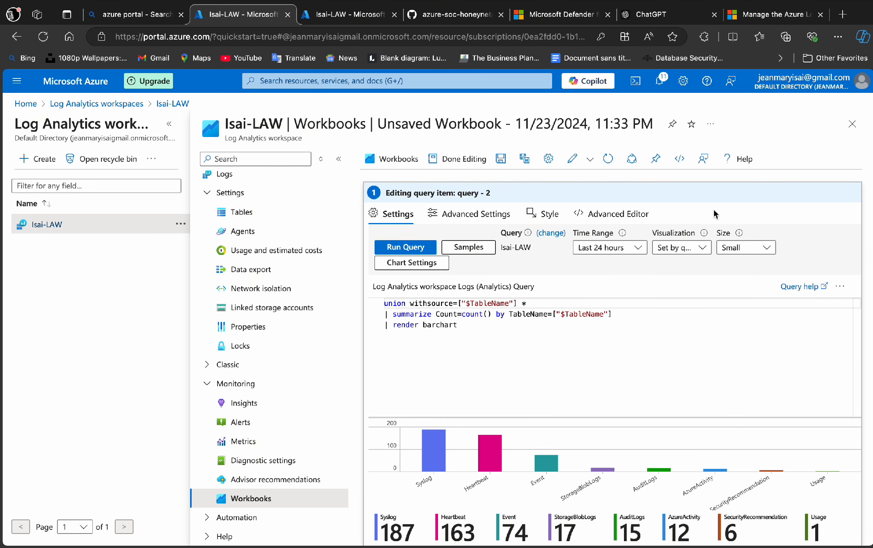
left_click(593, 213)
left_click(740, 511)
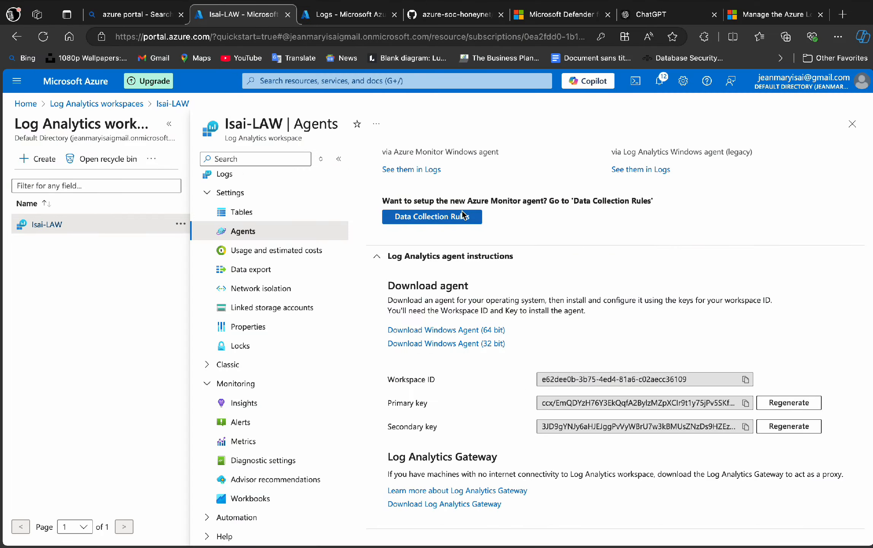
Run the downloaded Microsoft Monitoring Agent installer and accept its license terms.
right_click(454, 388)
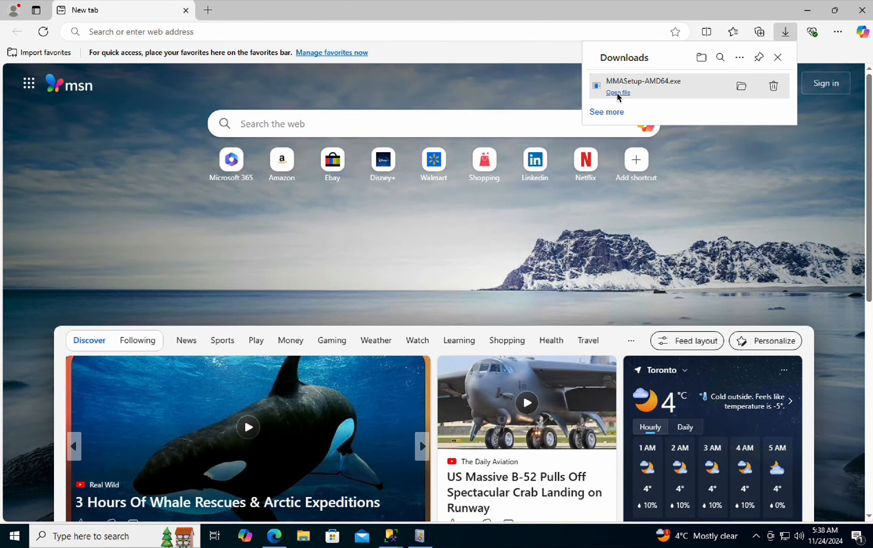
left_click(618, 92)
left_click(499, 362)
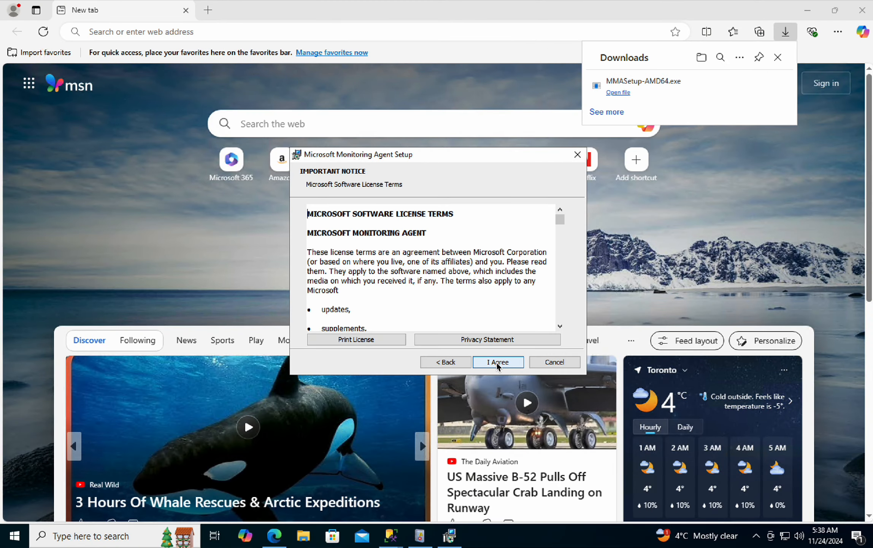
left_click(499, 362)
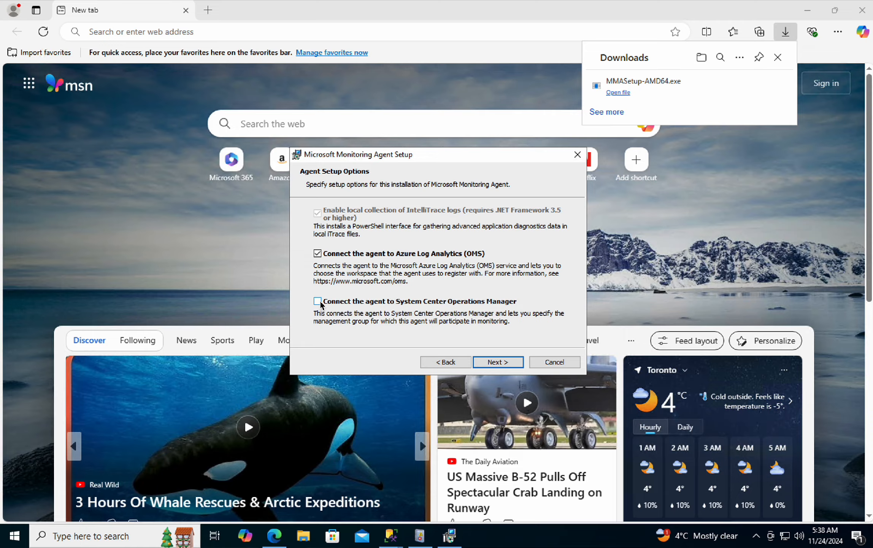
left_click(499, 362)
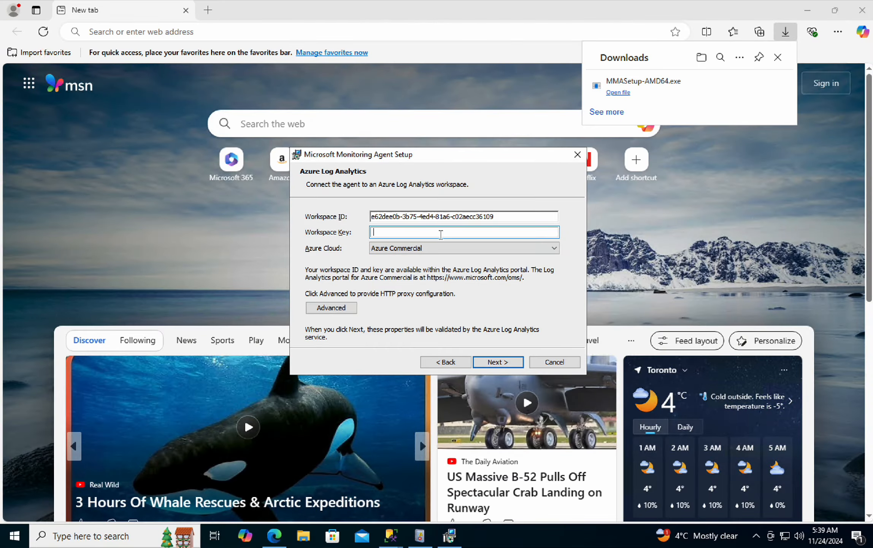
Paste the workspace key into the agent installer and continue to management group settings.
key("ctrl+v")
left_click(494, 362)
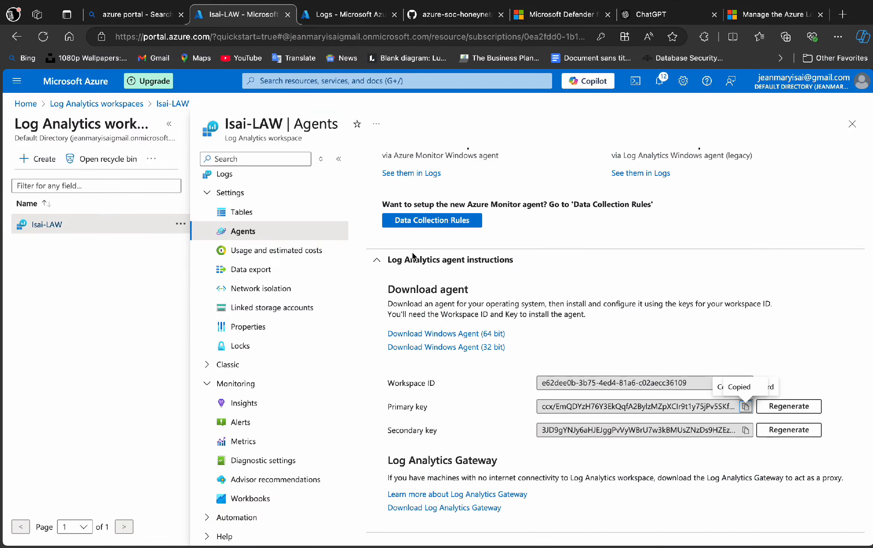
scroll(474, 255, "up", 3)
Read through ChatGPT's steps for sending Windows security logs to Log Analytics.
left_click(651, 14)
scroll(532, 299, "down", 5)
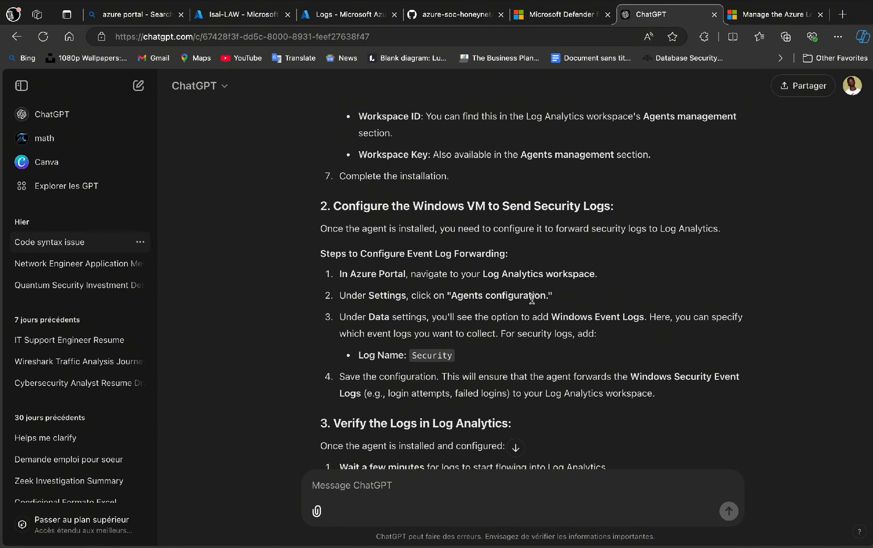
scroll(701, 328, "down", 6)
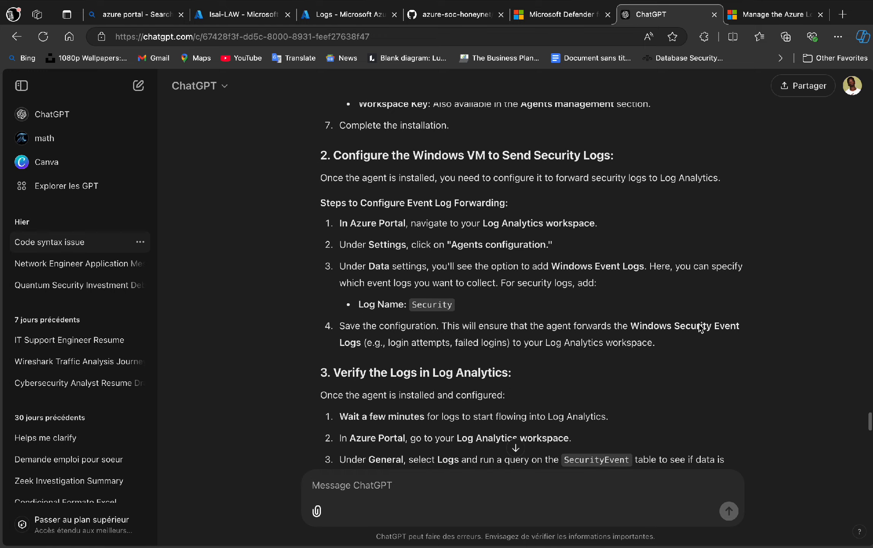
left_click(243, 14)
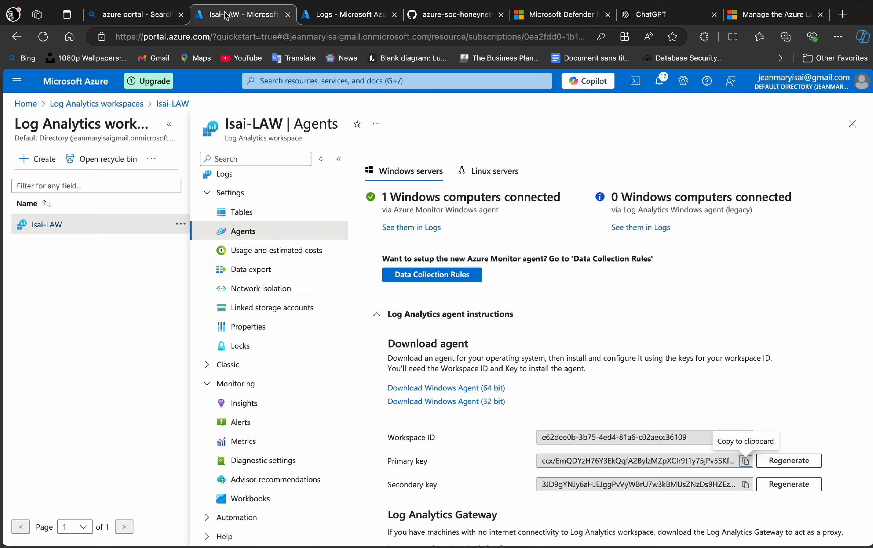
left_click(358, 17)
left_click(244, 14)
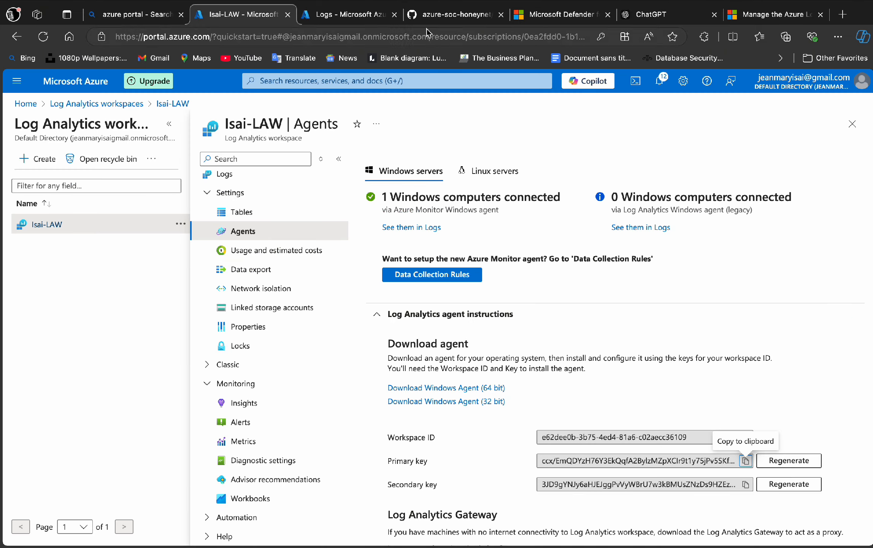
left_click(648, 22)
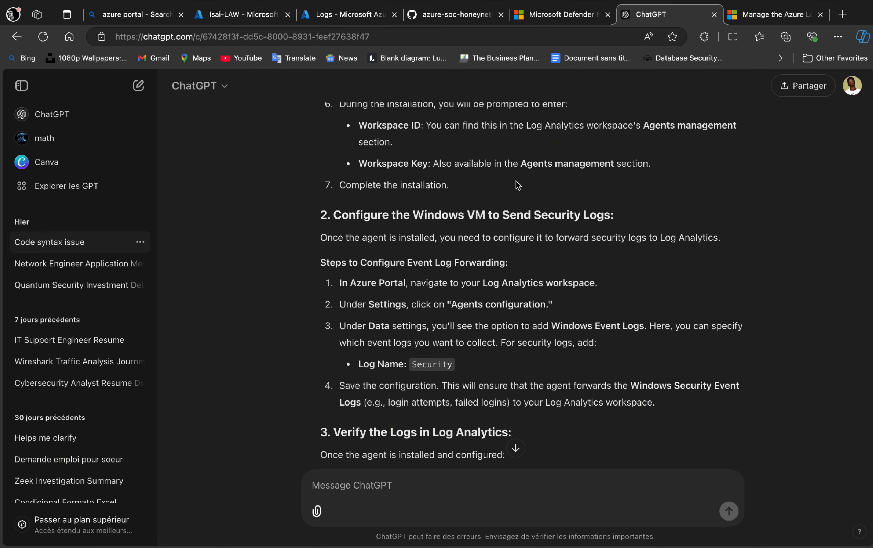
scroll(539, 352, "down", 2)
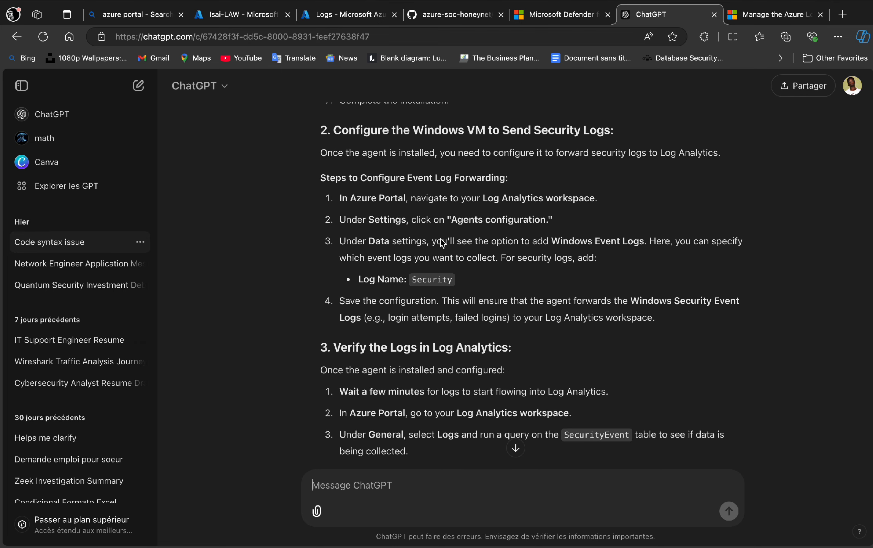
left_click(361, 19)
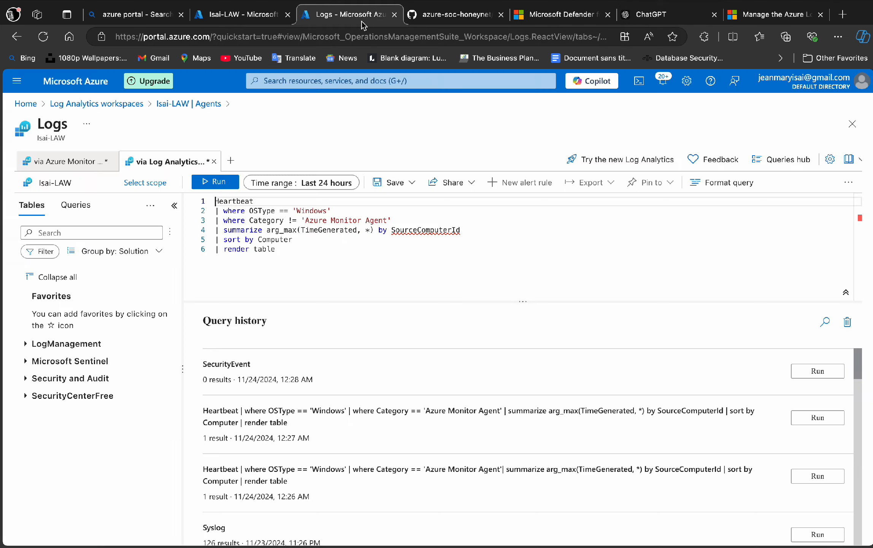
Open the Windows Event Logs data source of the 'all' data collection rule.
left_click(456, 16)
left_click(559, 16)
left_click(247, 15)
left_click(417, 278)
left_click(50, 289)
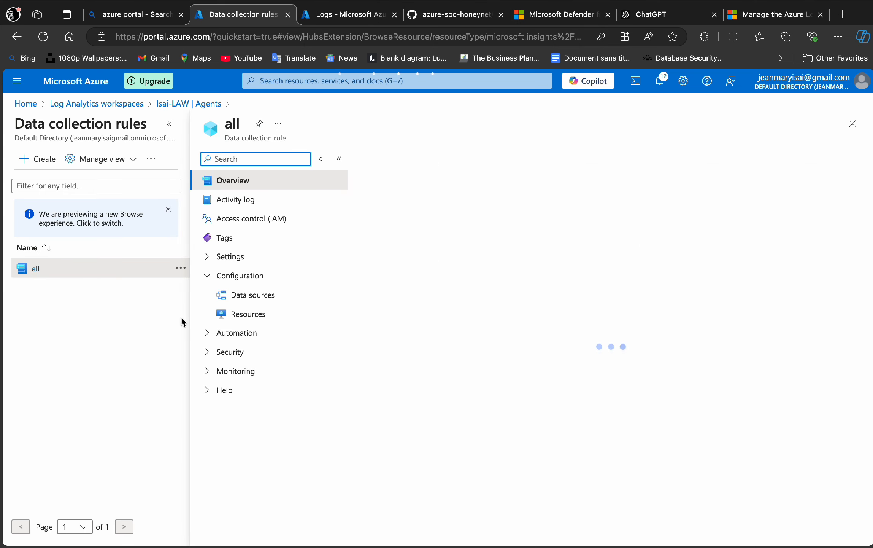
left_click(253, 295)
left_click(406, 235)
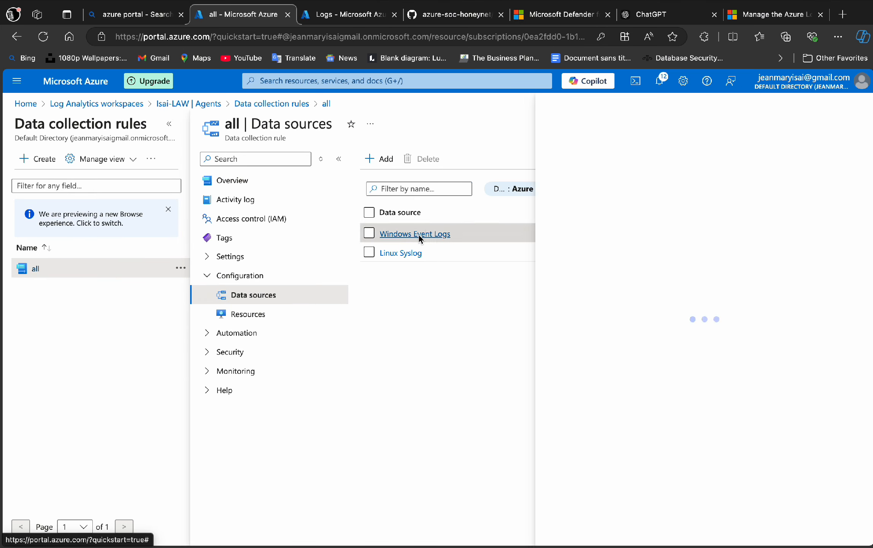
Collect Application and System event levels in Basic mode and save the data source.
left_click(484, 305)
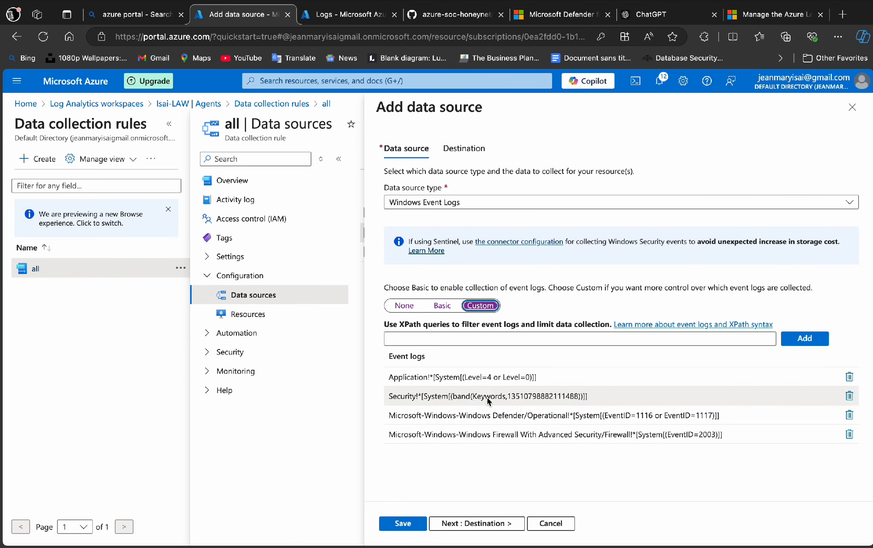
left_click(443, 306)
scroll(453, 409, "down", 3)
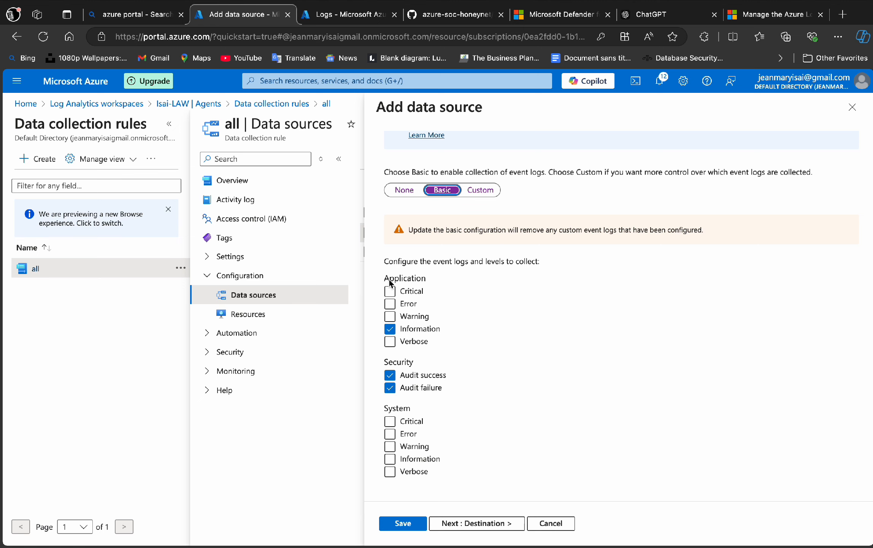
left_click(390, 460)
double_click(390, 330)
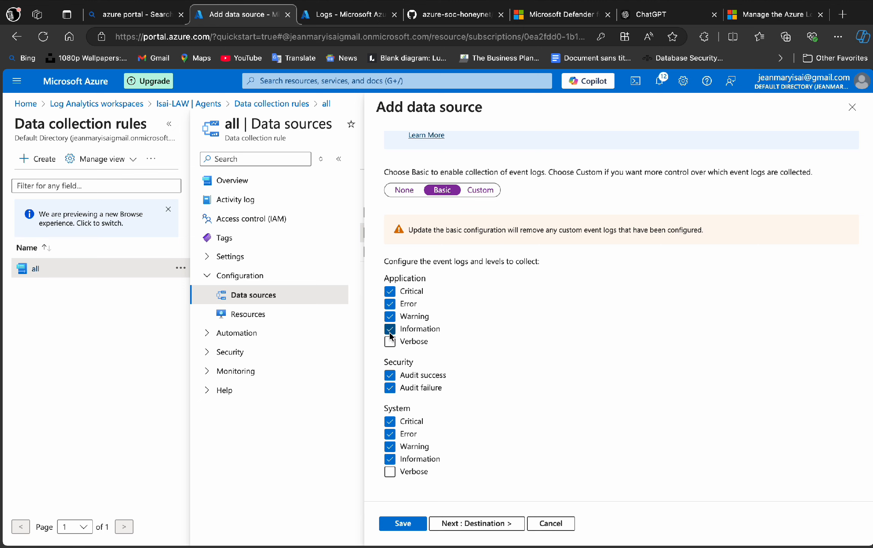
left_click(483, 190)
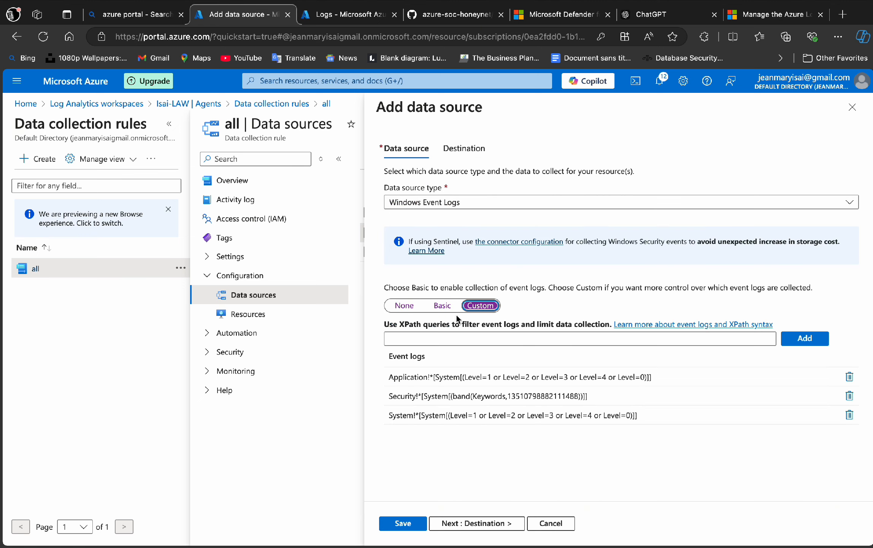
left_click(544, 202)
left_click(544, 237)
left_click(474, 523)
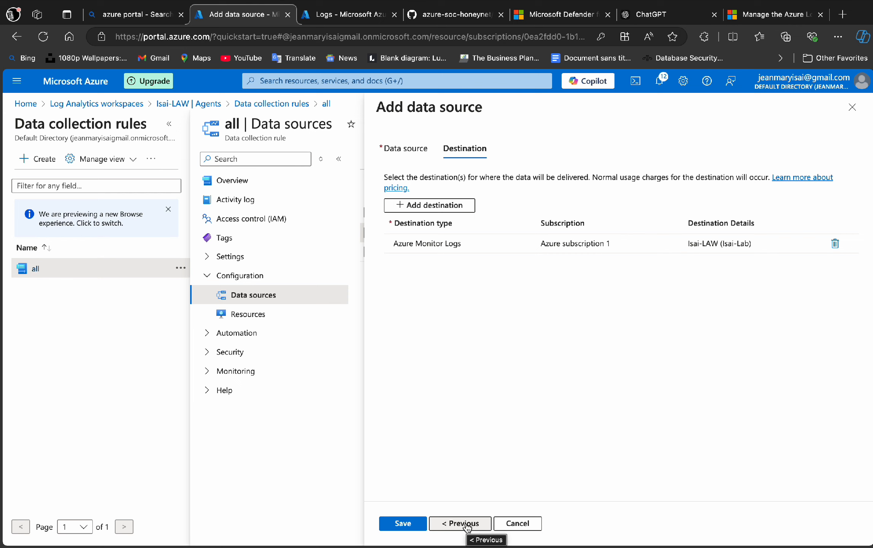
left_click(404, 524)
Inspect the Linux Syslog data source without saving, then reopen the Isai-LAW workspace.
left_click(400, 252)
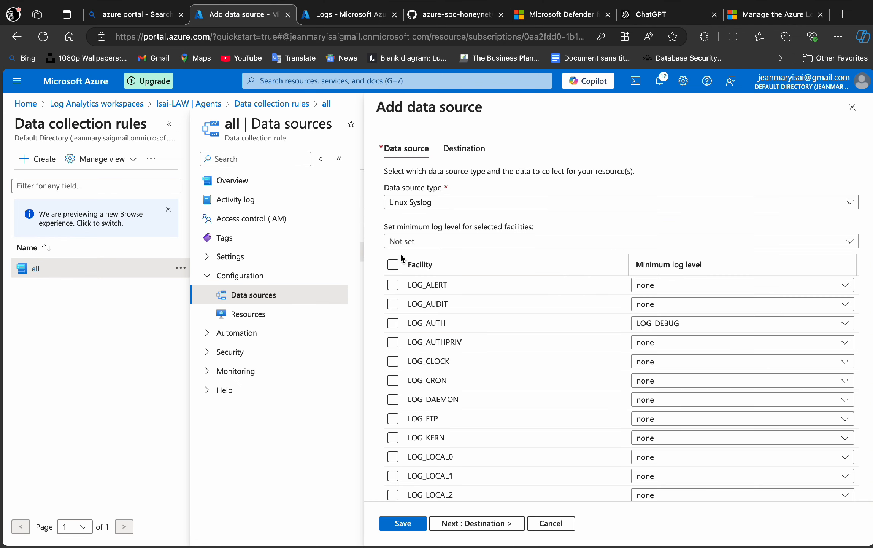
scroll(533, 426, "down", 5)
scroll(534, 428, "up", 5)
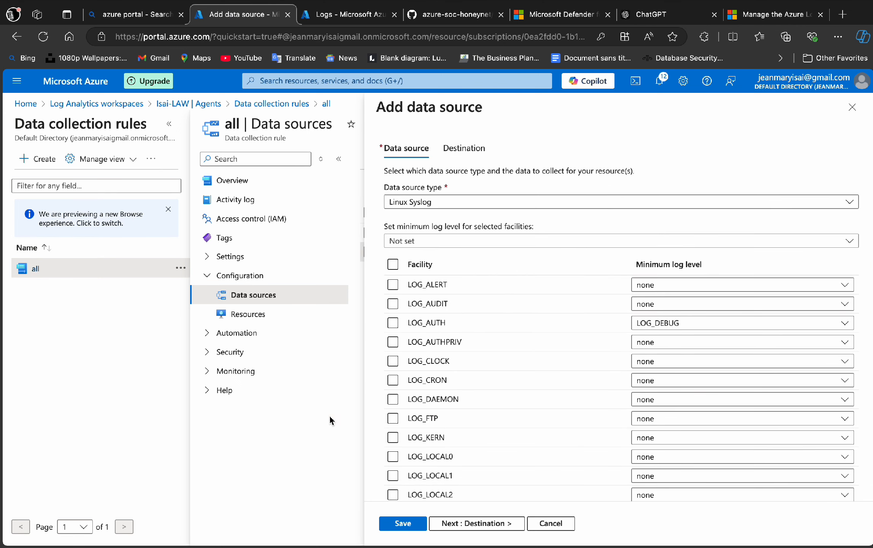
left_click(551, 523)
left_click(54, 102)
left_click(60, 254)
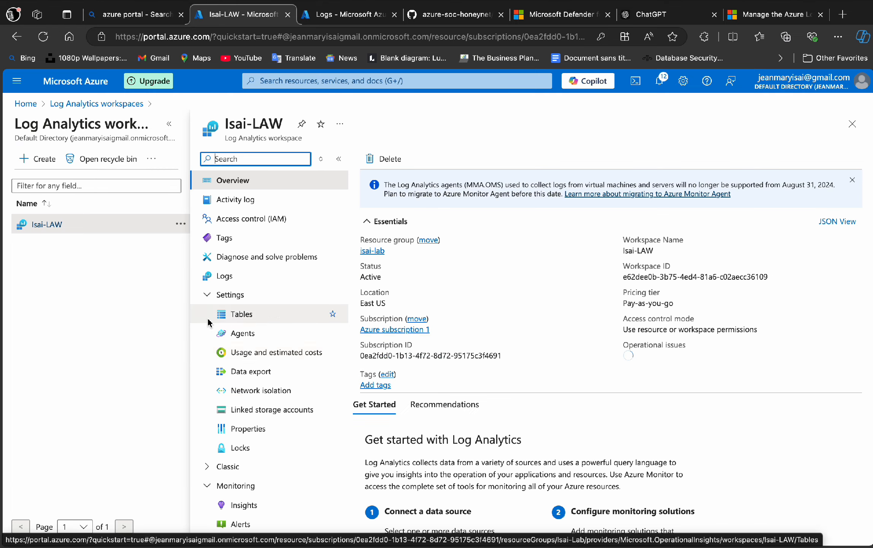
Check the connected Windows and Linux computer counts on Isai-LAW's Agents page.
left_click(274, 333)
left_click(494, 171)
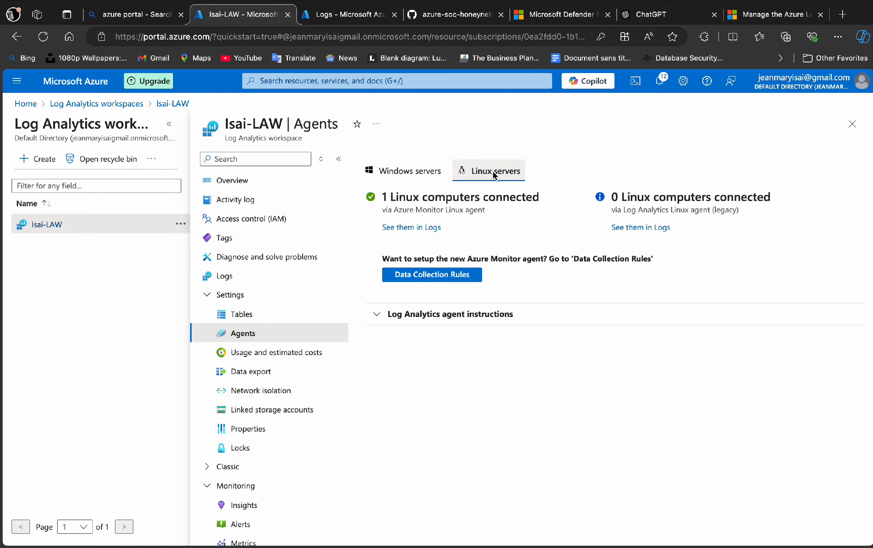
left_click(411, 171)
left_click(389, 316)
Run a SecurityEvent query in Logs, copying the table name from ChatGPT.
left_click(266, 275)
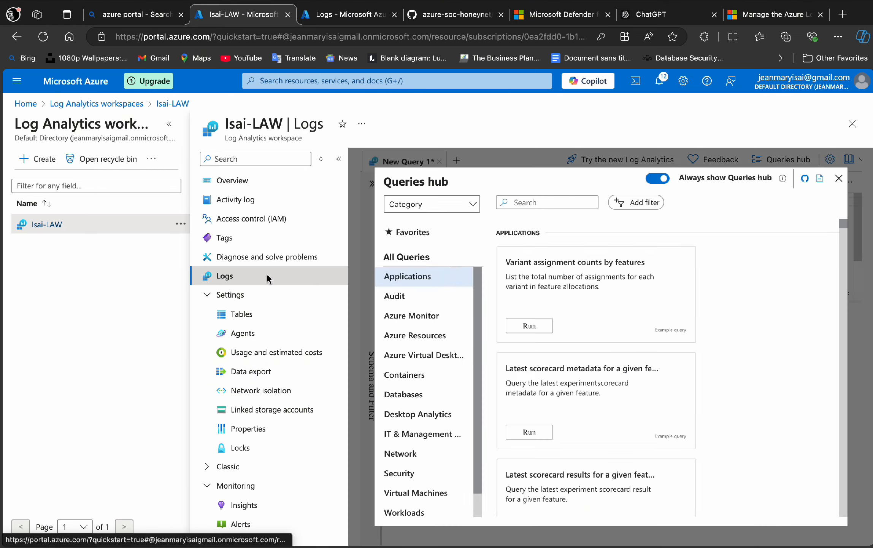
left_click(817, 177)
left_click(651, 15)
scroll(689, 302, "down", 3)
left_click_drag(564, 227, 632, 227)
key("ctrl+c")
left_click(236, 14)
key("ctrl+v")
left_click(416, 186)
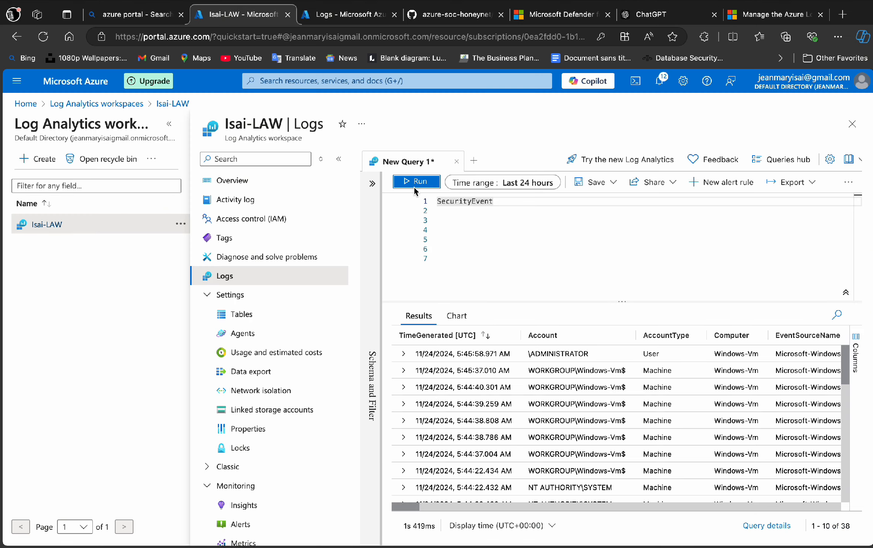
Inspect the 38 SecurityEvent results, then return to the Log Analytics workspaces list.
scroll(556, 415, "down", 10)
scroll(556, 417, "up", 10)
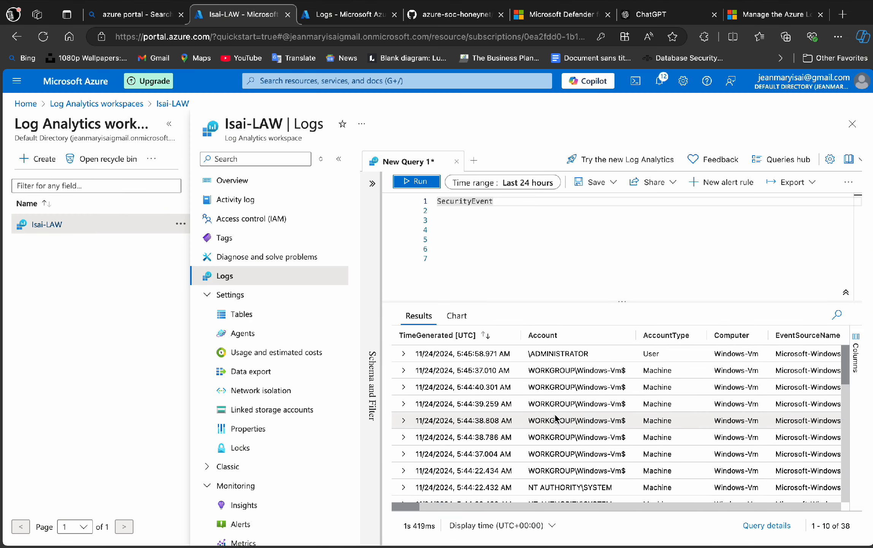
scroll(556, 418, "right", 10)
scroll(556, 418, "left", 10)
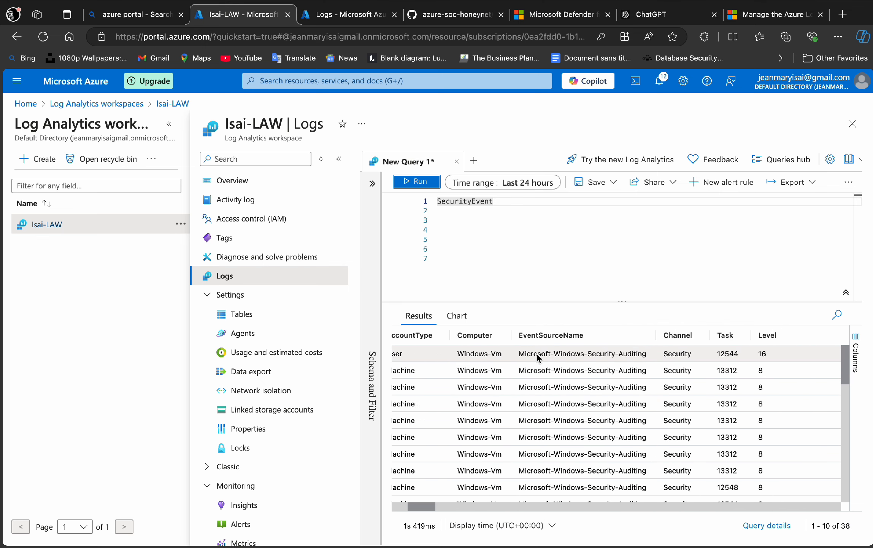
left_click(398, 350)
left_click(398, 350)
left_click(335, 16)
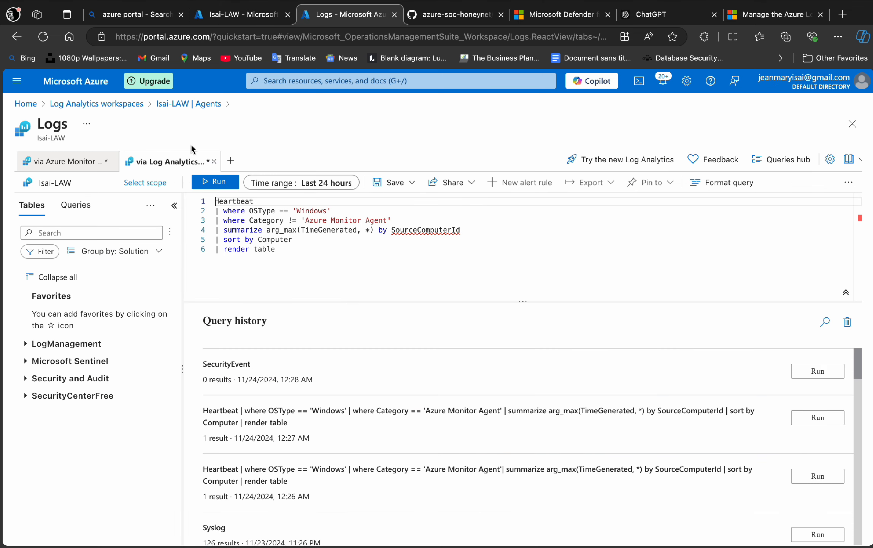
left_click(96, 103)
From the Isai-LAW workbooks gallery, glance at windows-rdp-auth-fail, then create a new workbook.
left_click(68, 253)
scroll(282, 418, "down", 3)
left_click(267, 499)
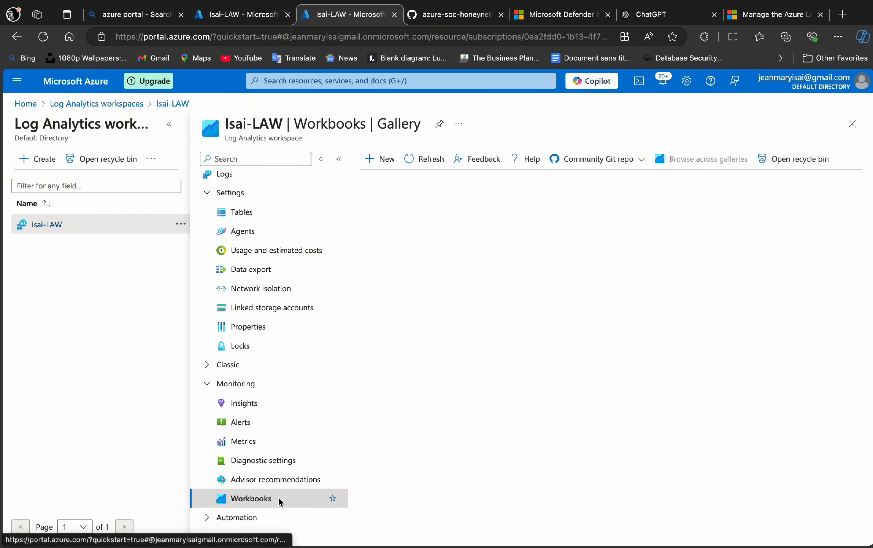
left_click(450, 325)
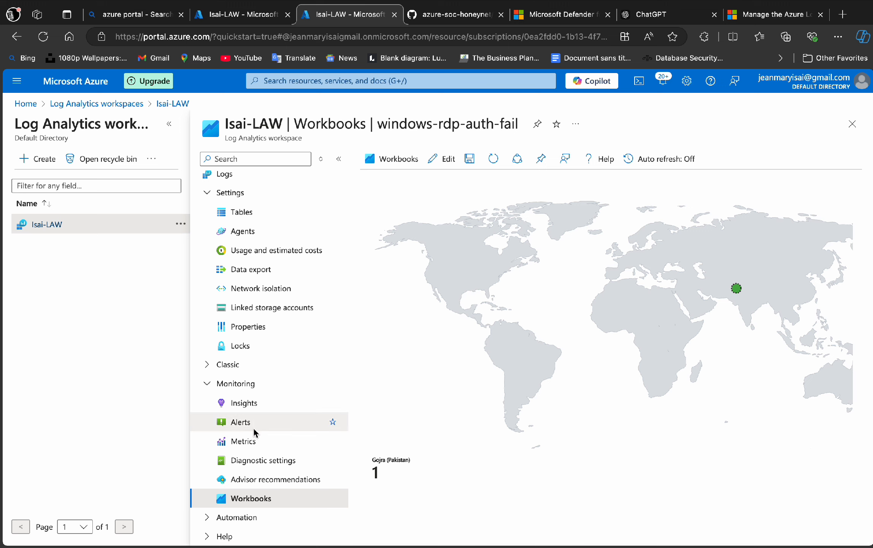
left_click(400, 159)
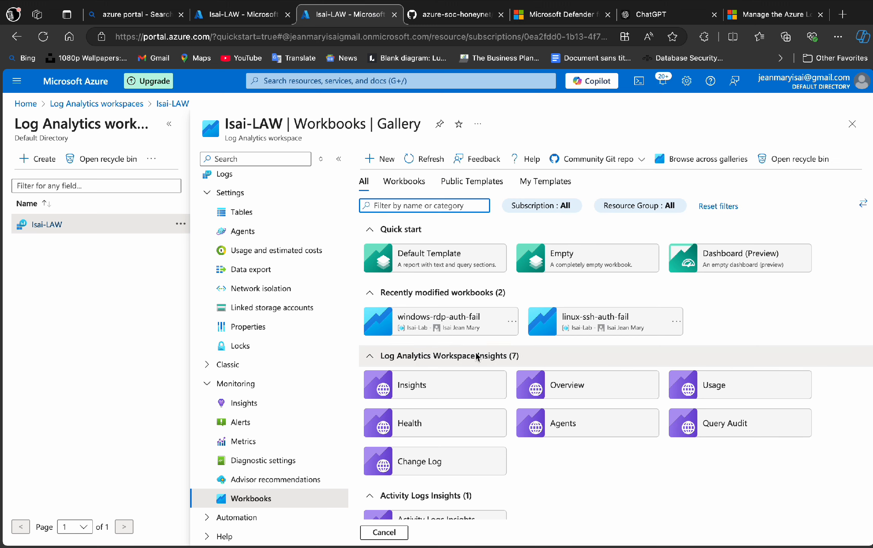
left_click(382, 158)
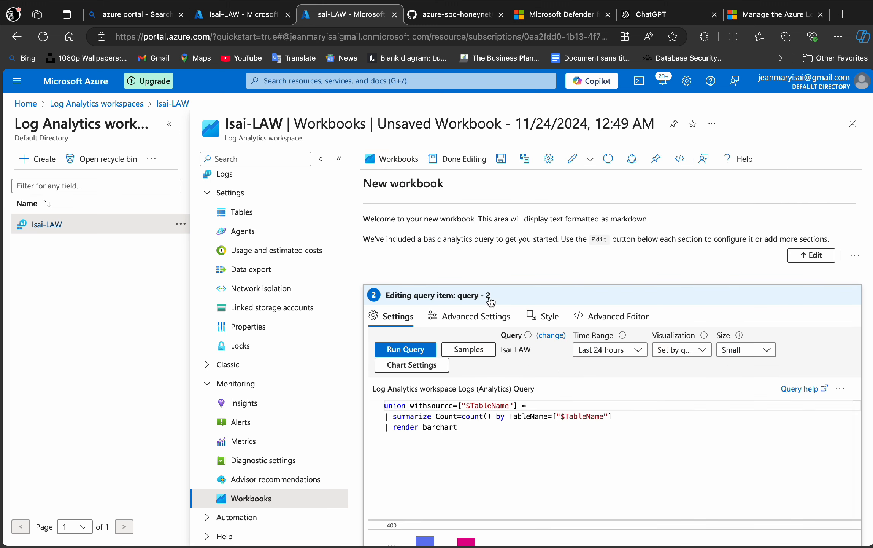
Remove the sample welcome text and the sample table-count query from the new workbook.
scroll(594, 394, "down", 2)
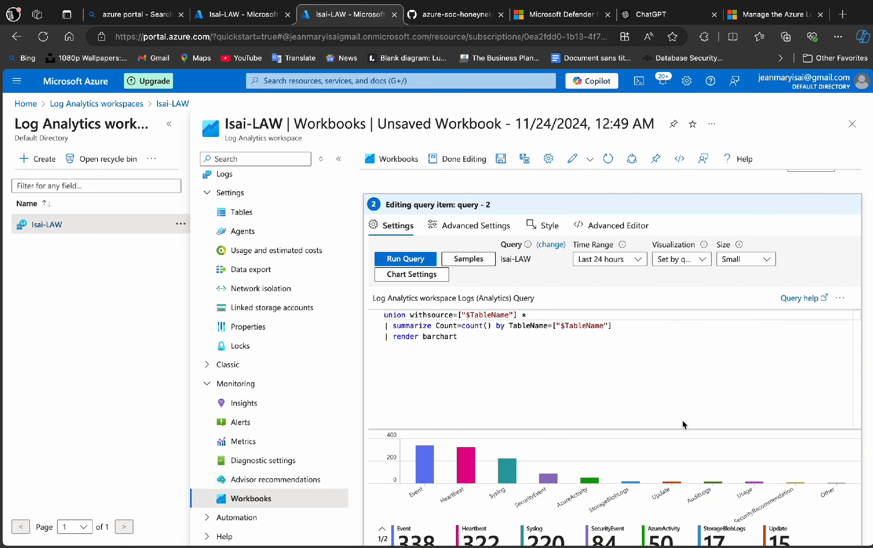
scroll(803, 242, "up", 1)
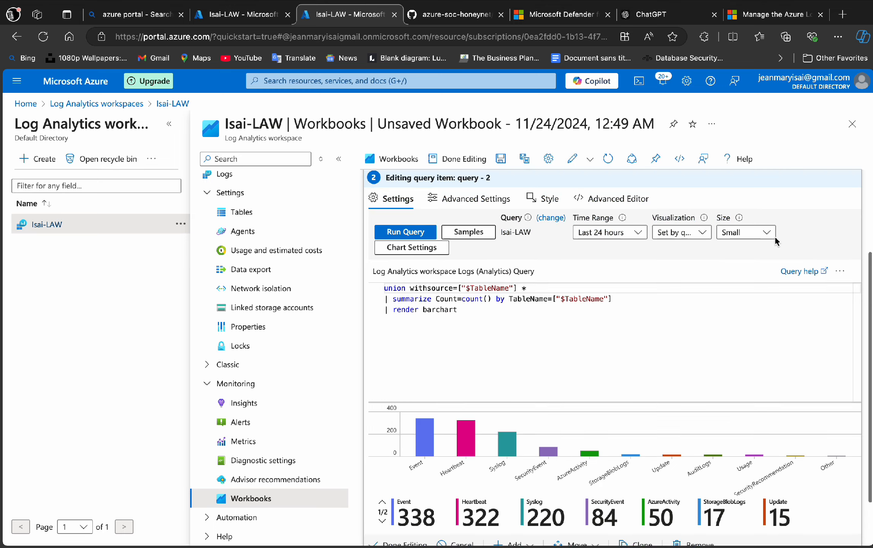
left_click(855, 212)
left_click(837, 286)
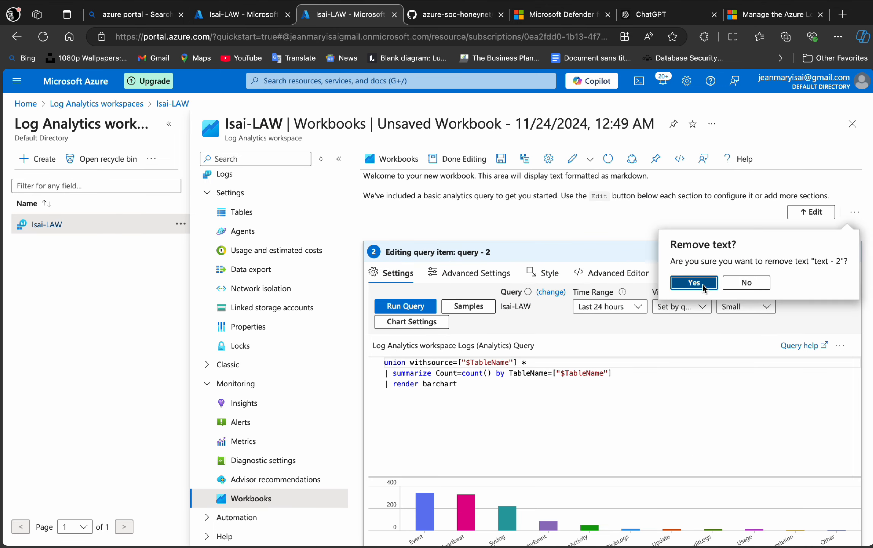
left_click(703, 288)
left_click(693, 490)
left_click(534, 452)
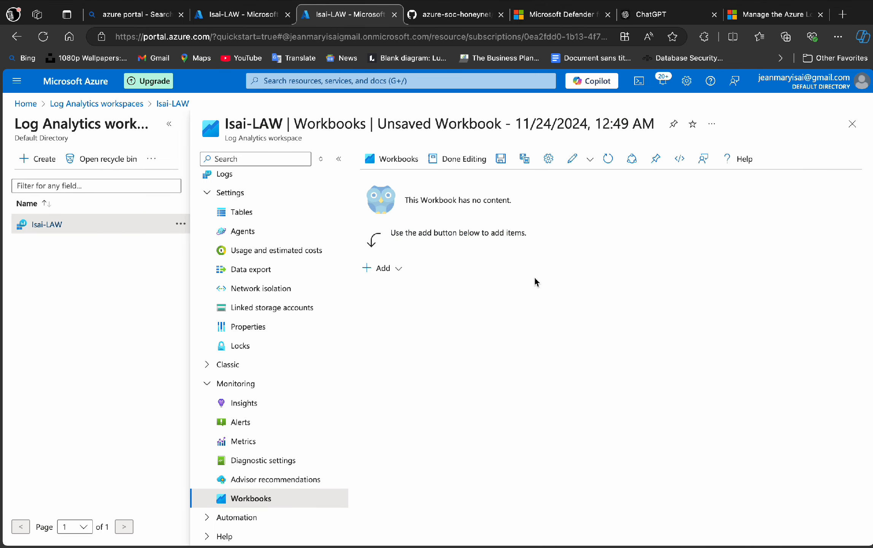
Add a blank query item, then switch to the azure-soc-honeynet repository on GitHub.
left_click(379, 268)
left_click(376, 345)
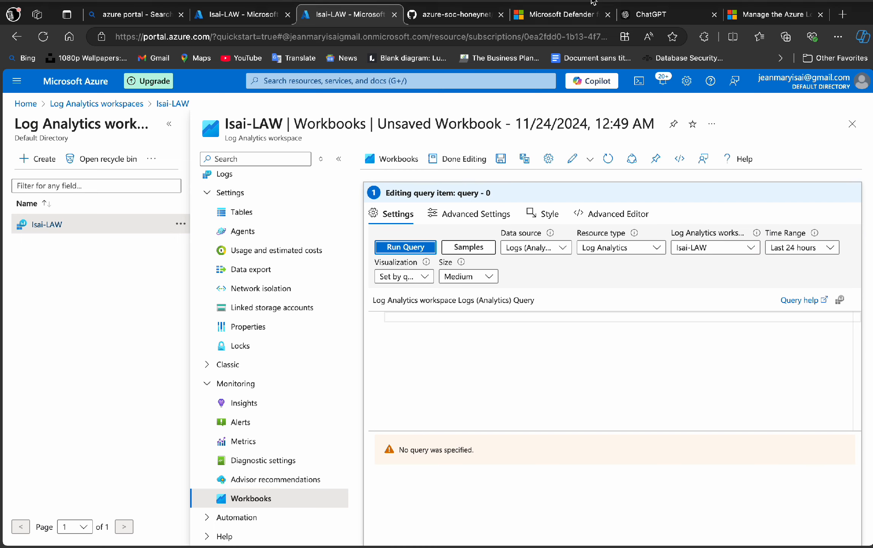
mouse_move(620, 38)
left_click(453, 31)
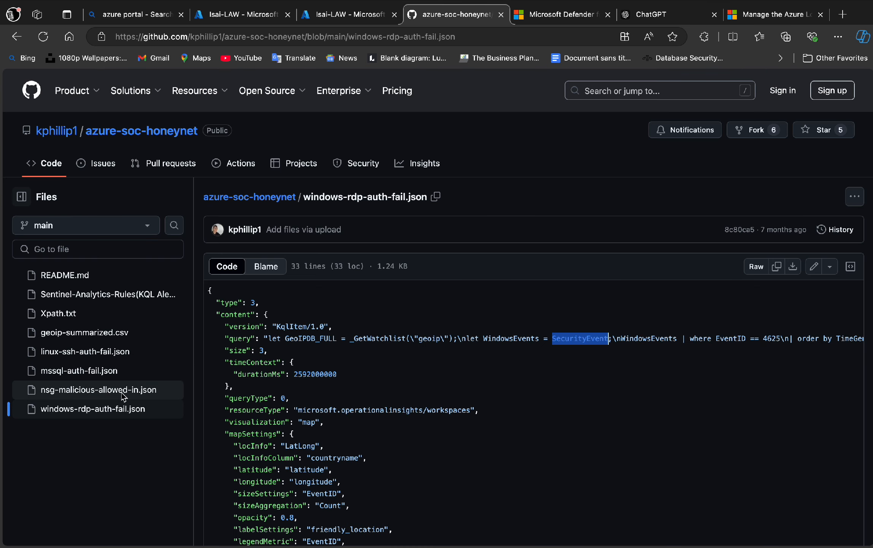
Copy the raw JSON of nsg-malicious-allowed-in.json from GitHub.
left_click(125, 392)
left_click(777, 267)
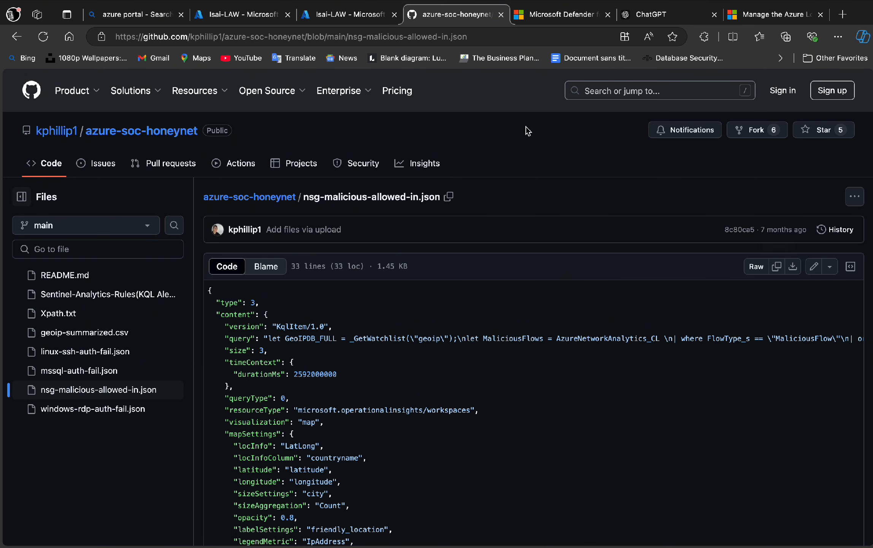
left_click(344, 15)
Replace the query item's JSON definition with the copied NSG malicious-flow map JSON and reopen it for editing.
left_click(624, 215)
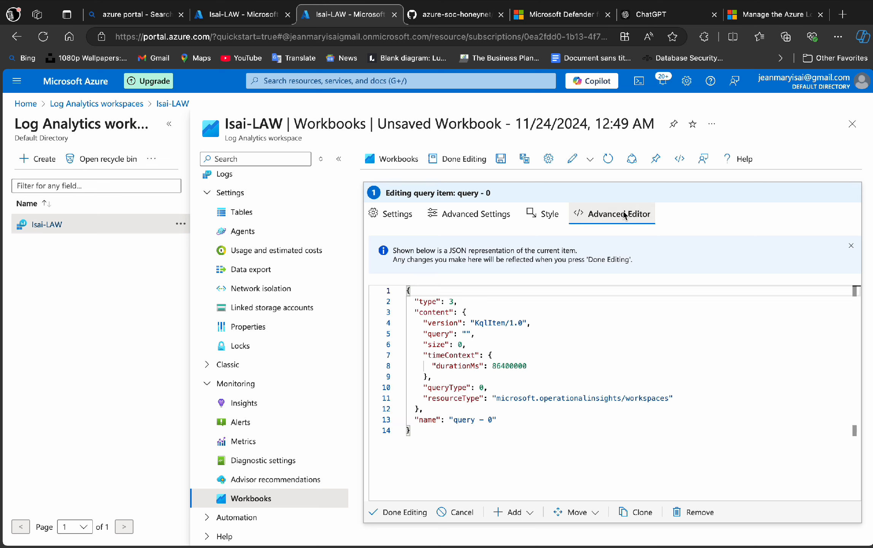
left_click(508, 462)
key("ctrl+a")
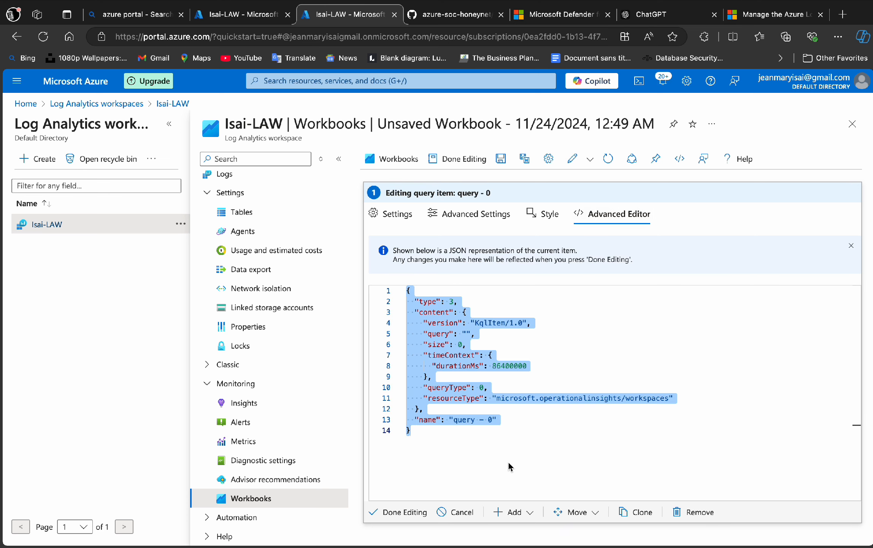
key("ctrl+v")
left_click(412, 511)
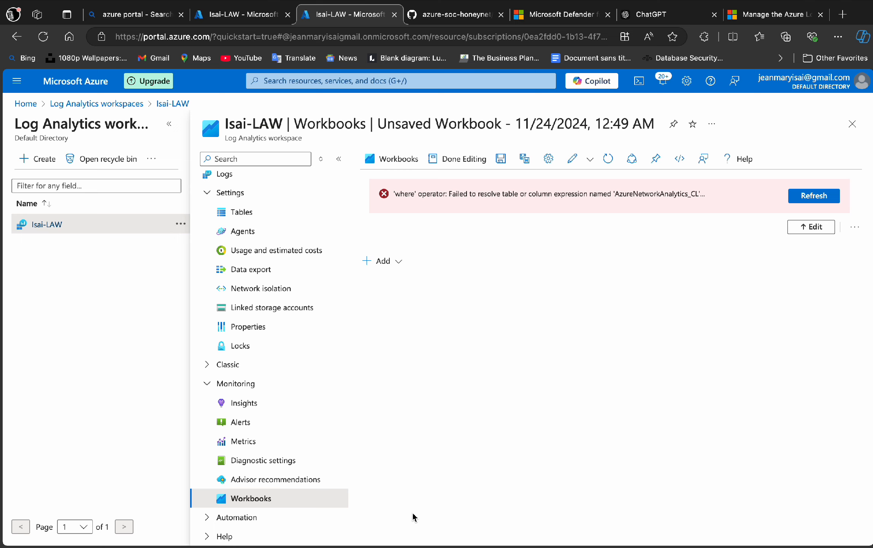
left_click(805, 228)
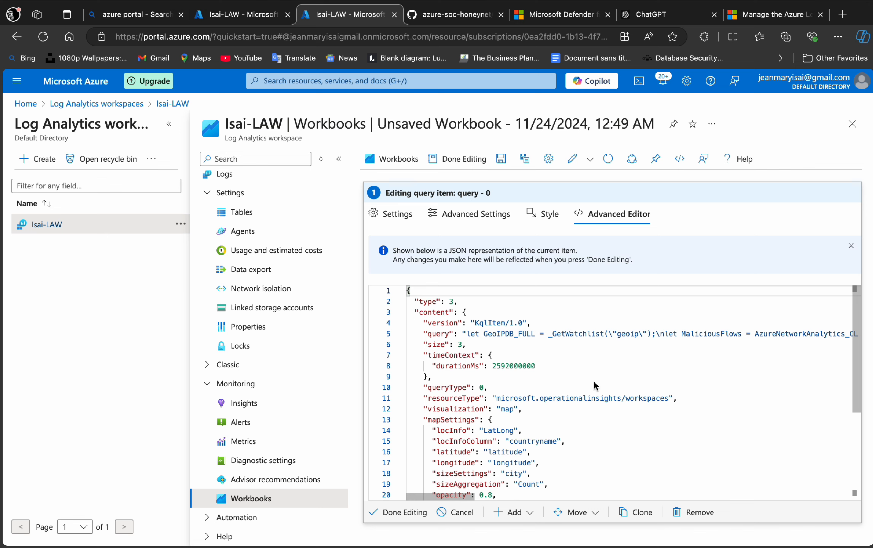
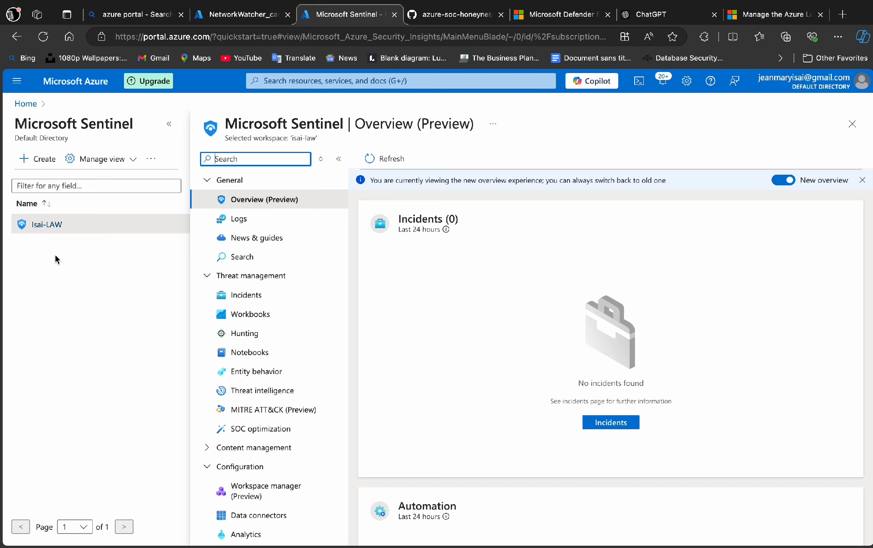
Download the raw analytics-rules JSON from the azure-soc-honeynet repo, then go back to the Sentinel Overview.
left_click(427, 17)
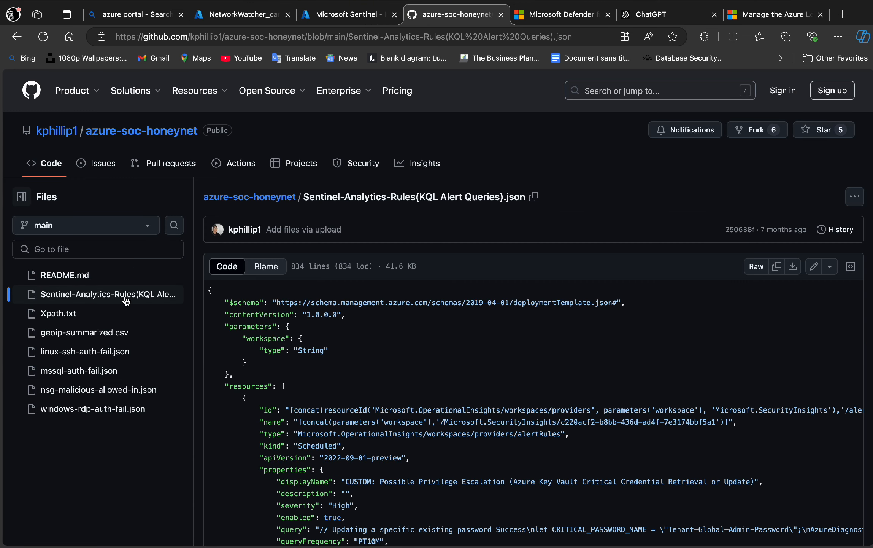
left_click(793, 267)
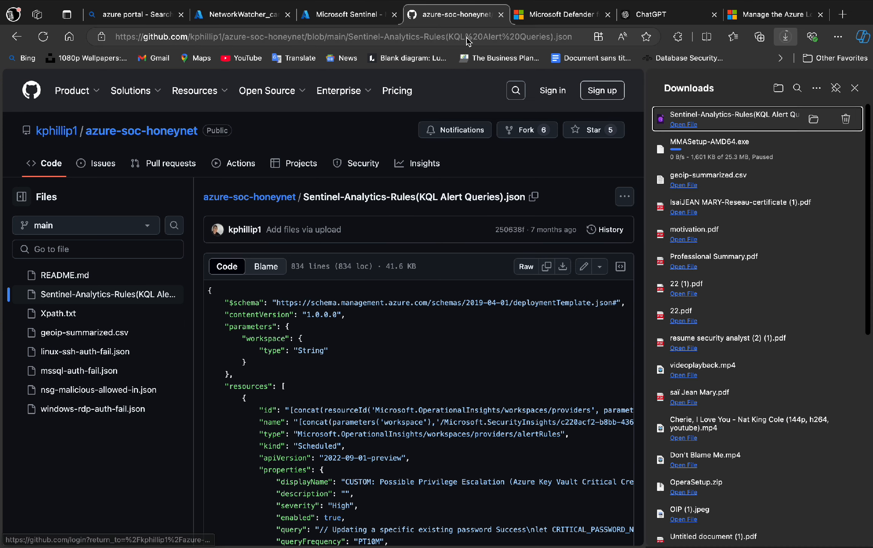
left_click(347, 15)
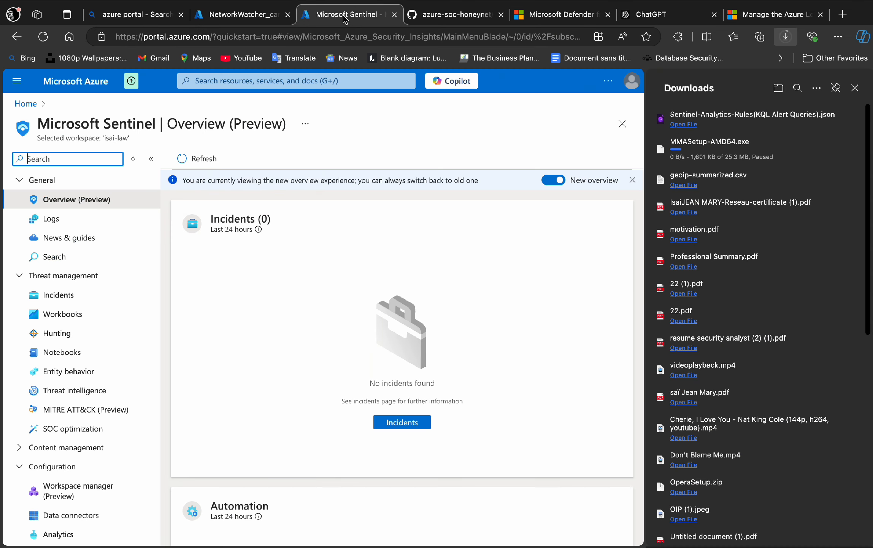
left_click(856, 88)
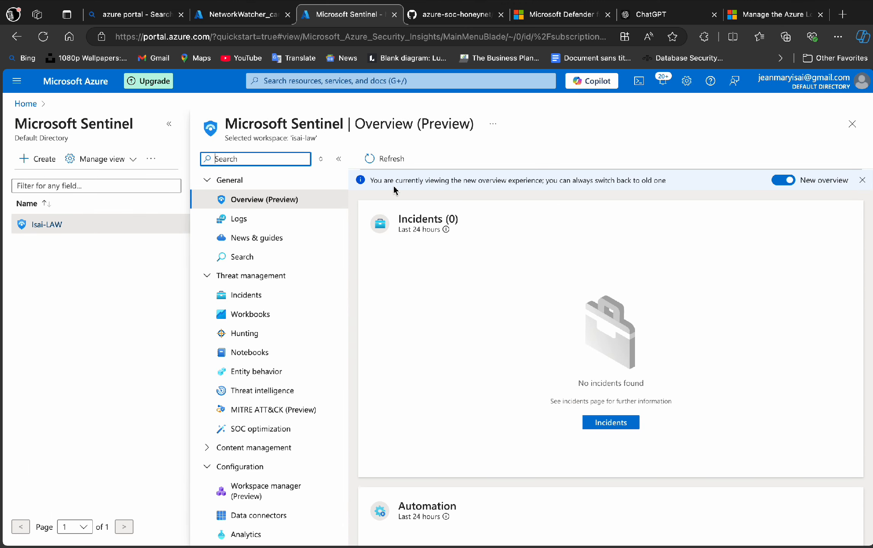
Import Sentinel-Analytics-Rules(KQL Alert Queries).json on the Analytics page and refresh to show 14 active rules.
scroll(312, 319, "down", 2)
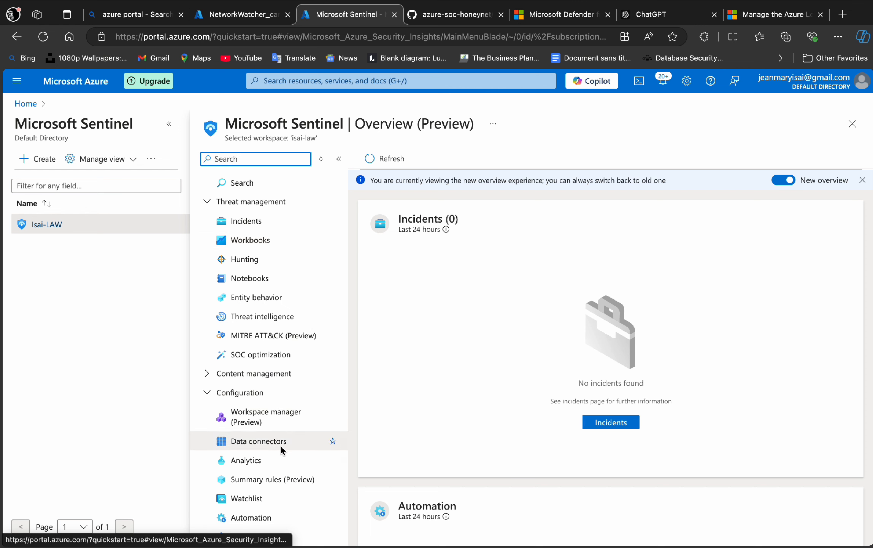
left_click(279, 460)
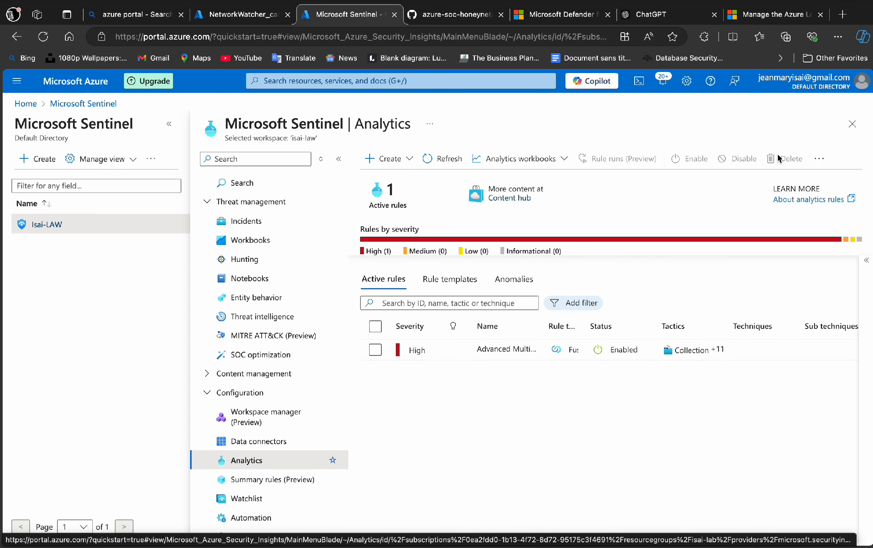
left_click(820, 159)
left_click(783, 179)
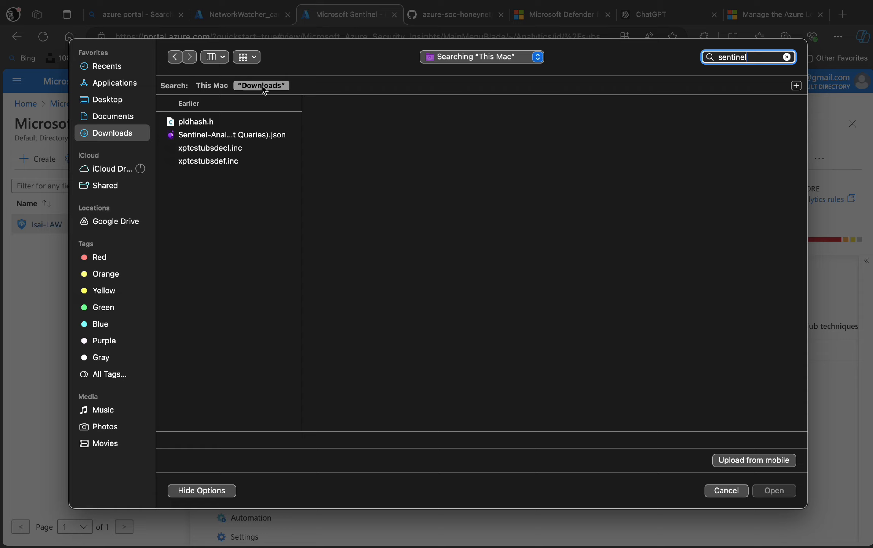
left_click(252, 137)
left_click(774, 491)
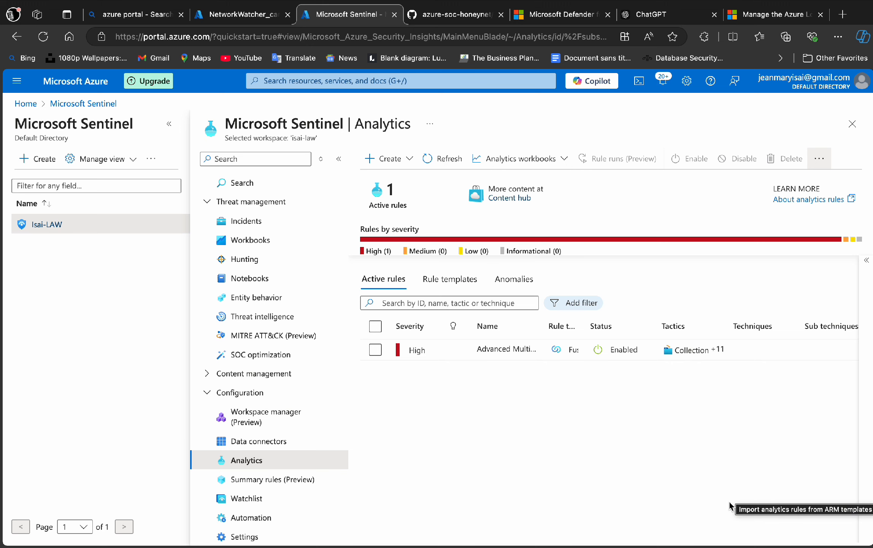
left_click(449, 156)
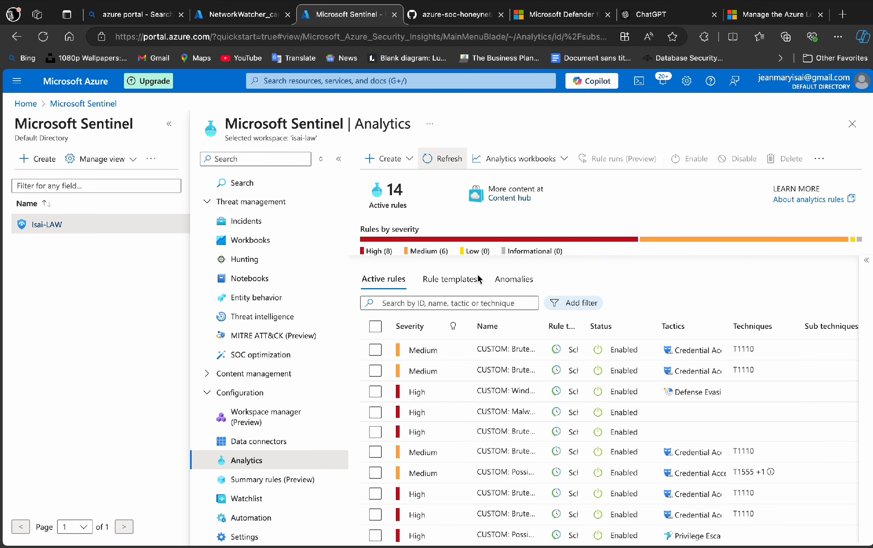
Widen the Name column and scroll through the imported rules to read their full names.
left_click_drag(542, 328, 722, 328)
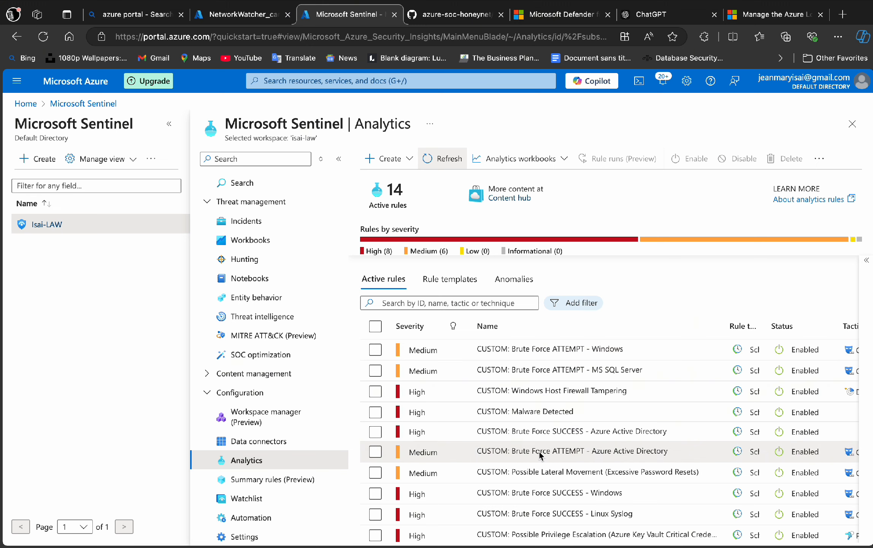
scroll(539, 451, "down", 1)
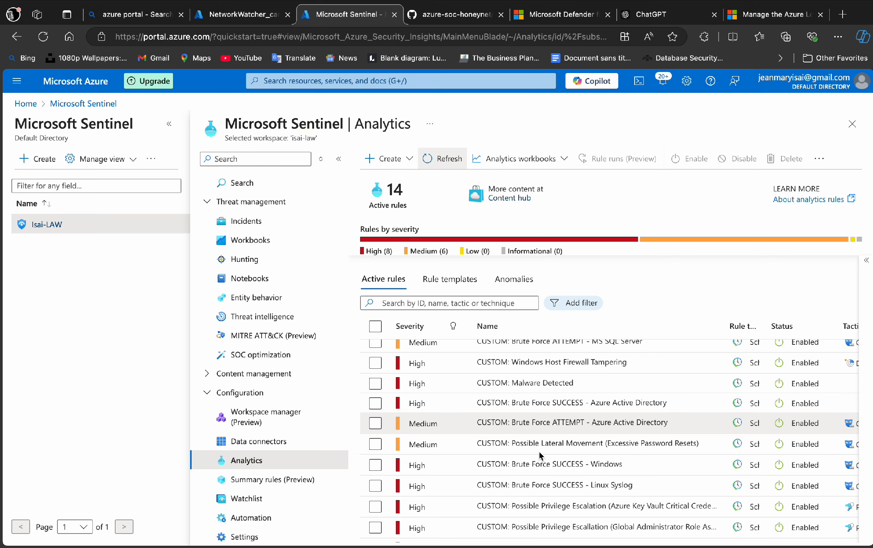
scroll(539, 450, "down", 1)
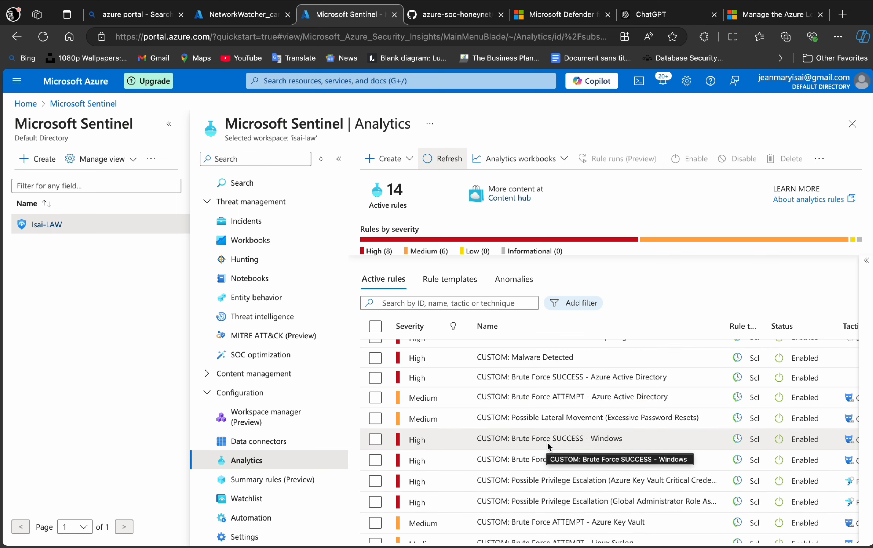
scroll(548, 445, "right", 4)
left_click_drag(624, 329, 693, 338)
scroll(589, 393, "left", 4)
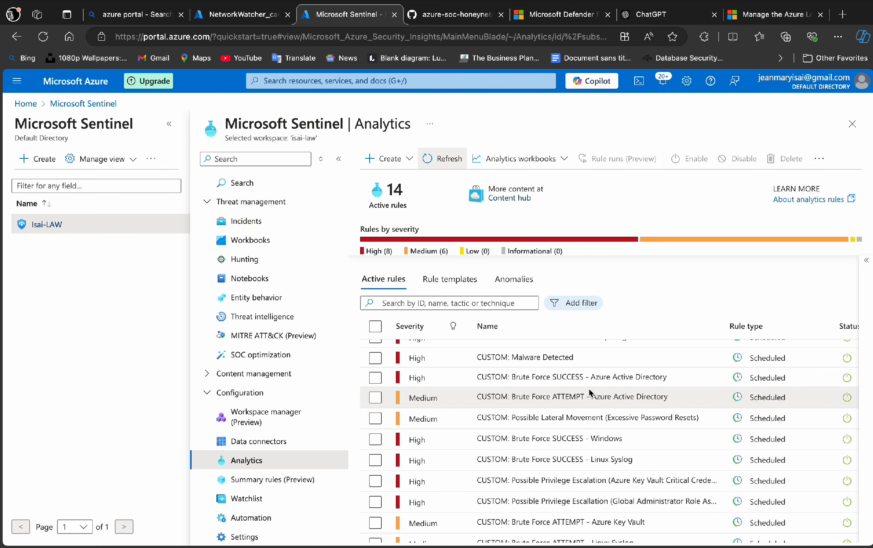
scroll(532, 423, "up", 2)
scroll(517, 363, "down", 2)
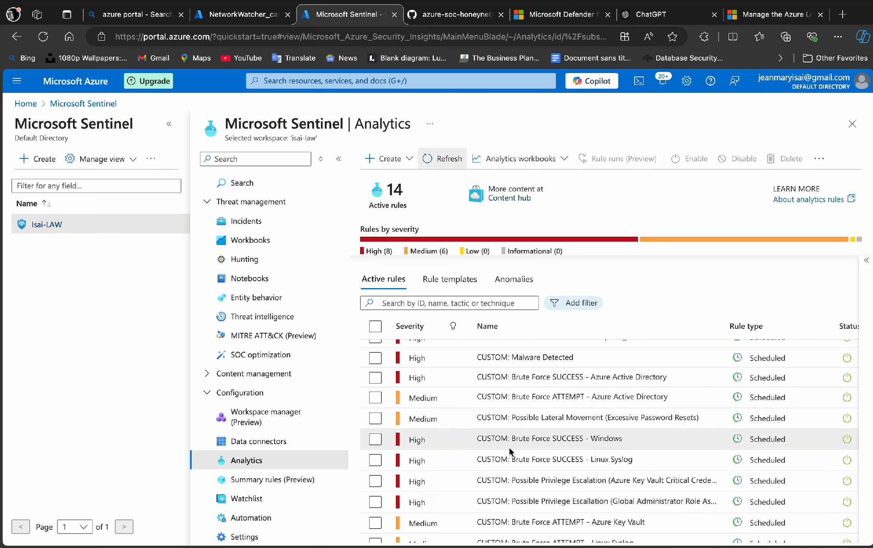
left_click(543, 424)
scroll(541, 419, "up", 2)
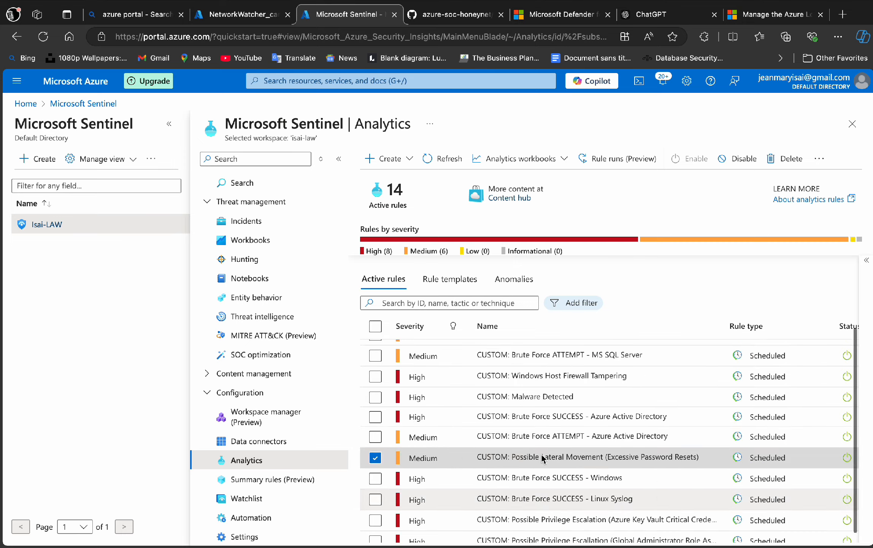
scroll(541, 455, "up", 1)
scroll(541, 454, "right", 7)
scroll(542, 455, "left", 7)
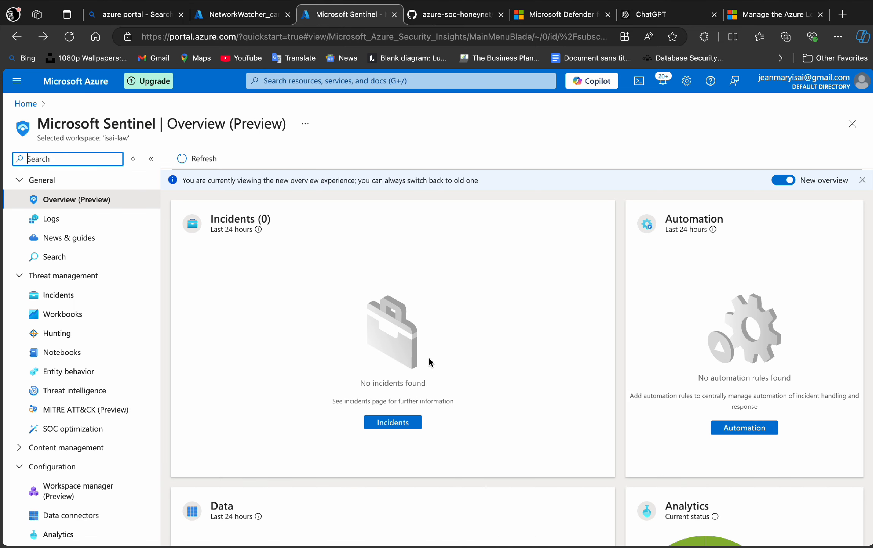
scroll(91, 462, "down", 2)
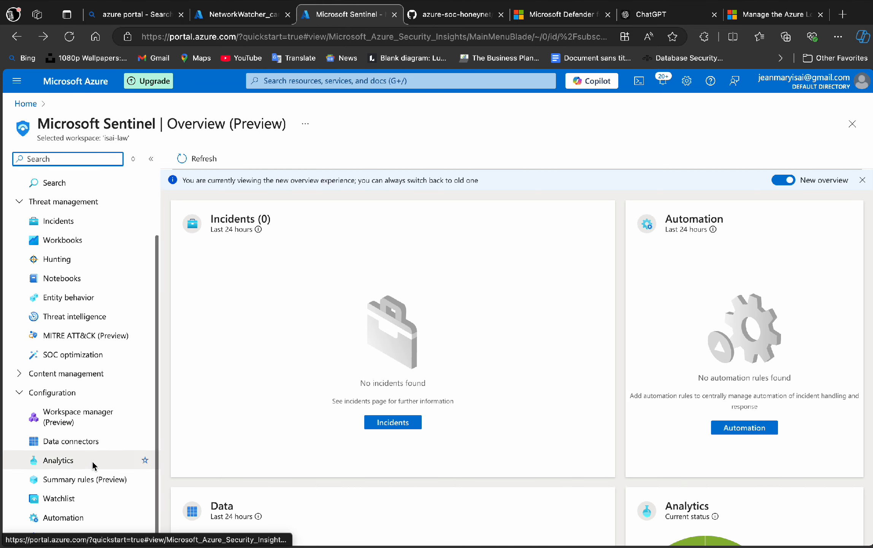
Reopen the analytics rules list and start editing the Brute Force SUCCESS - Windows rule.
left_click(92, 461)
scroll(392, 394, "down", 1)
left_click_drag(356, 288, 522, 287)
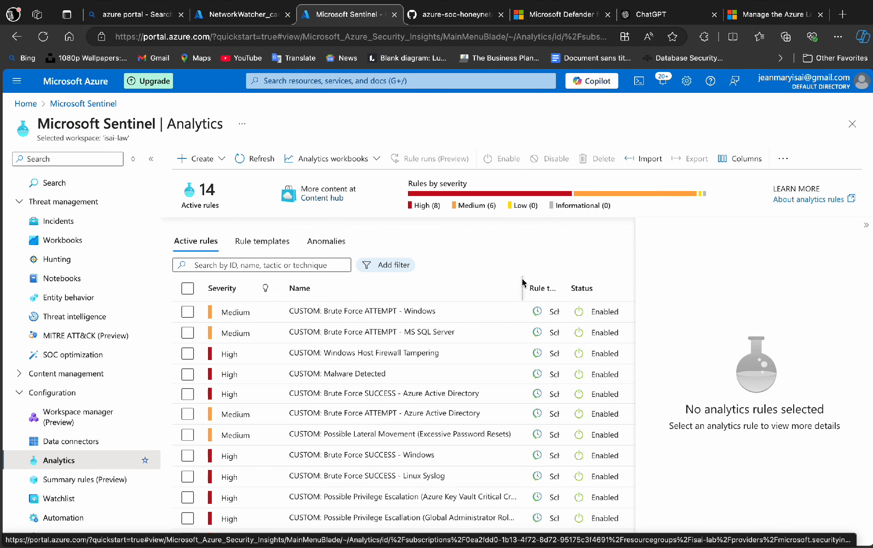
scroll(462, 372, "down", 2)
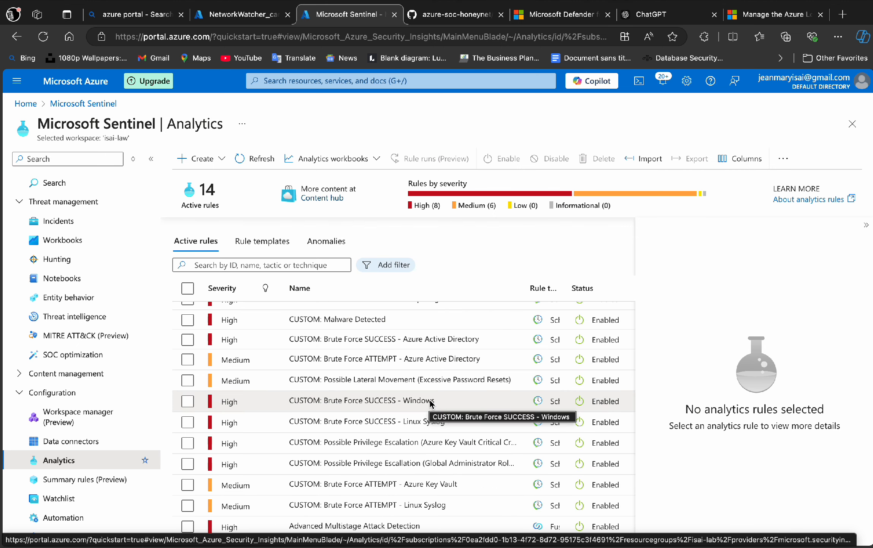
right_click(431, 401)
left_click(459, 412)
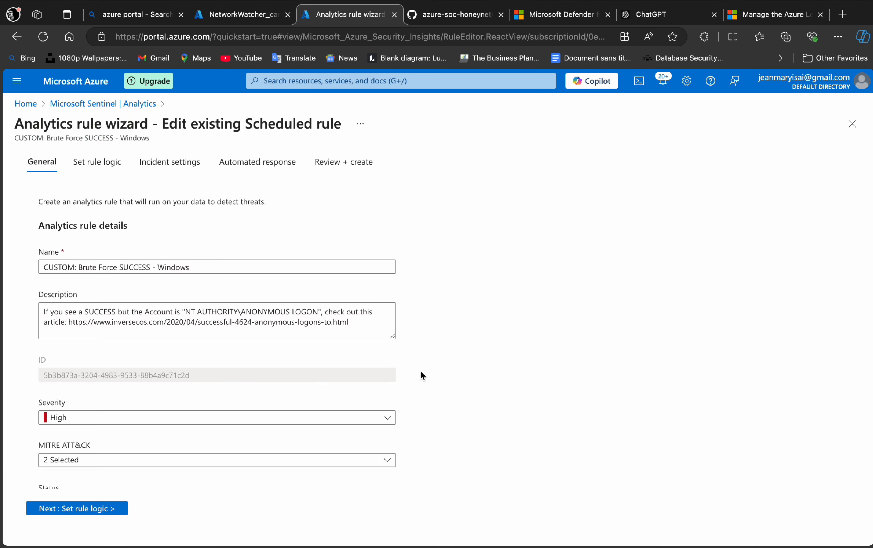
Check the Windows rule's MITRE tactics and query logic, test it with current data, then close unsaved.
scroll(273, 402, "down", 1)
left_click(257, 419)
left_click(302, 461)
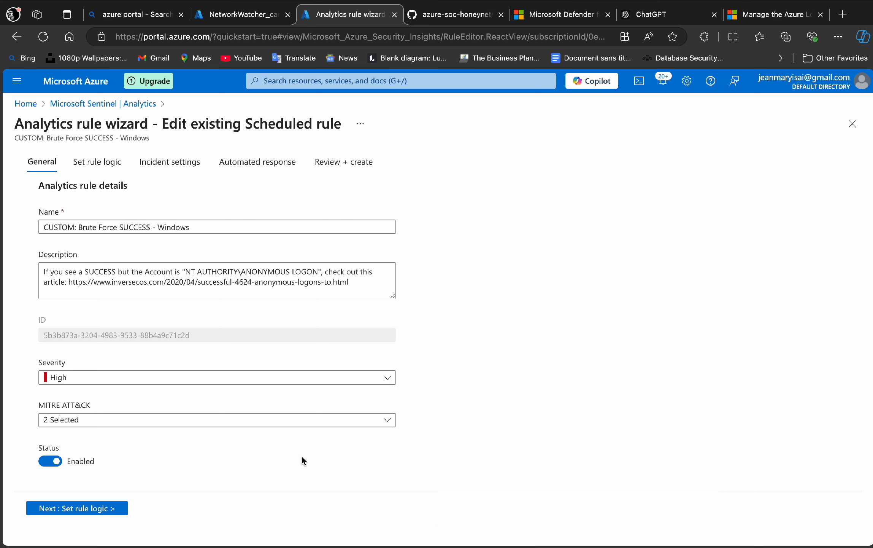
left_click(109, 161)
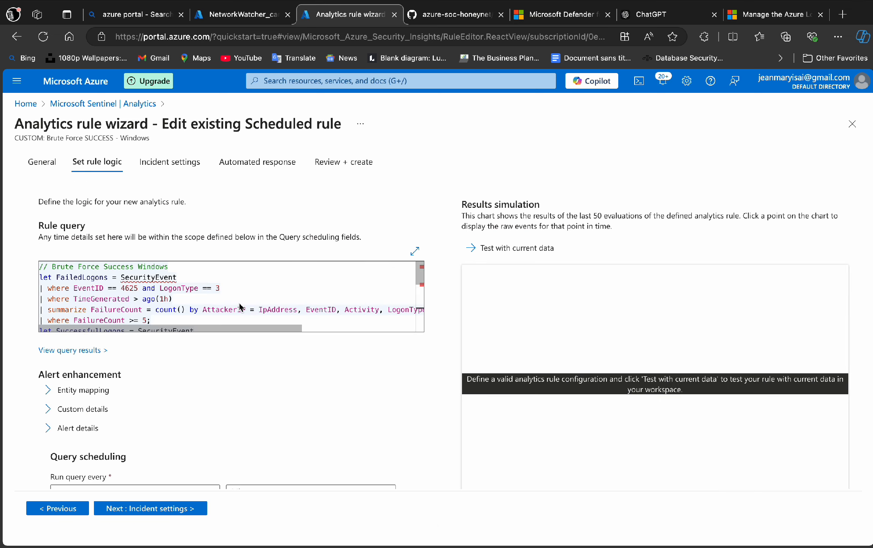
left_click_drag(418, 318, 416, 294)
mouse_move(151, 136)
left_mouse_down()
mouse_move(44, 133)
mouse_move(152, 137)
left_mouse_up()
left_click_drag(121, 278, 178, 277)
left_click(193, 375)
scroll(263, 452, "down", 12)
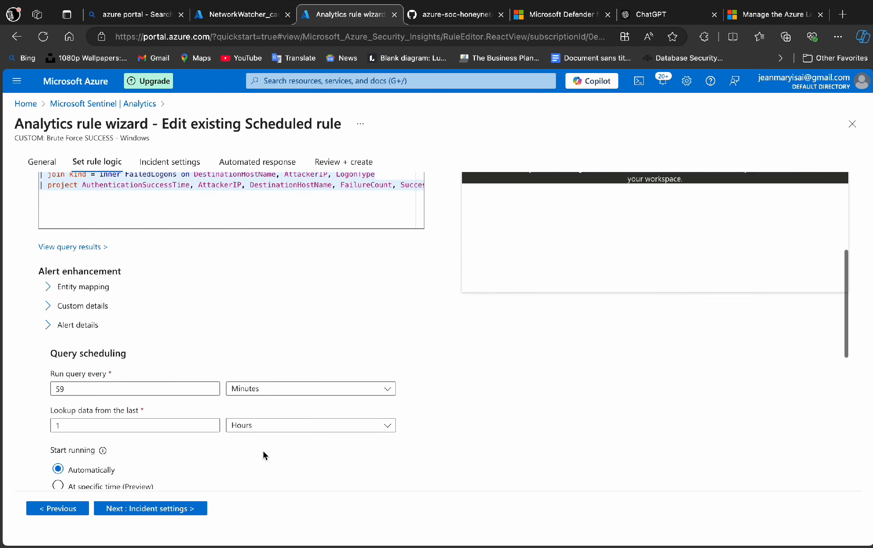
scroll(263, 452, "up", 12)
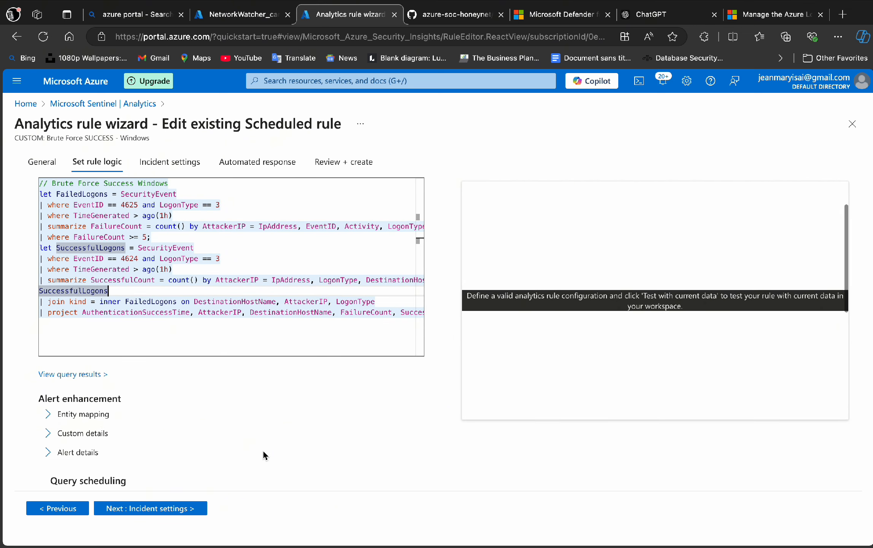
left_click(486, 248)
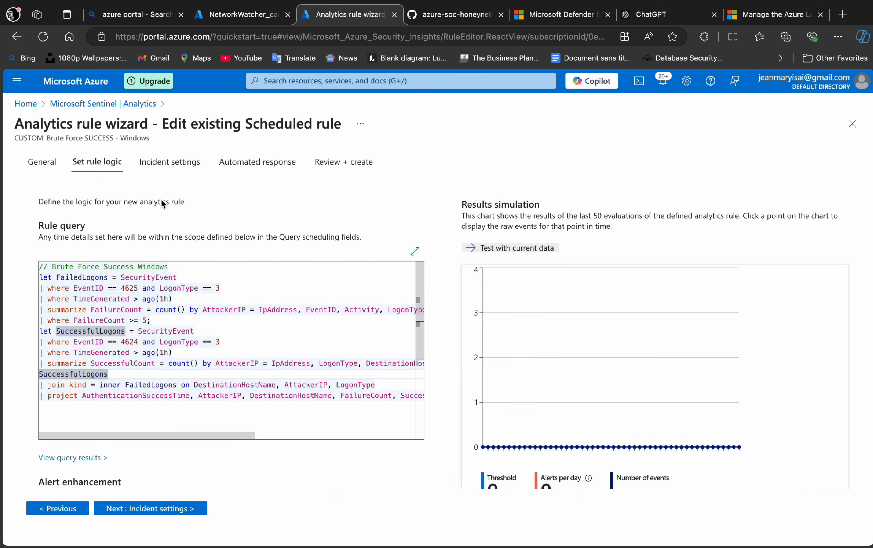
left_click(41, 163)
left_click(103, 104)
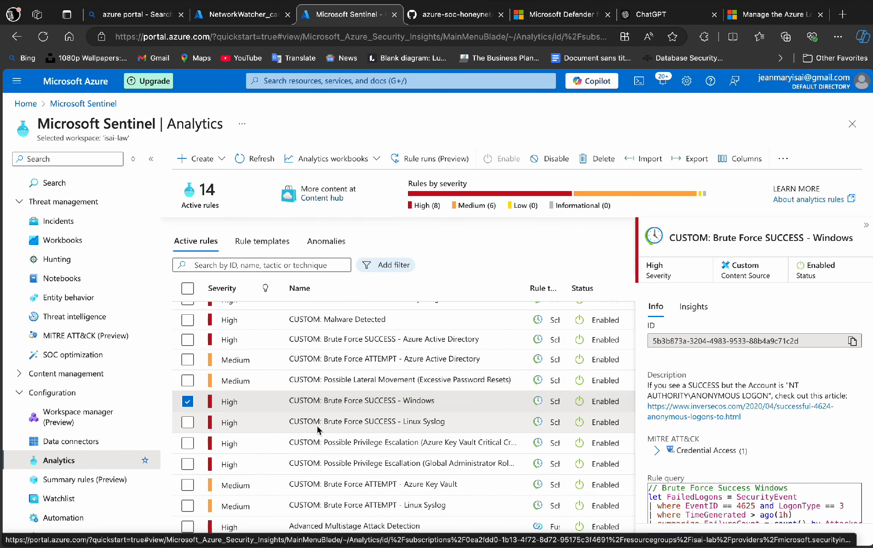
Open and close the Brute Force ATTEMPT - Linux Syslog rule, then collapse the details pane.
right_click(339, 504)
left_click(366, 407)
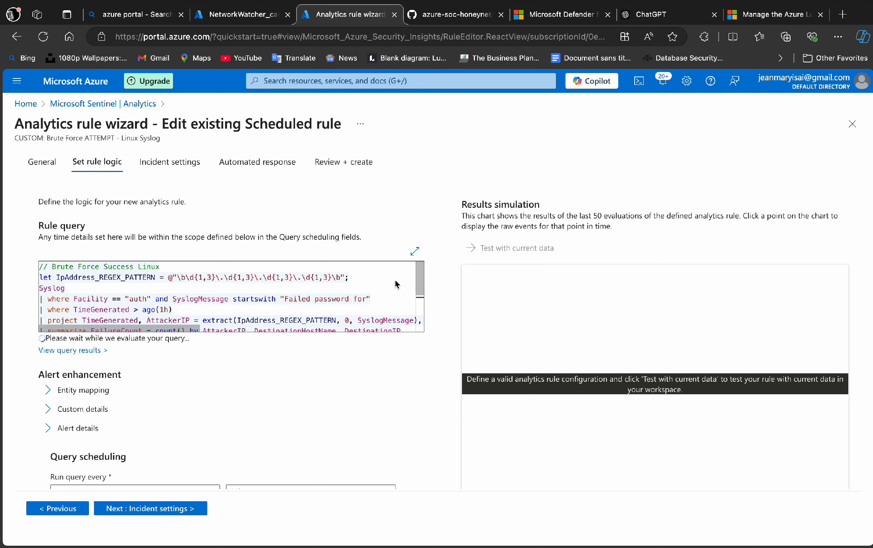
left_click(84, 103)
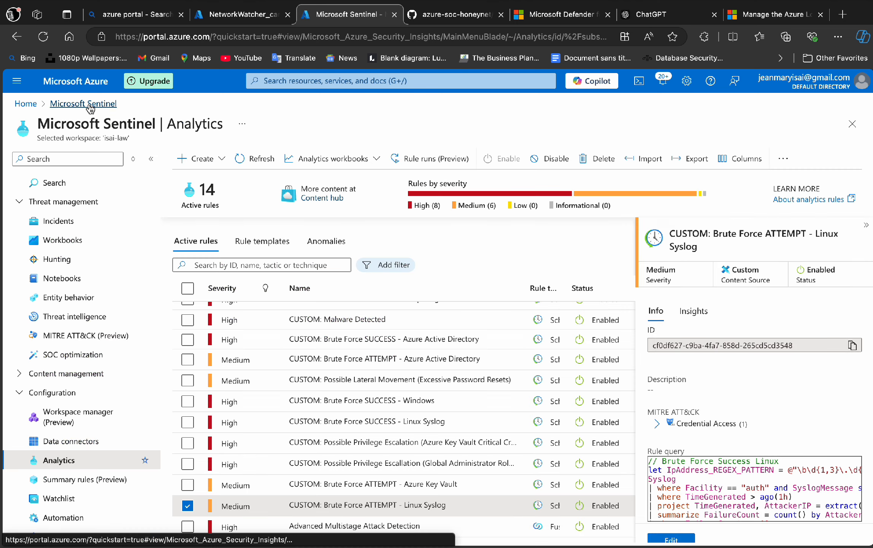
left_click(867, 222)
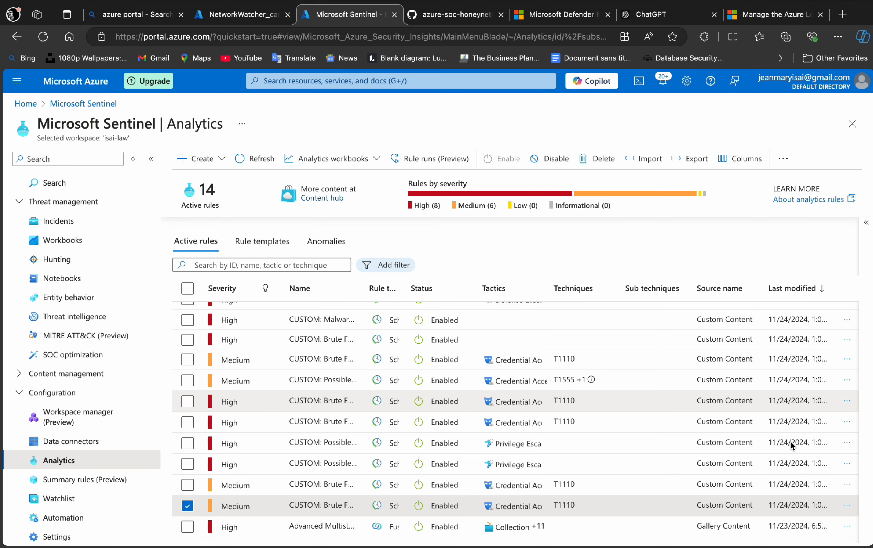
scroll(668, 396, "up", 2)
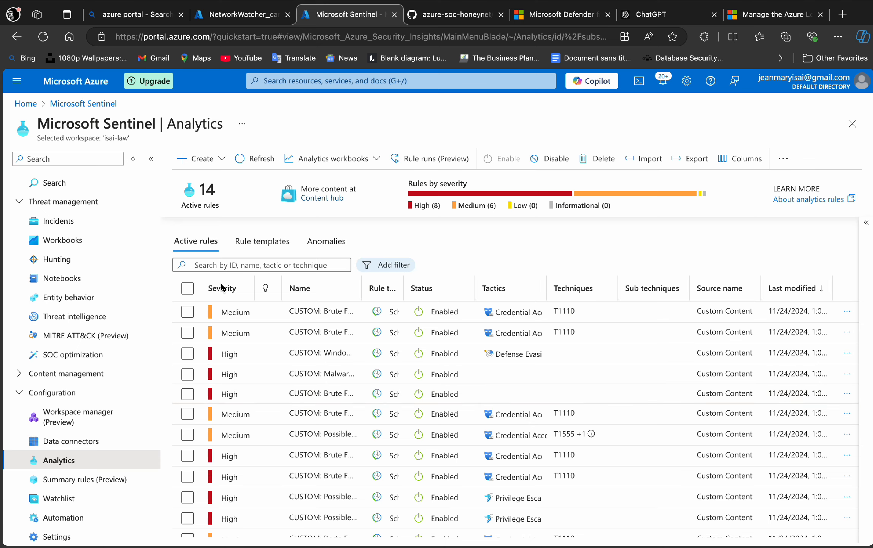
left_click(111, 224)
scroll(312, 358, "down", 3)
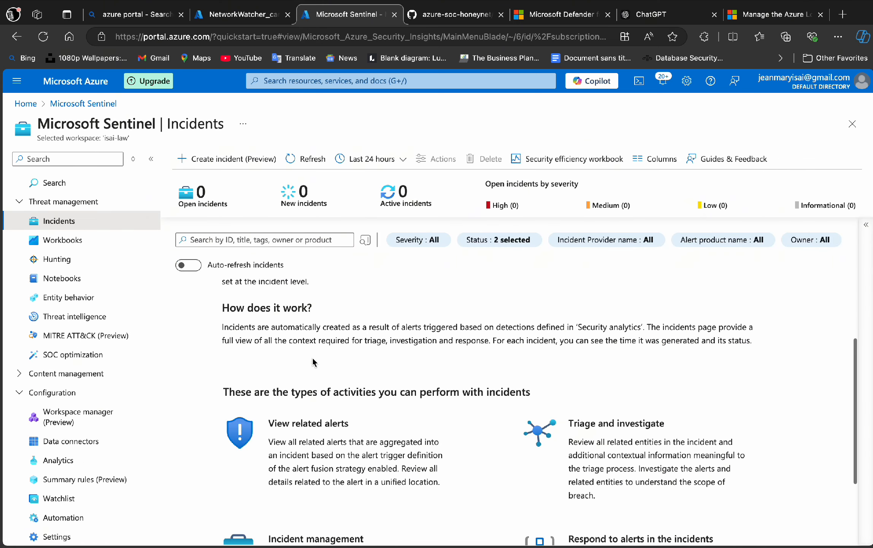
scroll(313, 357, "up", 3)
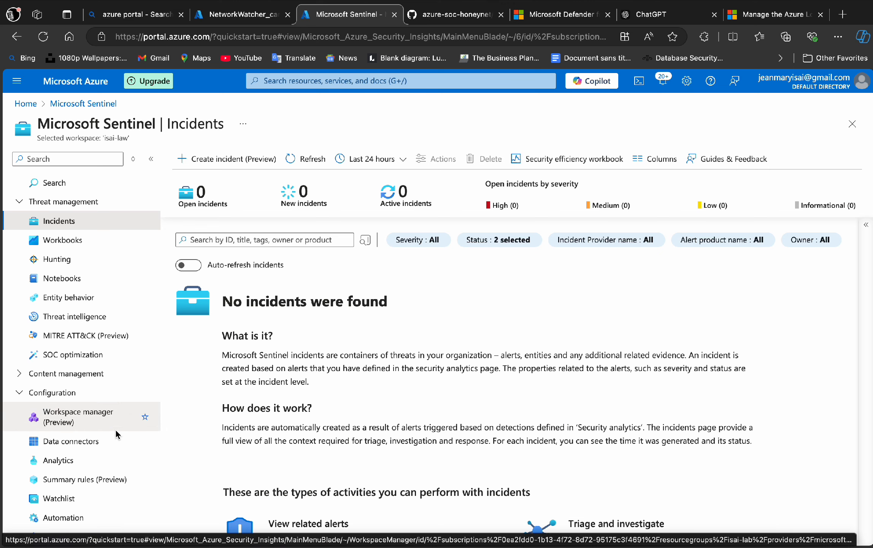
mouse_move(464, 1)
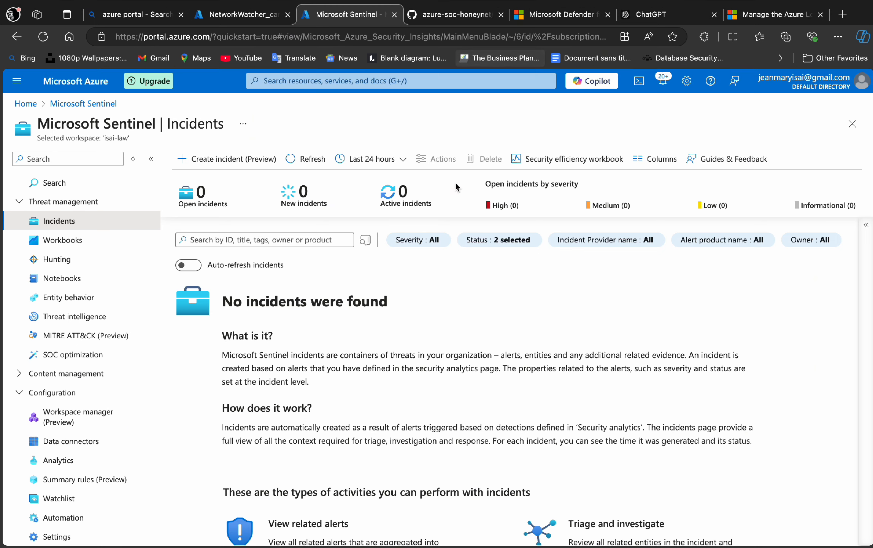
left_click(113, 242)
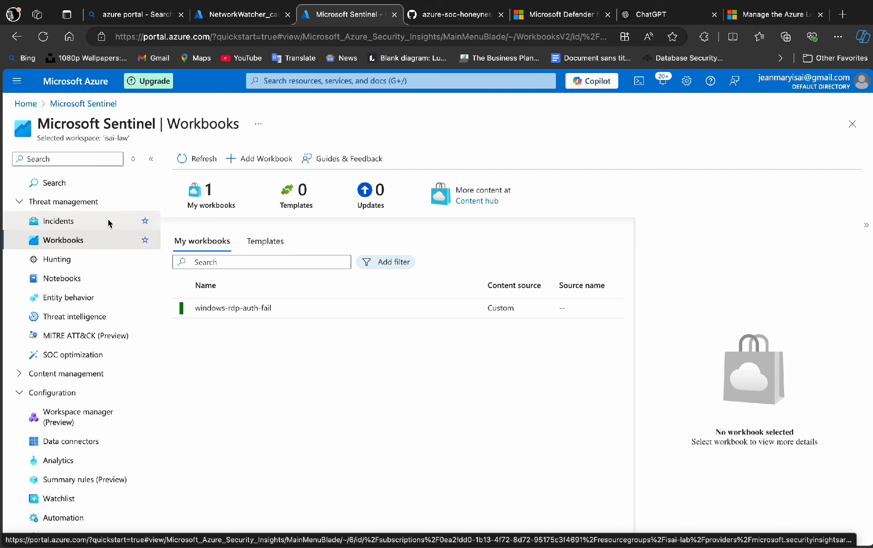
left_click(187, 159)
left_click(262, 309)
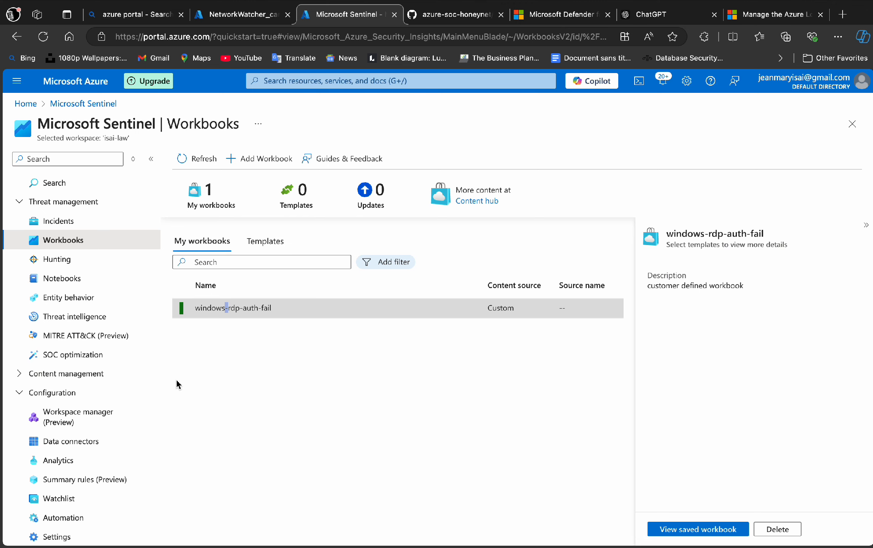
left_click(102, 226)
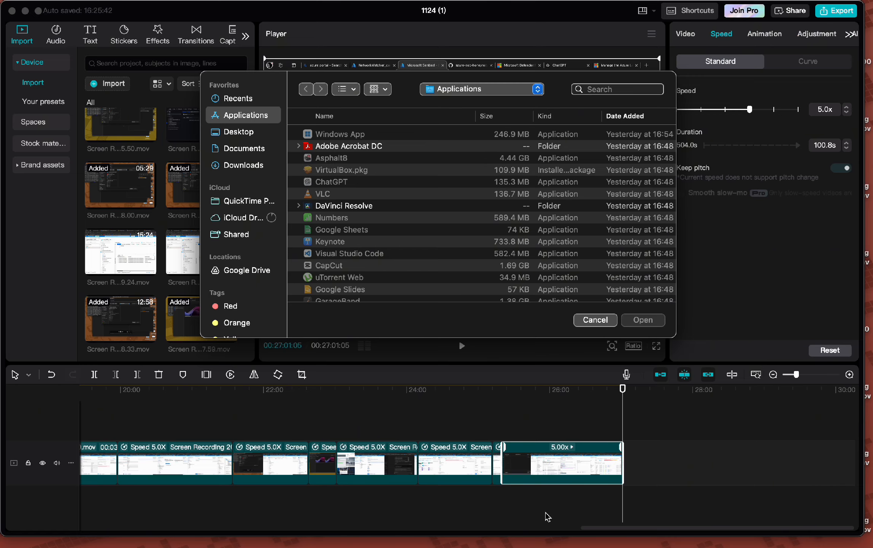
key("XF86AudioRaiseVolume")
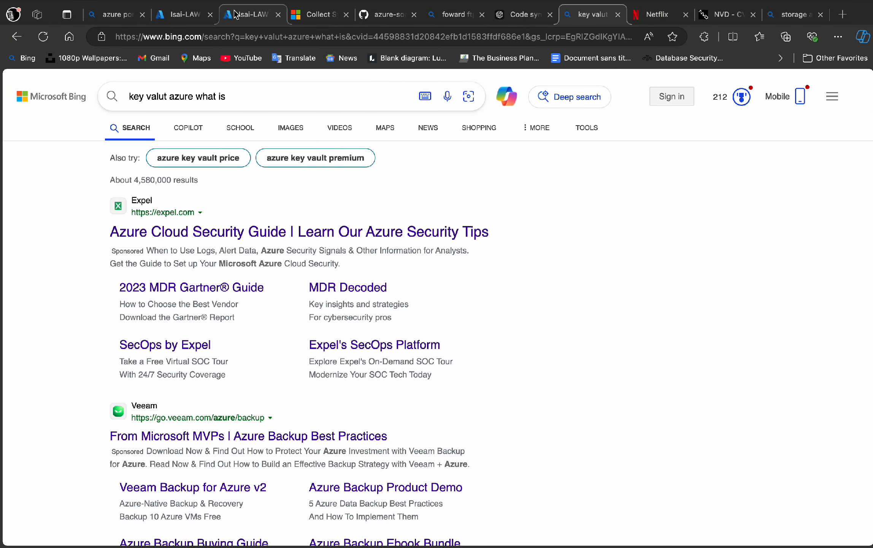
Clear the old Logs query and return to the Azure home page, discarding the edits.
left_click(240, 15)
left_click(373, 15)
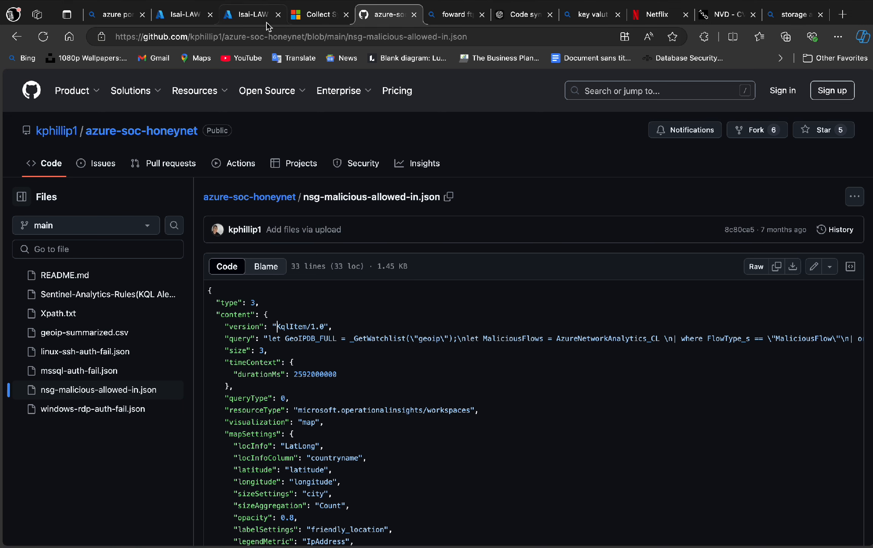
left_click(245, 17)
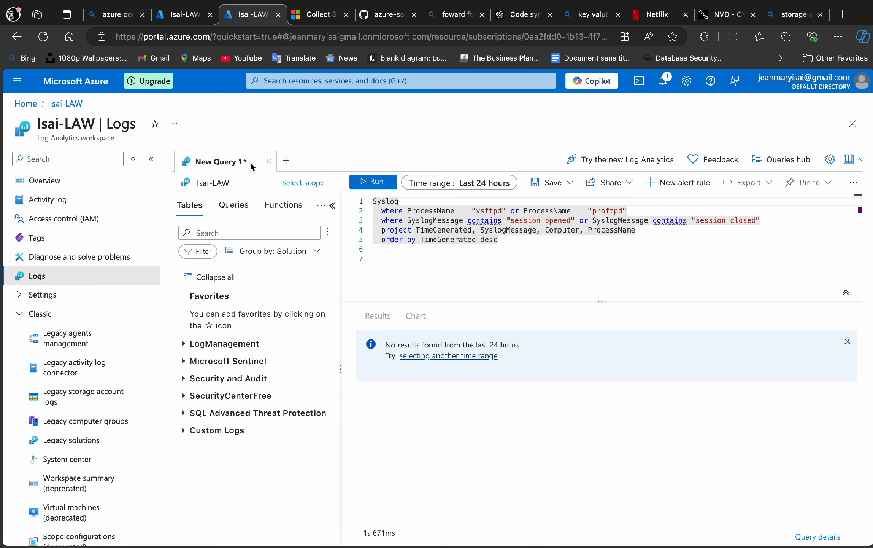
left_click(481, 256)
key("ctrl+a")
key("BackSpace")
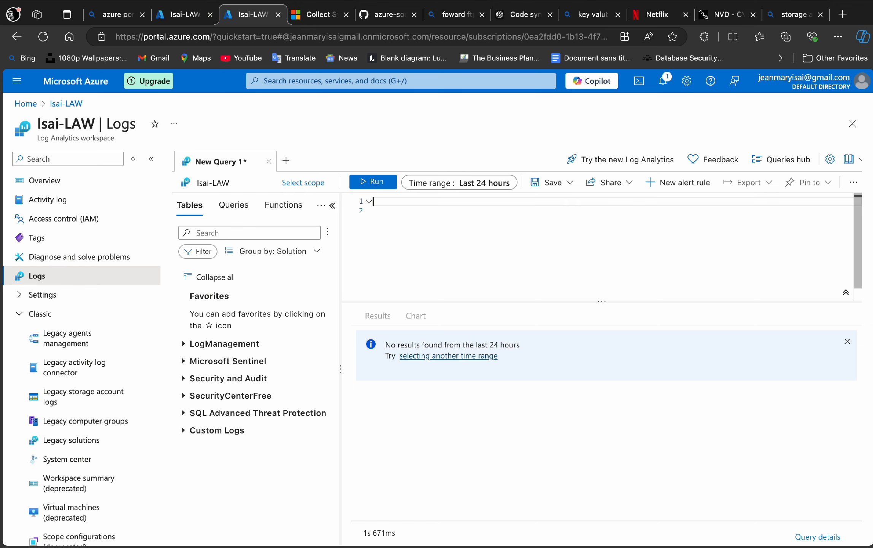
left_click(32, 110)
left_click(535, 111)
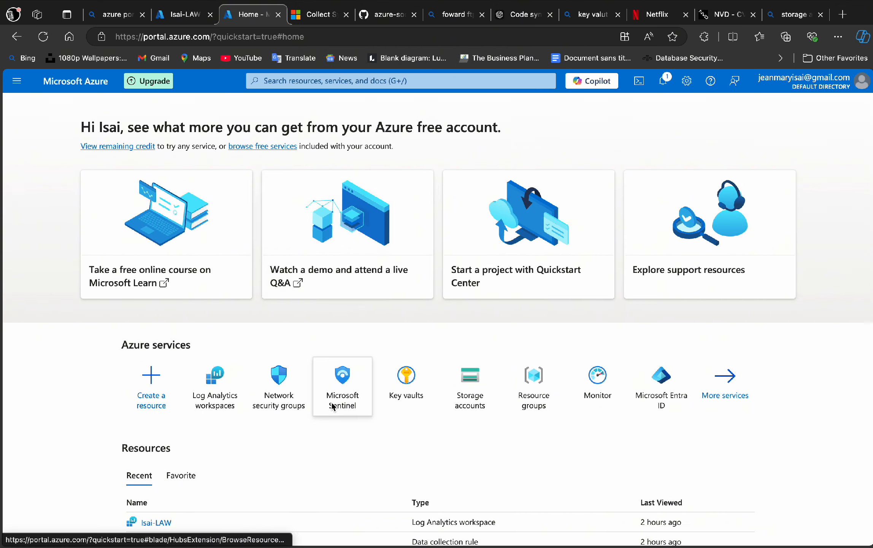
Open Microsoft Sentinel's Isai-LAW workspace and go to its Incidents list.
scroll(332, 406, "down", 5)
left_click(342, 219)
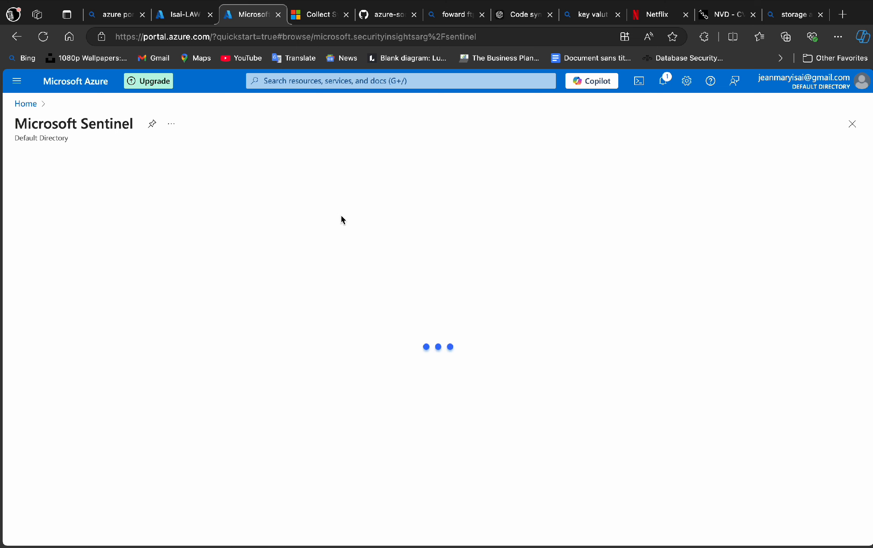
left_click(59, 257)
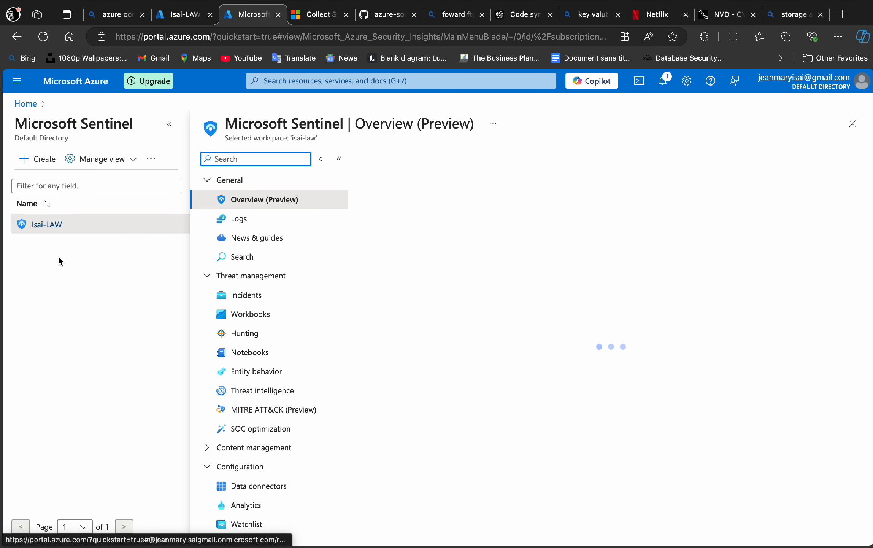
left_click(230, 180)
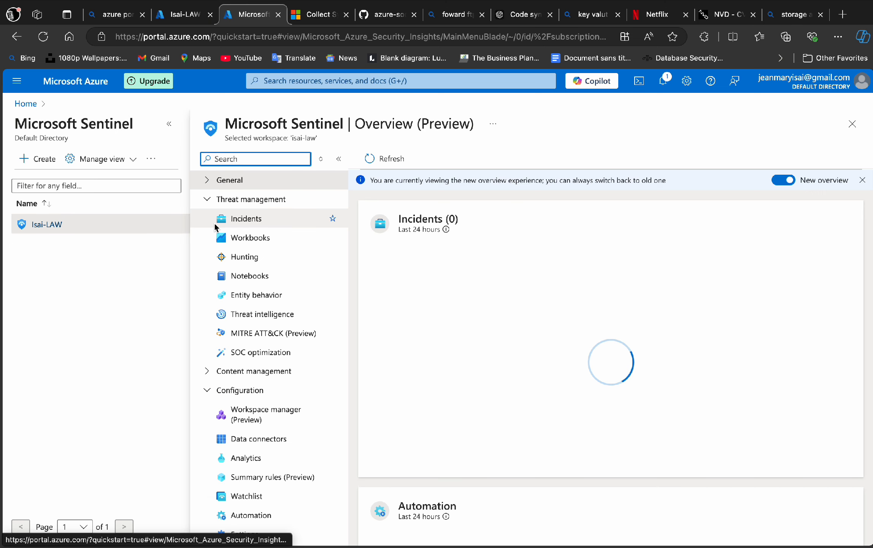
left_click(252, 223)
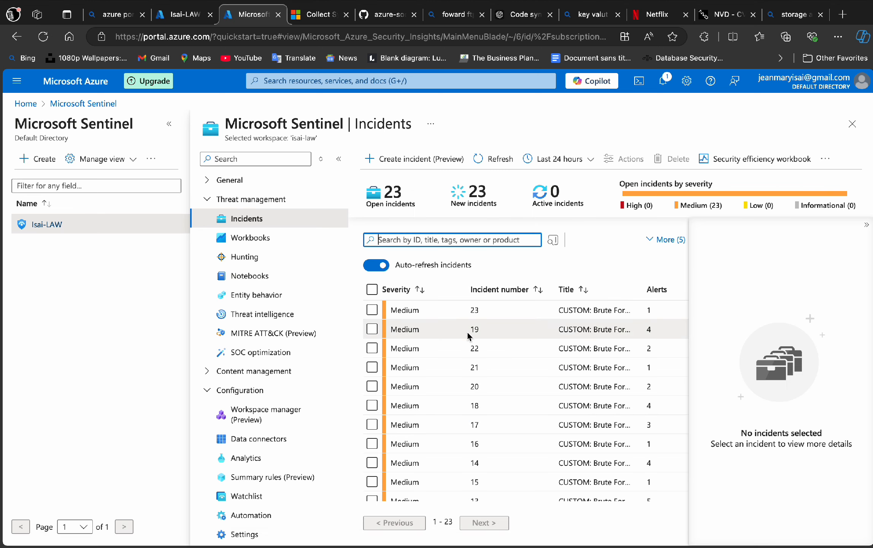
left_click(259, 189)
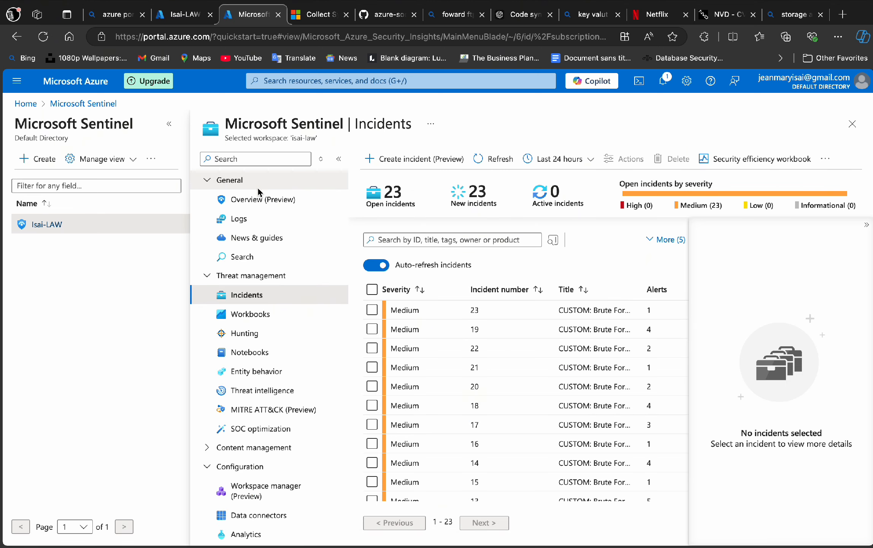
left_click(261, 197)
scroll(261, 257, "down", 1)
left_click(261, 257)
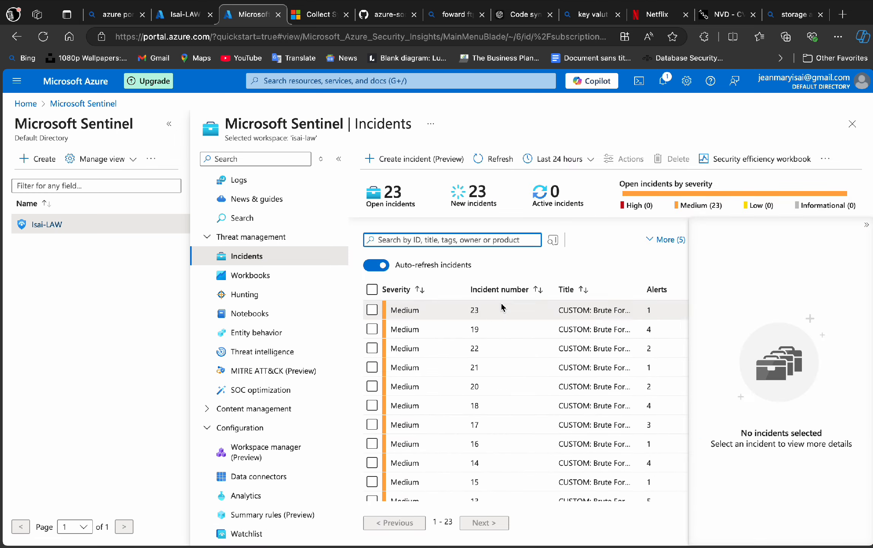
Open incident 23's investigation graph and show the Linux brute-force alert details.
left_click(501, 309)
left_click_drag(598, 292, 650, 293)
scroll(511, 367, "right", 2)
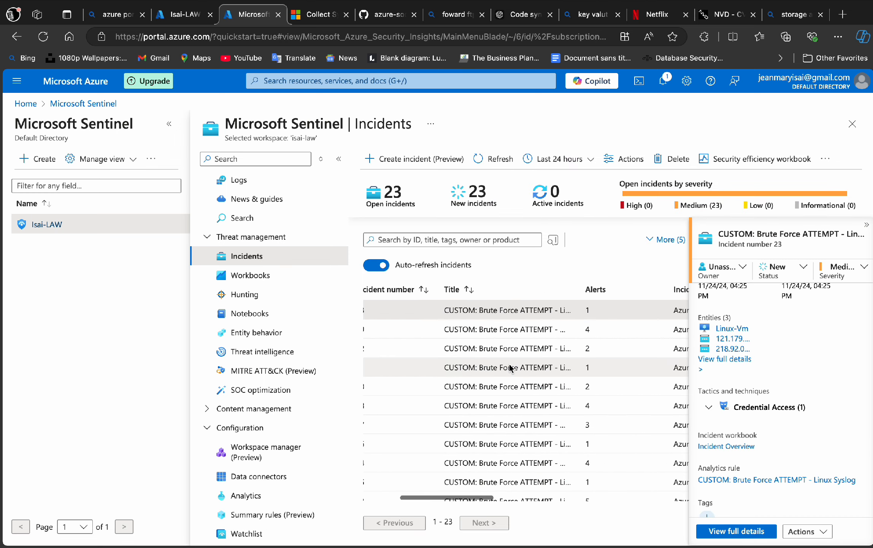
scroll(511, 366, "left", 3)
left_click(630, 161)
left_click(856, 109)
left_click(826, 158)
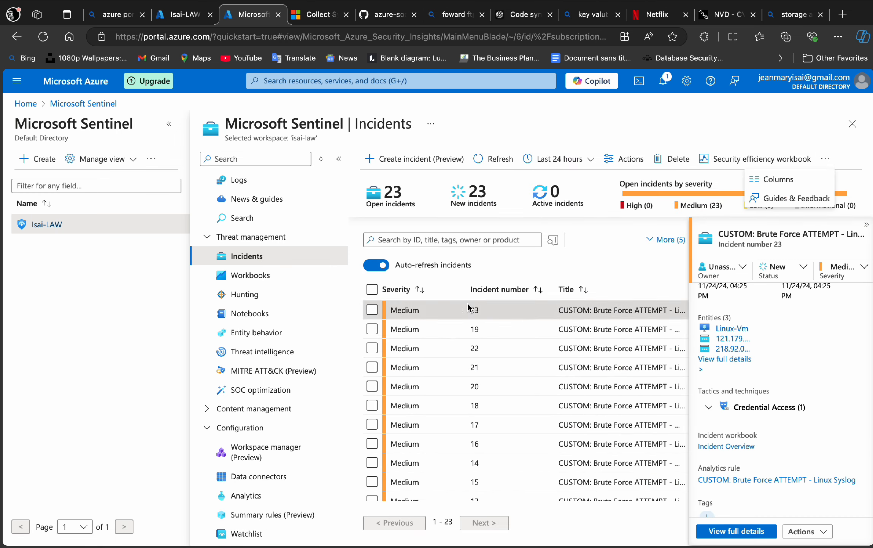
left_click(438, 312)
left_click(808, 531)
left_click(803, 450)
left_click(658, 479)
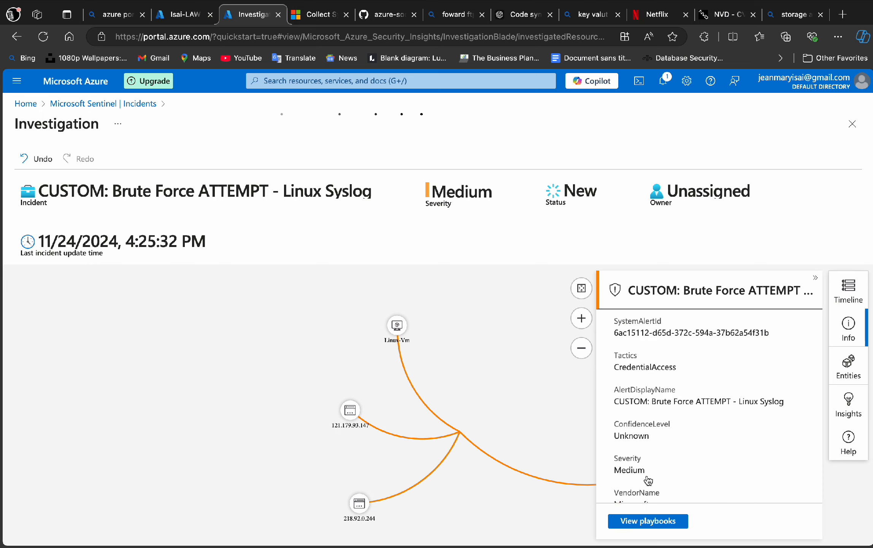
Review the Linux brute-force alert's Info panel details.
scroll(683, 398, "down", 10)
scroll(683, 398, "down", 4)
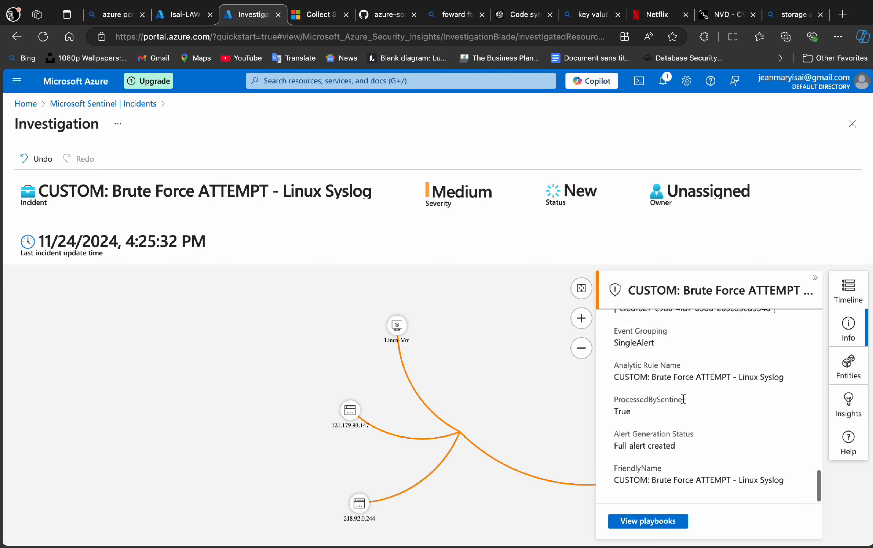
scroll(684, 398, "up", 1)
left_click_drag(608, 404, 492, 355)
Investigate incident 19, reviewing the Windows brute-force alert, severity, timeline and insights.
left_click(853, 124)
left_click(395, 328)
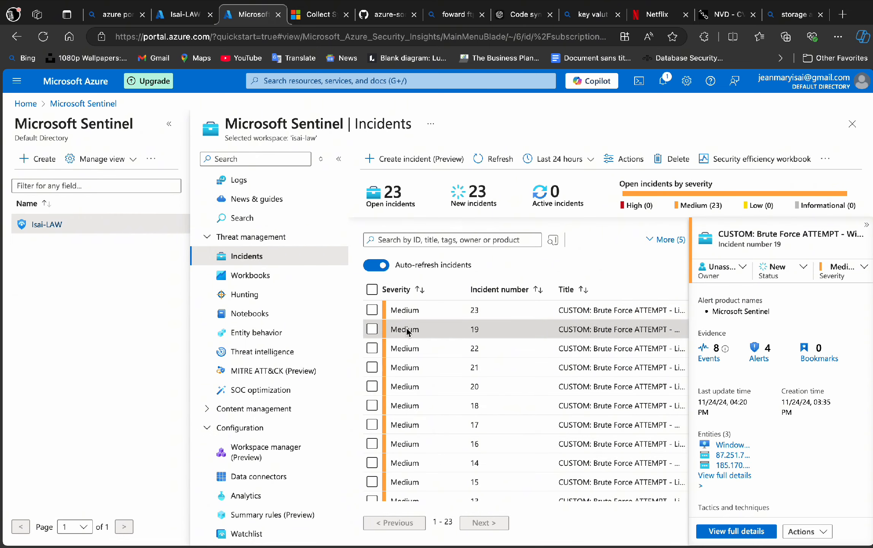
right_click(398, 329)
left_click(433, 337)
left_click(455, 516)
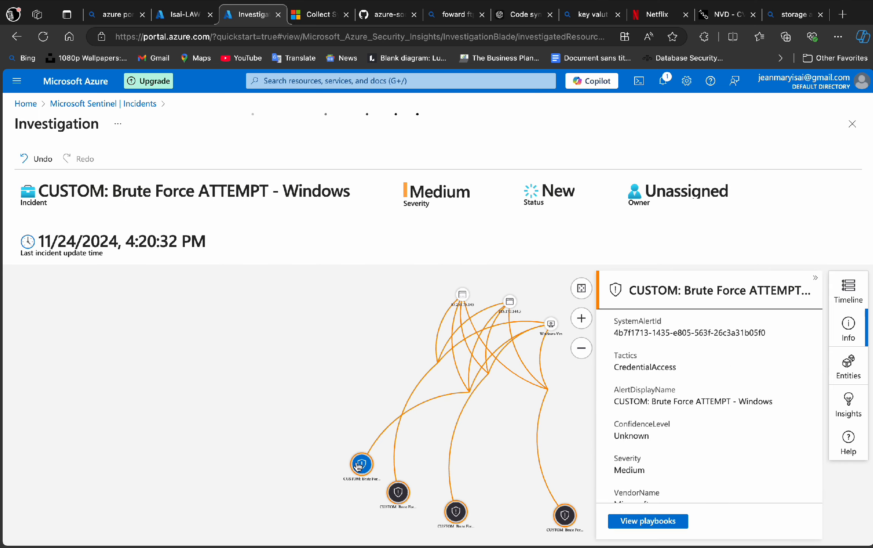
scroll(722, 467, "down", 10)
mouse_move(556, 329)
left_click(434, 193)
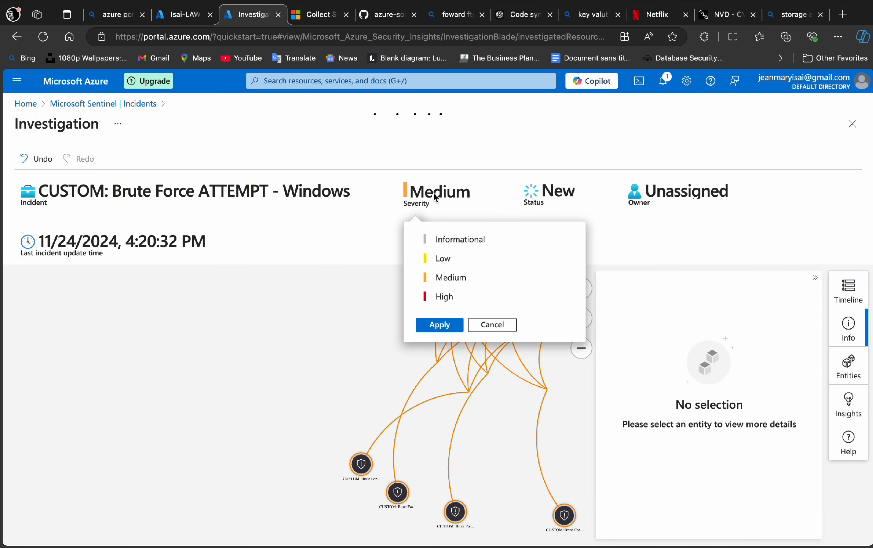
left_click(848, 293)
left_click(848, 404)
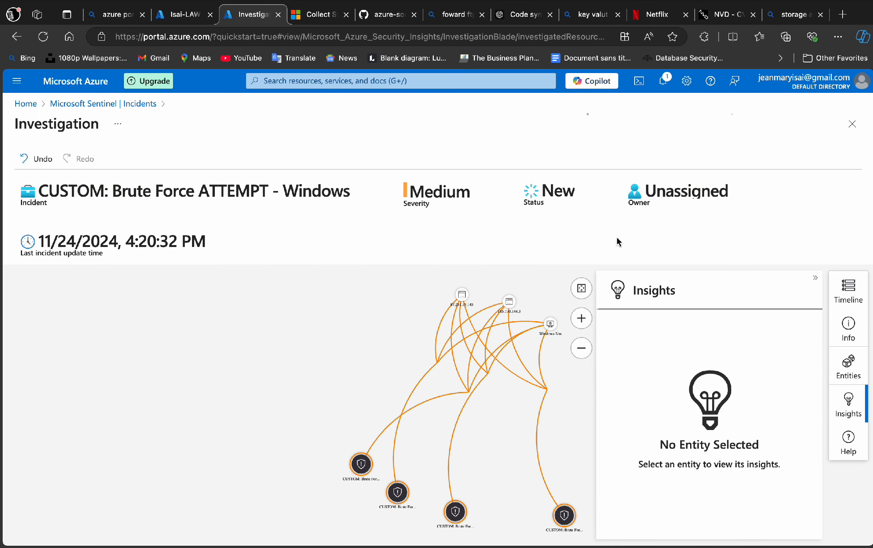
left_click(103, 103)
Look over the MITRE ATT&CK coverage view, then go to Sentinel Logs.
left_click(274, 370)
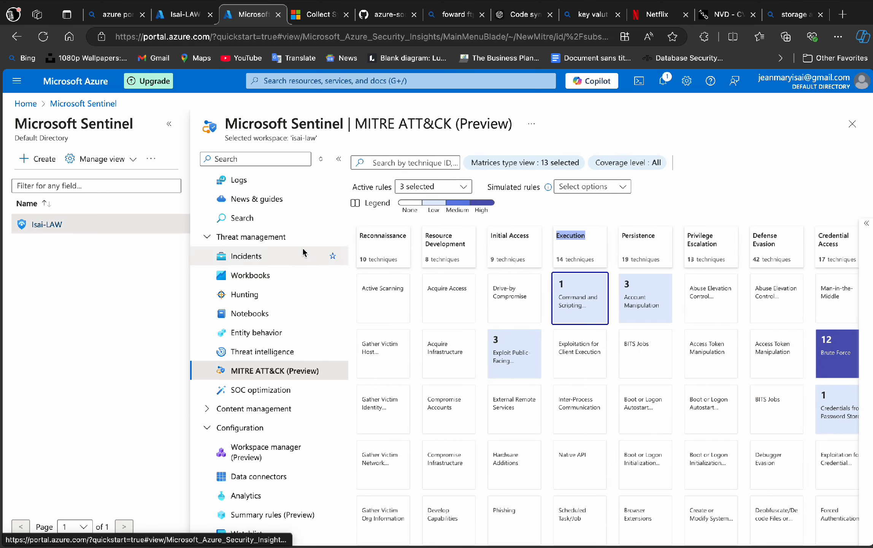
scroll(267, 381, "down", 1)
scroll(251, 415, "up", 2)
left_click(239, 218)
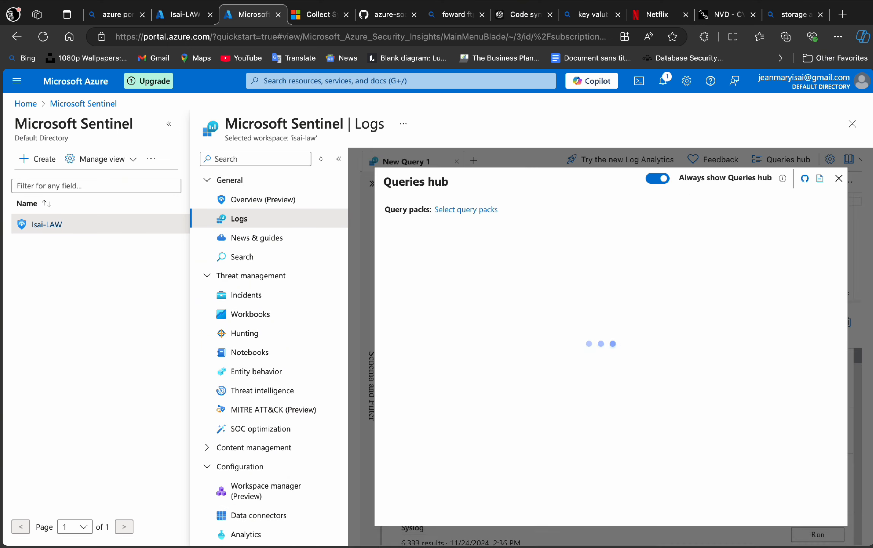
Run a query on the Syslog table.
type("Sys")
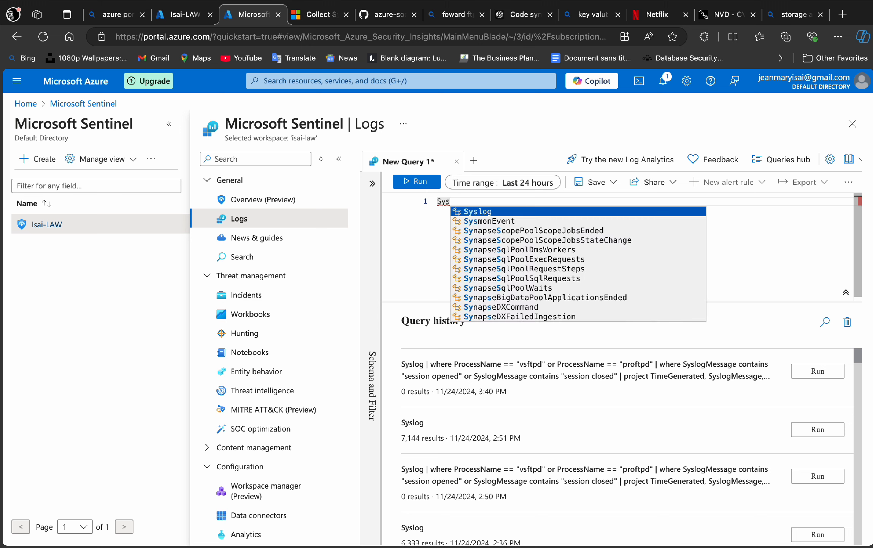
key("Tab")
key("Return")
key("BackSpace")
left_click(425, 179)
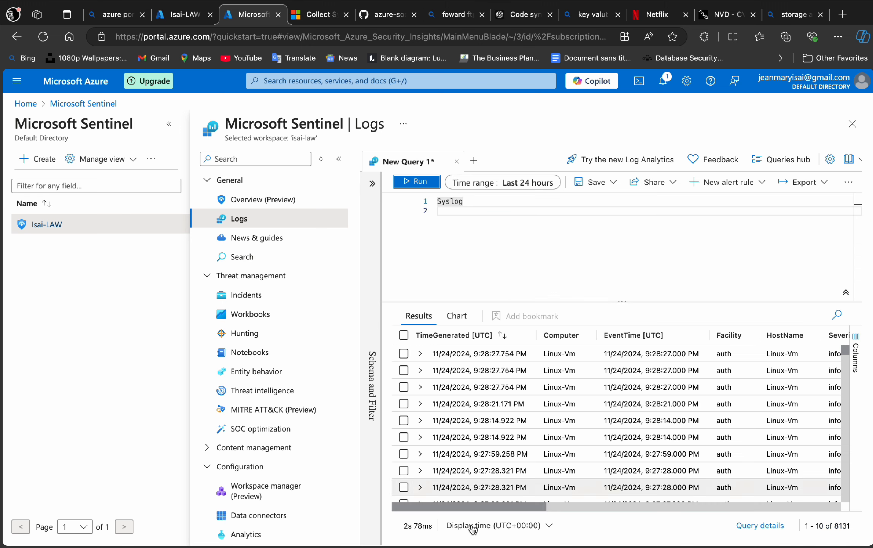
Widen the SyslogMessage column and expand Syslog records, including the 9:28:27.754 entry, to inspect them.
left_click_drag(508, 512, 637, 510)
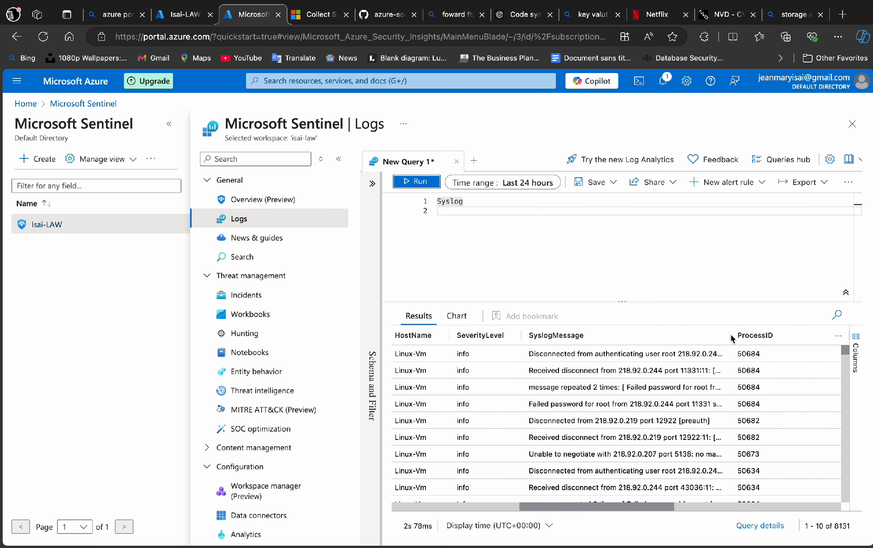
left_click_drag(741, 334, 801, 335)
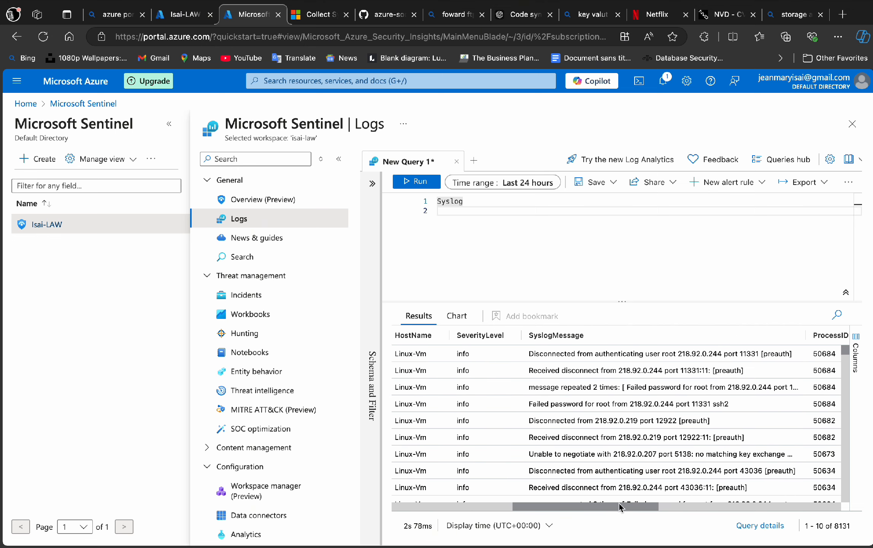
left_click_drag(620, 507, 435, 495)
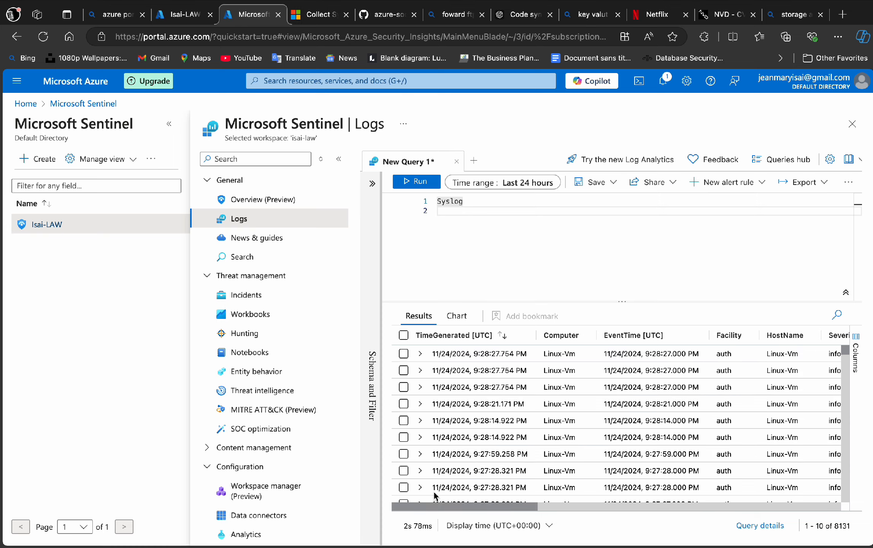
left_click(420, 353)
scroll(476, 399, "down", 5)
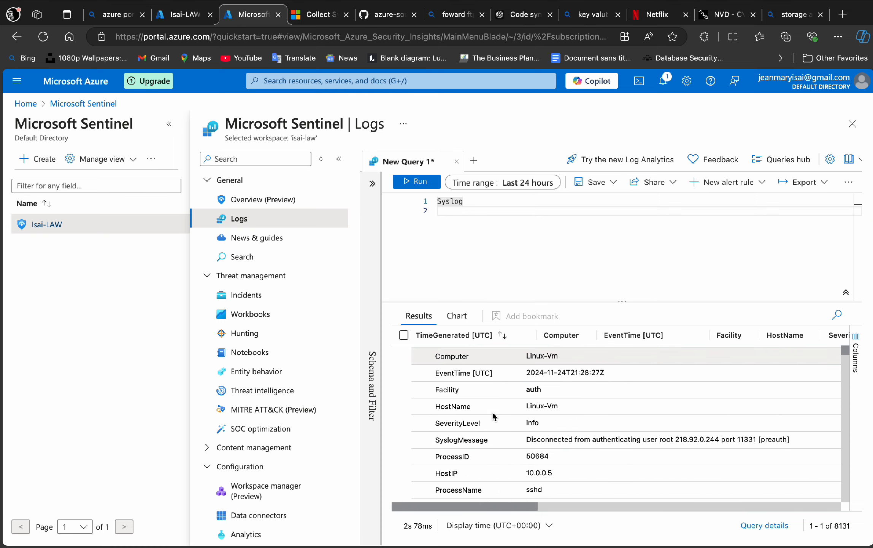
scroll(494, 416, "up", 1)
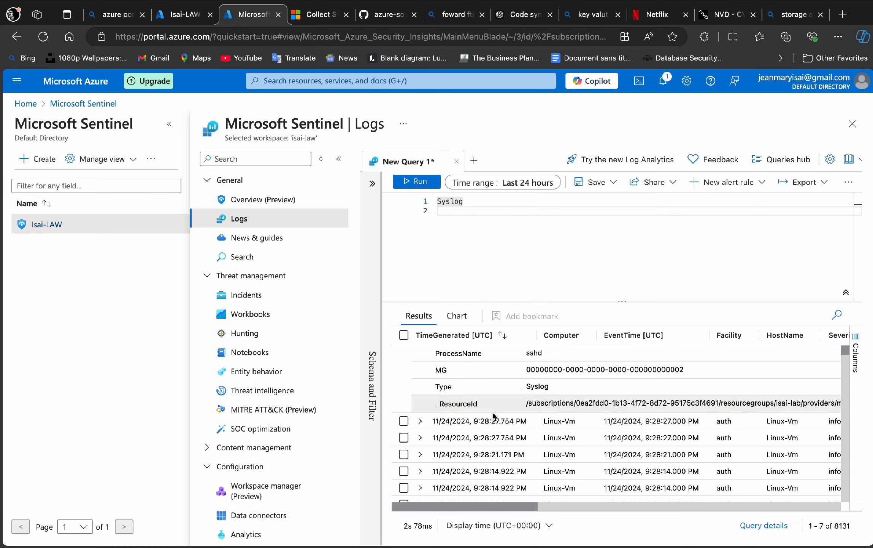
scroll(493, 416, "right", 10)
scroll(493, 415, "left", 5)
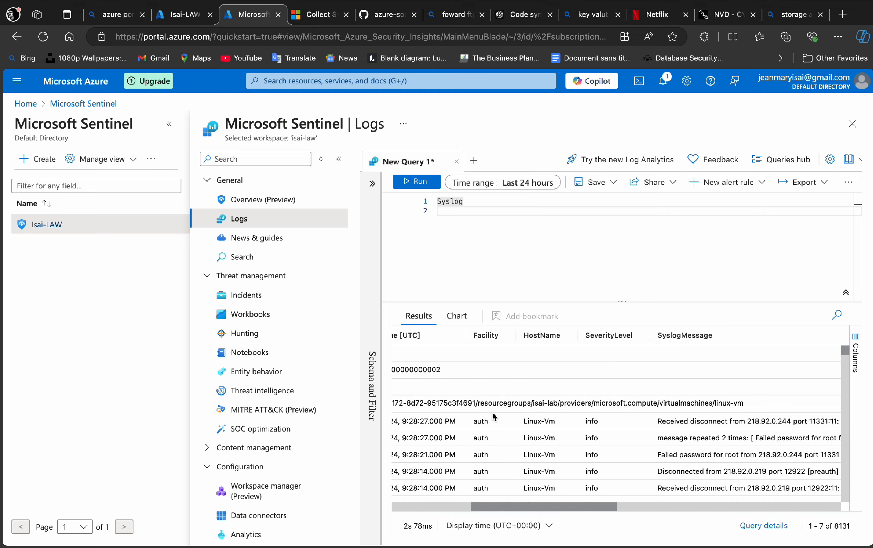
scroll(493, 415, "left", 5)
scroll(495, 415, "down", 2)
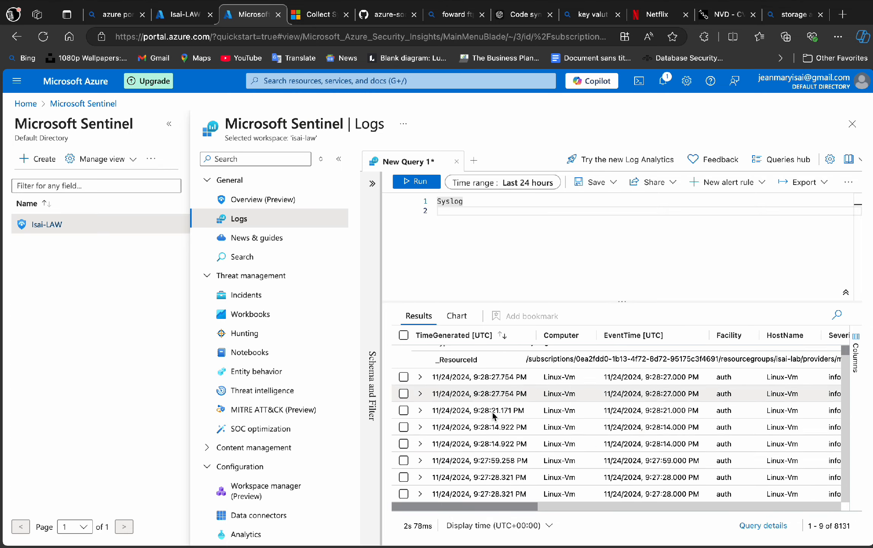
left_click(420, 375)
scroll(524, 411, "down", 6)
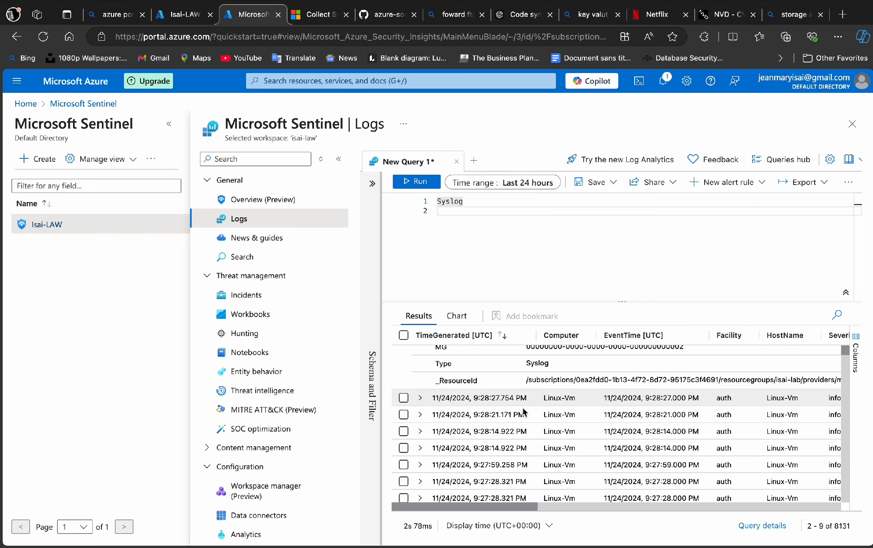
scroll(524, 412, "down", 20)
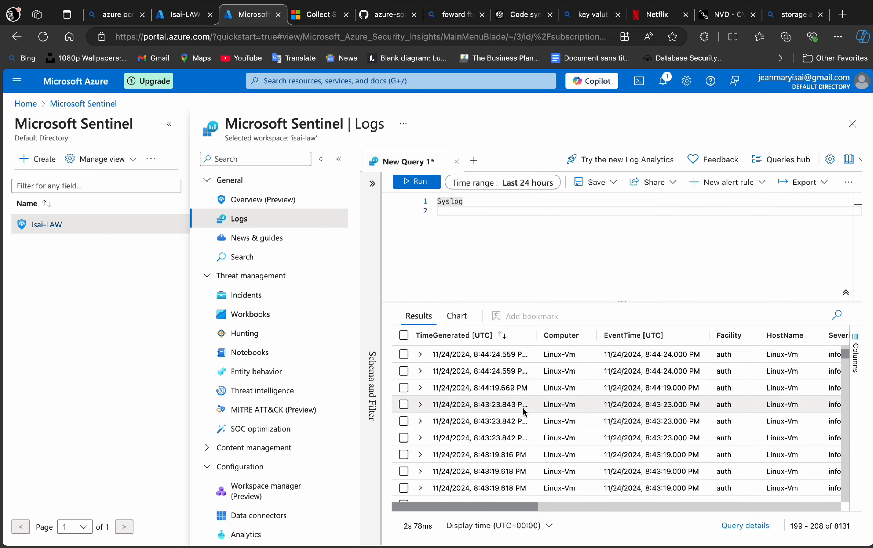
scroll(524, 412, "down", 20)
scroll(524, 412, "up", 20)
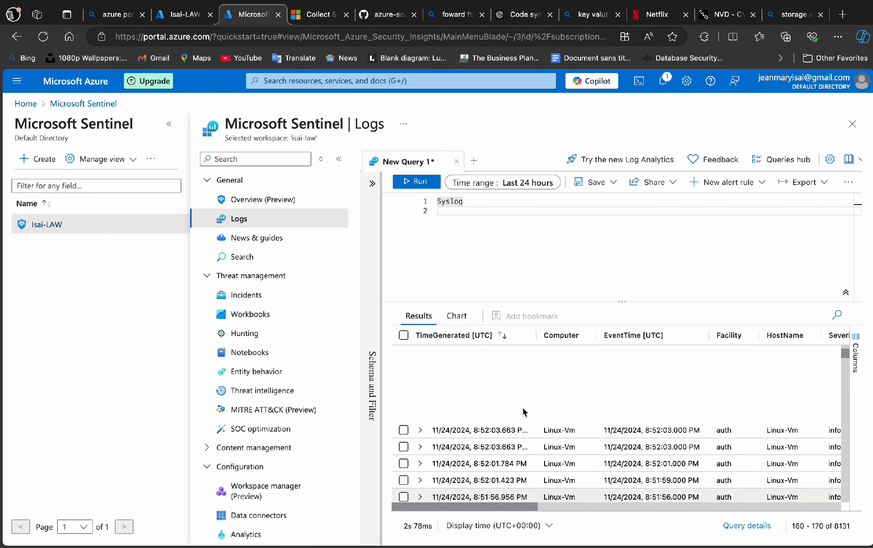
scroll(524, 412, "up", 20)
Add '| count' to the Syslog query and run it, returning 8135 records.
left_click(461, 209)
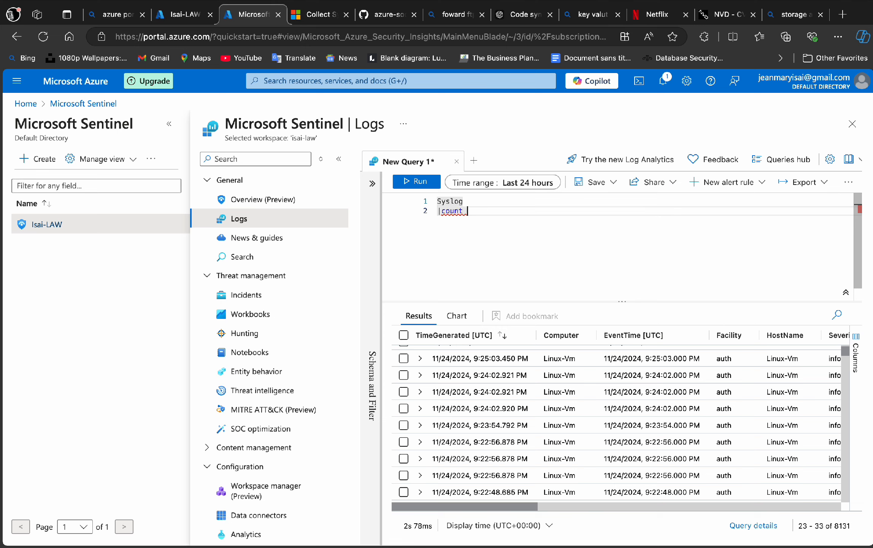
left_click(408, 182)
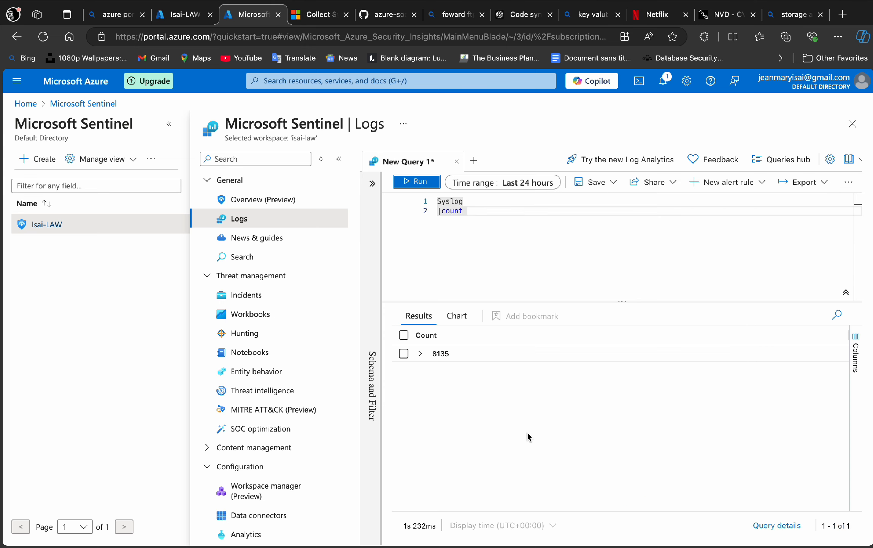
left_click(445, 358)
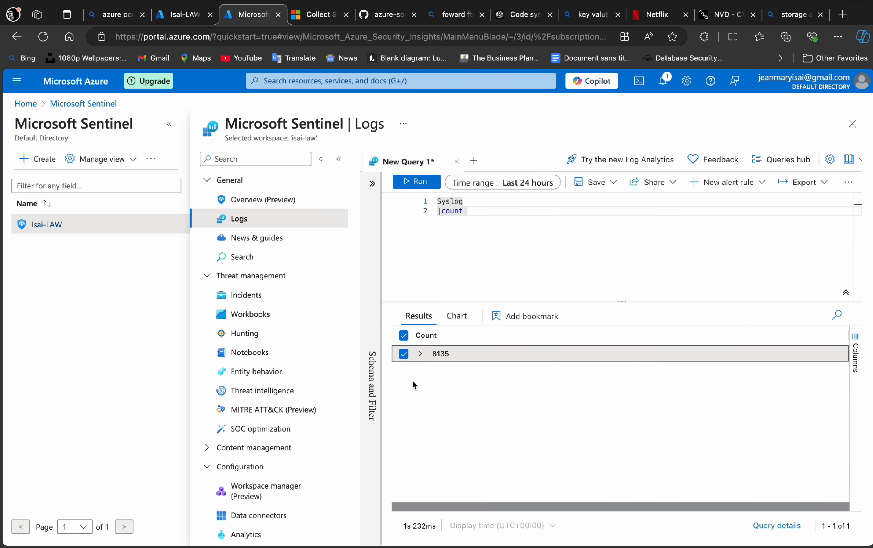
double_click(451, 211)
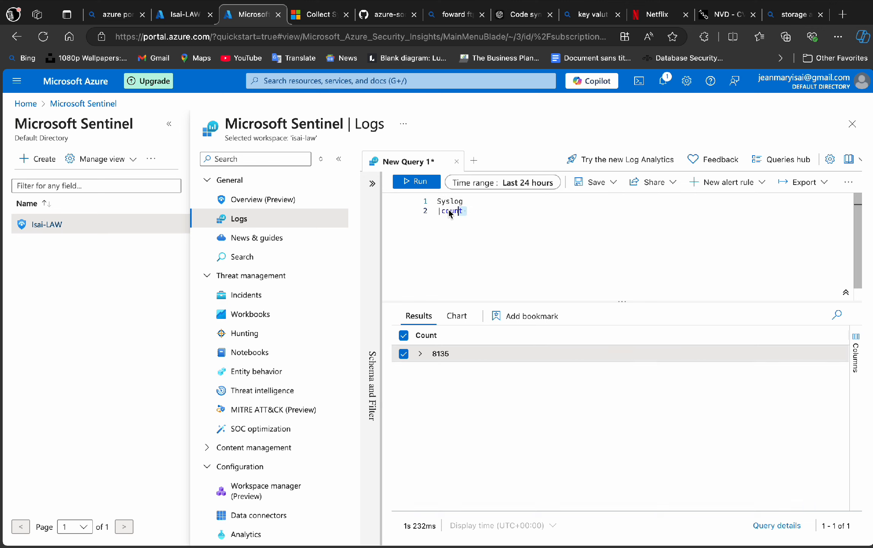
type("Sec")
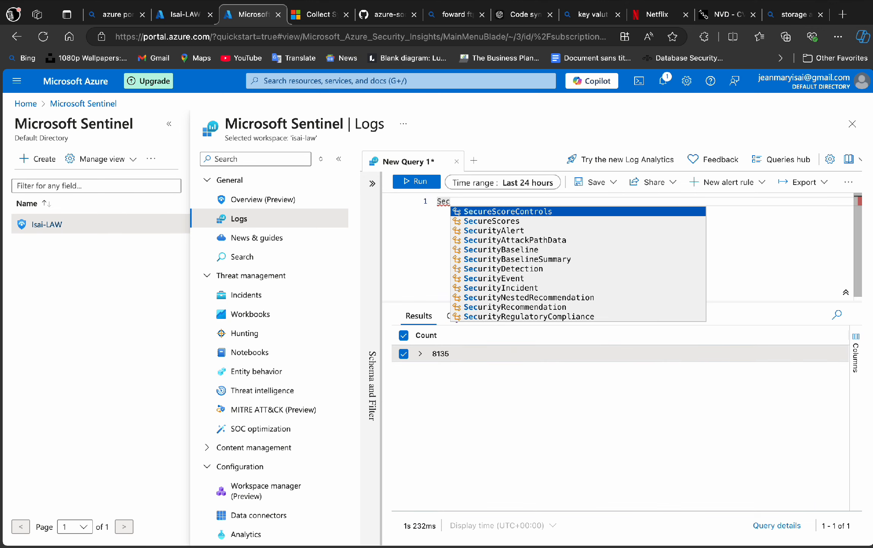
Query the SecurityEvent table, returning 10288 records.
left_click(495, 278)
key("Return")
type("|")
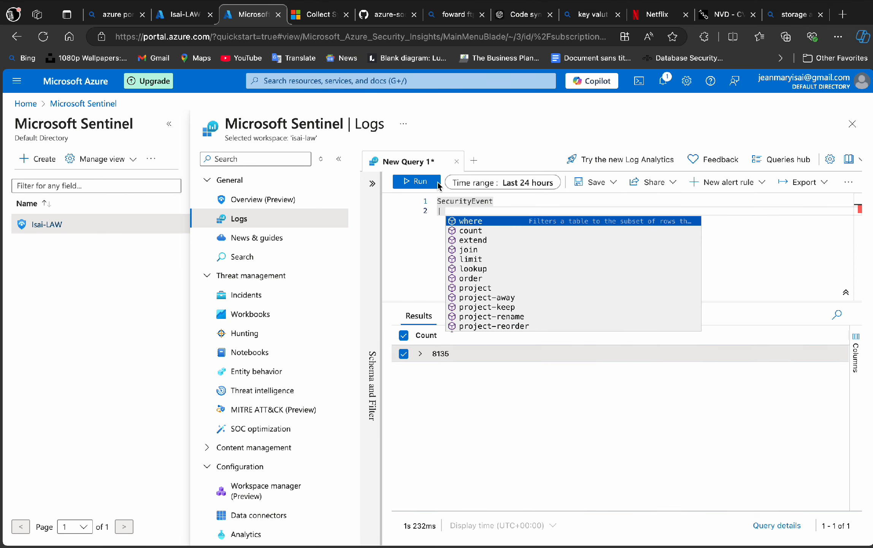
key("BackSpace")
left_click(418, 183)
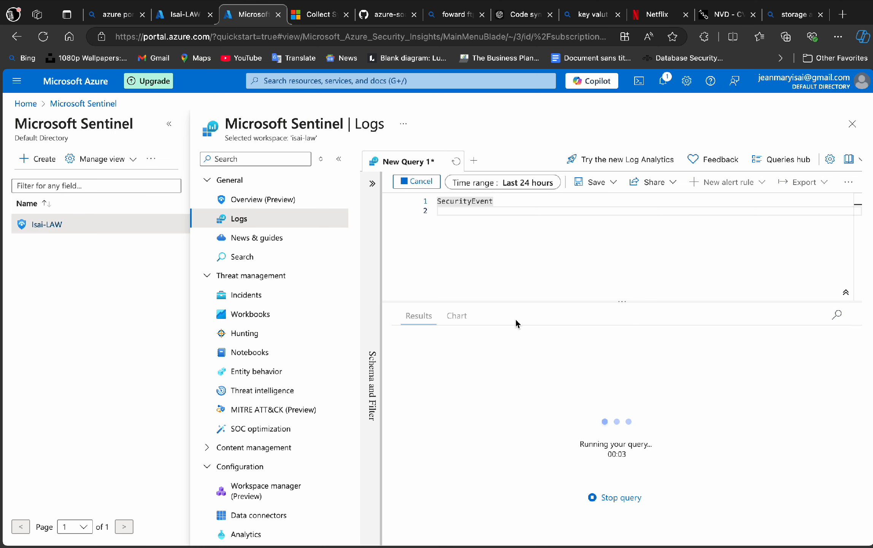
scroll(559, 378, "right", 8)
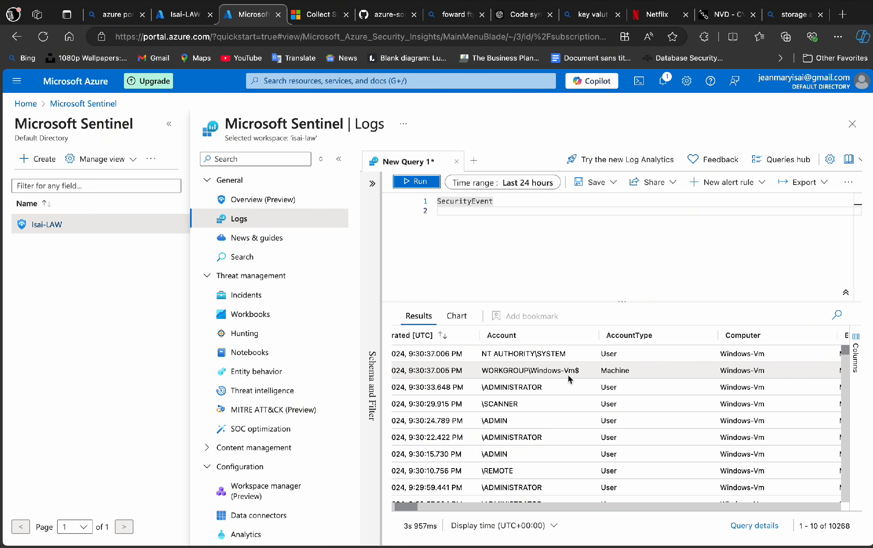
scroll(570, 377, "right", 1)
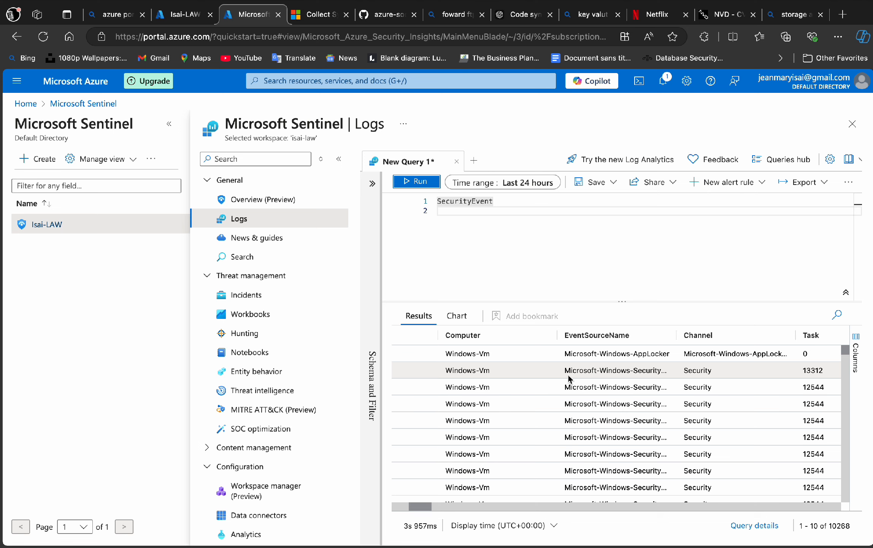
scroll(600, 371, "left", 9)
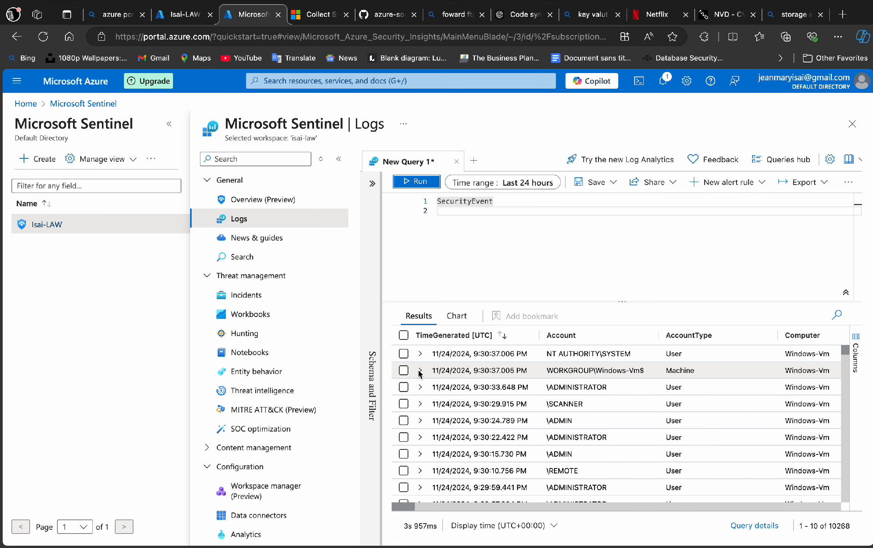
Expand the Windows VM machine-account event and the 9:30:22.422 PM ADMINISTRATOR logon record.
left_click(420, 370)
scroll(496, 428, "down", 5)
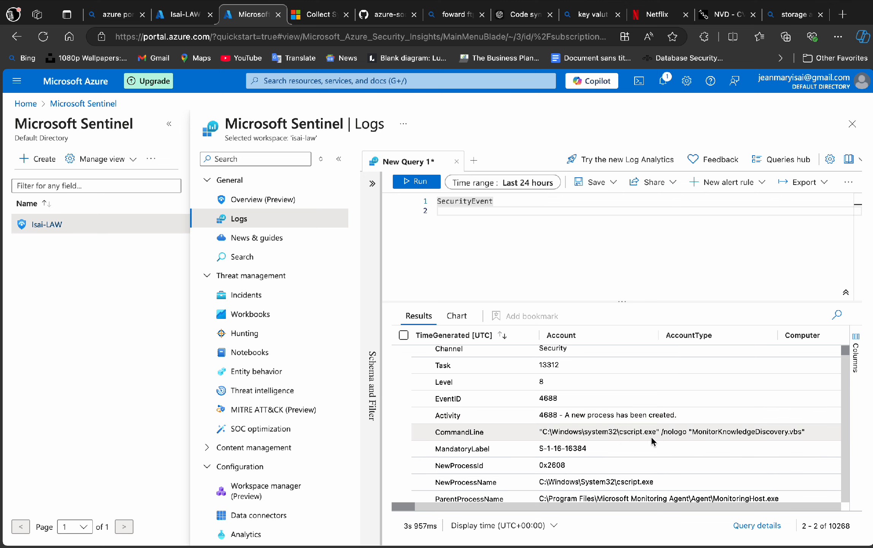
scroll(692, 442, "down", 2)
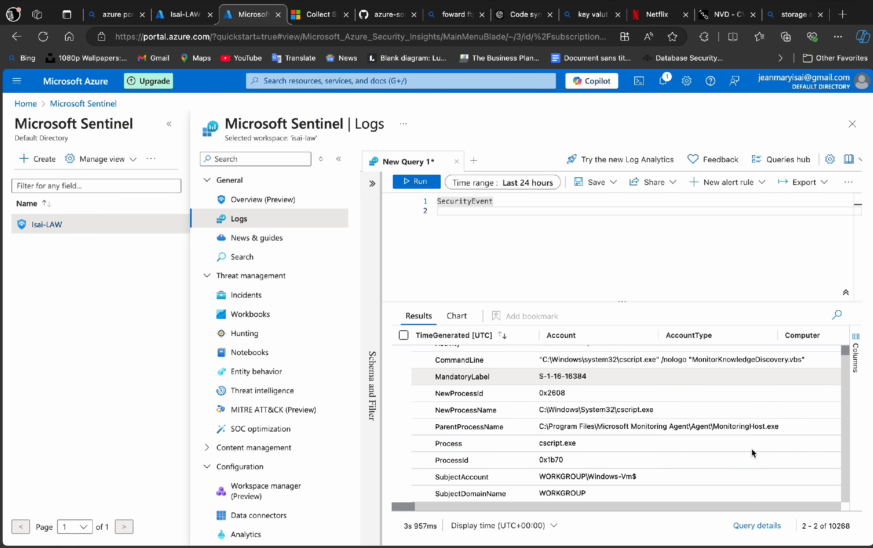
scroll(712, 433, "down", 5)
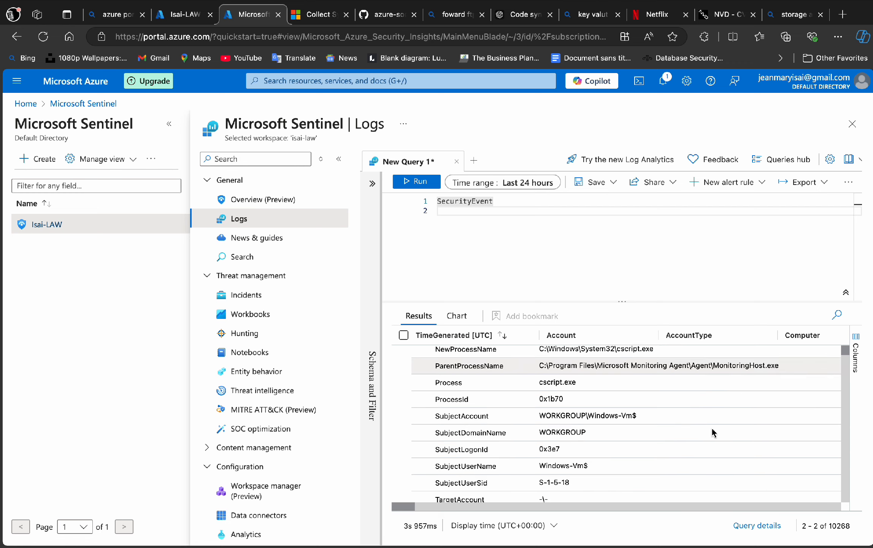
scroll(712, 432, "down", 5)
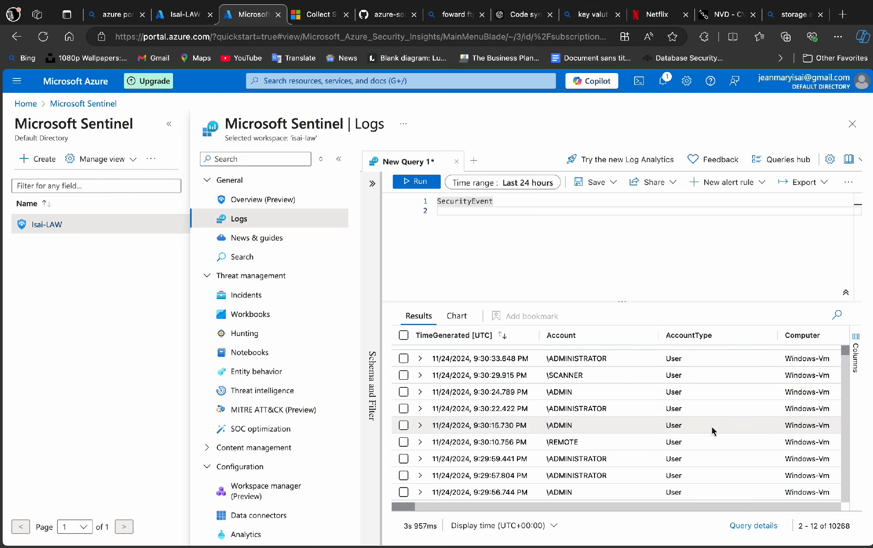
left_click(420, 409)
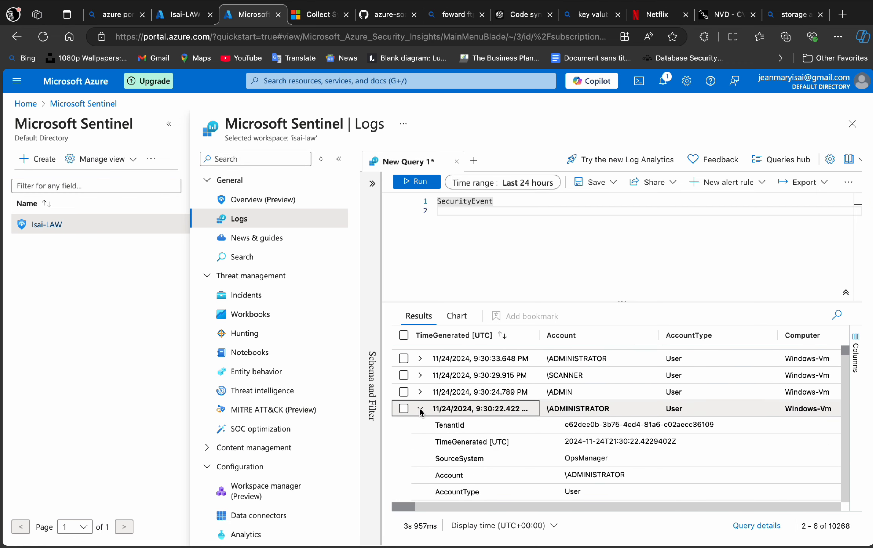
left_click(420, 409)
Run a query on the AzureNetworkAnalytics_CL table, returning 22131 flow-log records.
type("Azur")
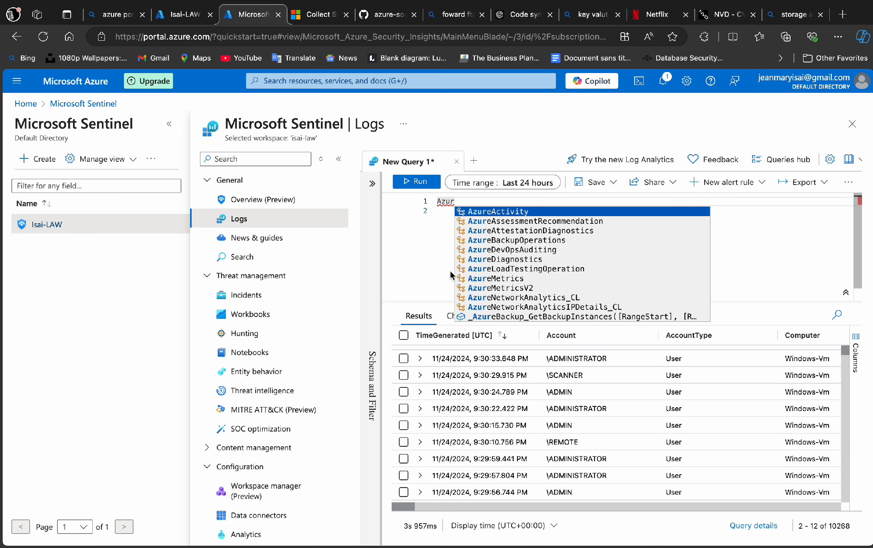
left_click(495, 298)
key("Return")
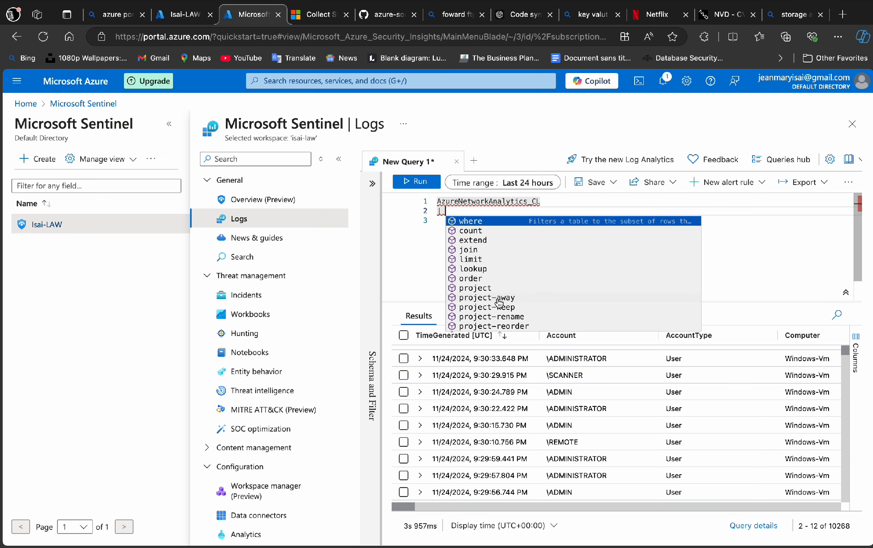
key("BackSpace")
left_click(420, 181)
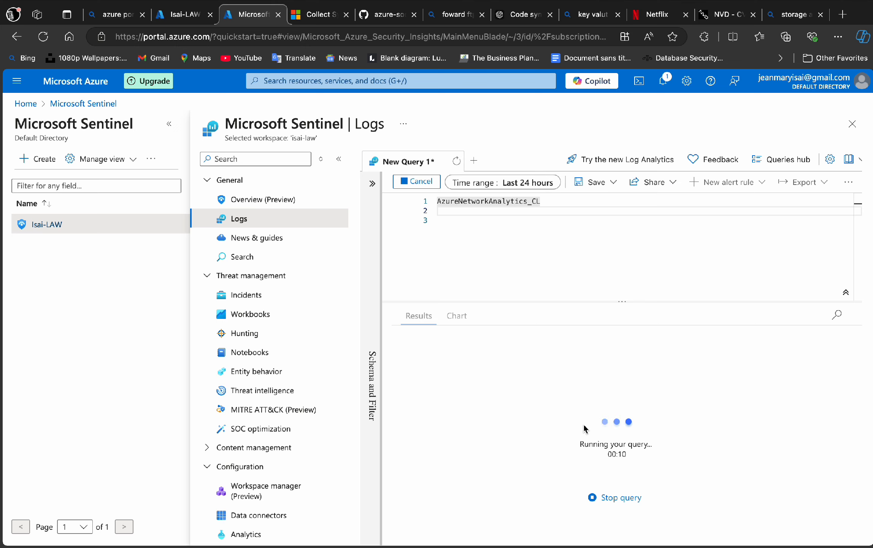
Scroll across the flow-log result columns and check the query's execution details.
scroll(585, 428, "right", 10)
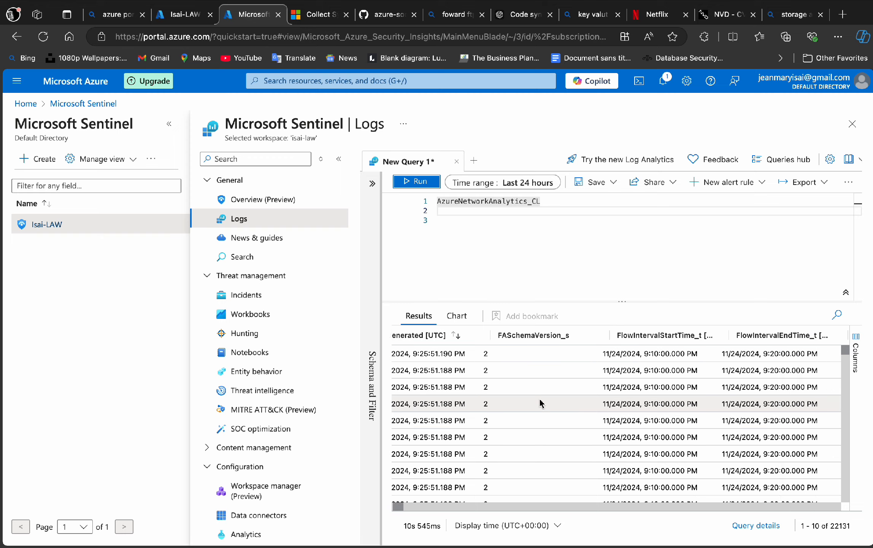
scroll(541, 404, "right", 10)
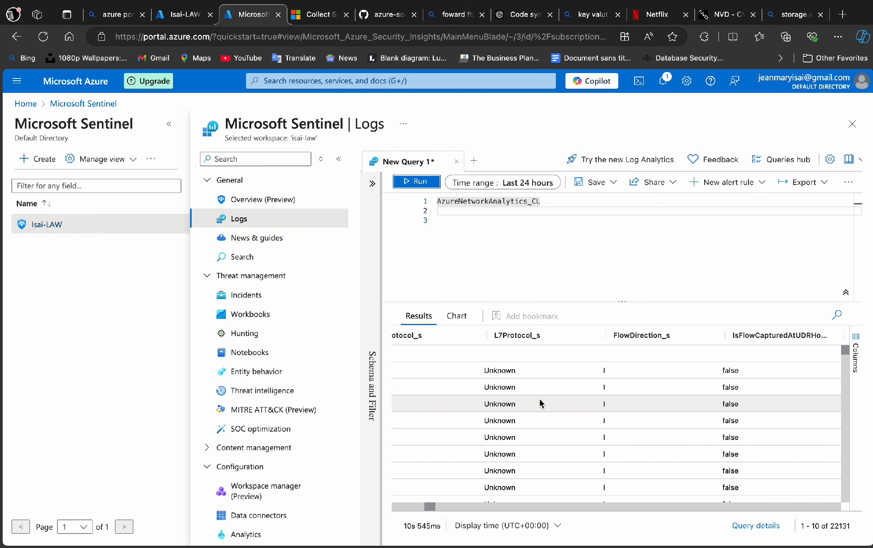
scroll(541, 404, "right", 10)
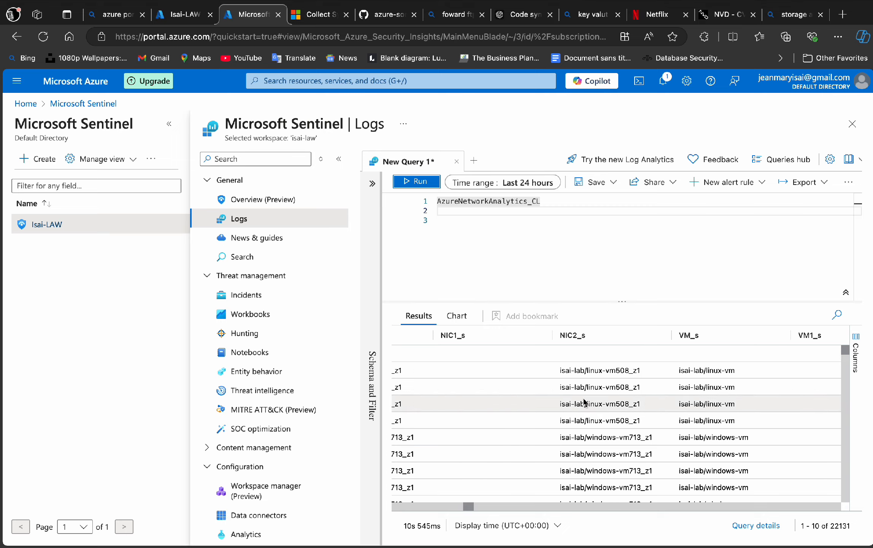
scroll(585, 403, "right", 5)
scroll(585, 403, "left", 10)
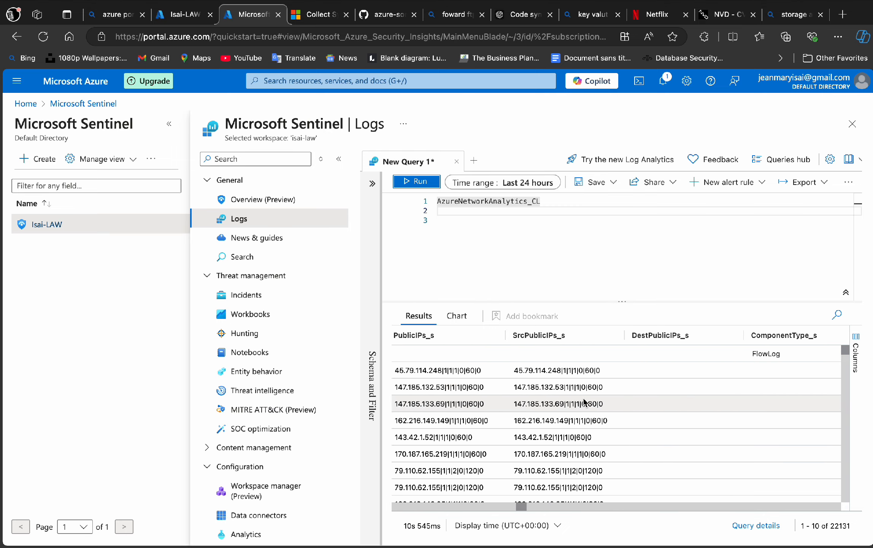
scroll(584, 403, "right", 3)
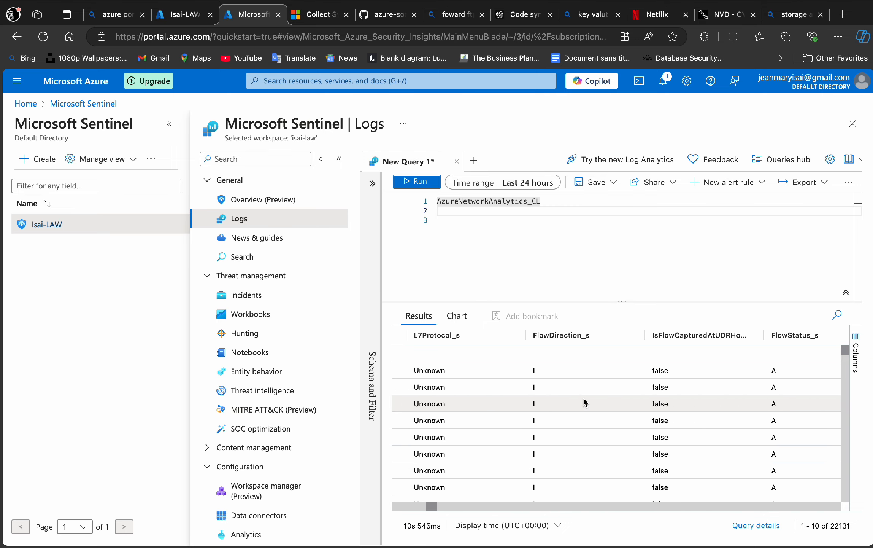
scroll(584, 404, "left", 10)
scroll(585, 403, "left", 5)
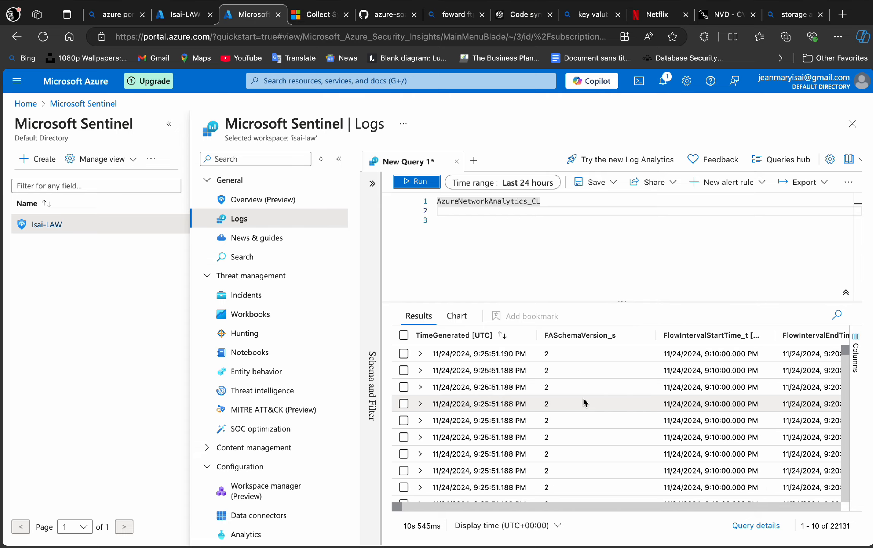
left_click(757, 525)
left_click(852, 108)
Expand a flow-log result row to inspect its fields, then return to the portal Home page.
scroll(587, 458, "right", 8)
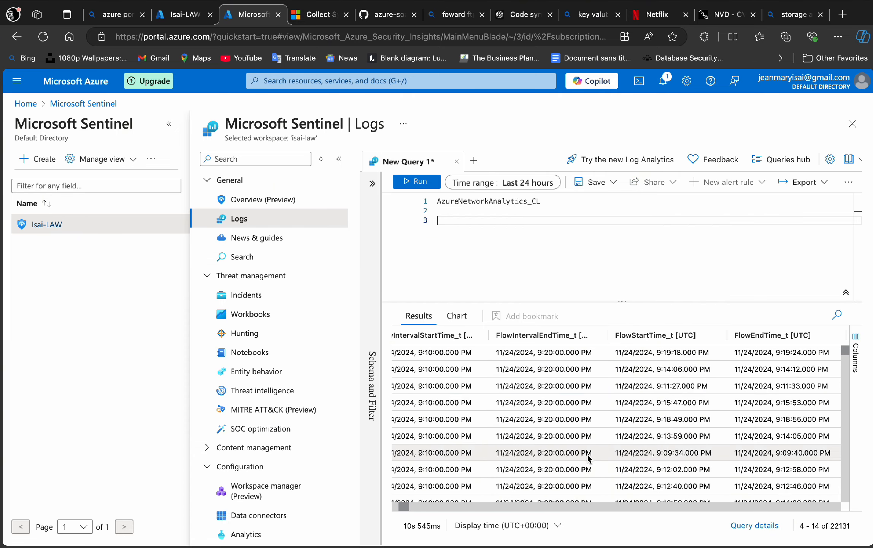
scroll(588, 458, "right", 10)
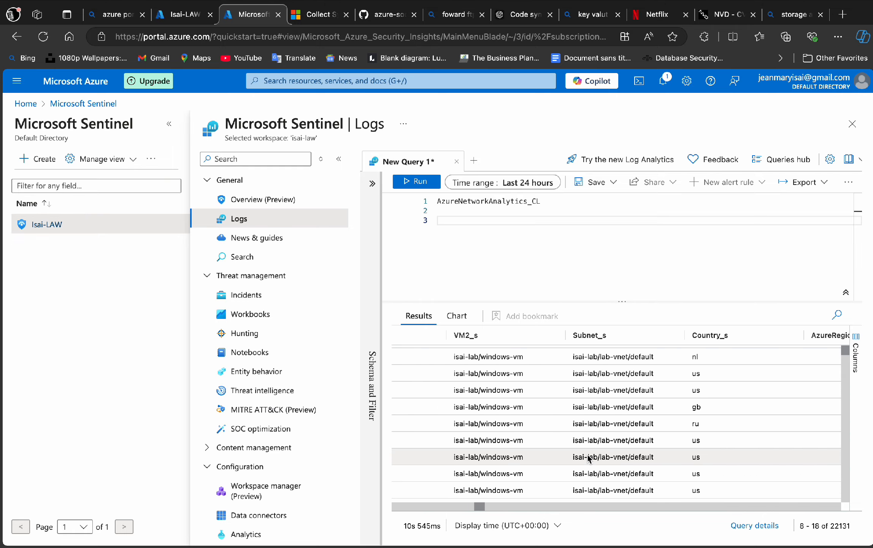
scroll(588, 458, "down", 10)
scroll(588, 458, "right", 4)
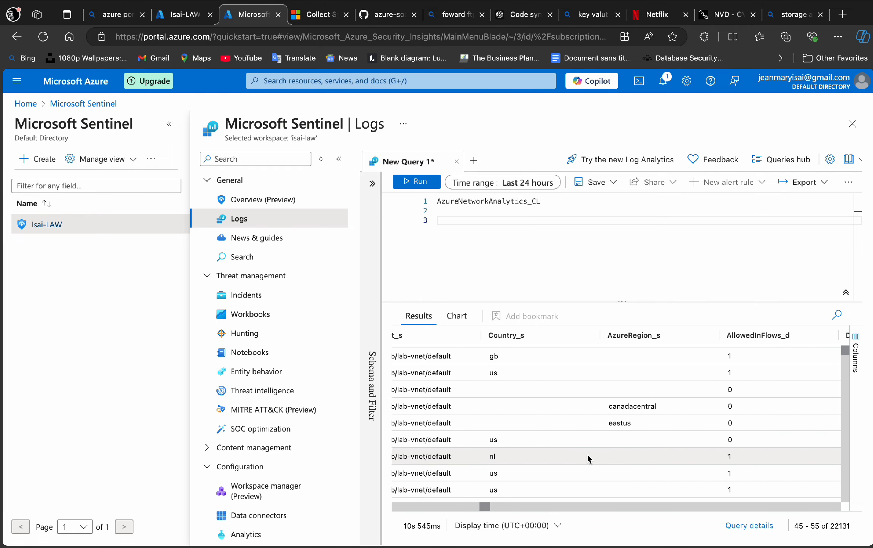
scroll(588, 458, "right", 8)
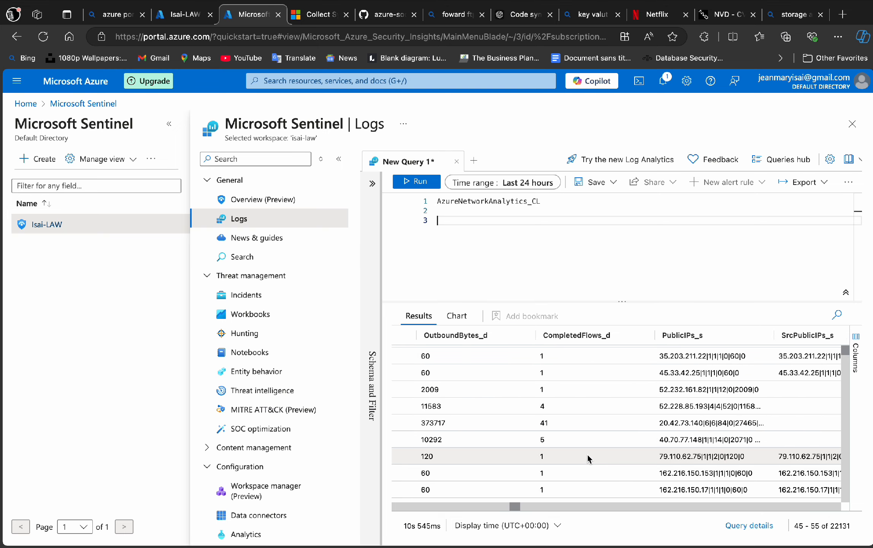
scroll(588, 458, "right", 10)
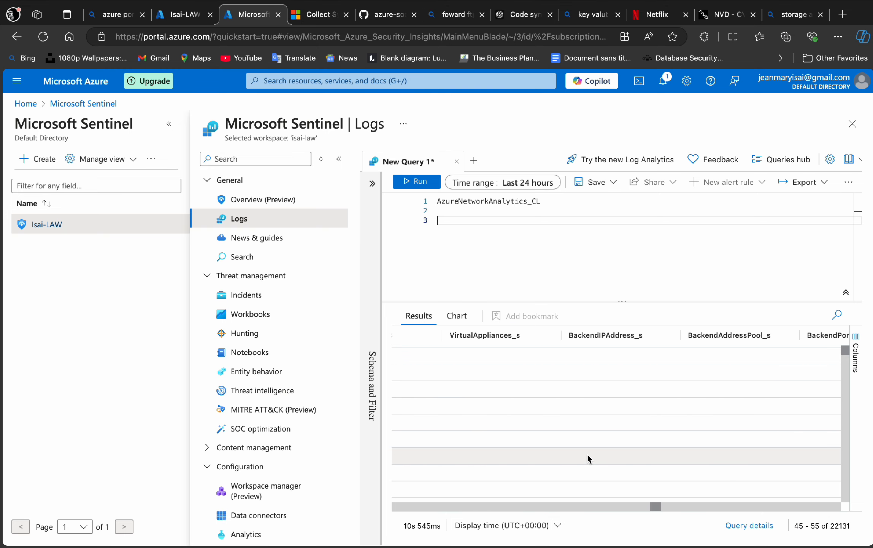
scroll(588, 454, "right", 8)
scroll(587, 454, "left", 10)
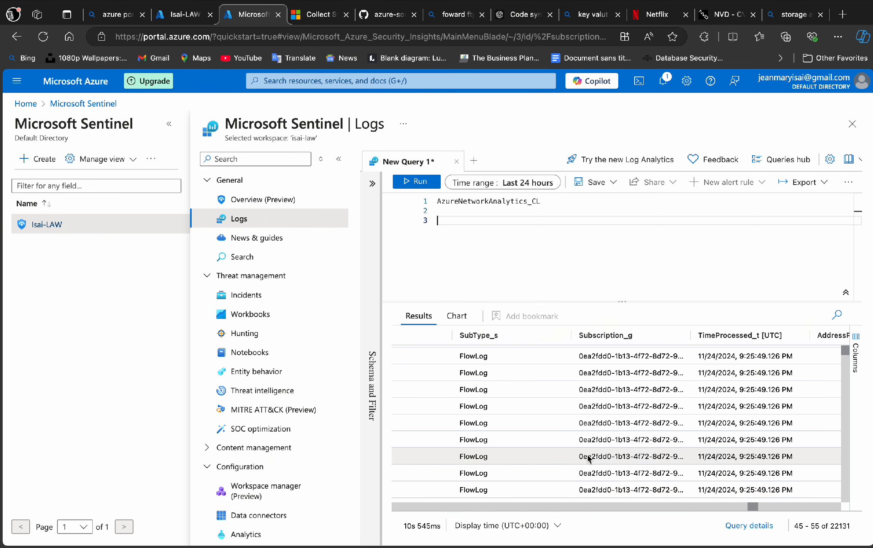
left_click_drag(833, 516, 800, 519)
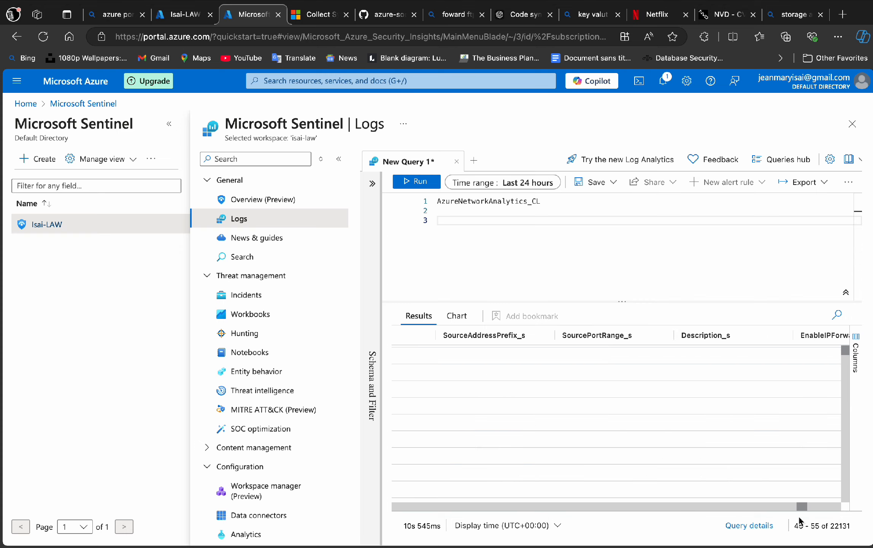
left_click_drag(481, 519, 397, 518)
scroll(556, 493, "down", 20)
left_click(419, 422)
scroll(515, 468, "down", 8)
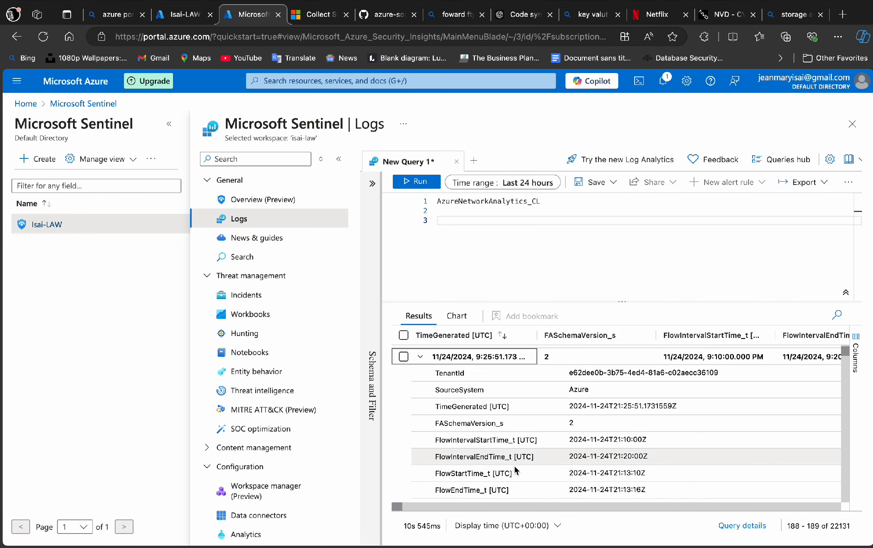
scroll(515, 469, "down", 10)
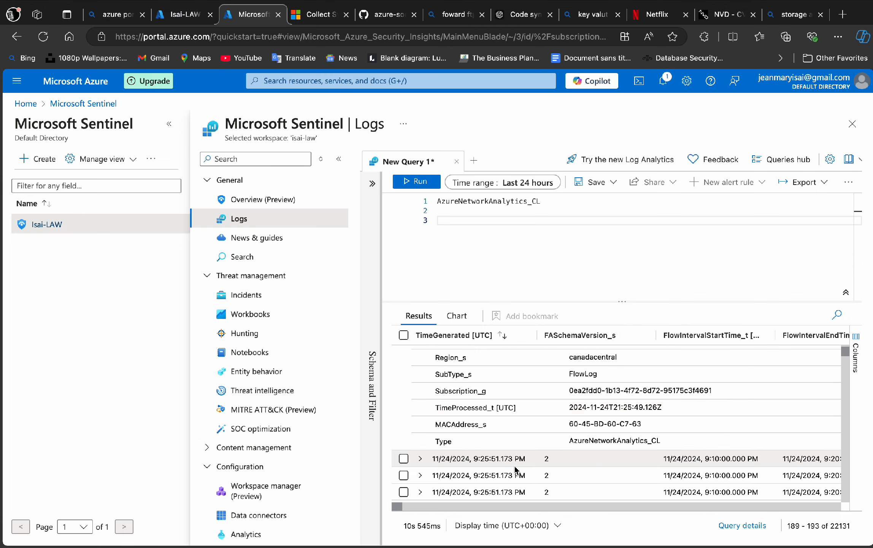
scroll(515, 469, "down", 14)
left_click(437, 212)
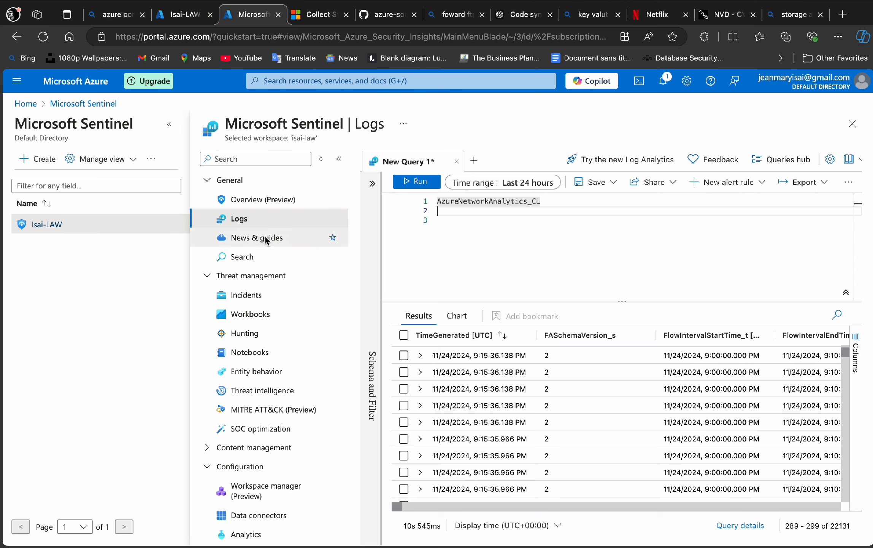
left_click(26, 103)
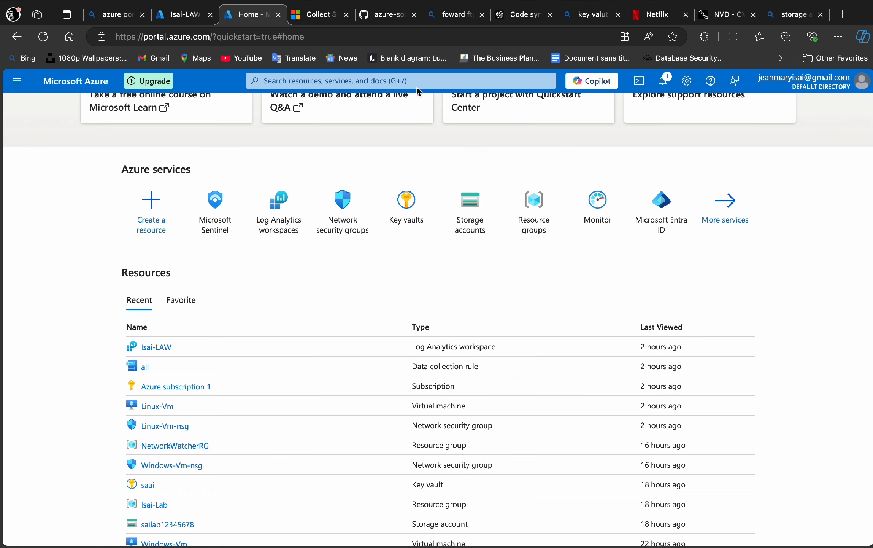
Open Logs in the Isai-LAW workspace and rerun the ftp query from Query history.
left_click(304, 190)
left_click(55, 255)
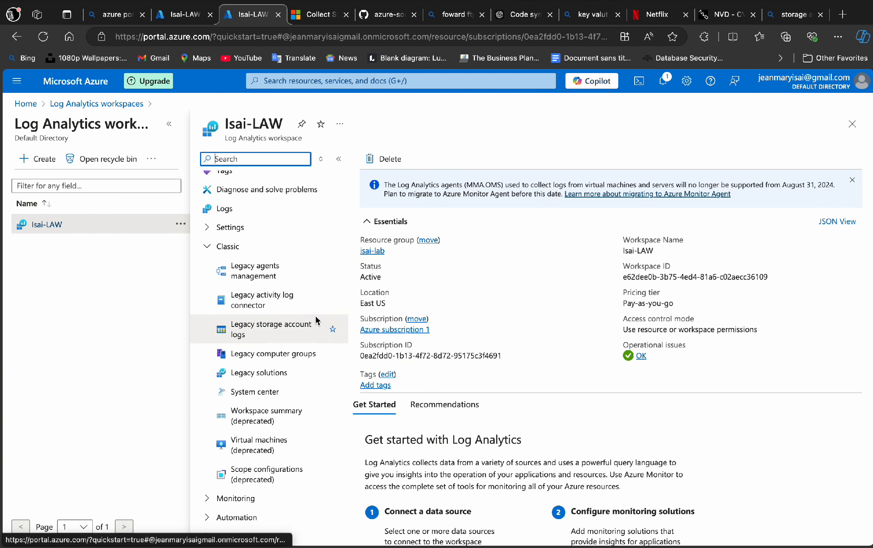
scroll(316, 321, "up", 2)
left_click(228, 276)
key("Escape")
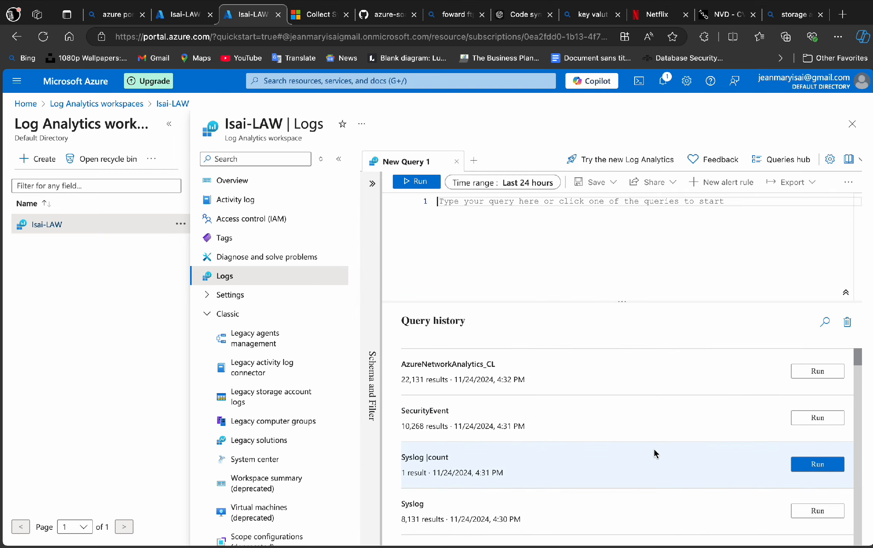
scroll(654, 453, "down", 6)
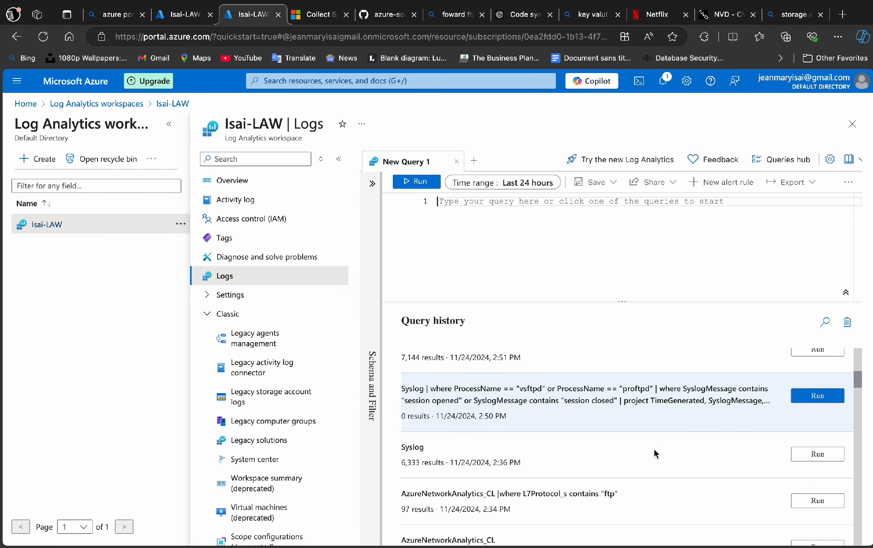
scroll(654, 453, "down", 3)
left_click(807, 429)
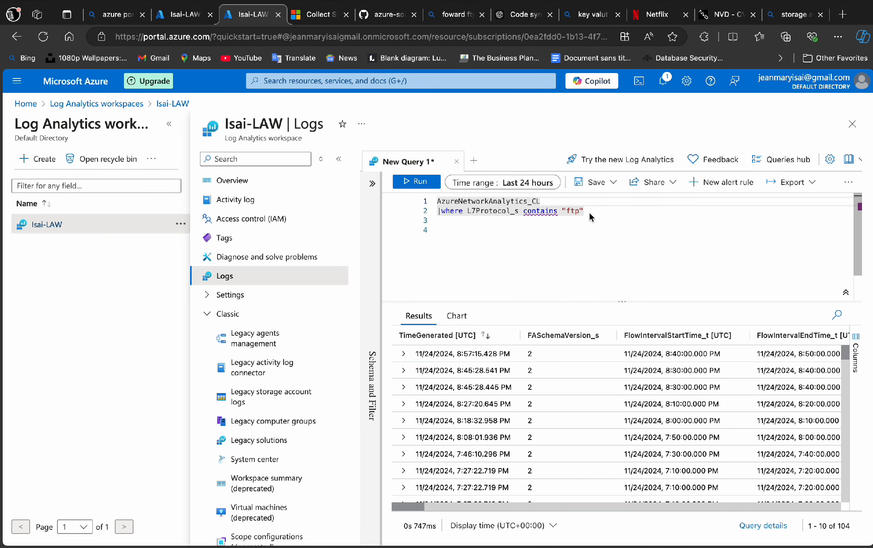
Expand the first of the 104 FTP flows, then go to Workbooks, discarding unsaved query edits.
scroll(571, 370, "right", 10)
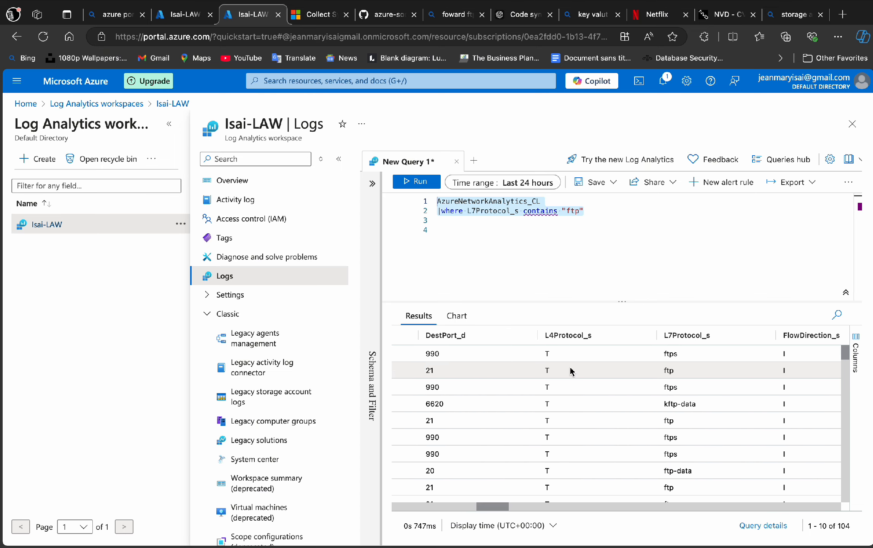
scroll(689, 389, "down", 20)
scroll(689, 389, "up", 20)
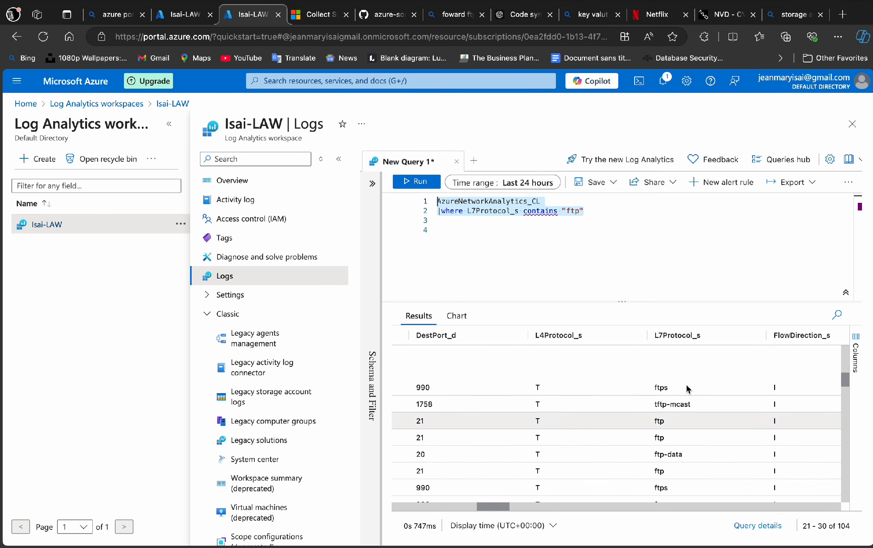
scroll(688, 389, "left", 15)
scroll(688, 389, "left", 10)
left_click(399, 354)
scroll(483, 437, "down", 6)
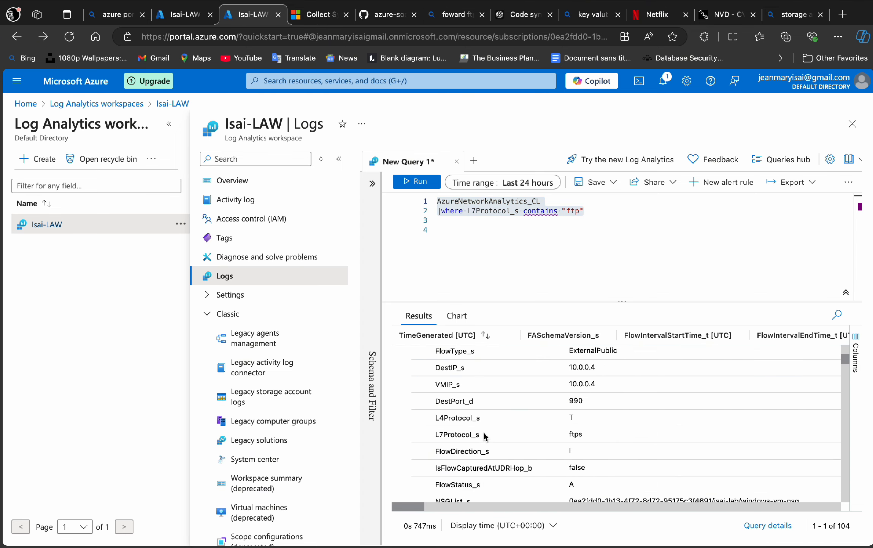
scroll(484, 438, "down", 15)
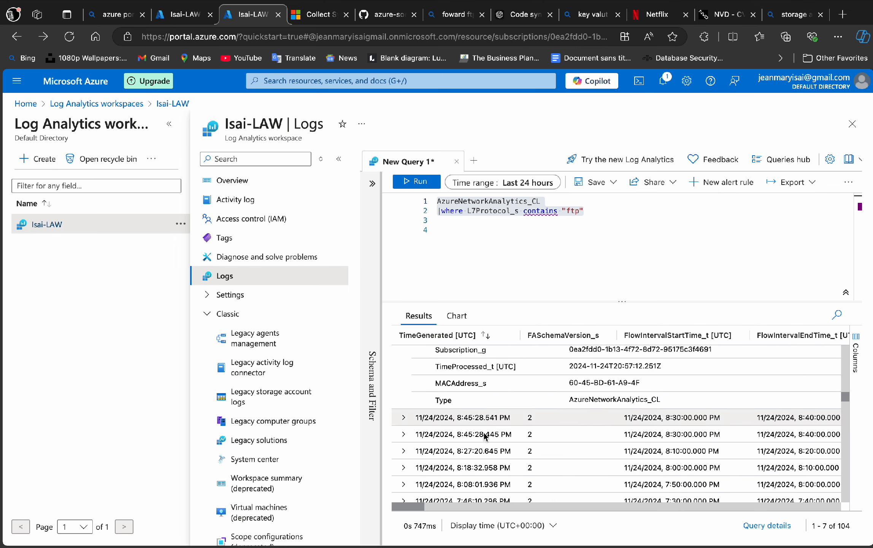
scroll(261, 297, "down", 5)
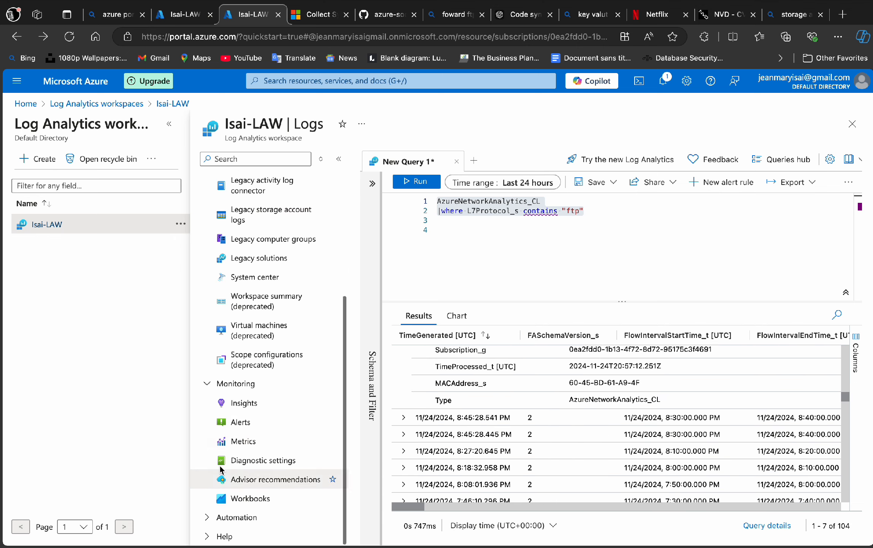
left_click(251, 498)
left_click(541, 111)
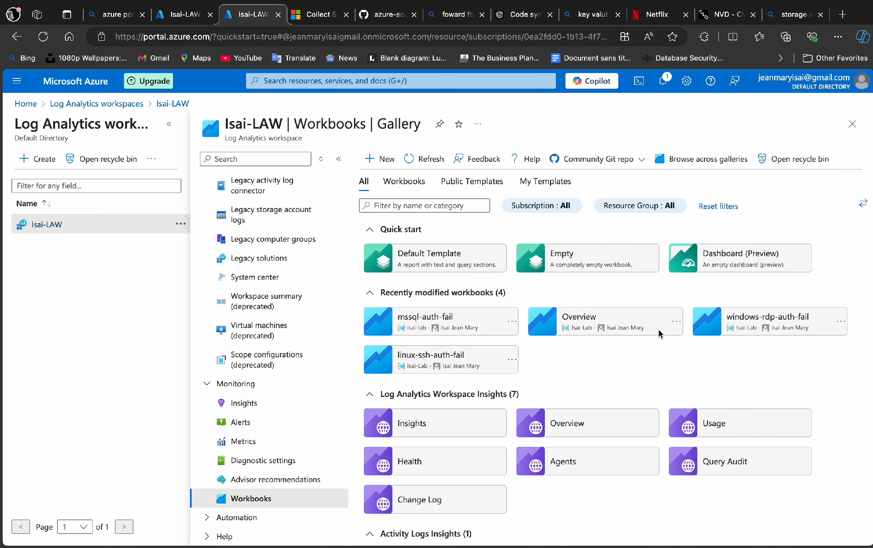
Preview the mssql-auth-fail workbook and get back to the workbooks list, discarding query edits.
left_click(430, 331)
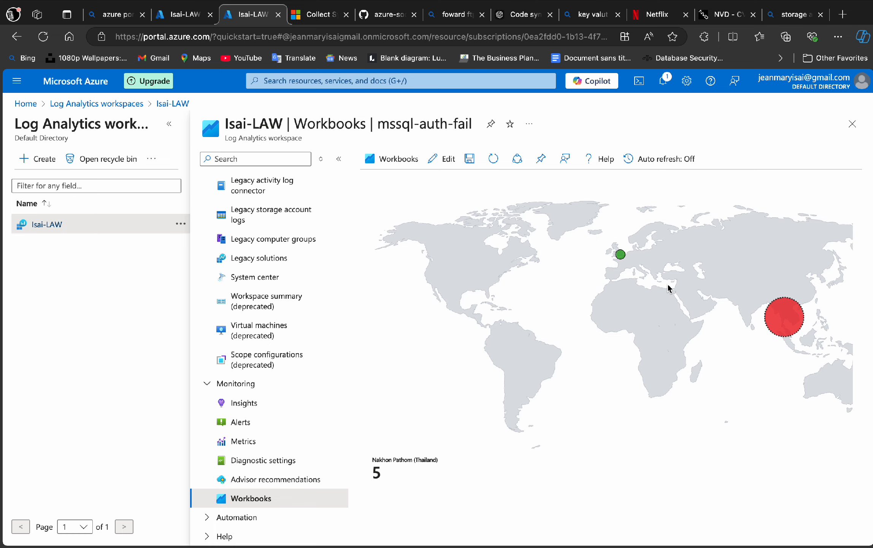
left_click(393, 160)
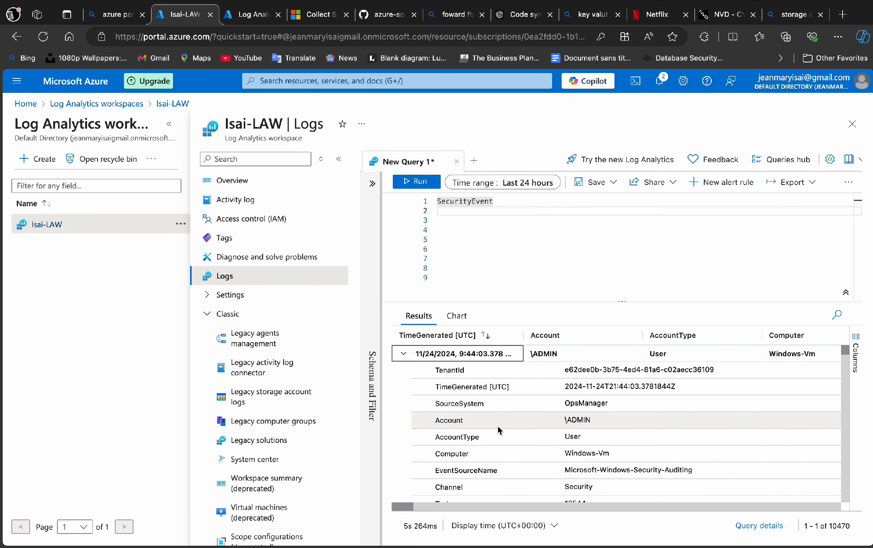
scroll(499, 430, "down", 9)
scroll(499, 430, "down", 6)
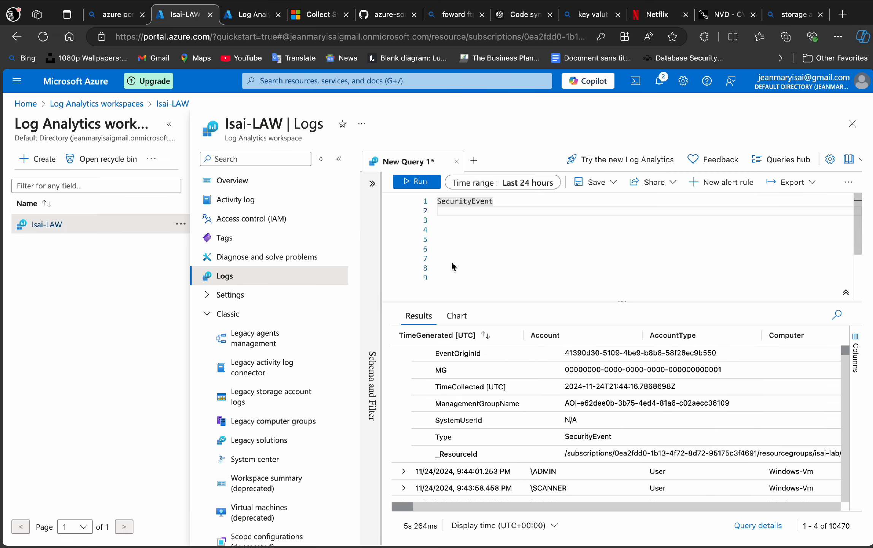
scroll(234, 331, "down", 5)
left_click(249, 499)
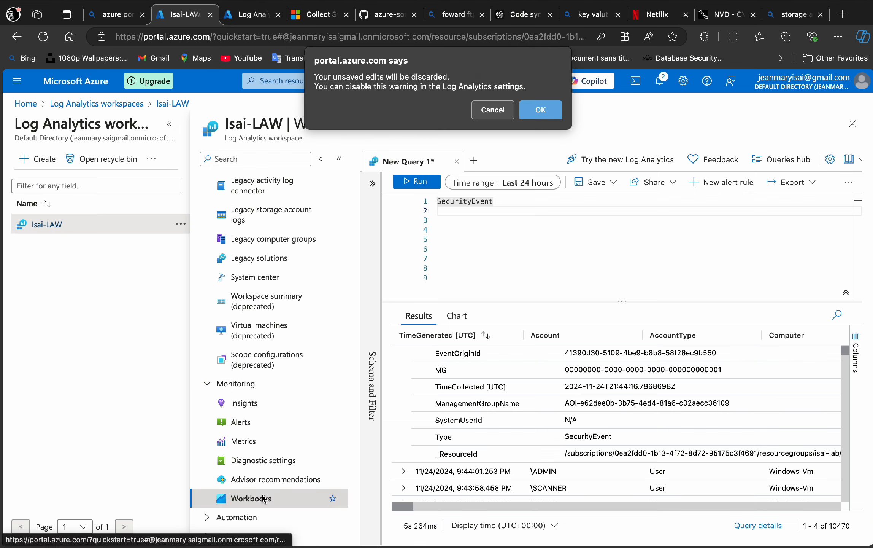
key("Return")
Reopen mssql-auth-fail, then view the Overview workbook's table count tiles in the Isai-LAW gallery.
left_click(476, 326)
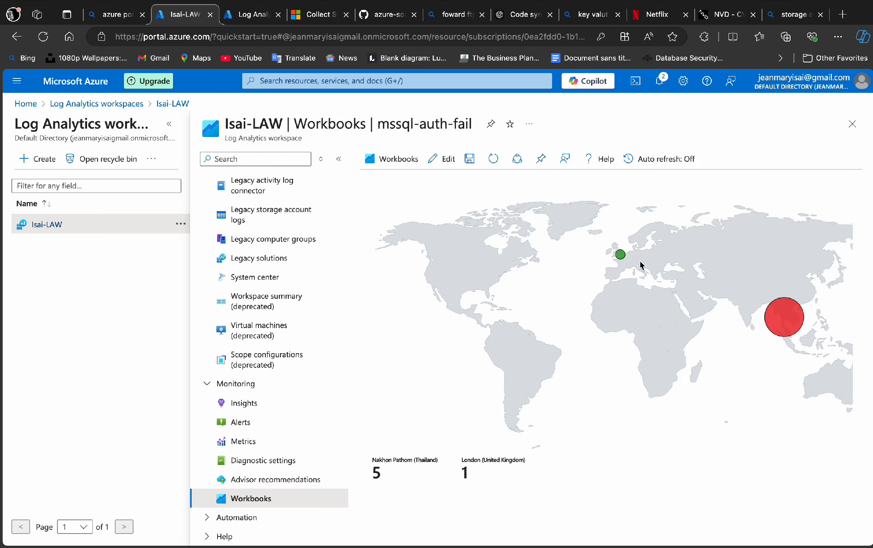
left_click(844, 125)
left_click(60, 254)
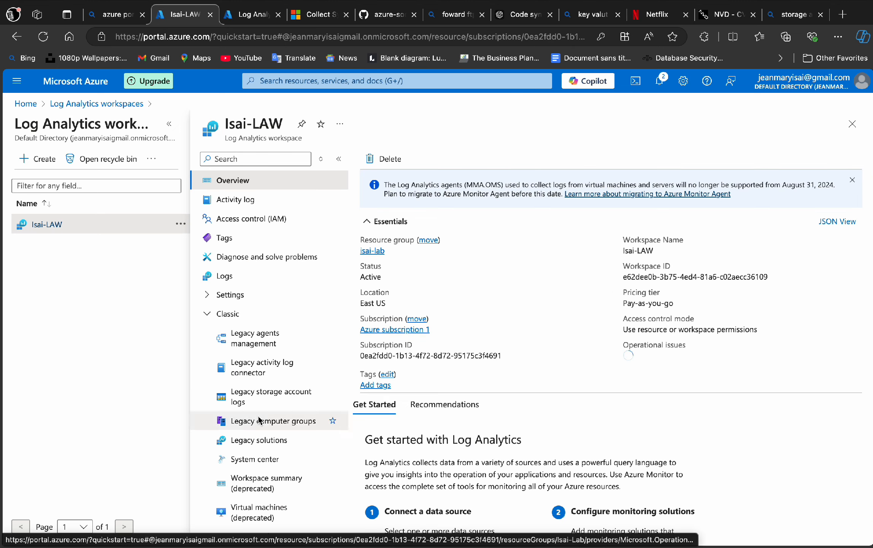
scroll(250, 332, "down", 5)
scroll(277, 289, "up", 4)
scroll(276, 288, "down", 4)
left_click(249, 499)
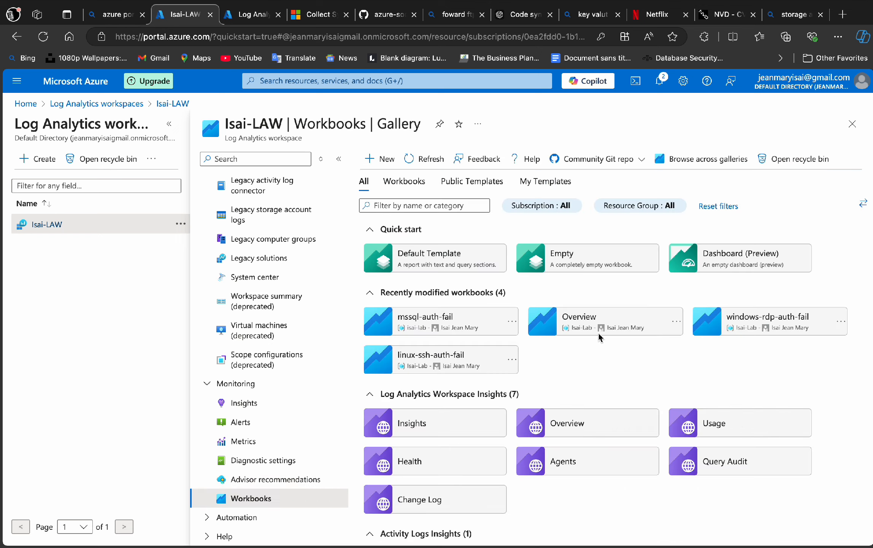
left_click(571, 316)
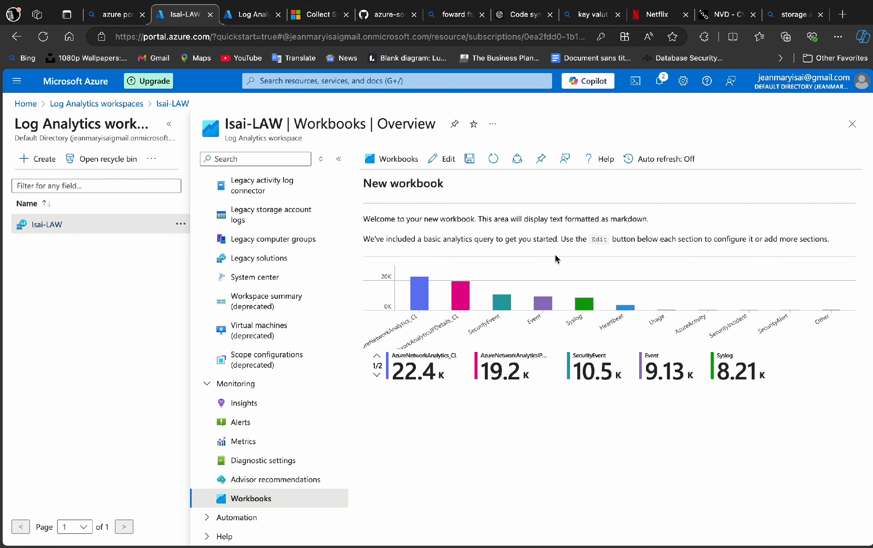
left_click(377, 374)
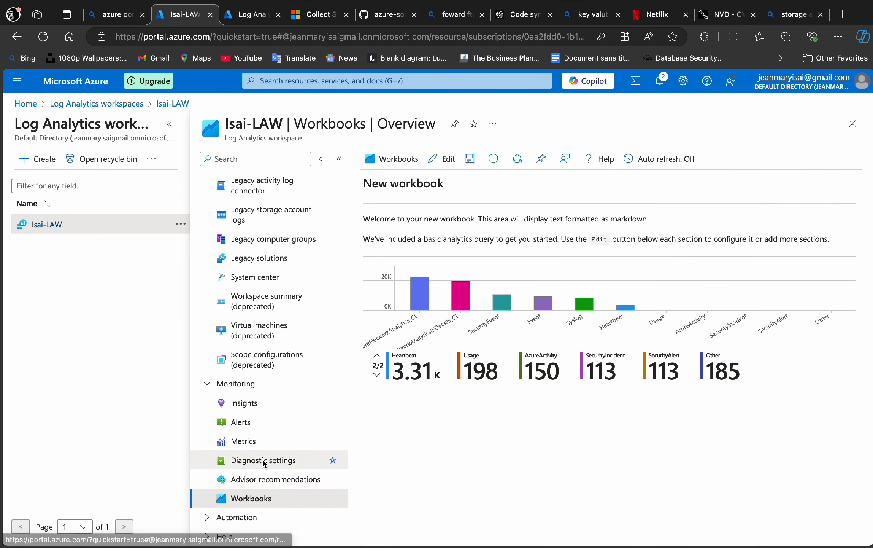
left_click(249, 498)
Browse the linux-ssh-auth-fail and windows-rdp-auth-fail workbooks, then start a new workbook.
left_click(478, 361)
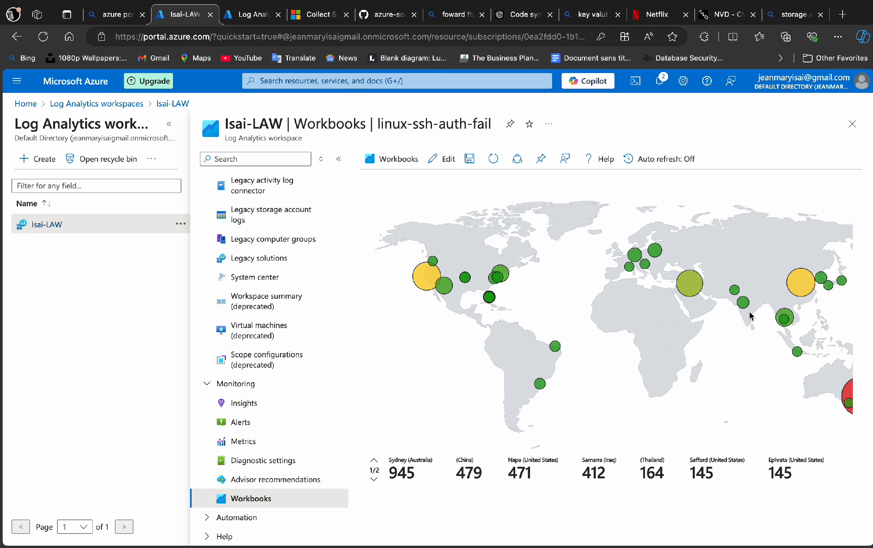
mouse_move(656, 253)
mouse_move(426, 273)
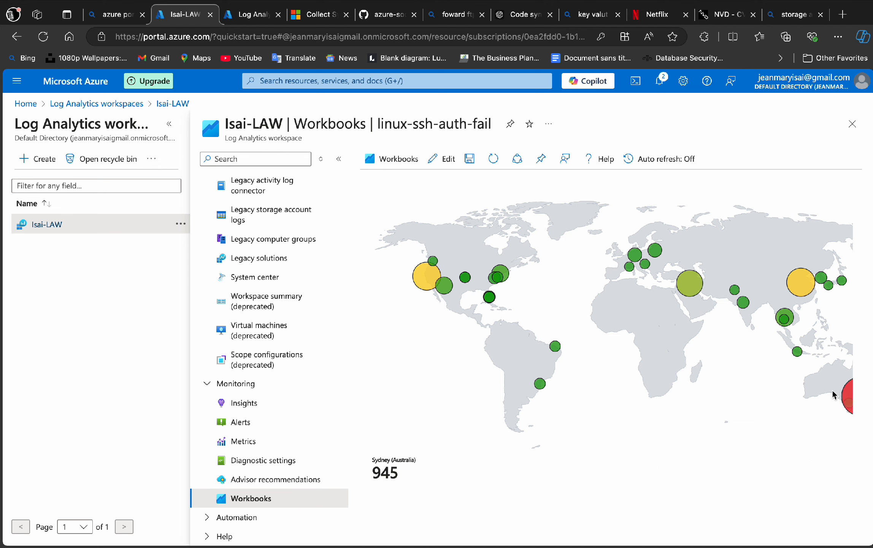
left_click(395, 162)
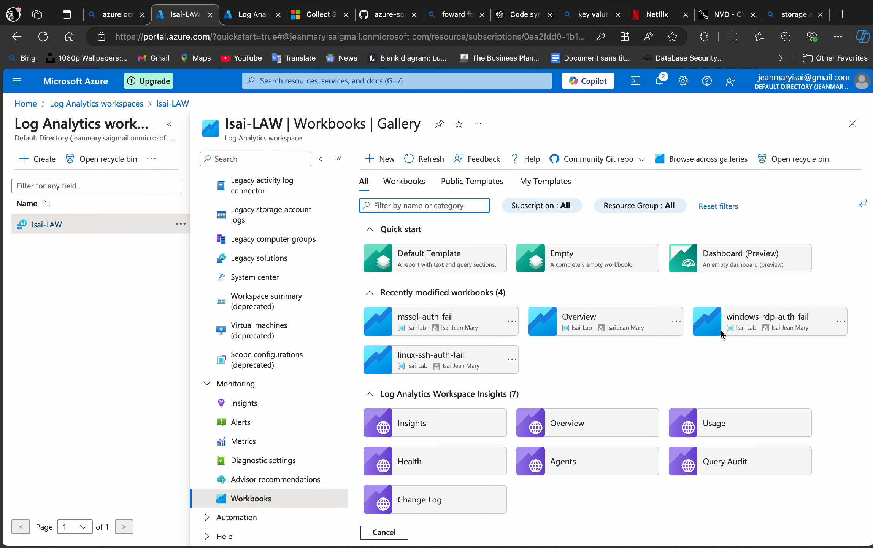
left_click(748, 327)
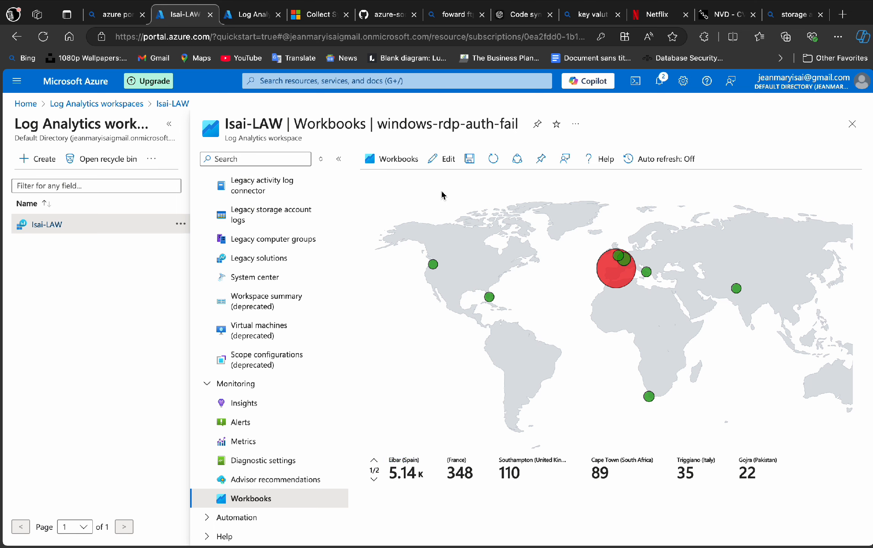
left_click(392, 159)
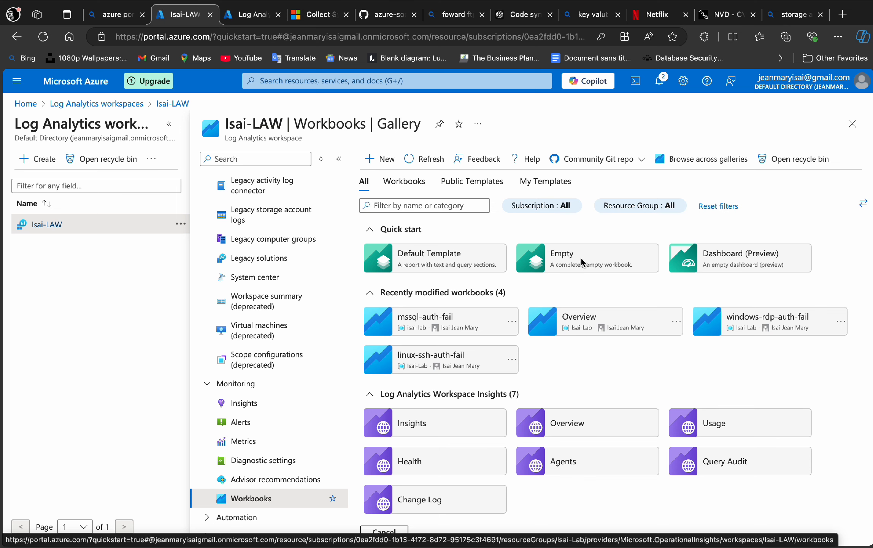
left_click(380, 158)
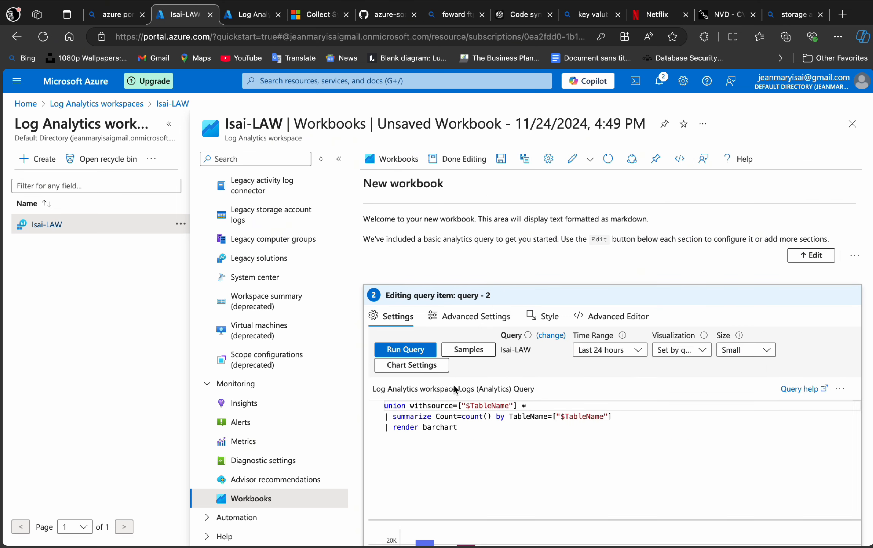
Remove the default bar-chart query and add a new query section to the workbook.
scroll(663, 364, "down", 5)
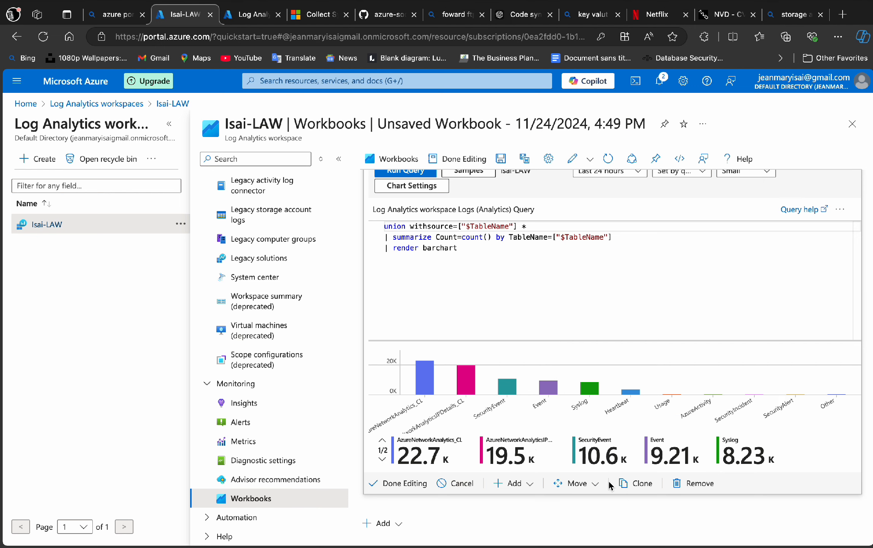
left_click(687, 483)
left_click(544, 453)
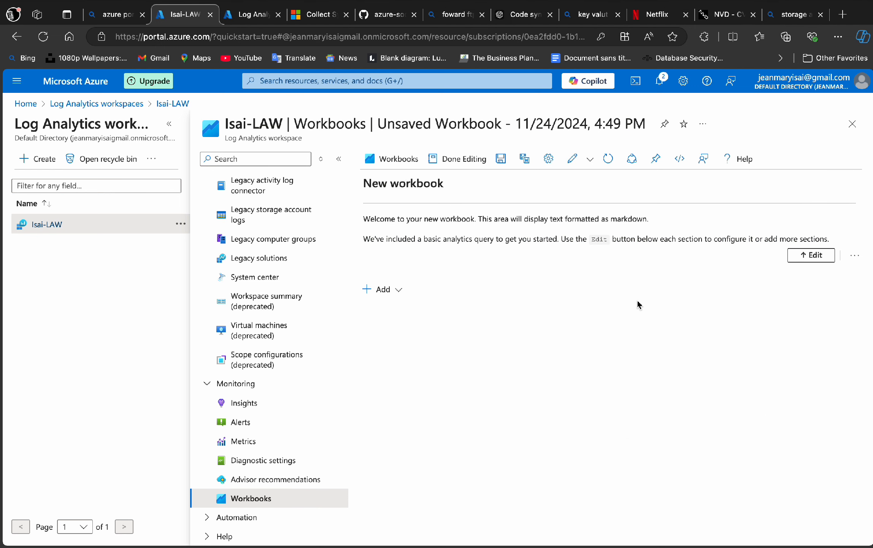
left_click(379, 289)
left_click(393, 360)
Copy the raw map query JSON from the GitHub file.
left_click(379, 11)
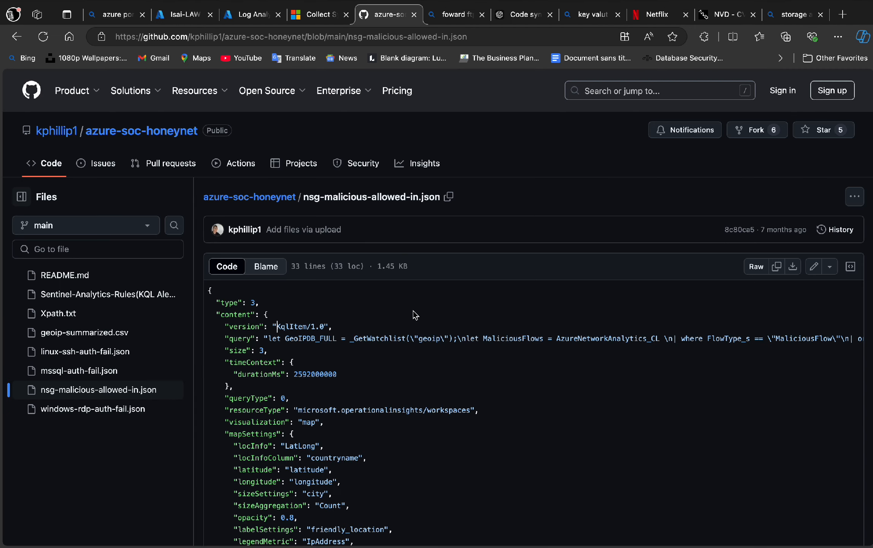
left_click(777, 268)
left_click(191, 15)
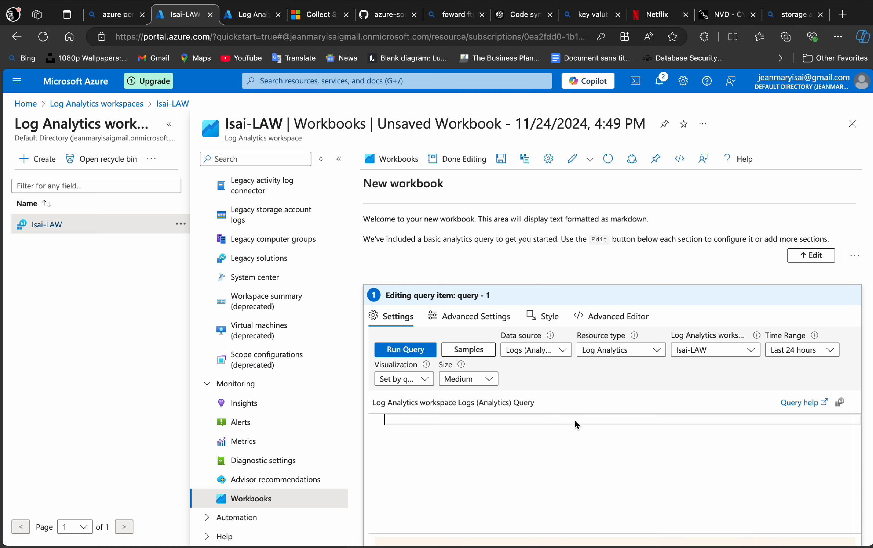
key("ctrl+v")
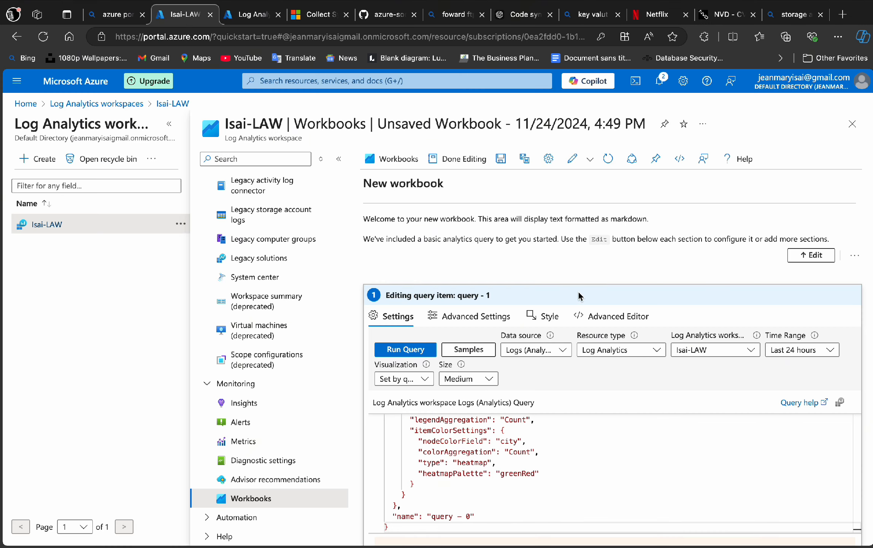
key("ctrl+z")
Replace the query item's JSON in the Advanced Editor with the map JSON and apply it.
left_click(593, 316)
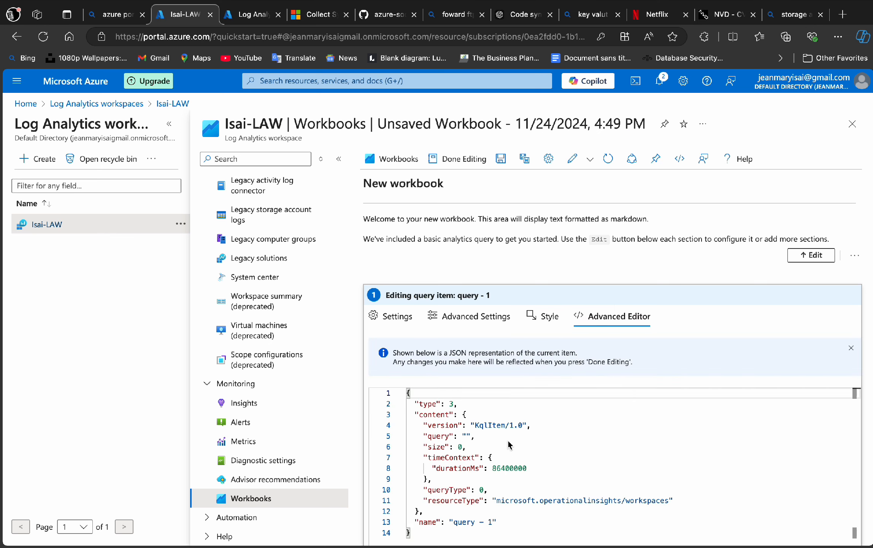
key("g")
key("slash")
type("l")
left_click(604, 463)
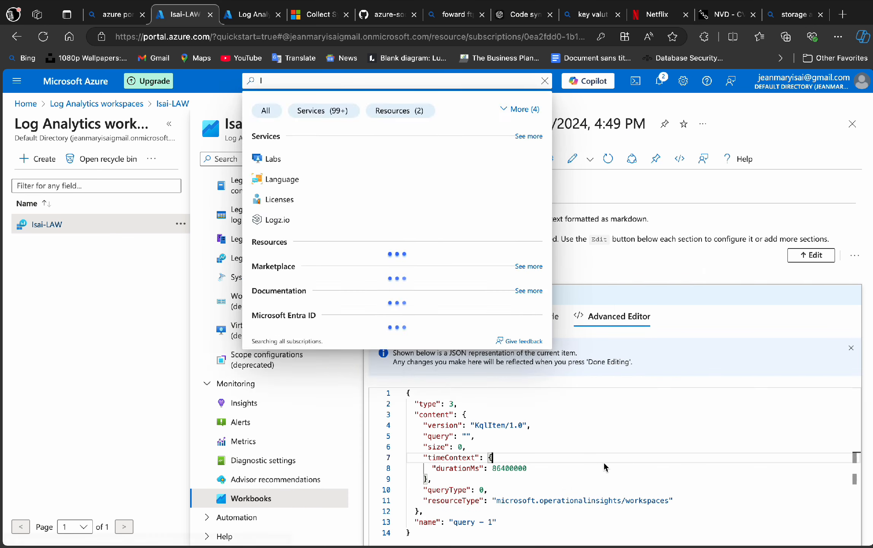
key("super+a")
key("super+v")
scroll(536, 367, "down", 4)
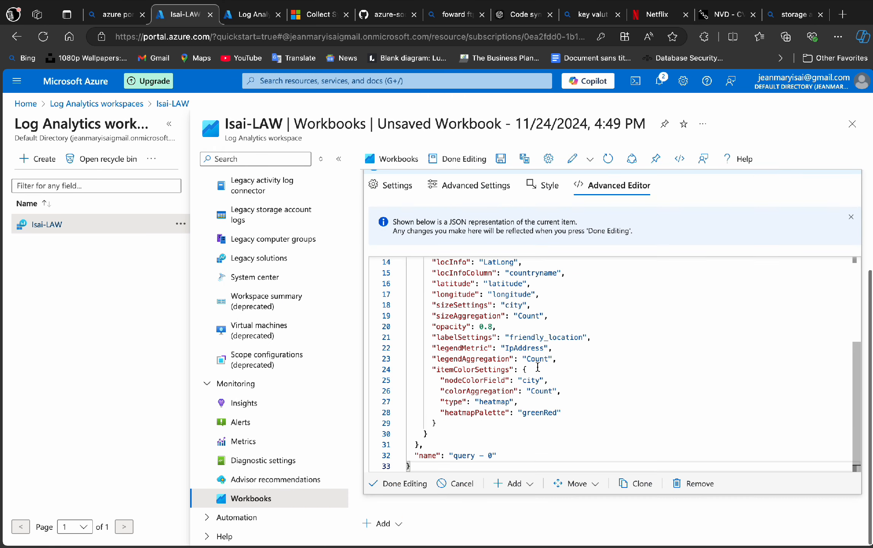
left_click(405, 480)
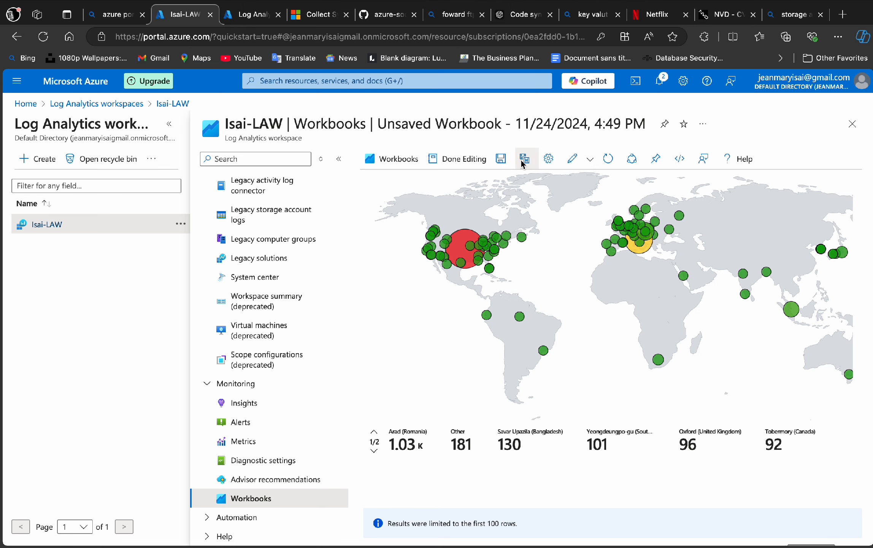
Save the workbook as 'malicious traffic'.
left_click(500, 159)
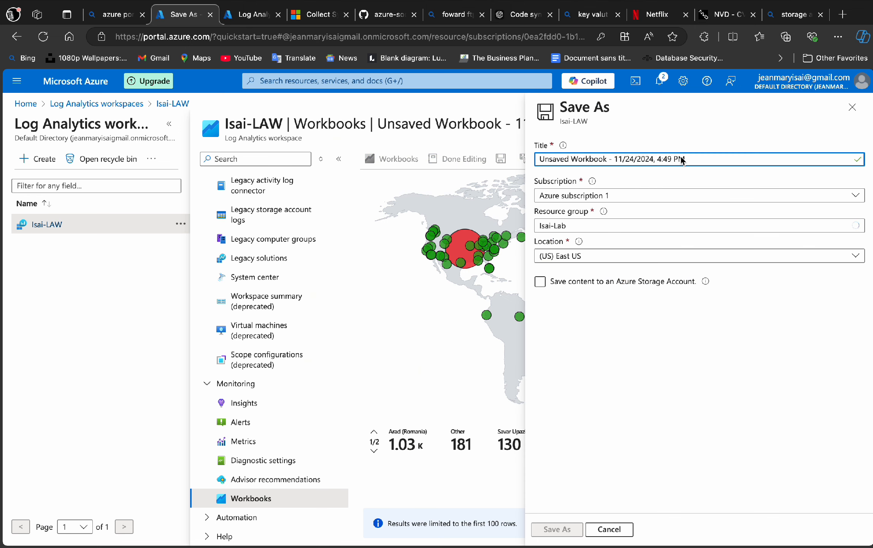
type("malicious traffic")
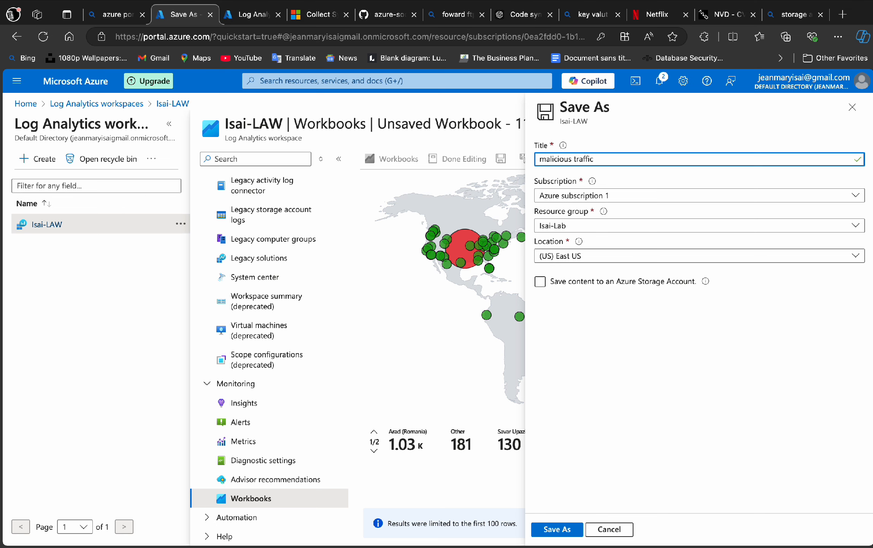
left_click(546, 529)
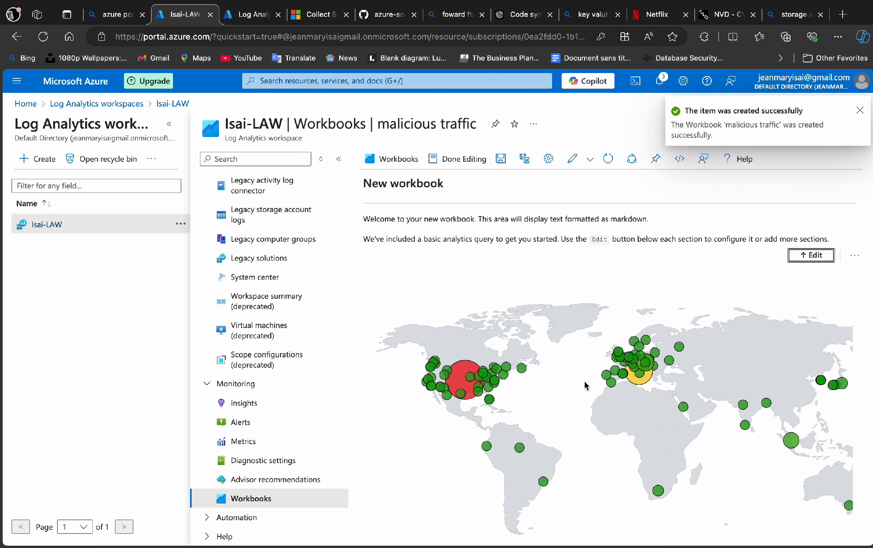
Page through the workbook's location count tiles, then switch to the GitHub map query file.
scroll(555, 353, "down", 3)
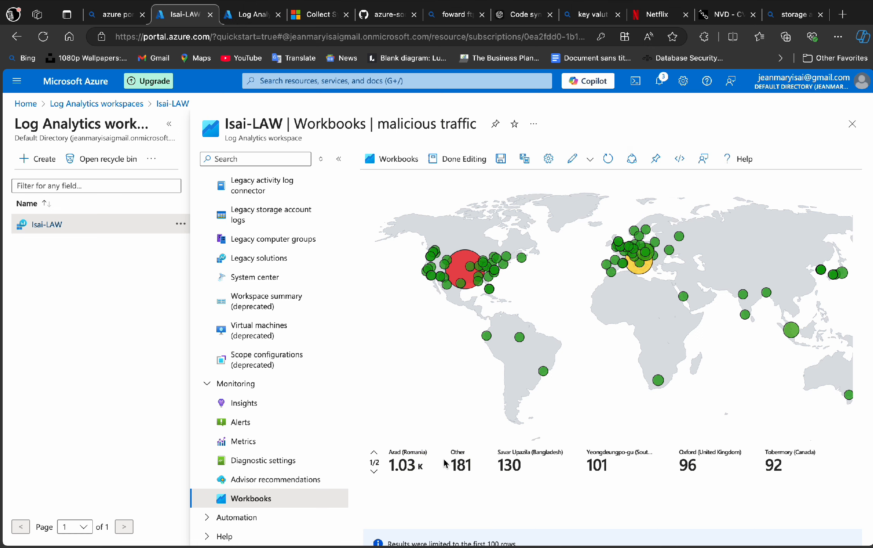
left_click(375, 472)
left_click(375, 453)
left_click(388, 14)
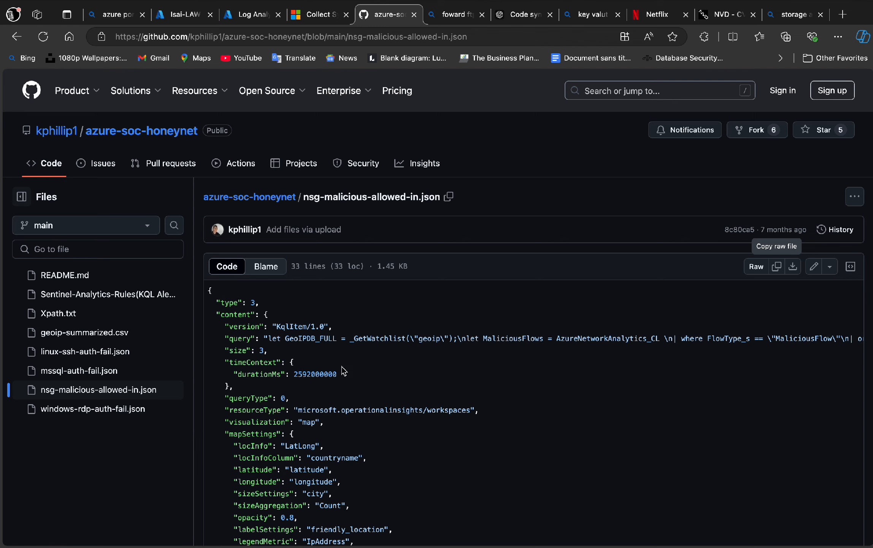
Highlight the MaliciousFlow filter in the GitHub query, then return to the 'malicious traffic' workbook.
scroll(465, 361, "right", 10)
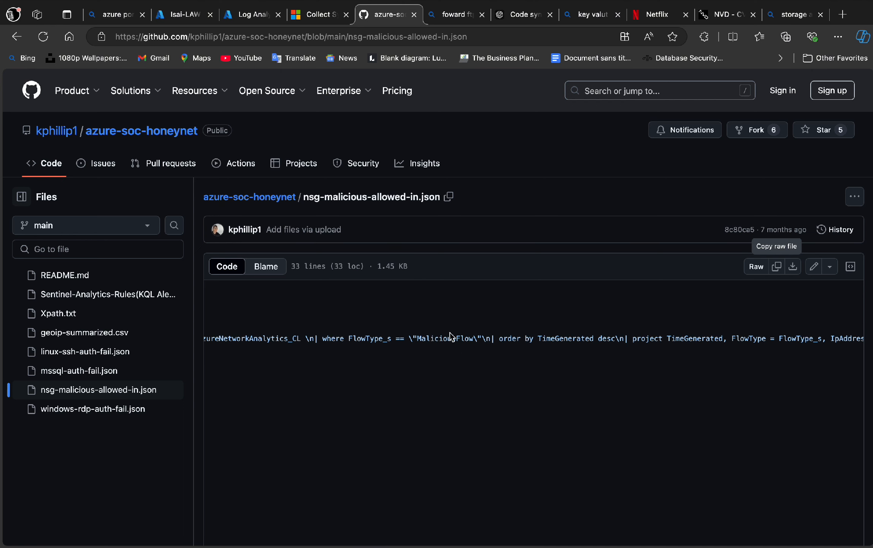
left_click_drag(416, 339, 476, 340)
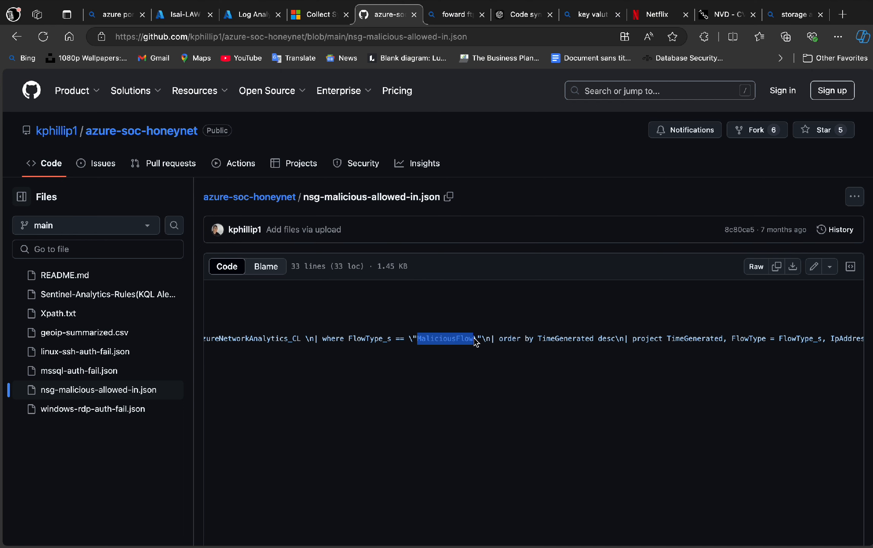
scroll(472, 336, "left", 10)
left_click(186, 14)
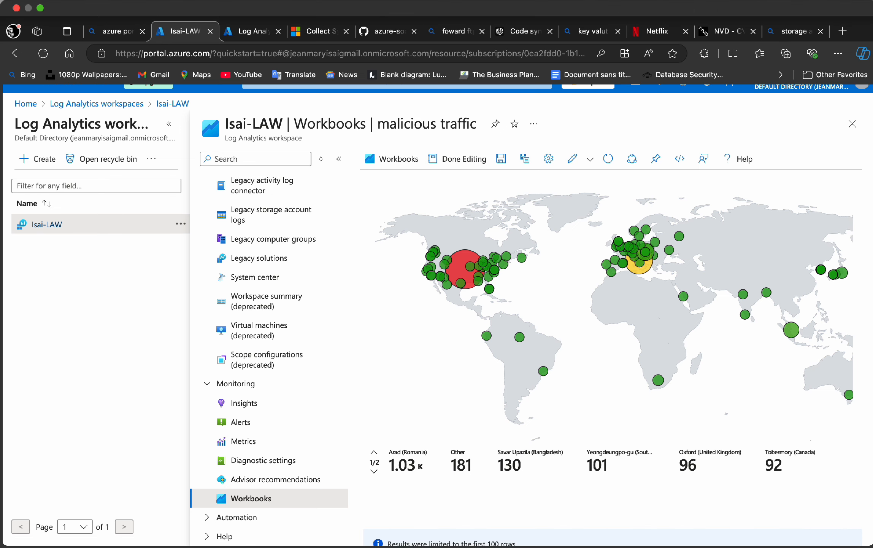
Open the Isai-LAW workspace's incidents in Microsoft Sentinel, showing 28 open incidents.
left_click(247, 30)
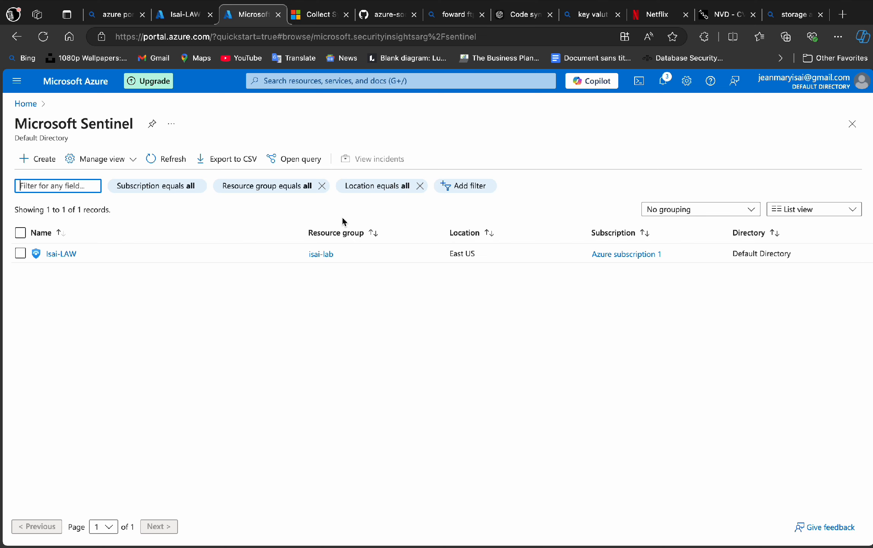
left_click(69, 254)
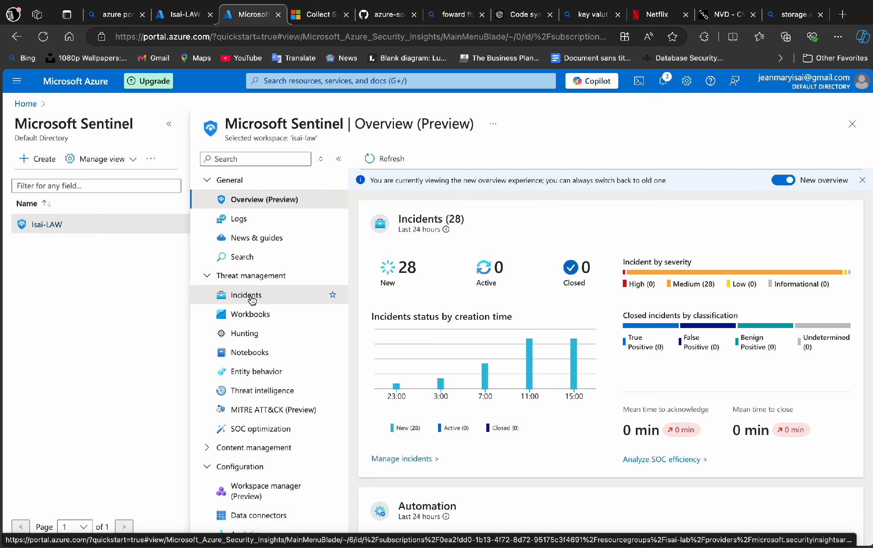
left_click(252, 300)
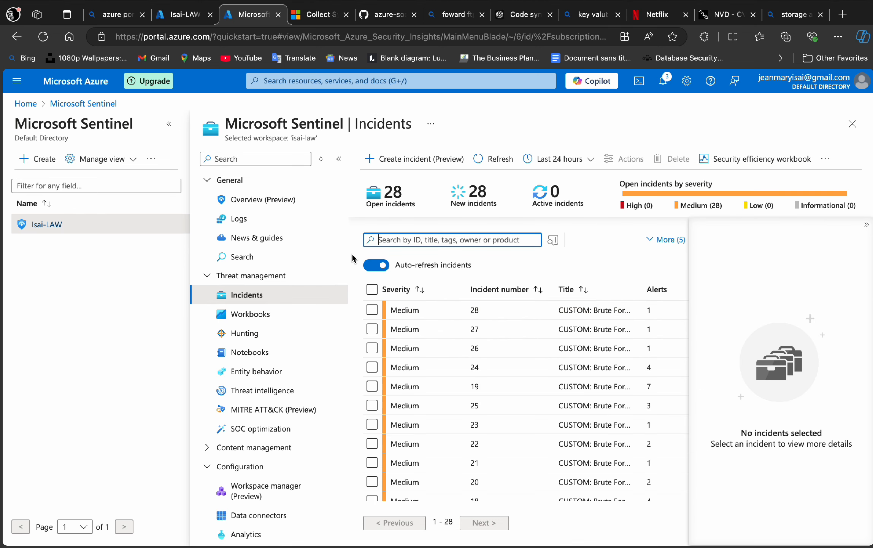
Search 'nsg' in the portal and go to Network security groups.
left_click(353, 78)
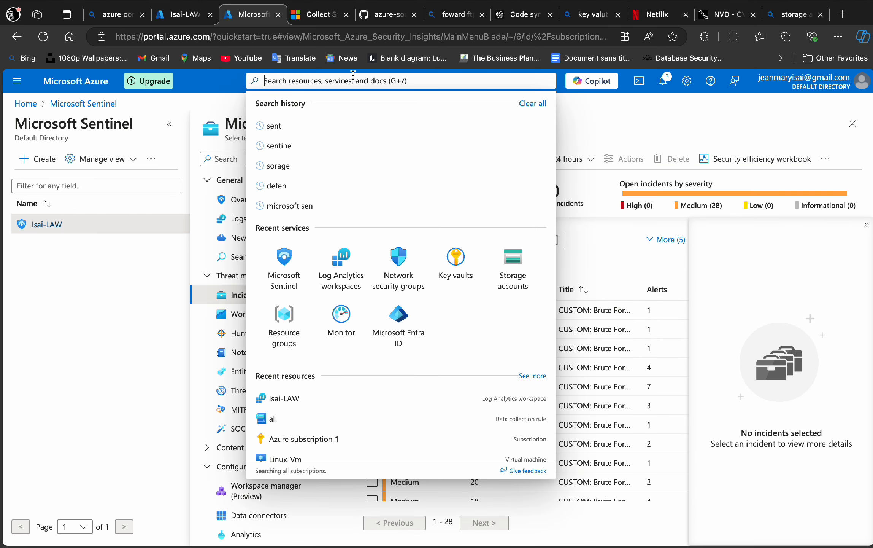
type("nsg")
left_click(289, 152)
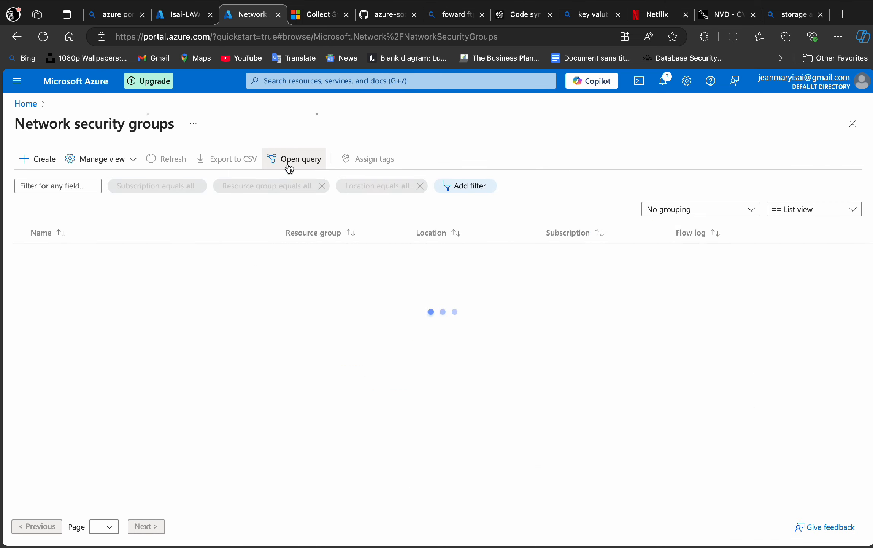
Set Linux-Vm-nsg's AllowAnyCustomAnyInbound rule source to My IP address and save.
left_click(76, 274)
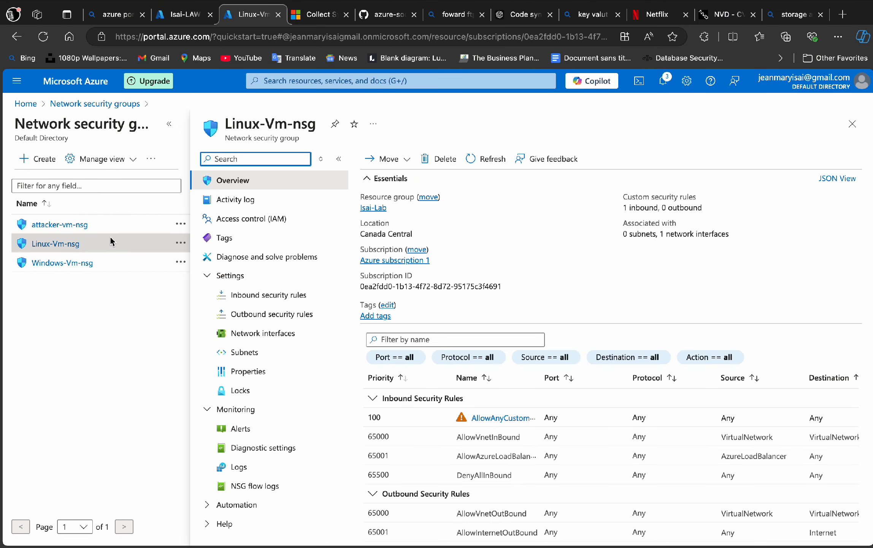
left_click(508, 419)
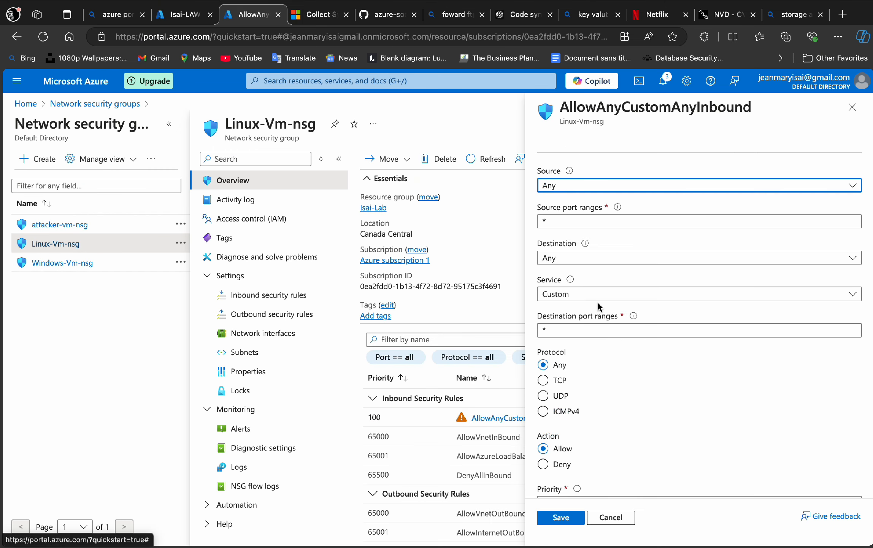
left_click(588, 189)
left_click(585, 243)
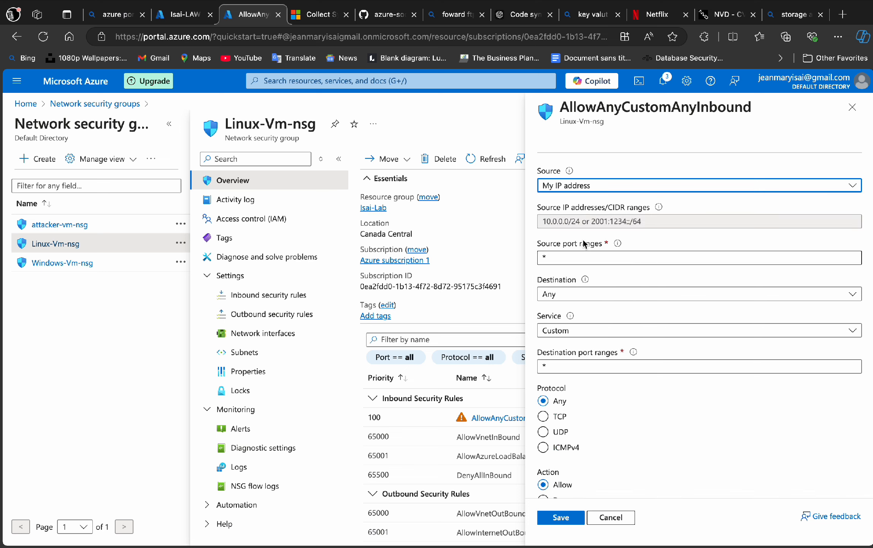
scroll(582, 437, "down", 3)
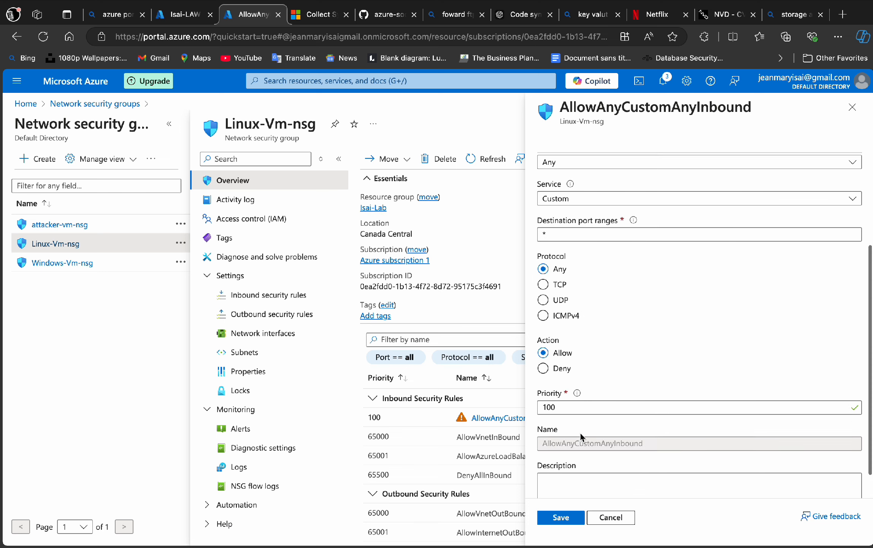
scroll(581, 436, "down", 1)
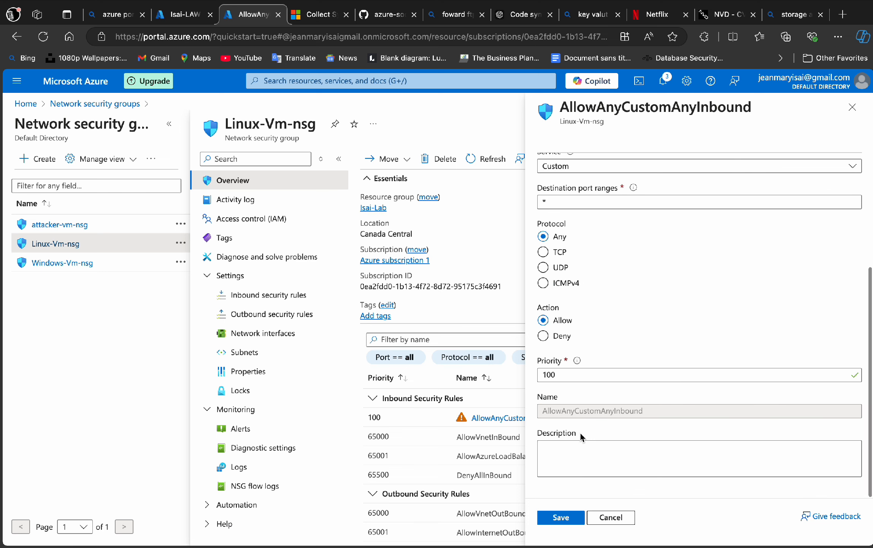
left_click(561, 518)
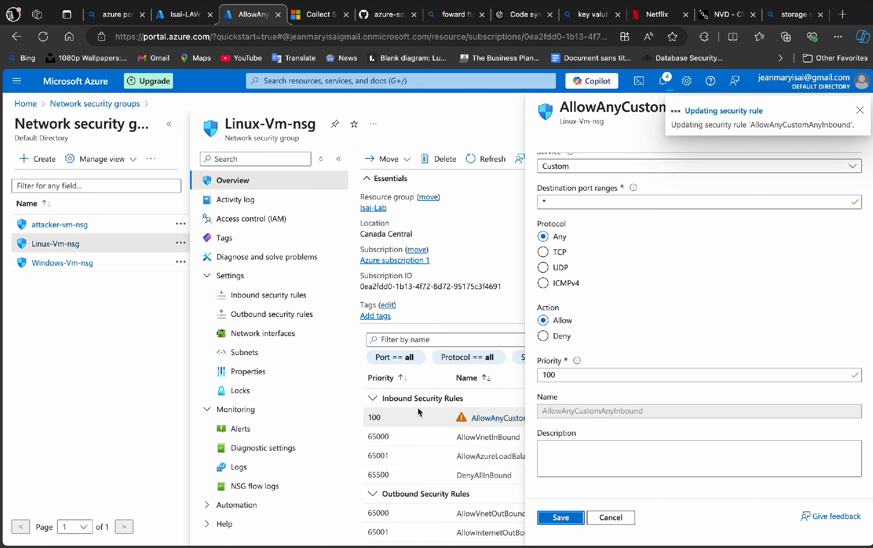
Set Windows-Vm-nsg's AllowAnyCustomAnyInbound rule source to My IP address and save.
left_click(62, 263)
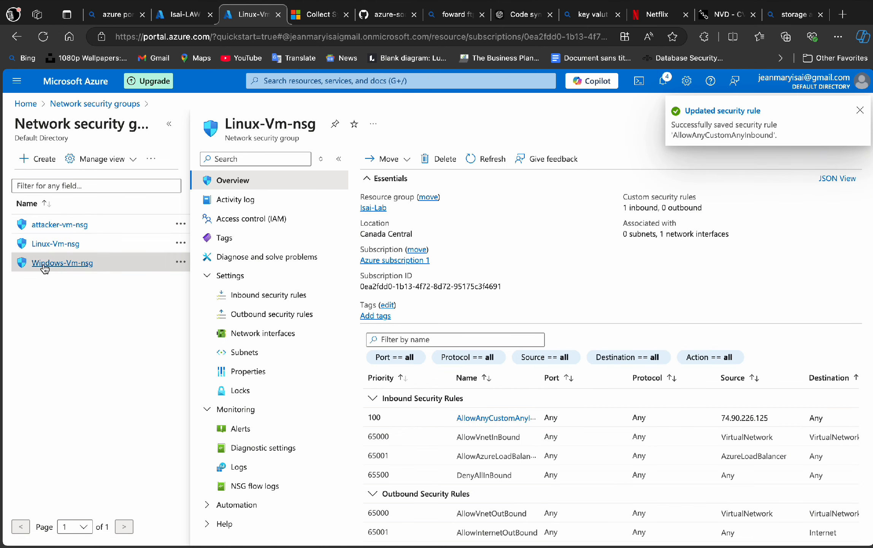
left_click(480, 418)
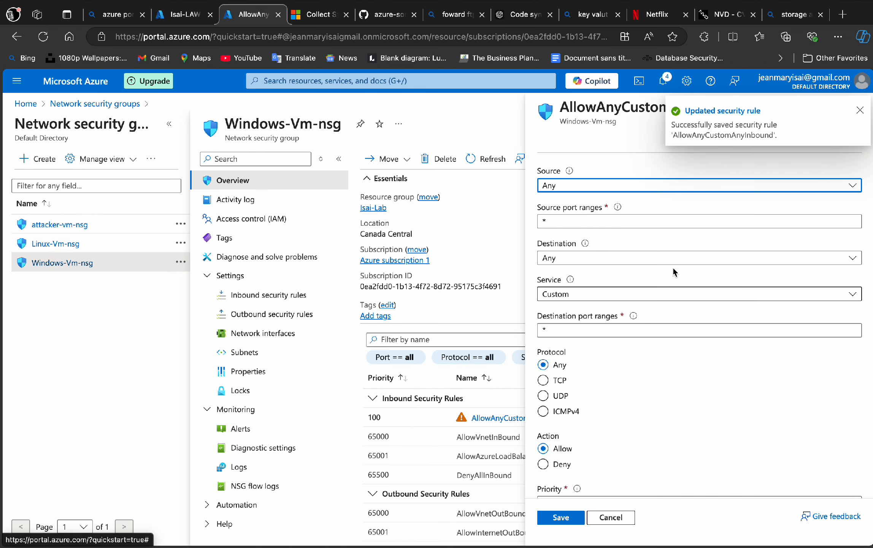
left_click(664, 188)
left_click(626, 238)
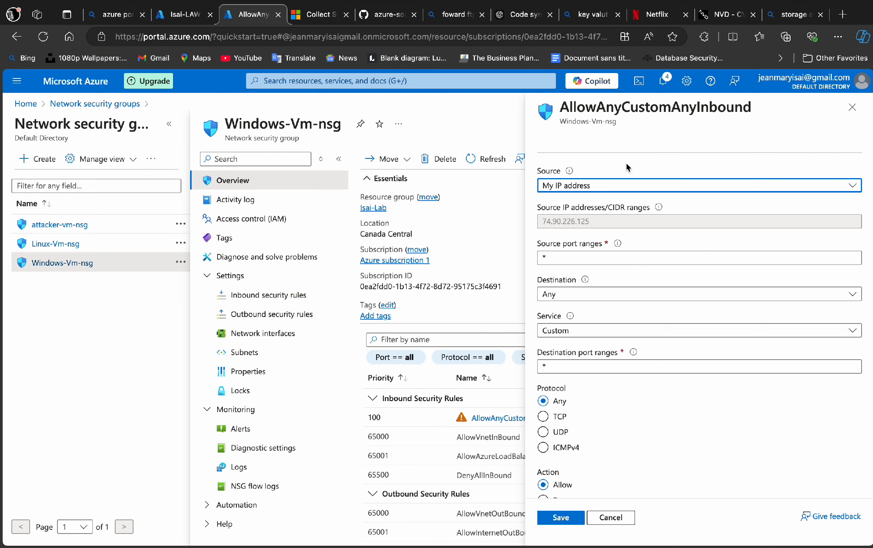
scroll(661, 306, "down", 4)
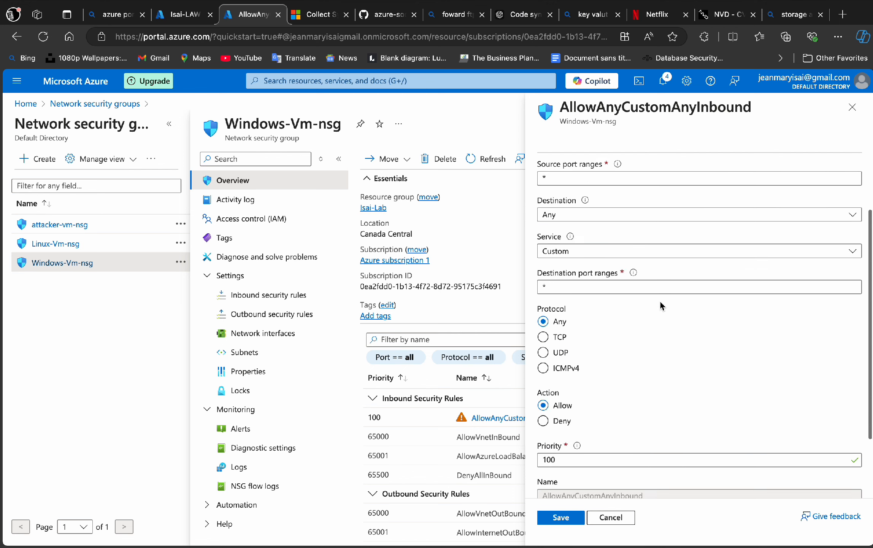
left_click(565, 520)
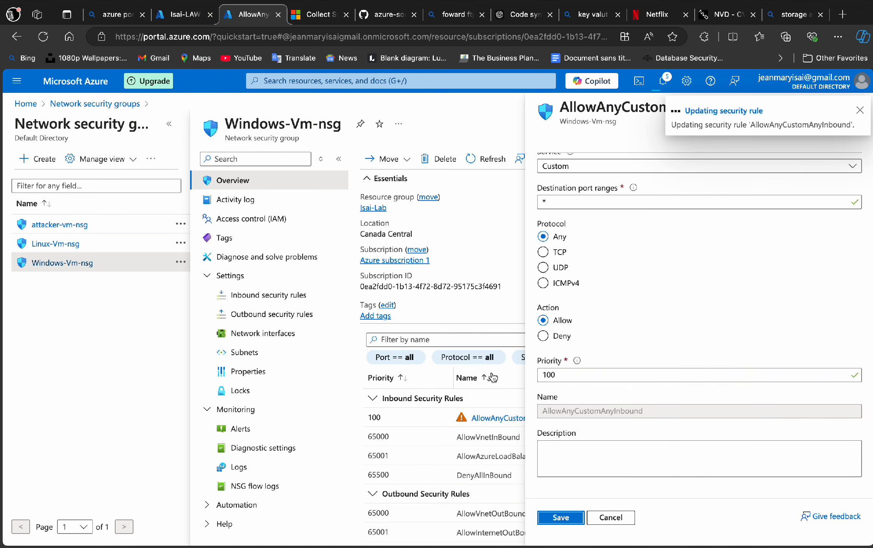
left_click(344, 80)
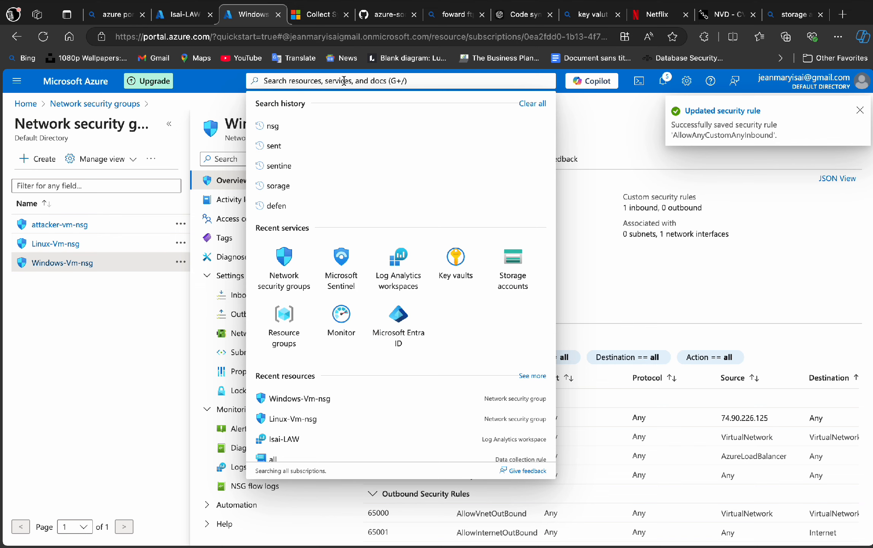
Open incident 28 from the Isai-LAW incidents list in Microsoft Sentinel.
left_click(342, 266)
left_click(55, 258)
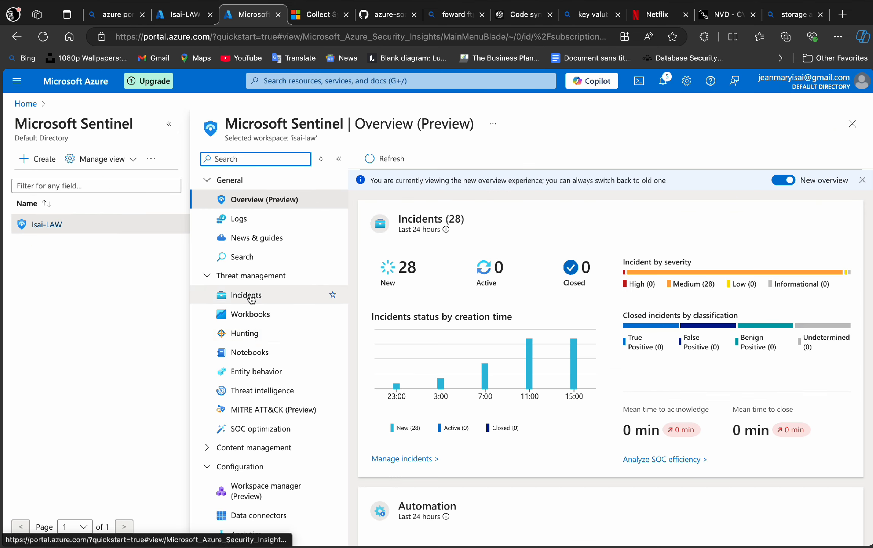
left_click(251, 297)
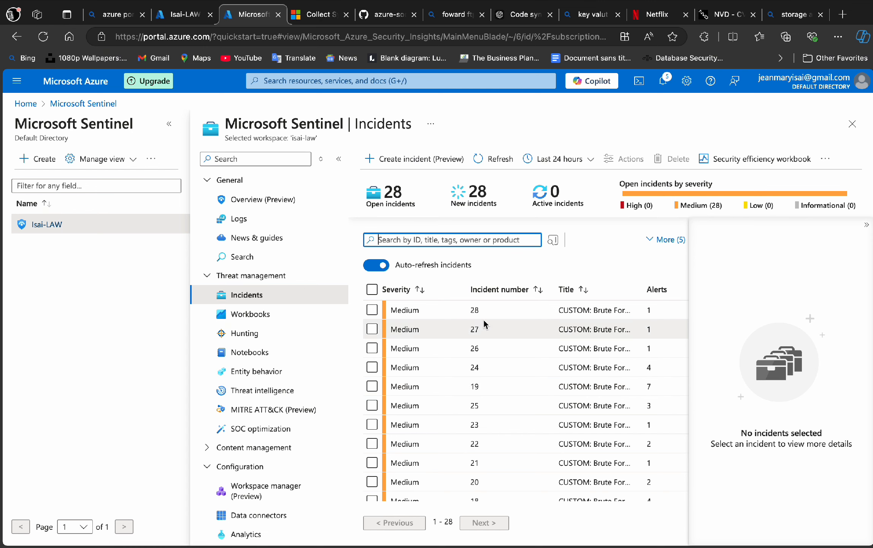
left_click(475, 310)
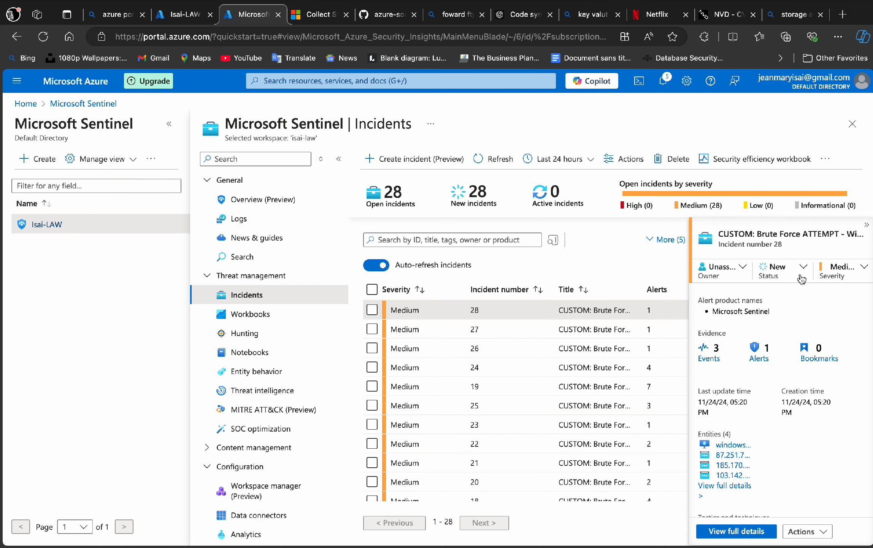
Assign brute-force incident 28 to yourself as owner and apply.
left_click(739, 269)
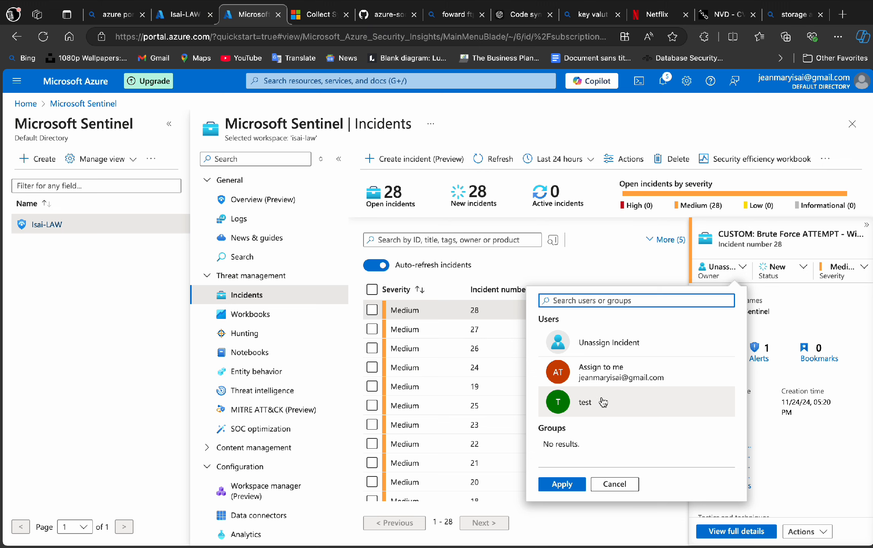
left_click(608, 374)
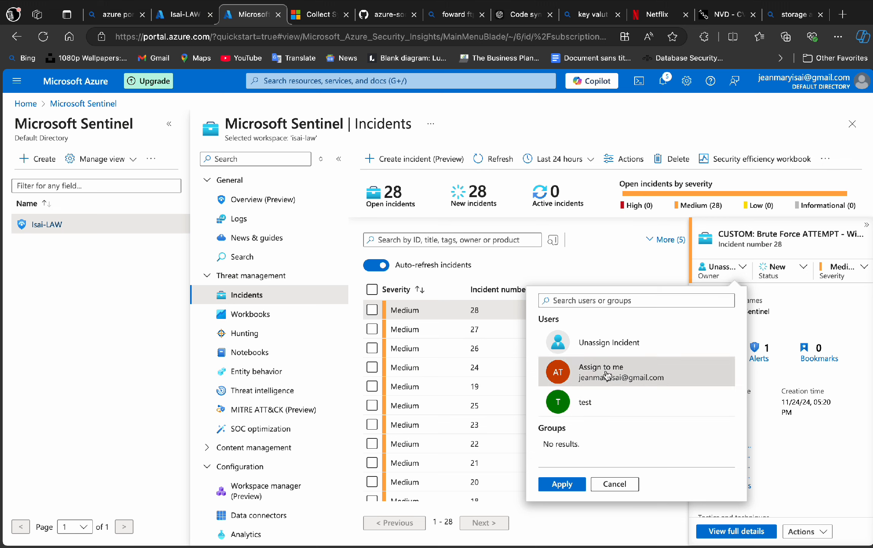
left_click(562, 483)
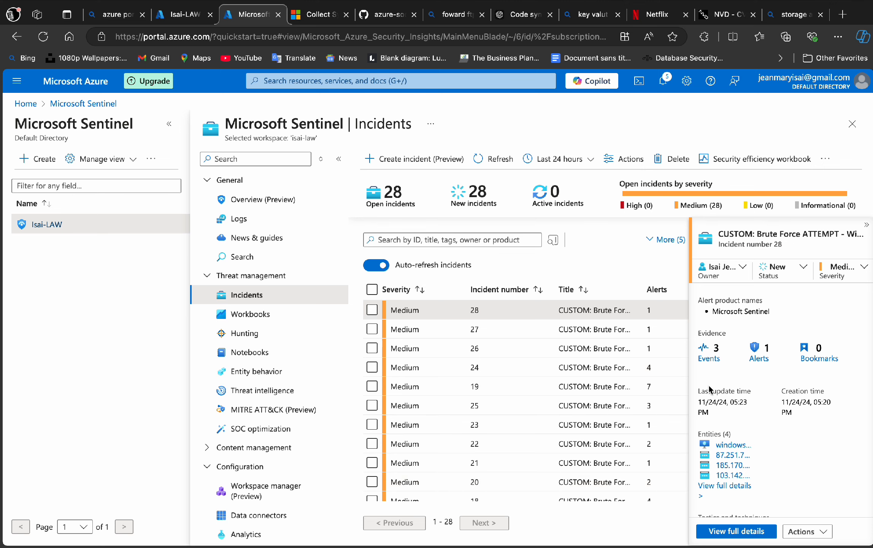
left_click(795, 533)
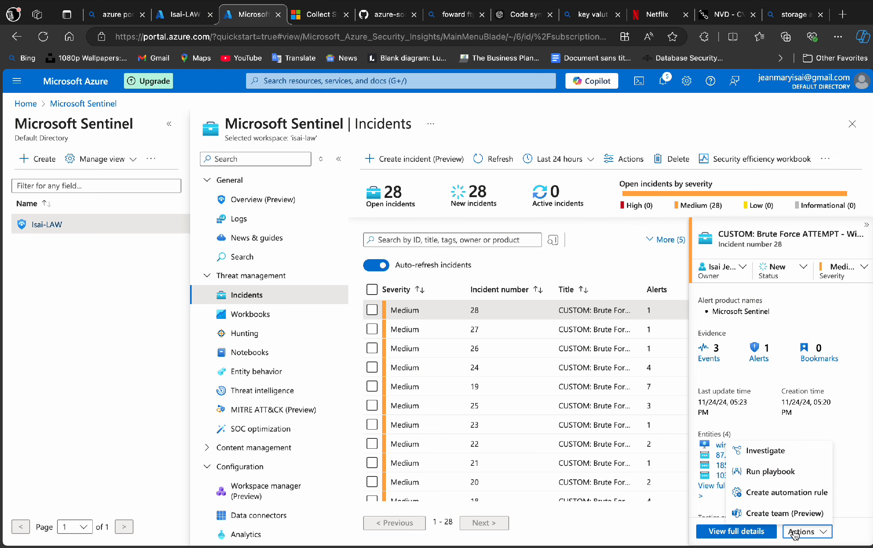
Close incident 28 as 'True Positive - Suspicious activity' with the comment 'Hardenning the ngs'.
left_click(795, 533)
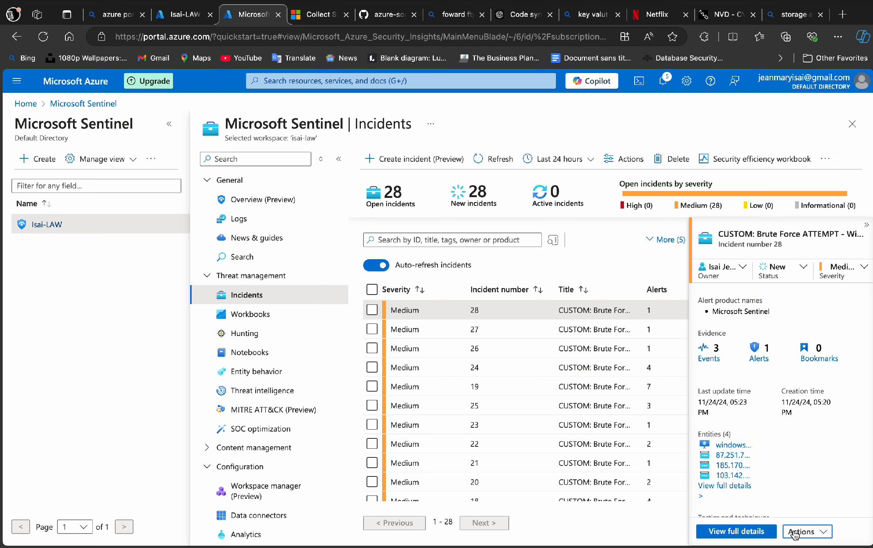
left_click(800, 274)
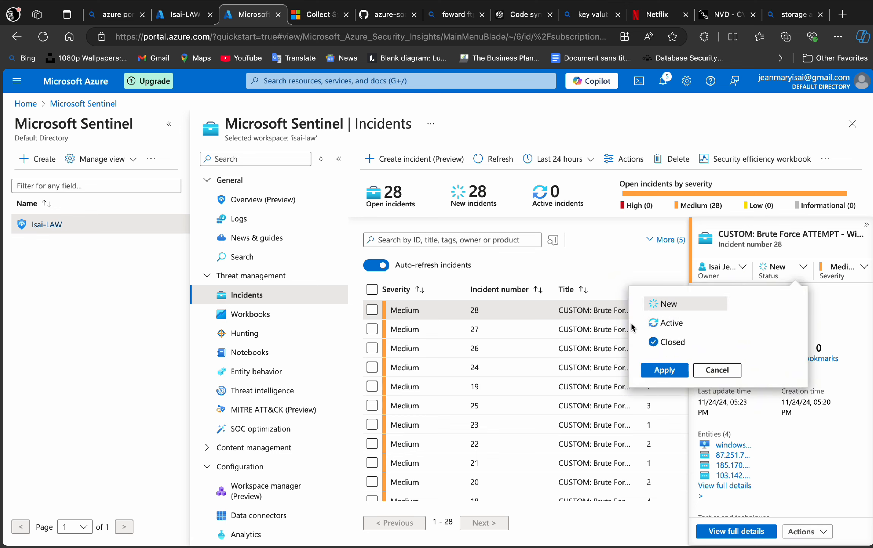
left_click(668, 347)
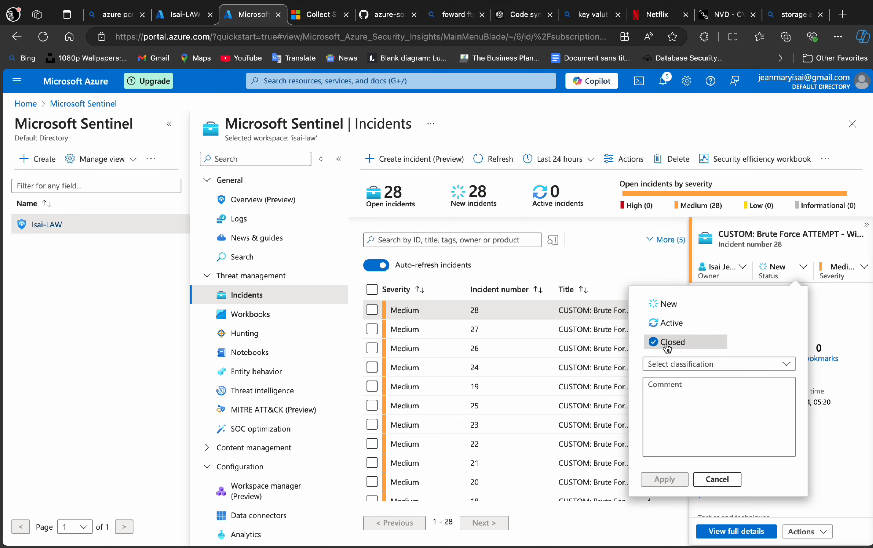
left_click(678, 366)
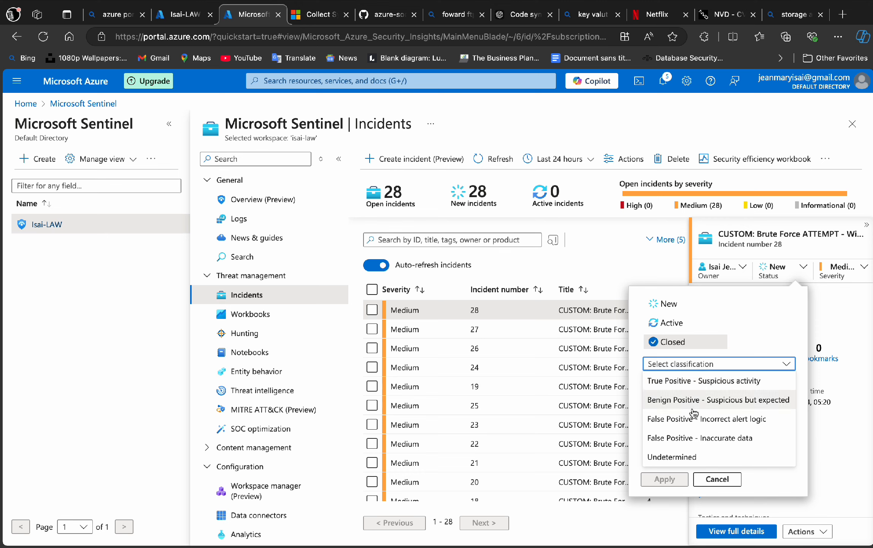
left_click(691, 382)
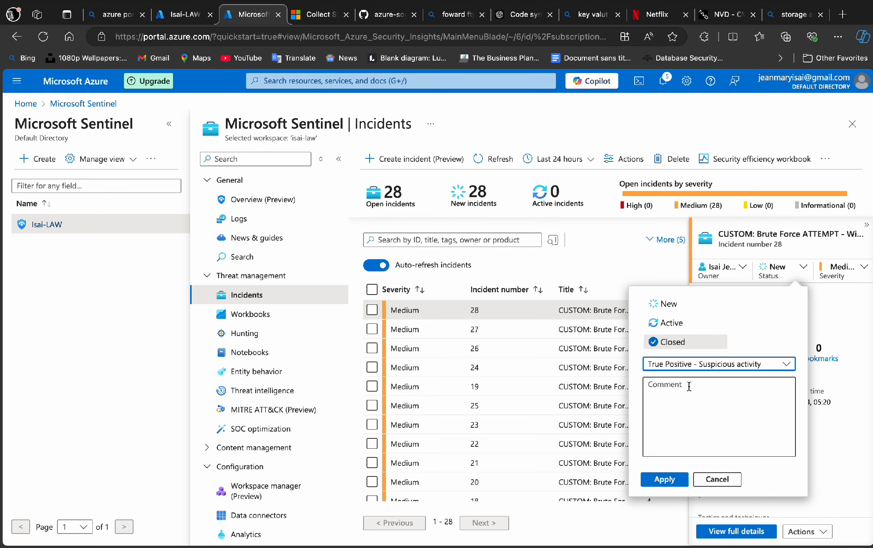
left_click(689, 385)
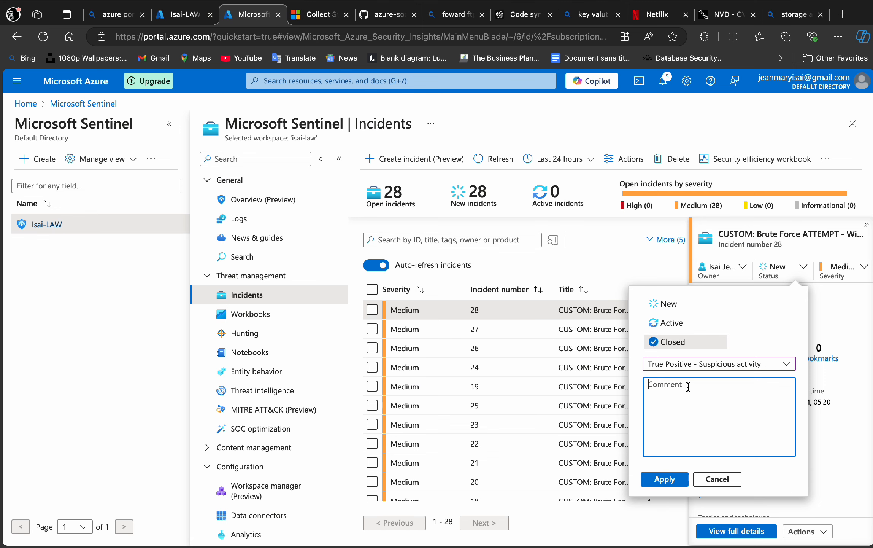
type("Hardenning the ngs")
left_click(666, 480)
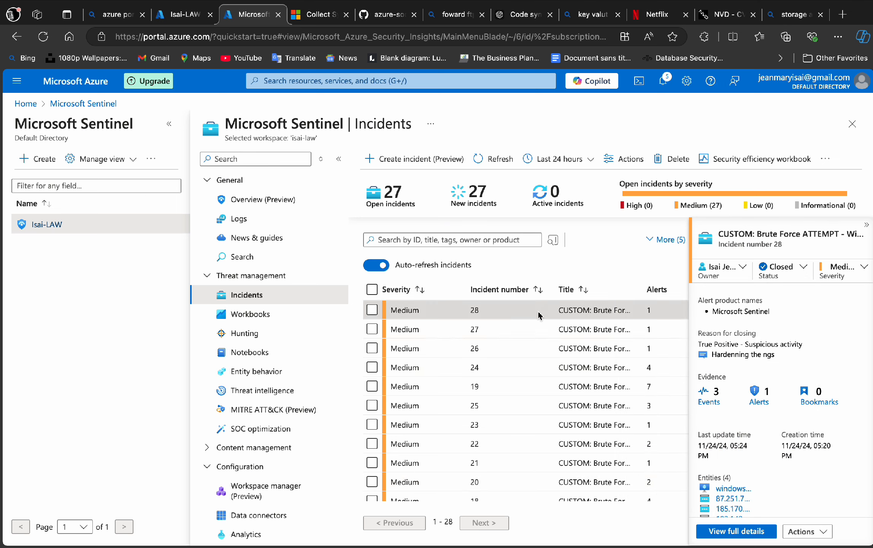
scroll(532, 344, "down", 8)
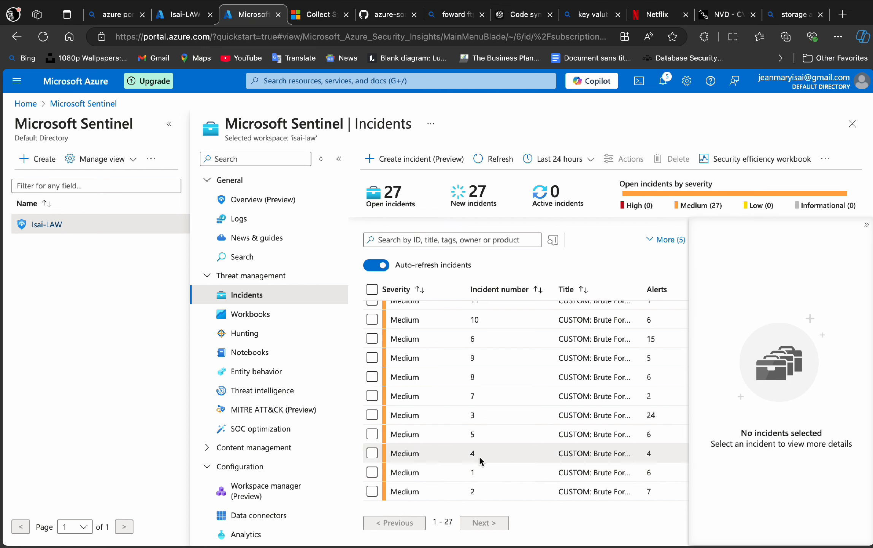
scroll(510, 359, "up", 10)
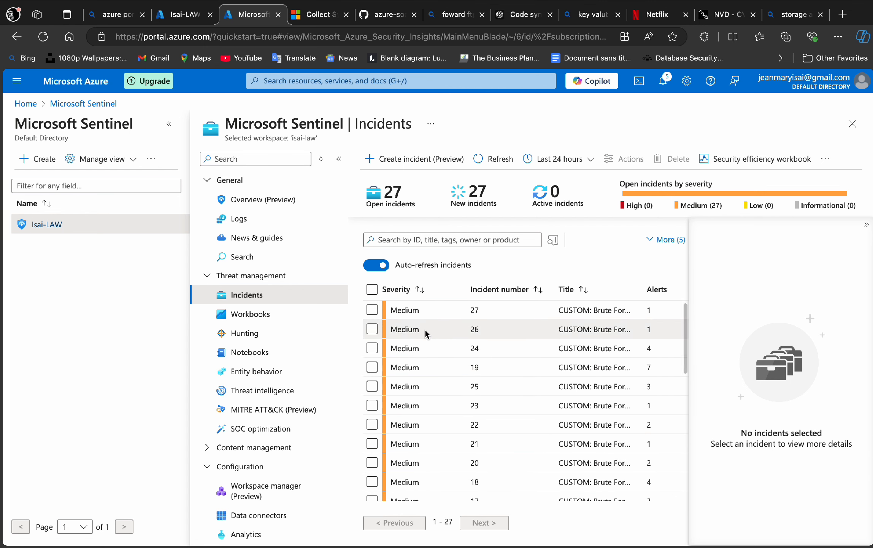
left_click(415, 348)
left_click(406, 364)
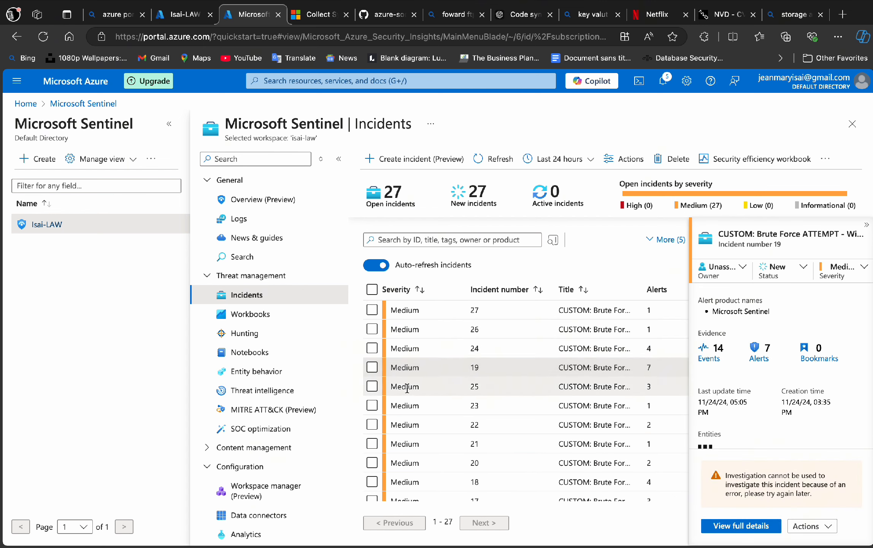
left_click(407, 386)
left_click(412, 424)
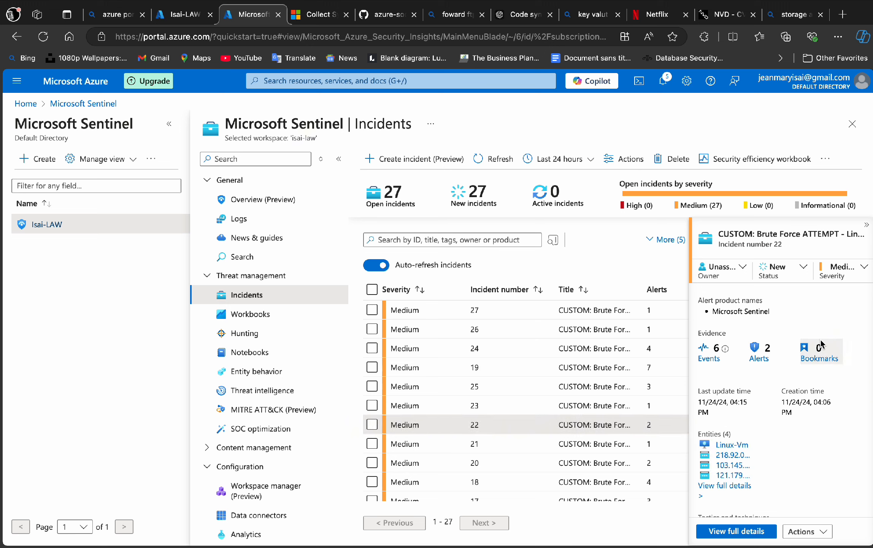
scroll(818, 344, "down", 6)
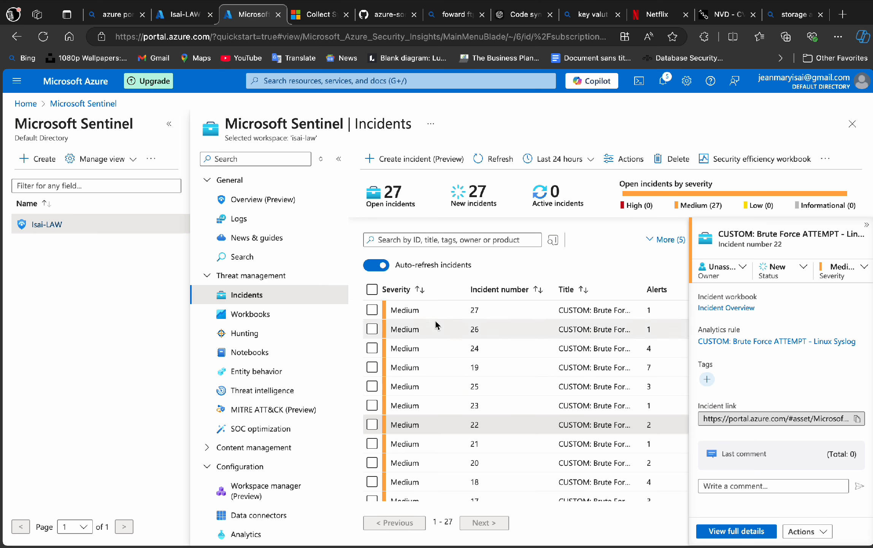
left_click(425, 81)
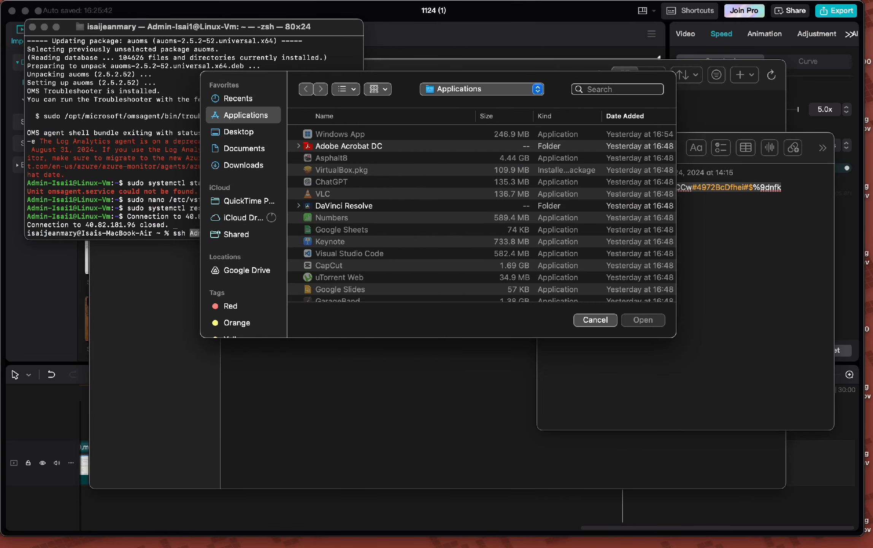
Start a remote session to saved PC windows1 in Windows App, continuing past the unverified-certificate warning.
left_click(859, 451)
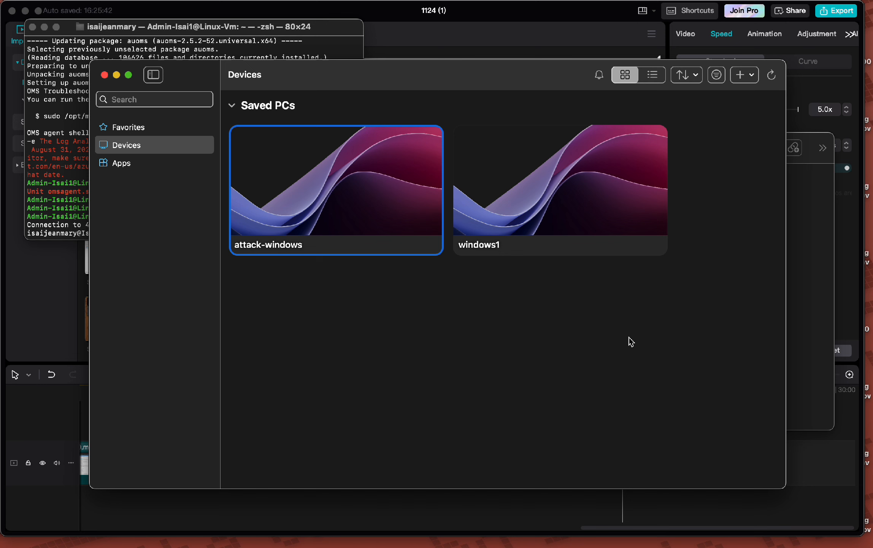
right_click(529, 200)
left_click(552, 202)
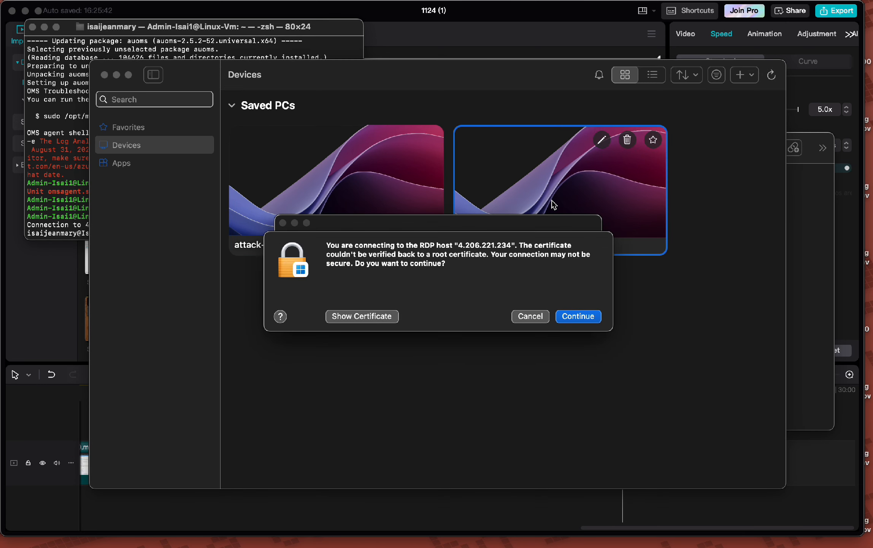
left_click(578, 316)
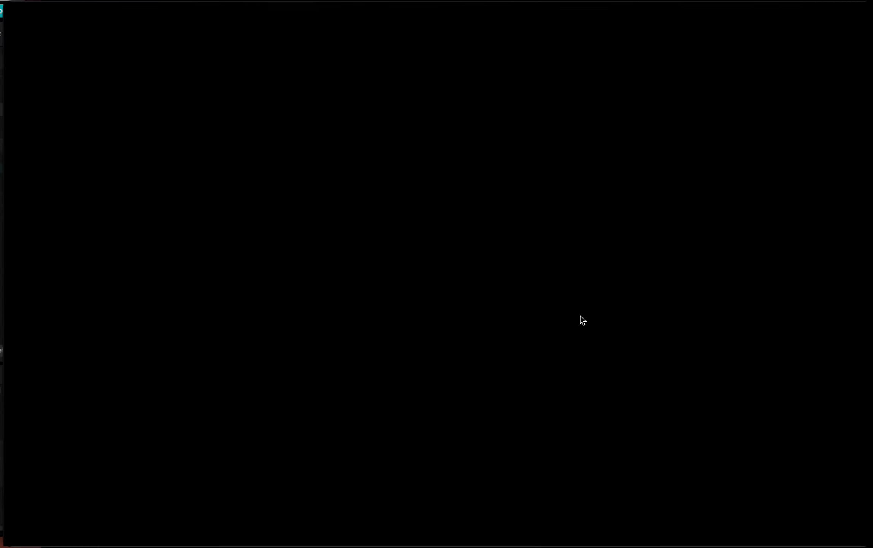
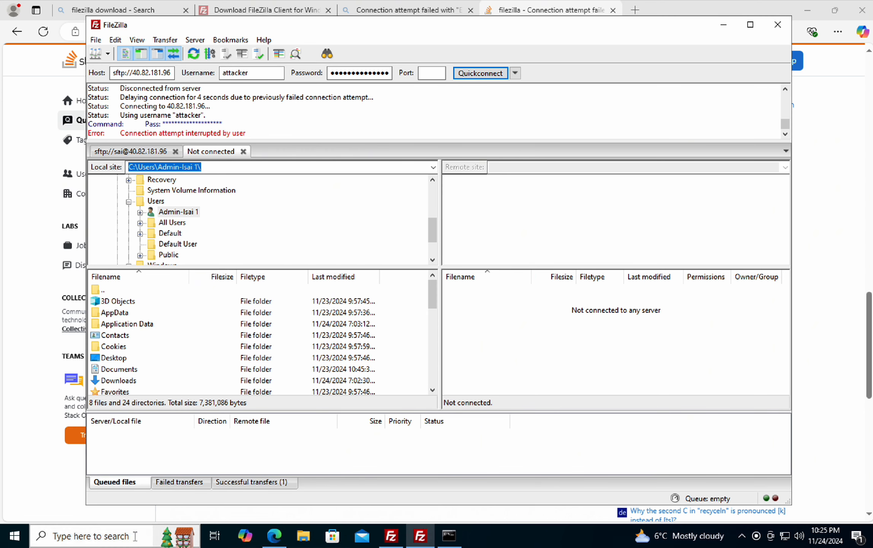
left_click(133, 537)
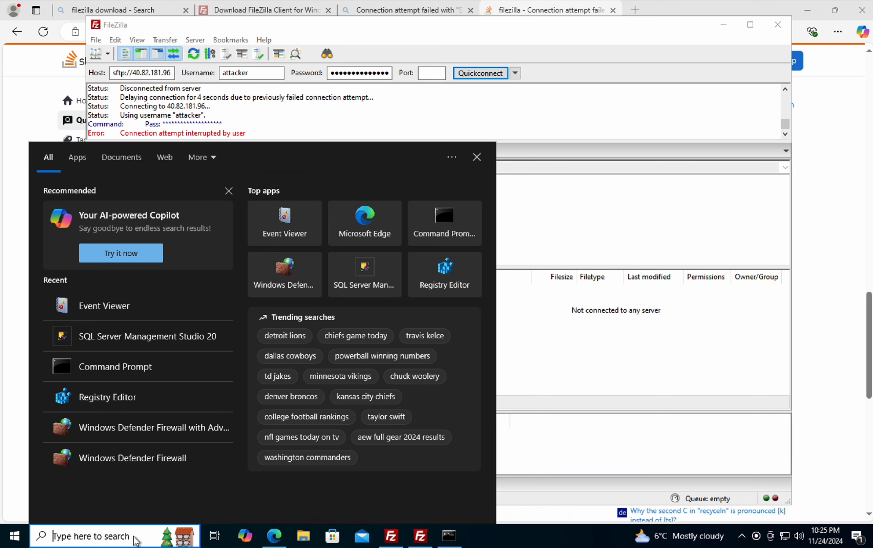
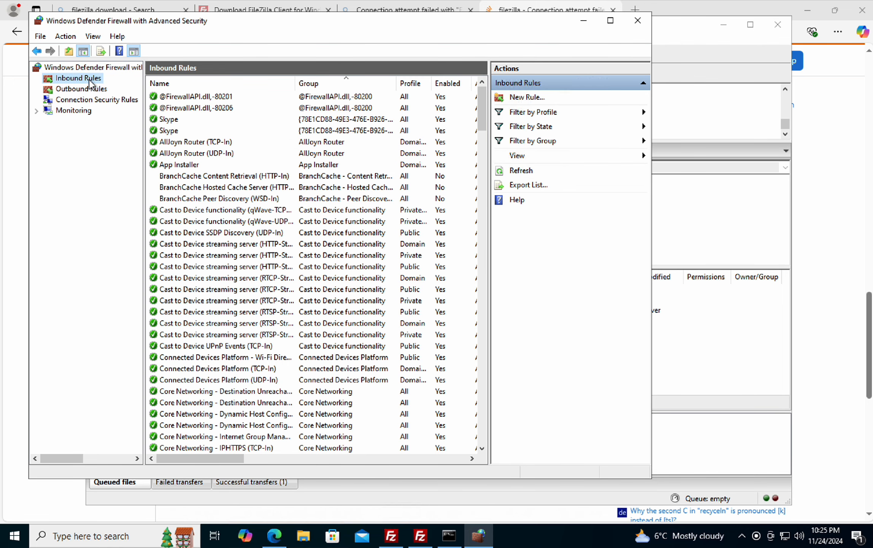
Open the local computer's firewall properties and set the Domain profile firewall state to On.
right_click(90, 82)
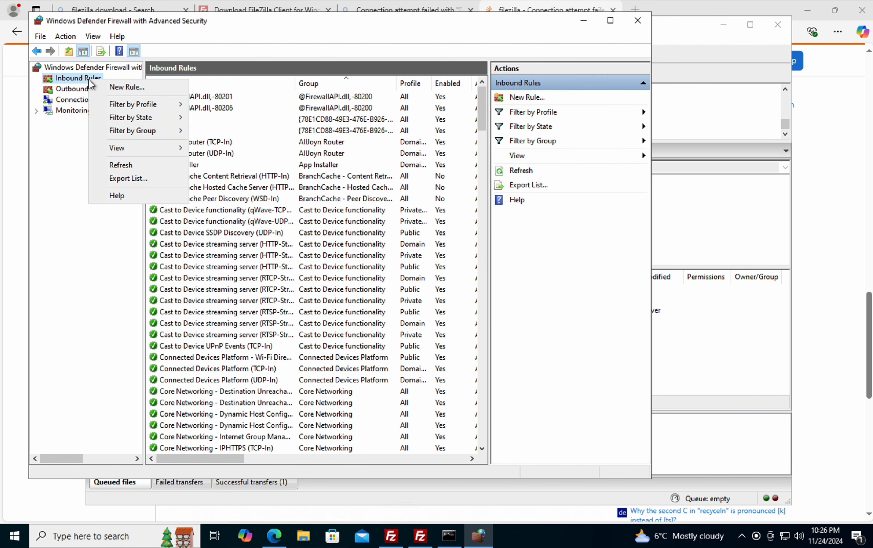
left_click(56, 148)
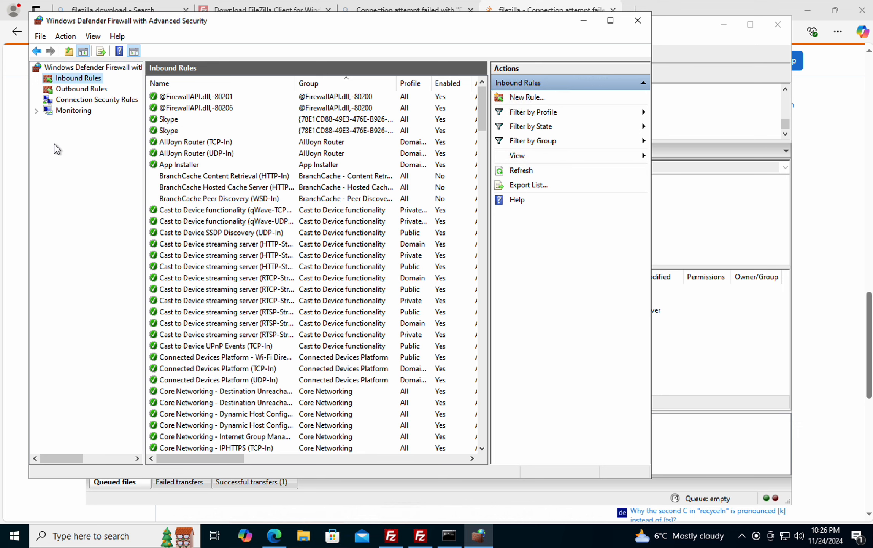
left_click(59, 67)
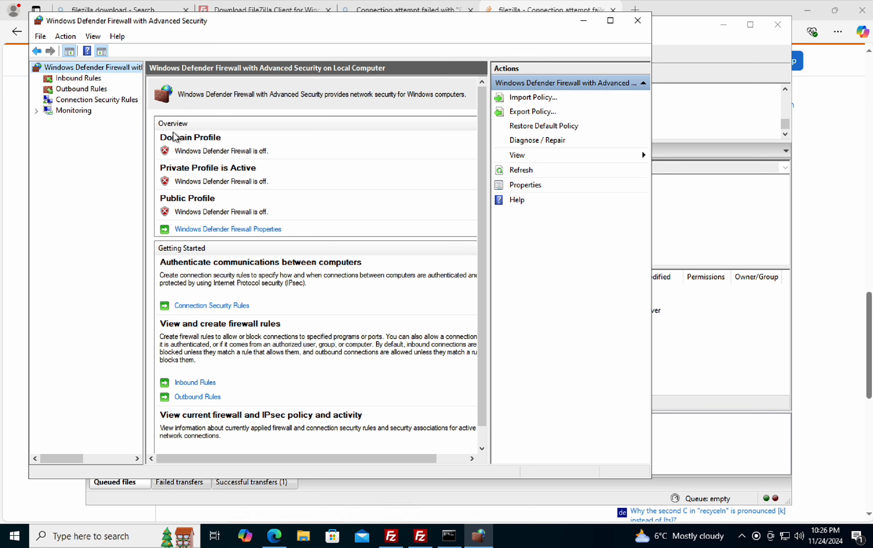
left_click(221, 229)
left_click(352, 185)
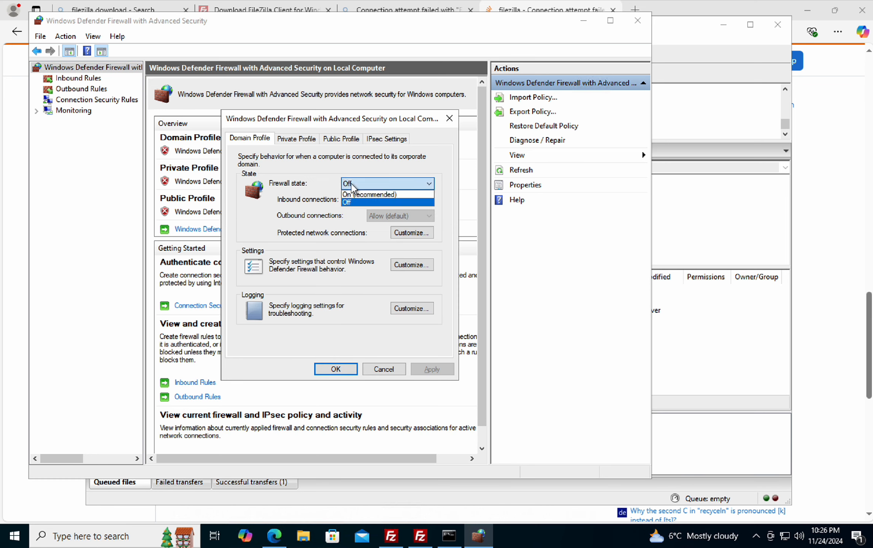
left_click(365, 194)
Set the firewall state to On for the Private and Public profiles.
left_click(296, 139)
left_click(361, 184)
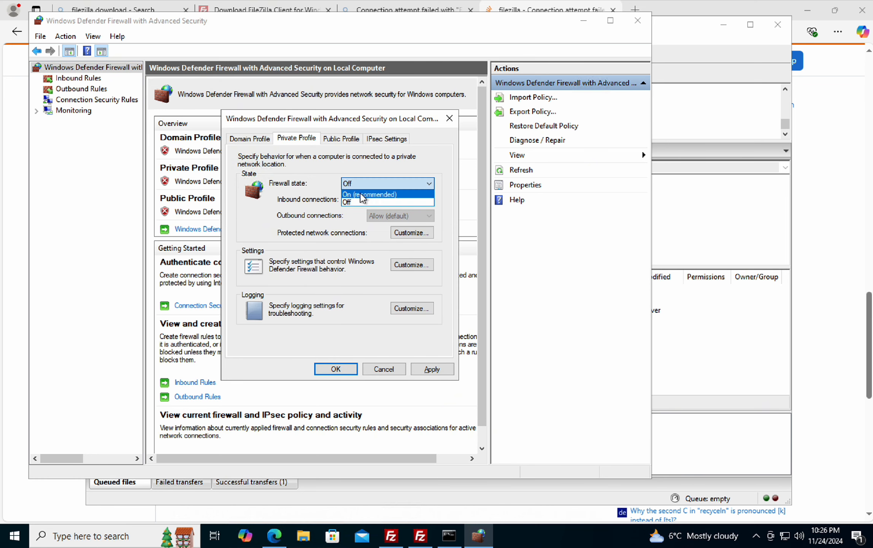
left_click(361, 194)
left_click(341, 138)
left_click(388, 184)
left_click(365, 195)
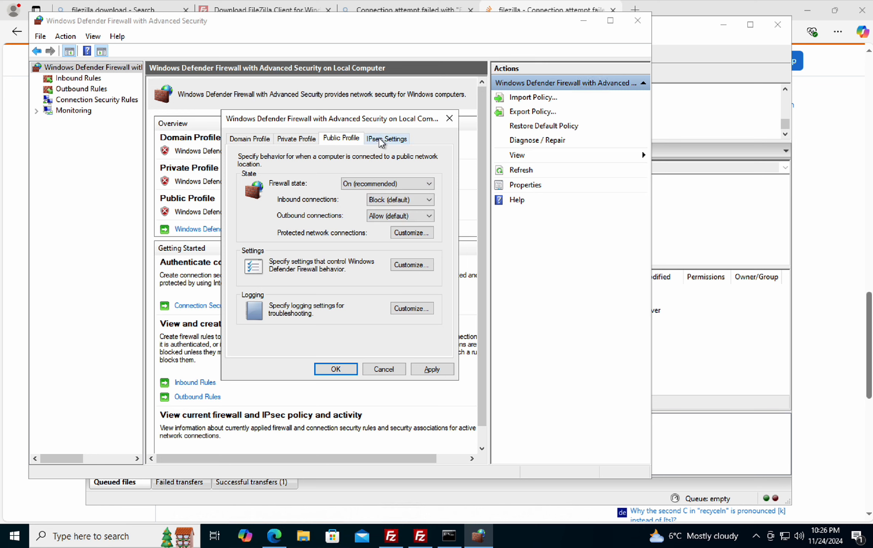
Recheck the Domain, Private, Public and IPsec tabs, then apply and confirm the changes.
left_click(381, 141)
left_click(341, 139)
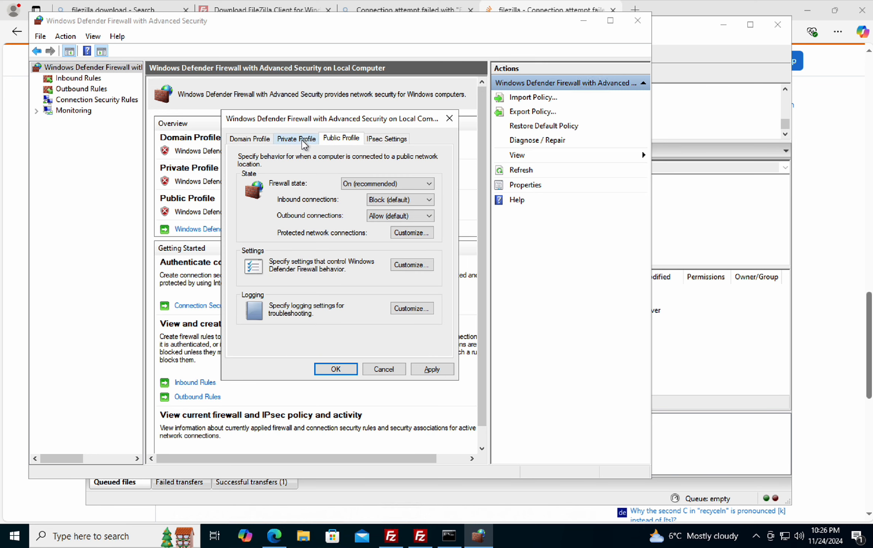
left_click(296, 140)
left_click(254, 139)
left_click(286, 143)
left_click(333, 140)
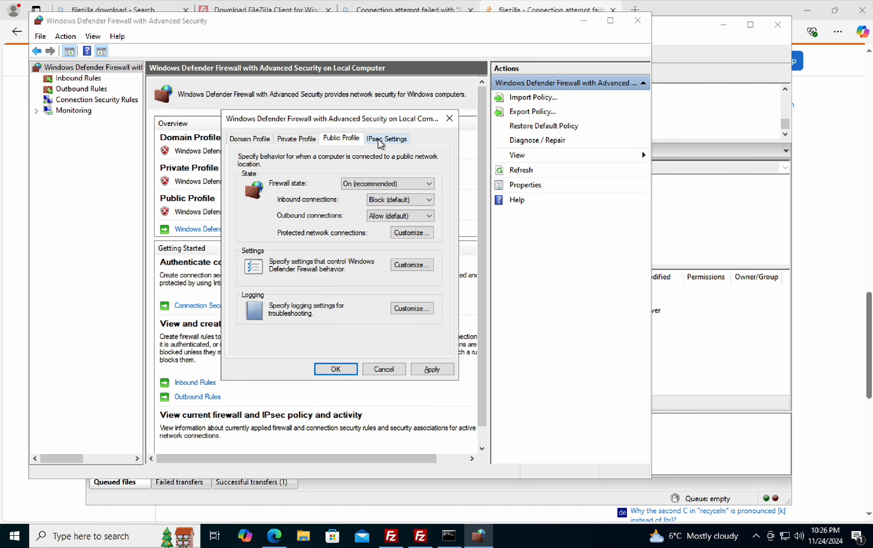
left_click(378, 140)
left_click(342, 140)
left_click(301, 140)
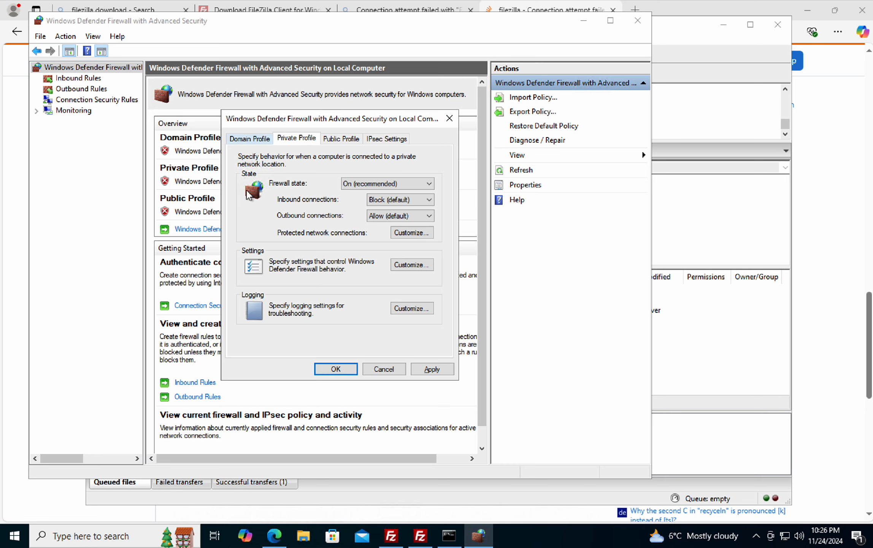
left_click(418, 369)
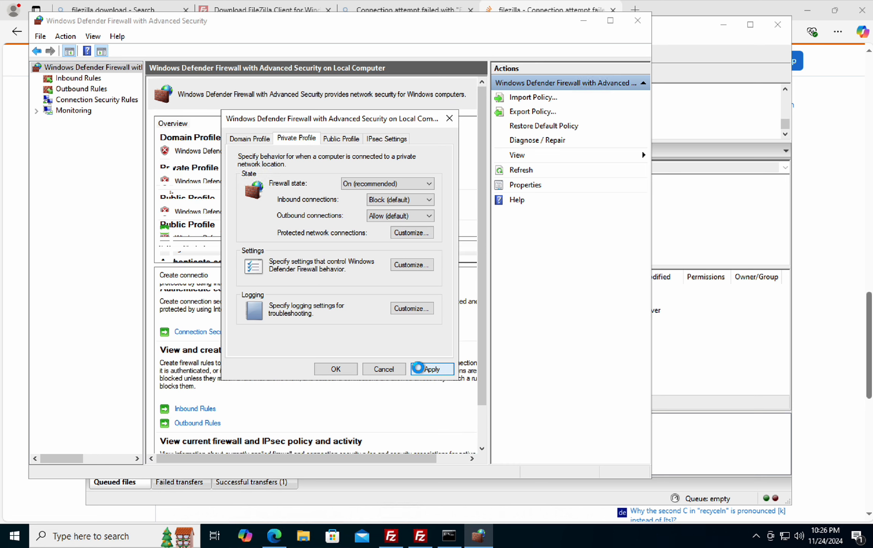
left_click(335, 369)
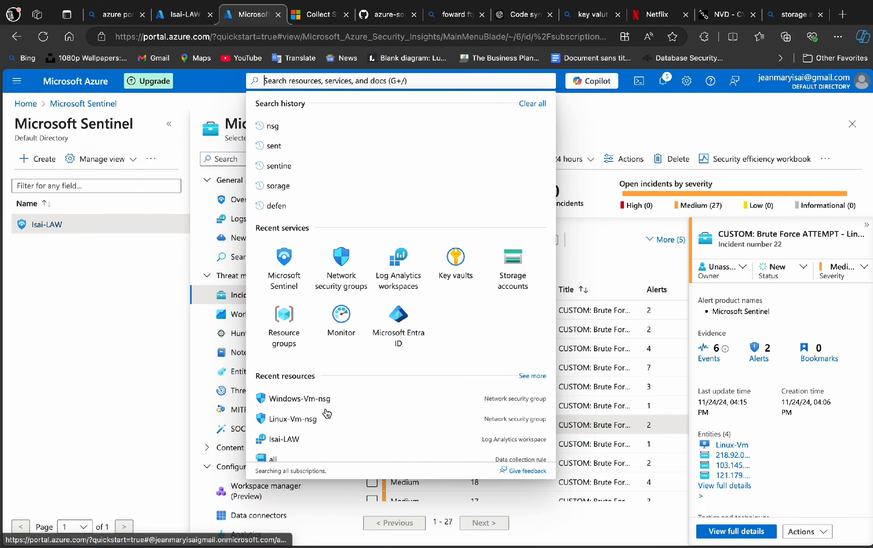
Open the Sentinel workspace Logs and run a 'SecurityEvent | count' query.
left_click(614, 131)
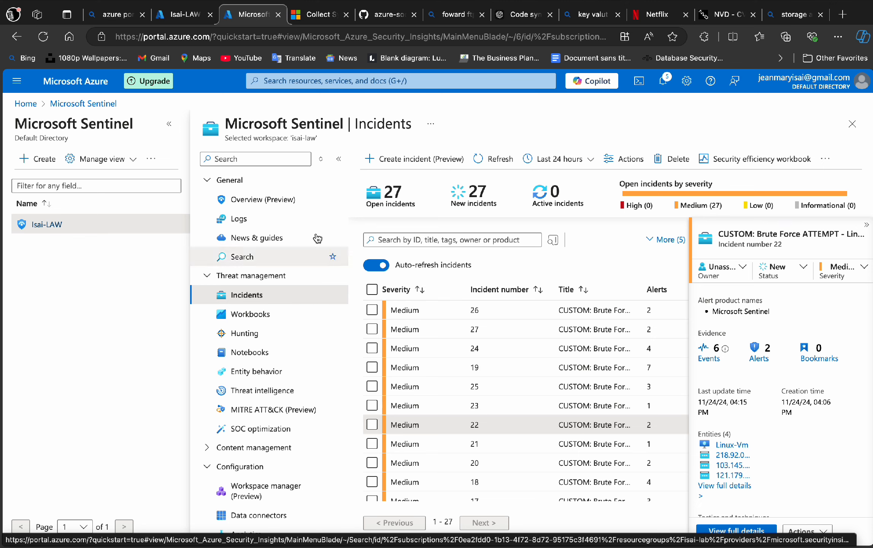
left_click(267, 219)
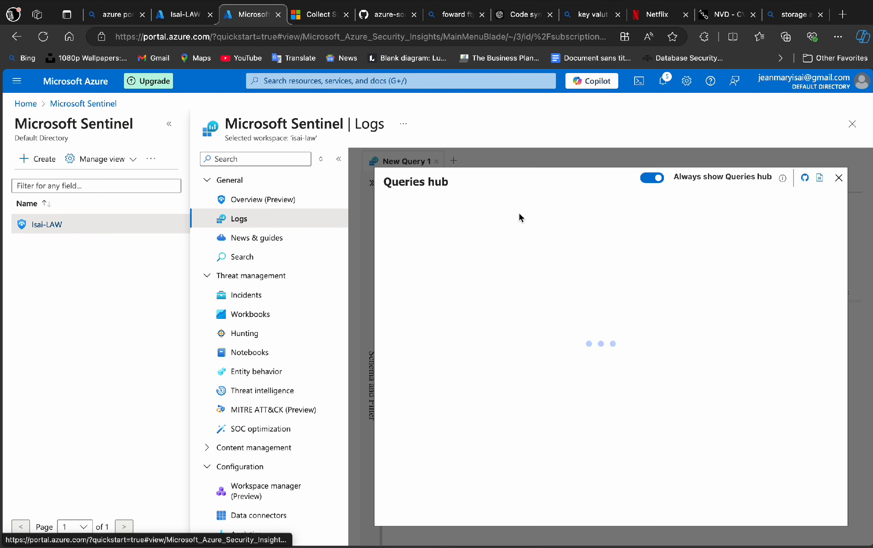
left_click(839, 178)
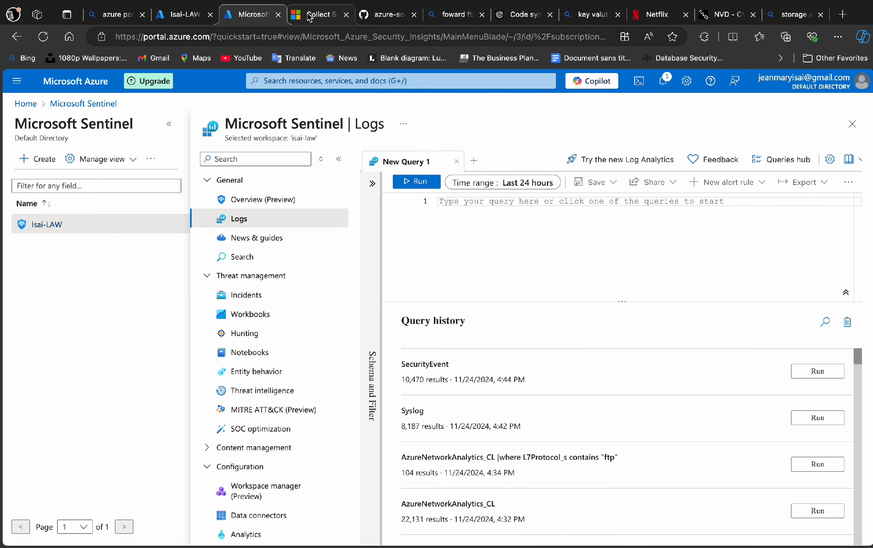
left_click(385, 14)
left_click_drag(308, 268, 230, 267)
key("ctrl+c")
left_click(253, 17)
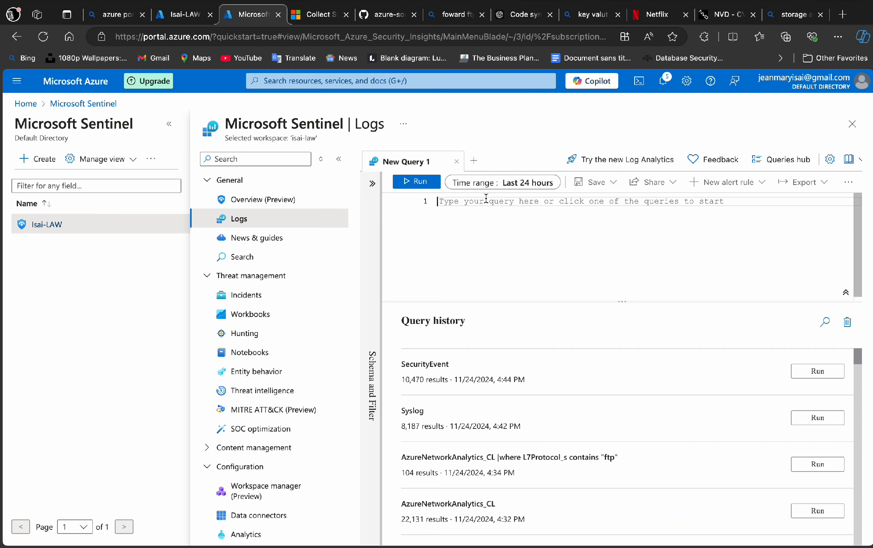
key("ctrl+v")
key("Return")
type("|")
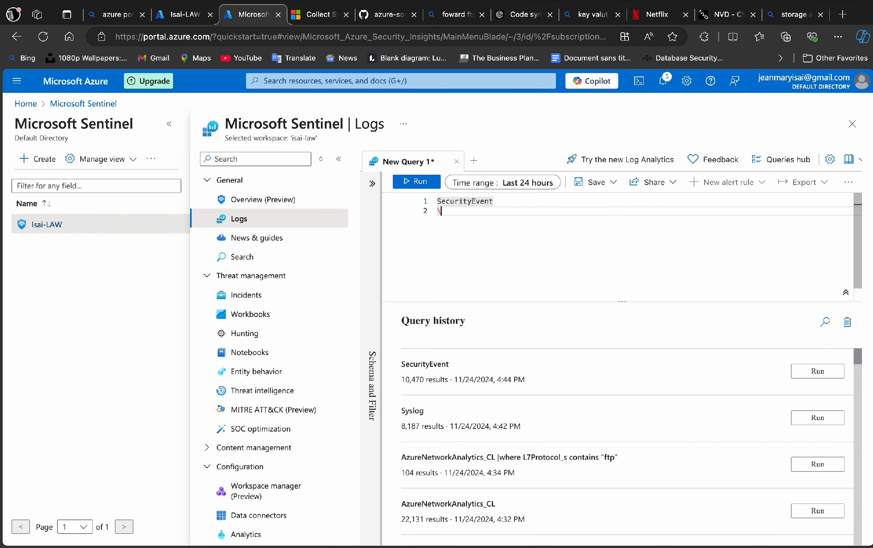
type("count")
left_click(417, 181)
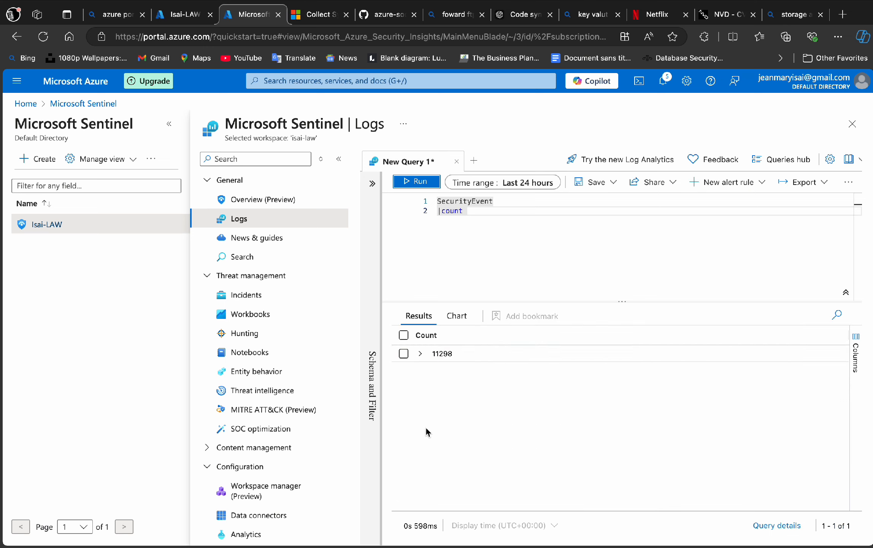
Swap the table to Syslog and run the count query.
left_click(384, 14)
double_click(263, 285)
key("ctrl+c")
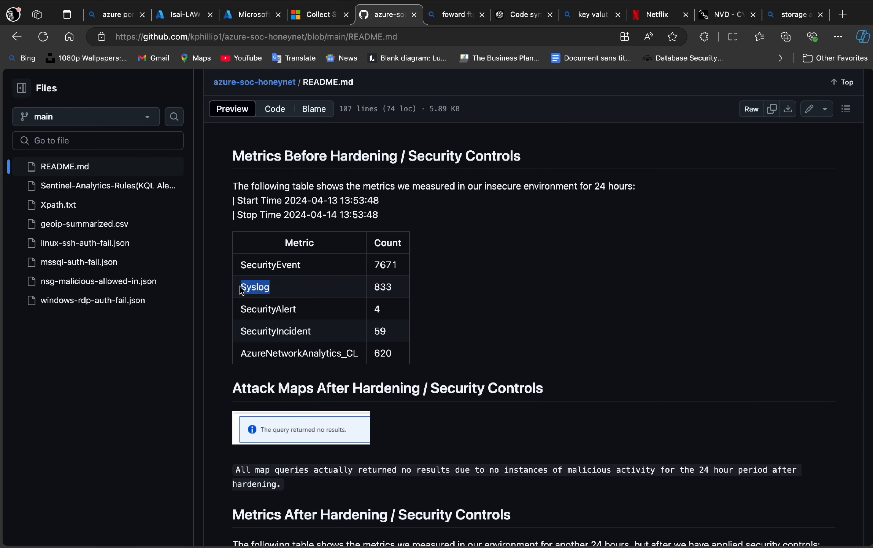
left_click(254, 19)
double_click(441, 211)
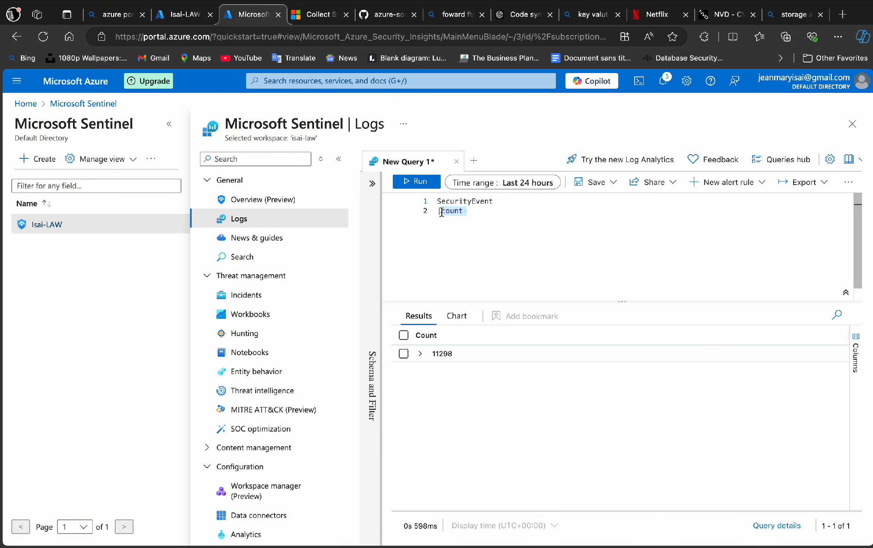
key("ctrl+v")
key("ctrl+z")
double_click(462, 201)
key("ctrl+v")
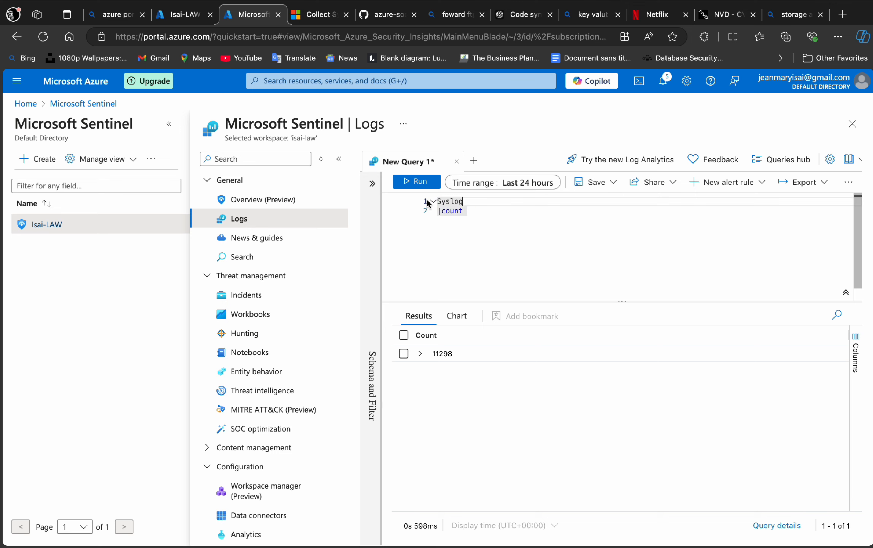
left_click(418, 182)
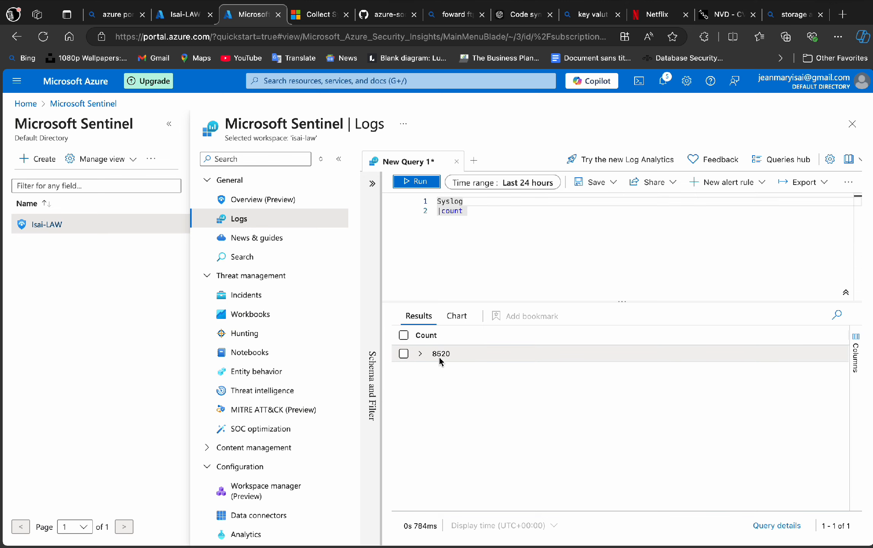
Count SecurityAlert records by replacing the table name in the query.
left_click(399, 17)
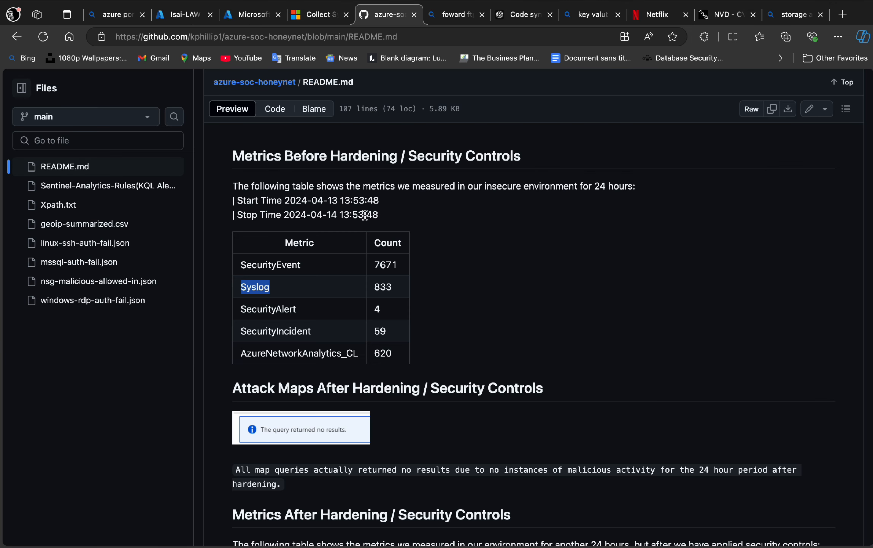
double_click(293, 309)
key("ctrl+c")
left_click(251, 14)
double_click(449, 201)
key("ctrl+v")
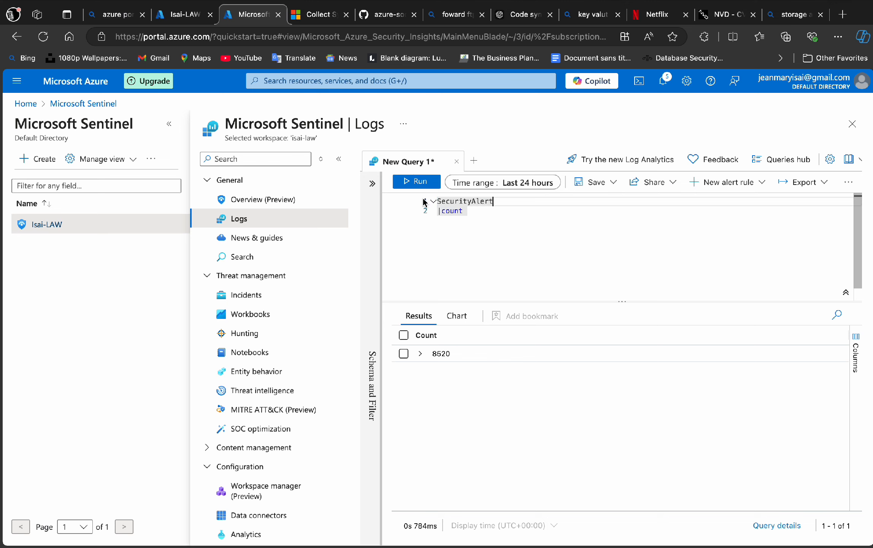
left_click(415, 181)
Count SecurityIncident records with the same query.
left_click(365, 12)
left_click_drag(311, 331, 254, 329)
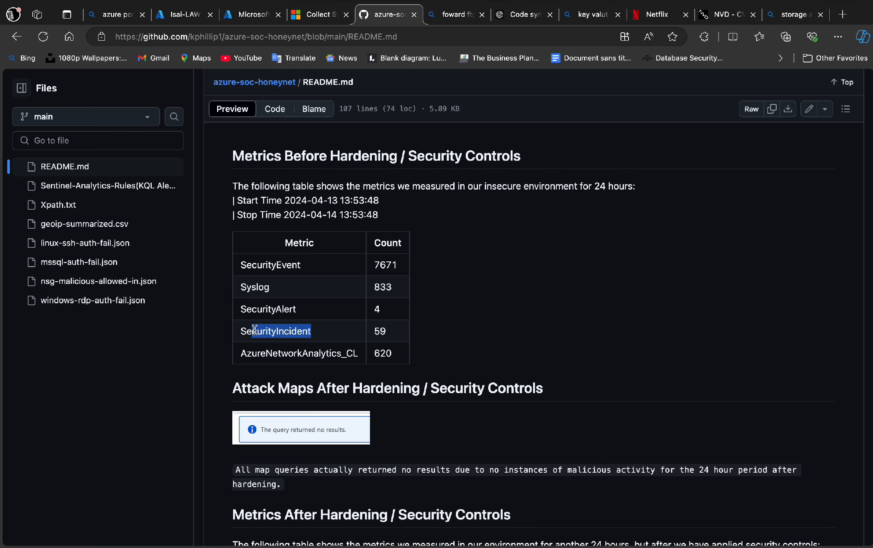
double_click(254, 329)
key("ctrl+c")
left_click(251, 15)
double_click(448, 201)
key("ctrl+v")
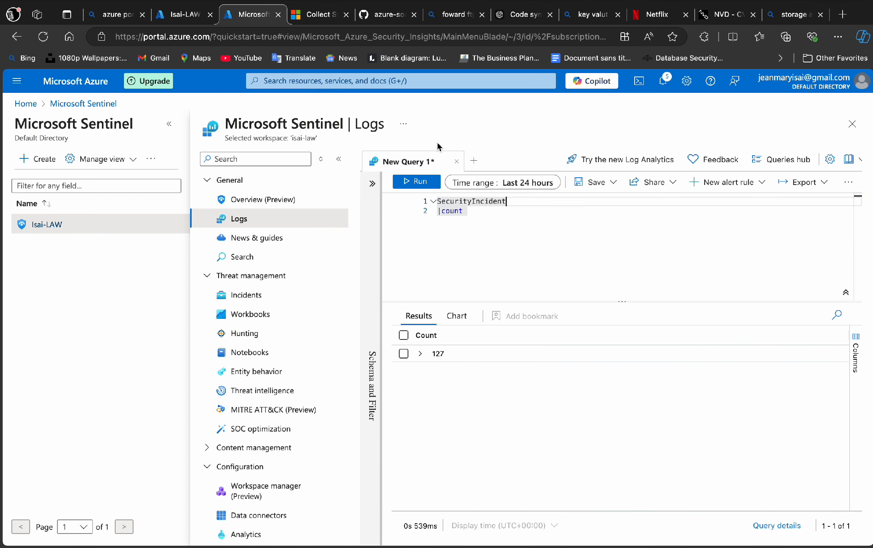
left_click(415, 181)
Count AzureNetworkAnalytics_CL records (23719), then close the Logs blade.
left_click(317, 31)
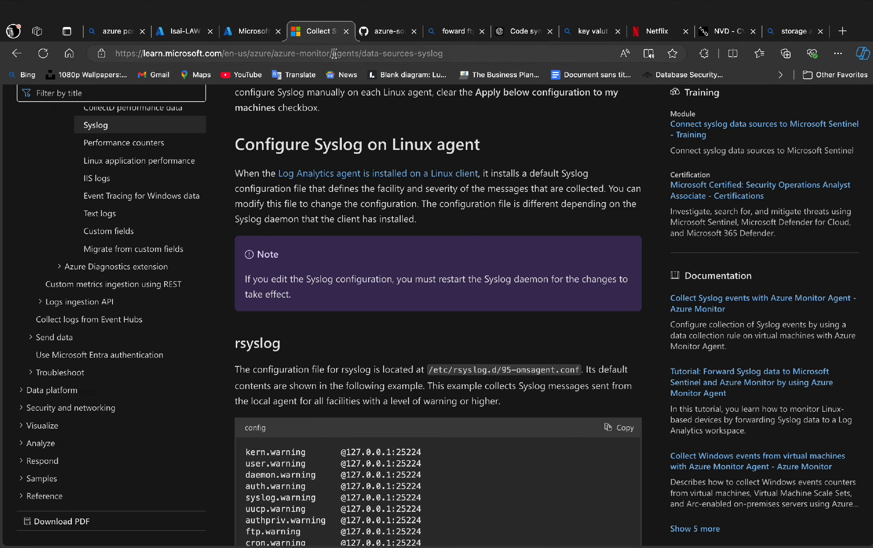
left_click(366, 32)
left_click_drag(358, 353, 240, 359)
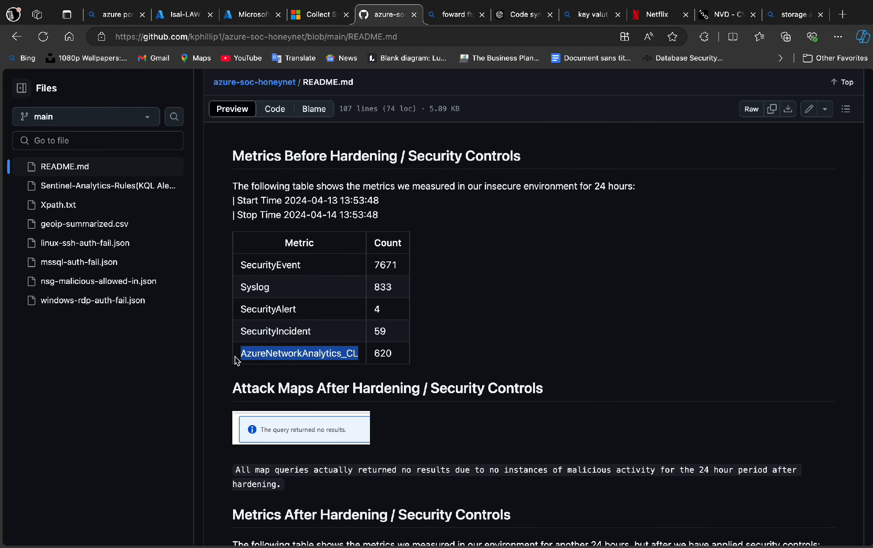
left_click(253, 17)
left_click_drag(518, 200, 435, 201)
key("ctrl+v")
left_click(415, 181)
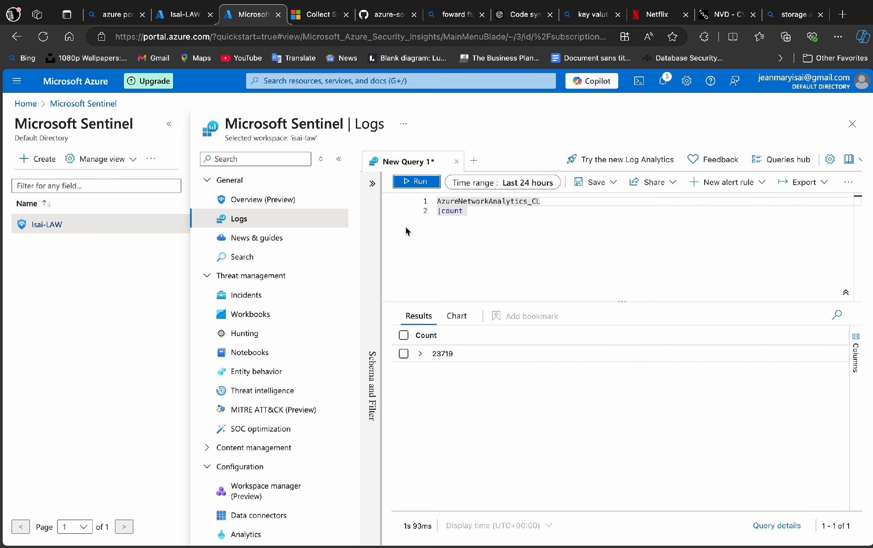
left_click(852, 124)
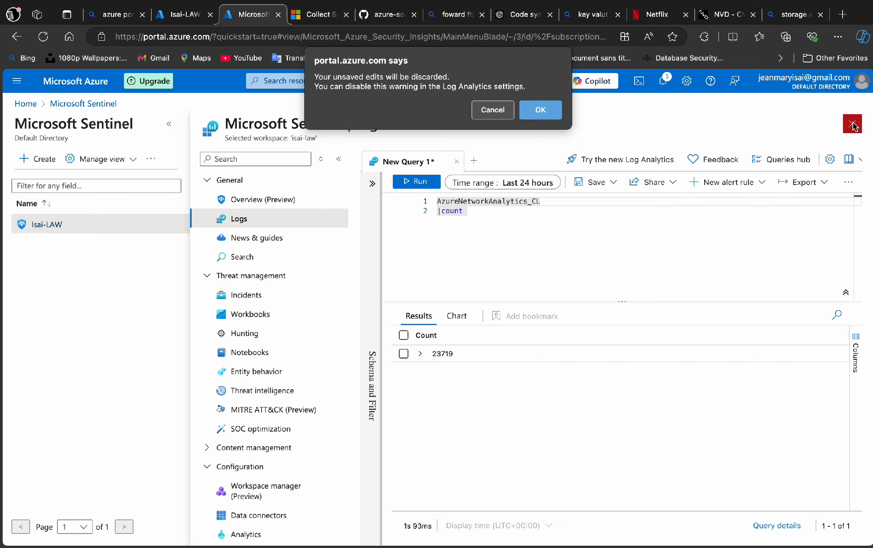
Close the Sentinel Logs blade, discarding the unsaved query.
key("Escape")
left_click(853, 123)
left_click(526, 119)
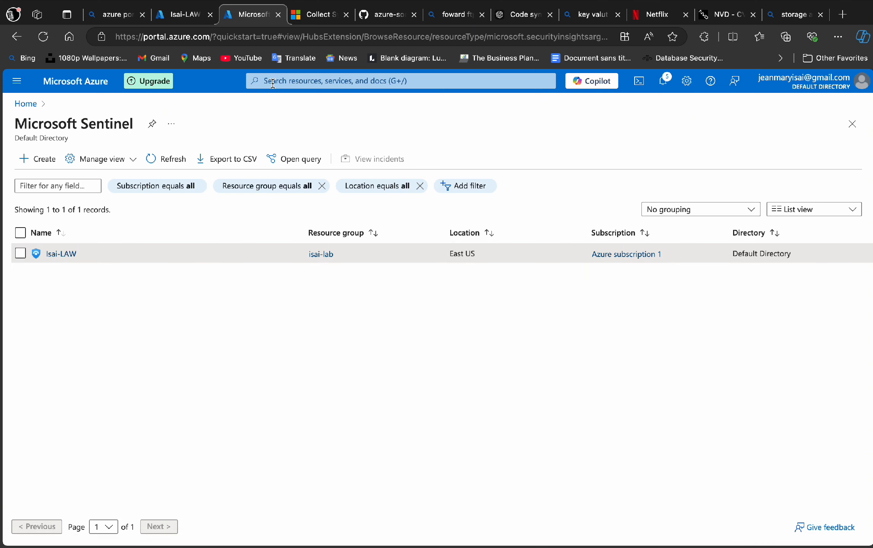
Find Microsoft Defender for Cloud via search, review its Overview cards, and open Security posture.
left_click(342, 81)
type("defend")
left_click(299, 181)
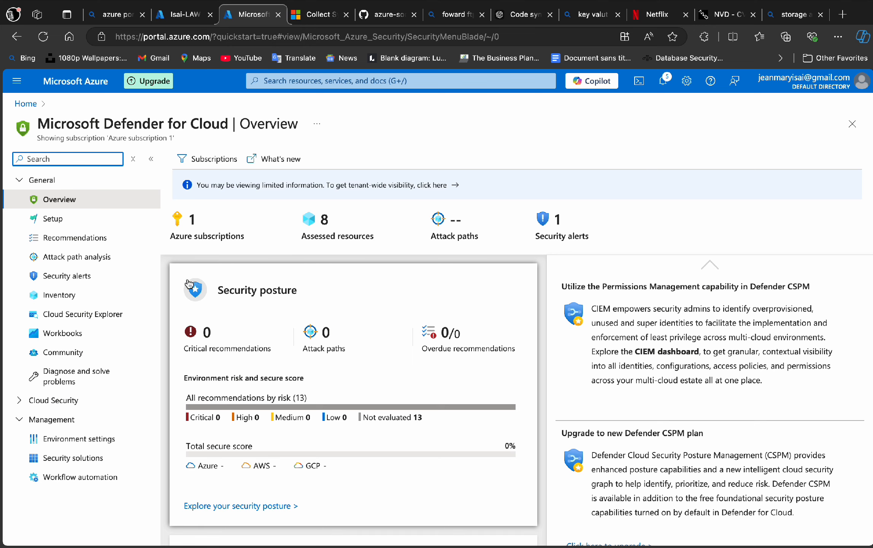
scroll(208, 361, "down", 8)
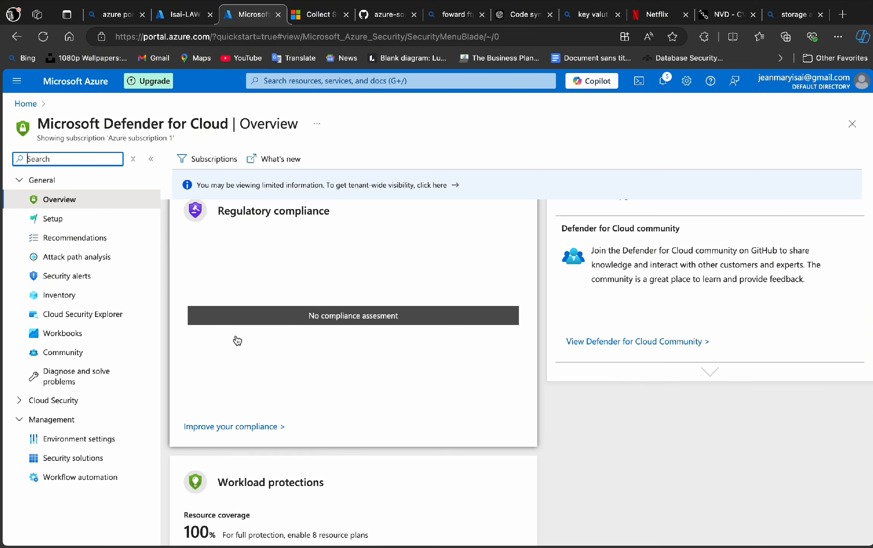
scroll(235, 385, "down", 10)
scroll(235, 386, "up", 6)
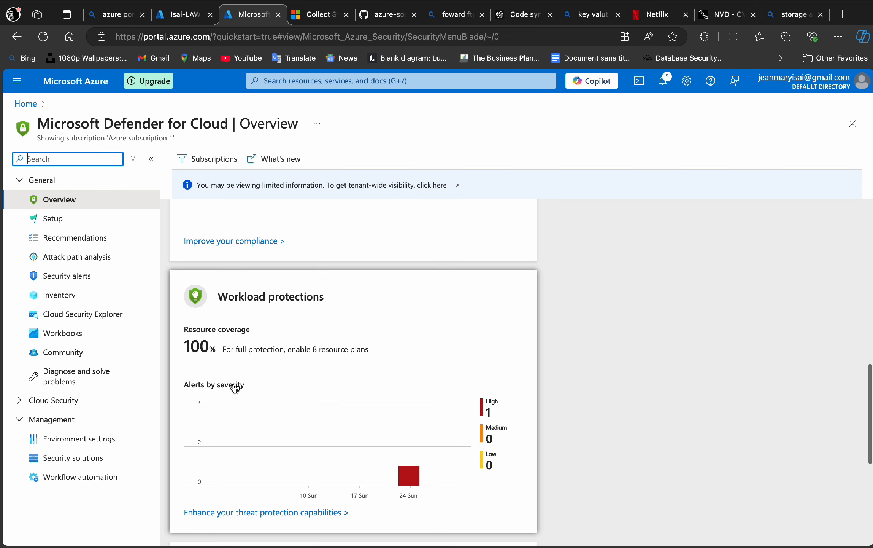
scroll(235, 388, "up", 8)
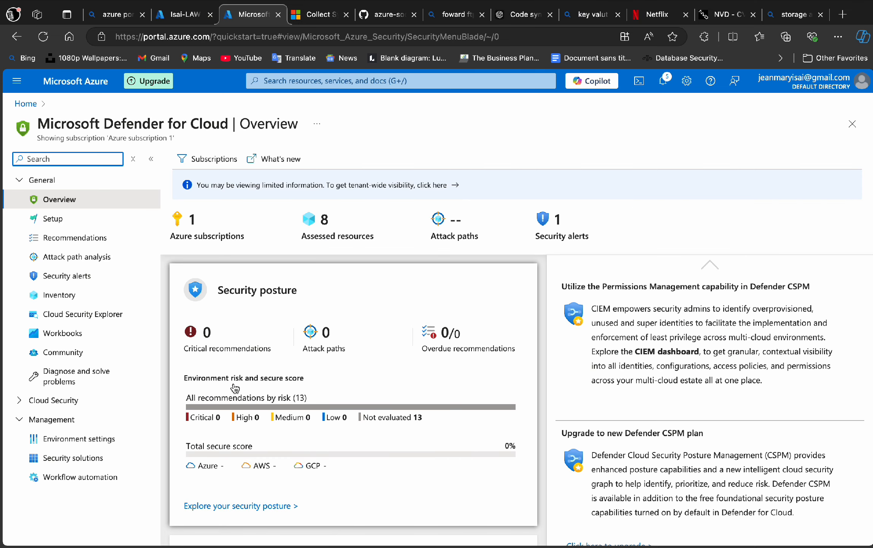
left_click(267, 292)
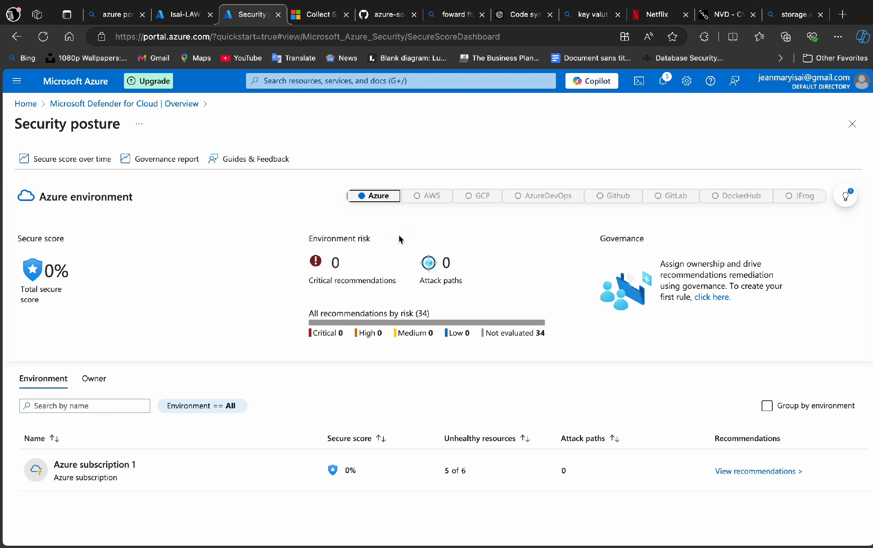
View recommendations for Azure subscription 1, dismiss the risk-based tip, and browse the list.
scroll(168, 394, "down", 2)
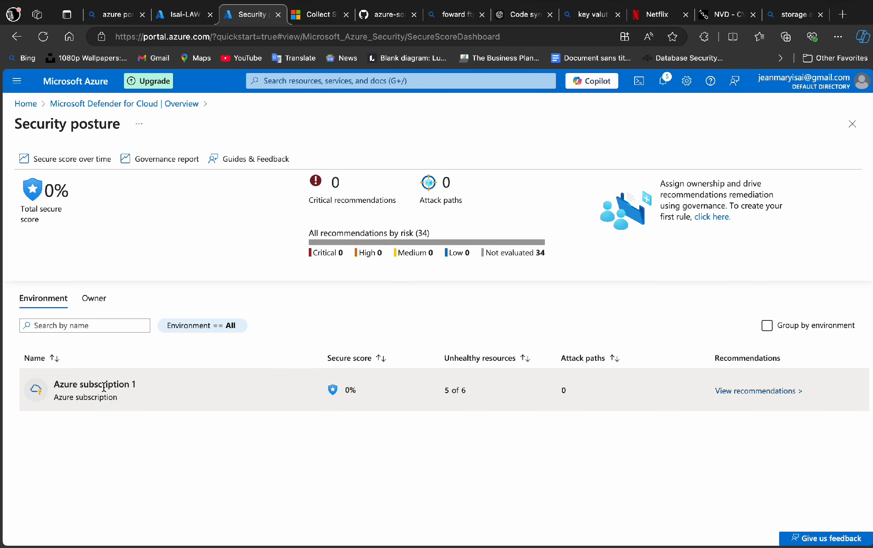
left_click(759, 391)
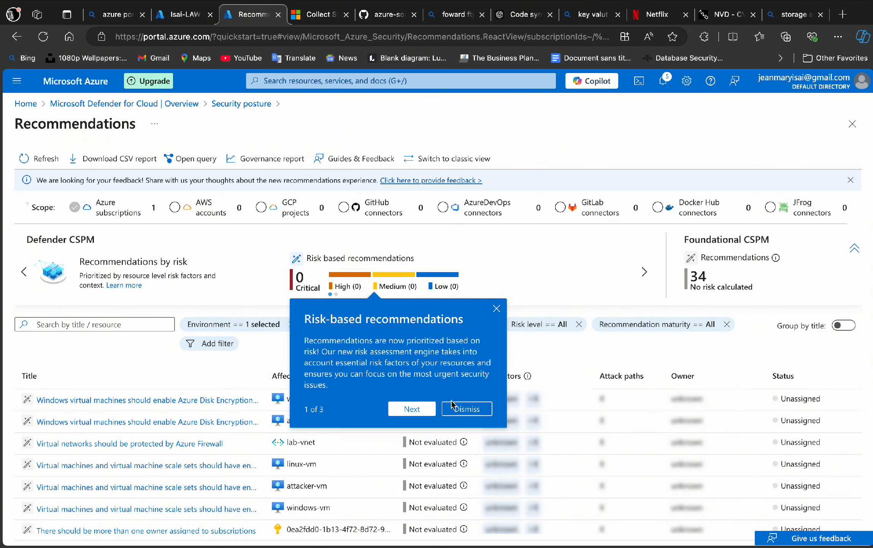
left_click(458, 409)
scroll(396, 398, "down", 5)
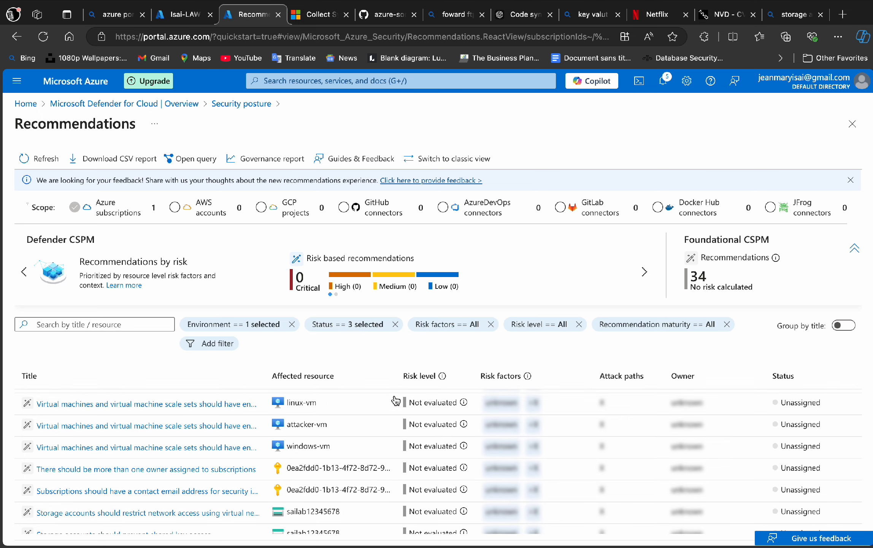
scroll(396, 397, "up", 3)
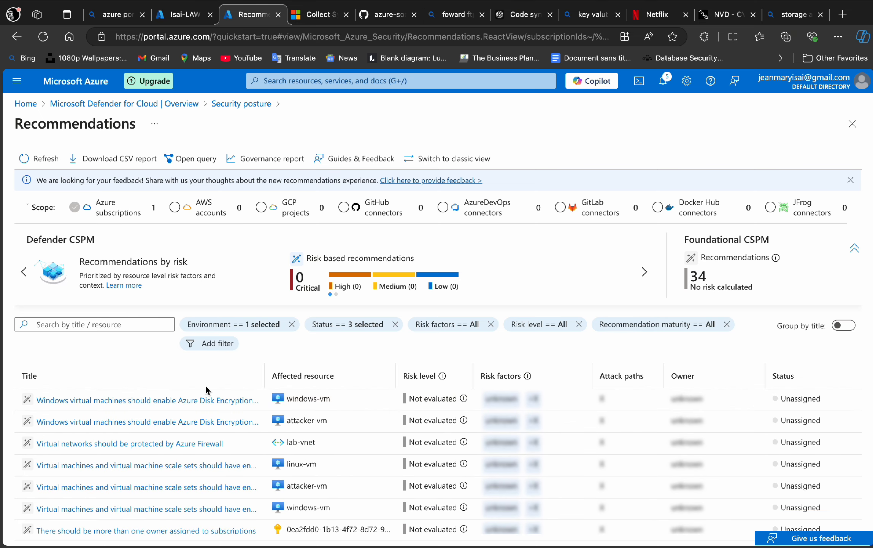
scroll(261, 439, "down", 1)
scroll(261, 440, "down", 5)
scroll(251, 438, "up", 10)
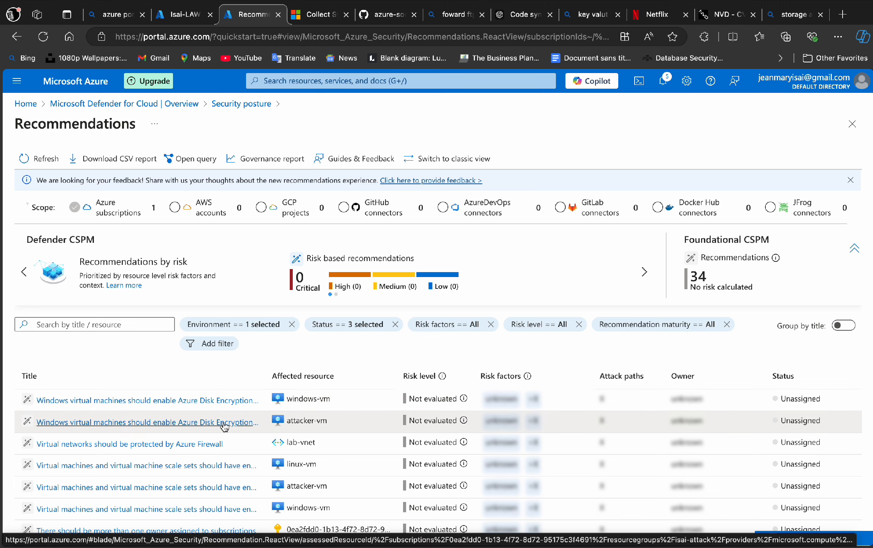
scroll(187, 442, "down", 1)
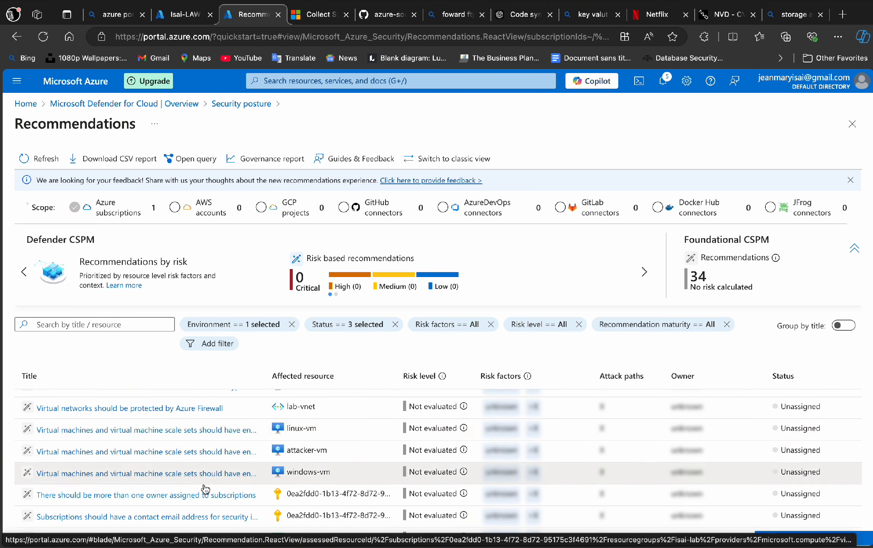
scroll(198, 464, "down", 3)
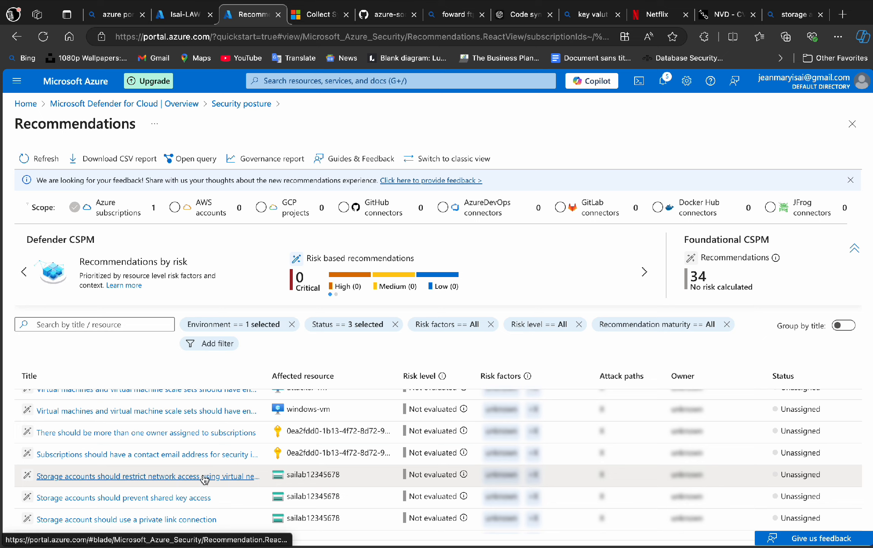
scroll(205, 472, "up", 5)
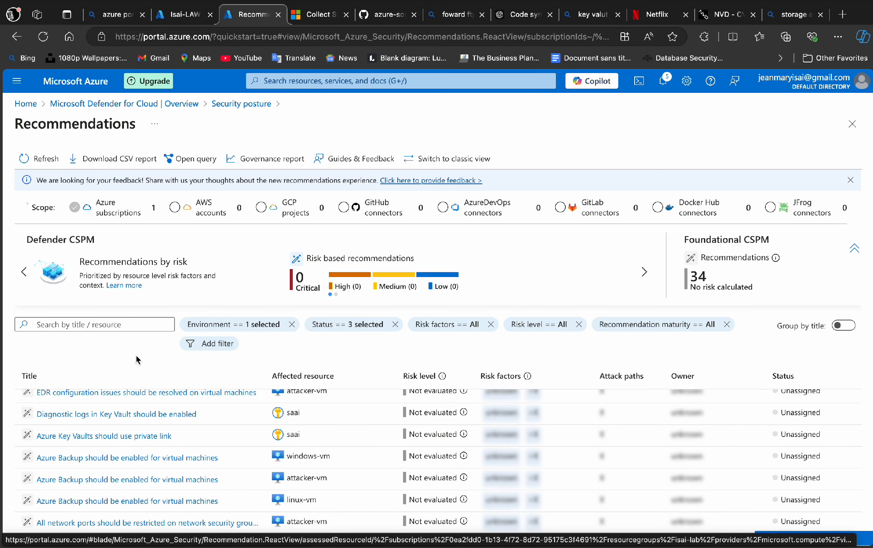
Return to the Defender for Cloud overview and open the Security posture page.
left_click(25, 271)
left_click(95, 105)
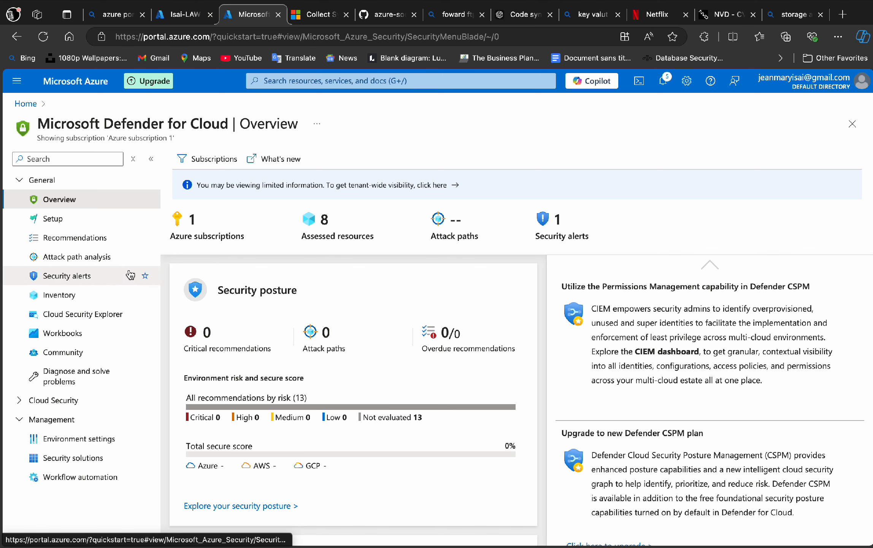
left_click(105, 409)
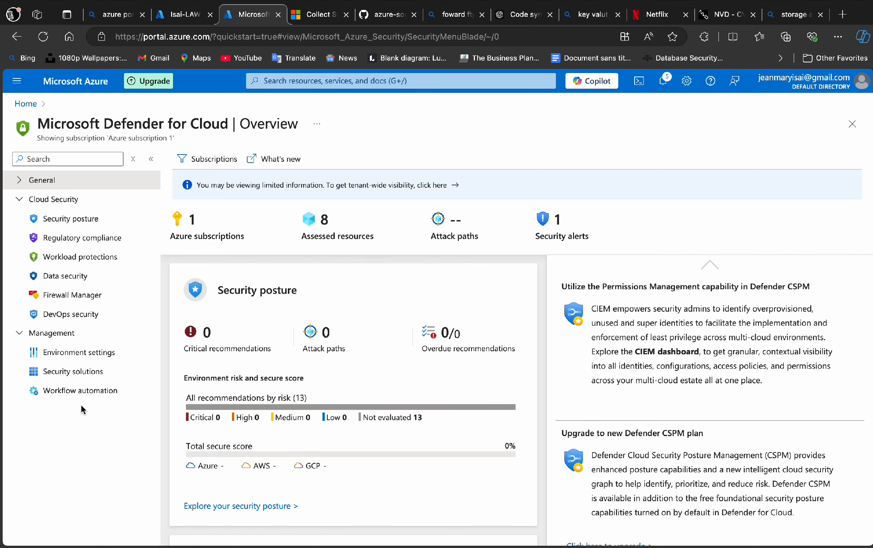
left_click(79, 187)
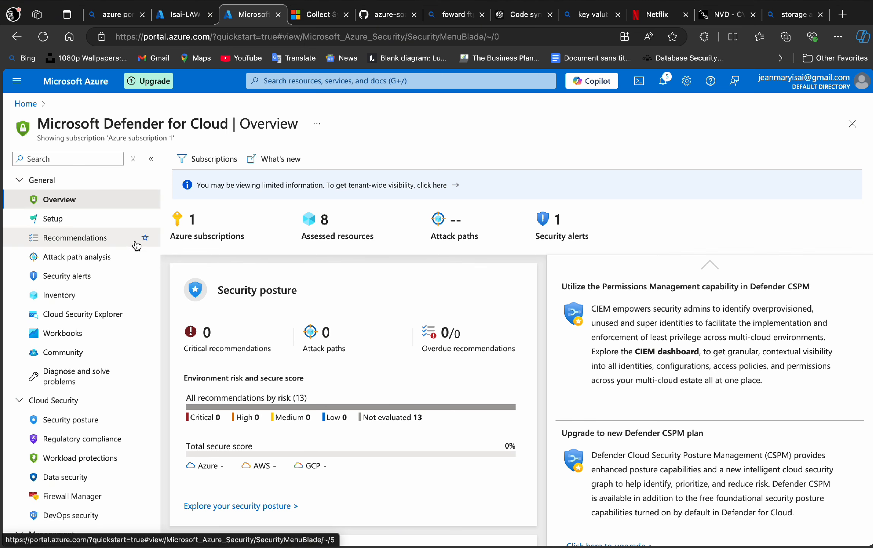
left_click(260, 323)
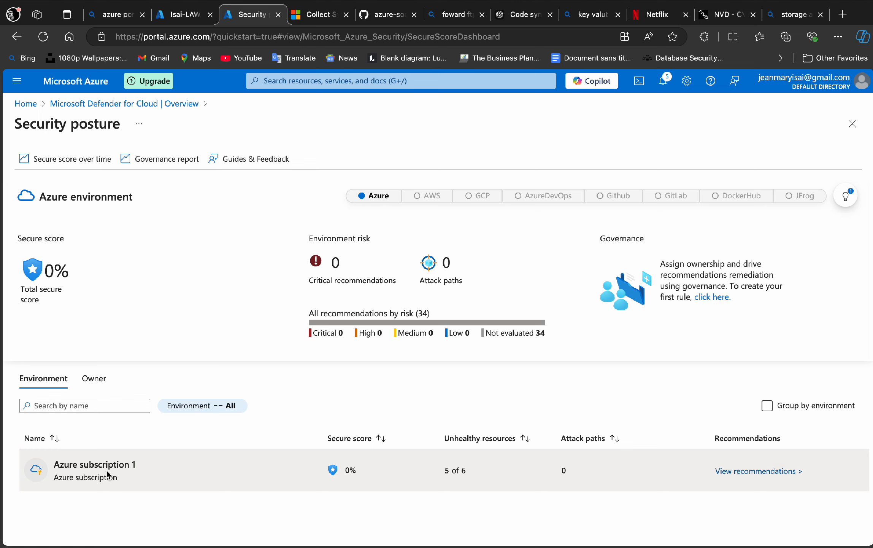
Open the Windows VM Azure Disk Encryption or EncryptionAtHost recommendation for Azure subscription 1.
left_click_drag(107, 473, 741, 470)
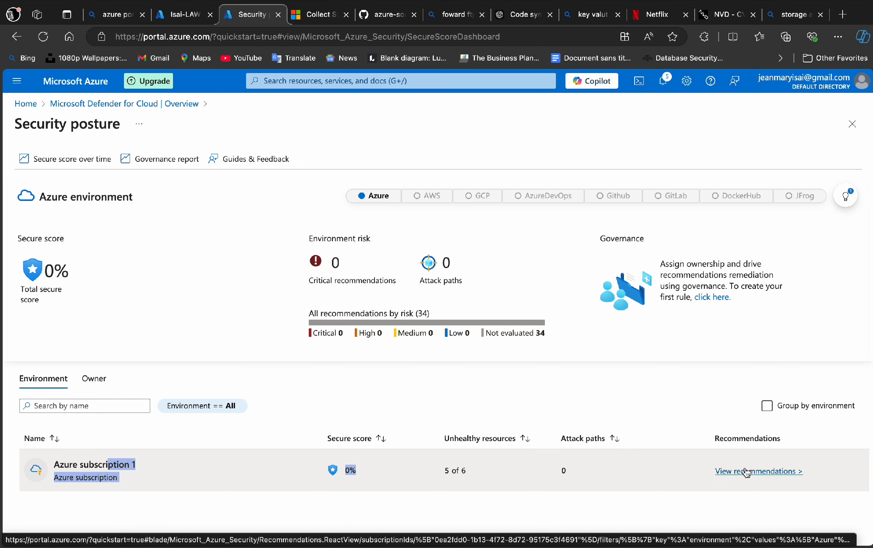
left_click(747, 471)
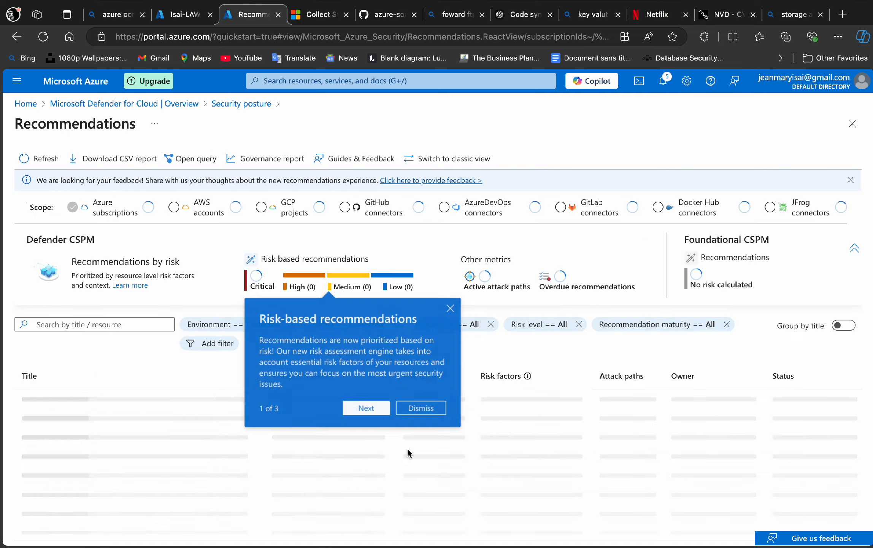
left_click(170, 400)
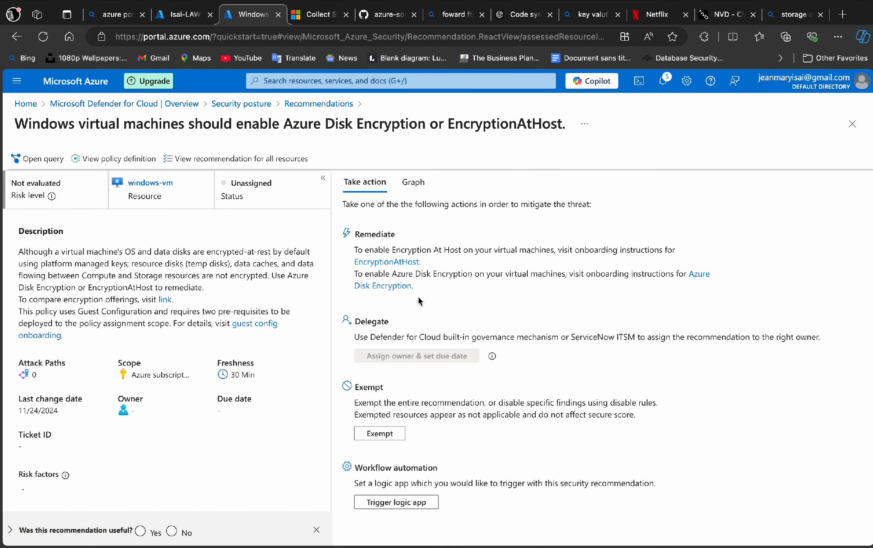
left_click(159, 104)
left_click(69, 438)
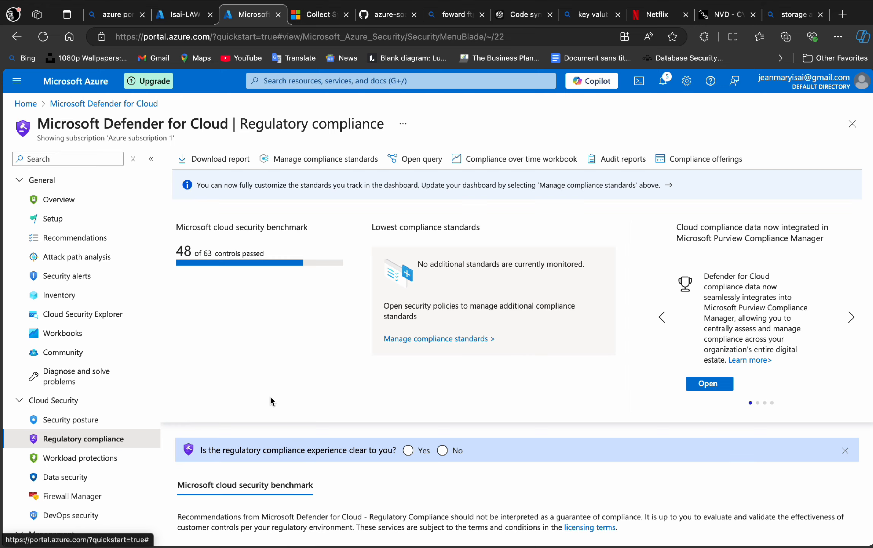
Expand and collapse the NS. Network Security control group on the 48-of-63 compliance dashboard.
scroll(282, 381, "down", 6)
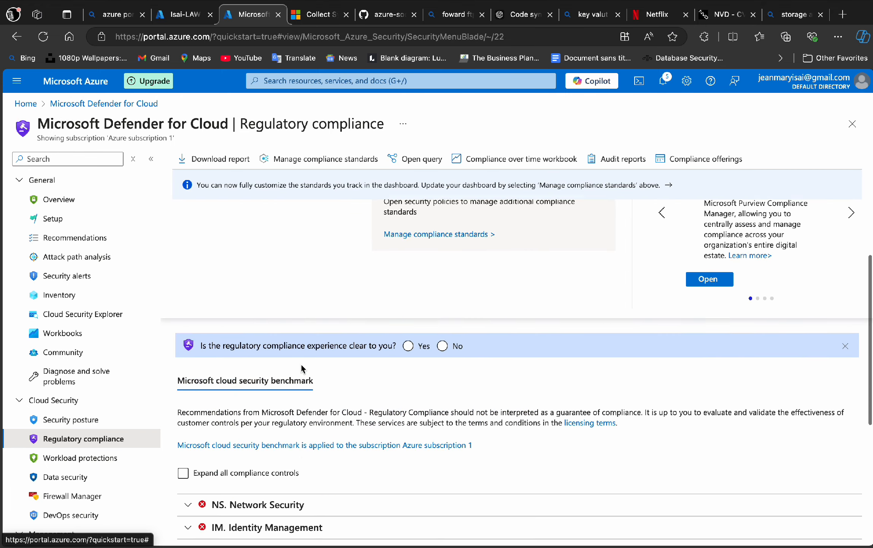
left_click(189, 354)
left_click(190, 357)
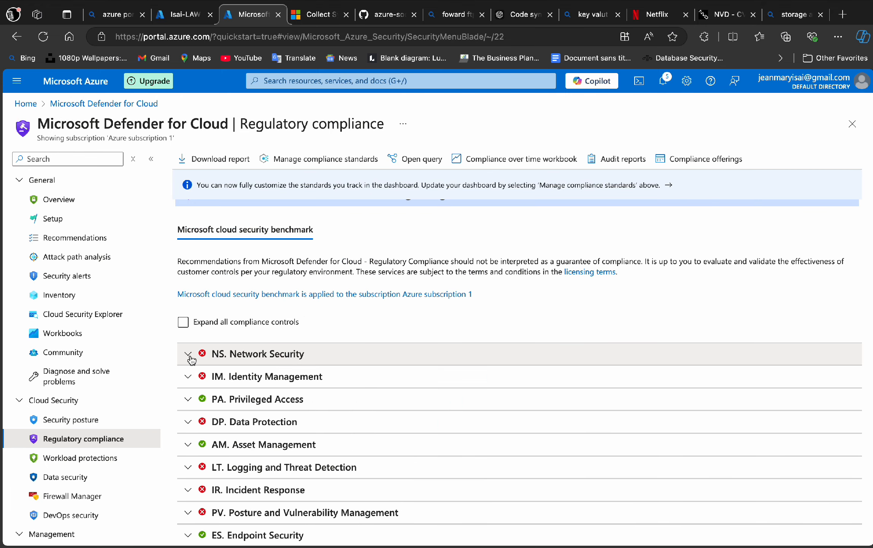
scroll(209, 347, "up", 5)
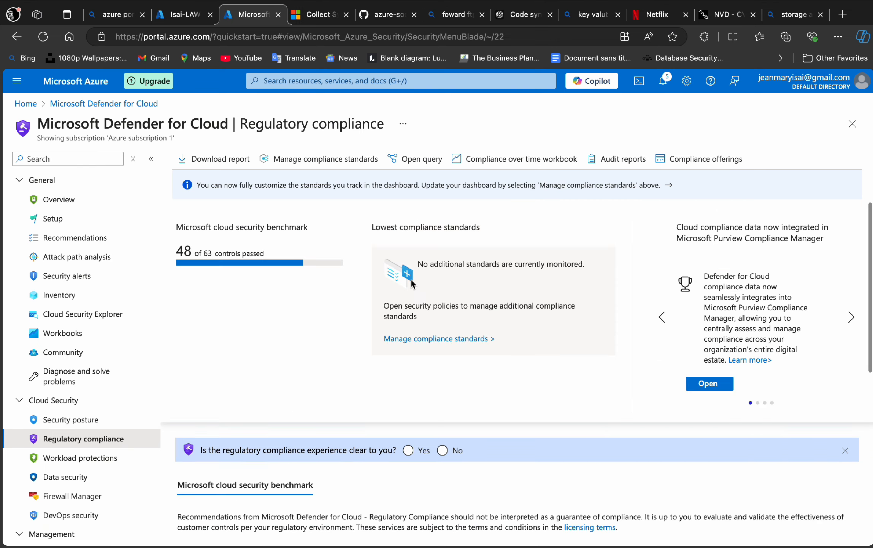
scroll(412, 284, "down", 8)
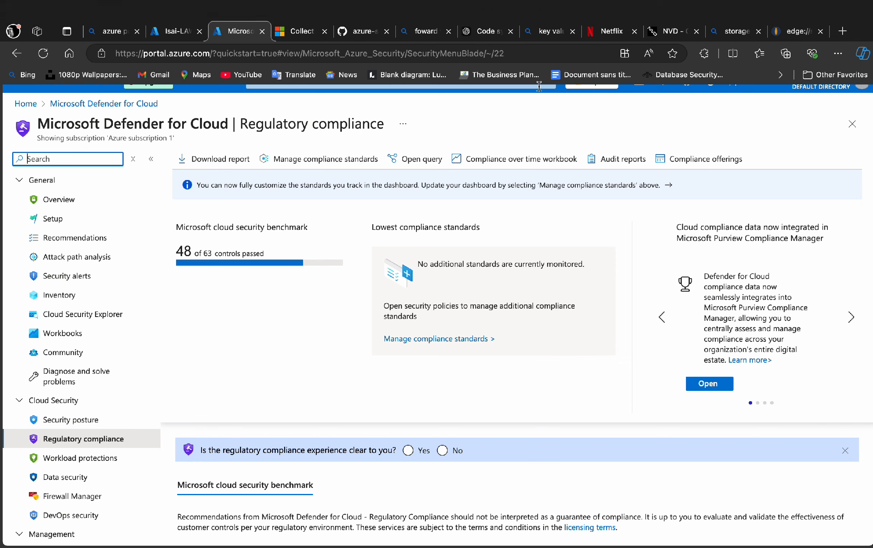
Open the lab workspace's Sentinel workbooks, select windows-rdp-auth-fail, and return to Home.
left_click(86, 82)
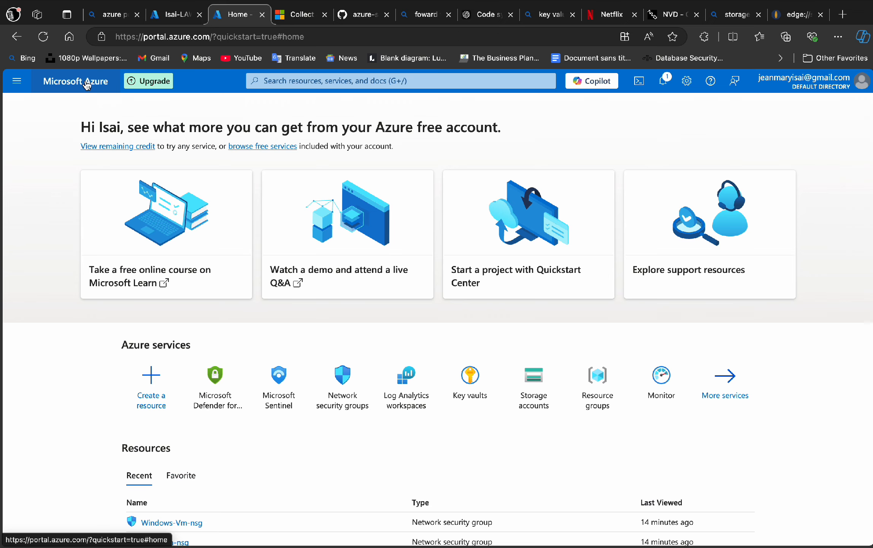
scroll(123, 292, "down", 5)
scroll(175, 249, "up", 1)
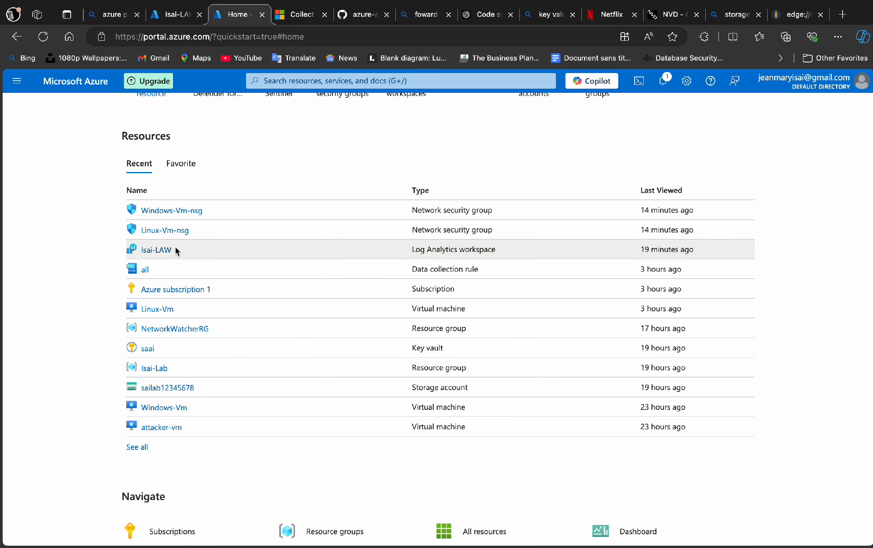
scroll(175, 246, "up", 8)
left_click(281, 375)
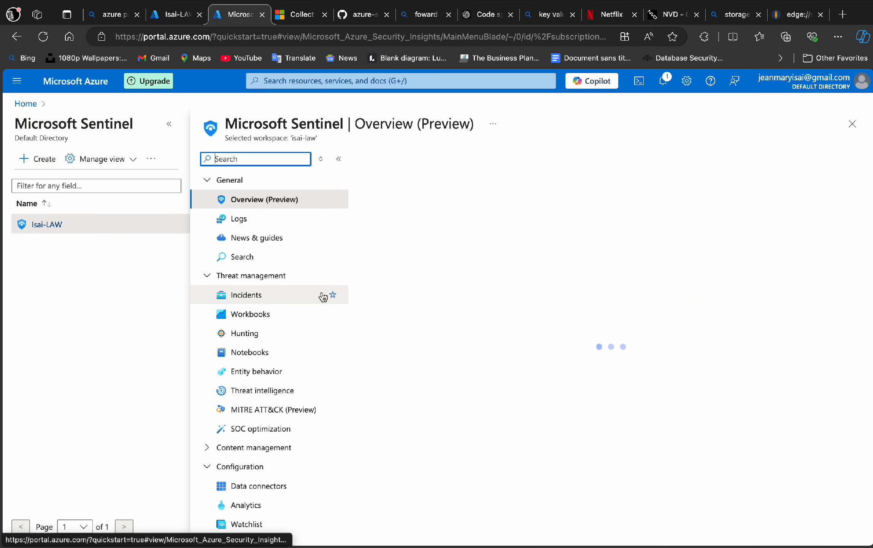
left_click(323, 314)
scroll(266, 343, "down", 2)
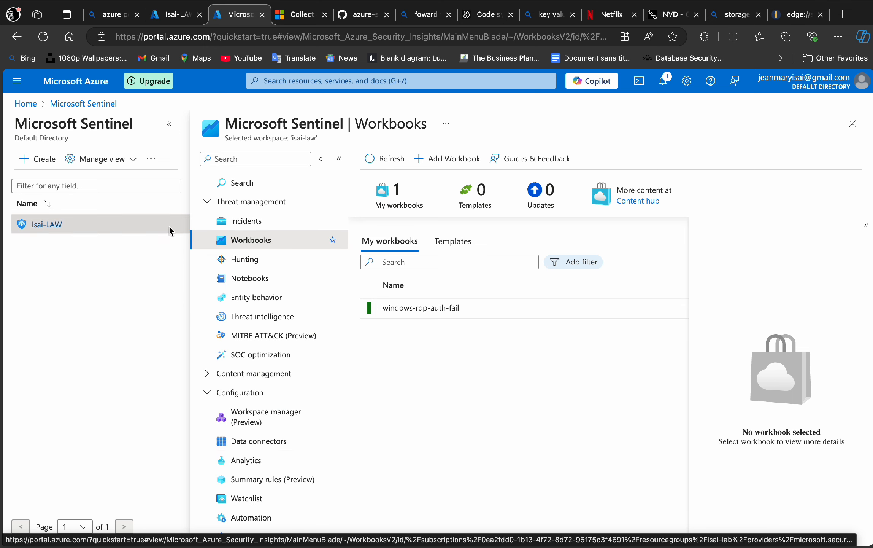
left_click(390, 307)
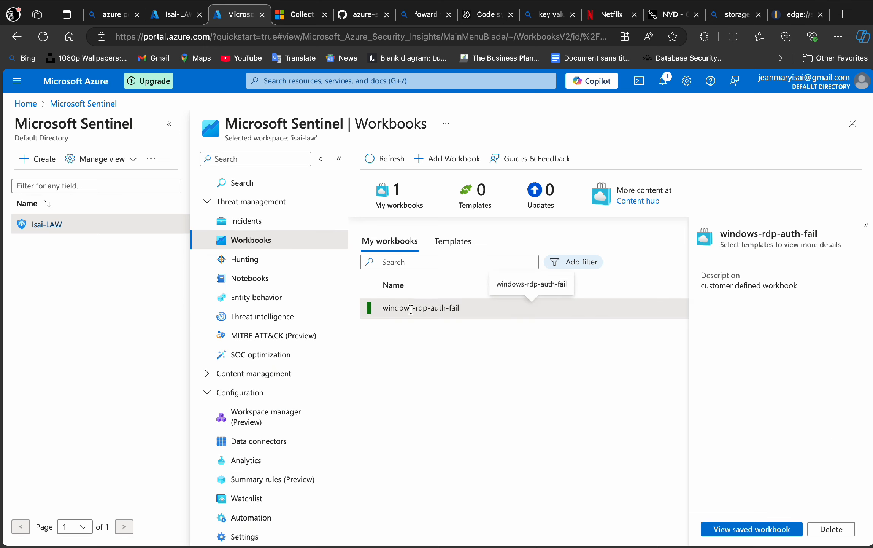
left_click(24, 104)
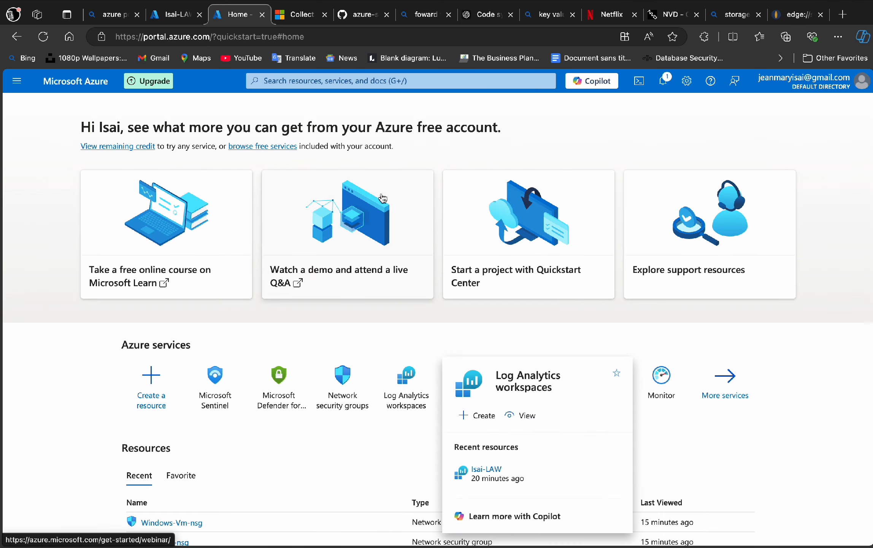
left_click(343, 81)
Open Cost analysis's Accumulated costs view, review the $8.23 Nov 2024 total, then return Home.
type("cost")
left_click(312, 184)
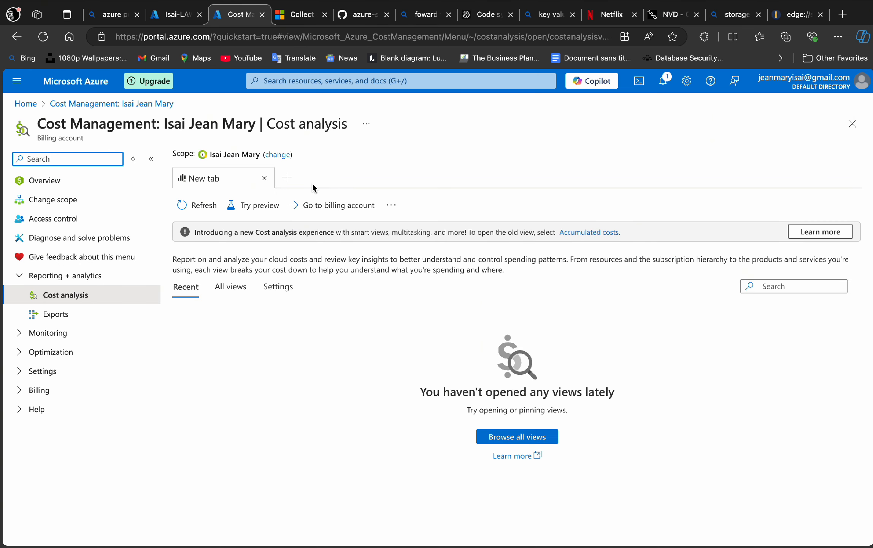
left_click(231, 287)
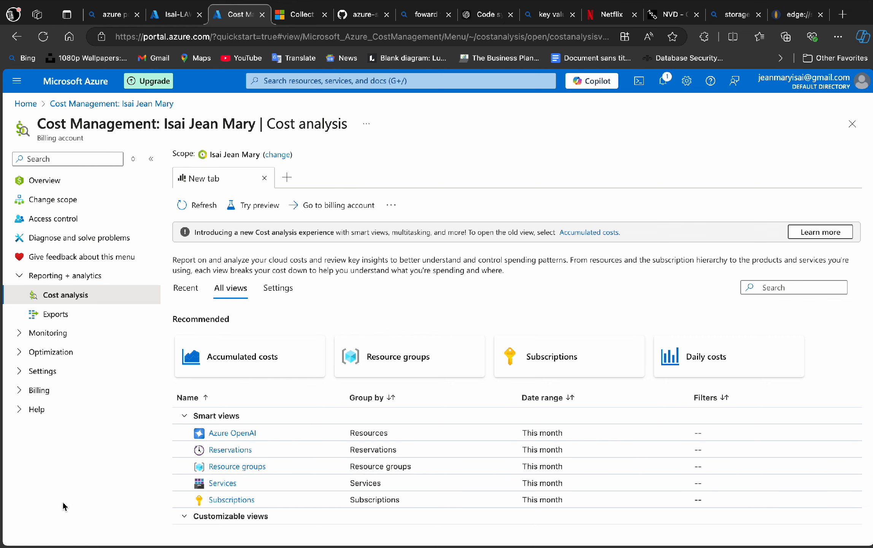
left_click(291, 374)
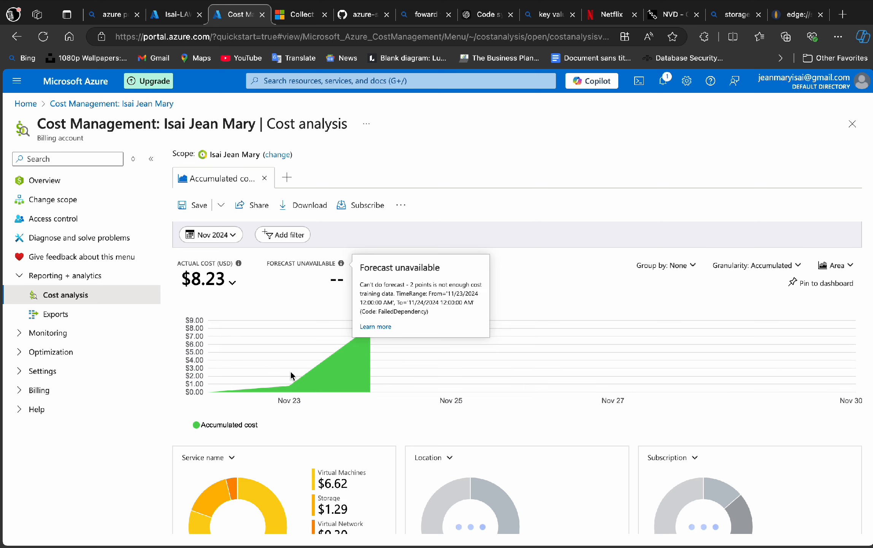
scroll(365, 366, "down", 2)
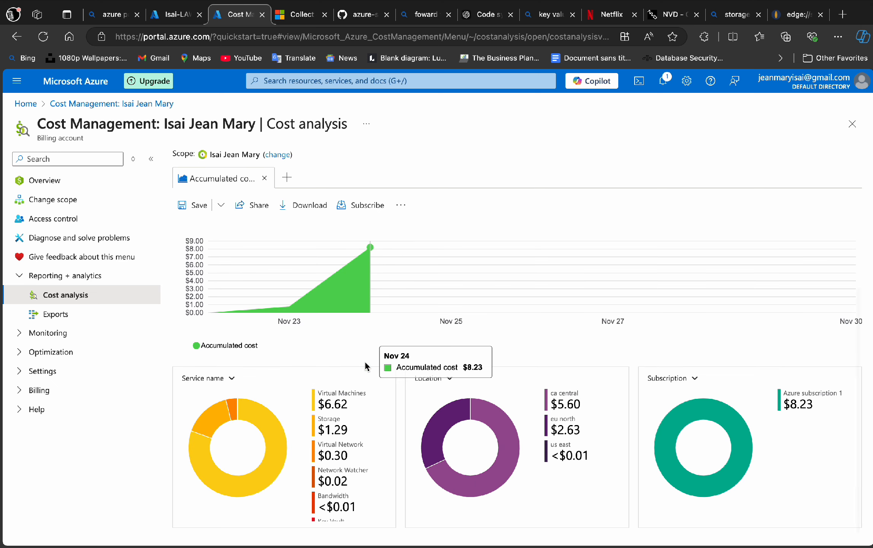
scroll(365, 366, "up", 2)
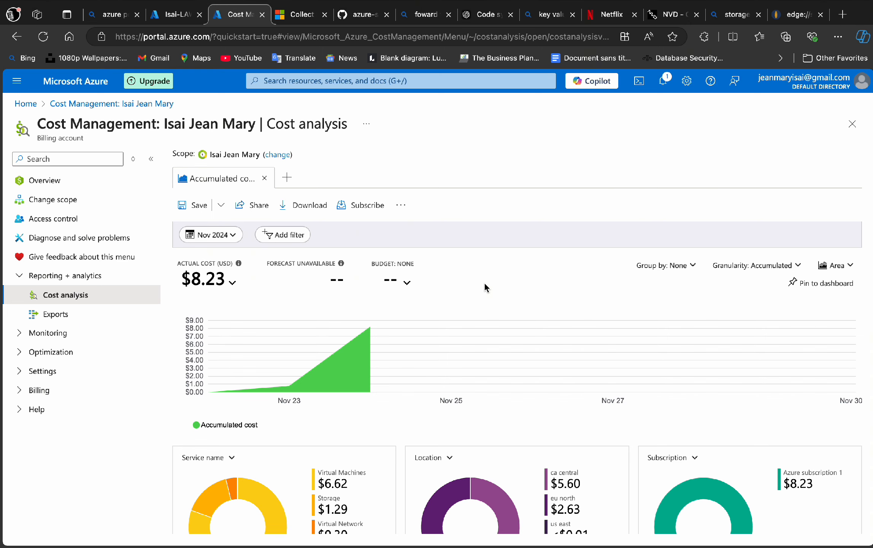
scroll(377, 365, "down", 2)
scroll(379, 362, "up", 2)
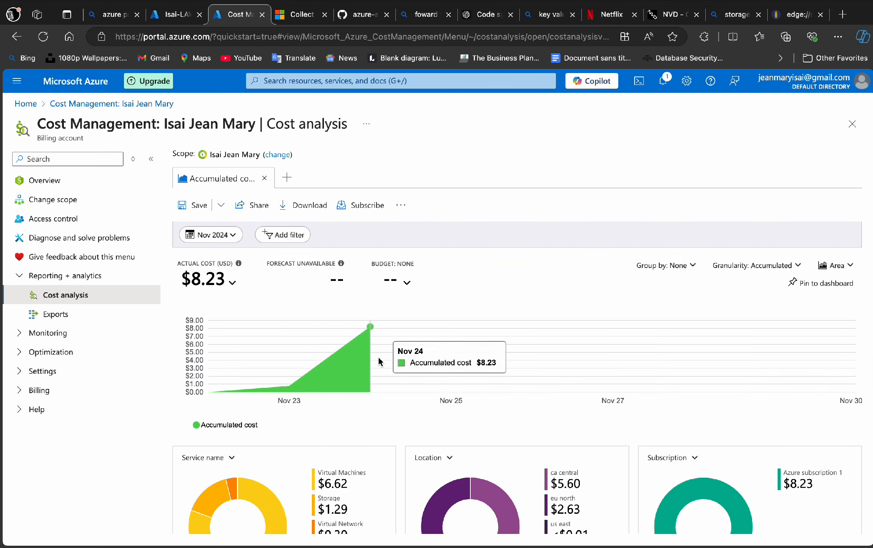
left_click(25, 103)
scroll(210, 329, "down", 10)
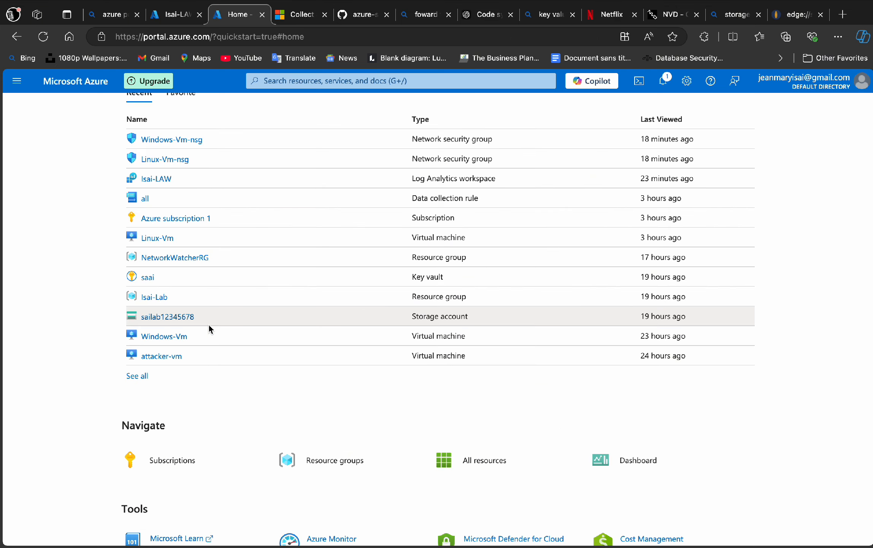
Open the Isai-Lab resource group from the recent resources list.
scroll(205, 327, "up", 1)
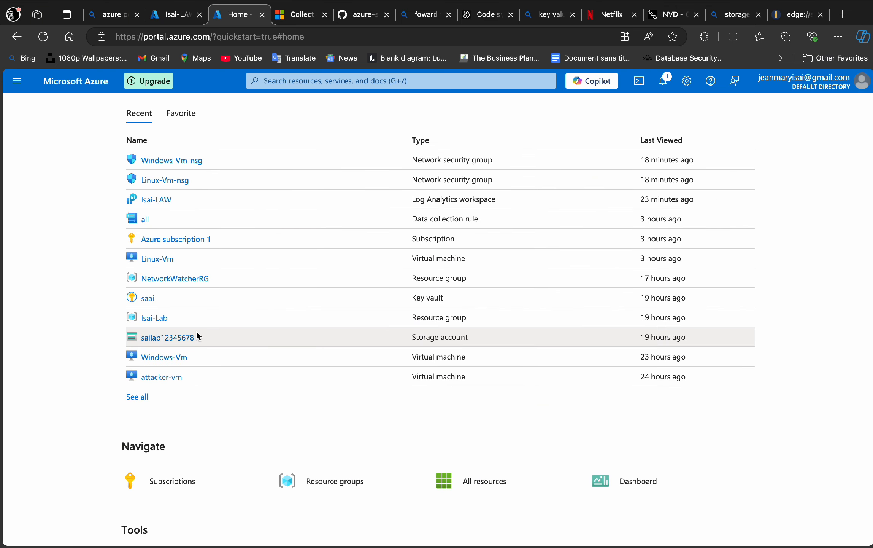
scroll(196, 331, "up", 3)
scroll(197, 336, "down", 1)
left_click(152, 420)
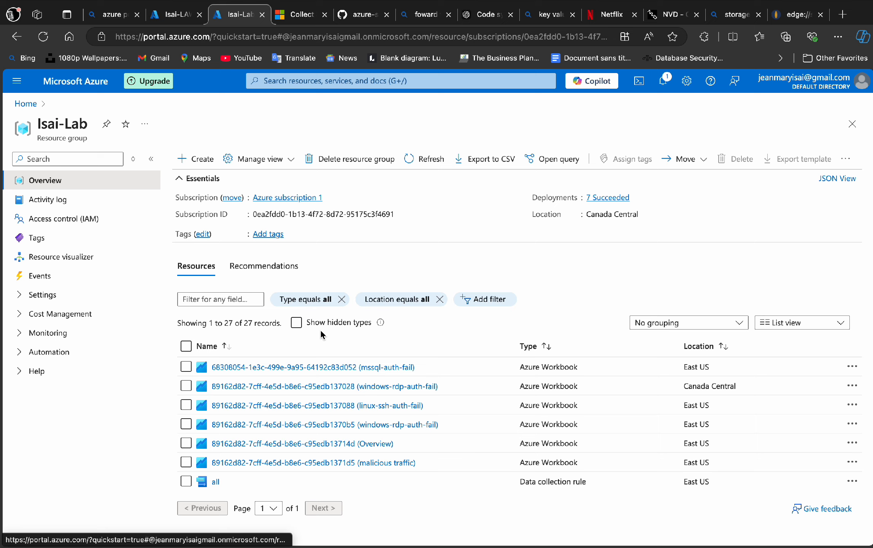
left_click(277, 367)
key("alt+Left")
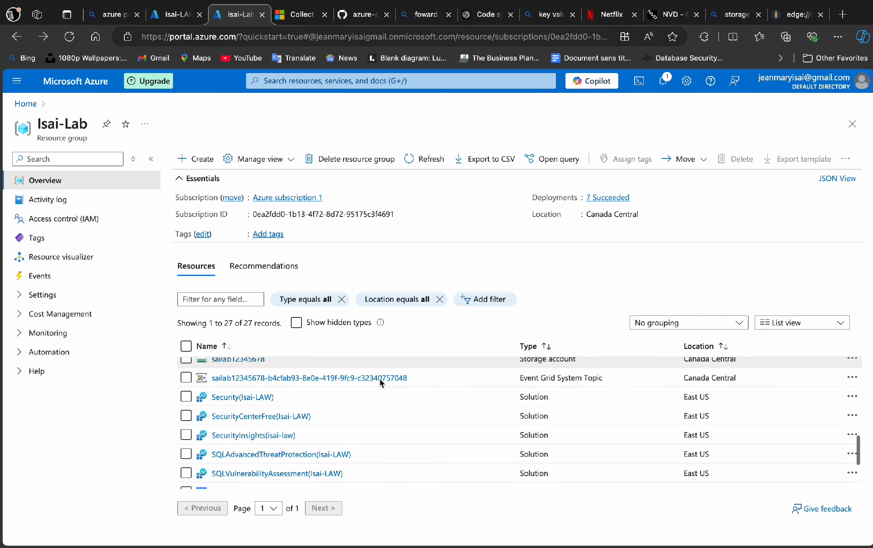
Delete the Isai-Lab resource group with force delete for VMs, confirming the name Isai-Lab.
left_click(348, 159)
scroll(700, 289, "down", 5)
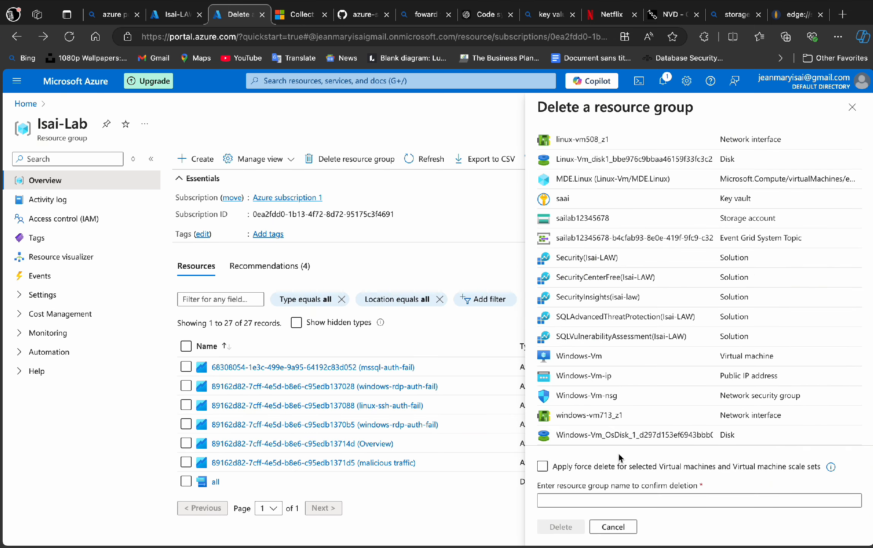
left_click(579, 500)
type("Isai-Lab")
left_click(561, 527)
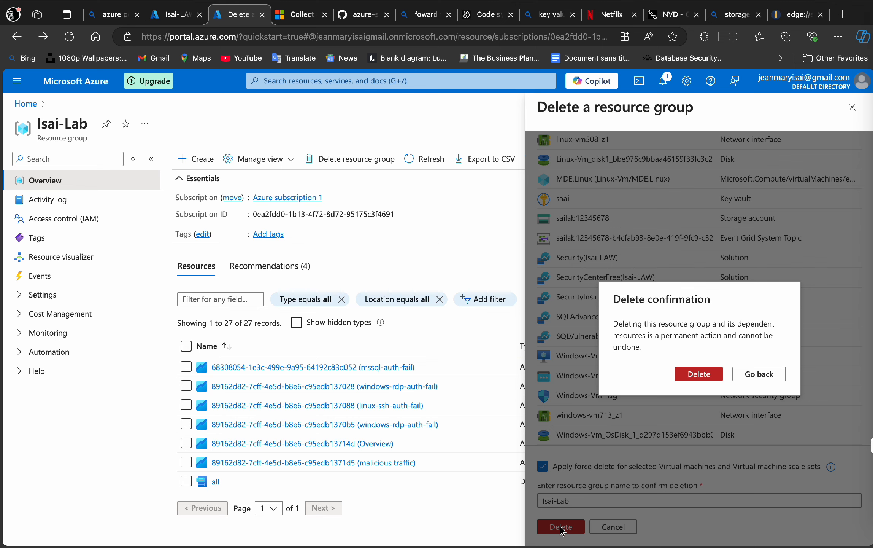
left_click(700, 375)
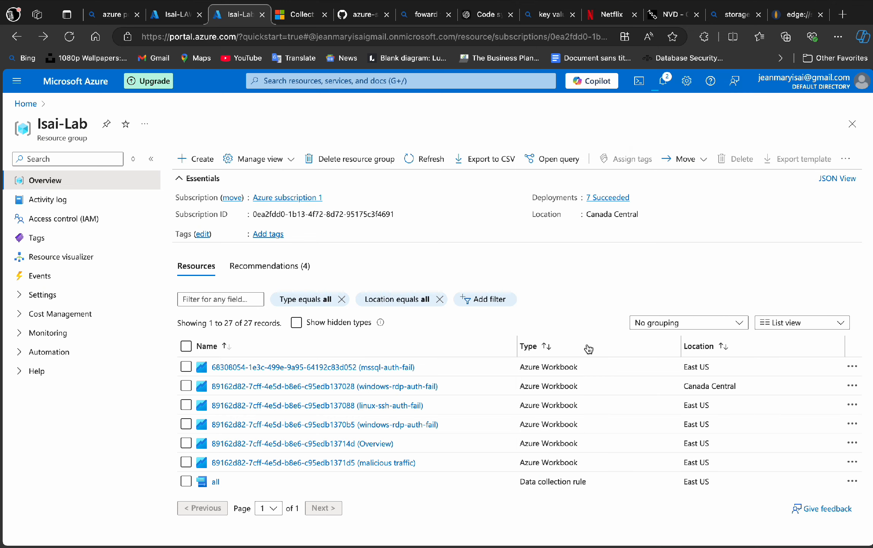
Reload the Home page and open the full Resource groups list.
left_click(78, 81)
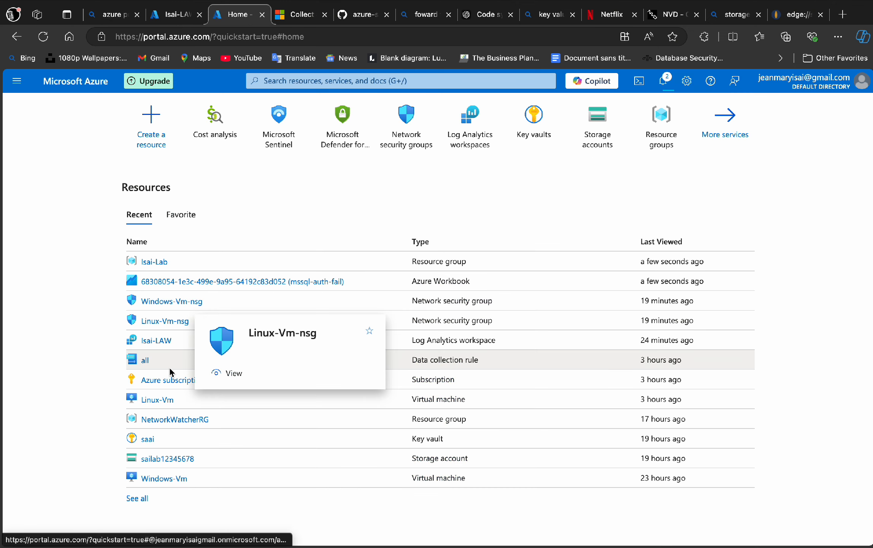
left_click(43, 37)
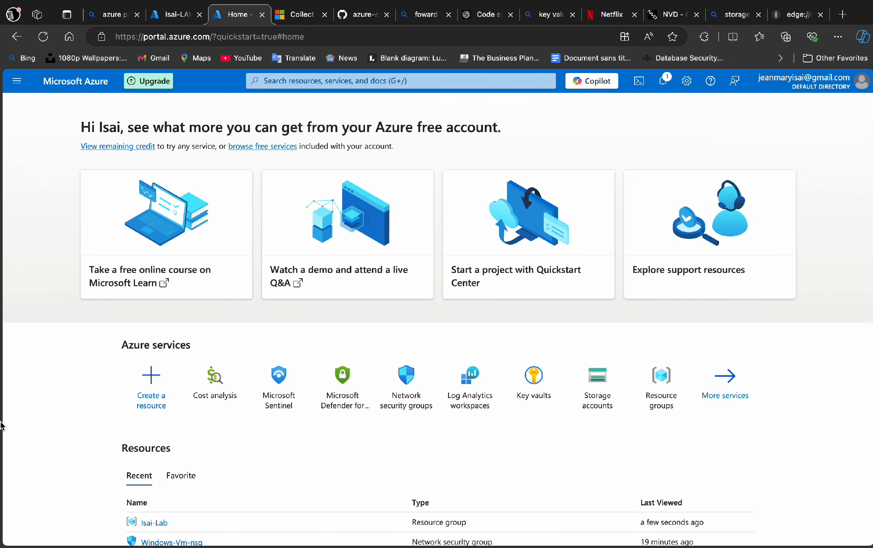
scroll(663, 282, "down", 2)
left_click(662, 283)
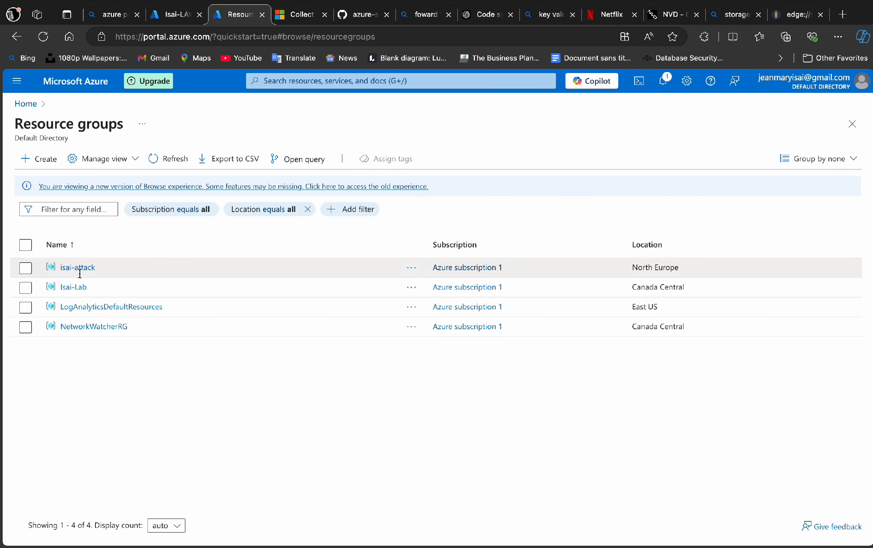
Delete the isai-attack resource group, with force delete enabled for its virtual machine.
left_click(78, 266)
left_click(538, 159)
left_click(598, 189)
left_click(543, 465)
left_click(559, 500)
type("isai-attack")
left_click(563, 527)
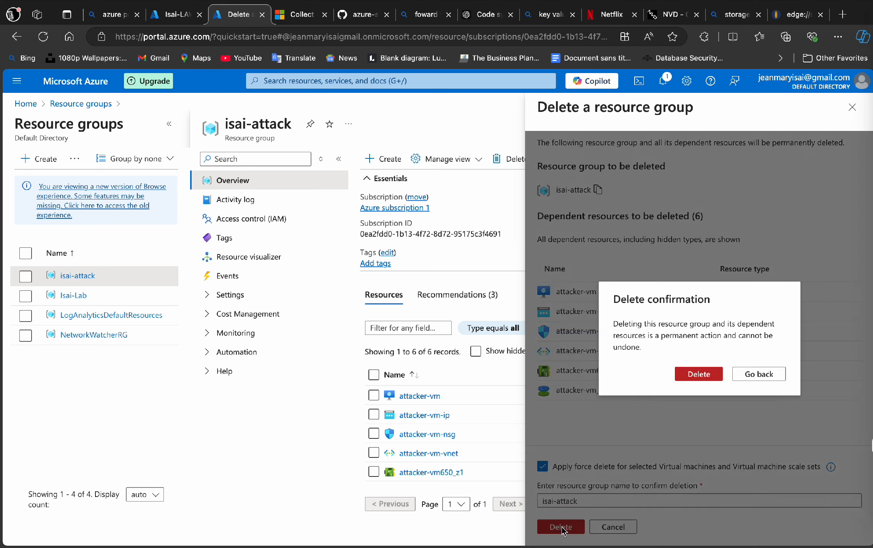
left_click(698, 373)
Delete the Isai-Lab resource group by confirming its name.
left_click(77, 296)
left_click(531, 160)
left_click(590, 190)
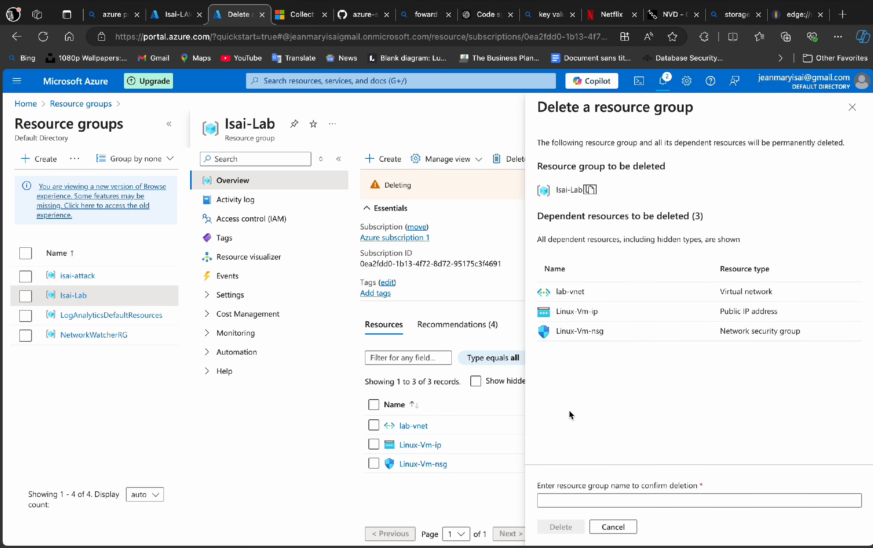
left_click(567, 500)
key("super+v")
left_click(566, 531)
left_click(759, 373)
left_click(570, 529)
left_click(699, 373)
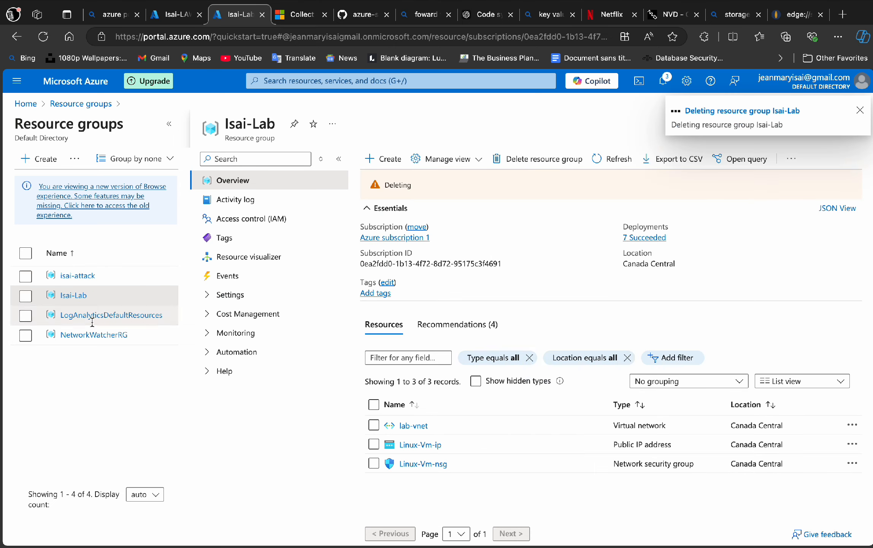
Delete the LogAnalyticsDefaultResources resource group by confirming its name.
left_click(92, 316)
left_click(538, 159)
left_click(661, 189)
left_click(571, 499)
key("ctrl+v")
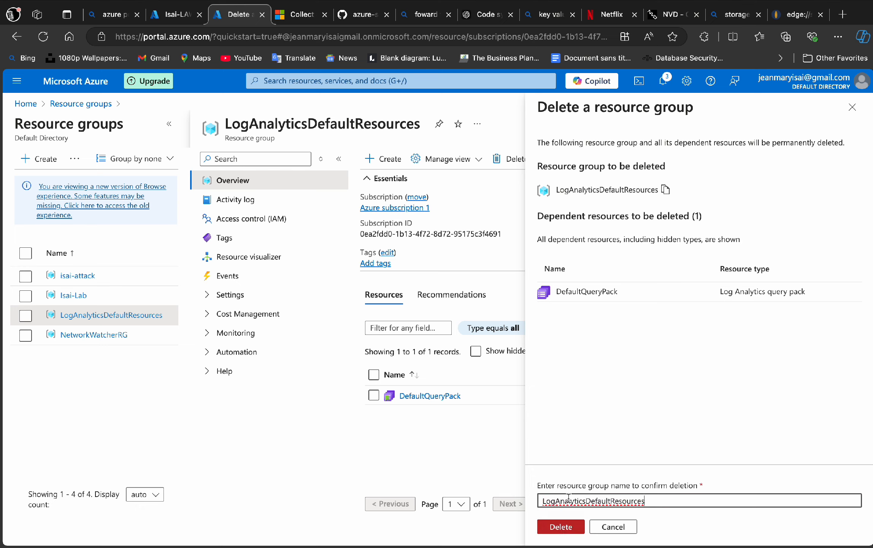
left_click(560, 526)
left_click(699, 373)
Delete the NetworkWatcherRG resource group by confirming its name.
left_click(94, 334)
left_click(538, 159)
left_click(631, 190)
left_click(570, 501)
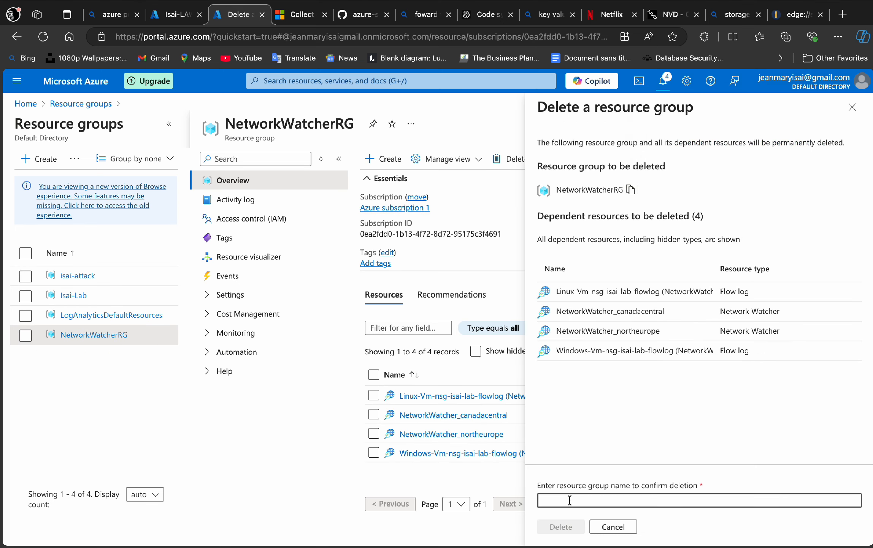
key("ctrl+v")
left_click(561, 527)
left_click(699, 374)
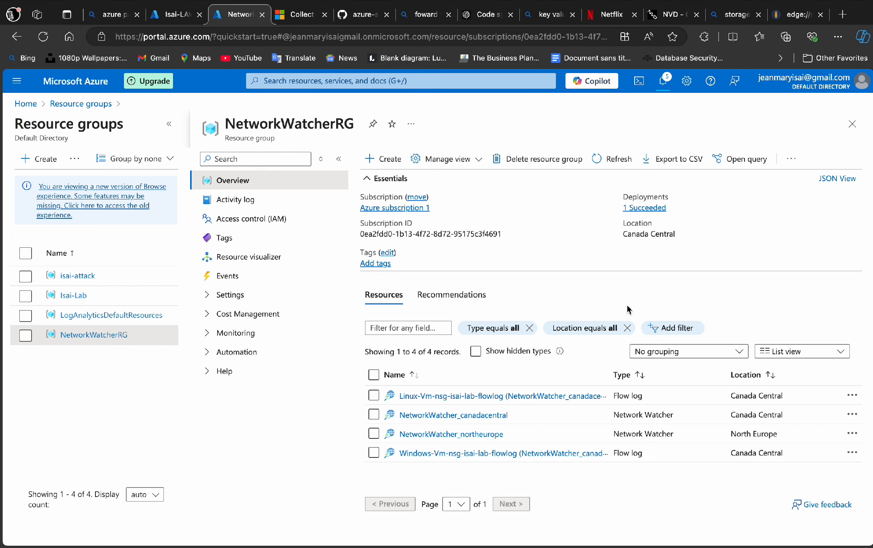
Check recent resources from Home; the saai key vault is no longer found.
left_click(28, 106)
scroll(144, 389, "down", 8)
scroll(168, 350, "up", 4)
left_click(149, 341)
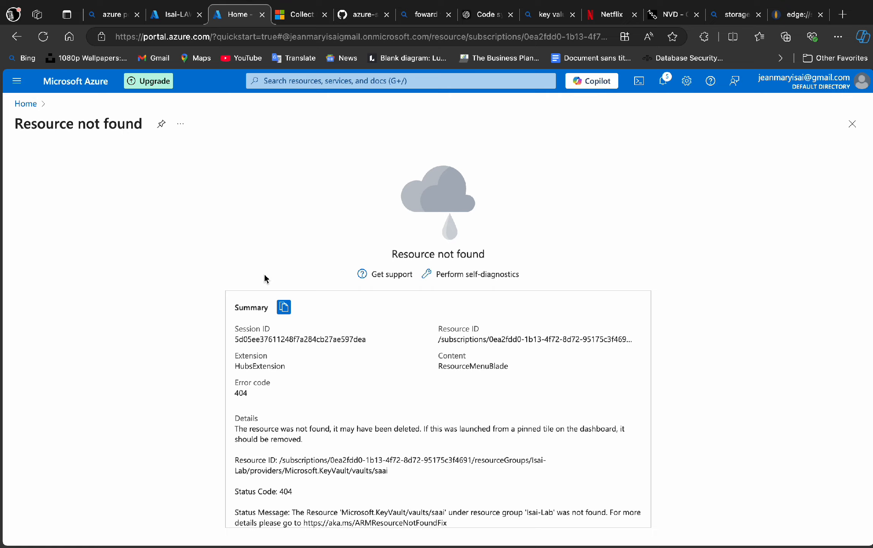
left_click(853, 124)
scroll(189, 285, "up", 5)
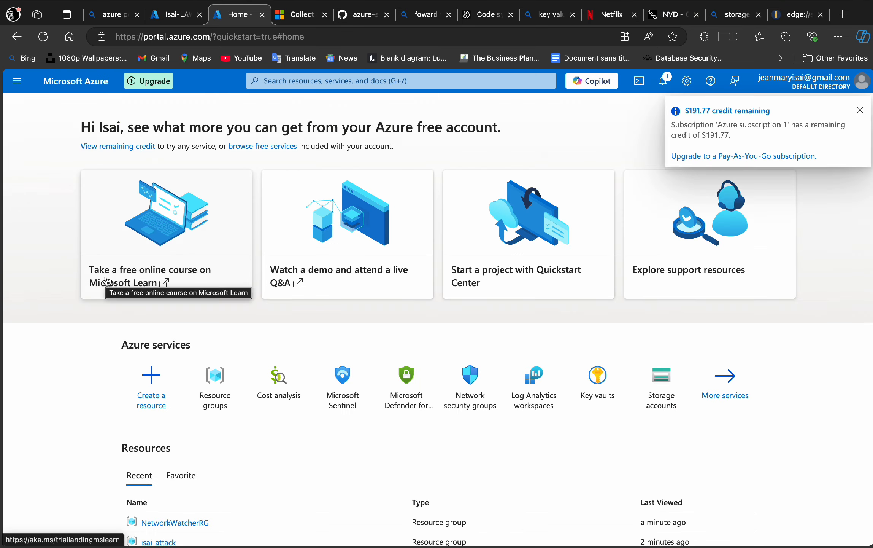
scroll(152, 349, "down", 5)
left_click(138, 353)
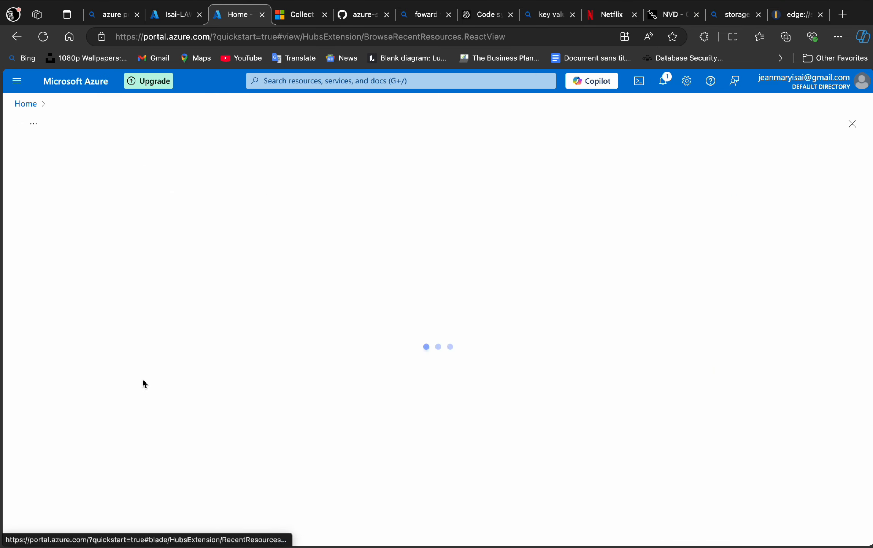
left_click(94, 221)
Resubmit deletion of the isai-attack resource group by confirming its name again.
left_click(80, 241)
left_click(532, 159)
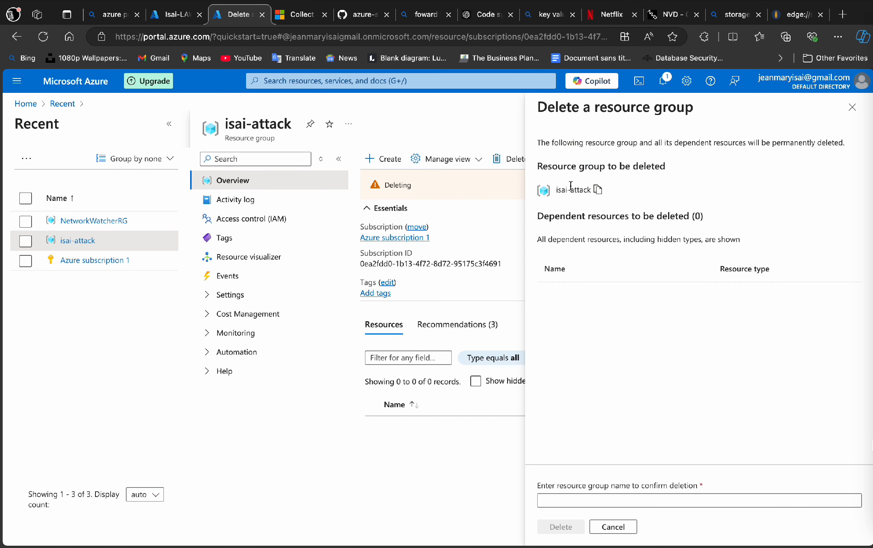
left_click(598, 190)
left_click(586, 496)
key("ctrl+v")
key("Return")
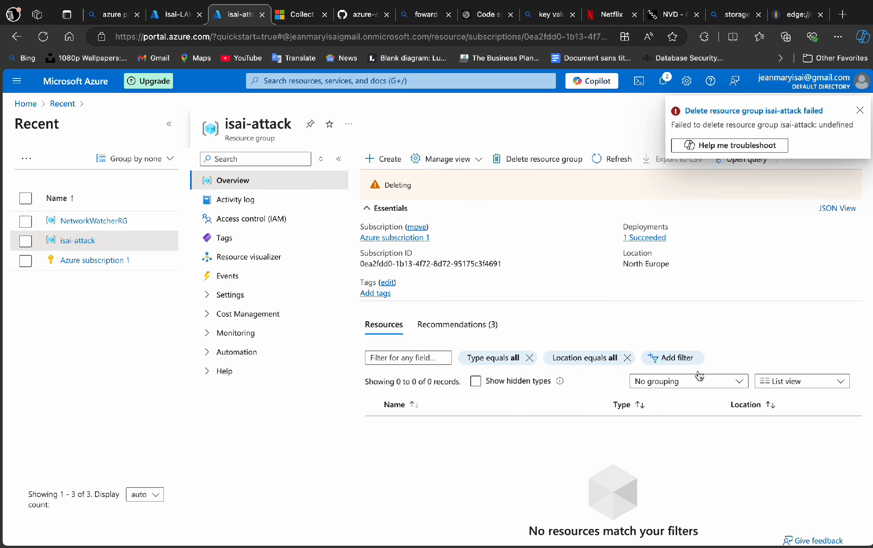